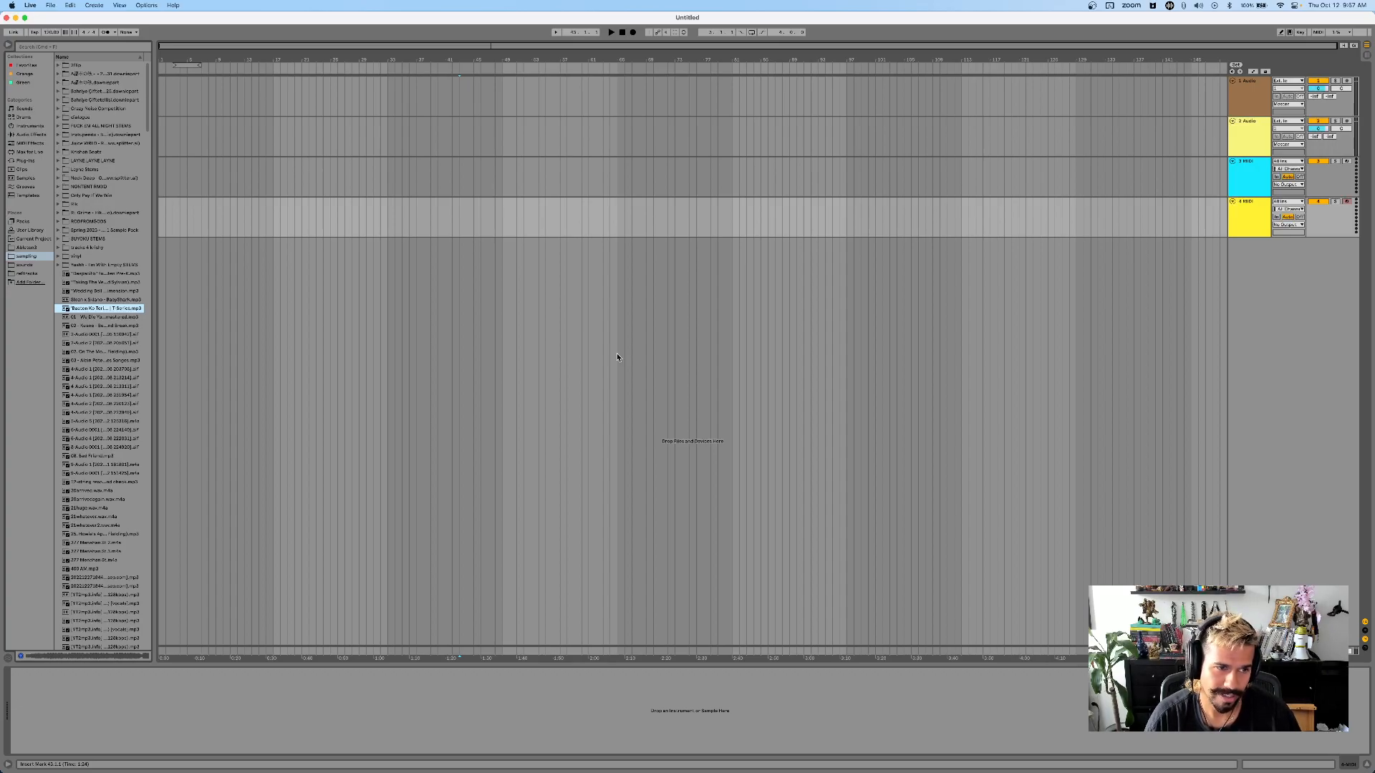
- Browse the sounds folder and expand Student Sample Packs and the sample pack inside it
click(29, 265)
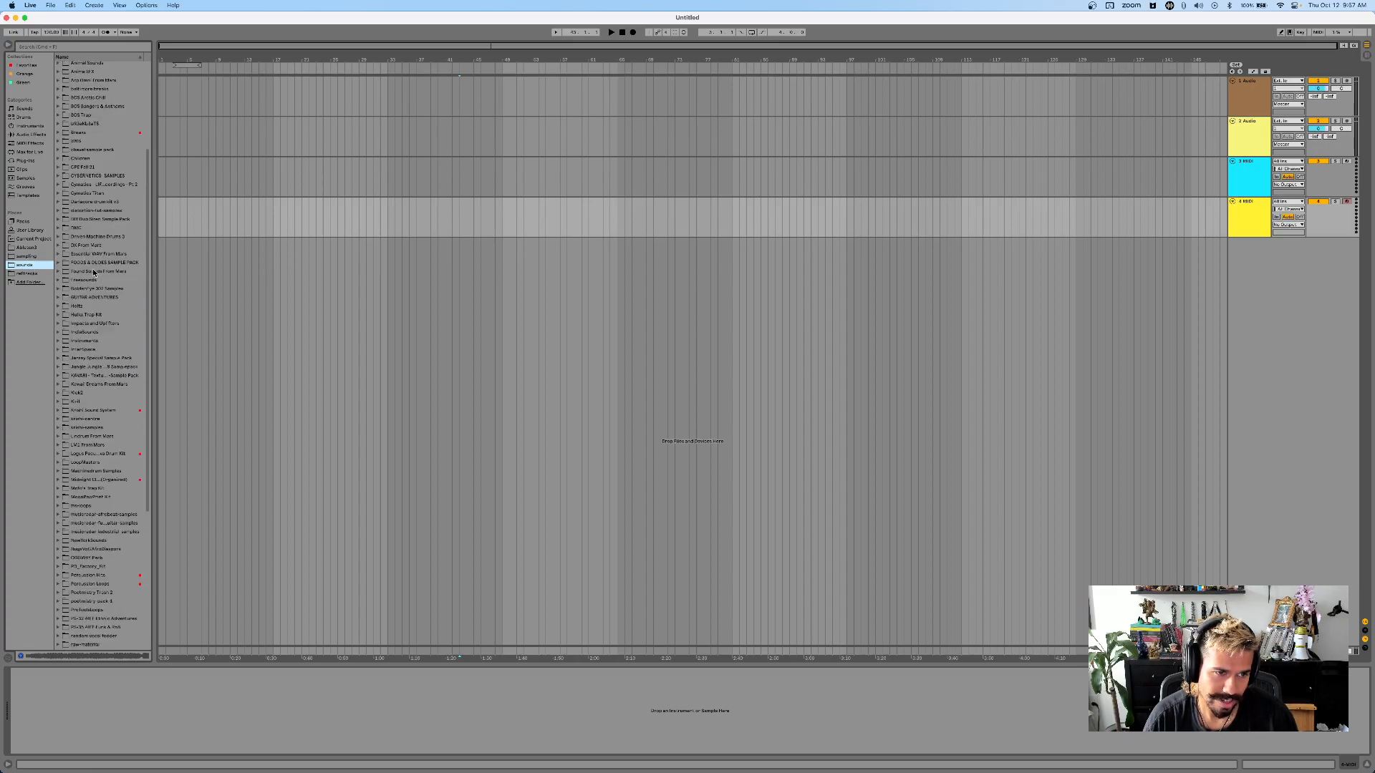
scroll(100, 315, down, 10)
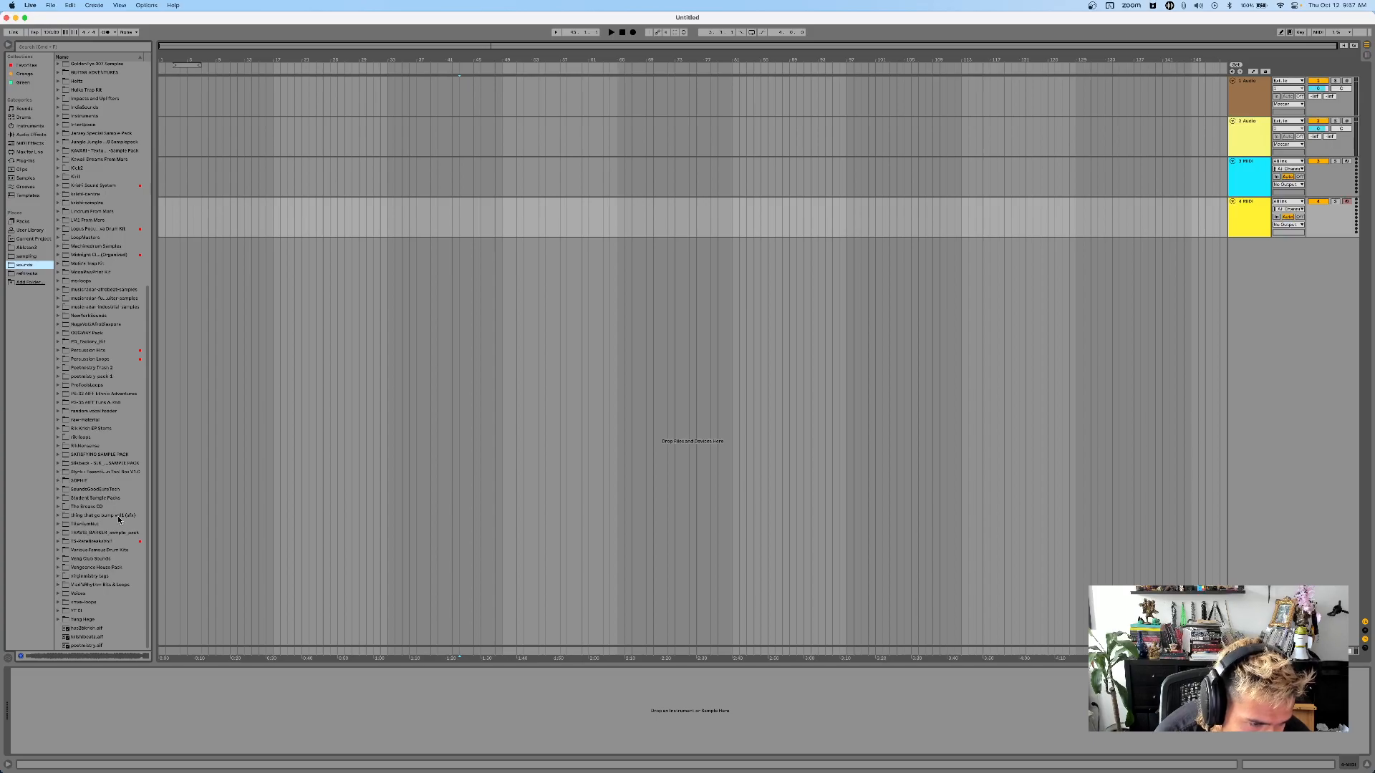
click(97, 498)
key(Right)
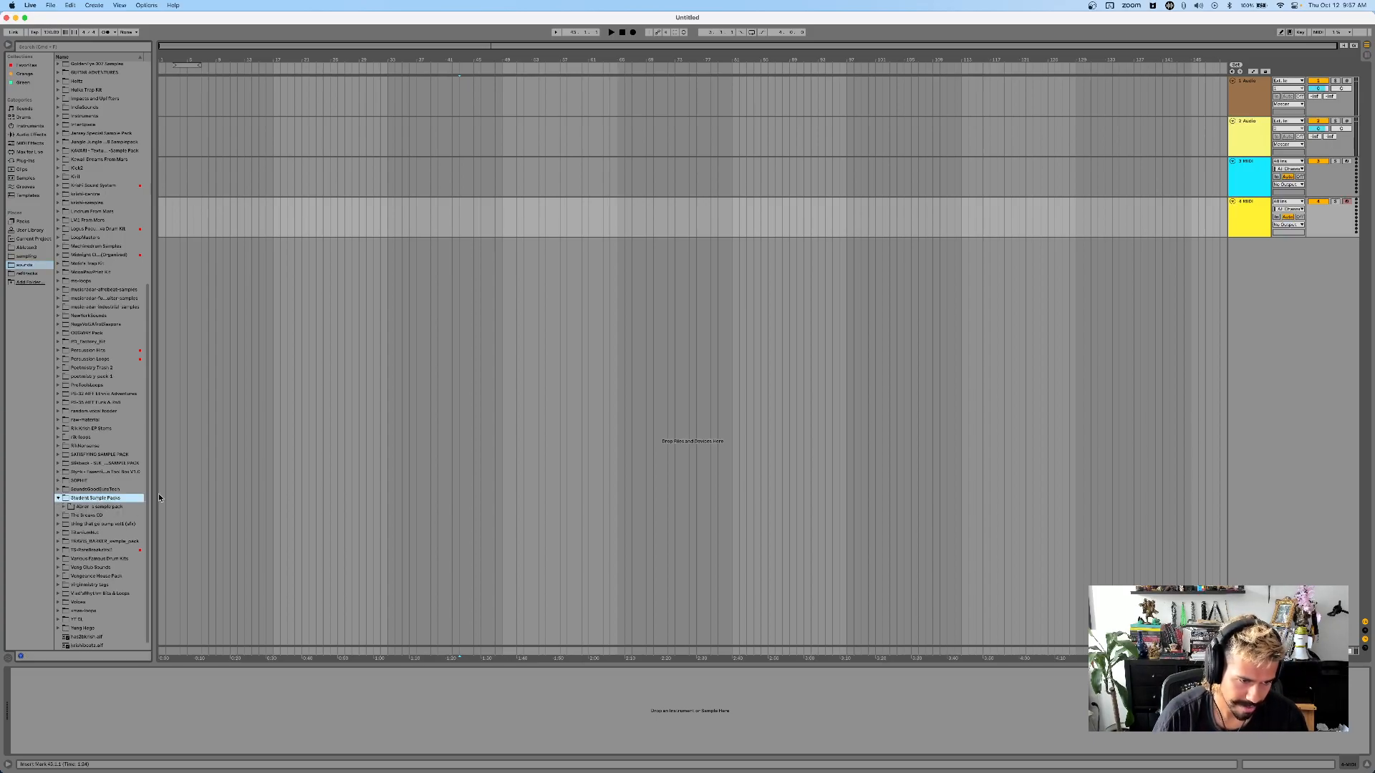
key(Down)
key(Right)
- Preview the recordings in the opened sample pack, ending on paper wiggle.m4a
key(Down)
key(Down)
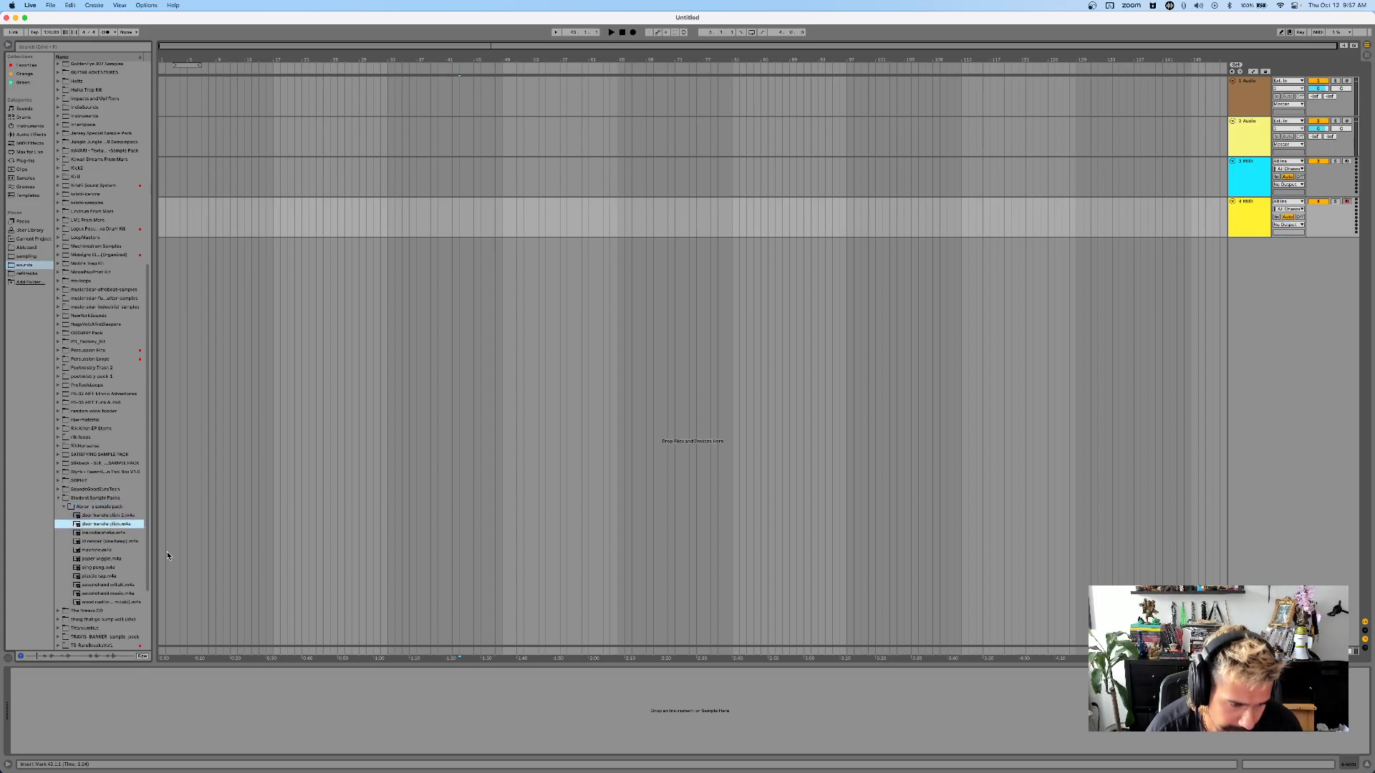
key(Down)
key(Down)
key(Down)
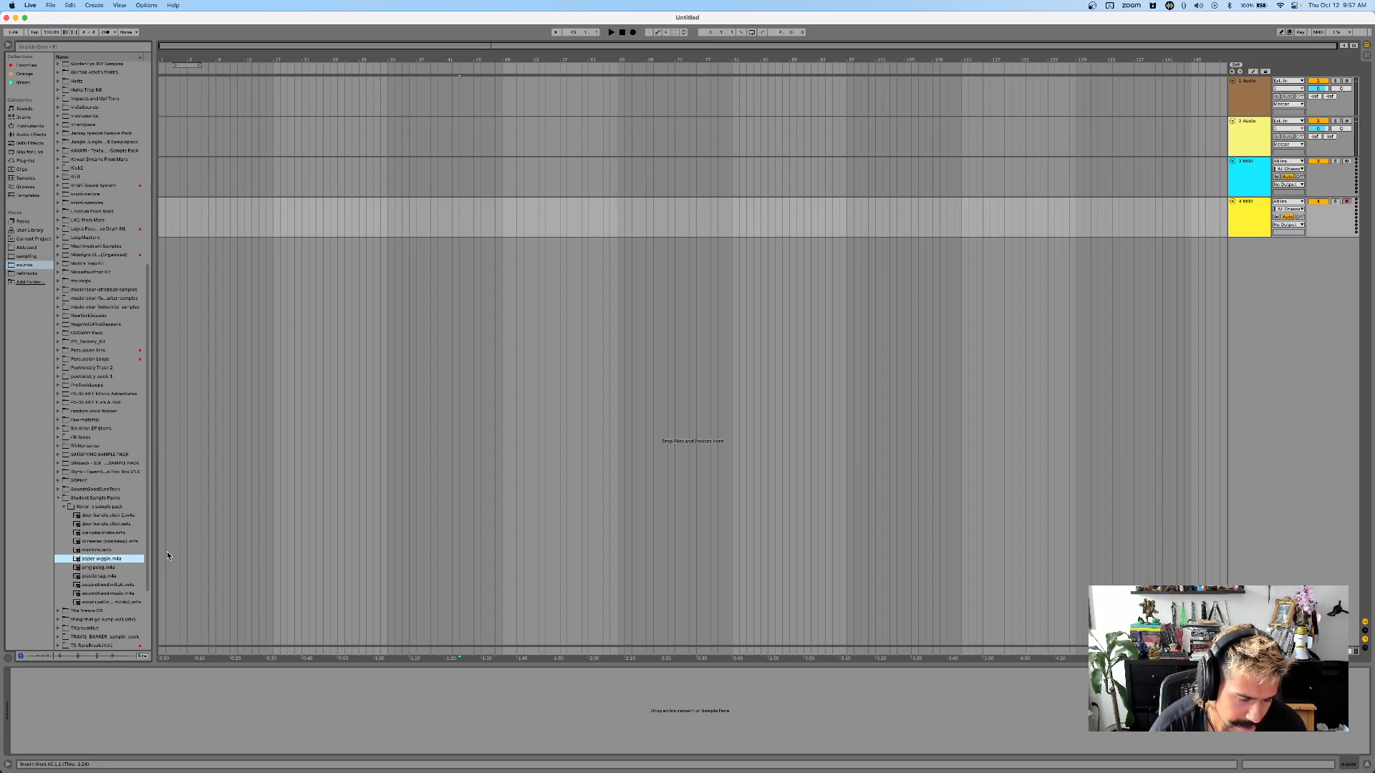
key(Down)
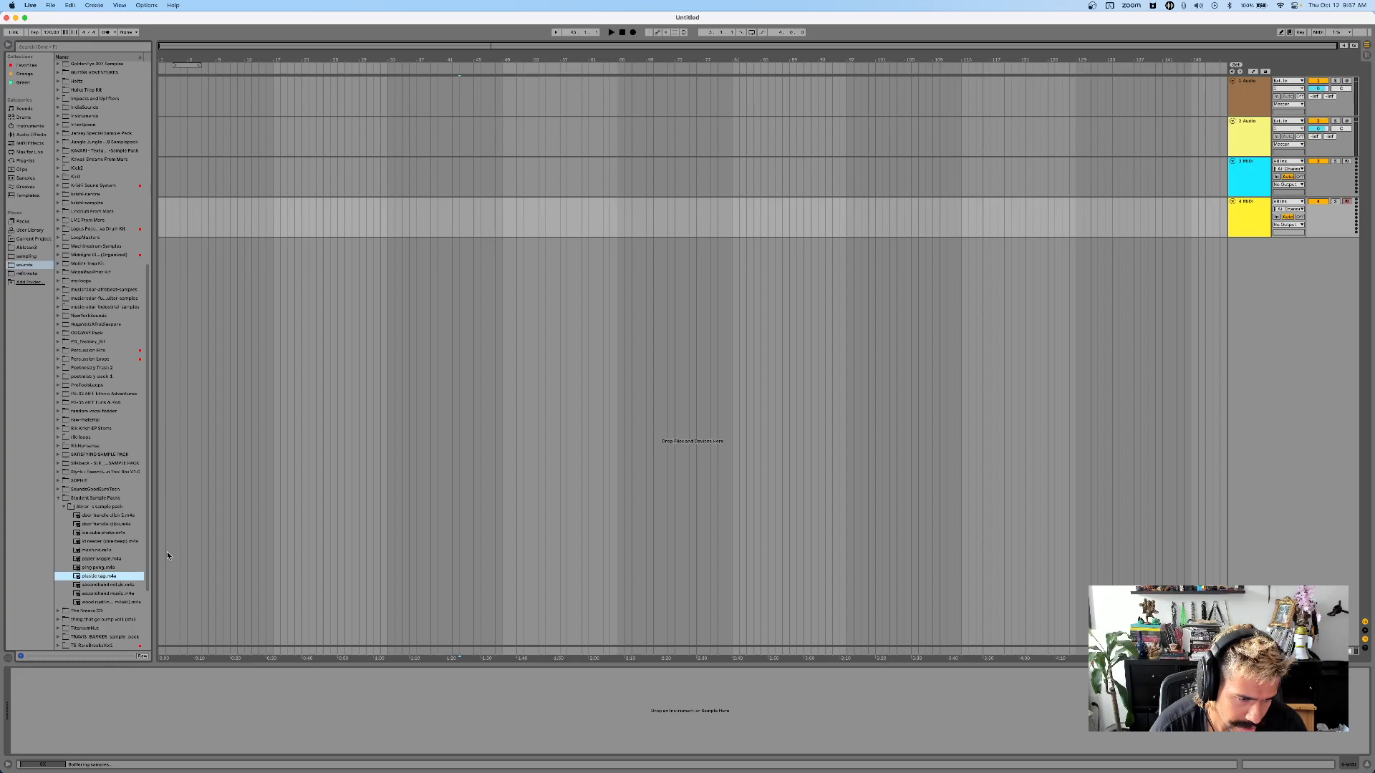
key(Up)
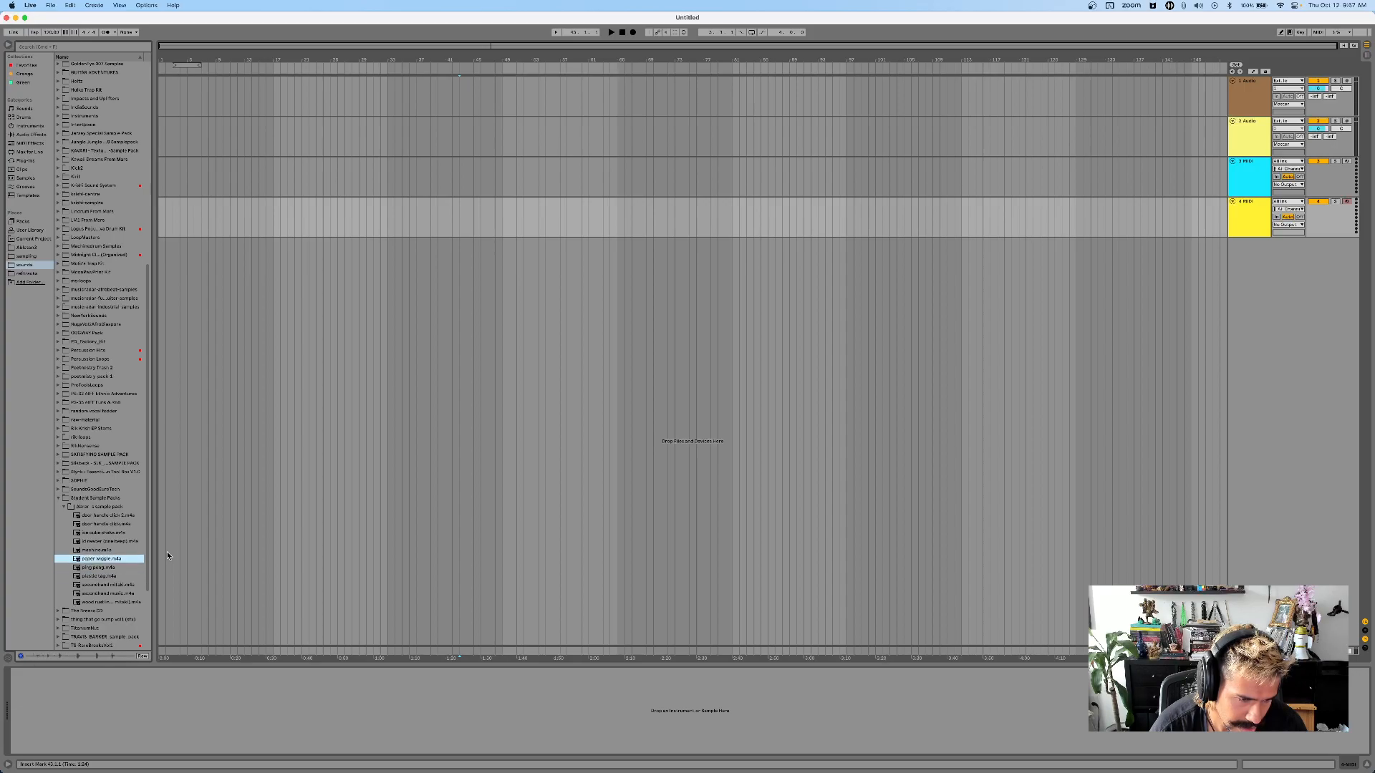
- Place the paper wiggle sample as a clip on the fourth track and loop the clip's full length
drag(100, 559, 502, 213)
scroll(503, 212, up, 5)
scroll(502, 212, up, 3)
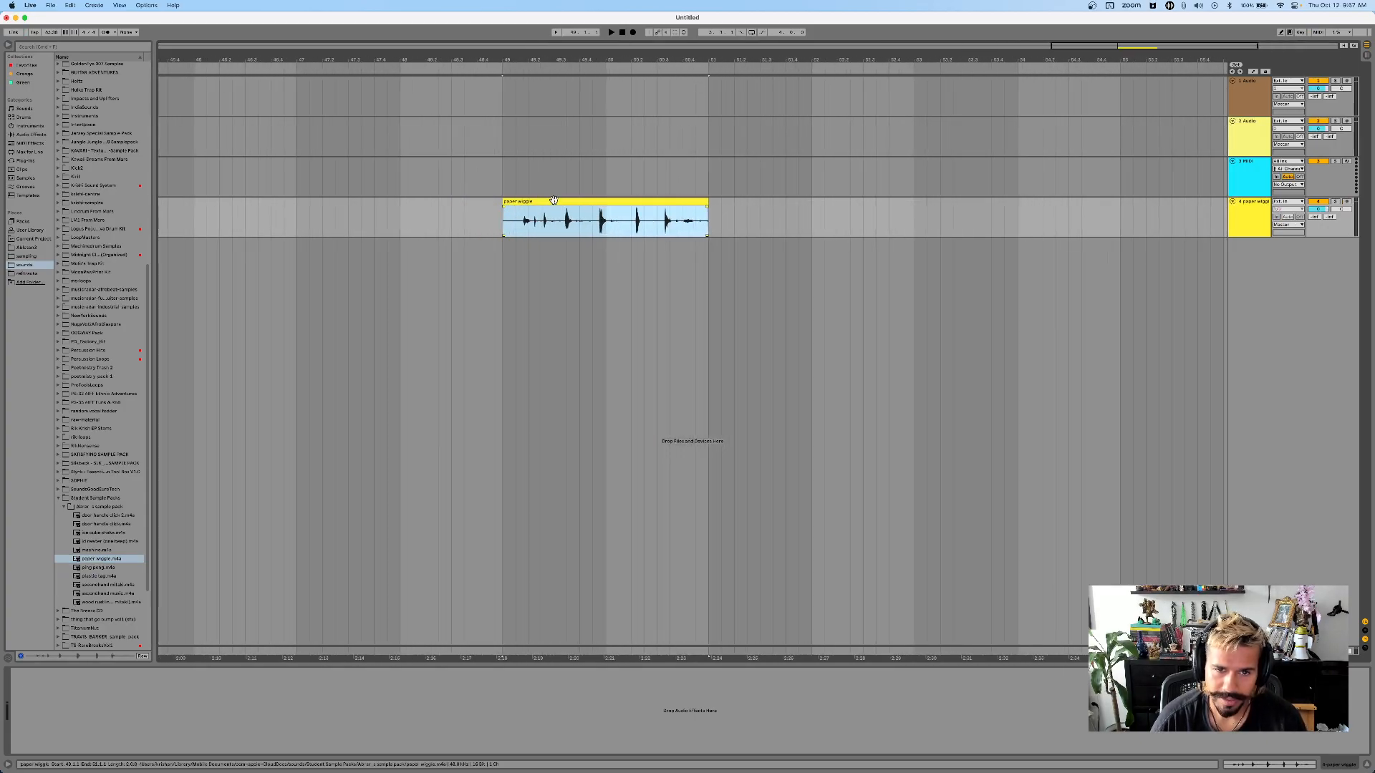
key(super+l)
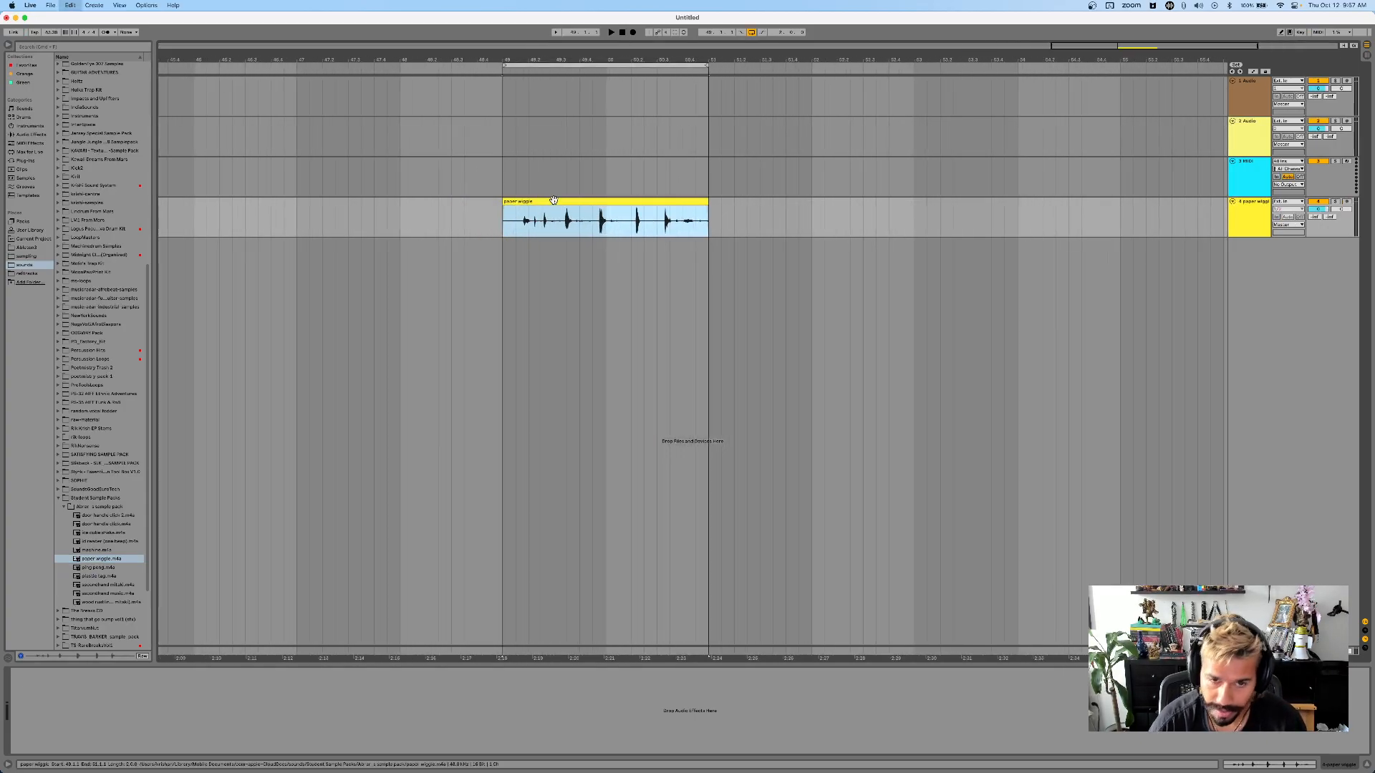
scroll(572, 186, right, 2)
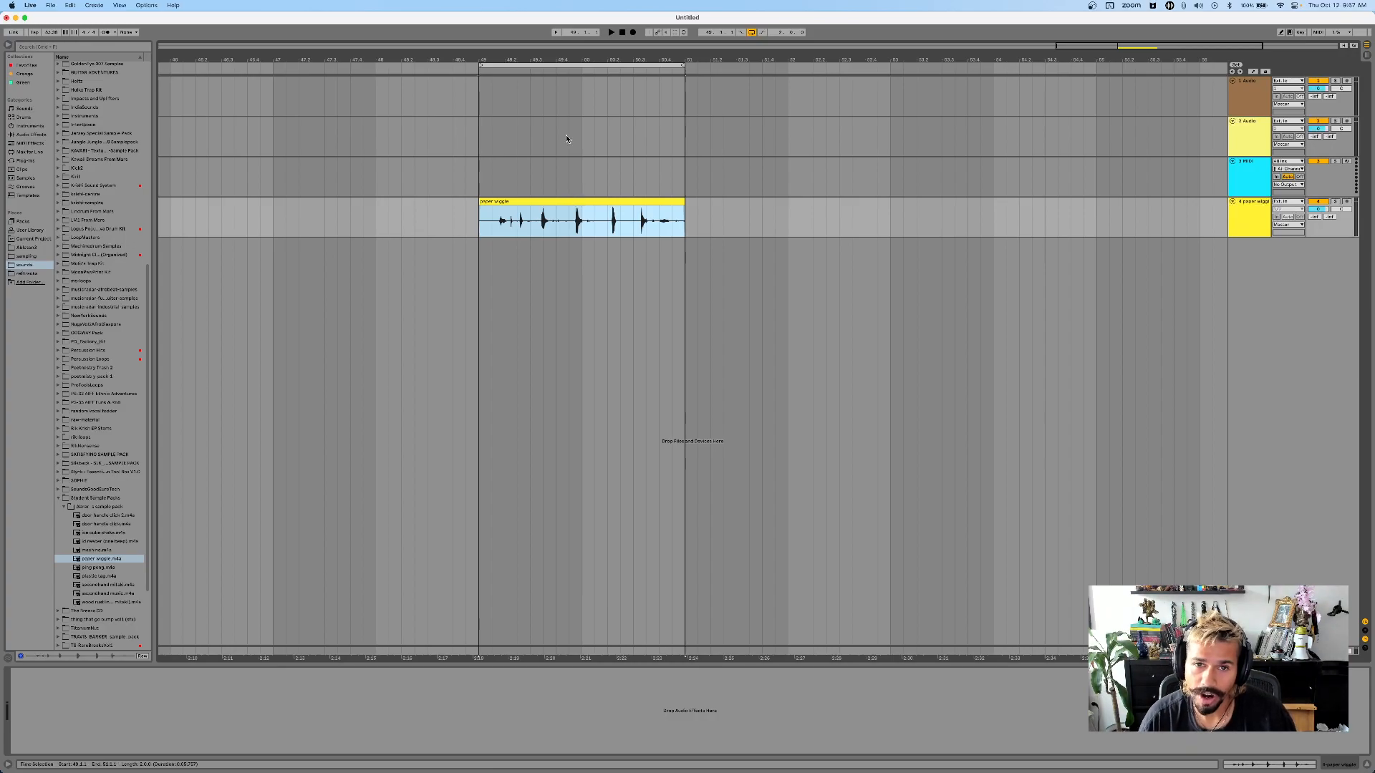
drag(565, 56, 607, 49)
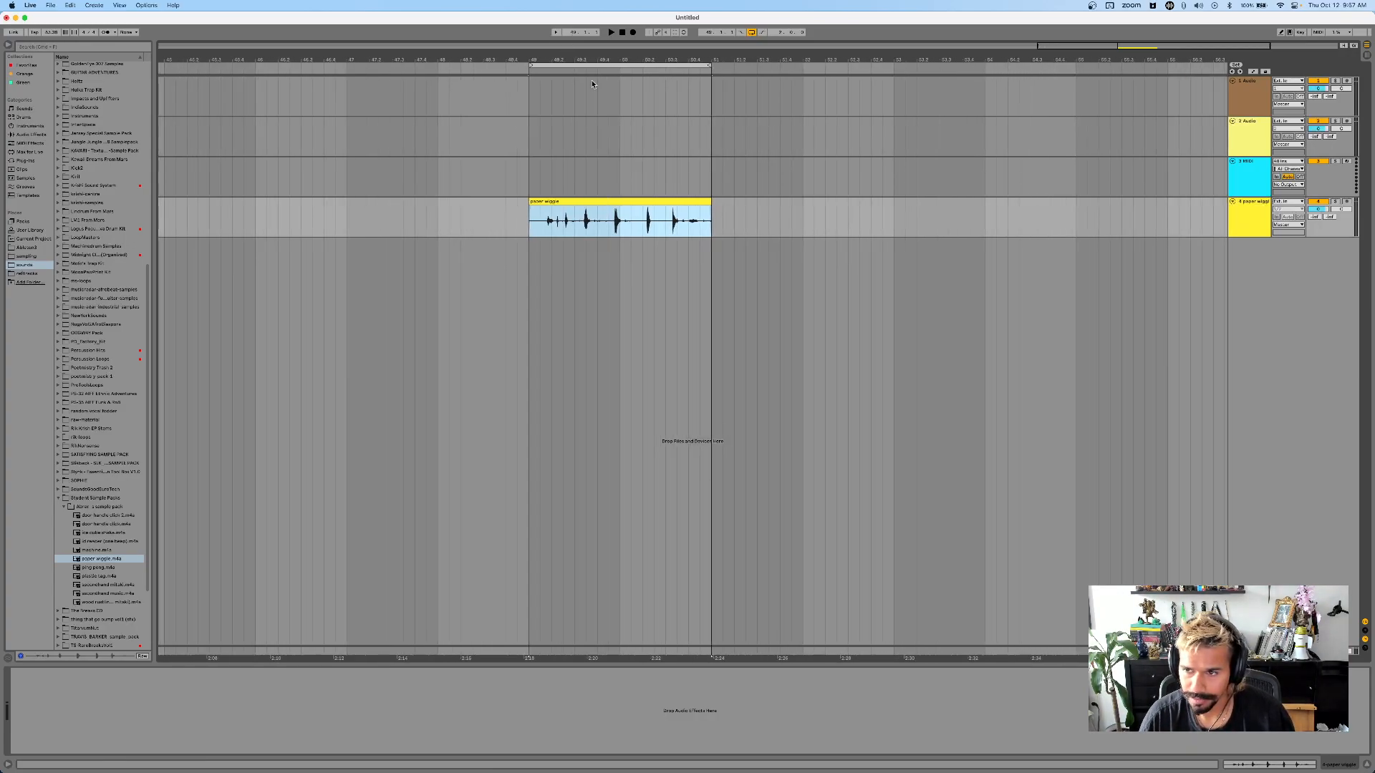
- List the audio effects, group them into category folders, and return to the flat list
click(31, 135)
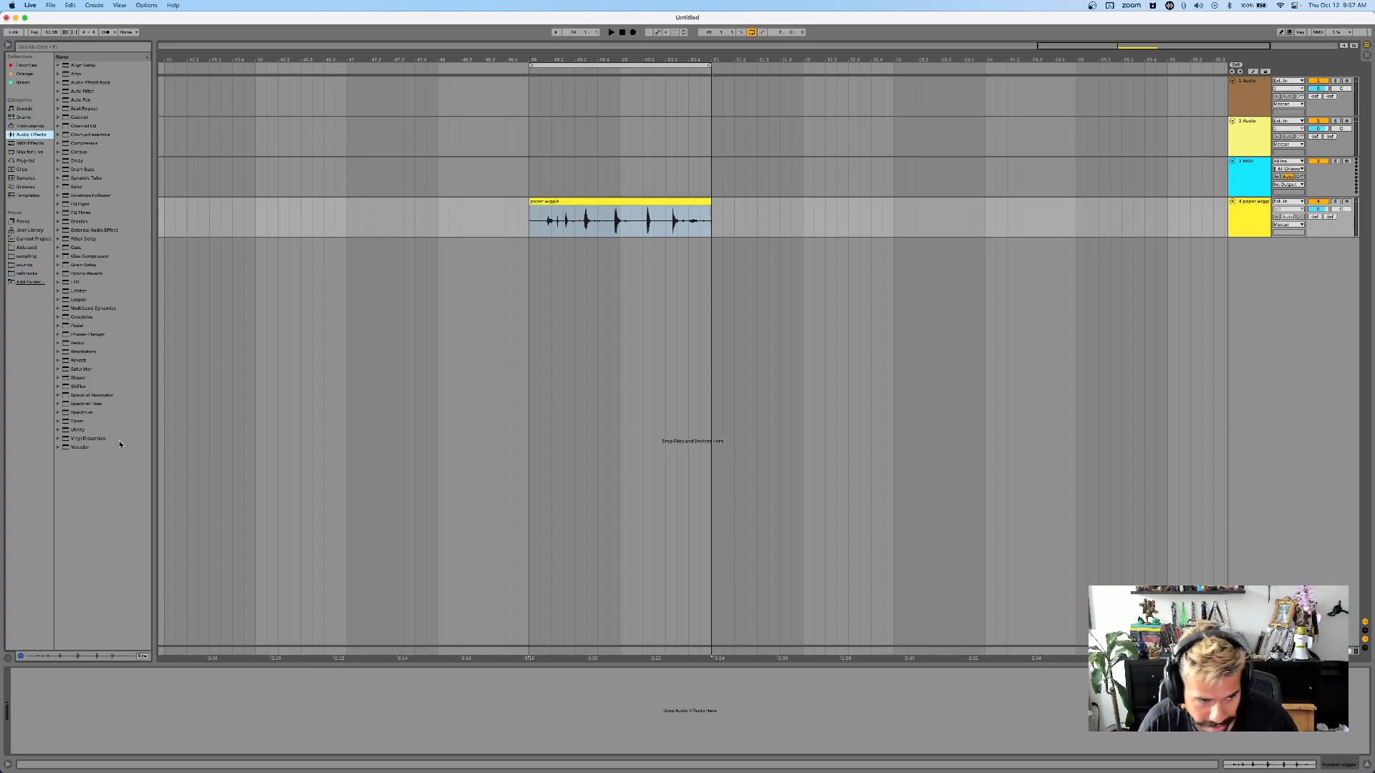
right_click(94, 146)
click(114, 153)
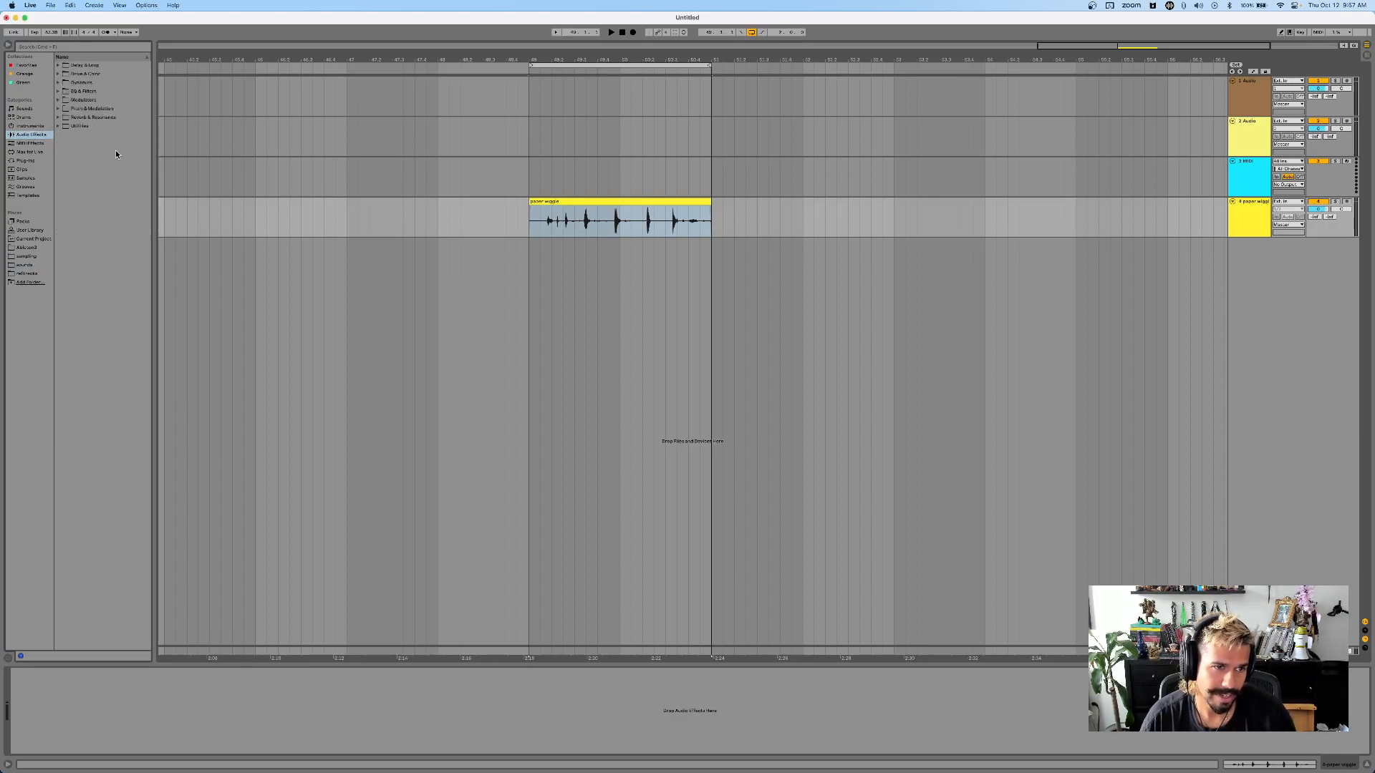
click(92, 105)
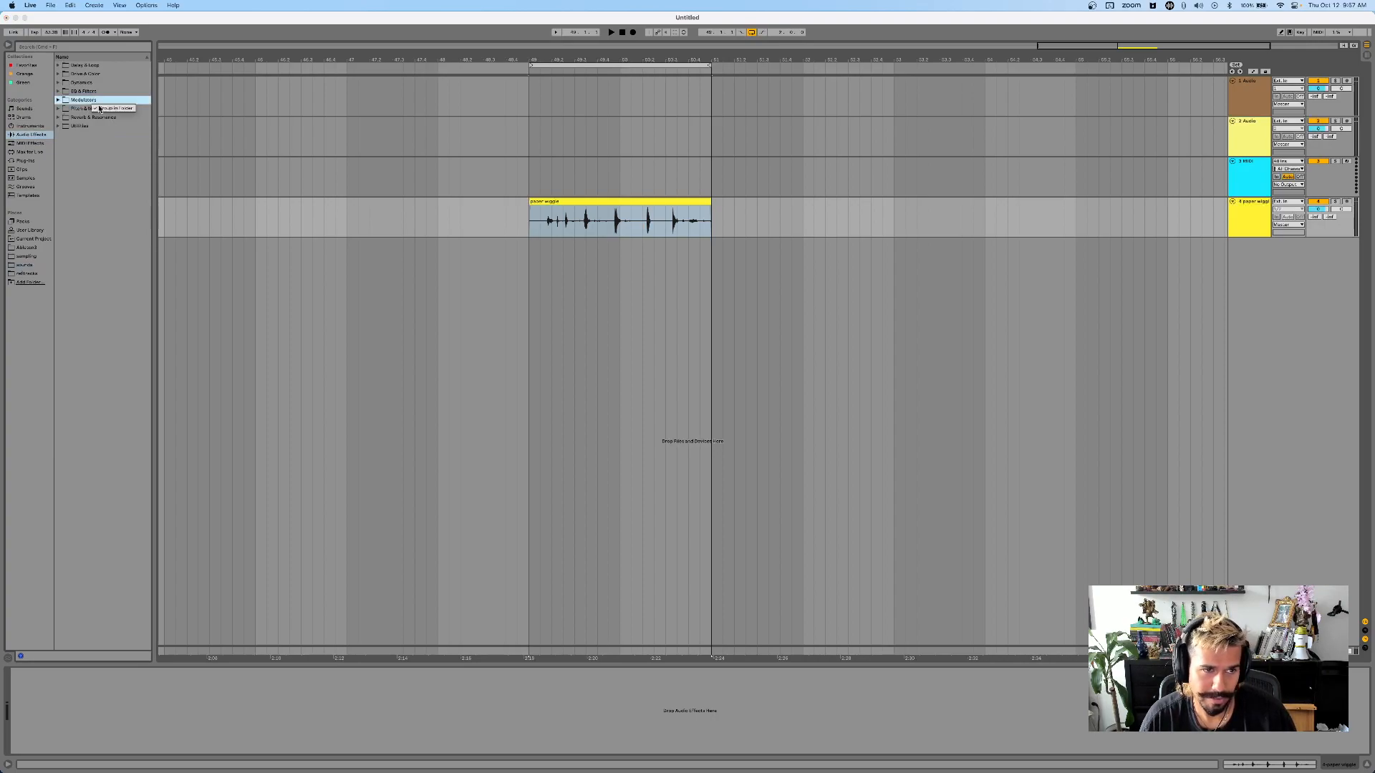
click(111, 109)
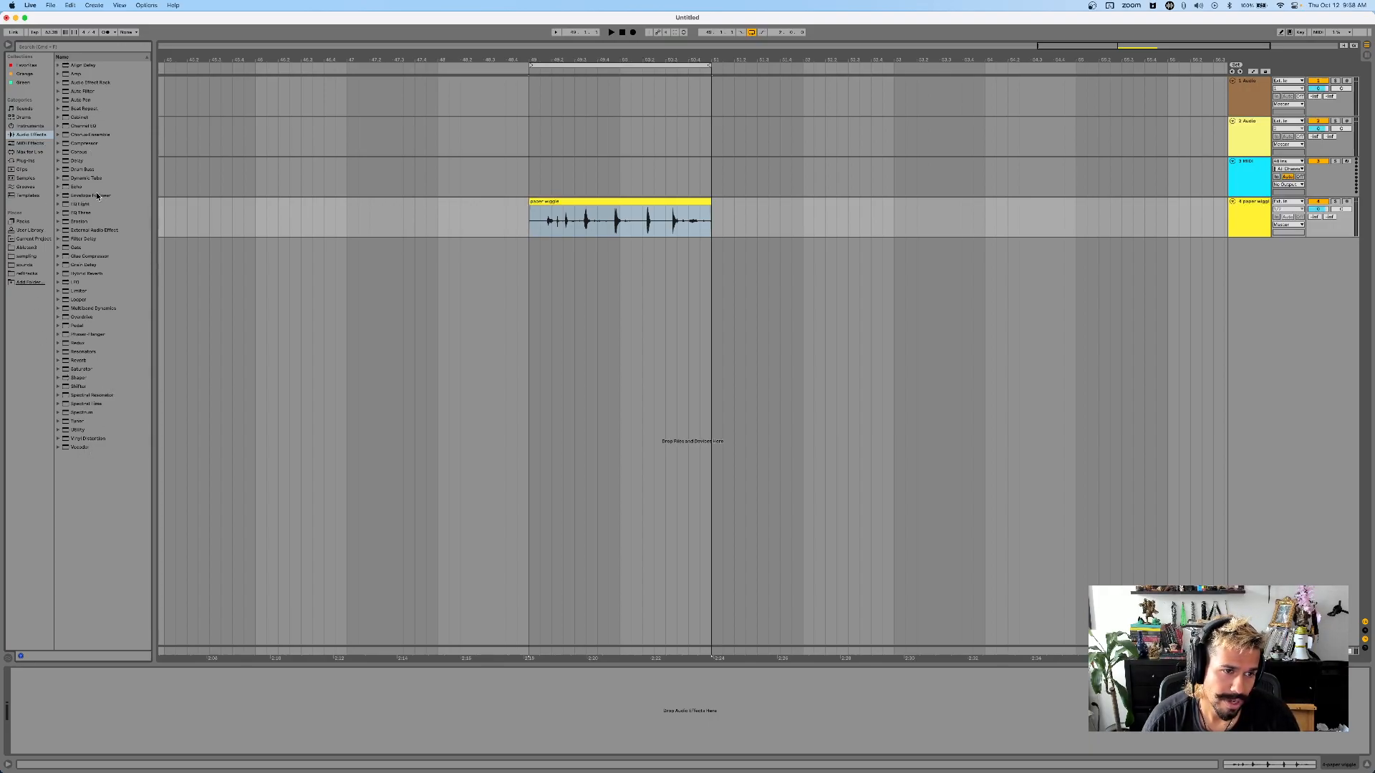
- Add a Delay effect to the paper wiggle track and listen to the looped clip
drag(80, 167, 611, 218)
key(space)
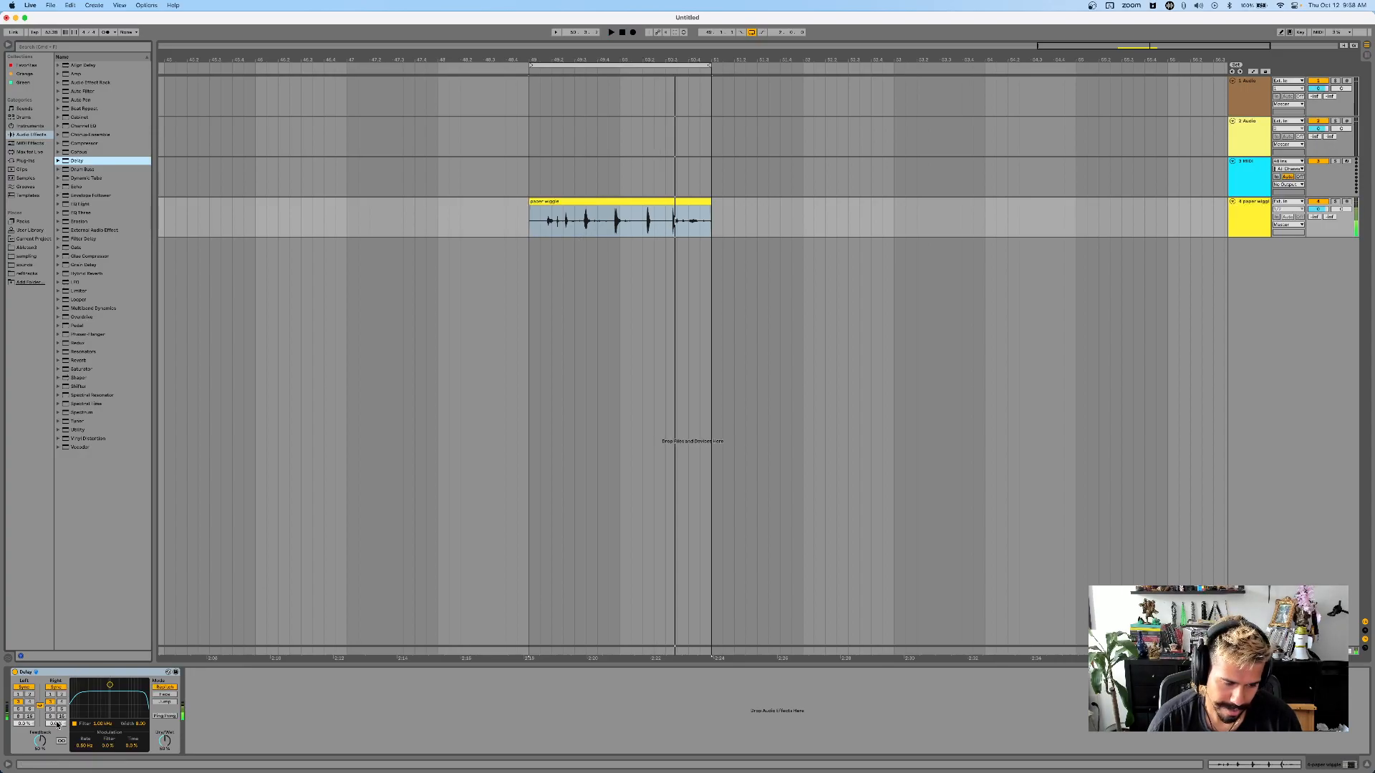
click(469, 402)
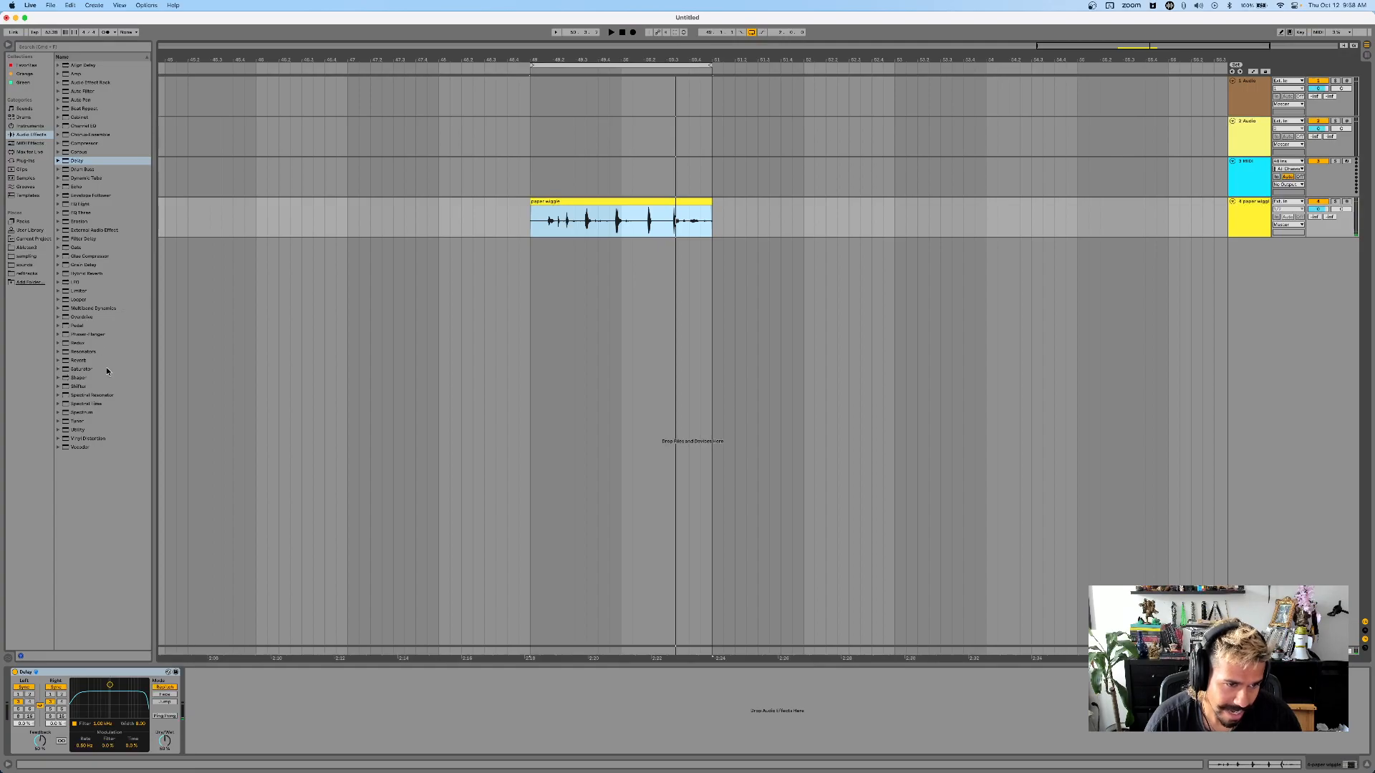
- Try a Reverb after the Delay during playback, adjust its decay time, and remove the Reverb
drag(78, 361, 266, 705)
key(space)
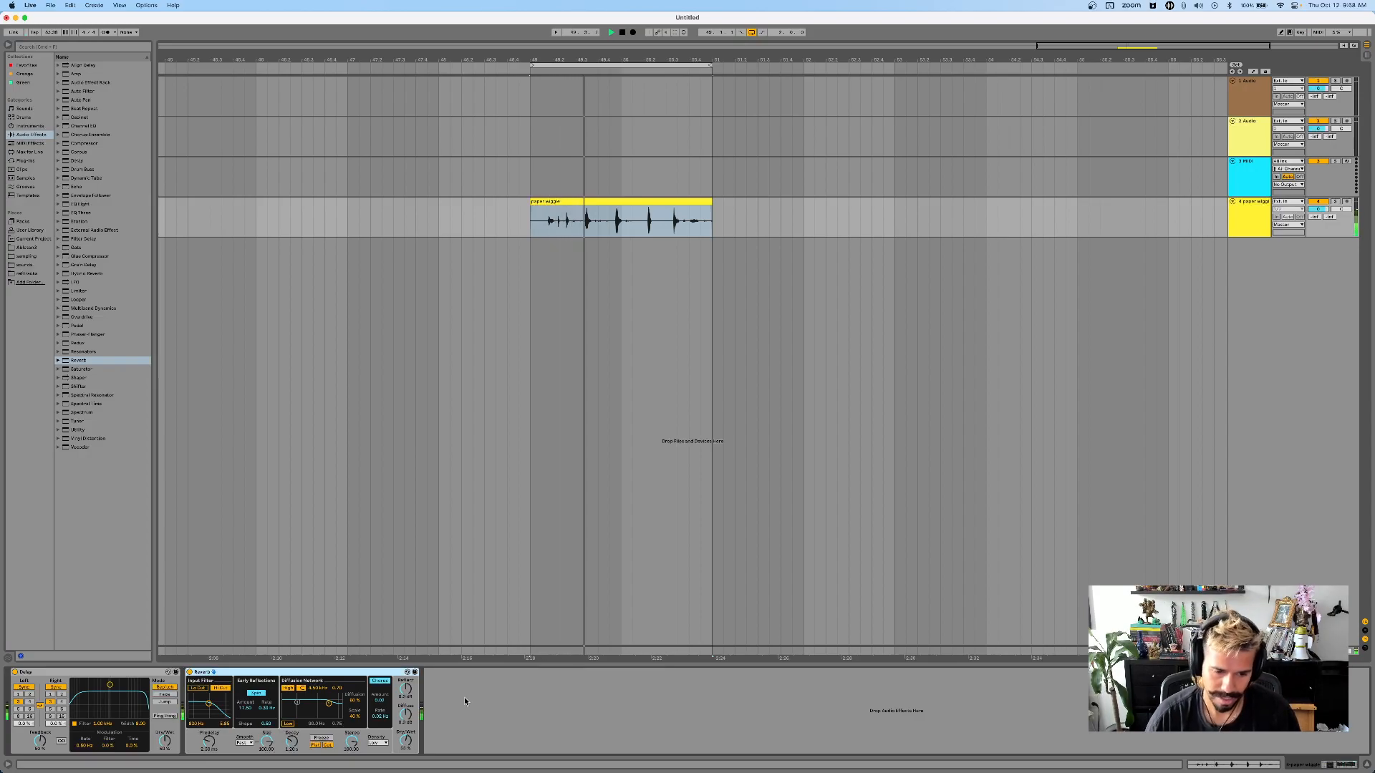
drag(292, 742, 291, 716)
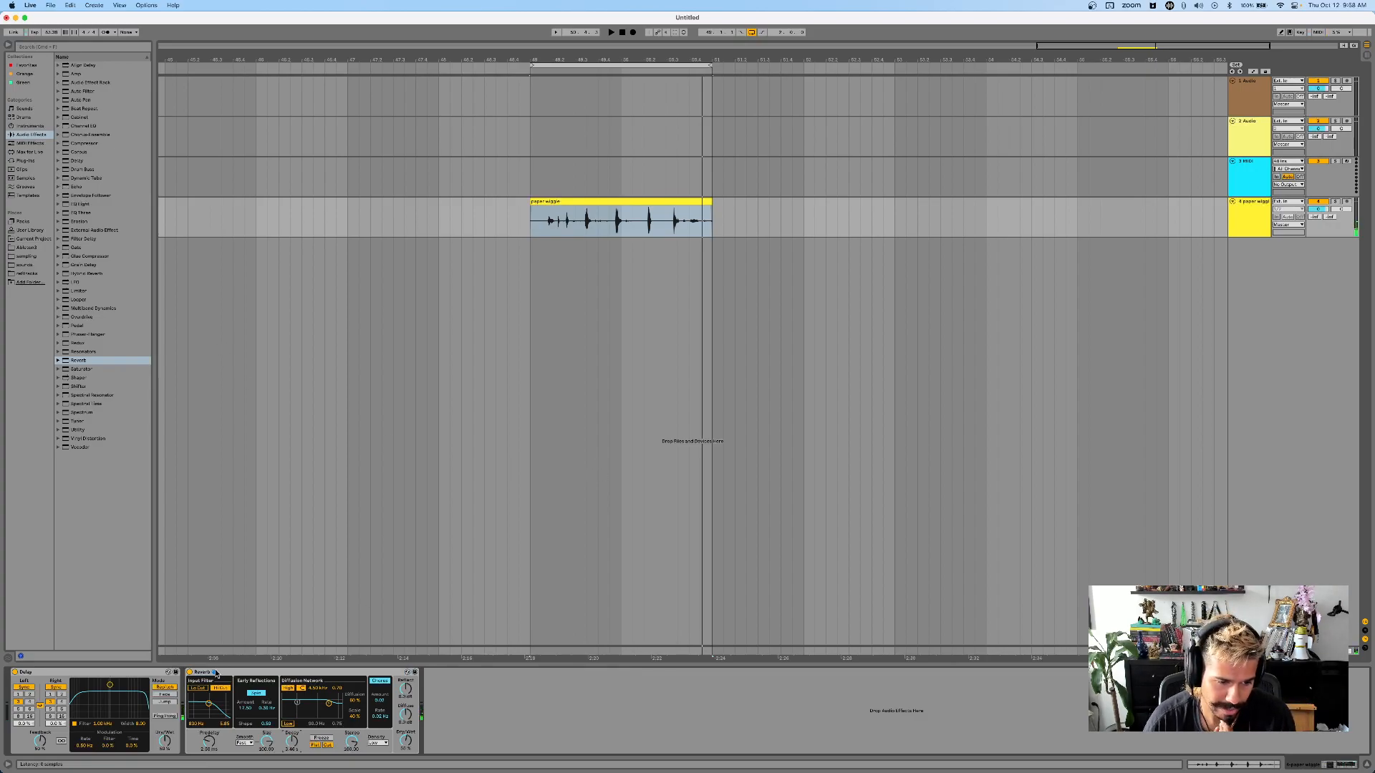
click(231, 682)
key(Delete)
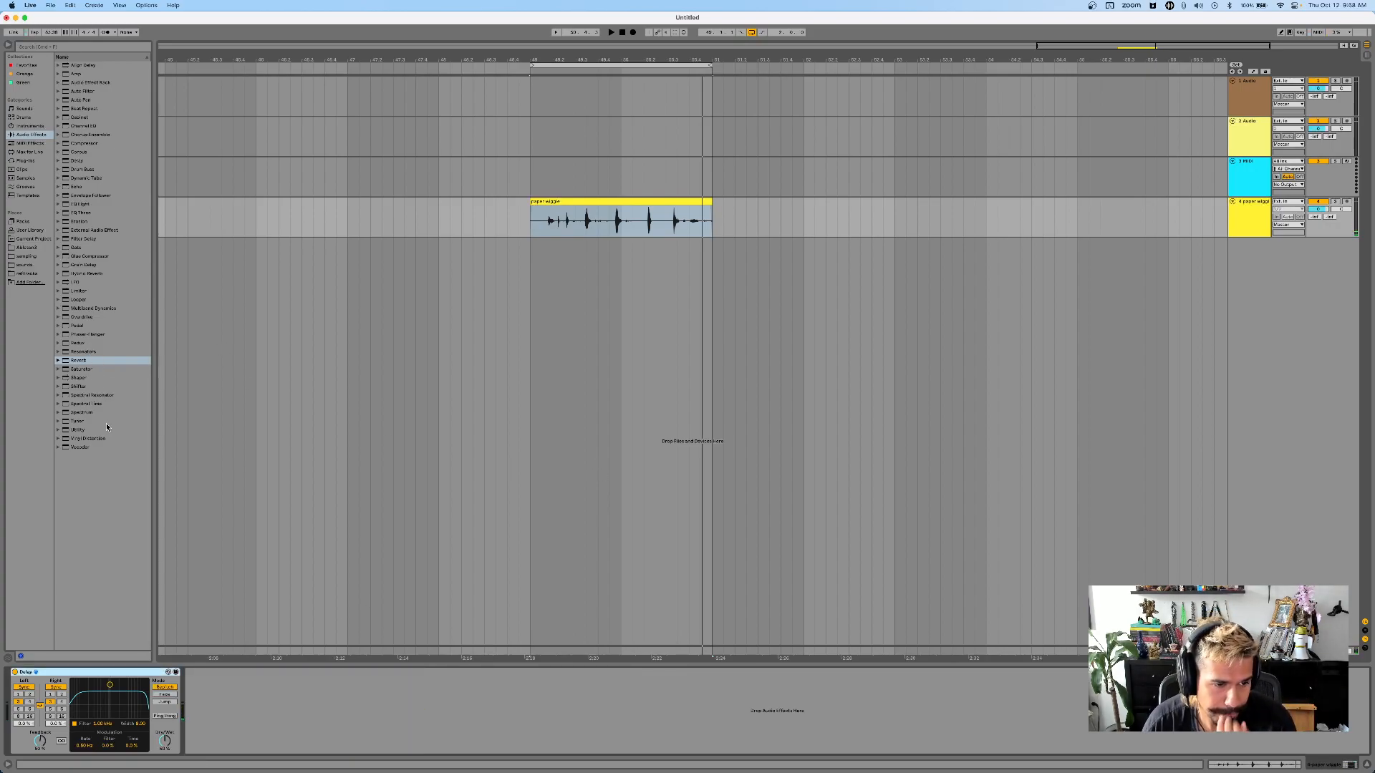
- Try an Amp after the Delay during playback, switch it to the Heavy model, and remove the Amp
click(76, 74)
drag(260, 698, 265, 695)
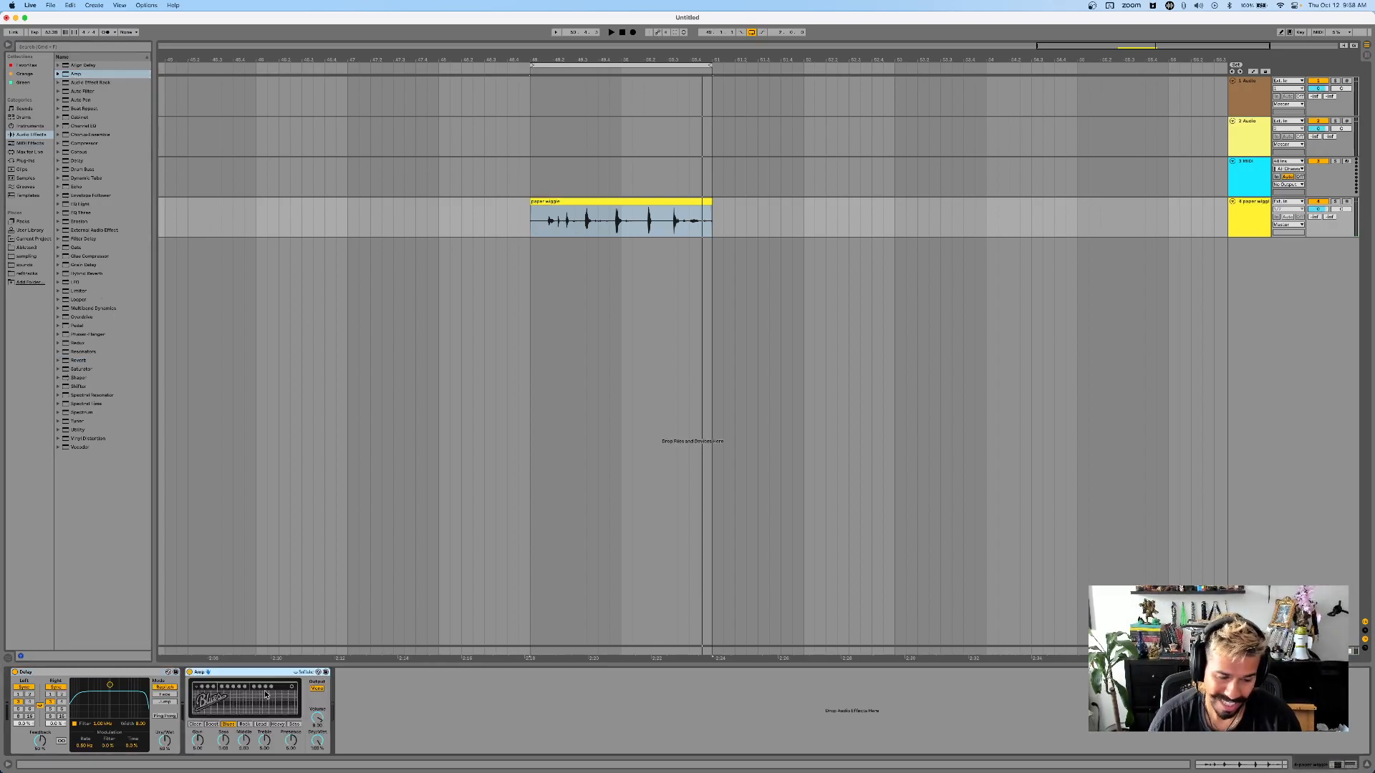
key(space)
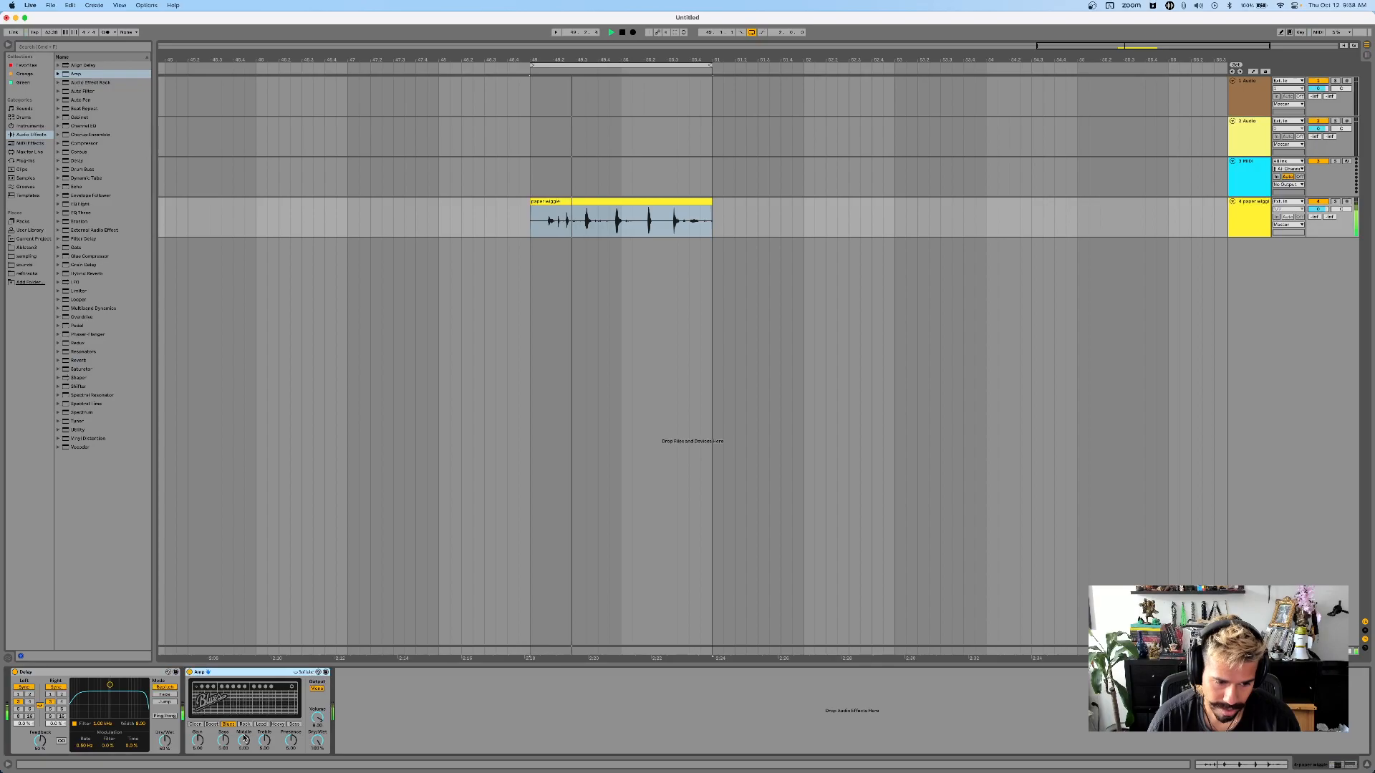
click(276, 724)
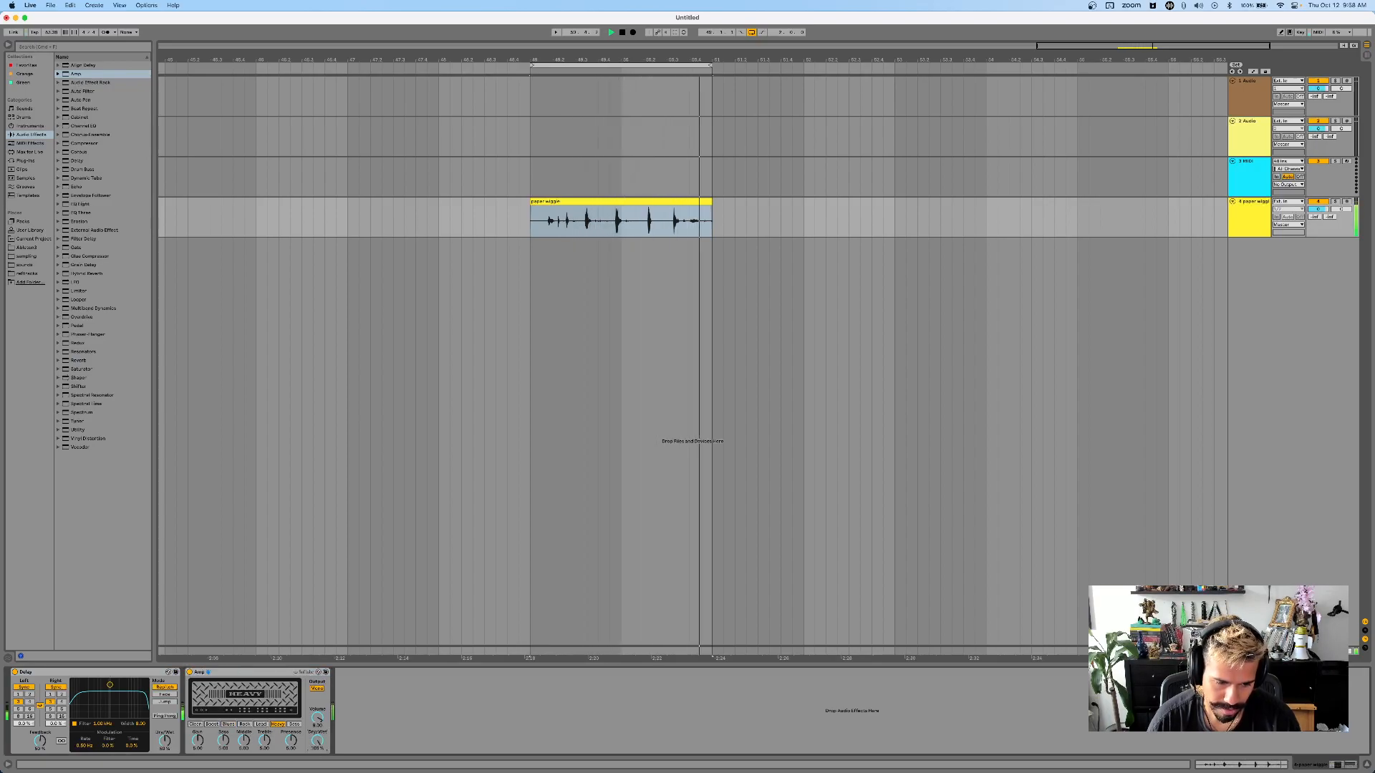
key(space)
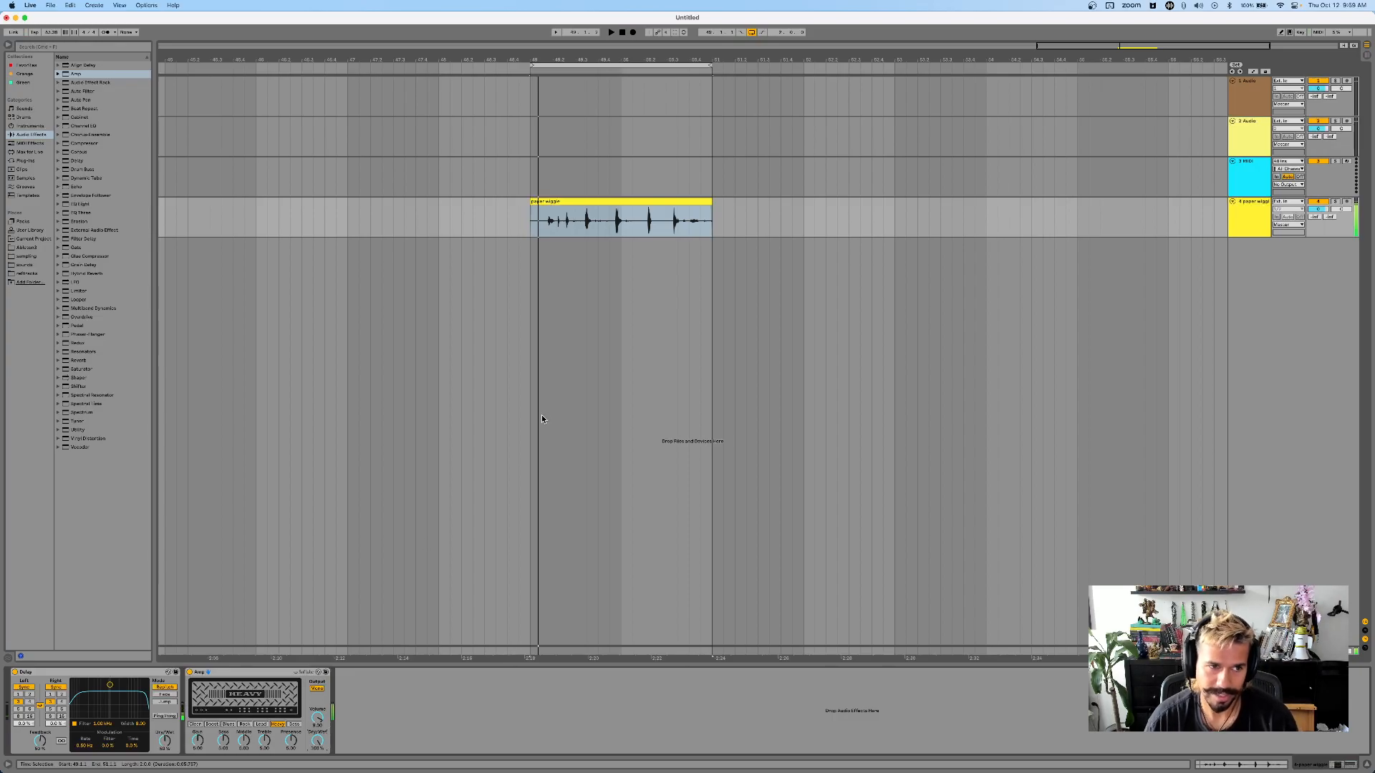
click(229, 673)
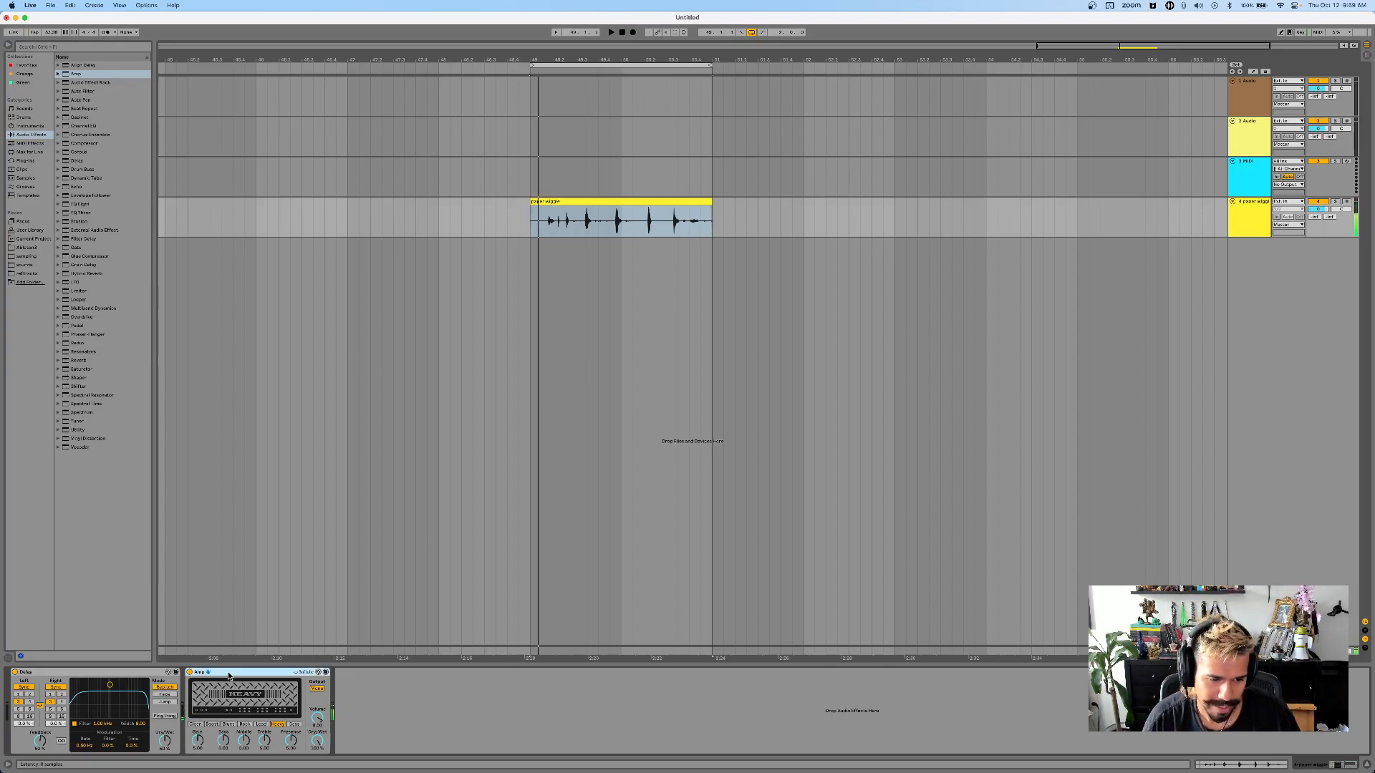
key(Delete)
- Try an Overdrive after the Delay during playback, shift its filter point, and remove the Overdrive
drag(94, 319, 272, 716)
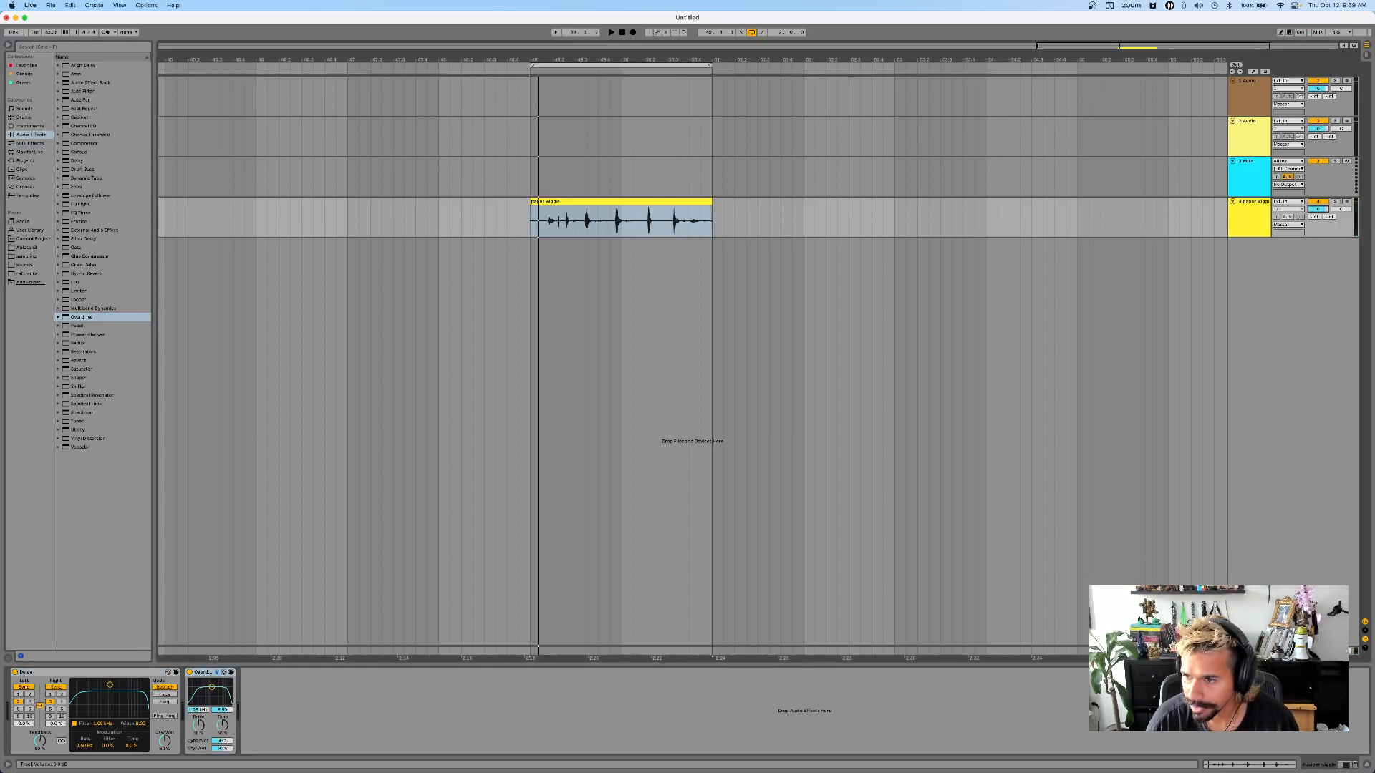
key(space)
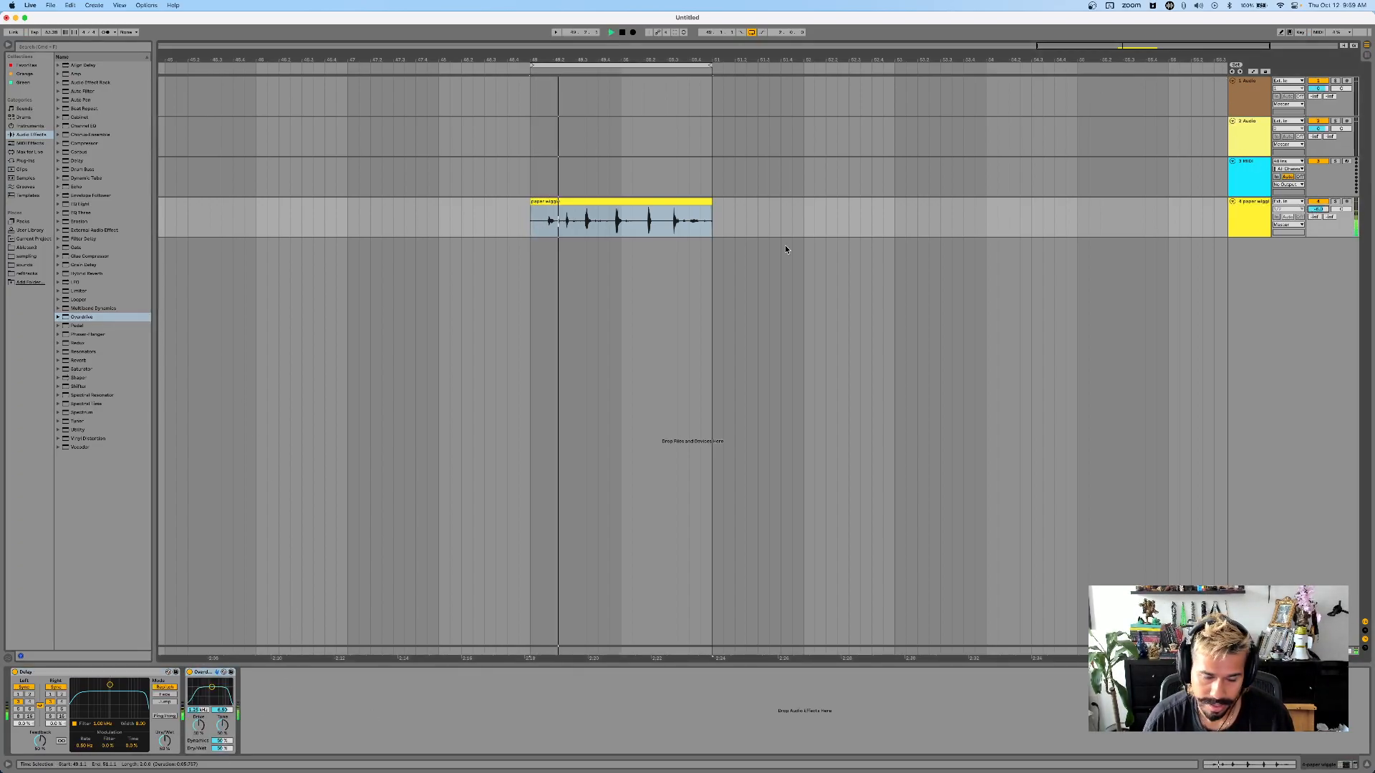
drag(211, 687, 212, 692)
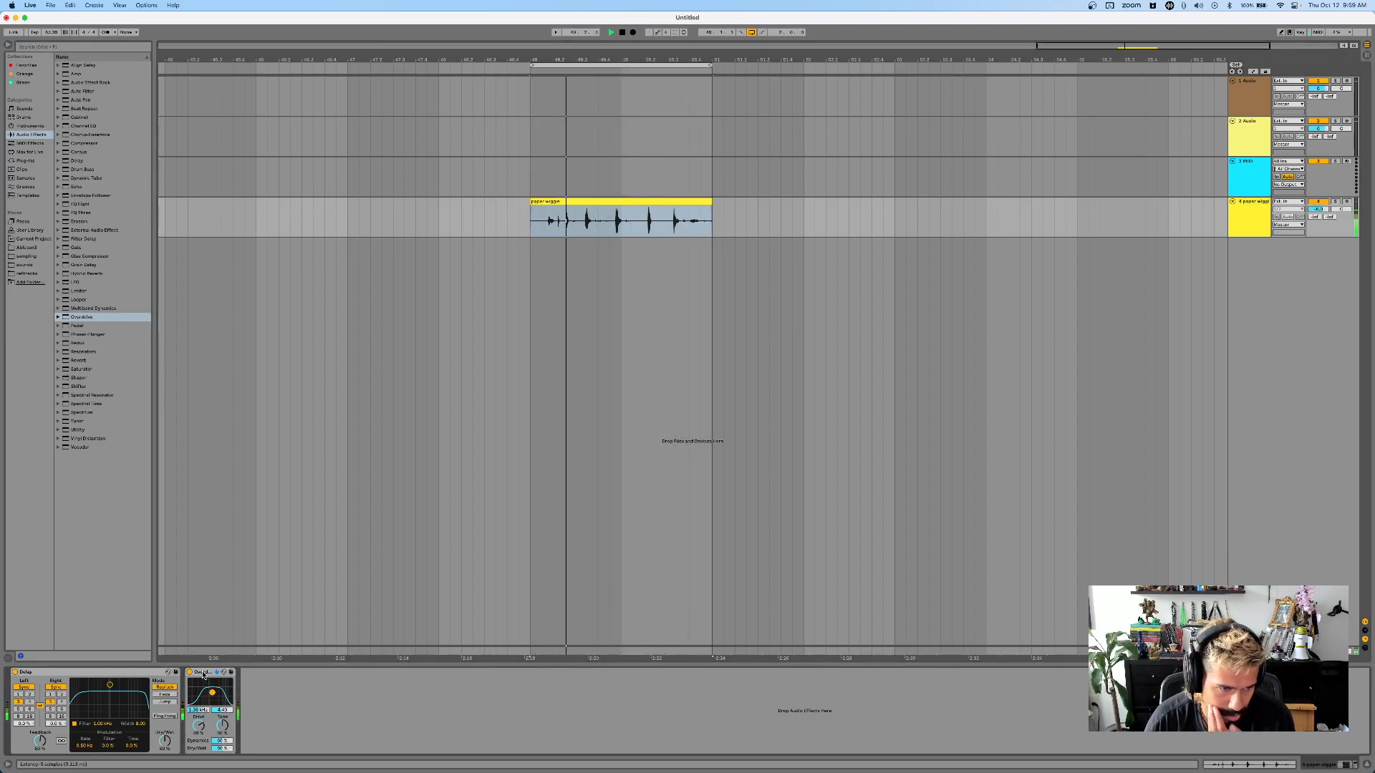
key(Delete)
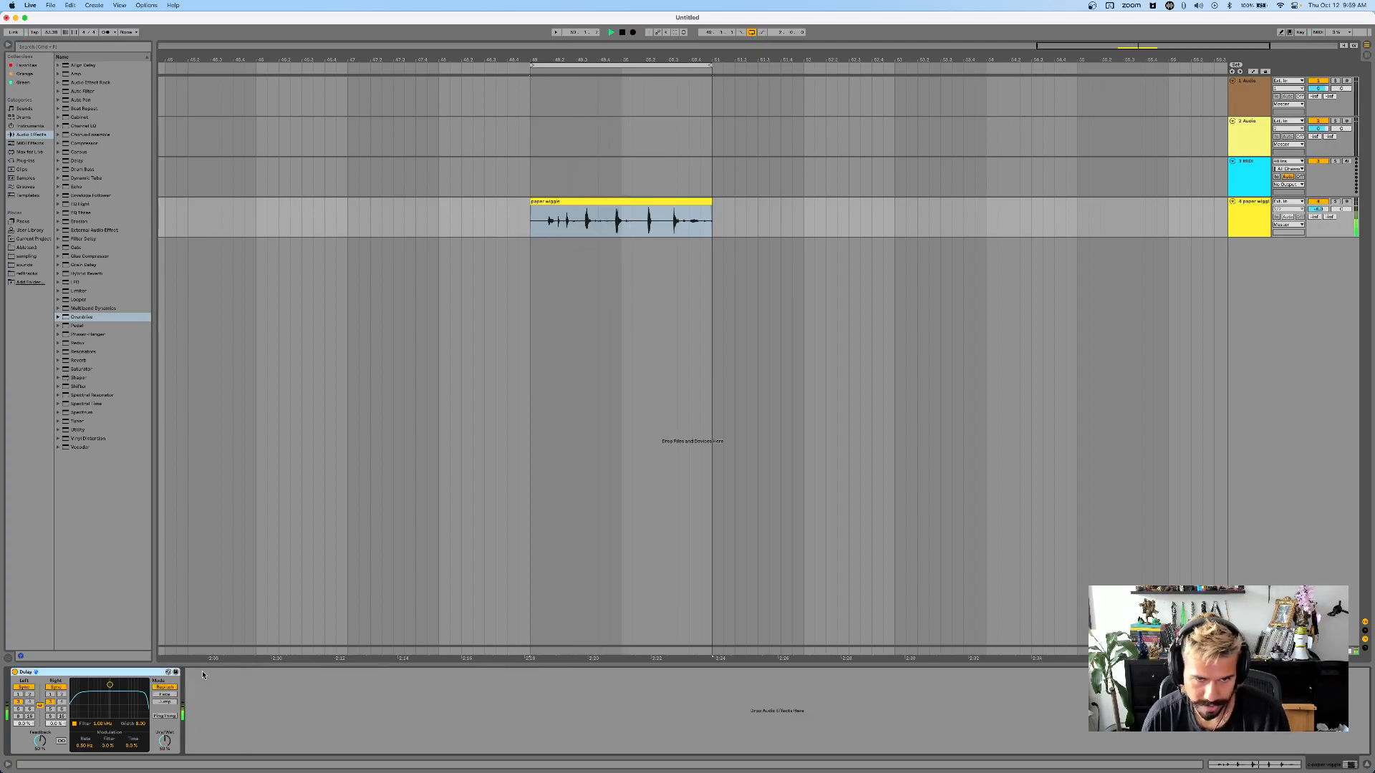
- Try a Pedal after the Delay with the Fuzz type during playback, and remove the Pedal
drag(84, 328, 300, 709)
click(243, 706)
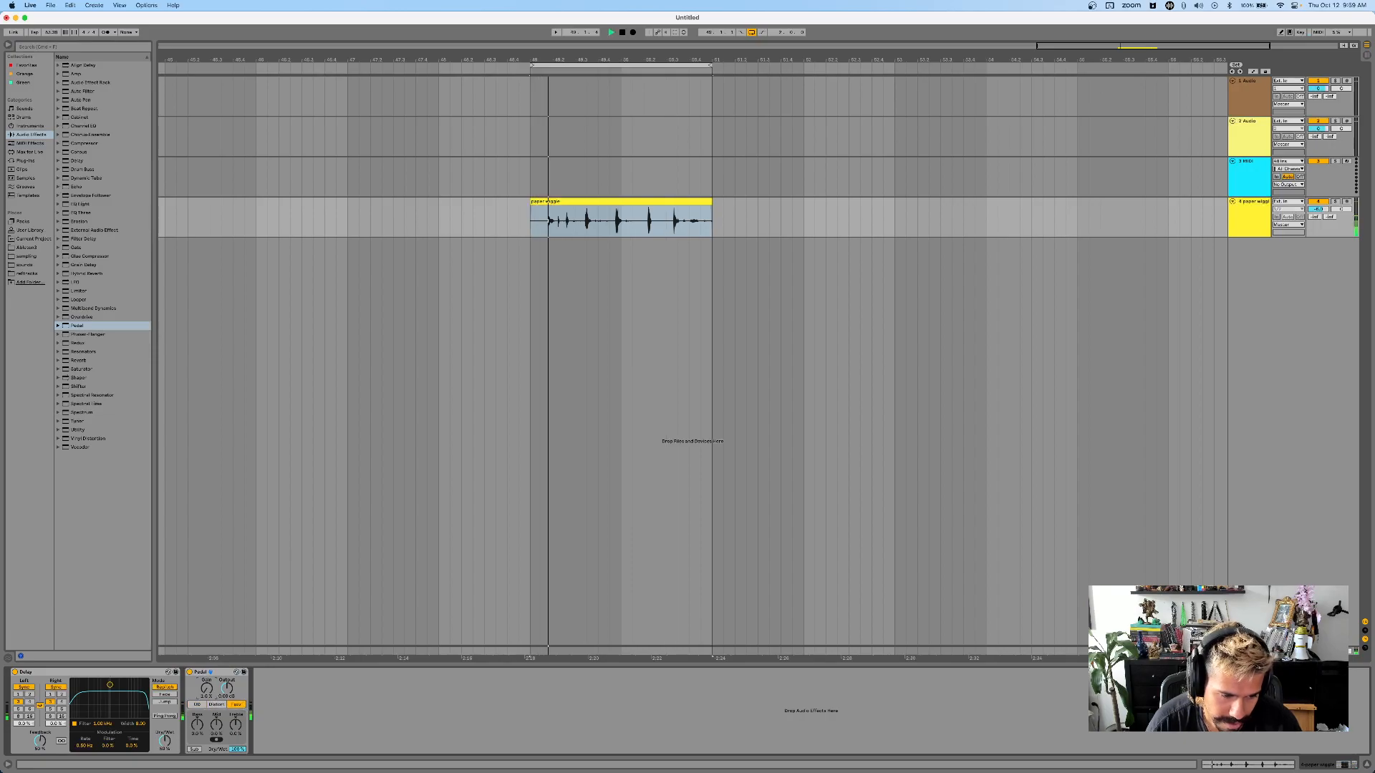
click(227, 672)
key(Delete)
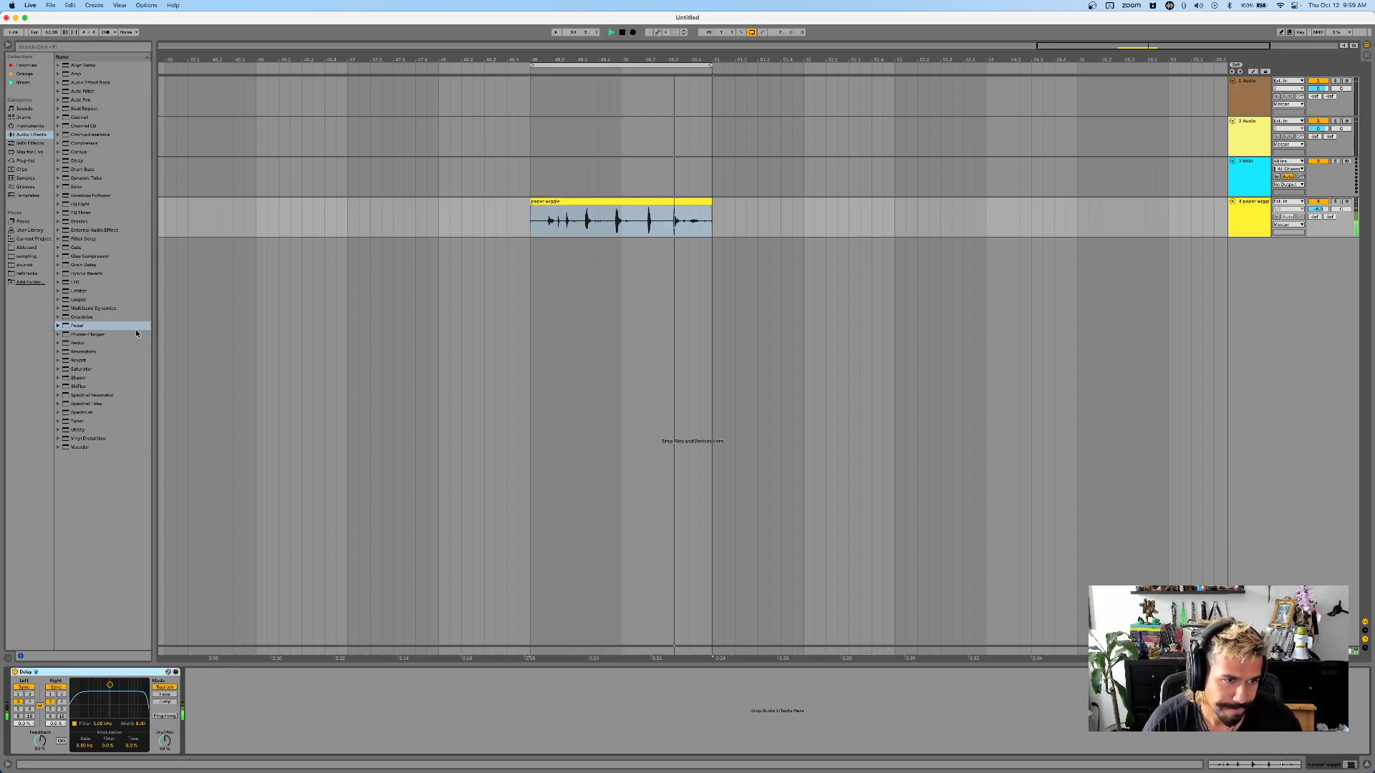
- Try a Grain Delay after the Delay, vary its parameters and XY control during playback, and remove it
click(106, 265)
drag(106, 268, 287, 740)
mouse_move(324, 692)
mouse_down()
mouse_move(260, 725)
mouse_move(269, 697)
mouse_move(203, 684)
mouse_move(202, 706)
mouse_move(328, 691)
mouse_move(336, 730)
mouse_move(309, 708)
mouse_up()
drag(196, 682, 196, 643)
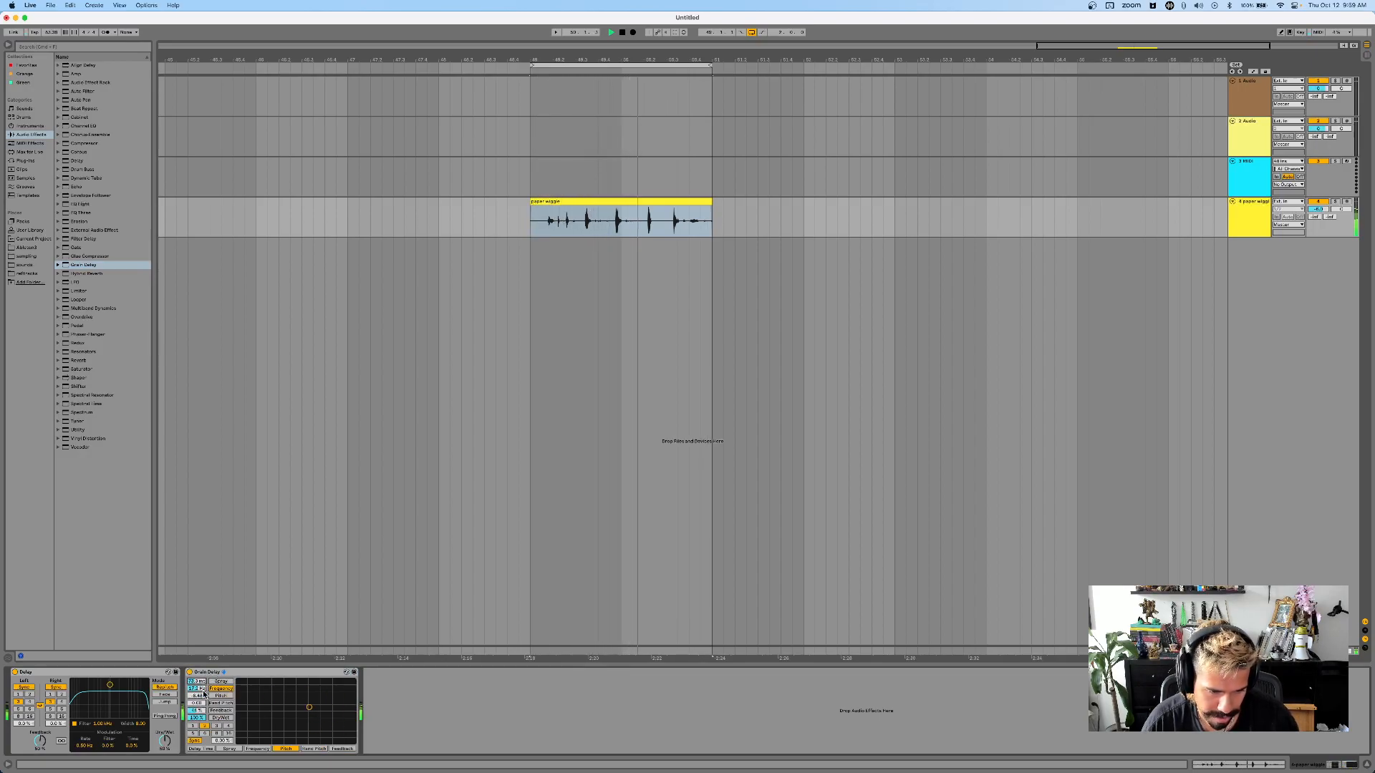
mouse_move(309, 707)
mouse_down()
mouse_move(332, 713)
mouse_move(269, 727)
mouse_up()
key(space)
click(252, 673)
key(Delete)
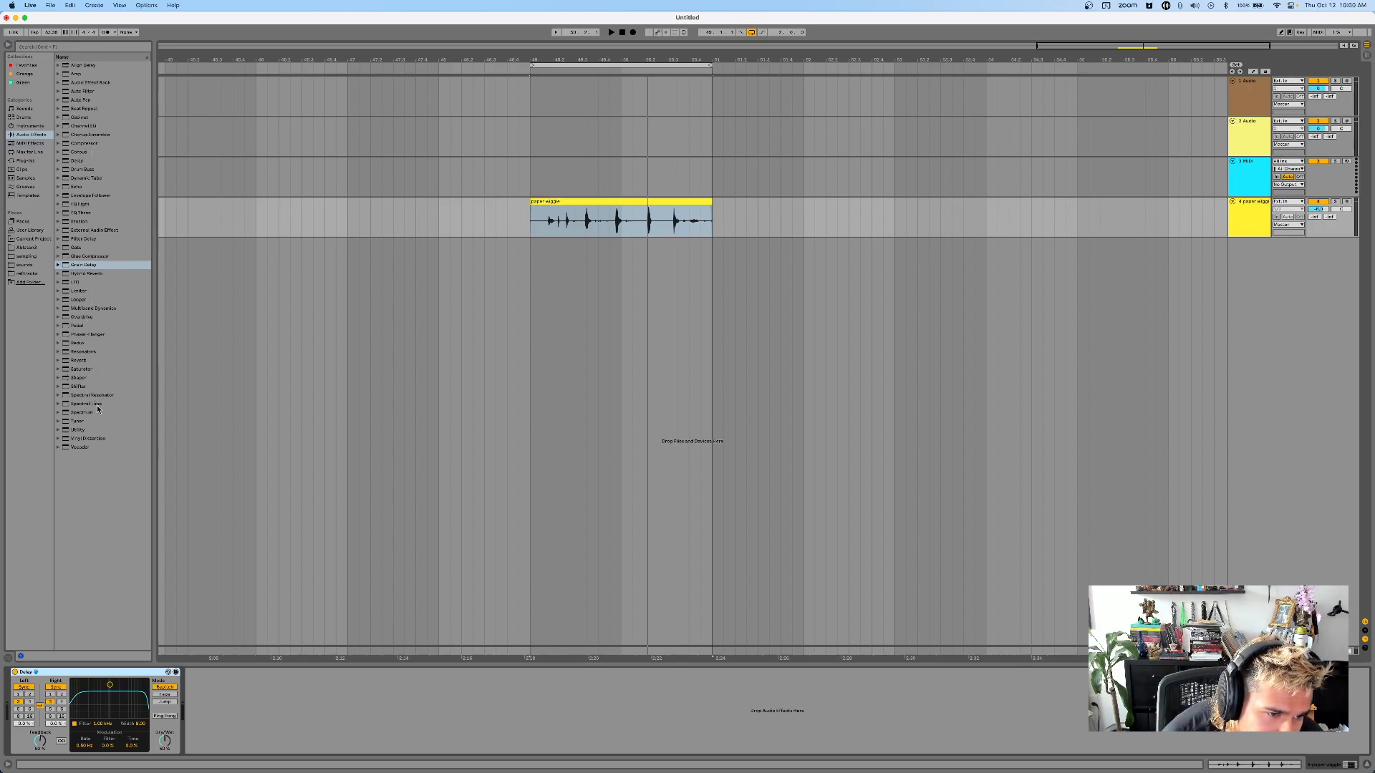
- Add a Phaser-Flanger after the Delay and raise its feedback while the loop plays
drag(86, 335, 292, 681)
key(space)
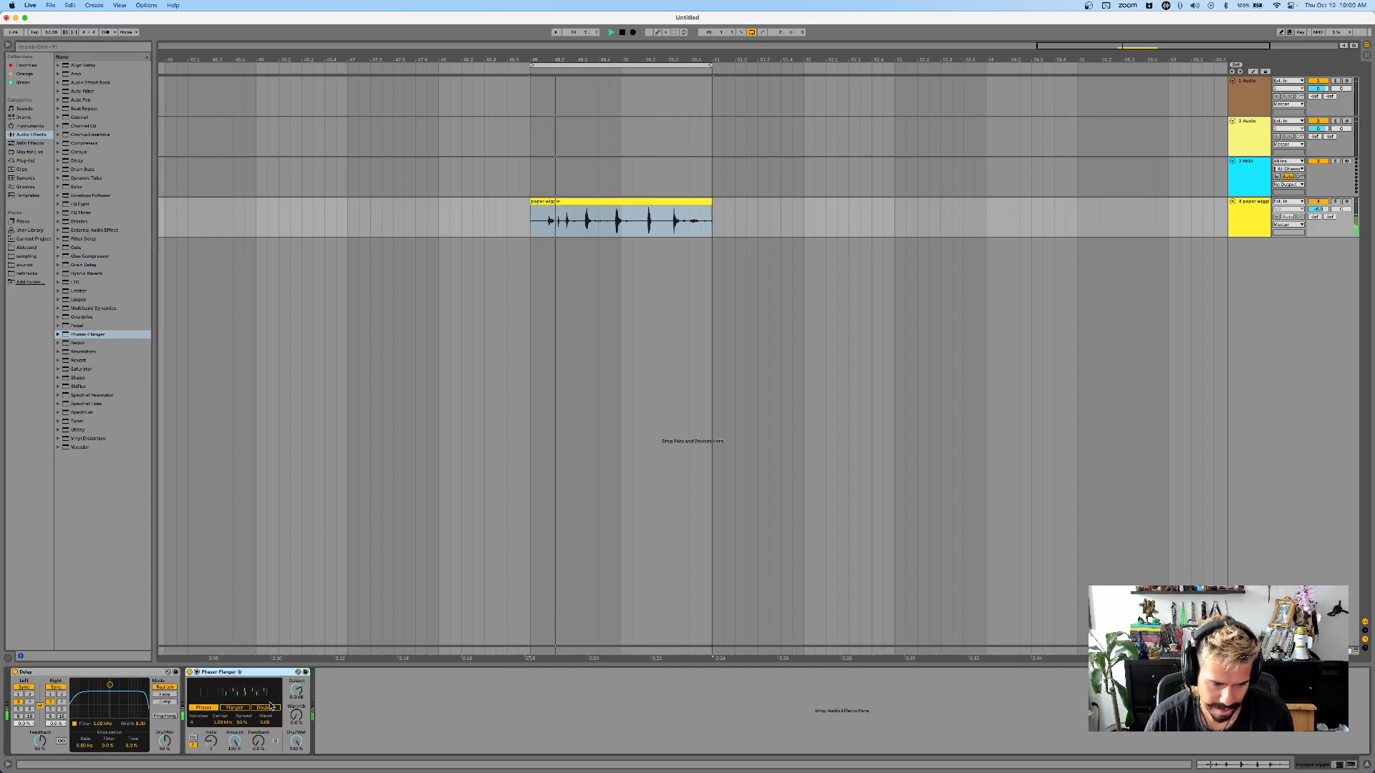
drag(259, 742, 260, 730)
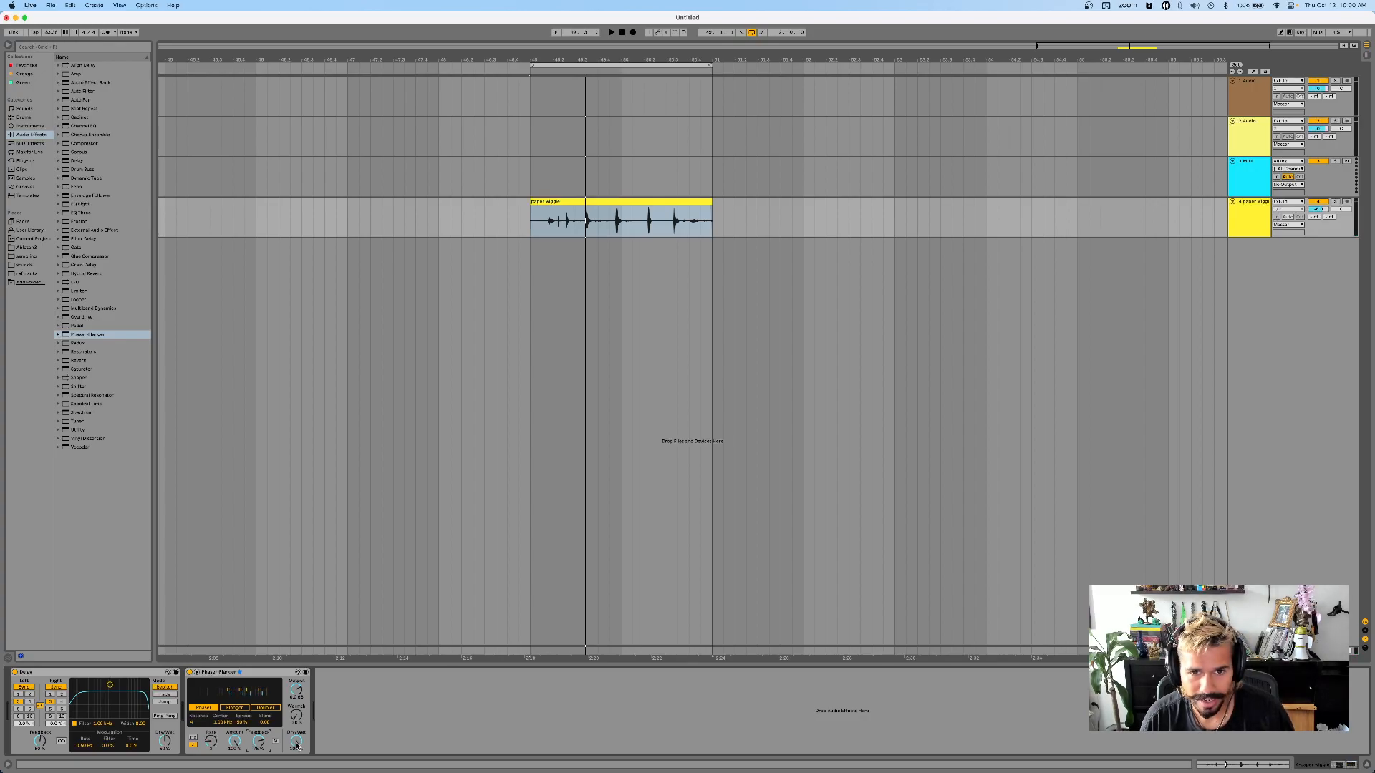
- Compare the Phaser-Flanger's dry and wet sound by lowering and raising its Dry/Wet amount, including while the loop plays
drag(297, 746, 297, 772)
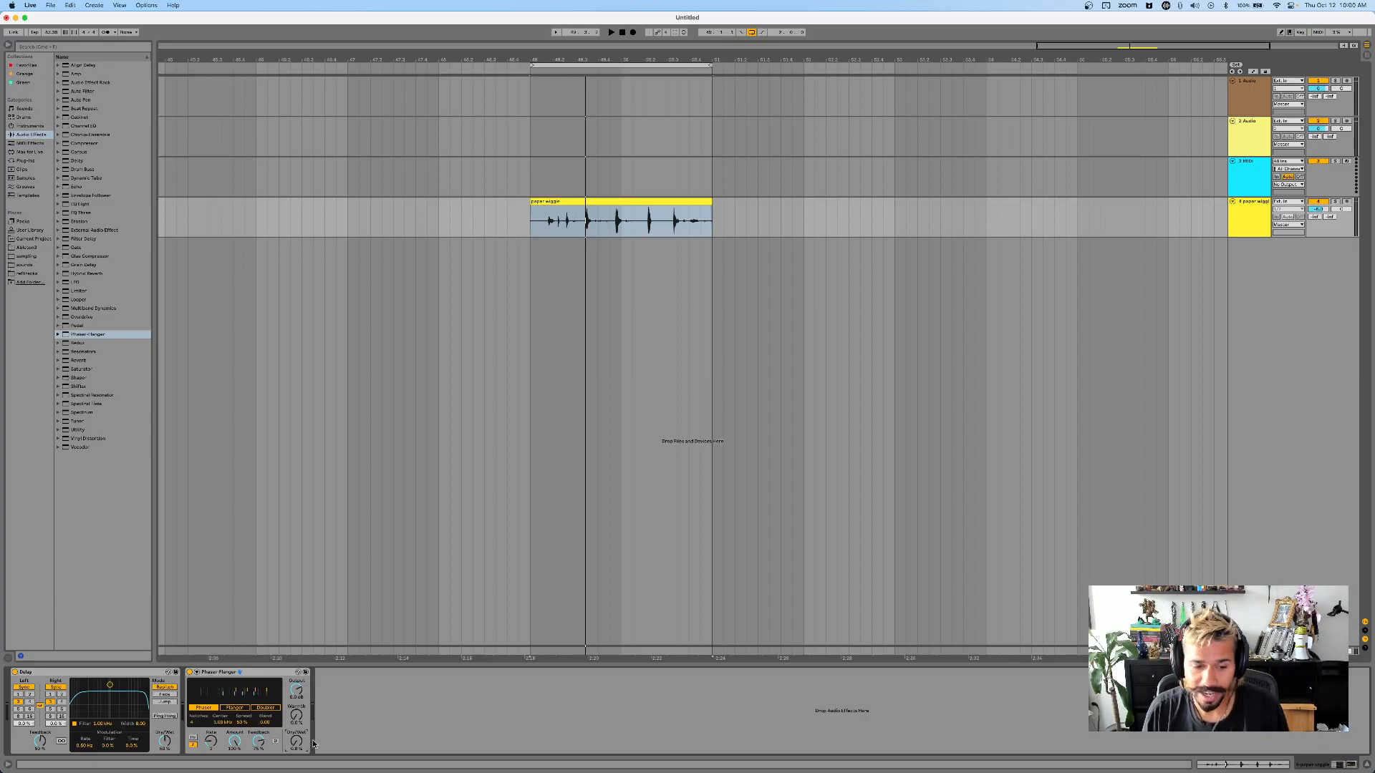
drag(297, 745, 297, 659)
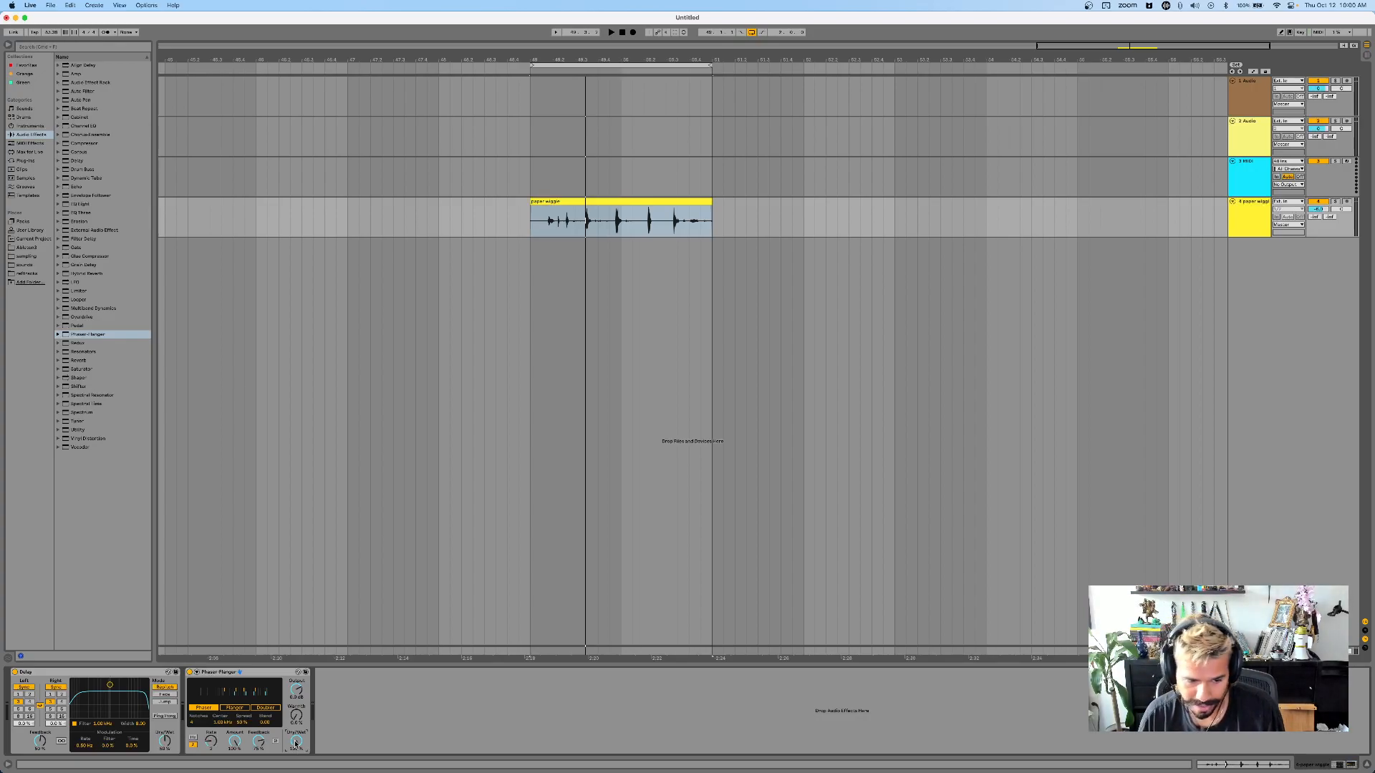
key(space)
drag(295, 744, 295, 772)
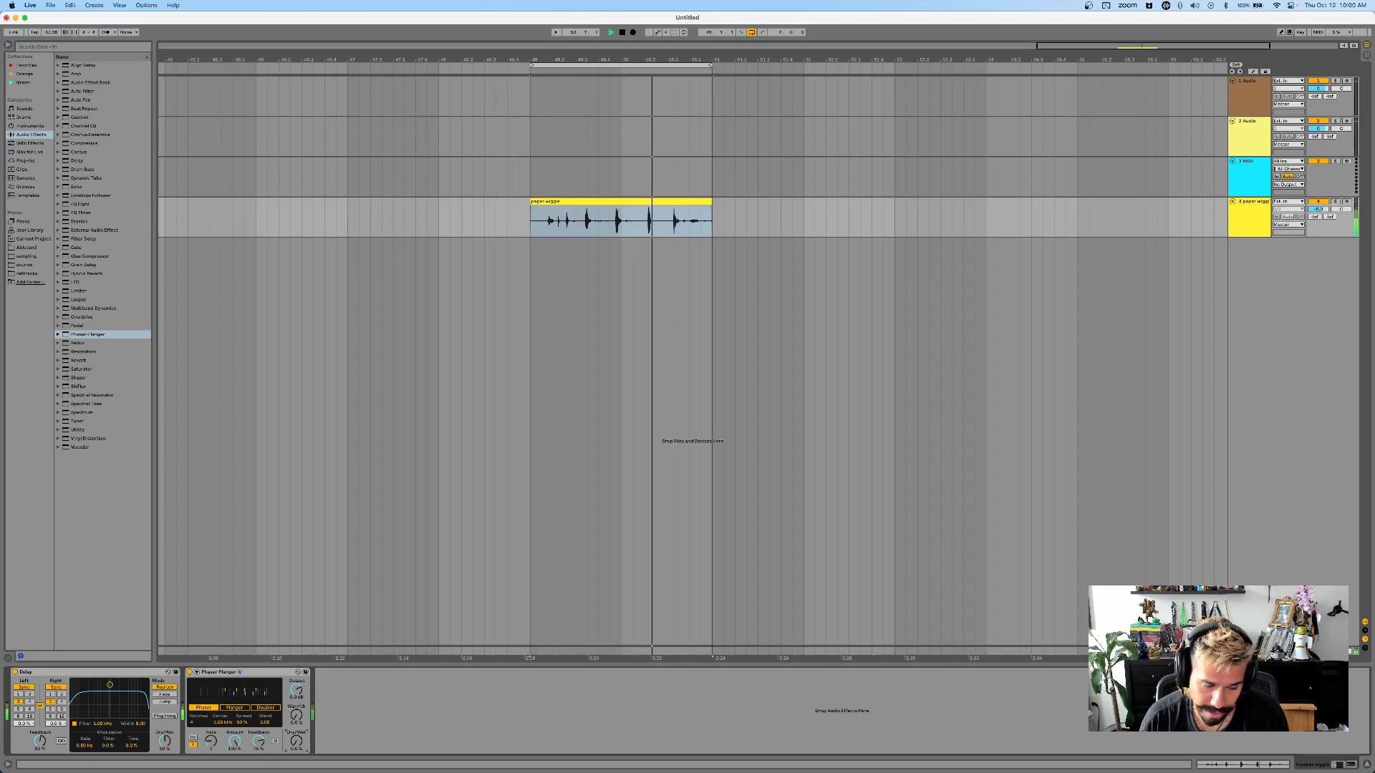
drag(296, 744, 300, 712)
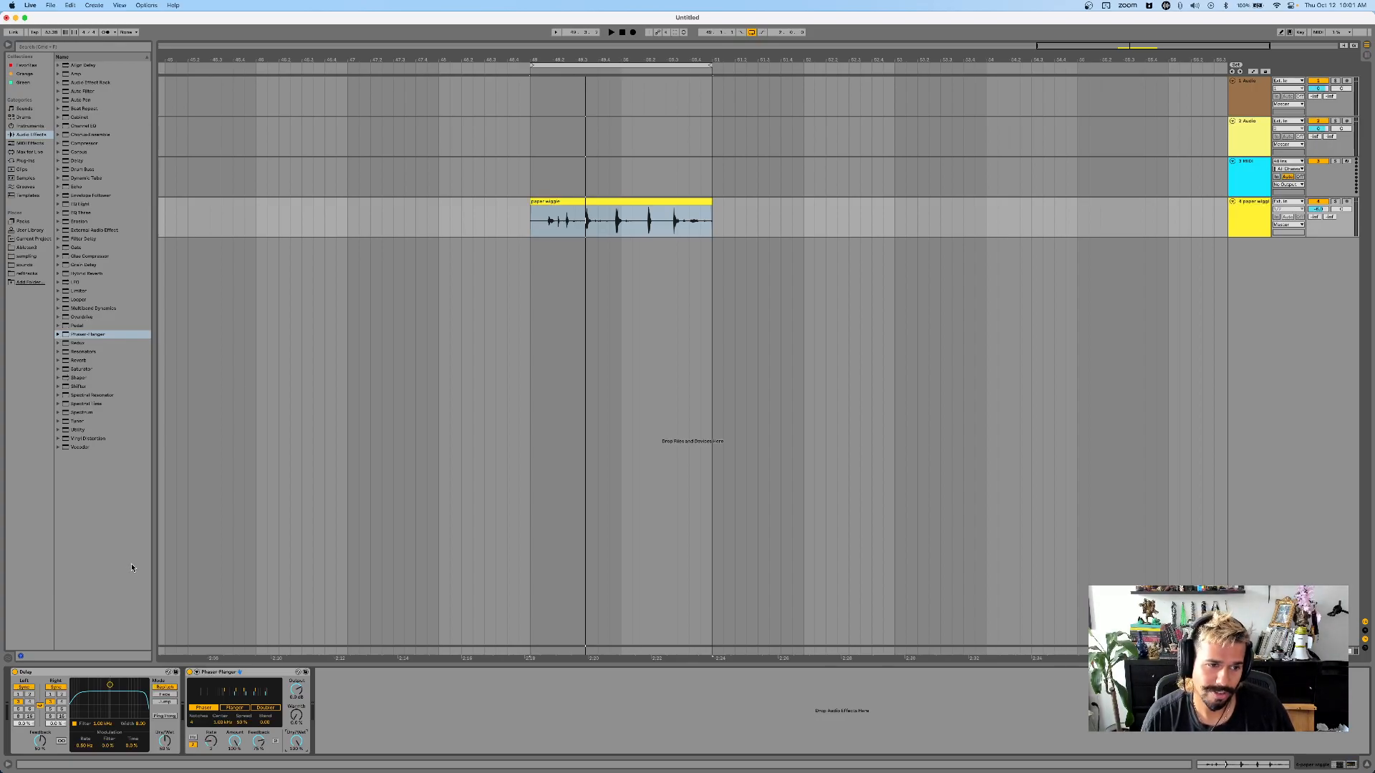
- Add a Spectral Resonator after the Phaser-Flanger and audition the loop through it
drag(76, 400, 405, 723)
key(space)
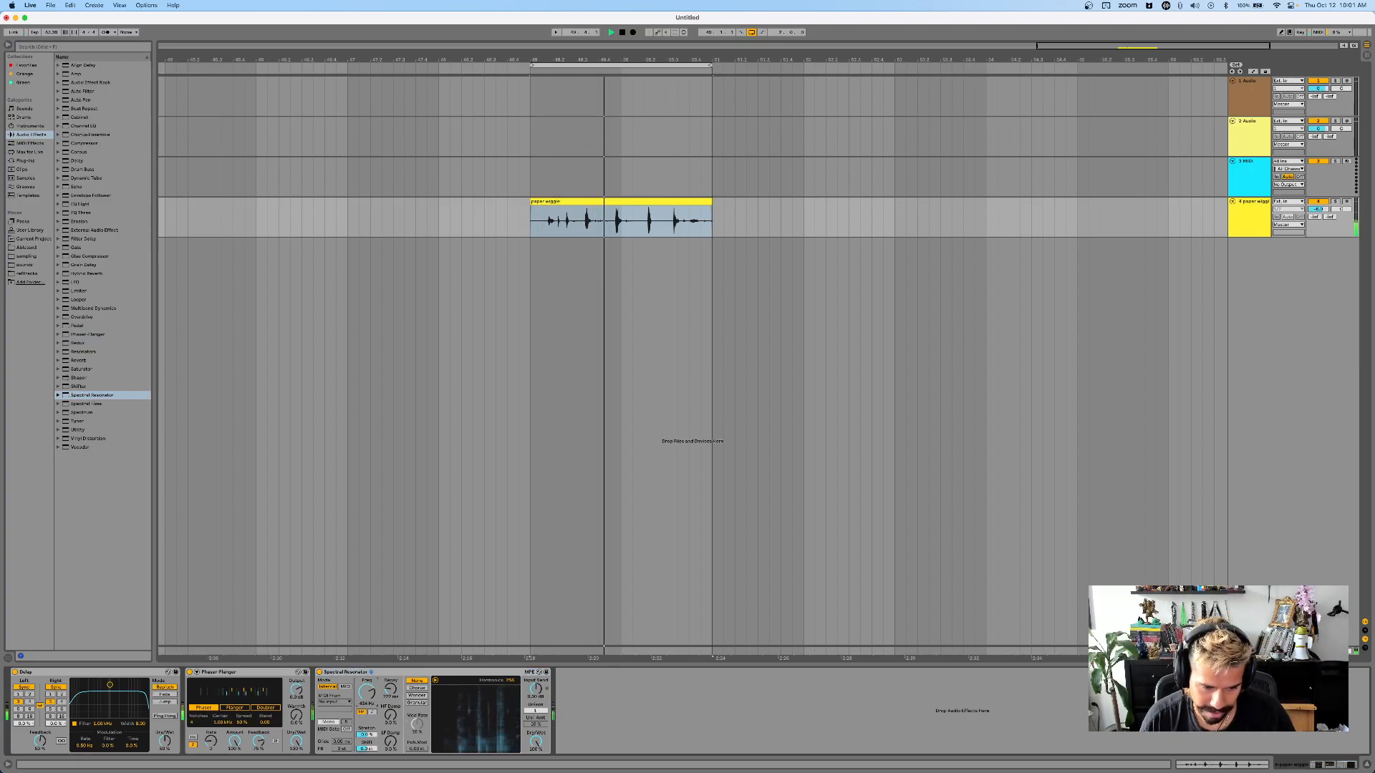
key(space)
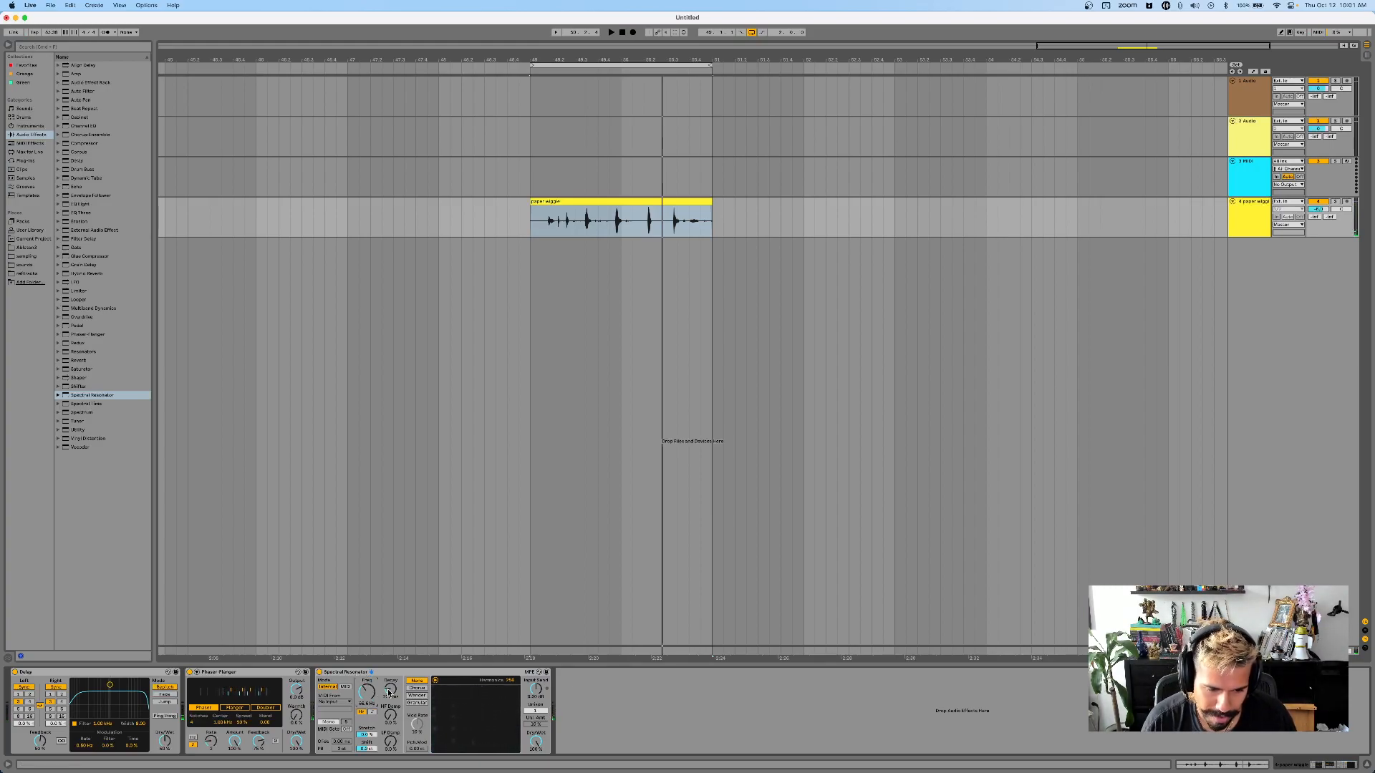
- Try the Spectral Resonator presets Low Rider Drums and Dripping Drums during playback, and load Robot Drums in their place
click(59, 396)
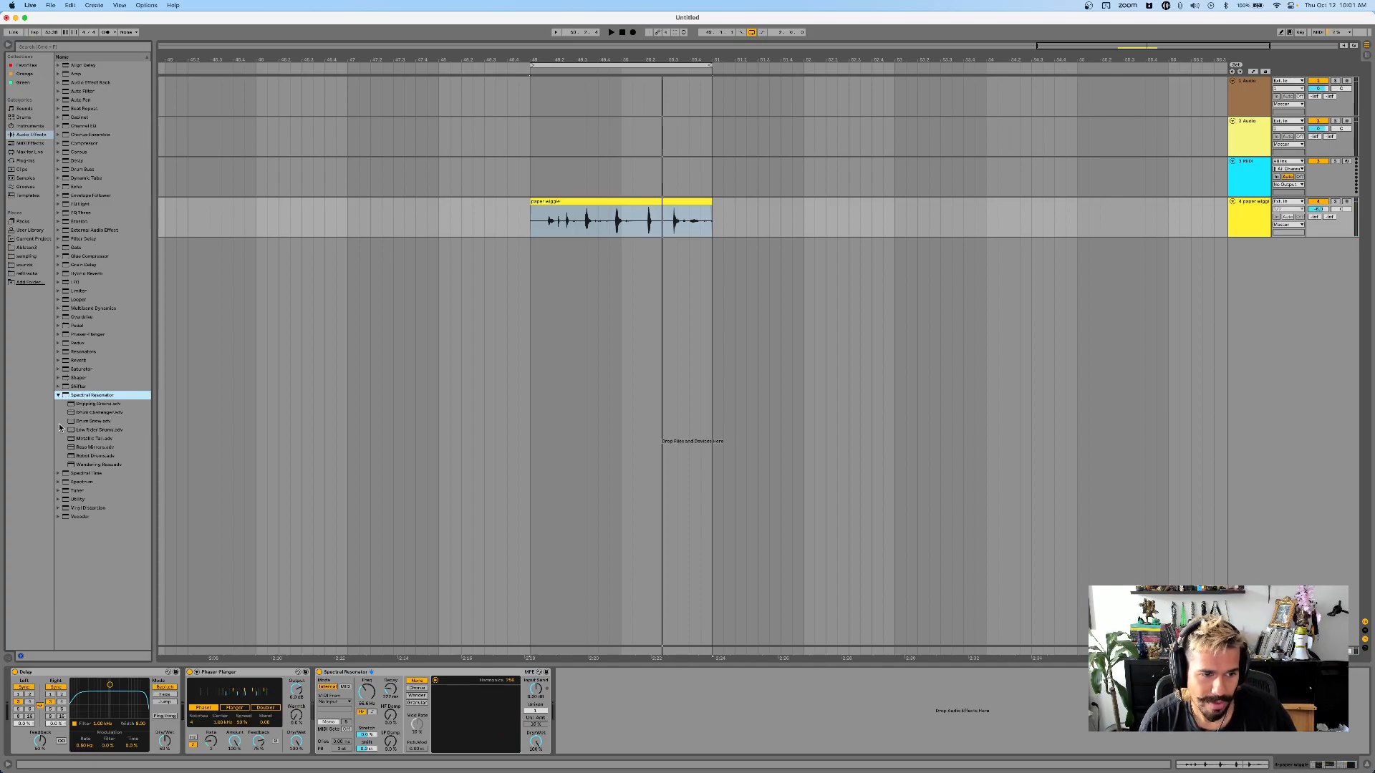
click(88, 430)
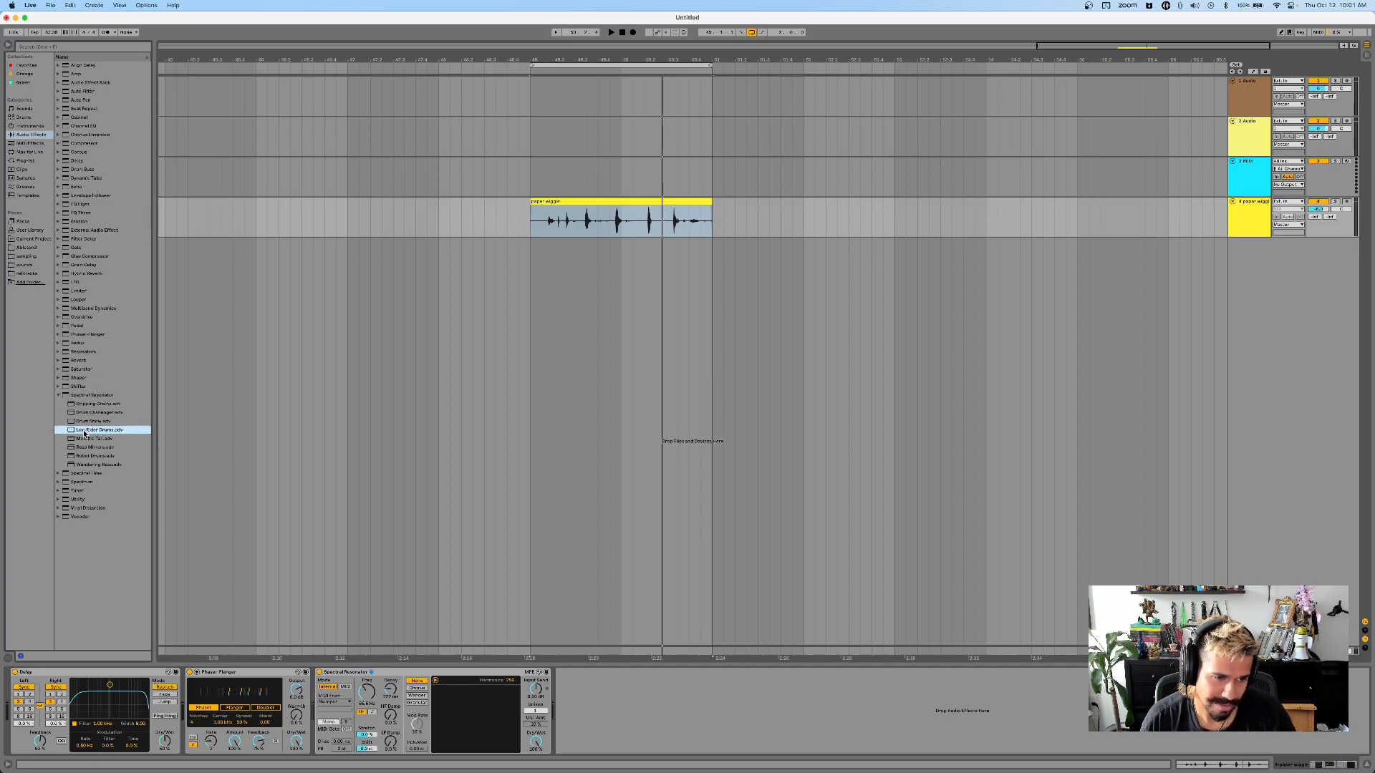
drag(518, 708, 516, 707)
key(space)
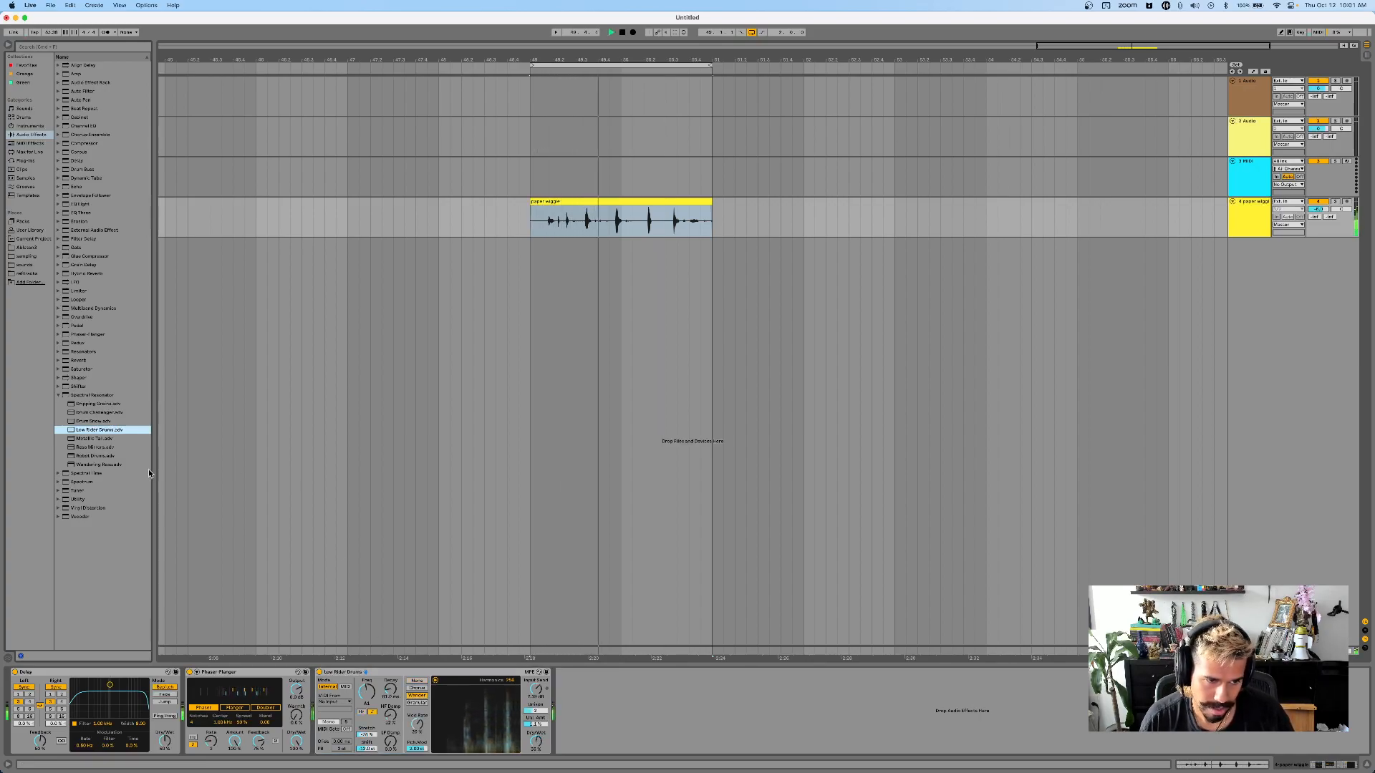
drag(94, 404, 429, 702)
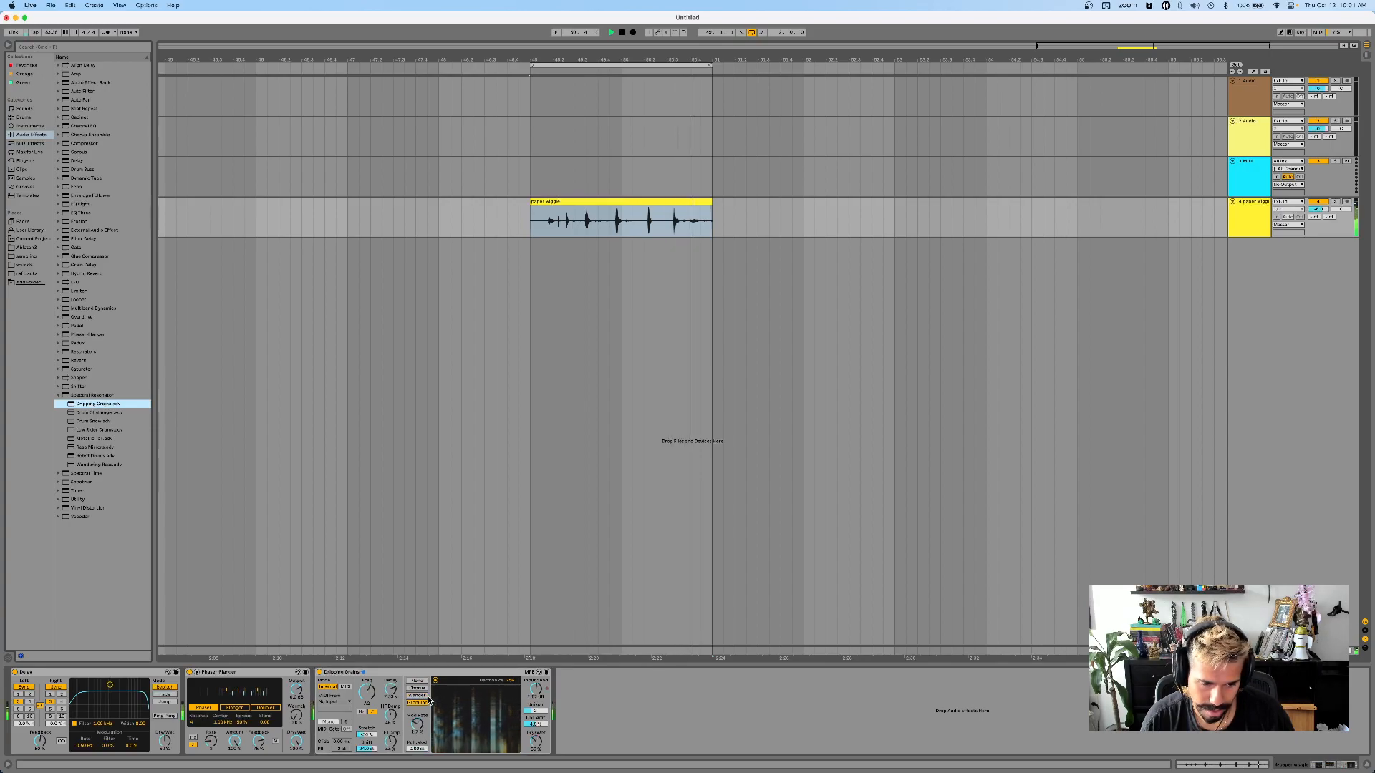
click(100, 456)
double_click(102, 457)
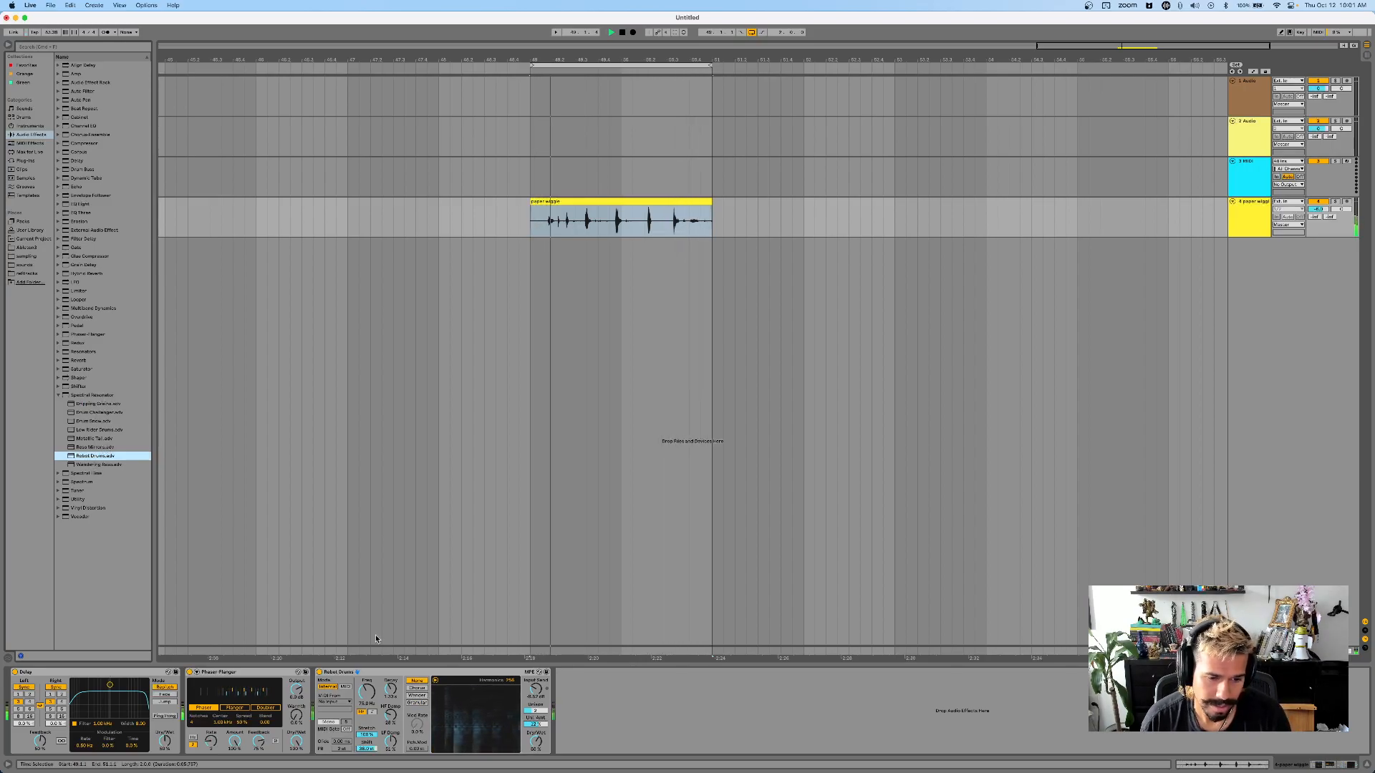
- Look through the built-in audio effects from Audio Effect Rack down to Vocoder, including the presets of Spectrum
click(60, 317)
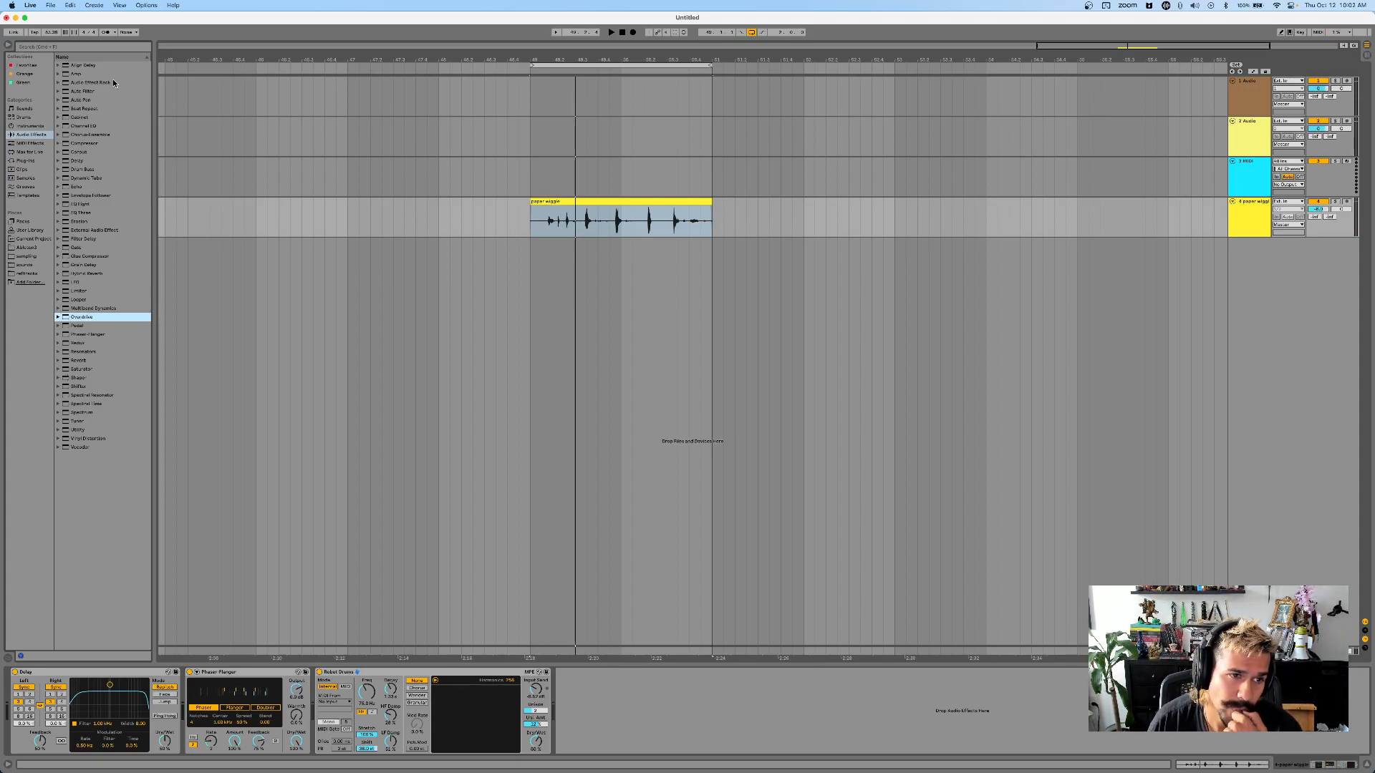
click(84, 143)
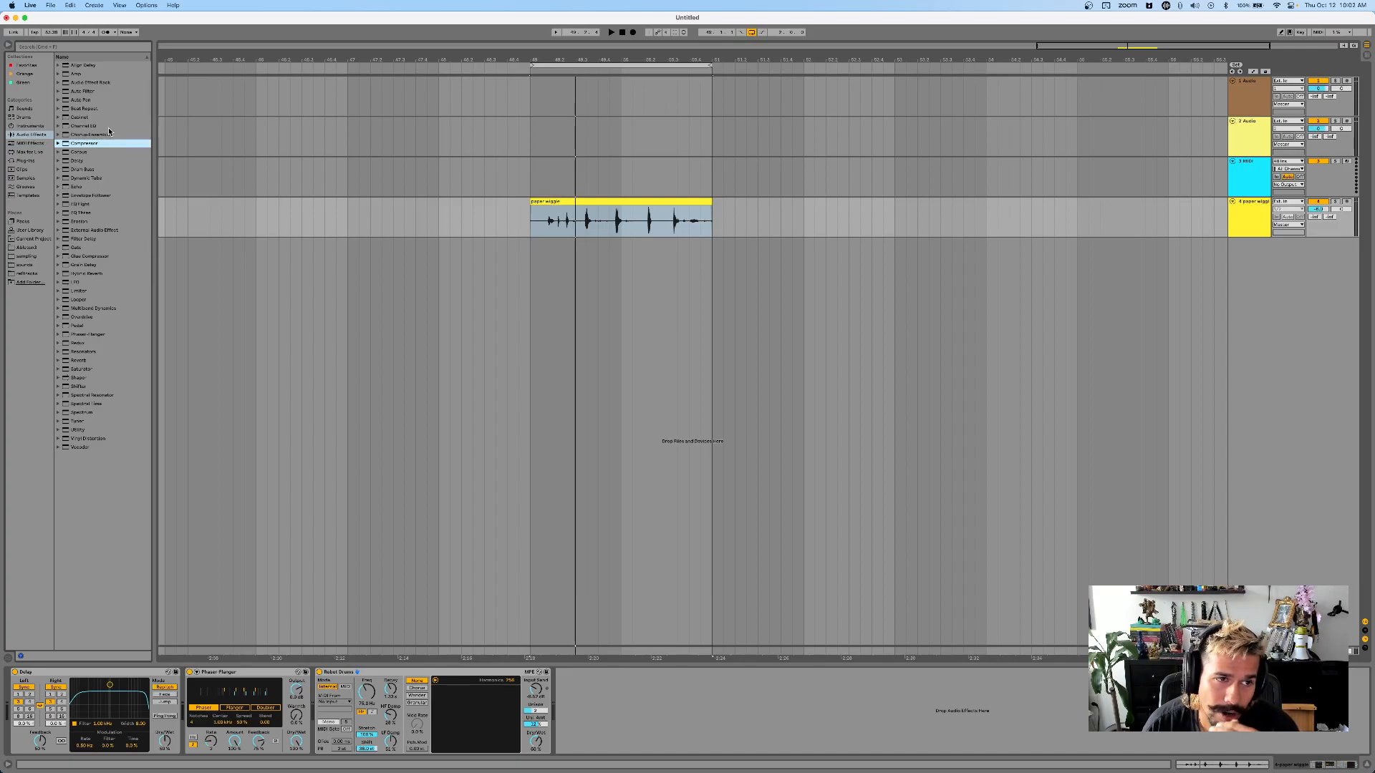
click(103, 81)
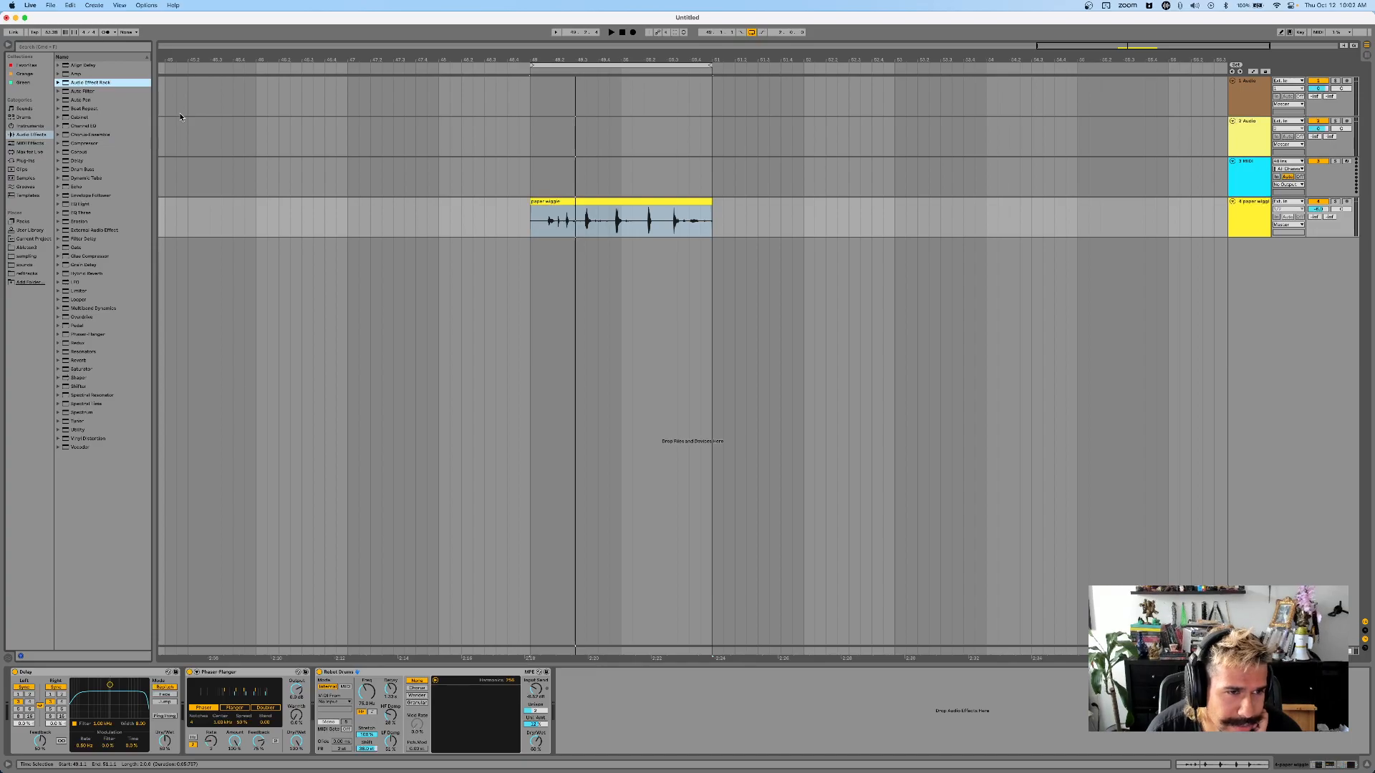
key(Down)
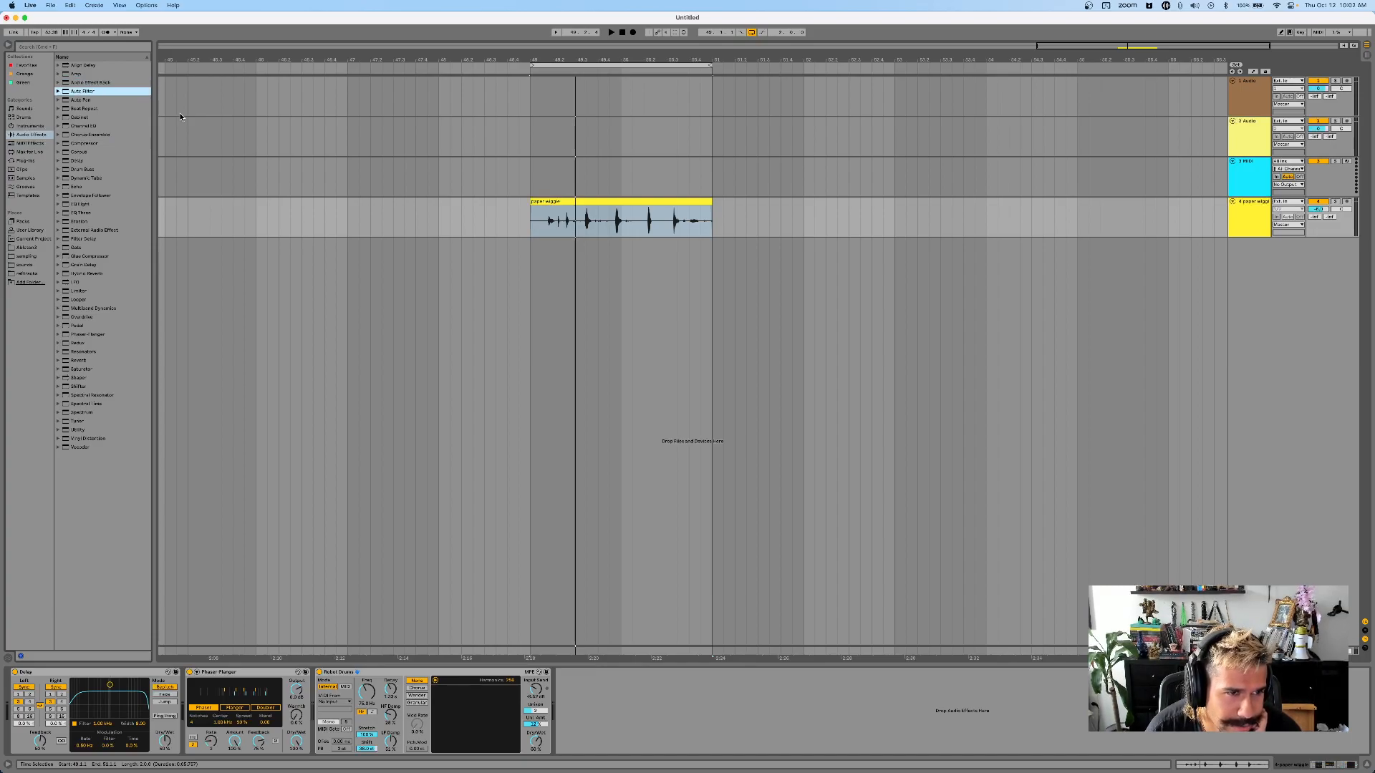
key(Down)
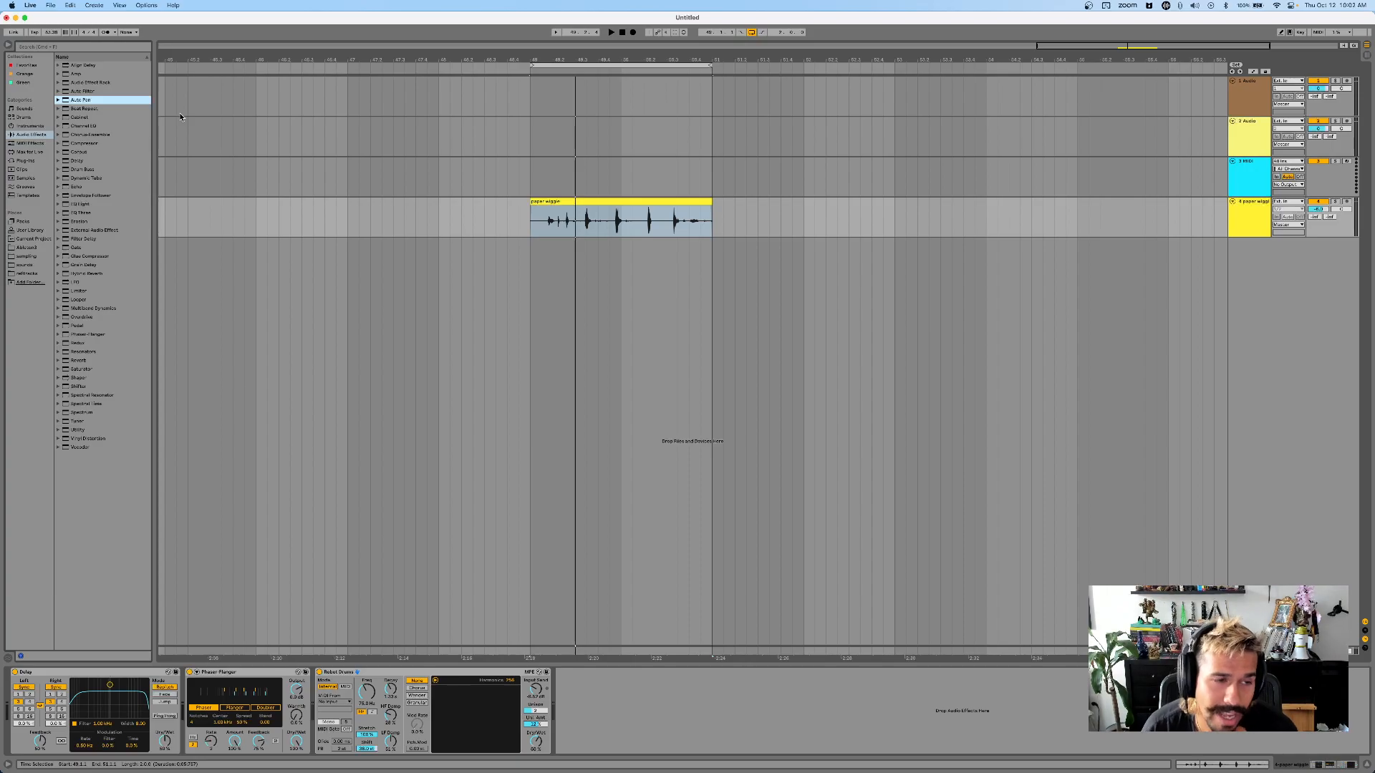
key(Down)
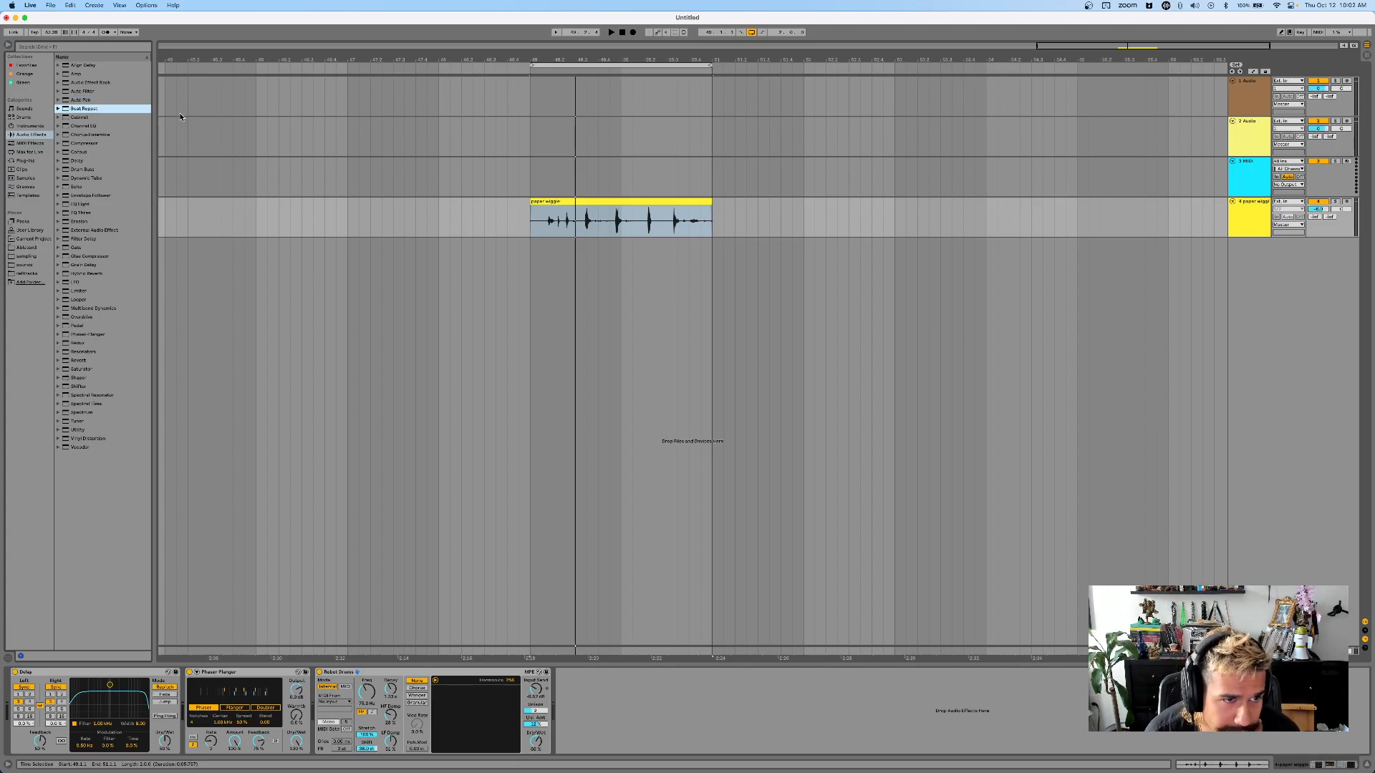
key(Down)
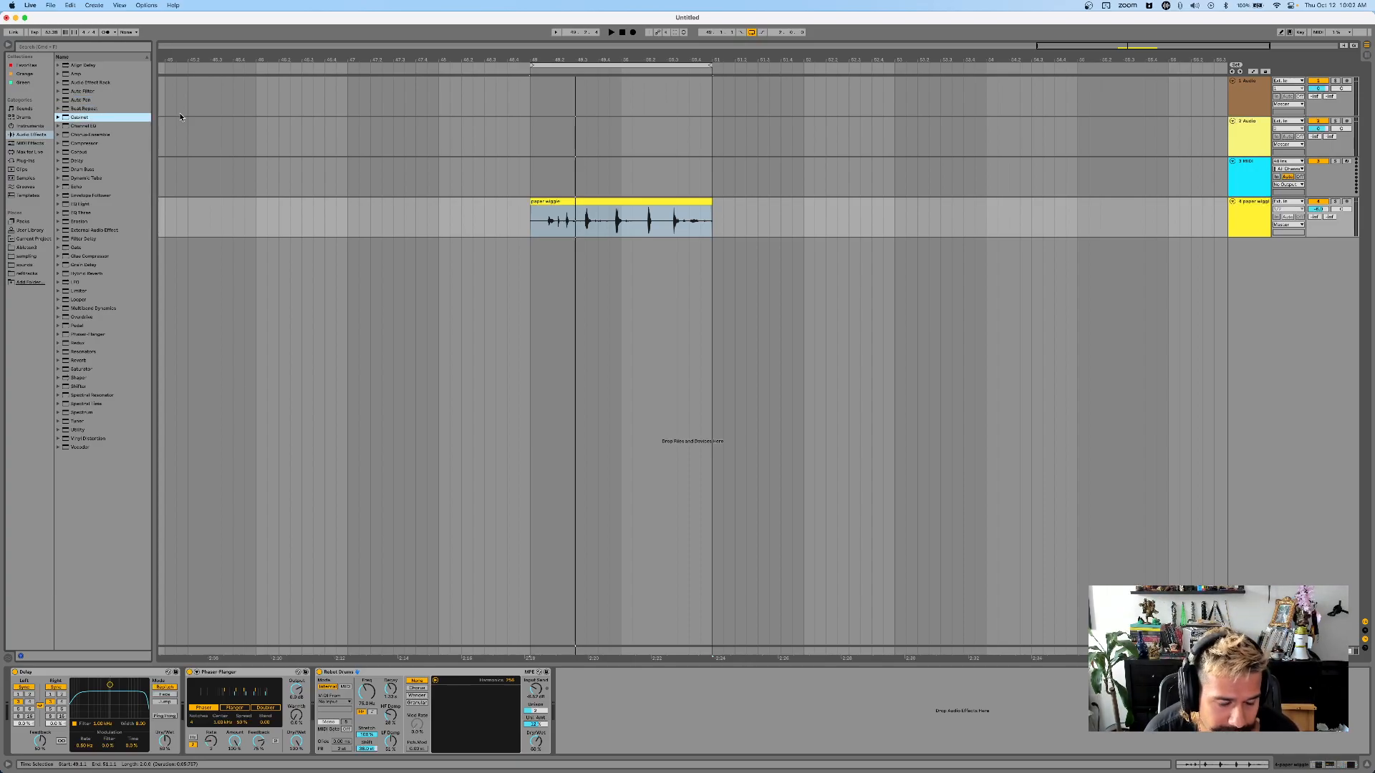
key(Down)
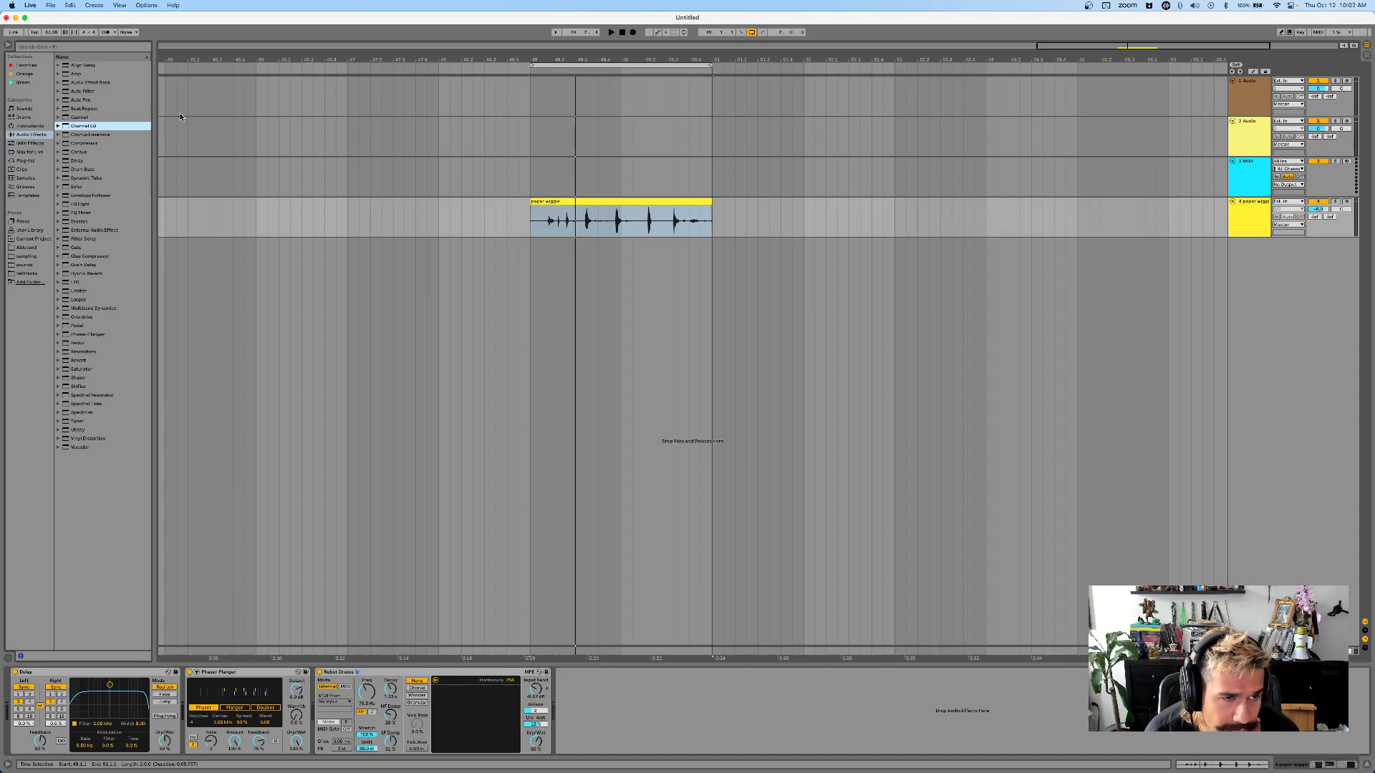
key(Down)
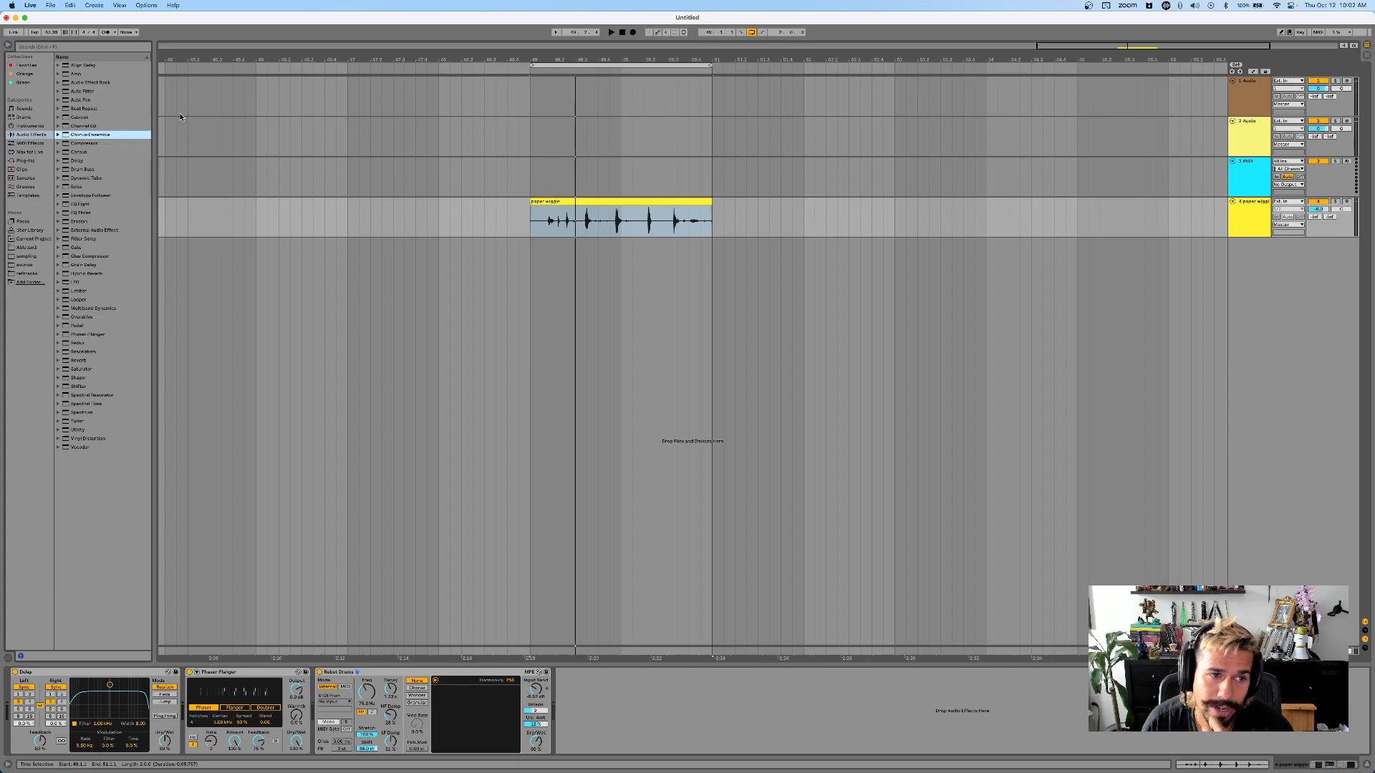
key(Down)
key(Down)
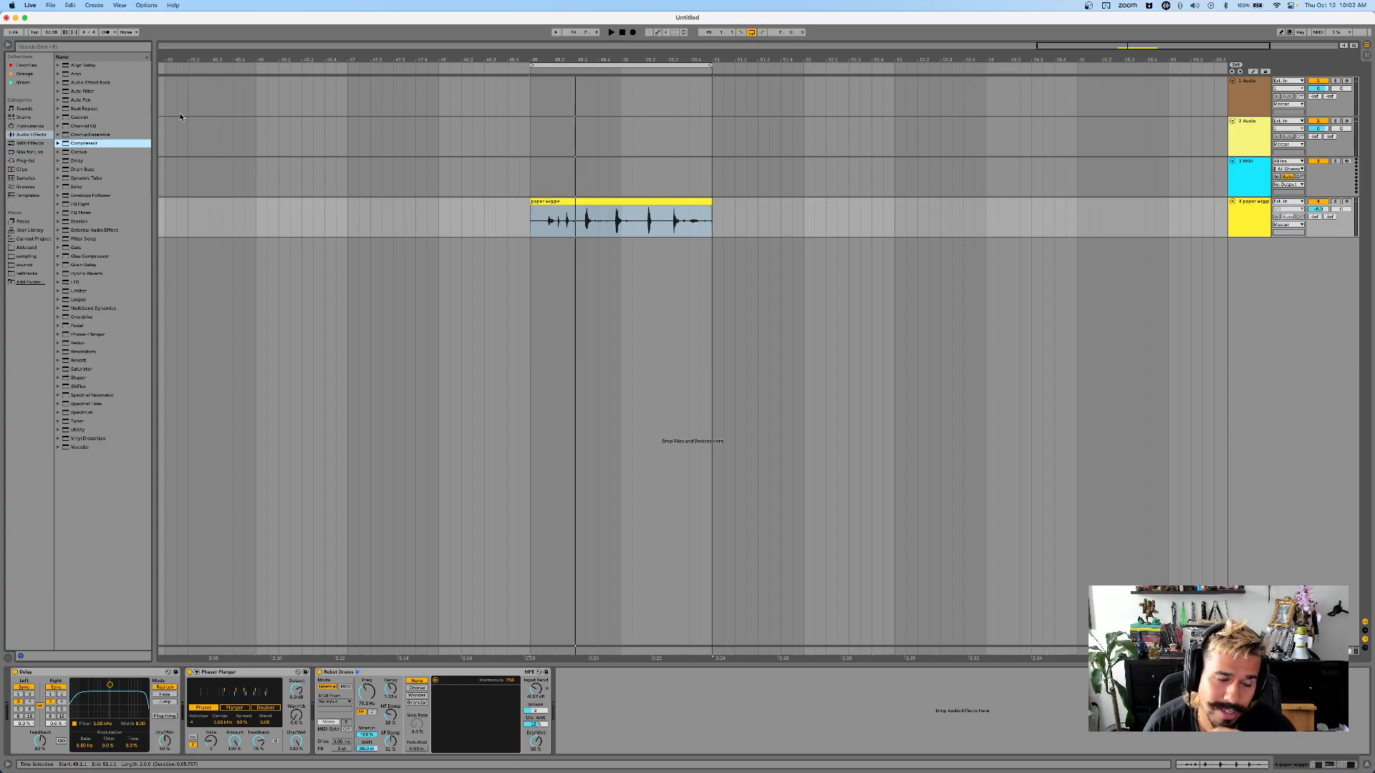
key(Down)
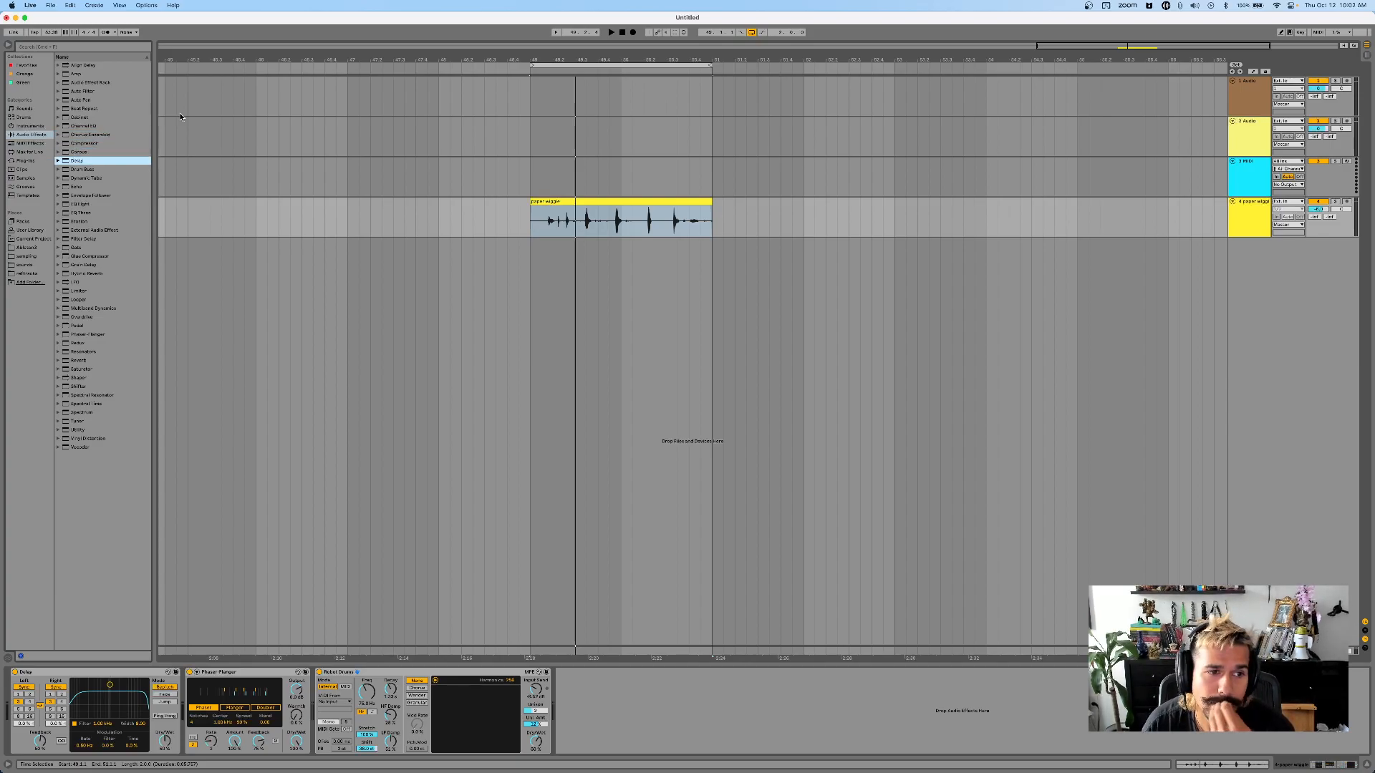
key(Down)
key(Down)
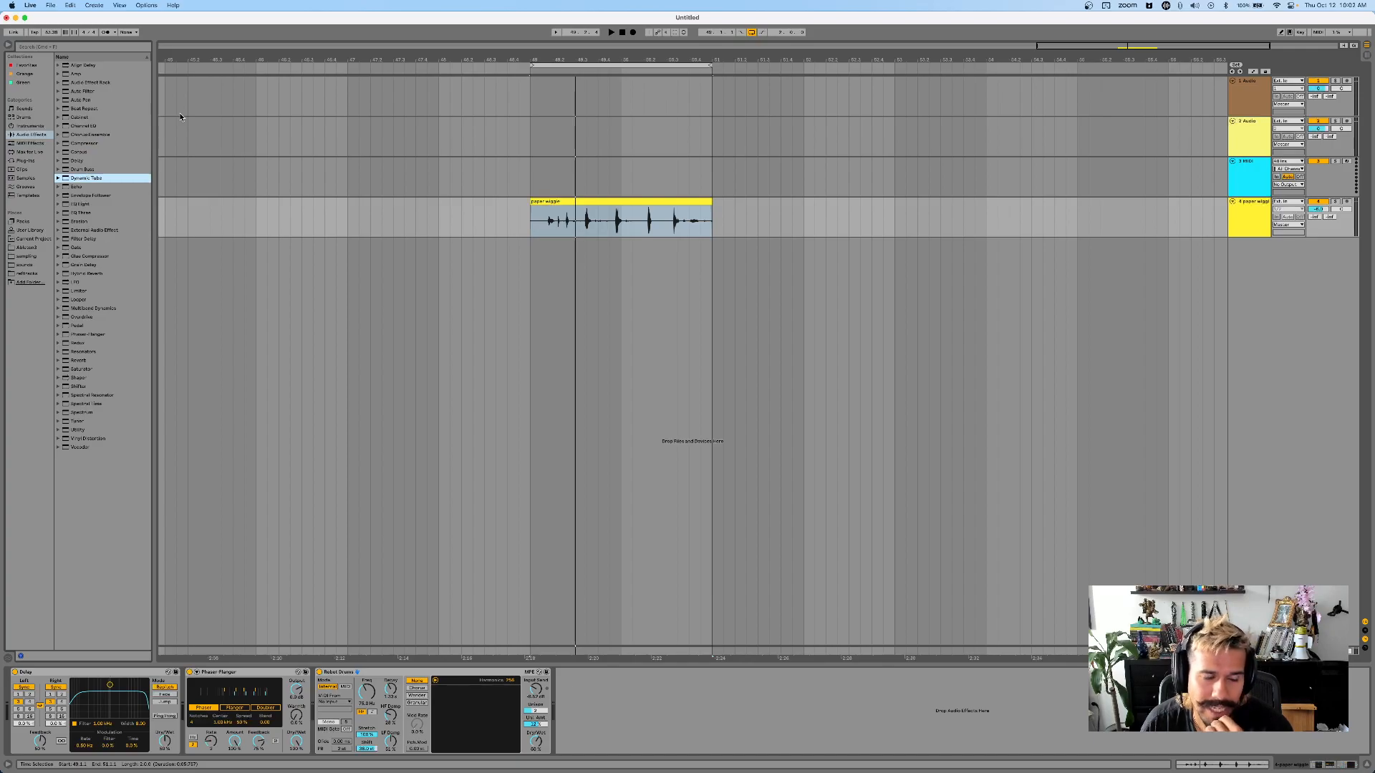
key(Up)
key(Down)
key(Down)
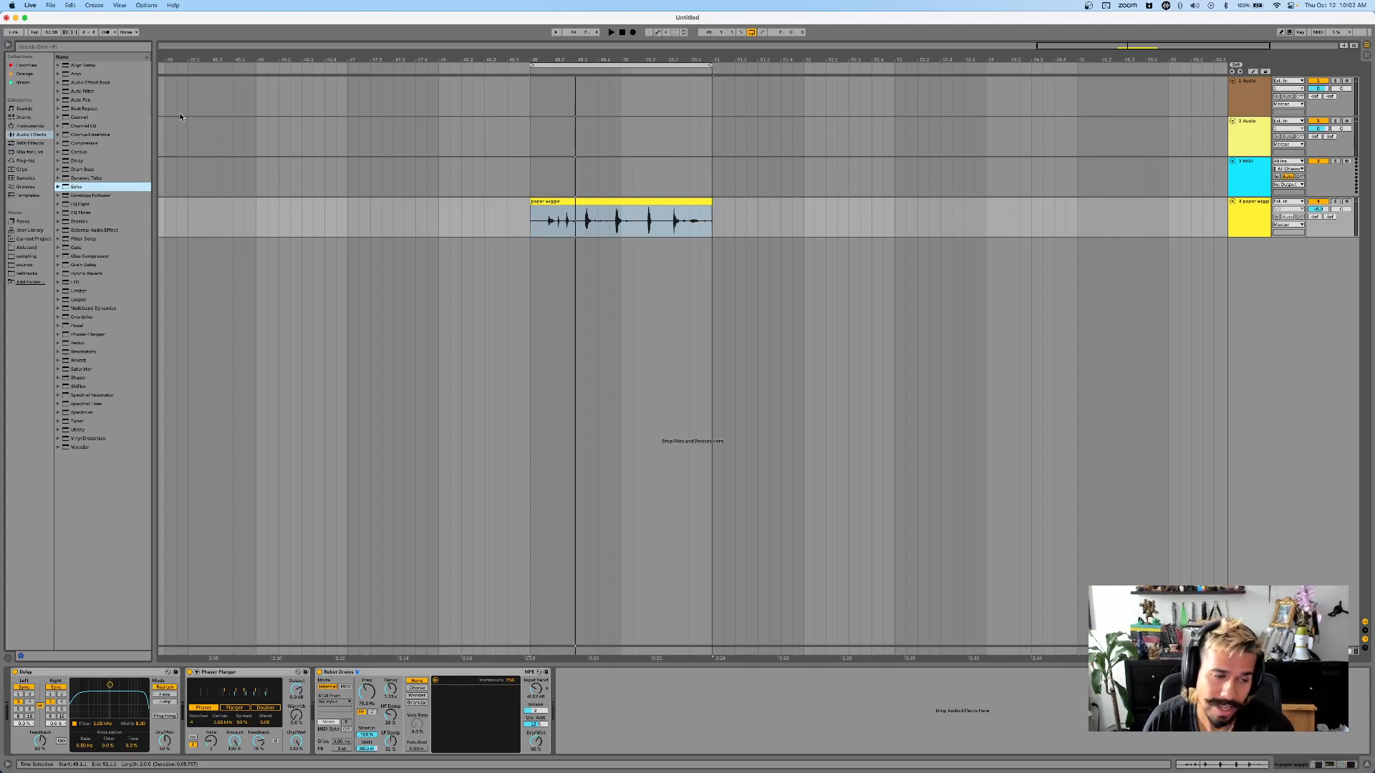
key(Down)
key(Down)
key(Down)
key(Down)
key(Down)
key(Down)
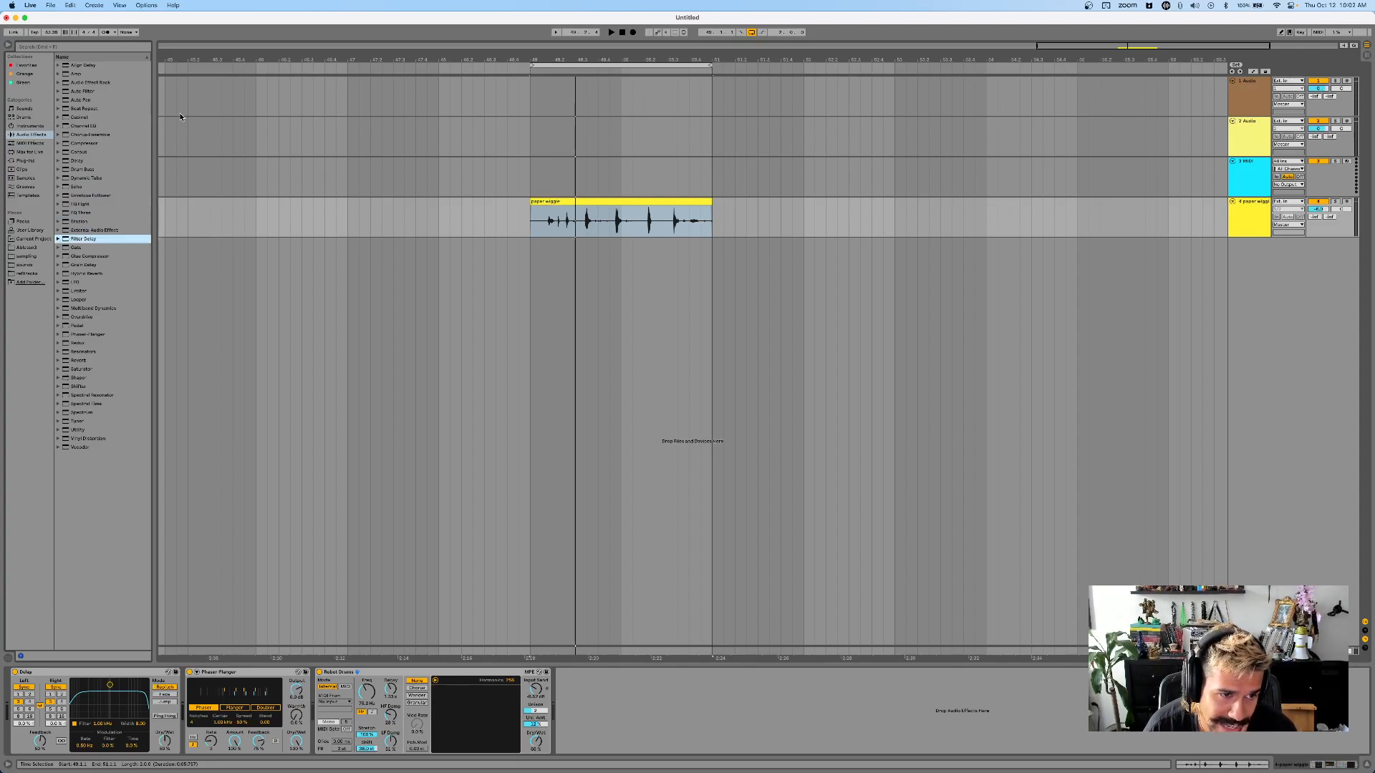
key(Down)
key(Down)
key(Down)
key(Down)
key(Down)
key(Down)
key(Down)
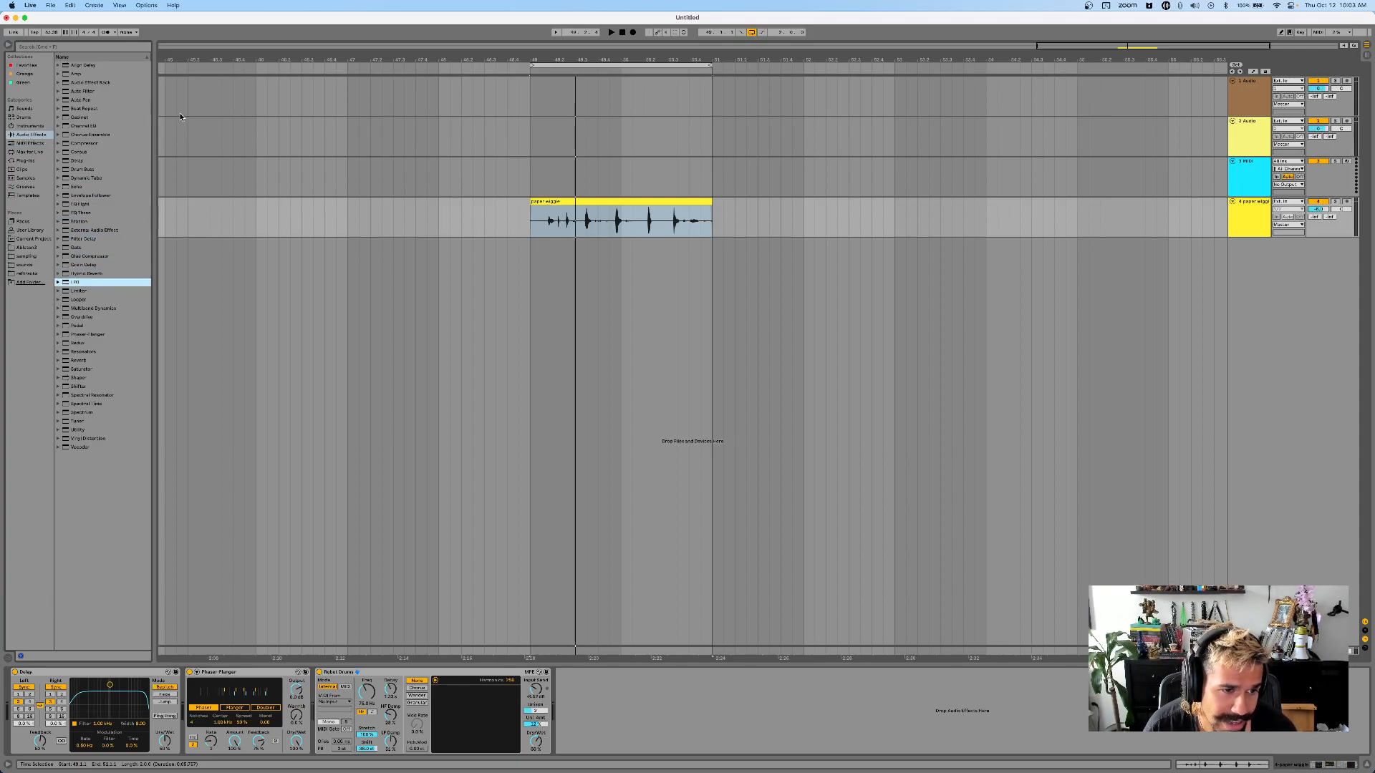
key(Down)
key(Down)
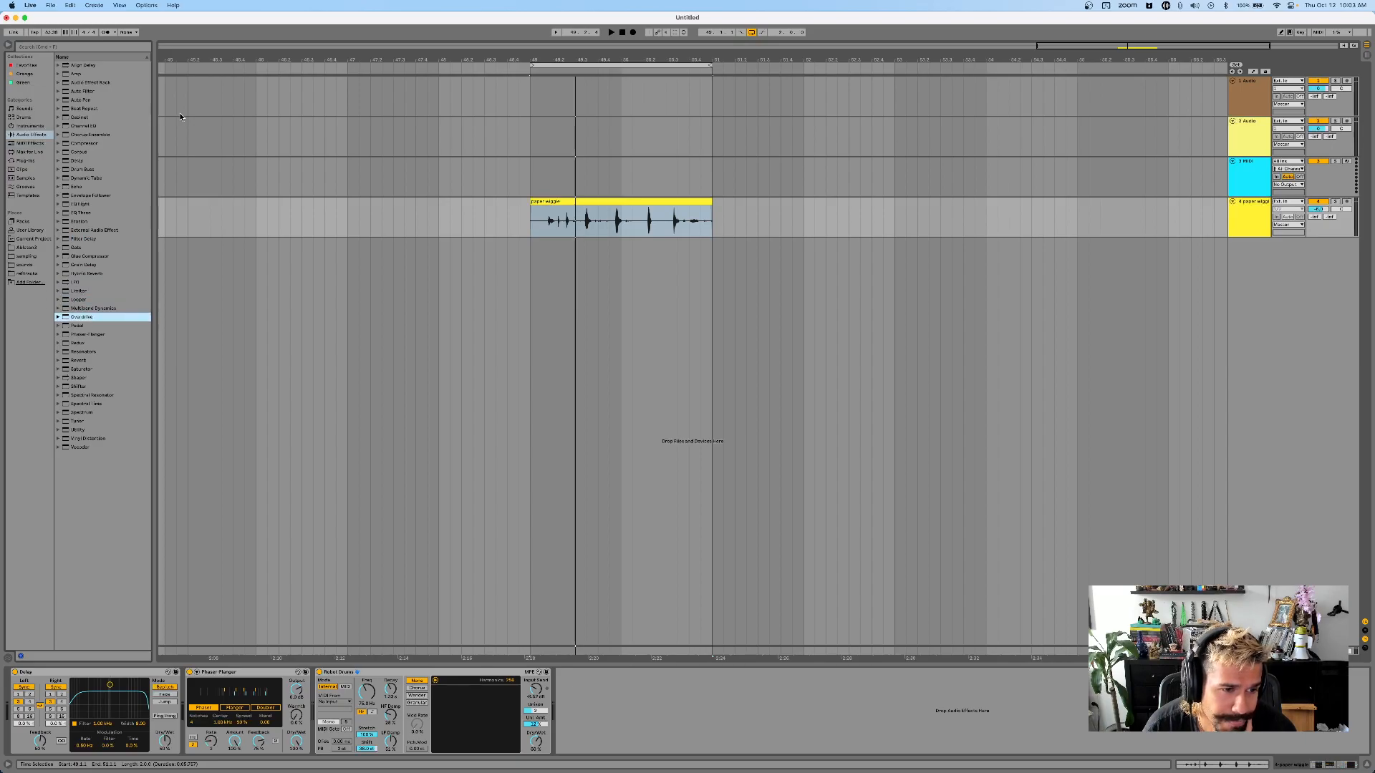
key(Down)
key(Down)
key(Down)
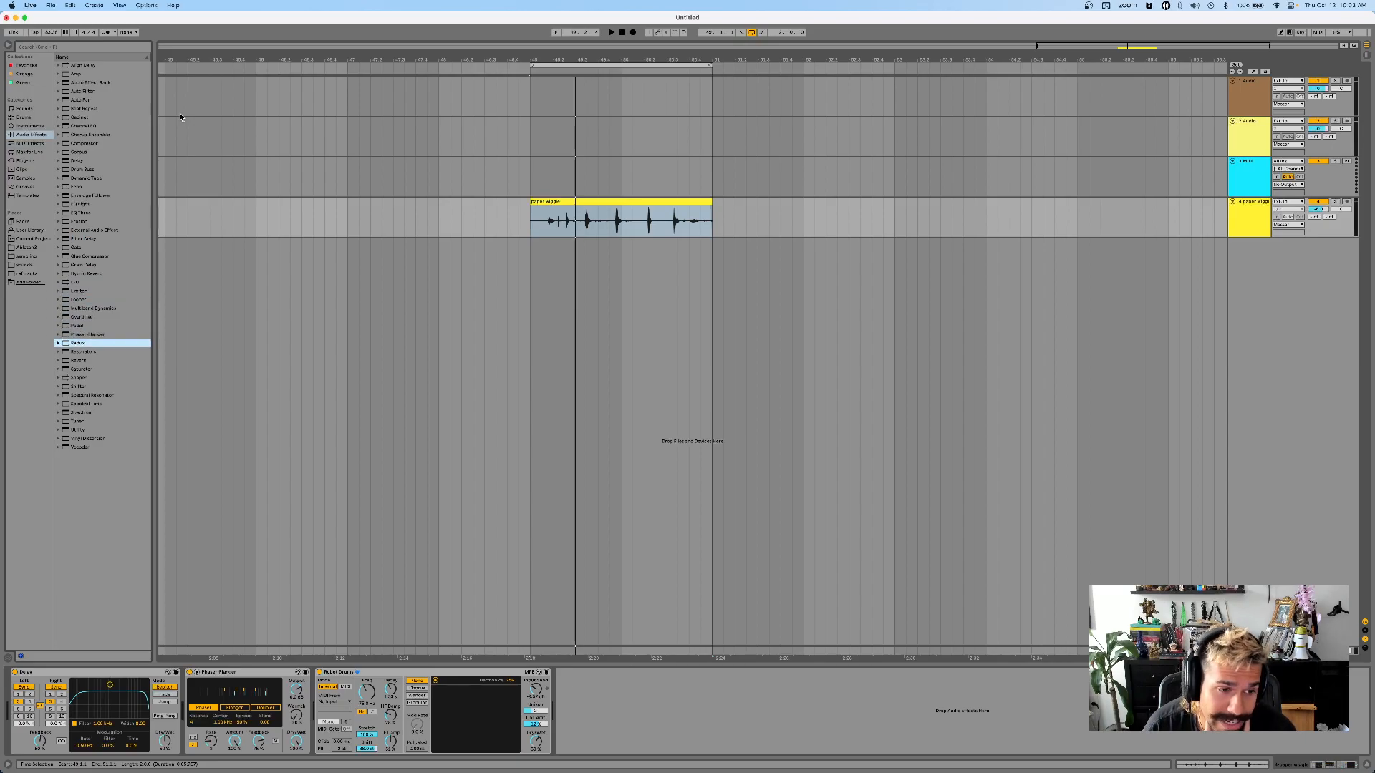
key(Down)
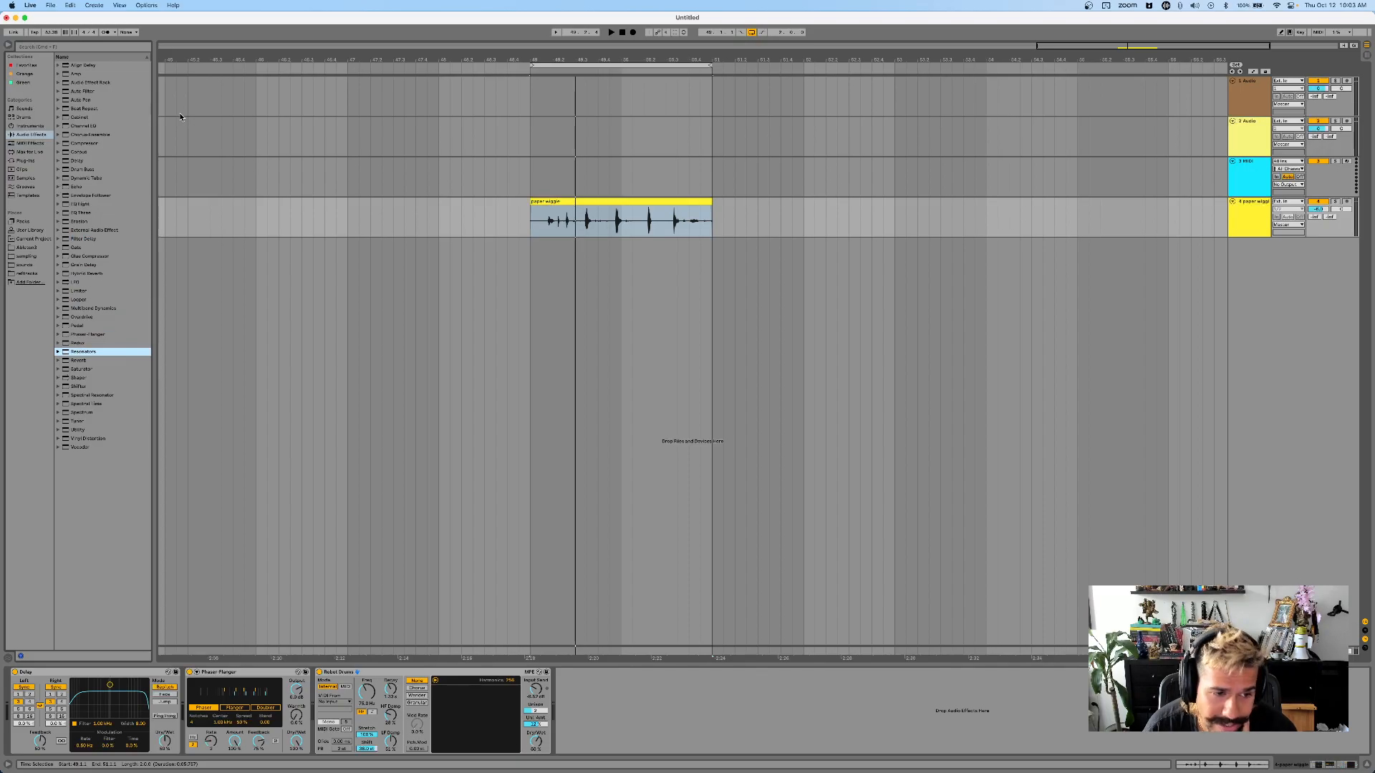
key(Down)
key(Down)
key(Down)
key(Down)
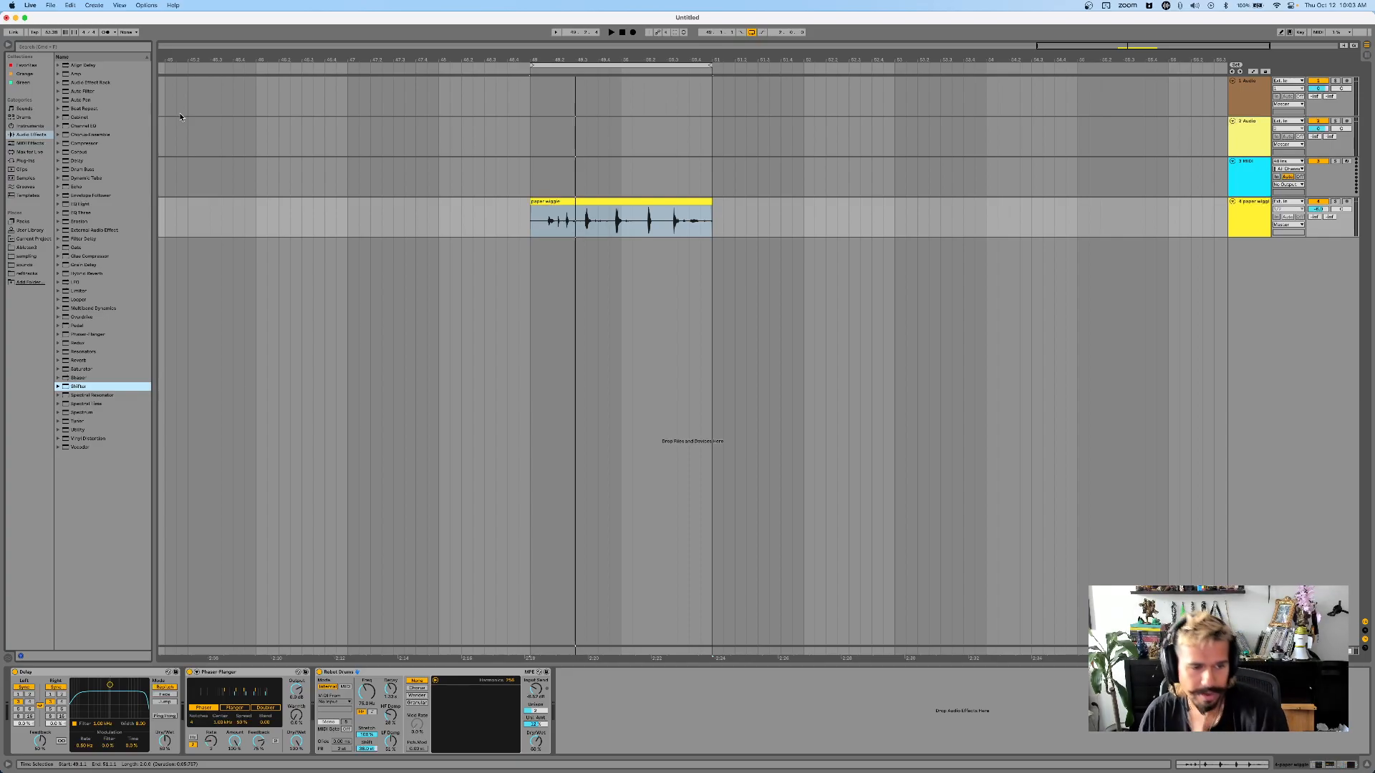
key(Down)
key(Down)
key(Down)
key(Right)
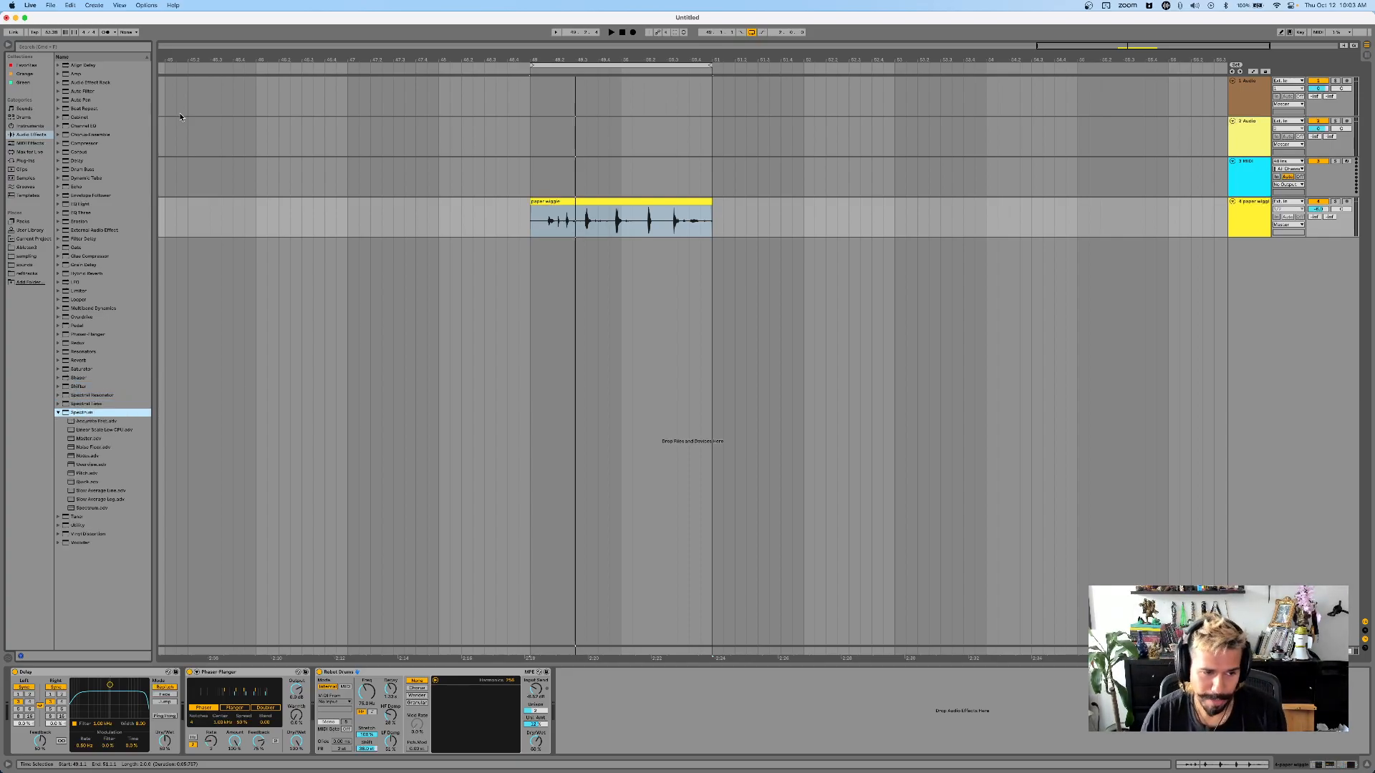
key(Left)
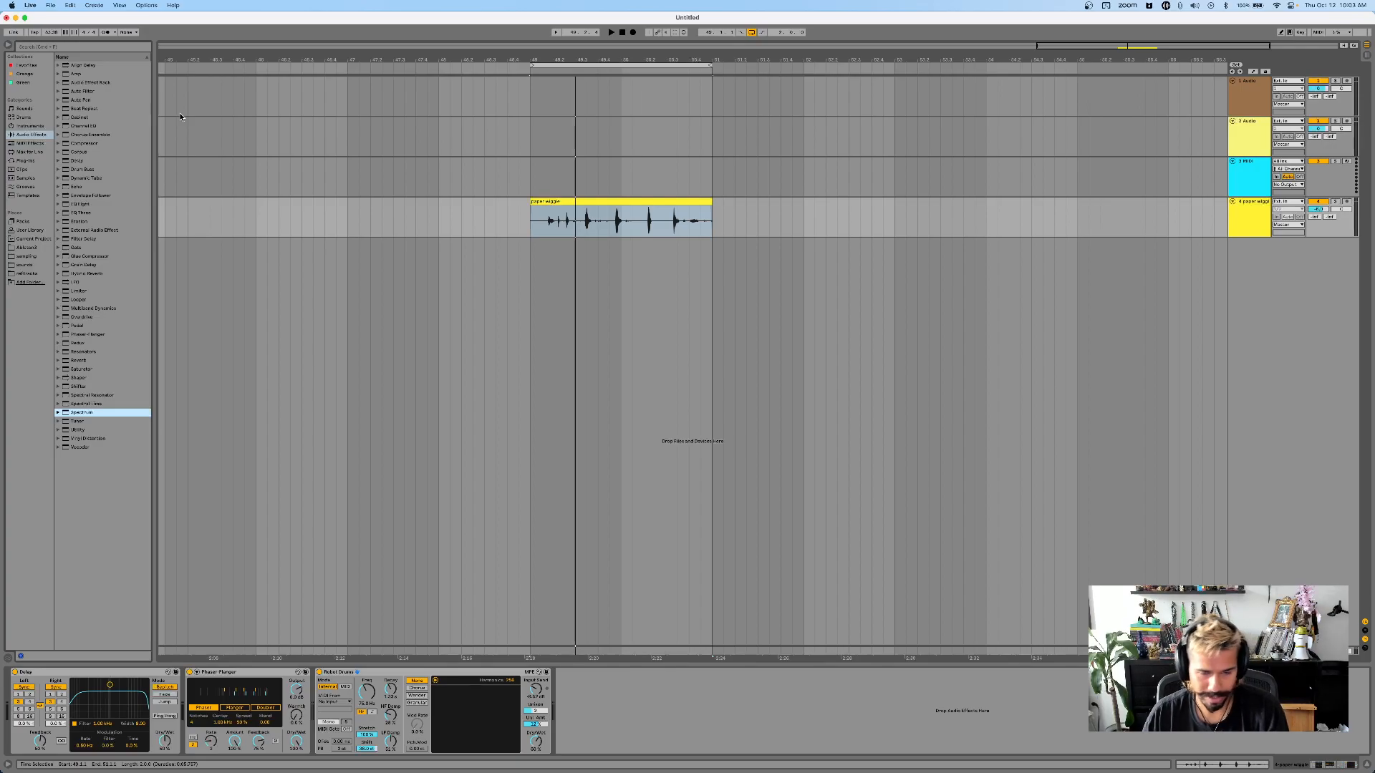
key(Down)
key(Down)
key(Down)
key(Down)
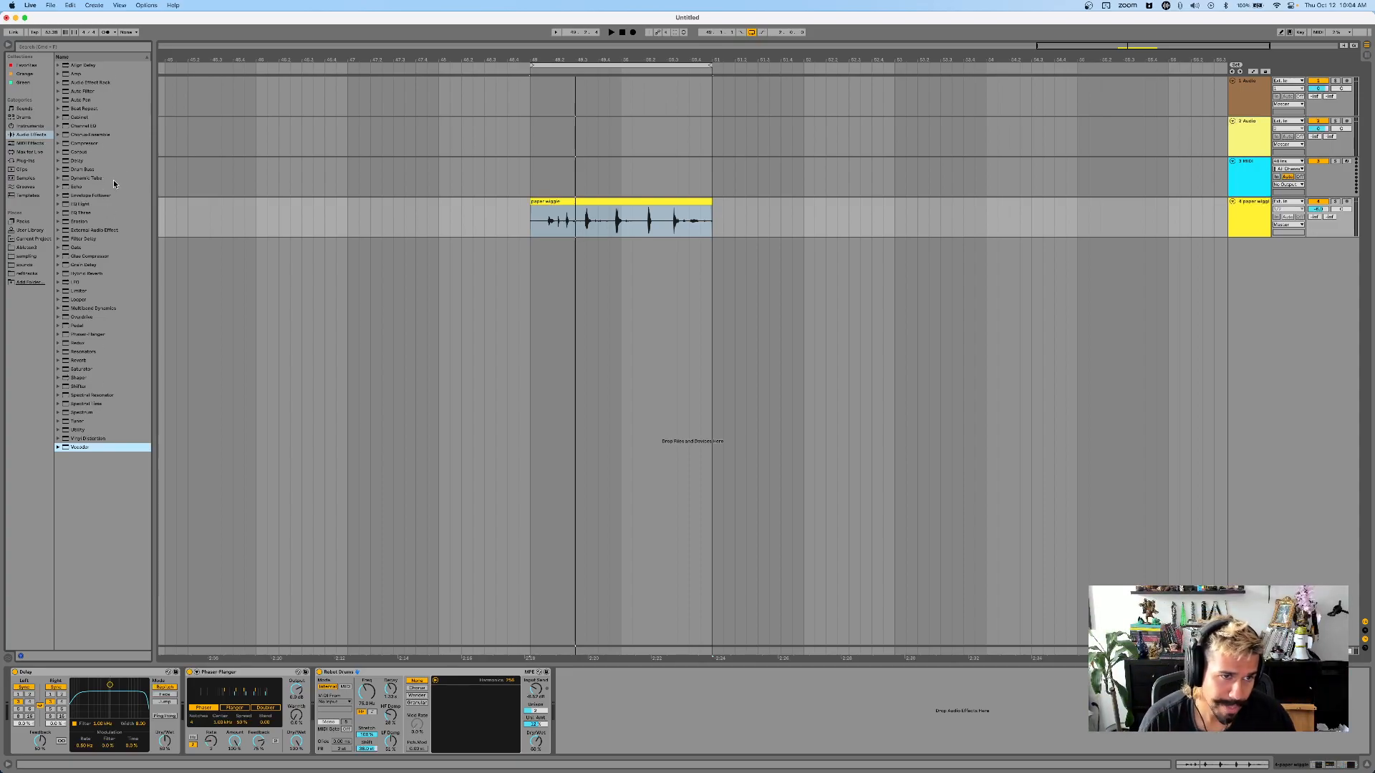
- Add an Overdrive and a Redux after the Robot Drums device while the loop plays
key(space)
drag(81, 317, 724, 738)
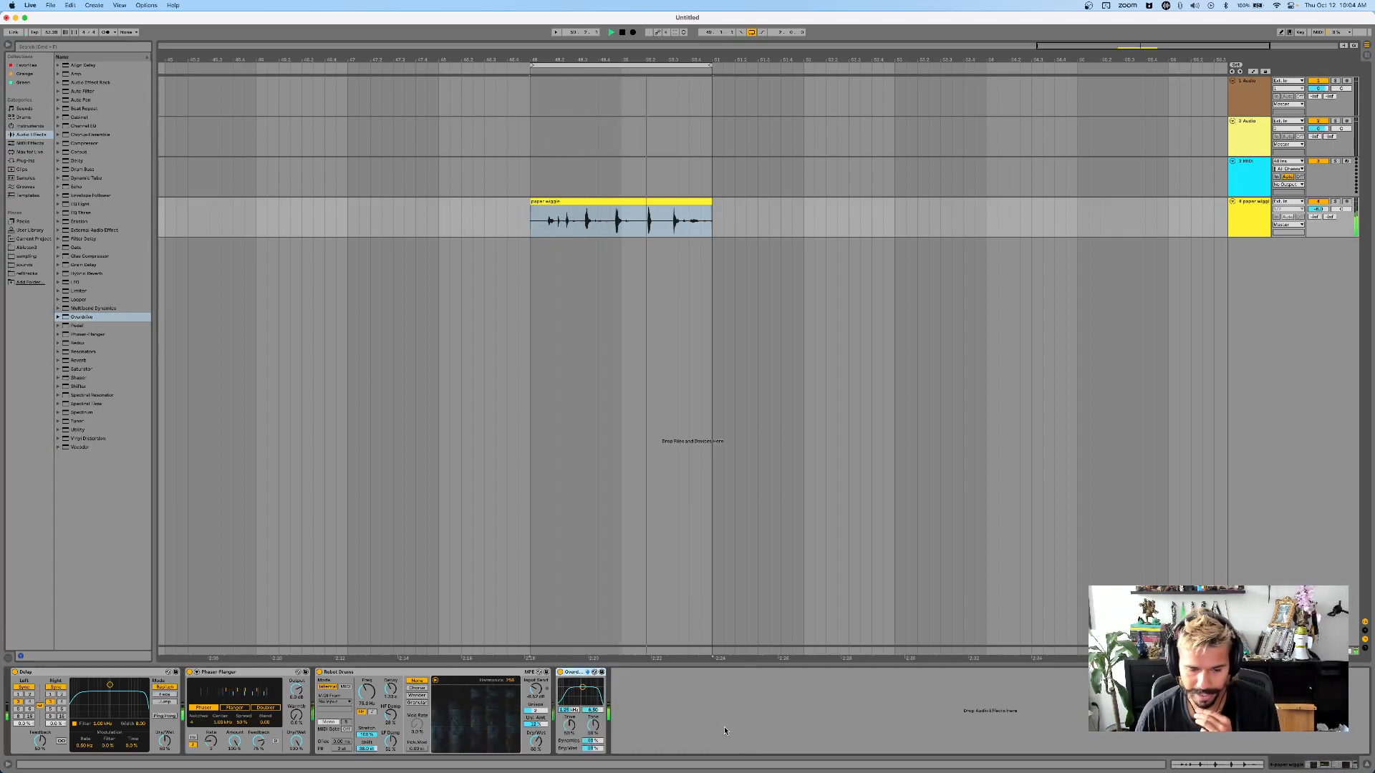
drag(77, 343, 641, 709)
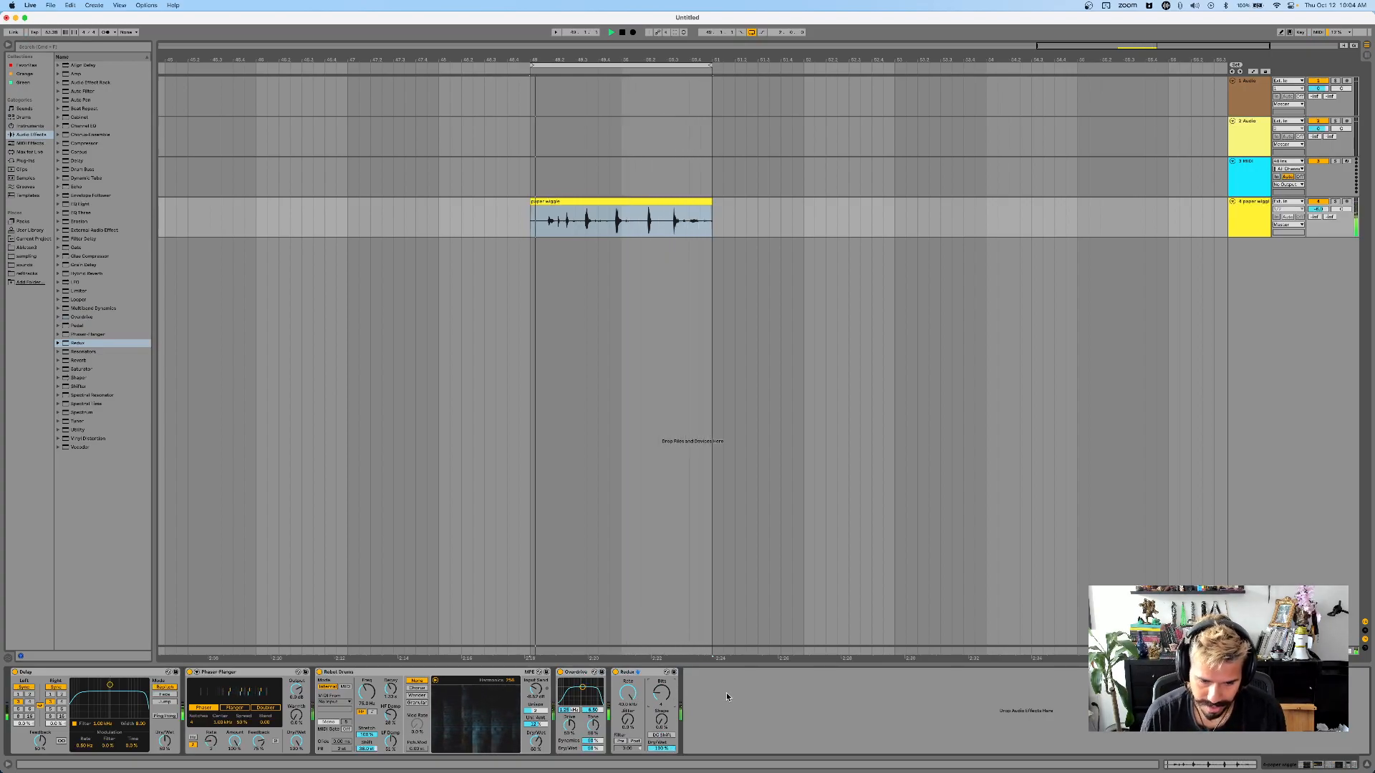
- Stop playback, group the five effects on the paper wiggle track into an Audio Effect Rack and show its macro controls
mouse_move(627, 693)
mouse_down()
mouse_move(627, 716)
mouse_move(627, 692)
mouse_up()
key(space)
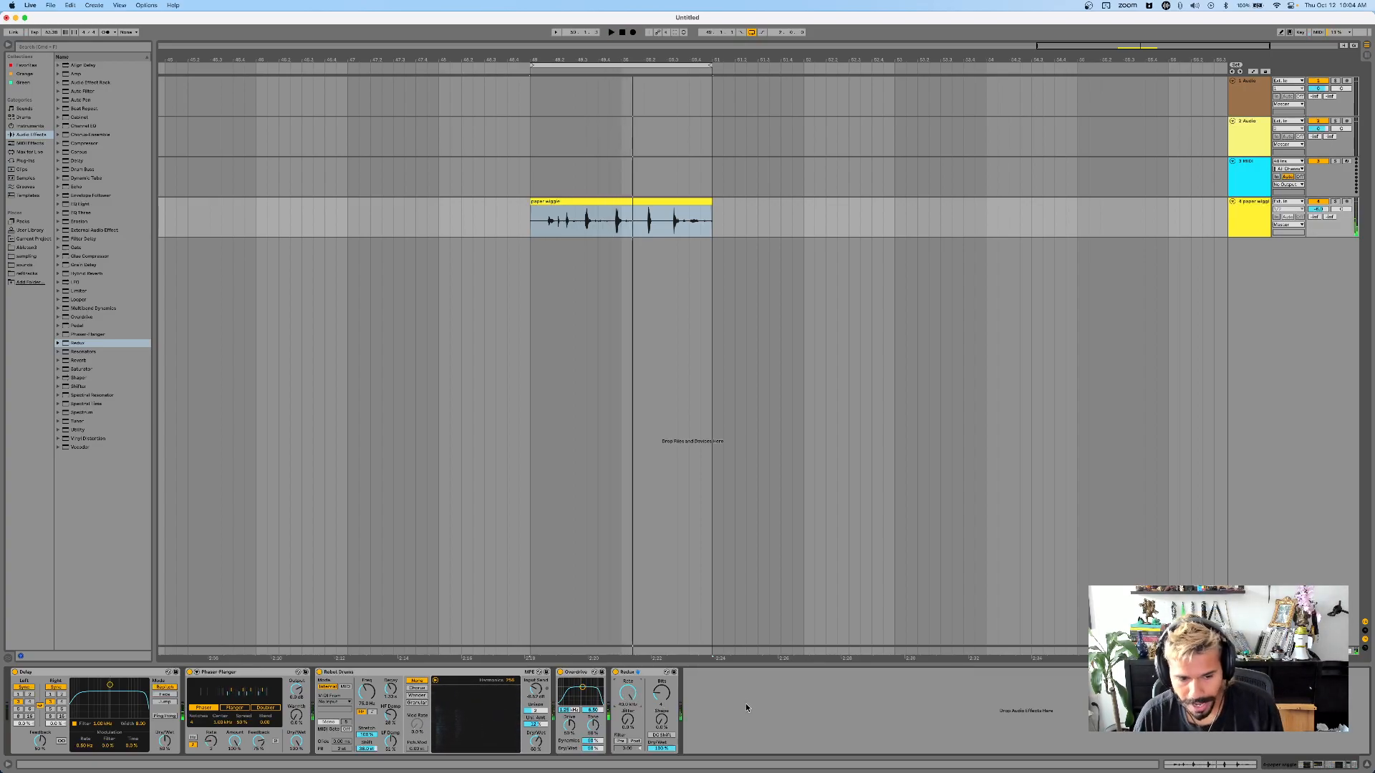
click(98, 674)
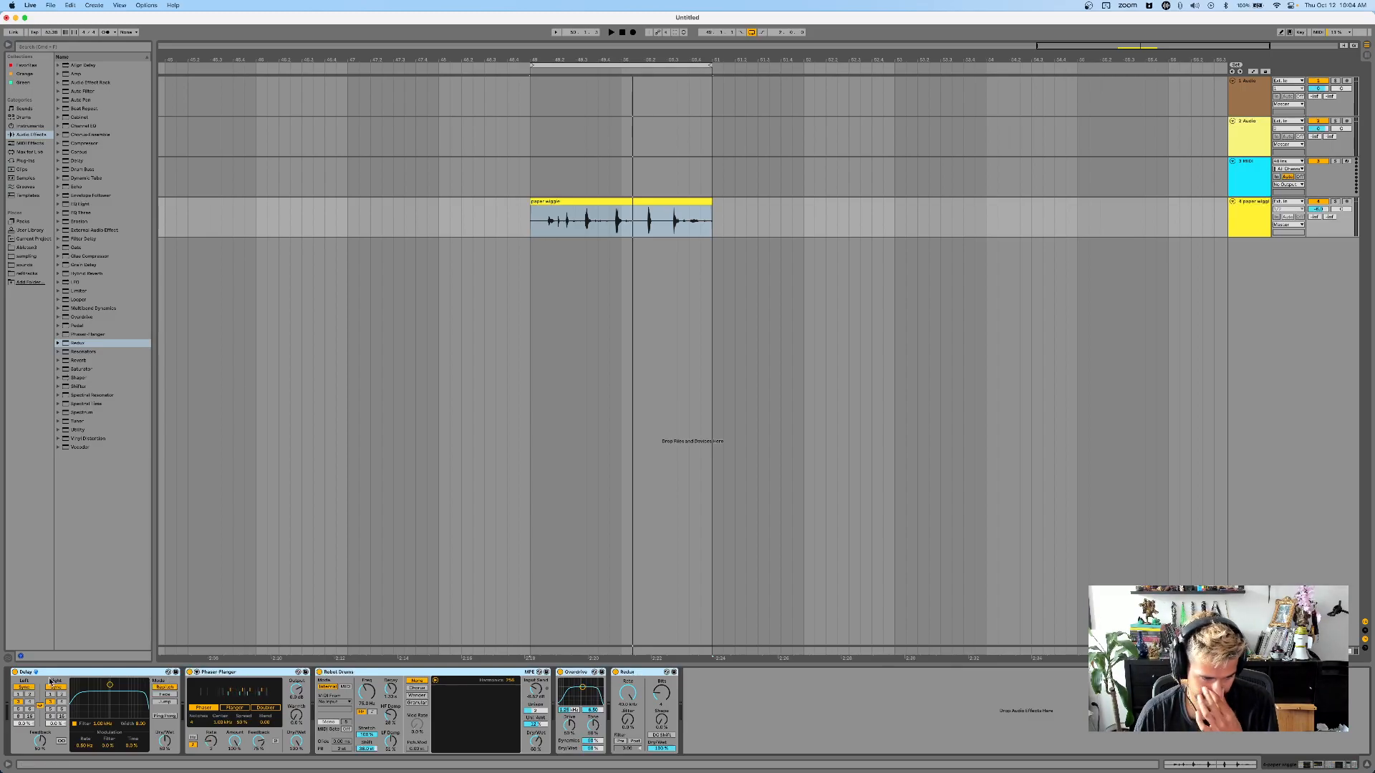
right_click(150, 672)
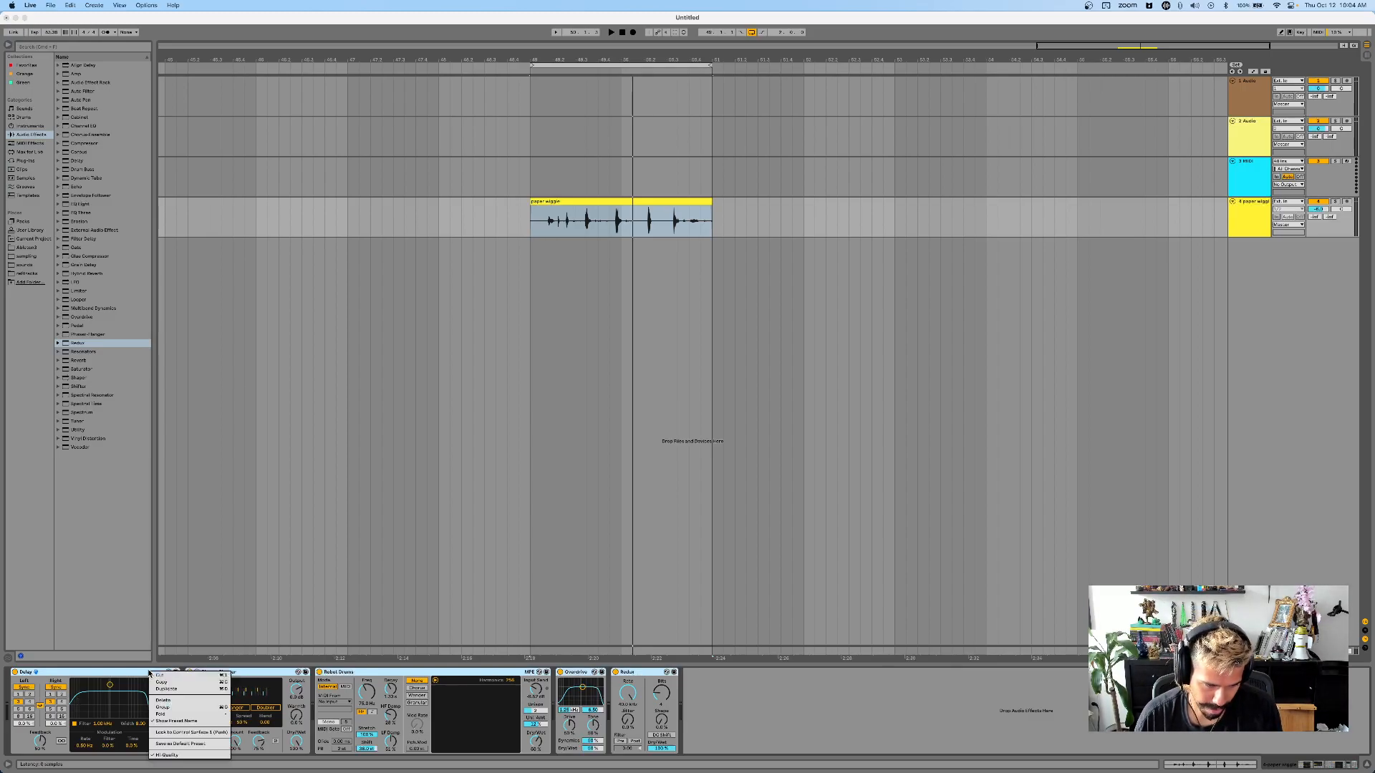
click(185, 709)
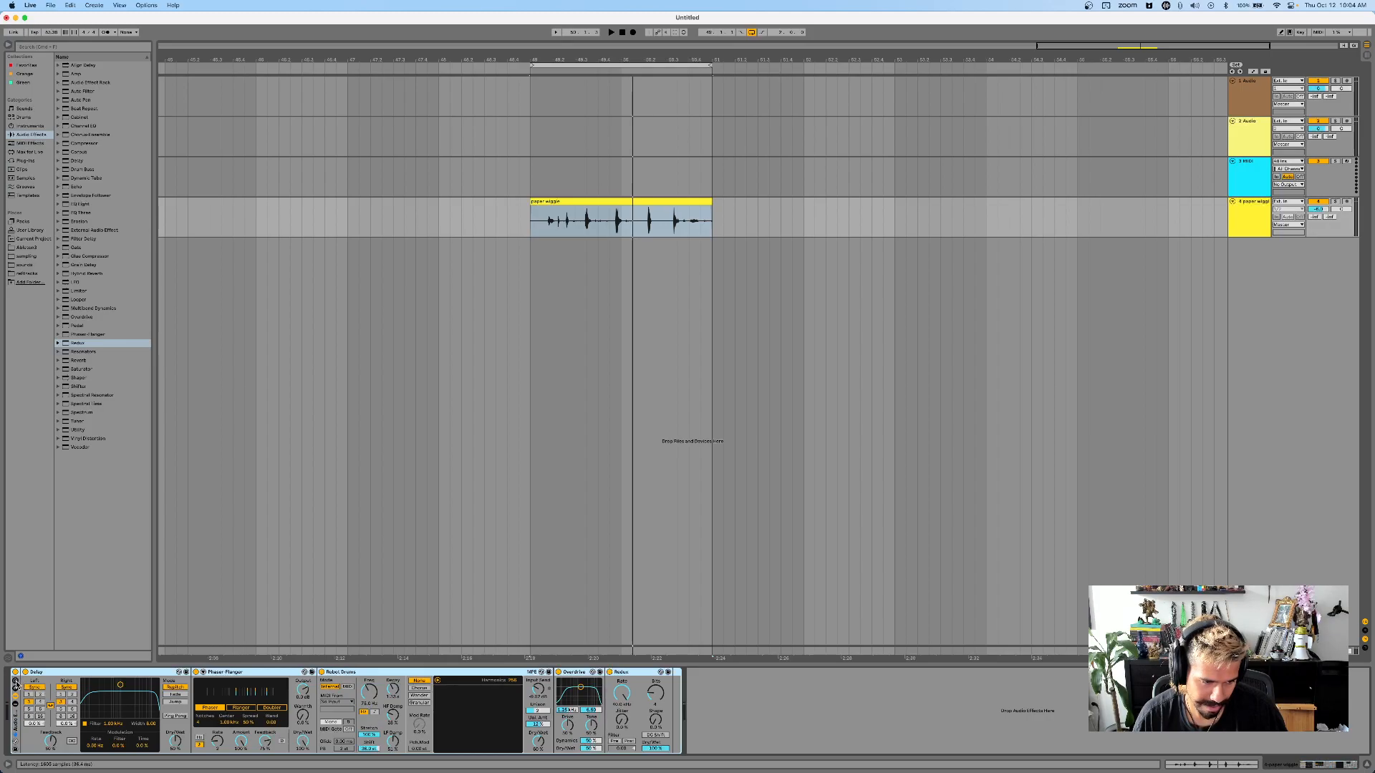
key(super+g)
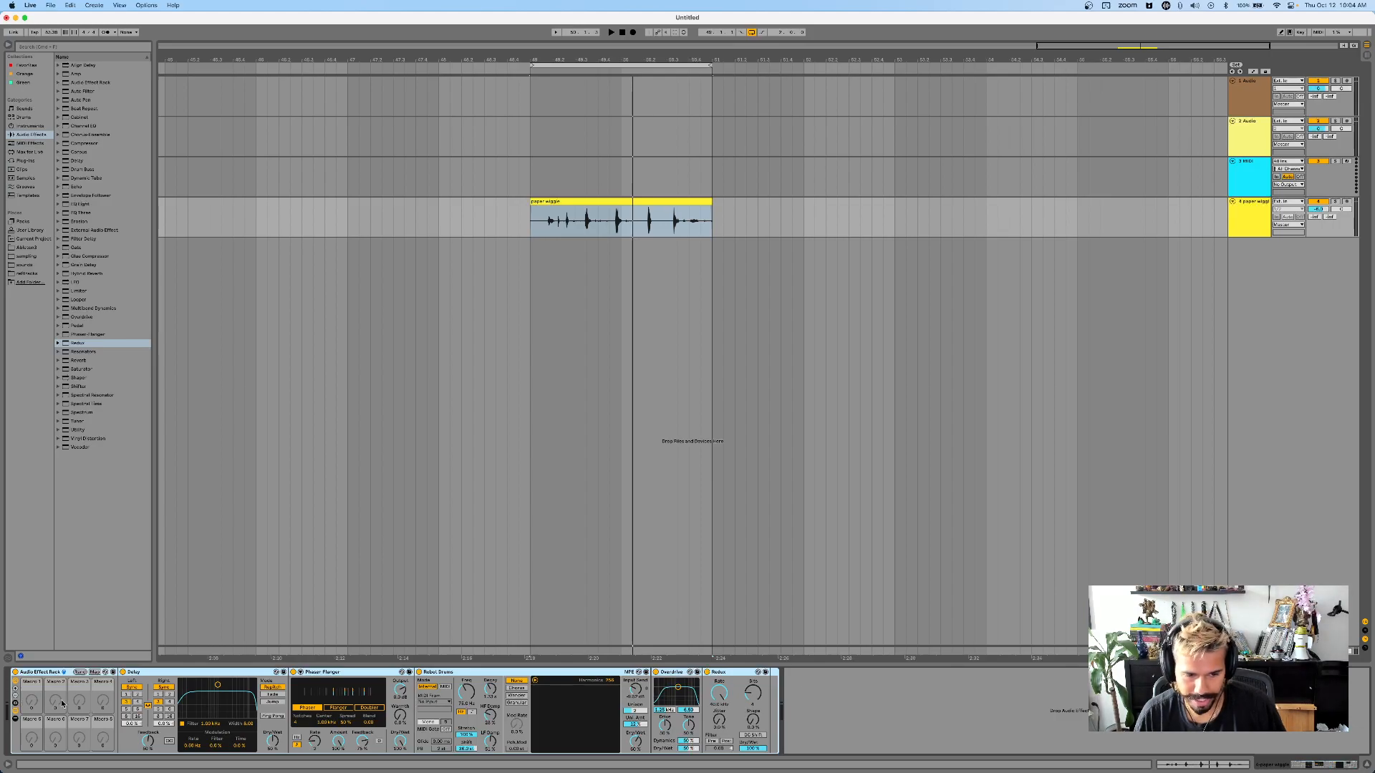
- Map the Delay's Dry/Wet to Macro 1 and the Phaser-Flanger's Feedback to Macro 2 of the rack
right_click(272, 740)
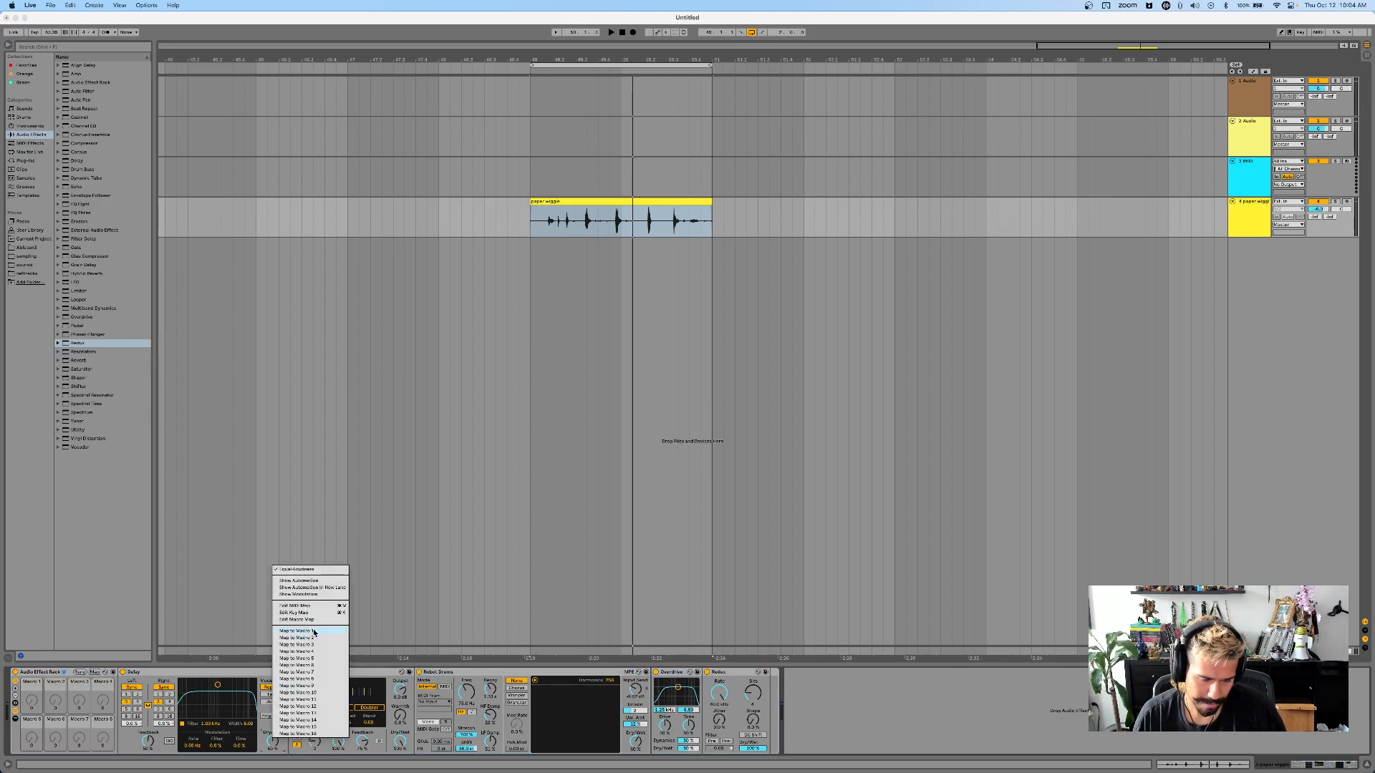
click(270, 742)
right_click(270, 742)
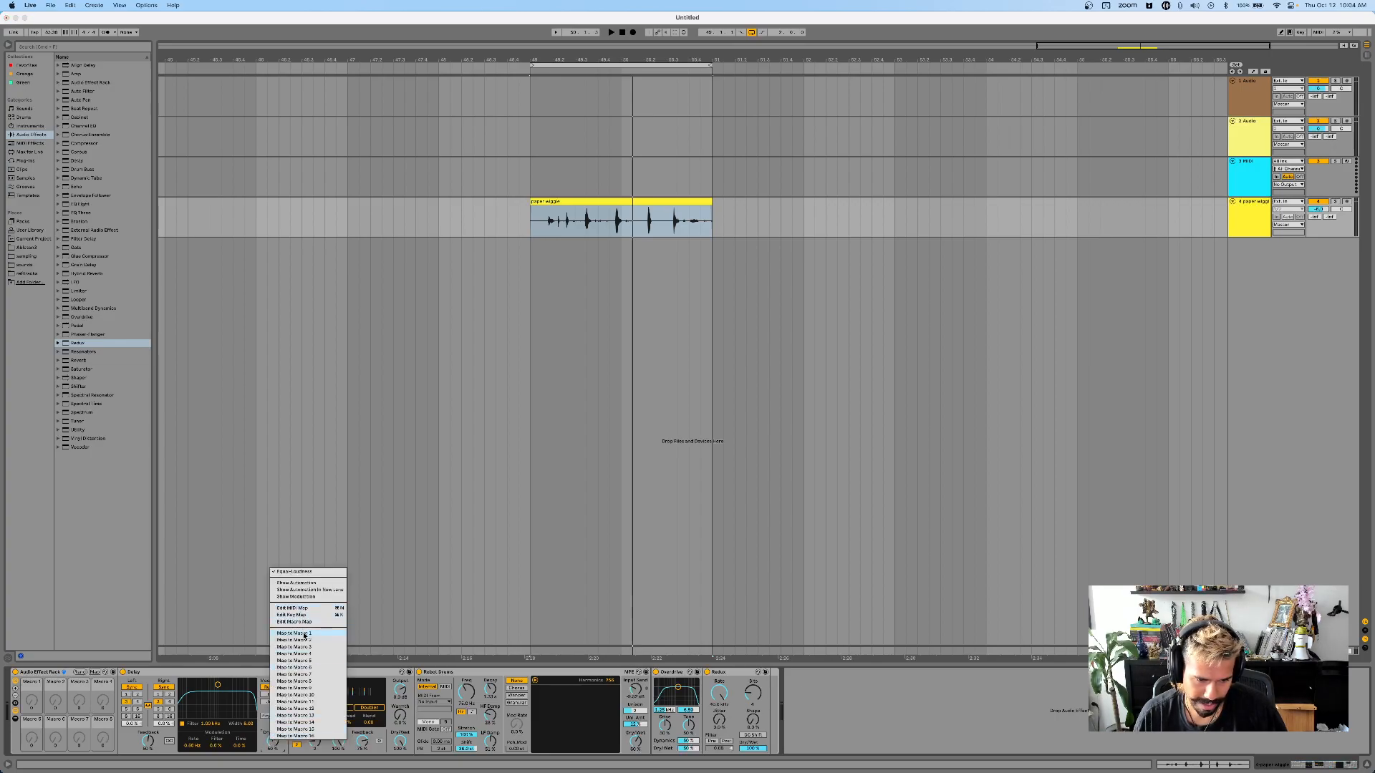
click(304, 634)
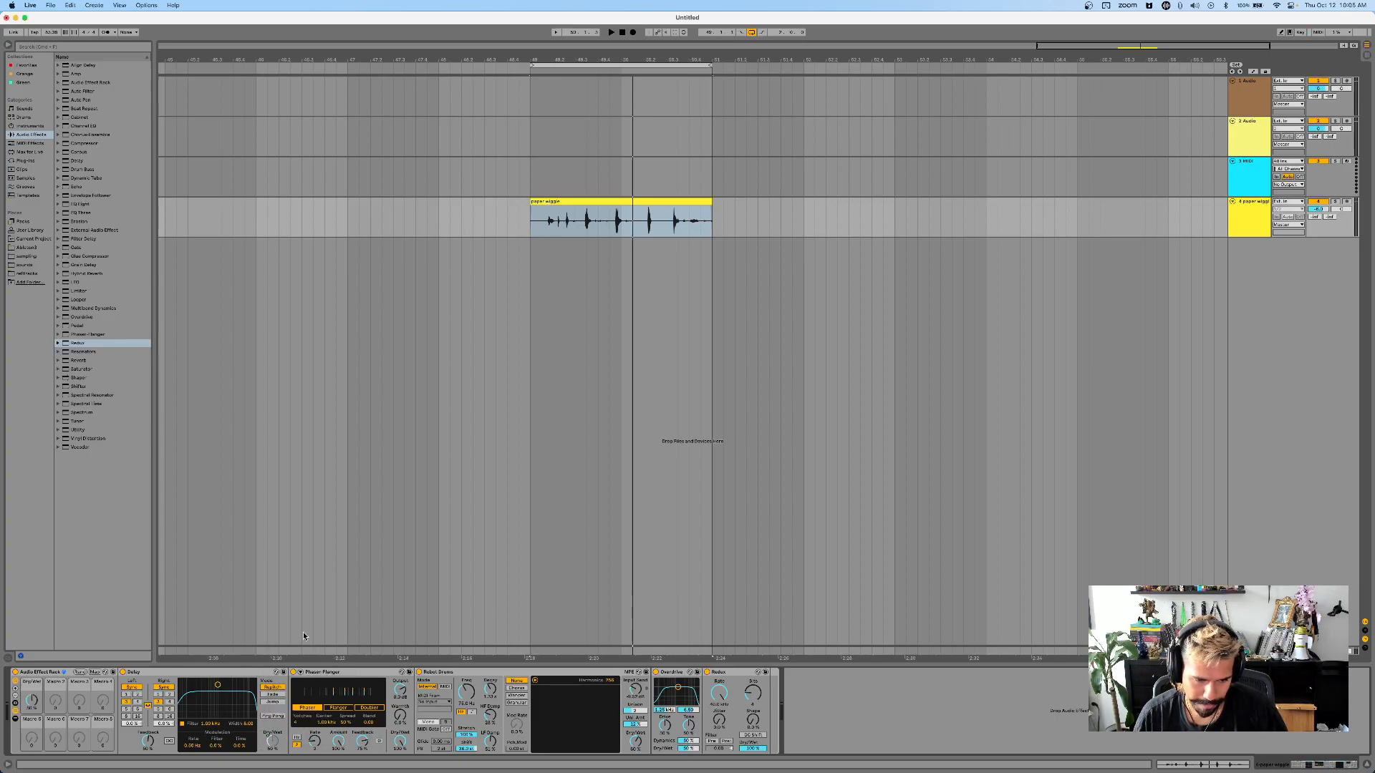
right_click(363, 744)
click(398, 642)
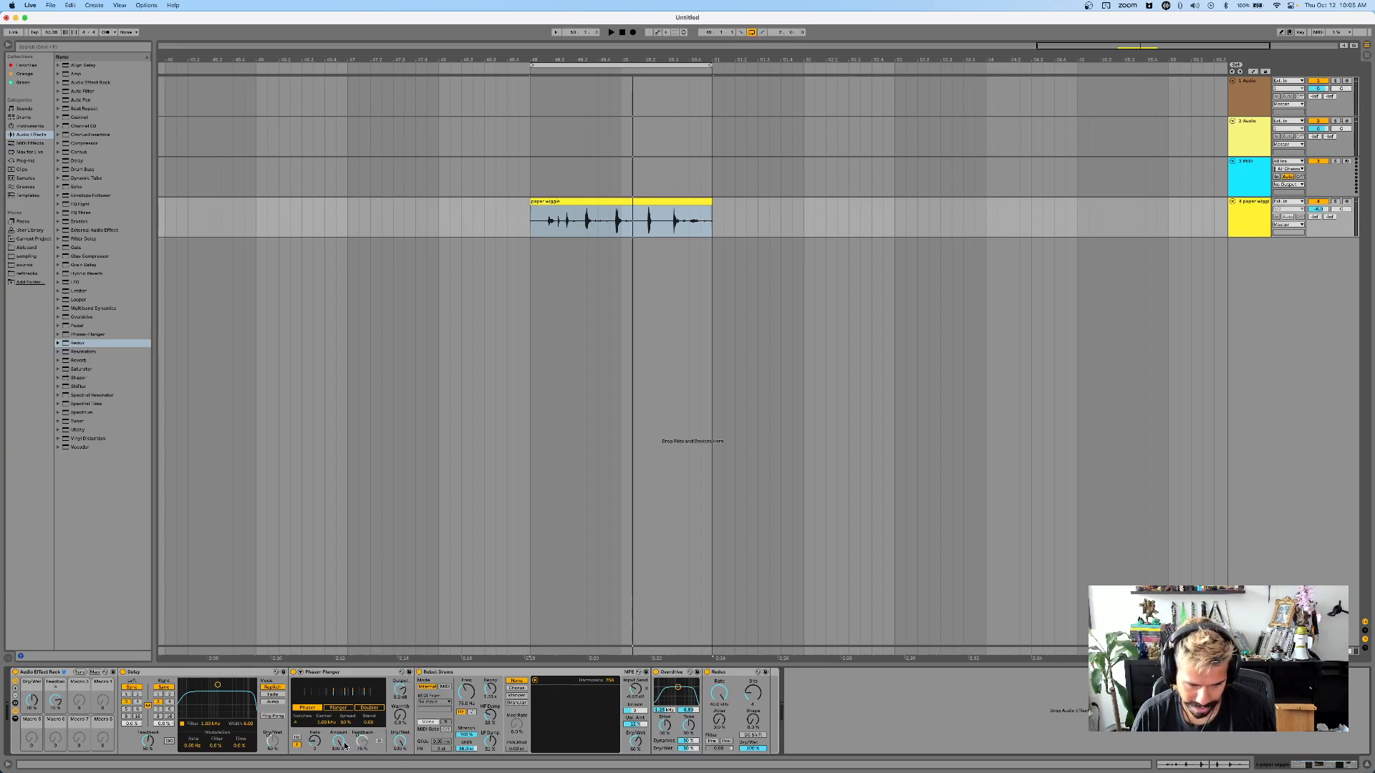
- Map the Robot Drums device's frequency to Macro 3 and the Overdrive's Drive to Macro 4
right_click(467, 693)
click(494, 597)
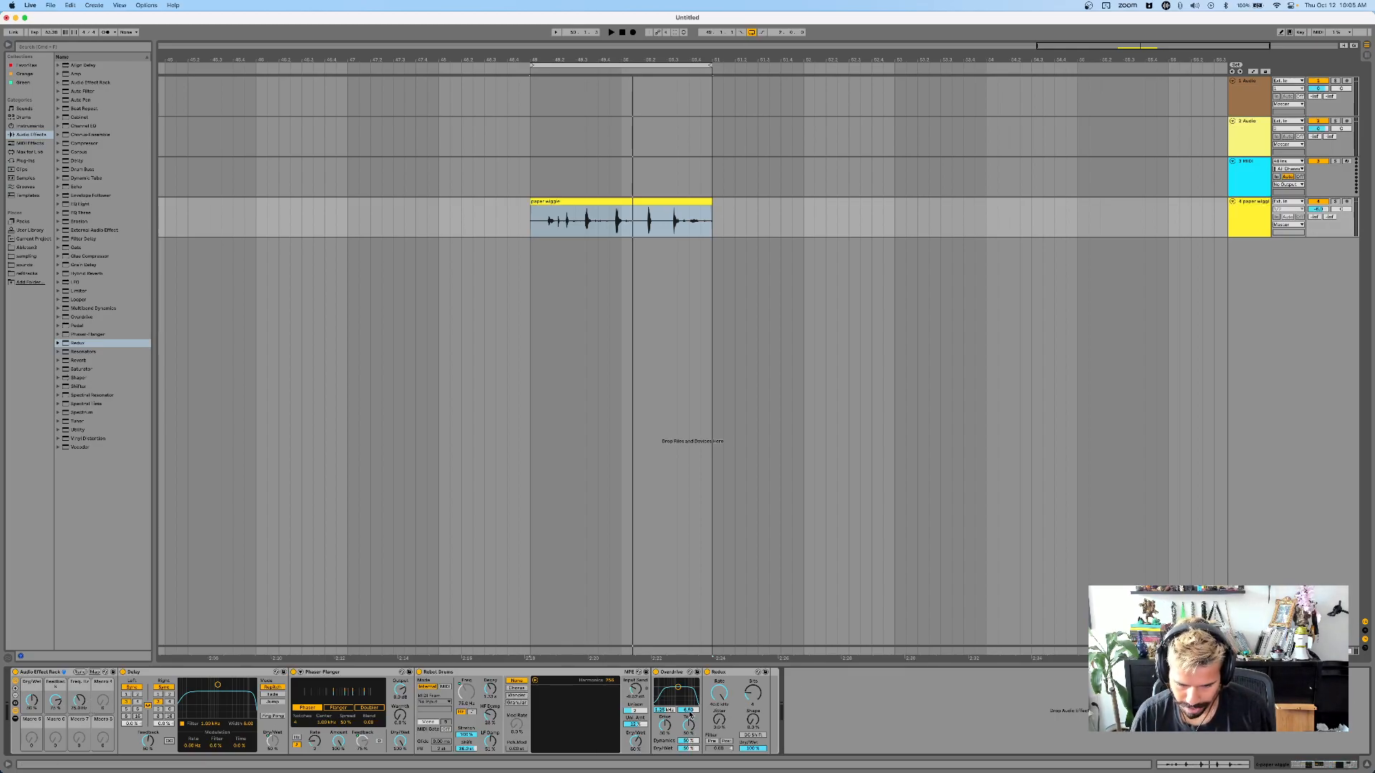
right_click(666, 724)
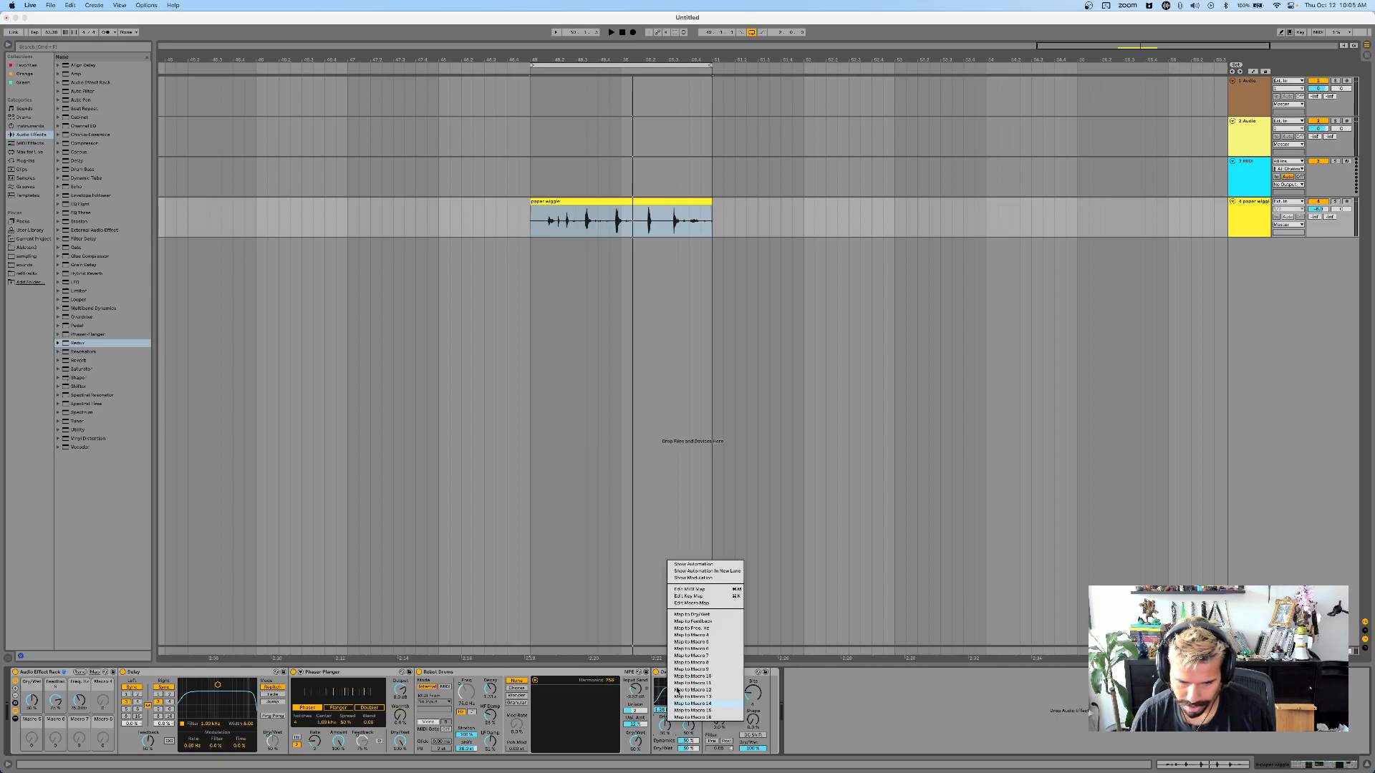
click(709, 641)
- Map the Redux's Bit Depth to Macro 5 and its Sample Rate to Macro 6
right_click(748, 694)
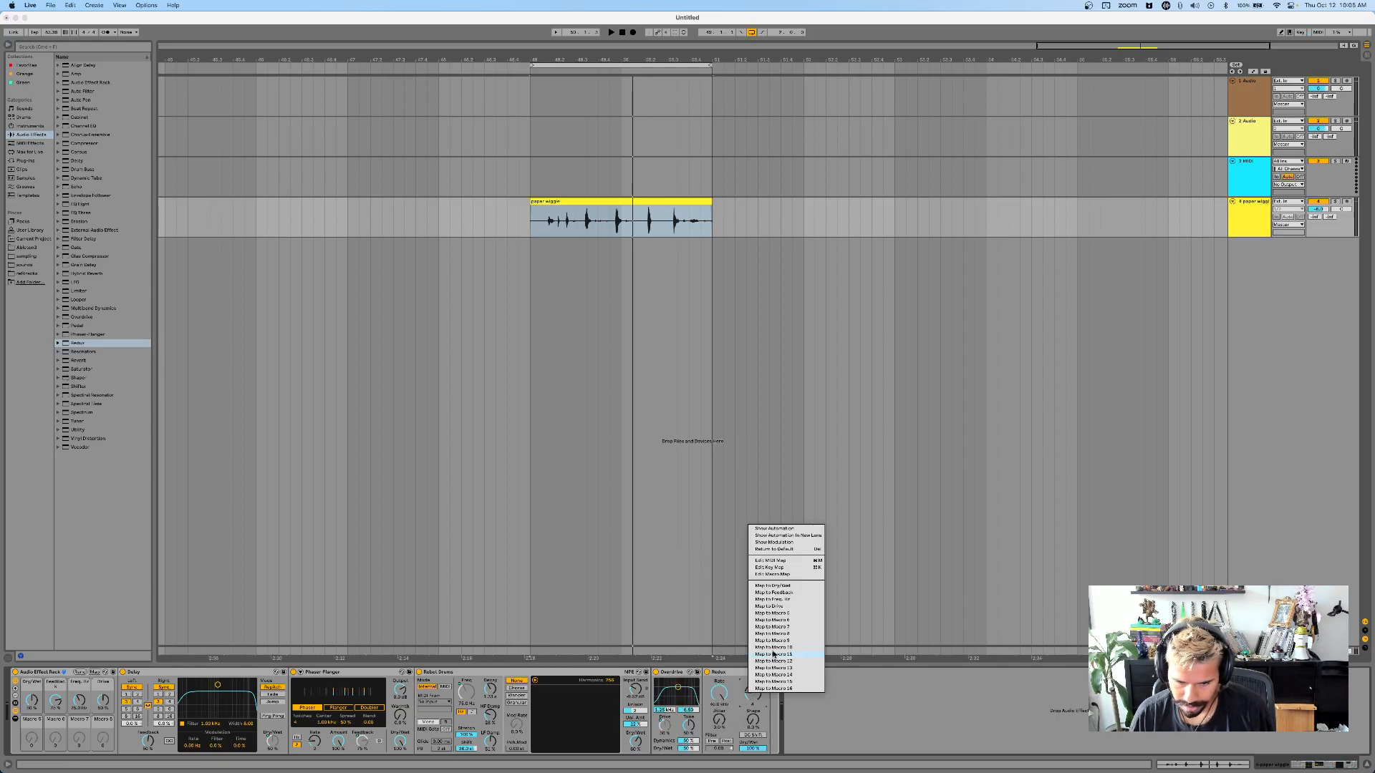
click(792, 614)
right_click(717, 692)
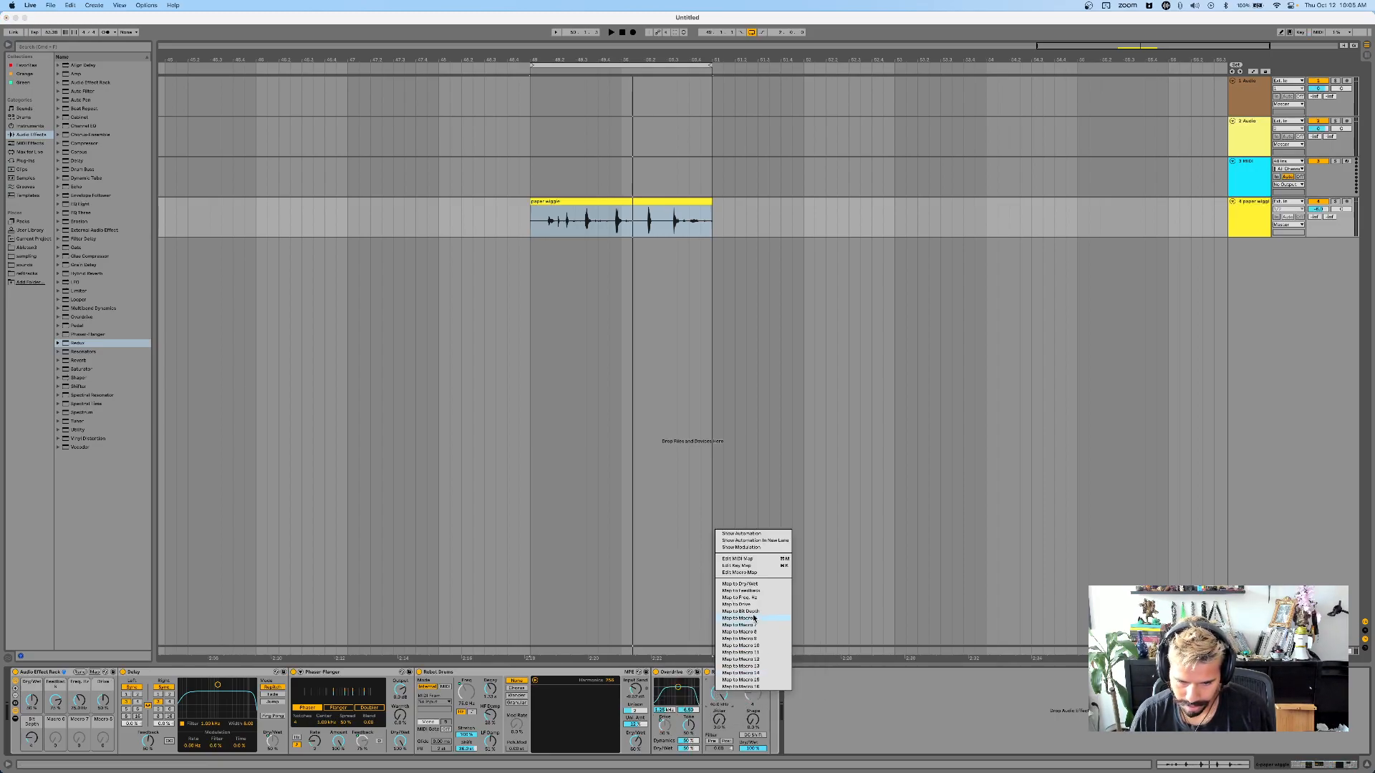
click(757, 620)
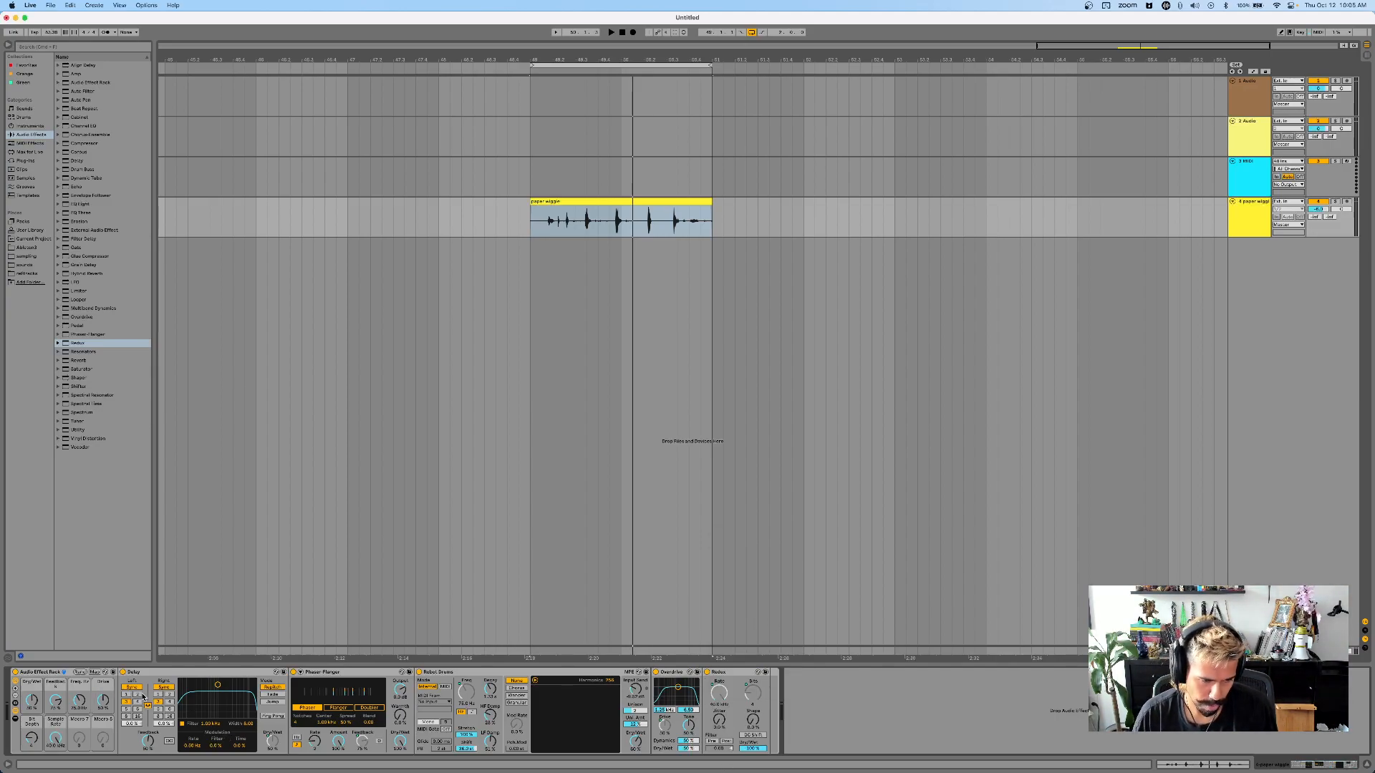
- Play the loop and randomize the rack's macros several times to audition different combinations
key(space)
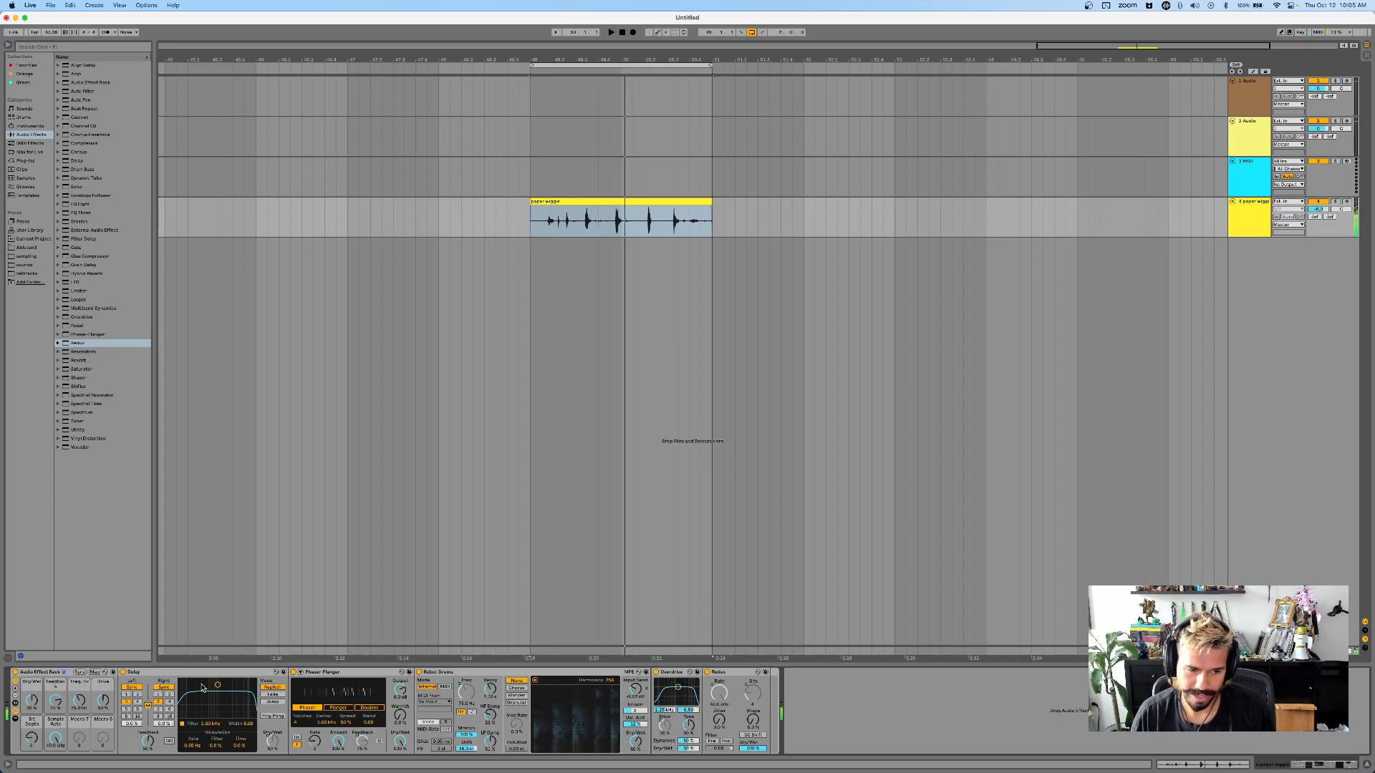
click(79, 672)
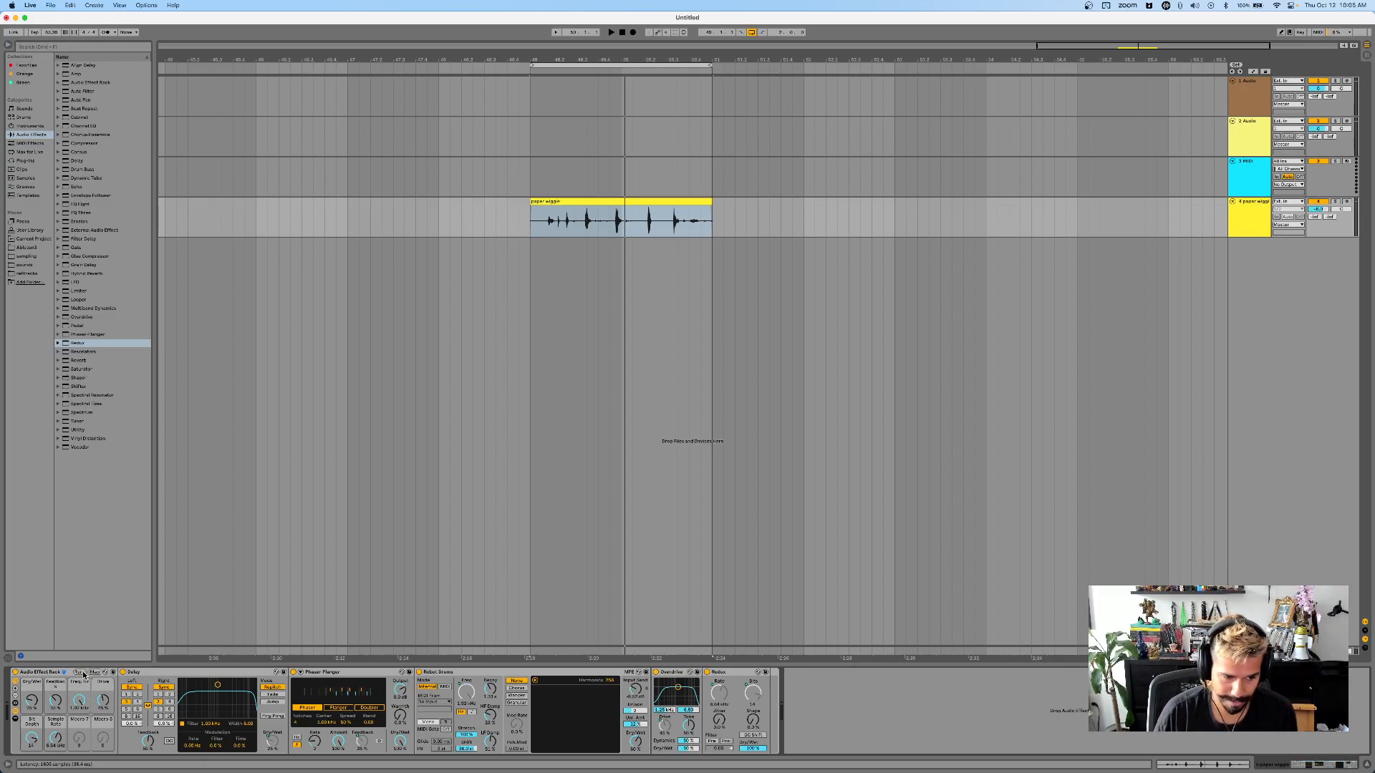
key(space)
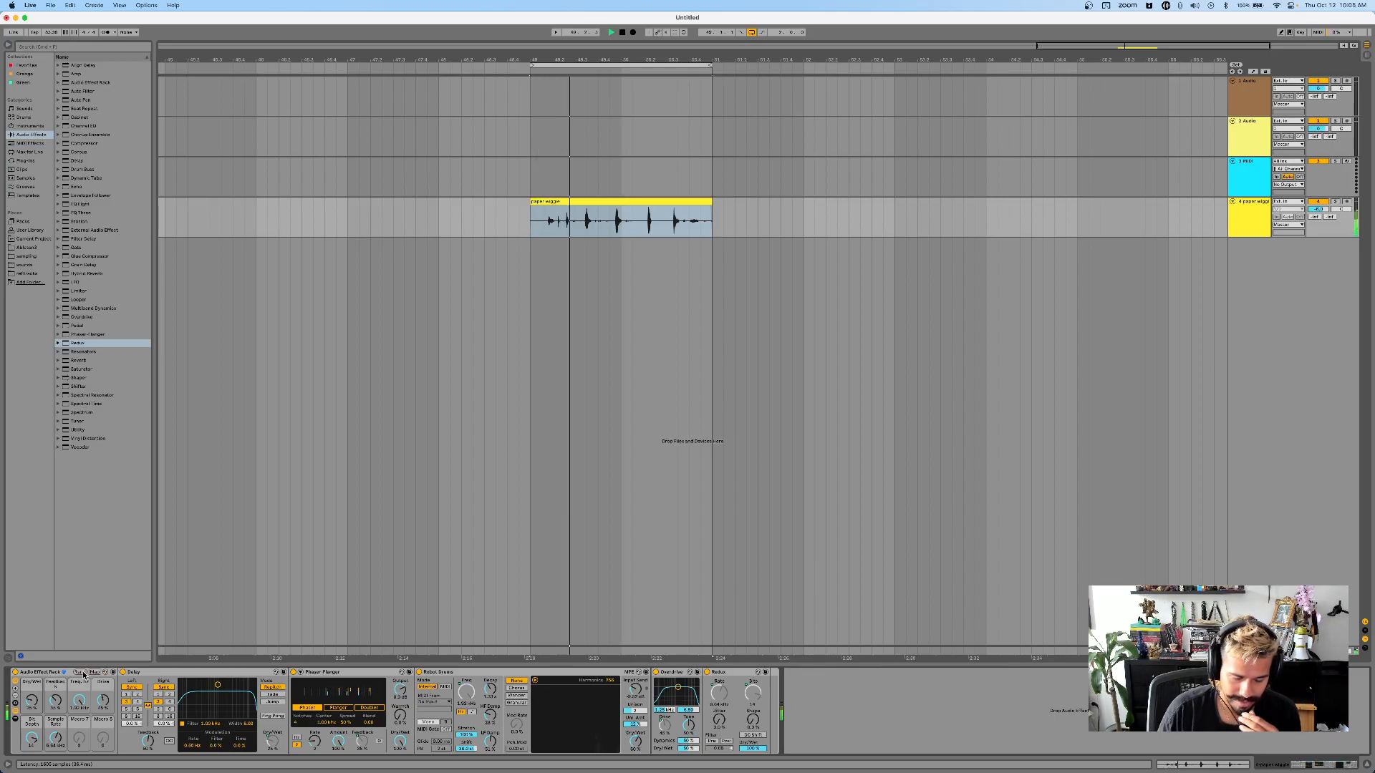
click(79, 672)
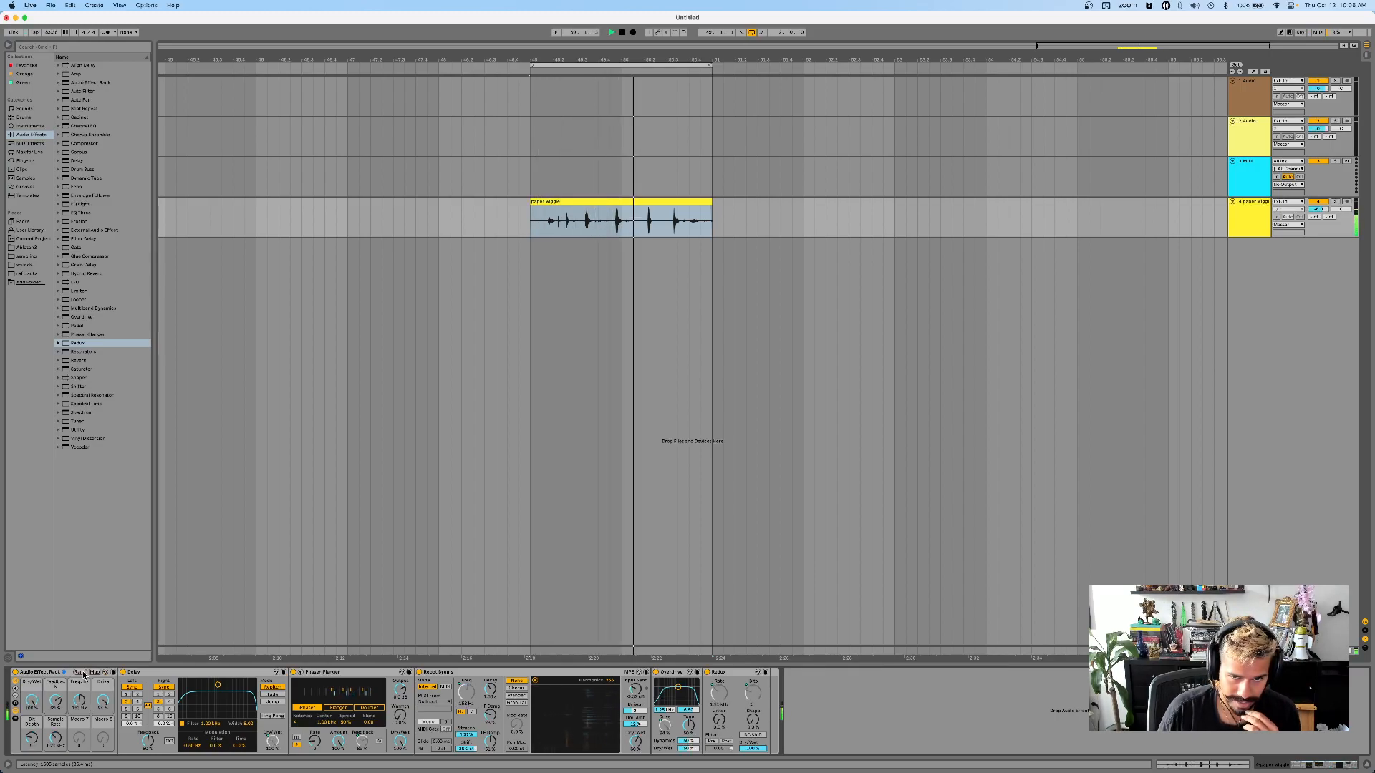
click(84, 674)
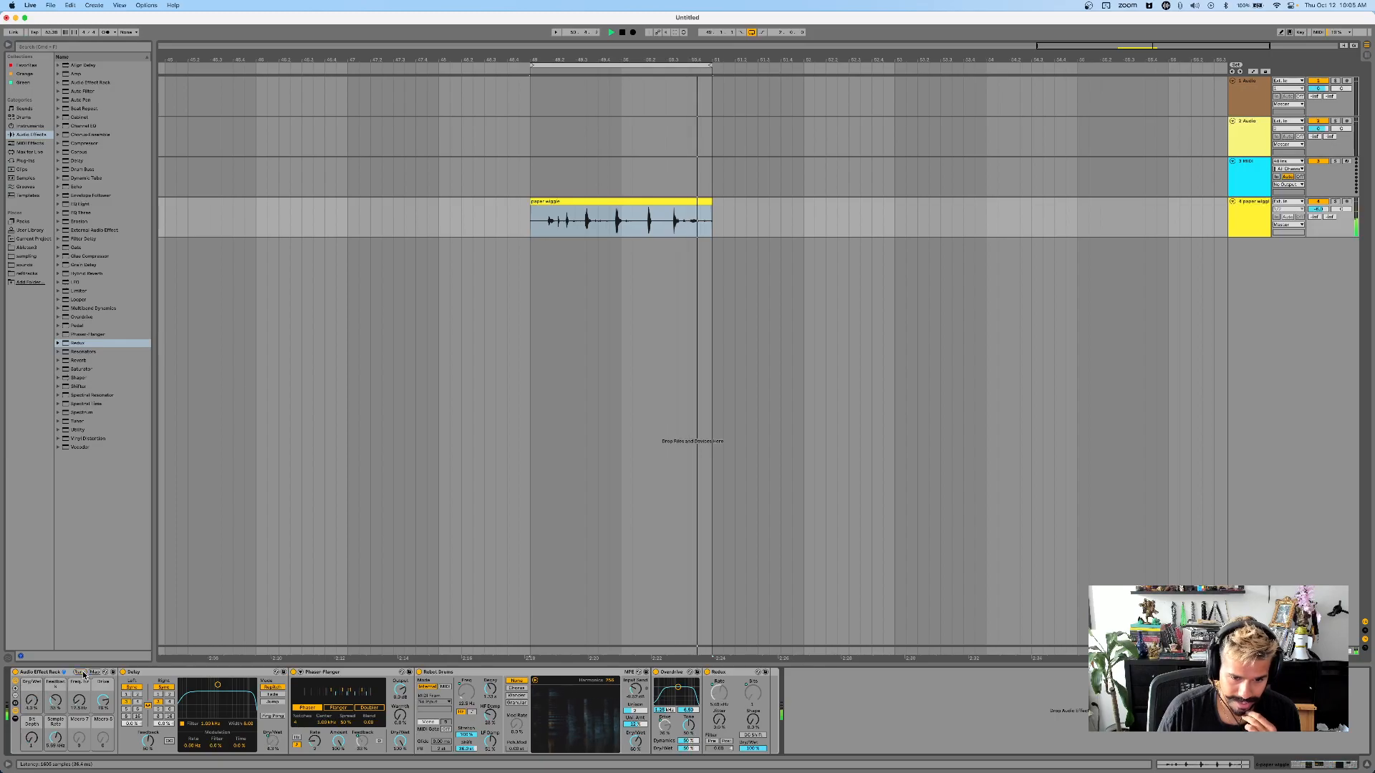
click(83, 674)
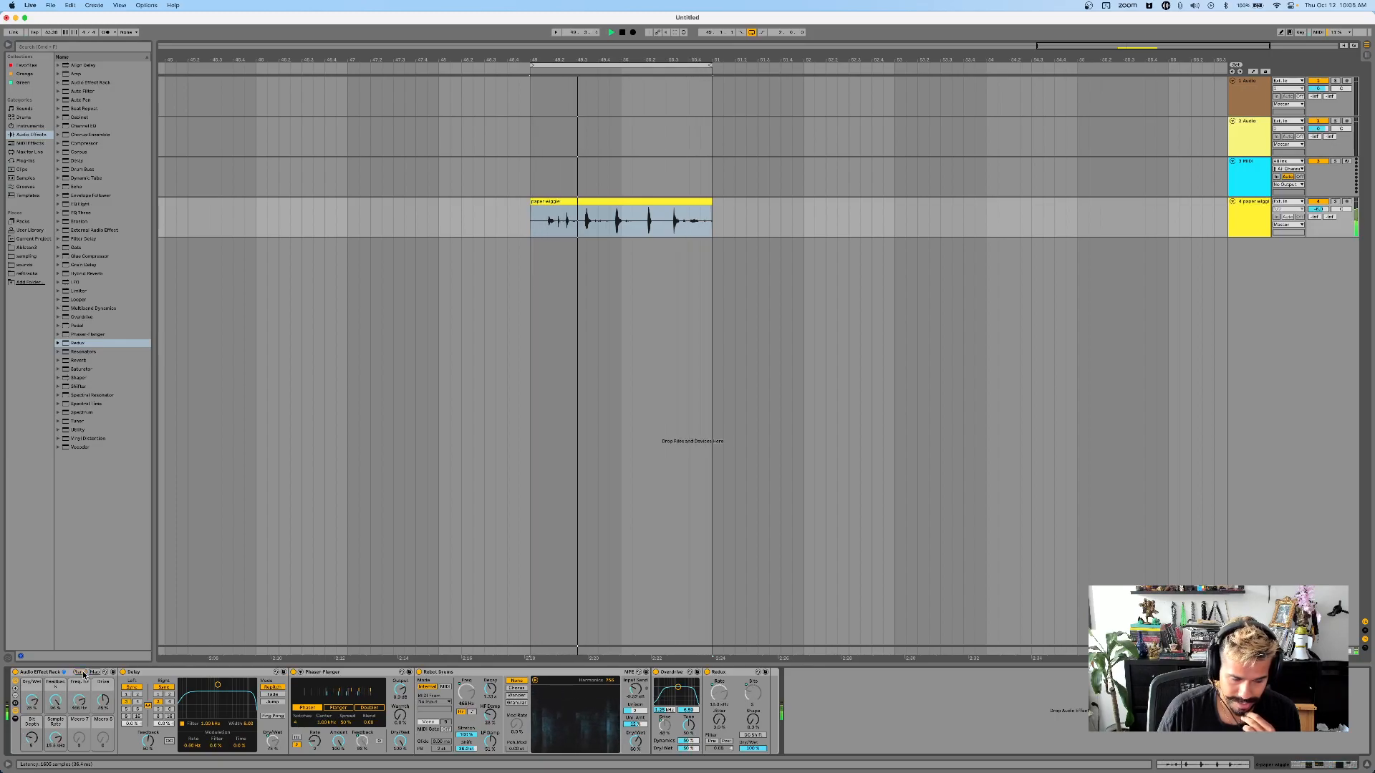
click(83, 674)
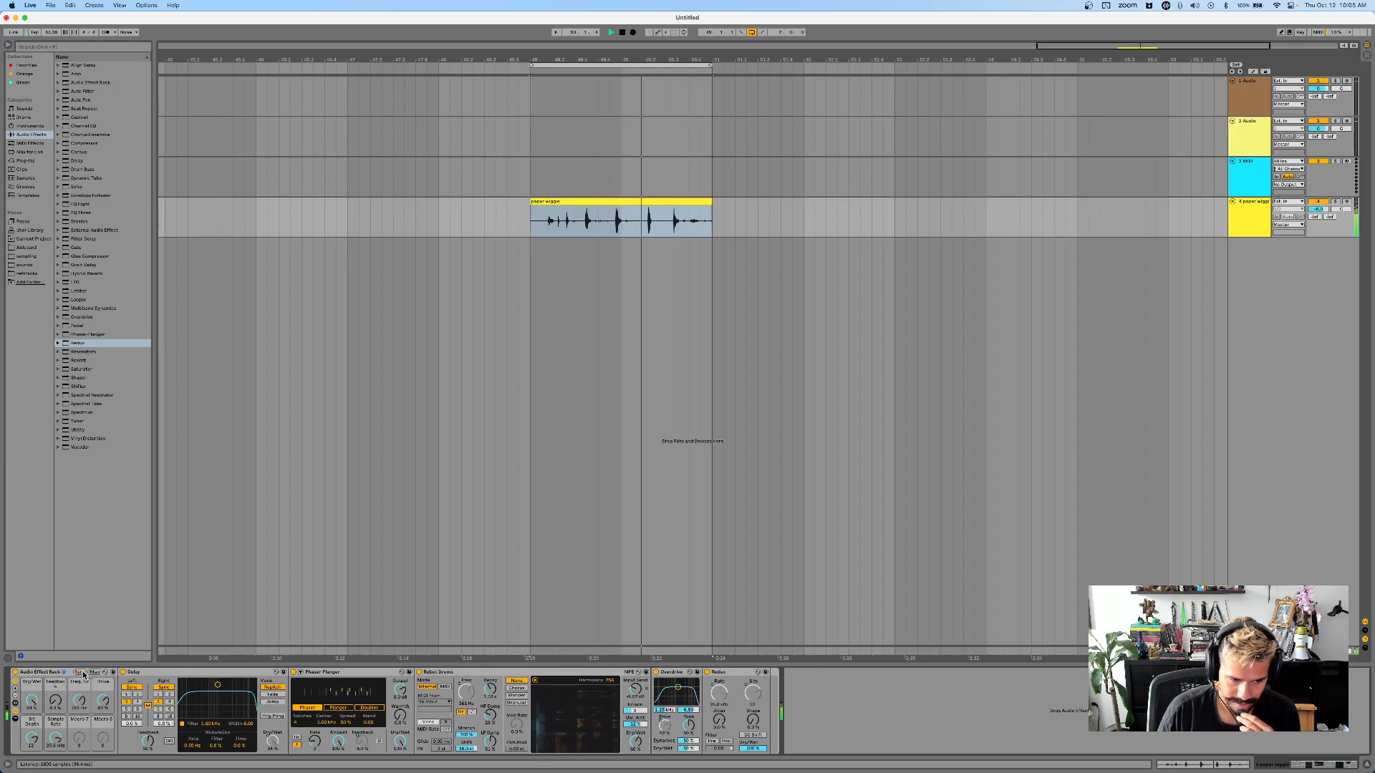
click(83, 674)
click(83, 675)
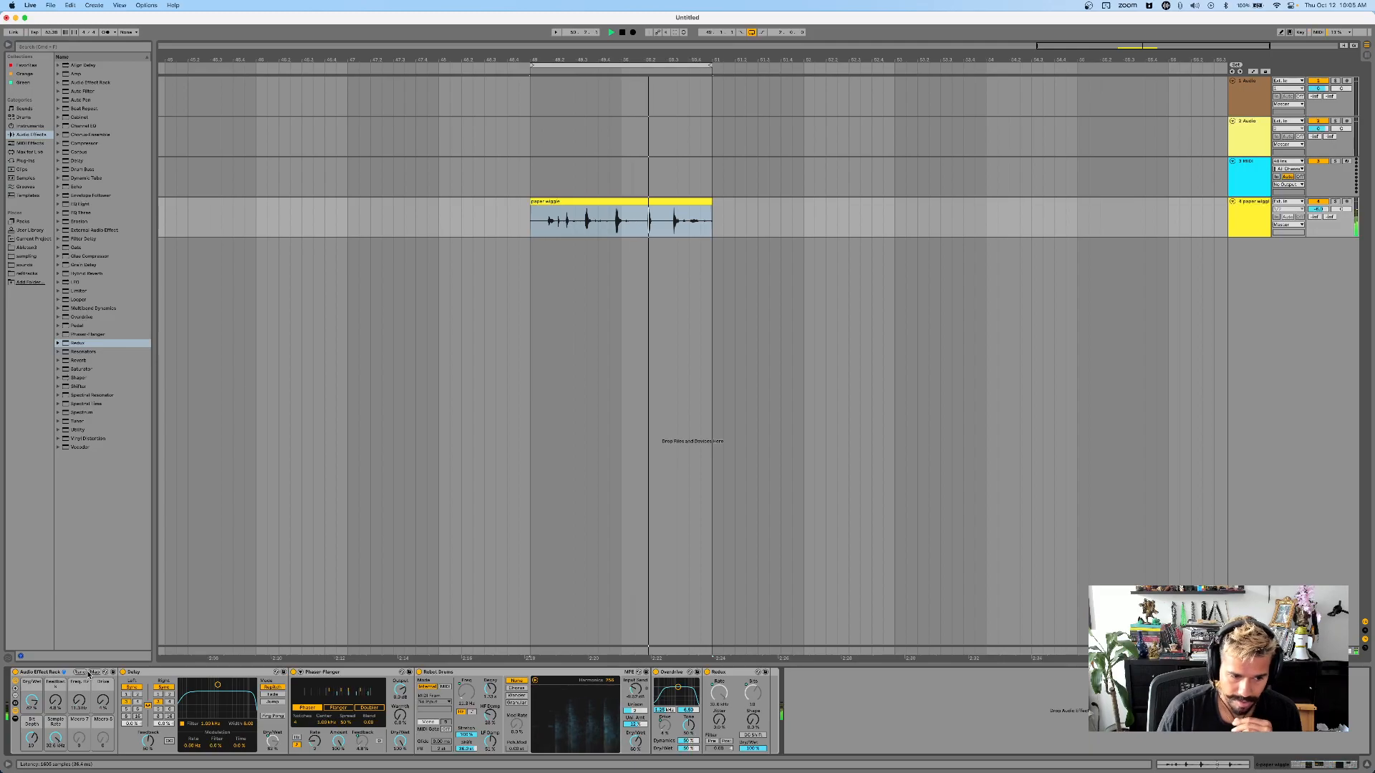
- Adjust the rack's Feedback, Sample Rate and frequency macros by ear while the loop plays, and stop playback
drag(55, 701, 55, 631)
drag(55, 739, 34, 761)
drag(80, 701, 80, 662)
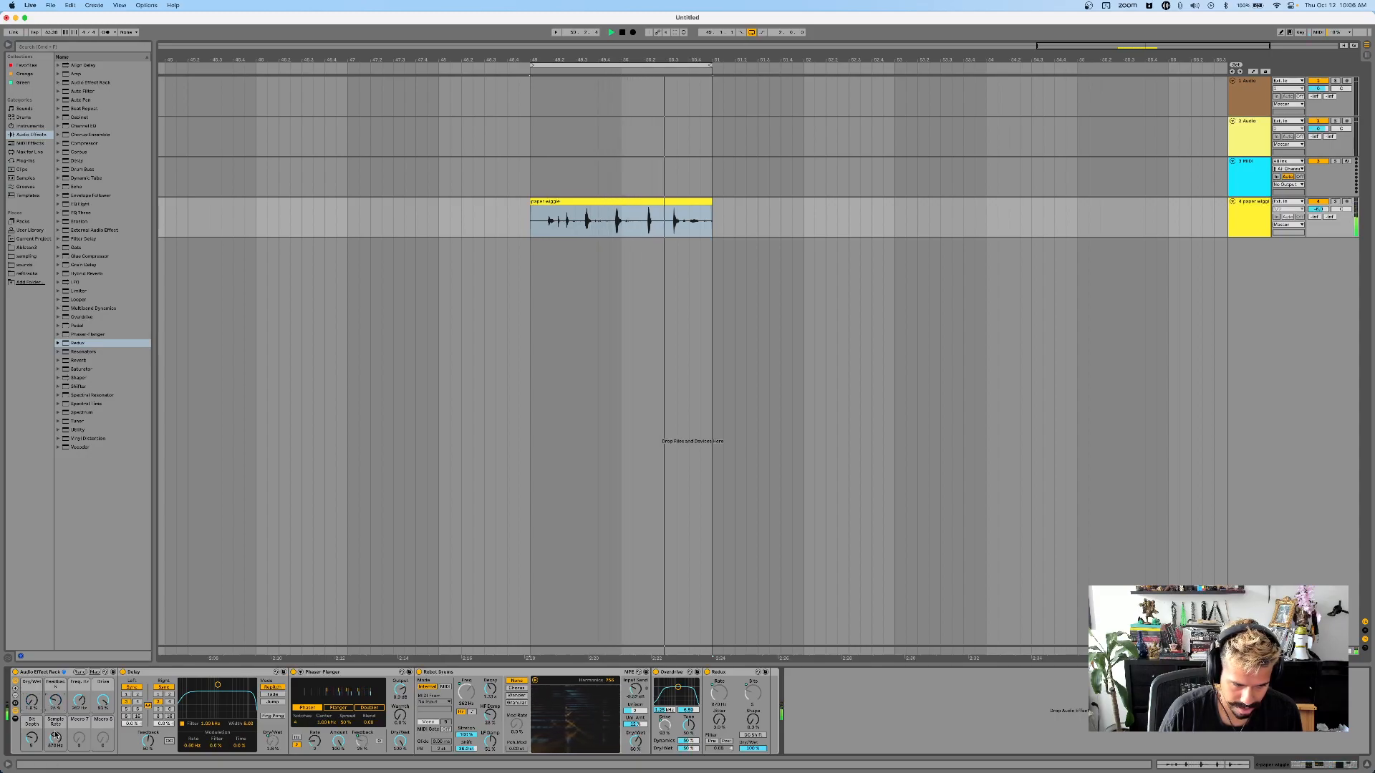
drag(56, 738, 87, 749)
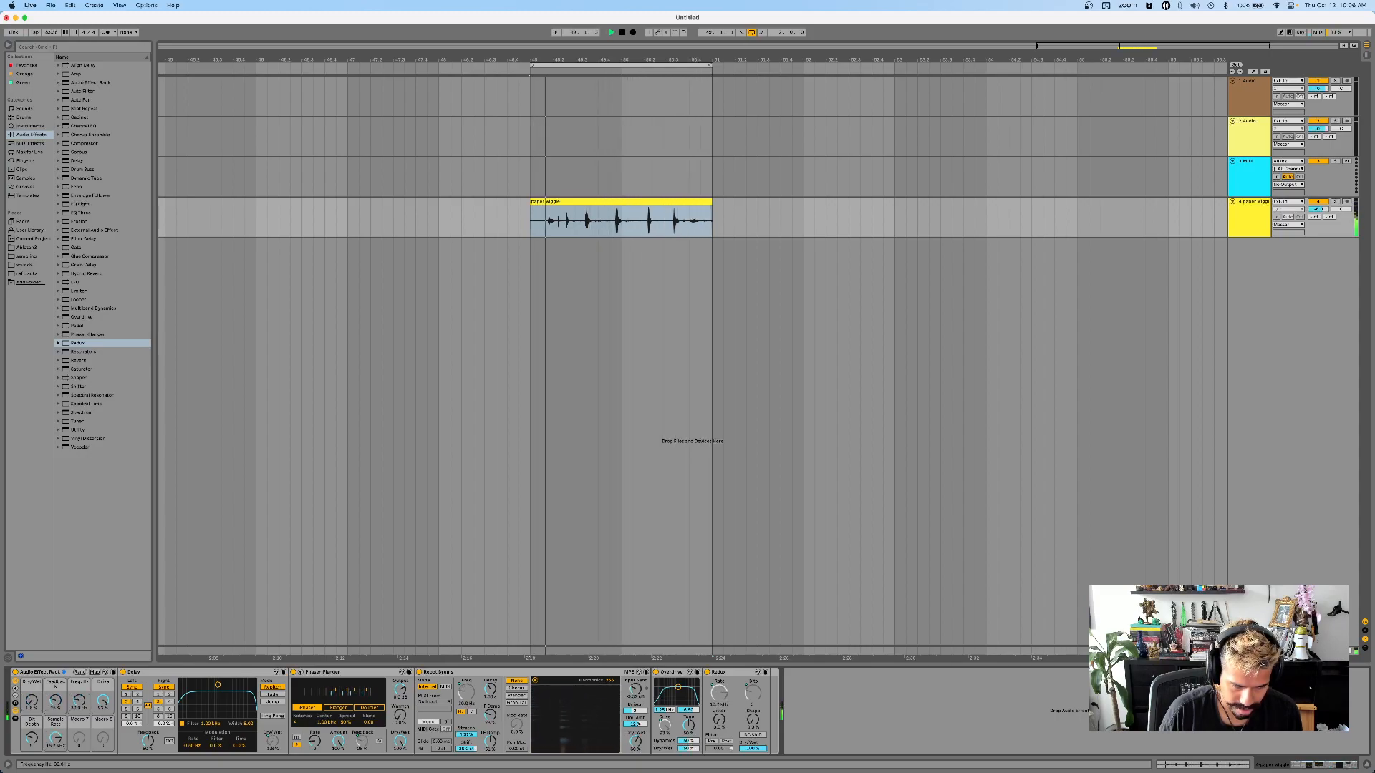
double_click(87, 702)
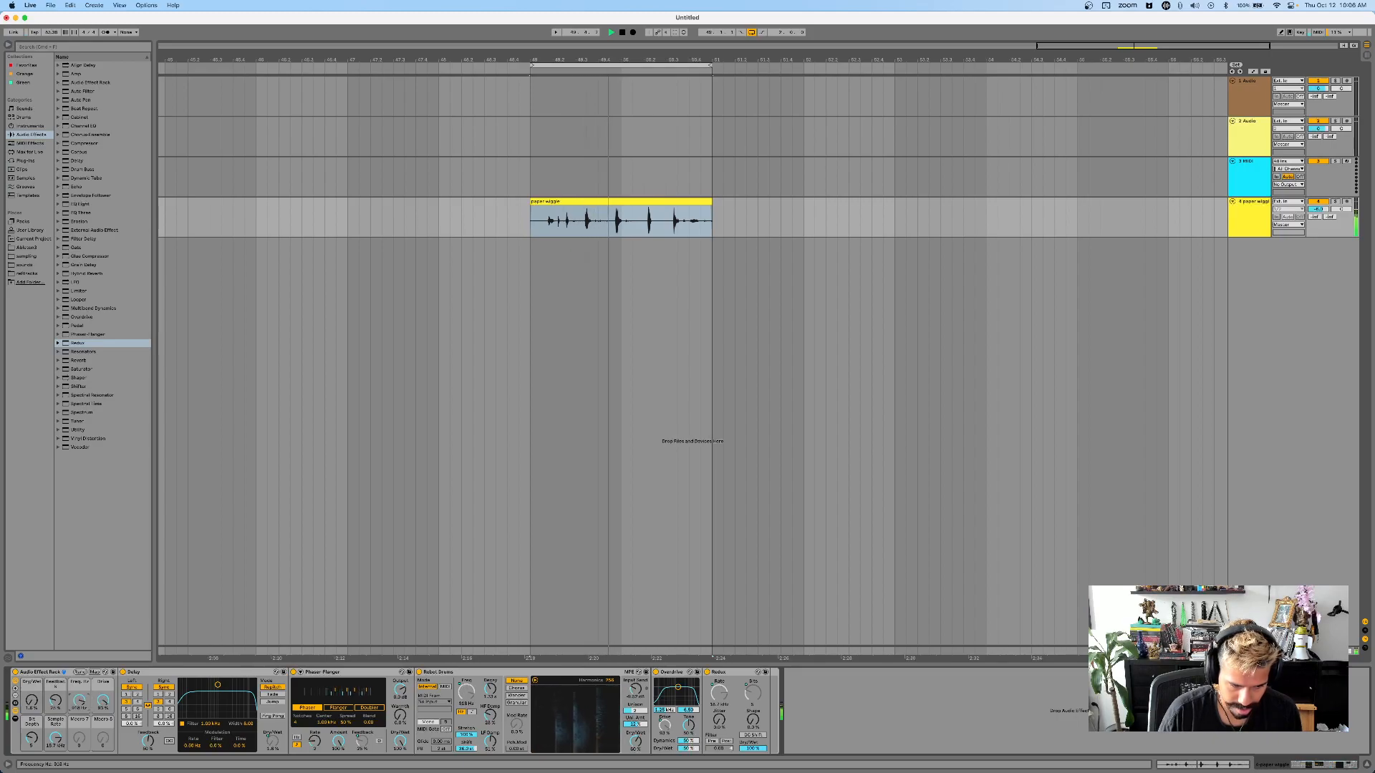
key(space)
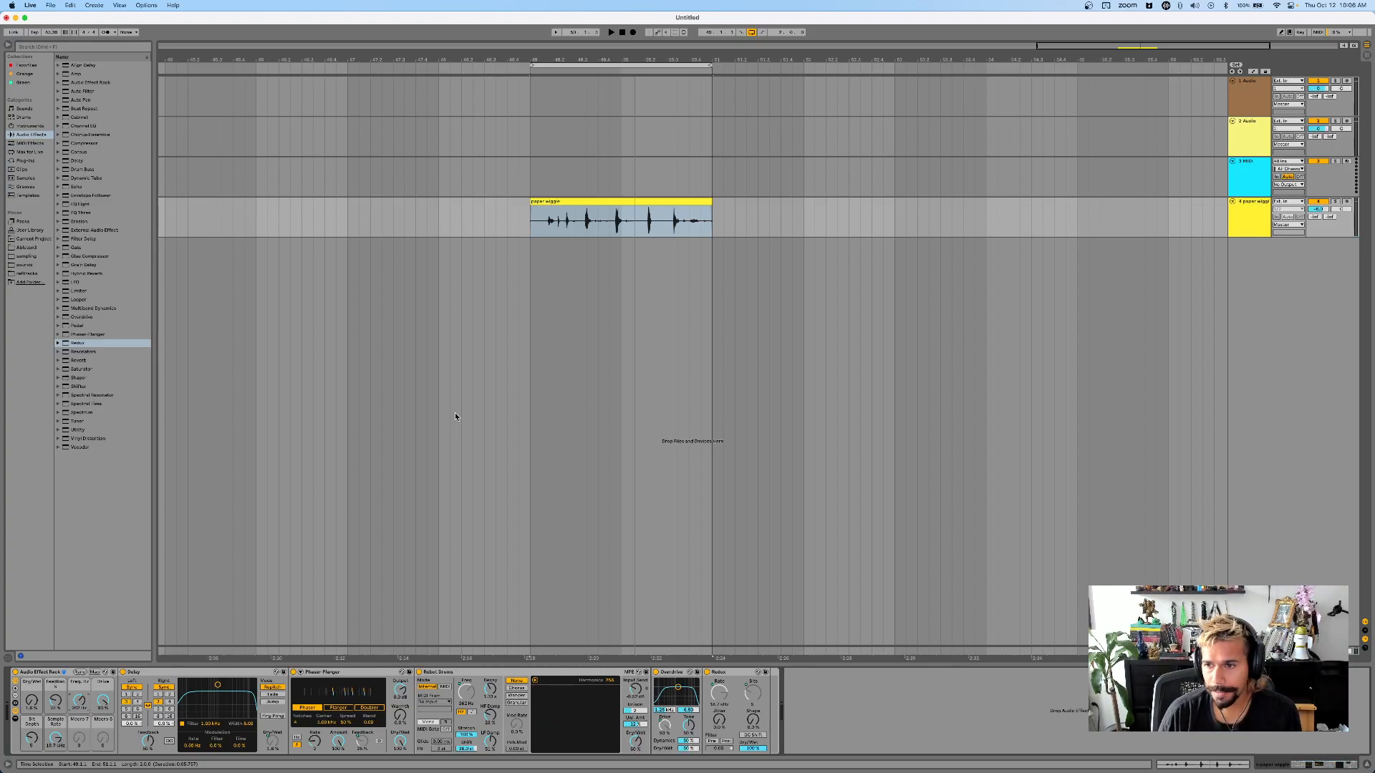
- Insert a new audio track below the paper wiggle track and set its input to Resampling
click(1263, 225)
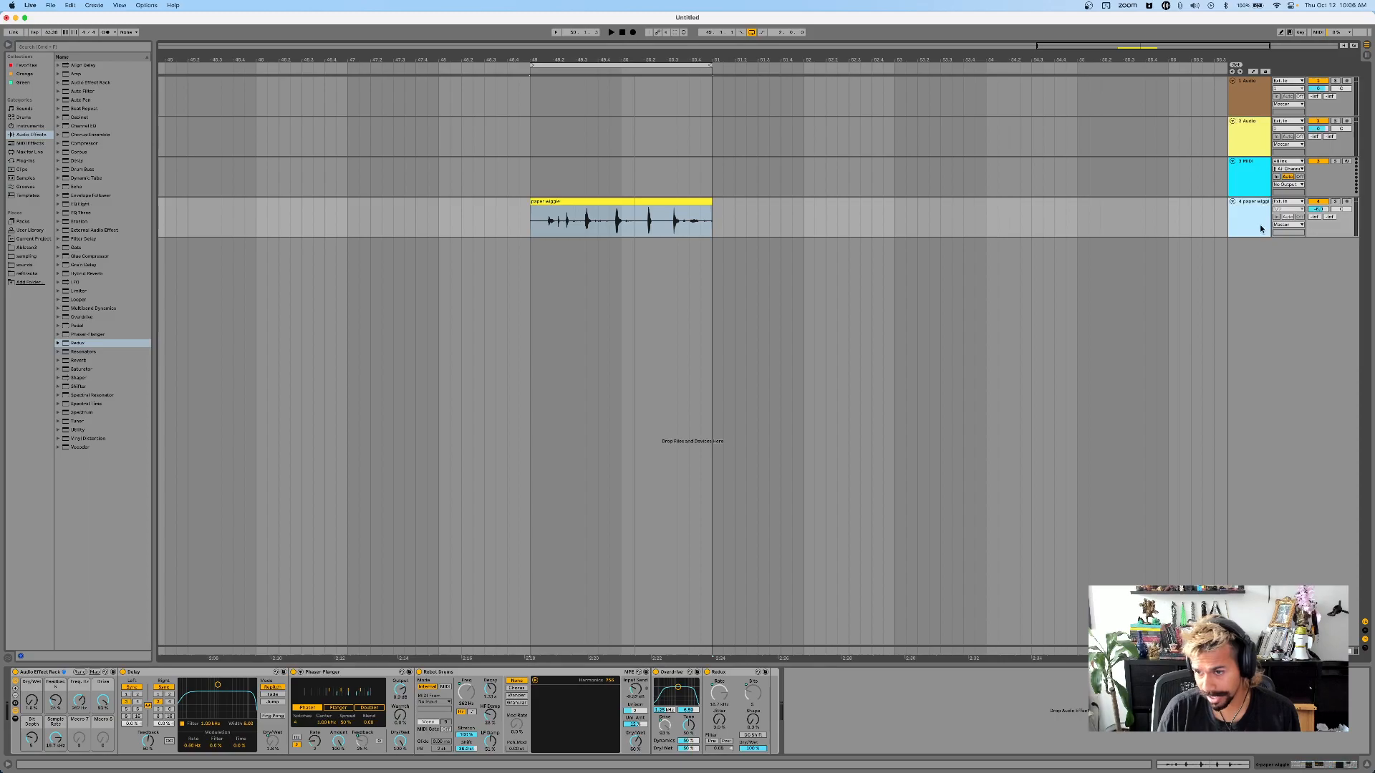
key(super+t)
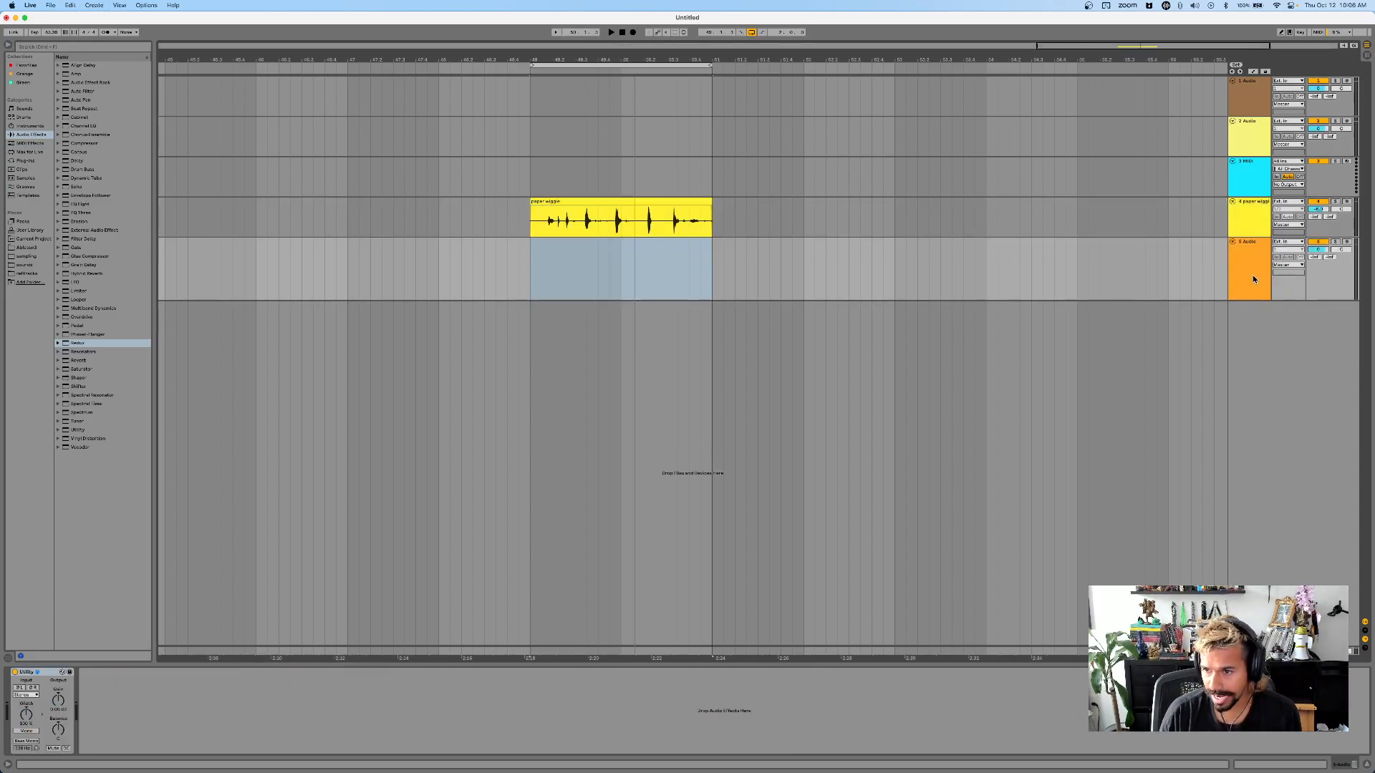
click(712, 334)
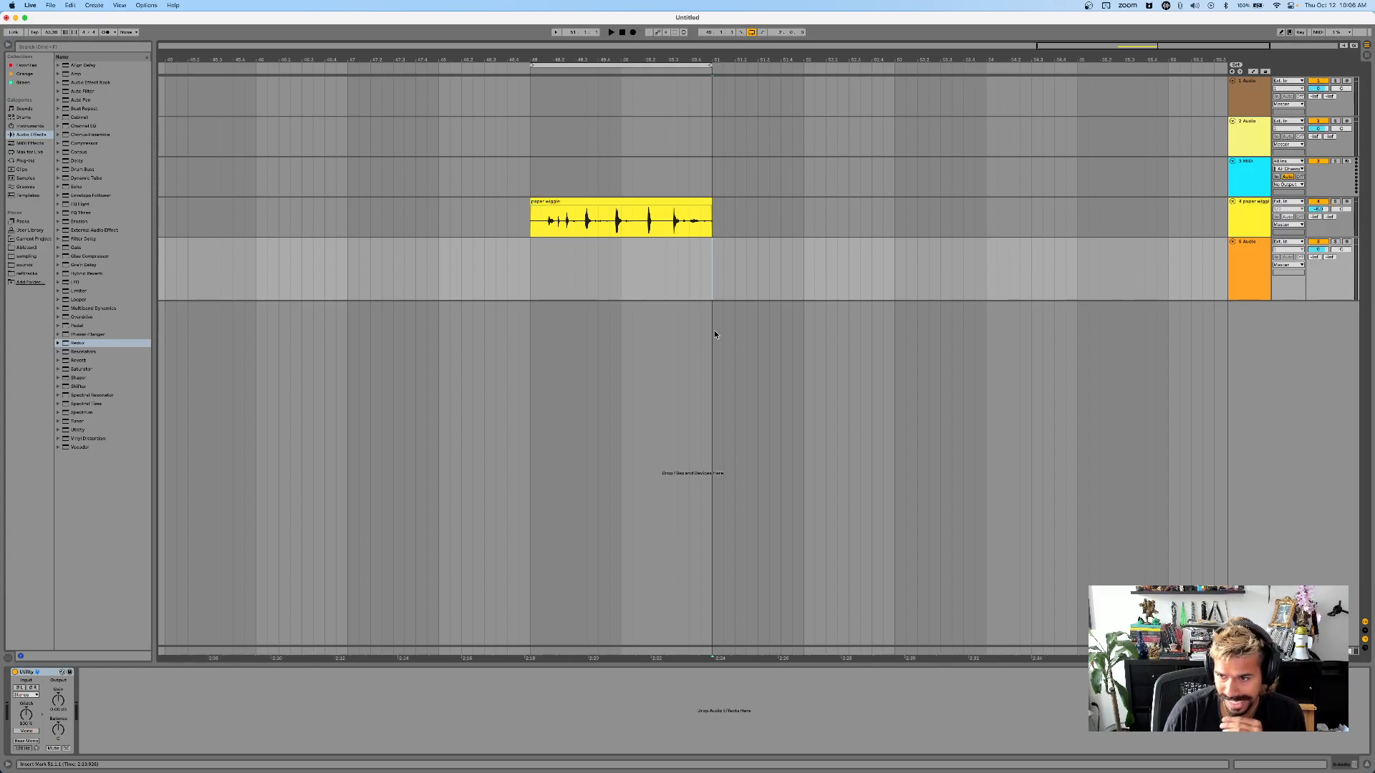
click(1281, 241)
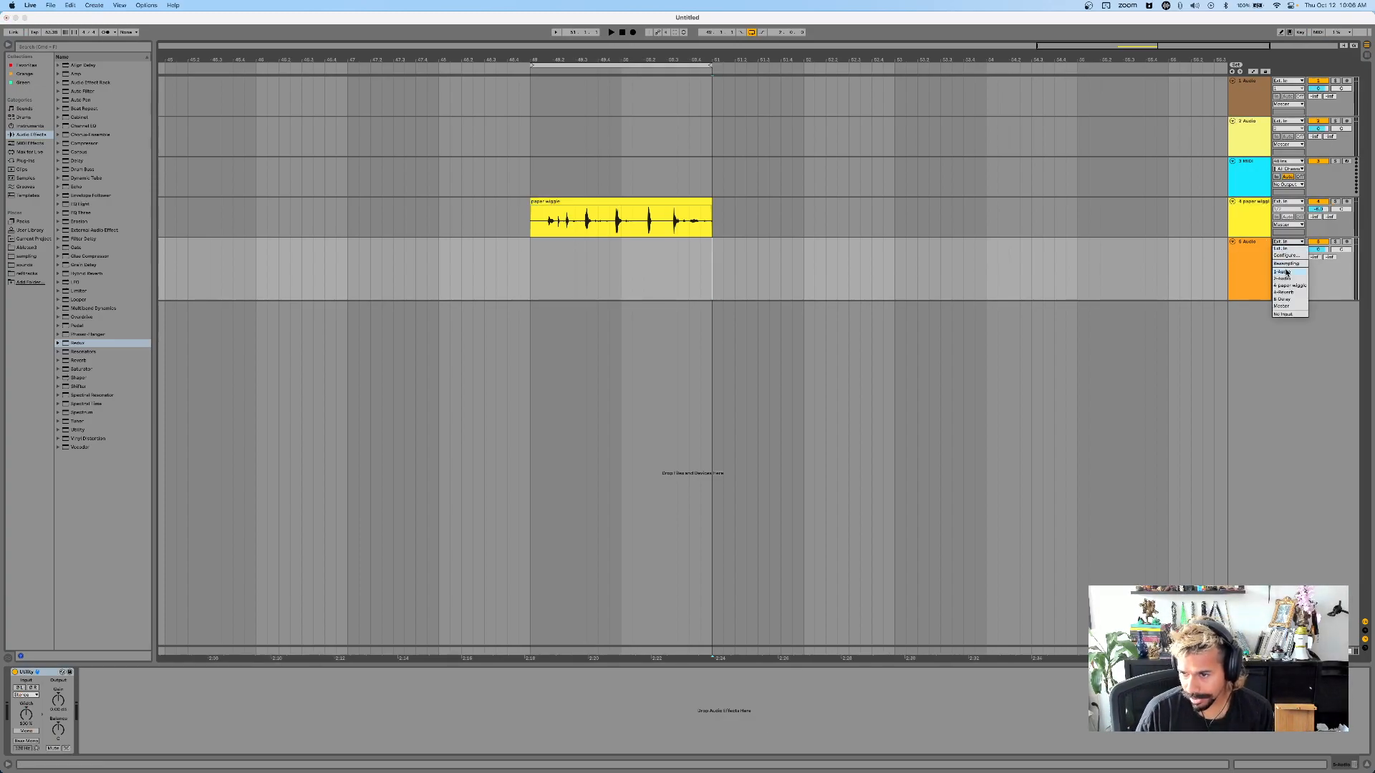
click(1286, 264)
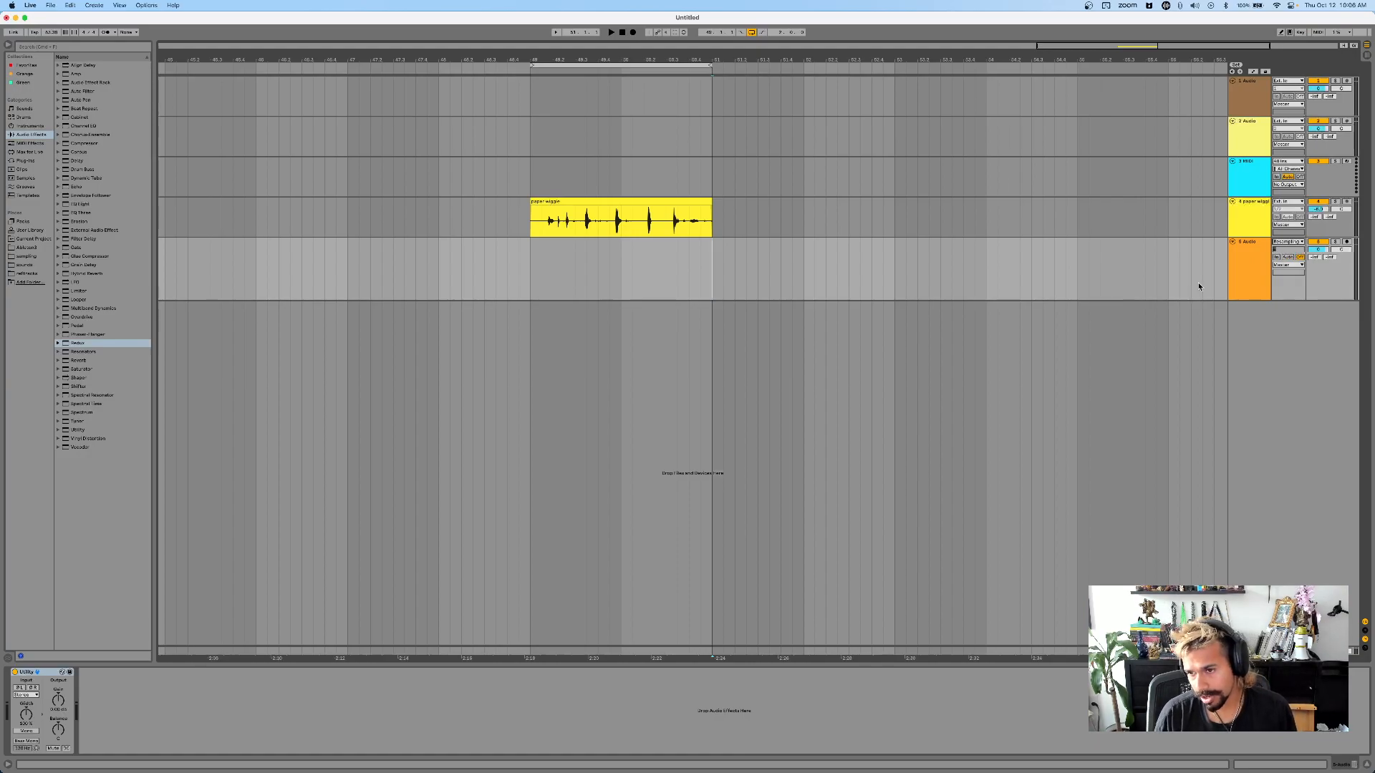
- Arm the new audio track and start recording from the beginning of the paper wiggle clip
click(1346, 242)
click(528, 285)
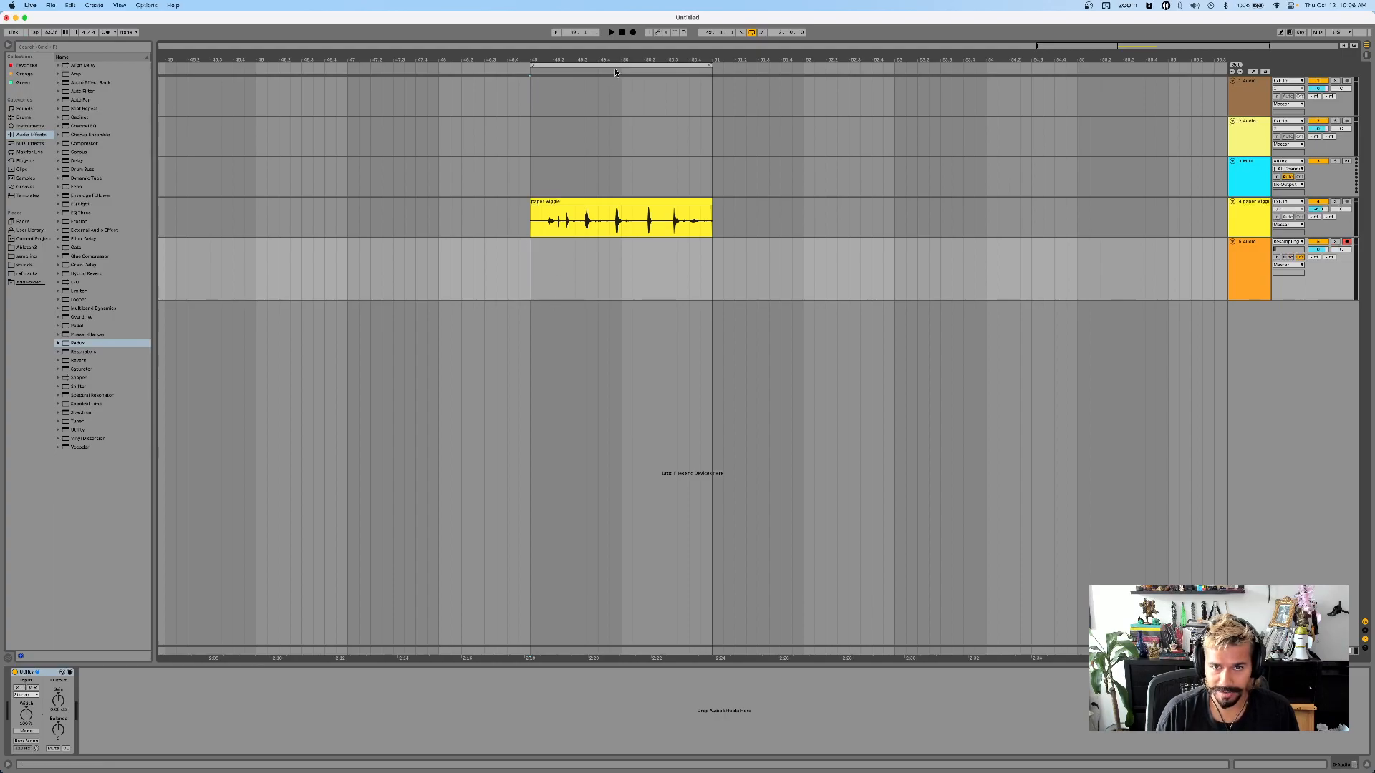
click(634, 33)
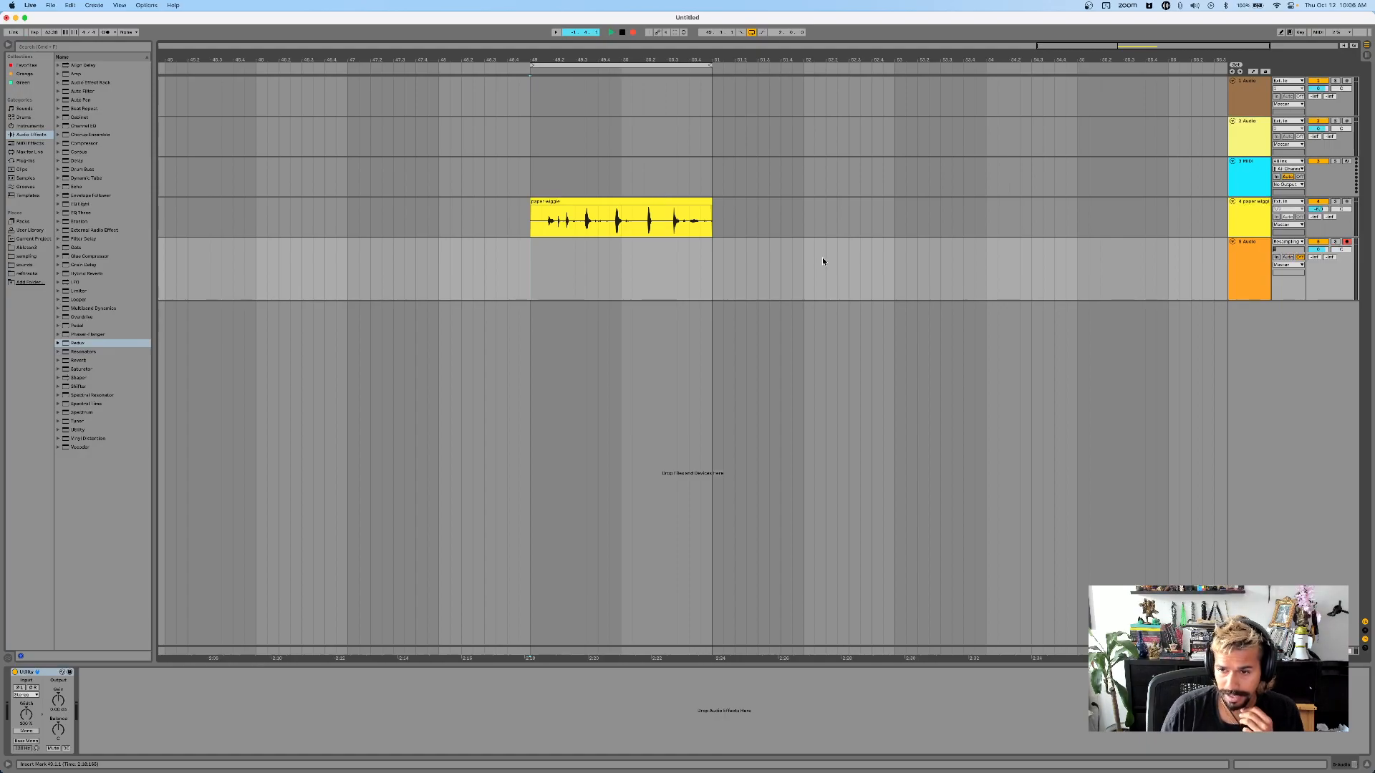
- Randomize the macros of the rack on the paper wiggle track several times while the new track records
click(1251, 221)
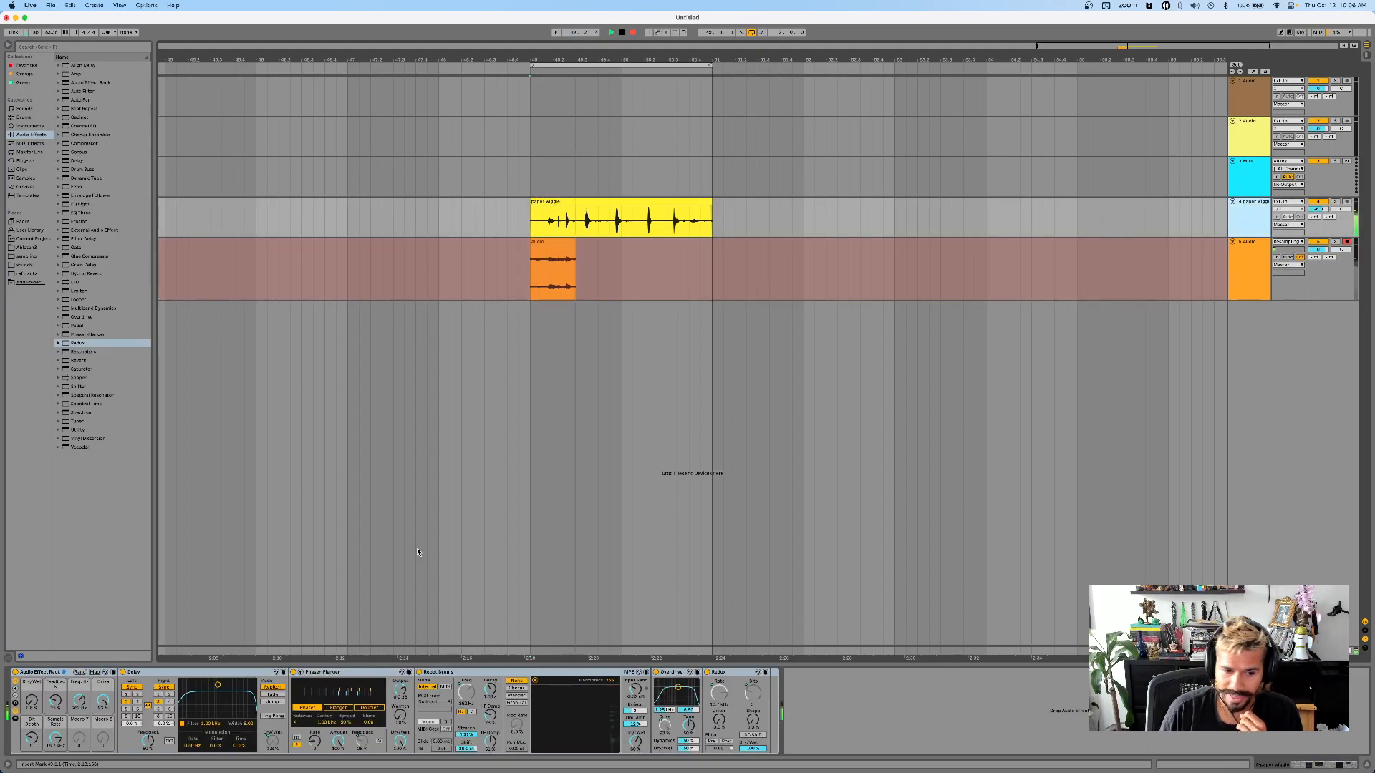
click(79, 673)
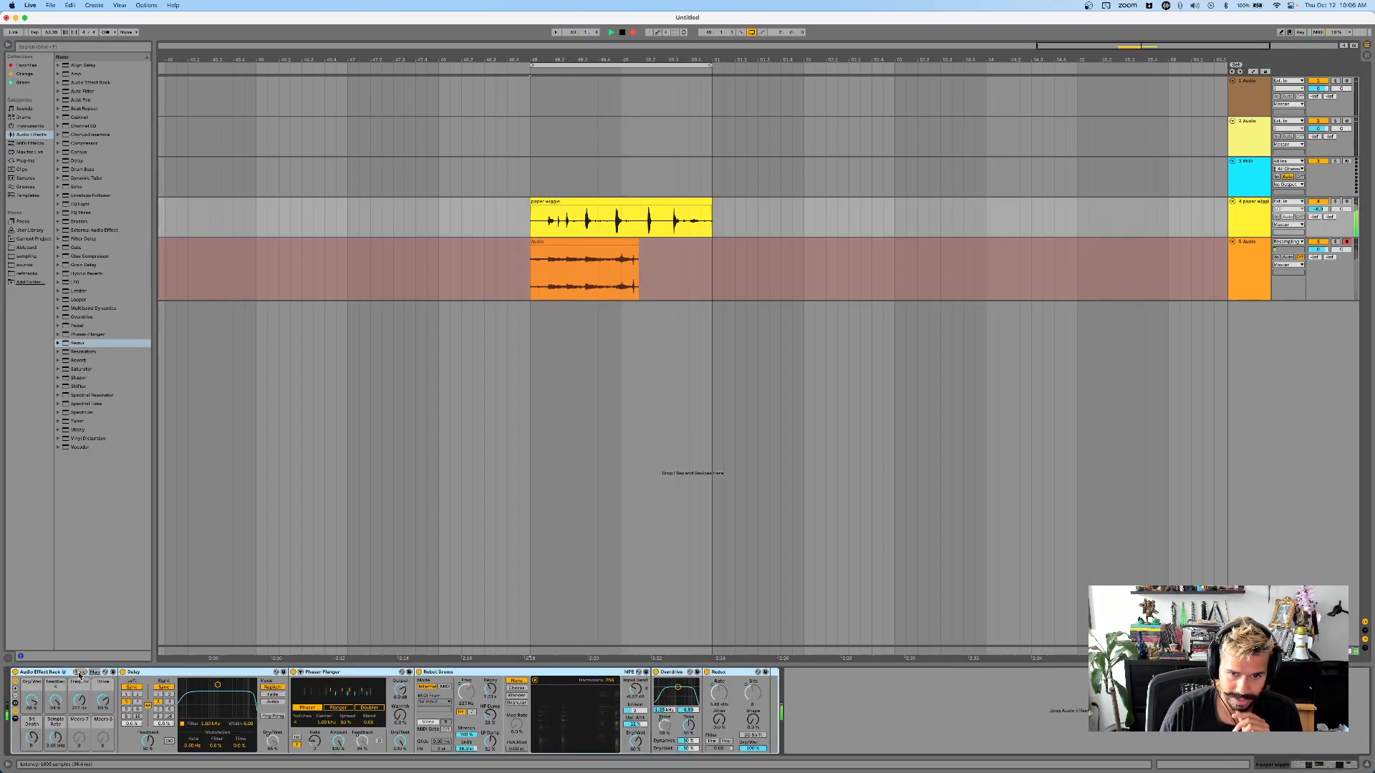
click(80, 673)
click(80, 673)
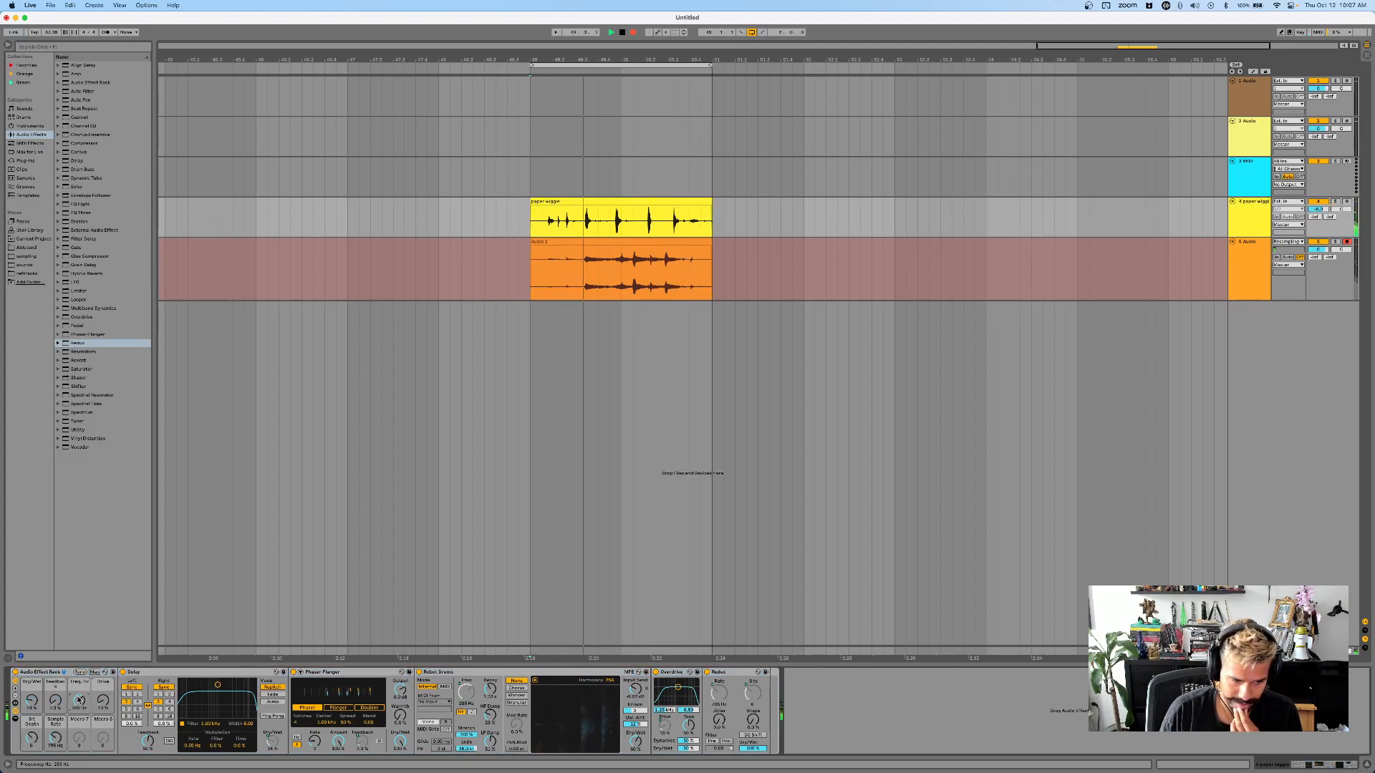
click(80, 673)
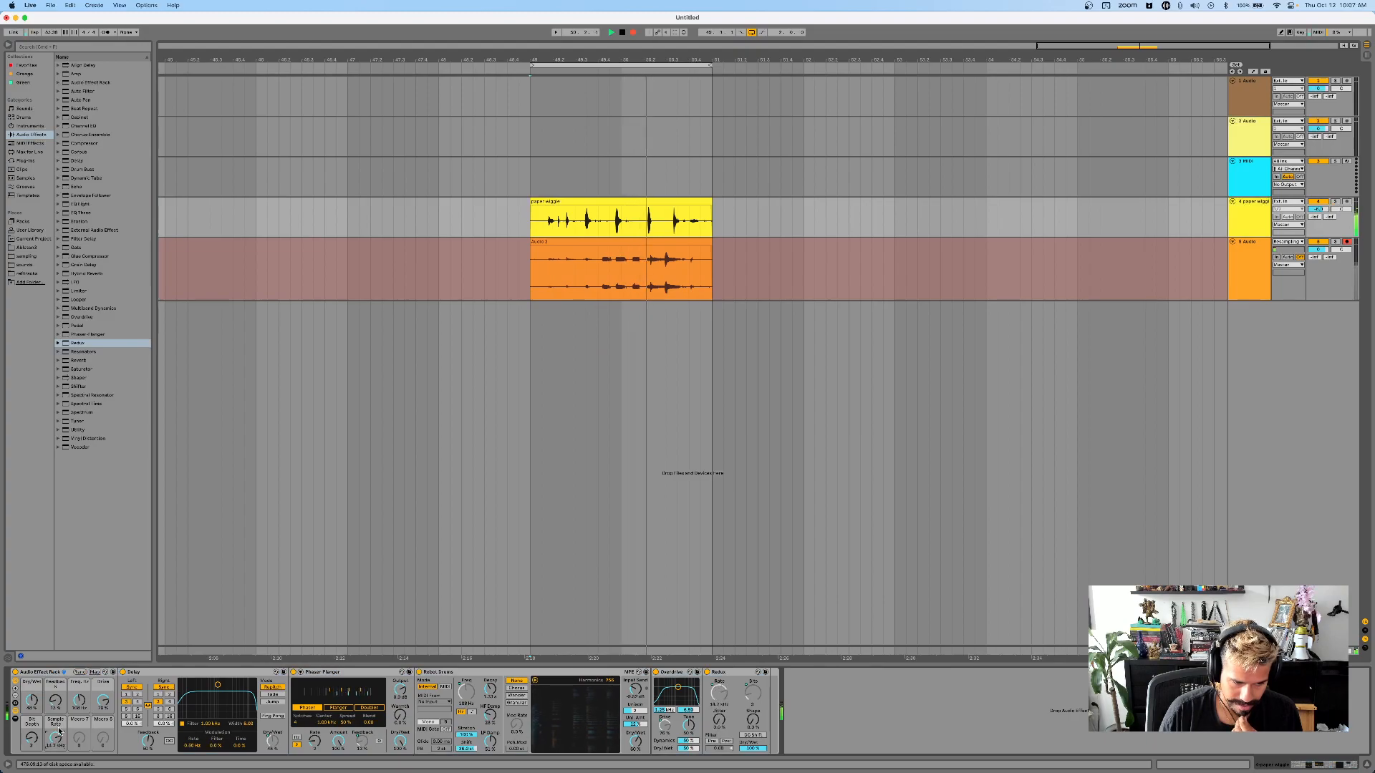
- Adjust the rack's Feedback, Sample Rate, Drive and frequency macros by ear during the recording
drag(59, 700, 59, 681)
drag(55, 701, 55, 681)
drag(55, 738, 31, 680)
drag(51, 742, 31, 651)
drag(103, 701, 80, 662)
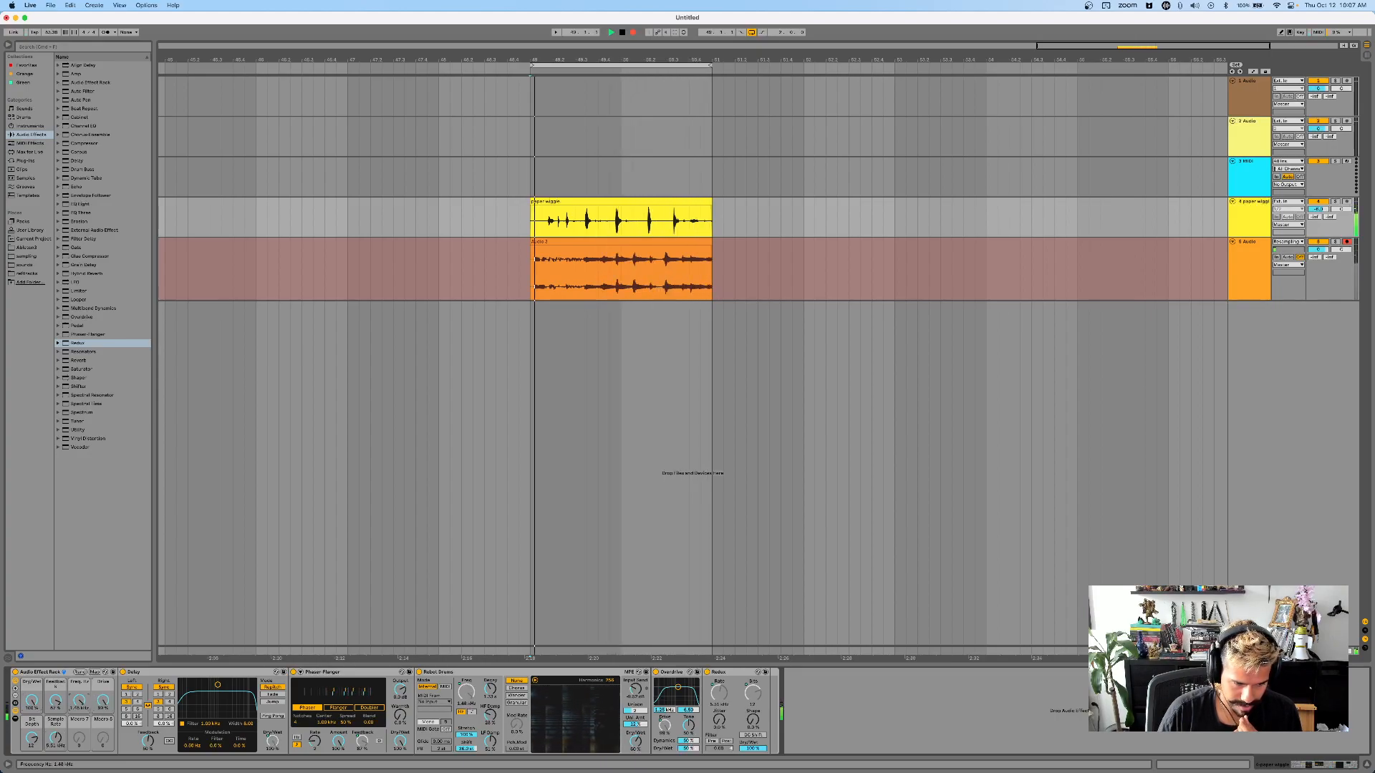
- Randomize the rack's macros several more times to record further variations of the paper wiggle loop
click(81, 672)
click(84, 673)
click(84, 673)
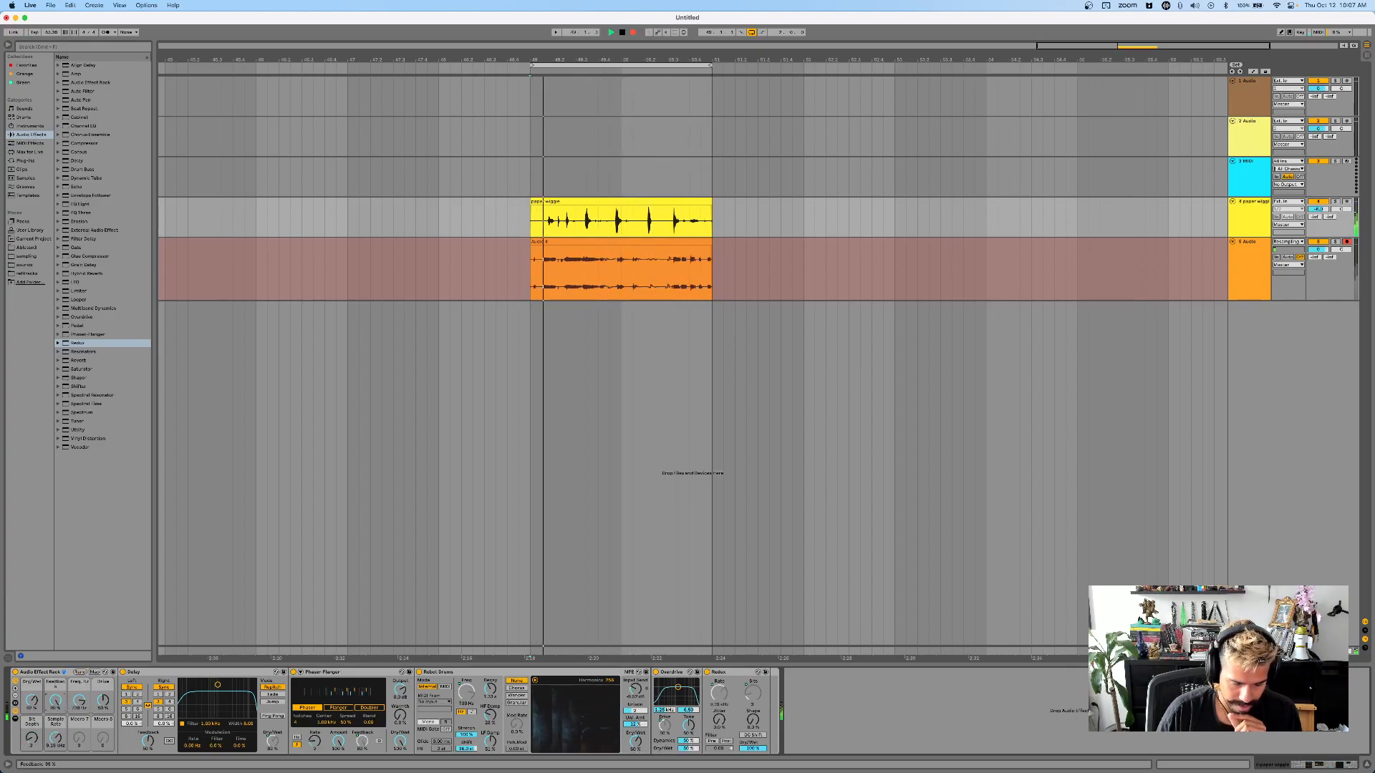
click(84, 673)
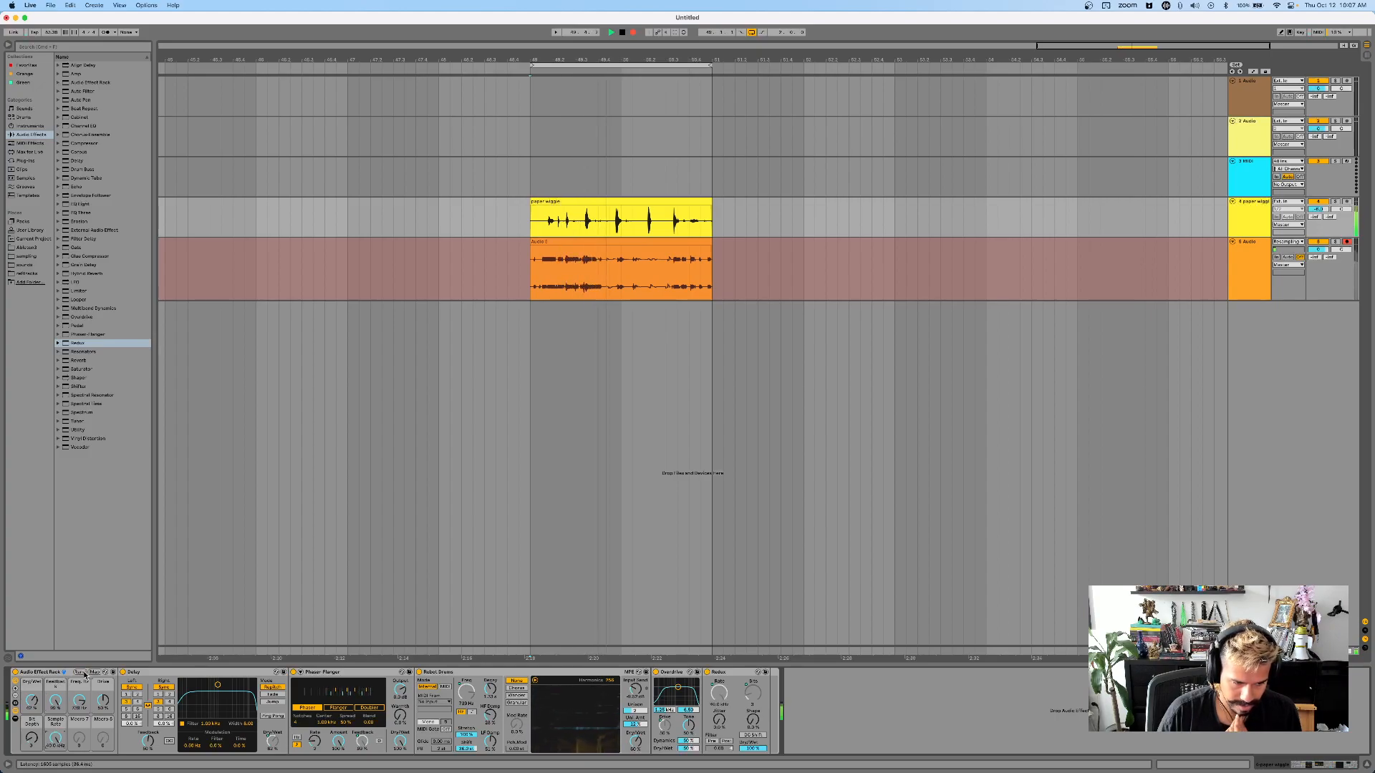
click(84, 673)
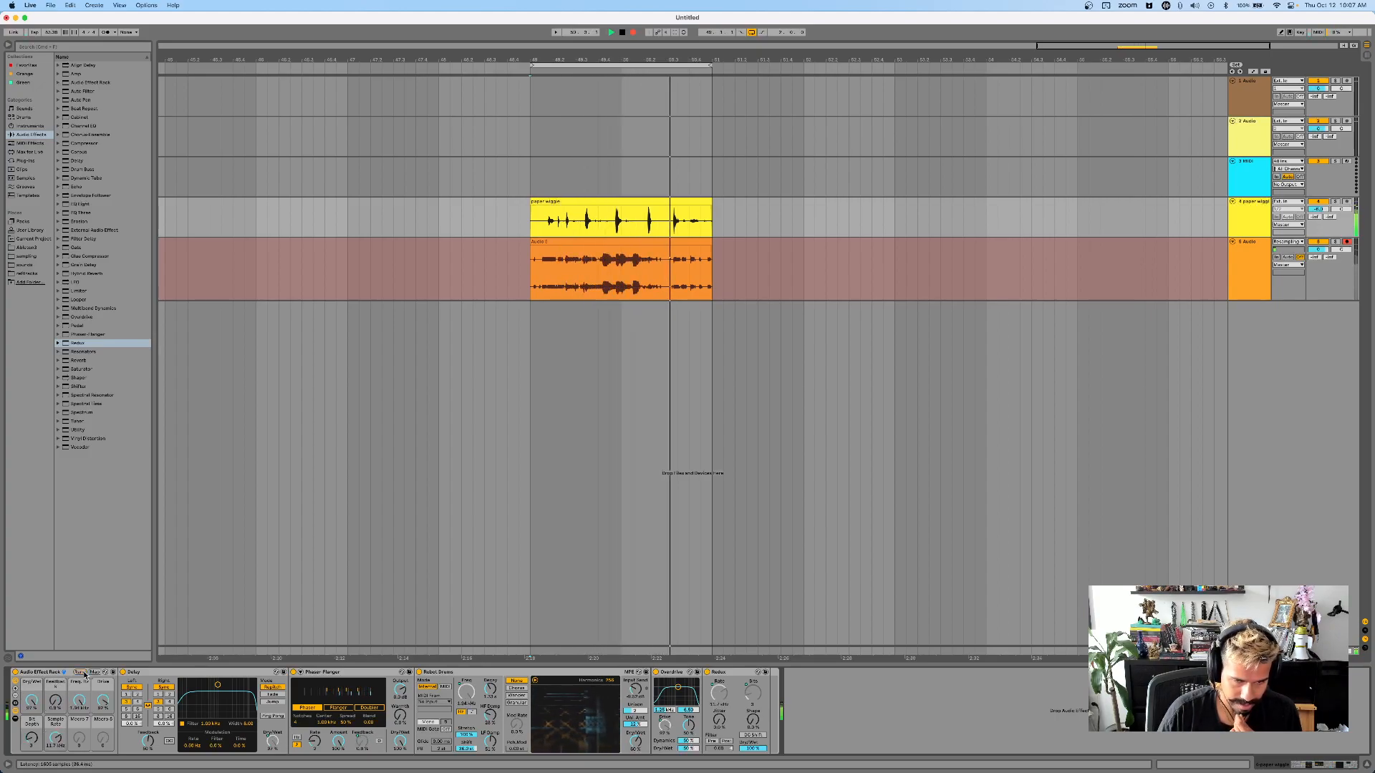
- Reverse the paper wiggle clip and stretch it out in Texture warp mode while recording continues
click(566, 202)
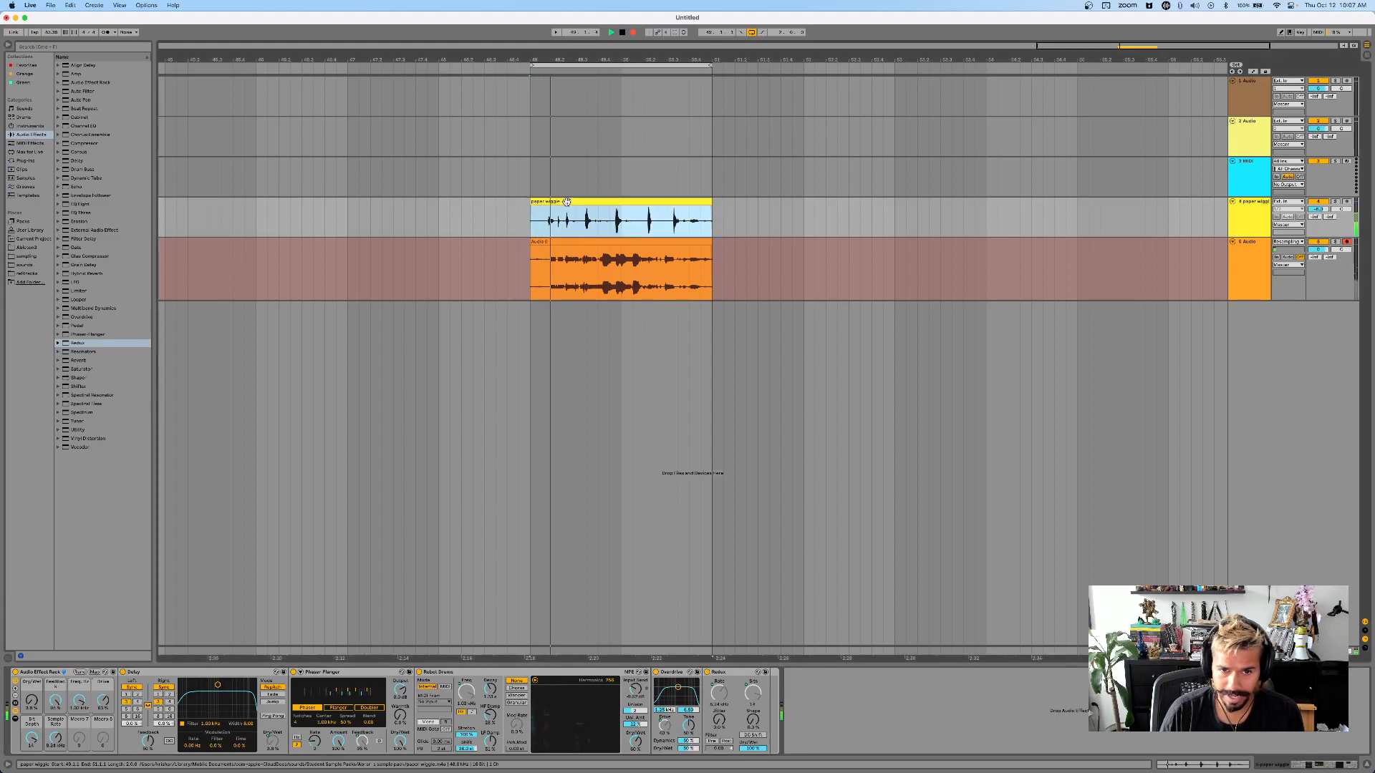
key(r)
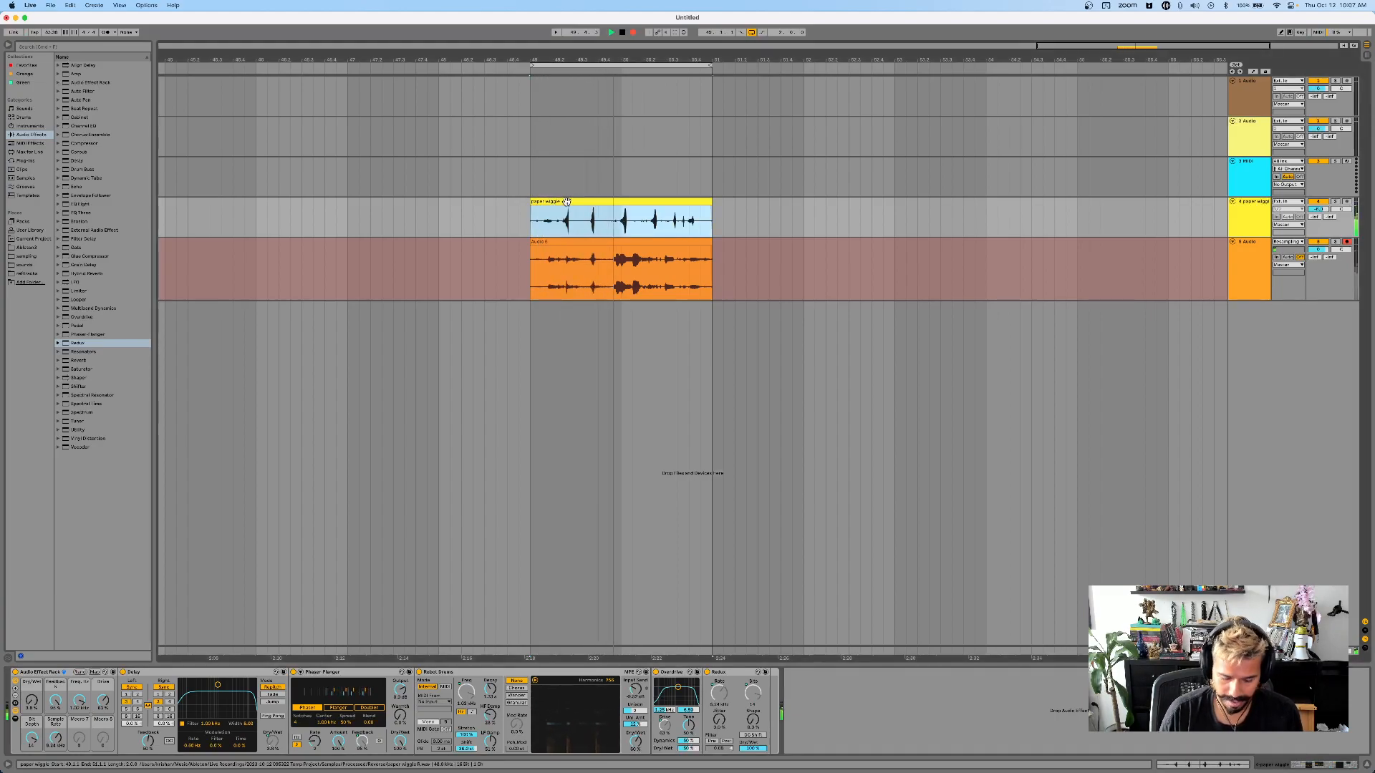
double_click(582, 201)
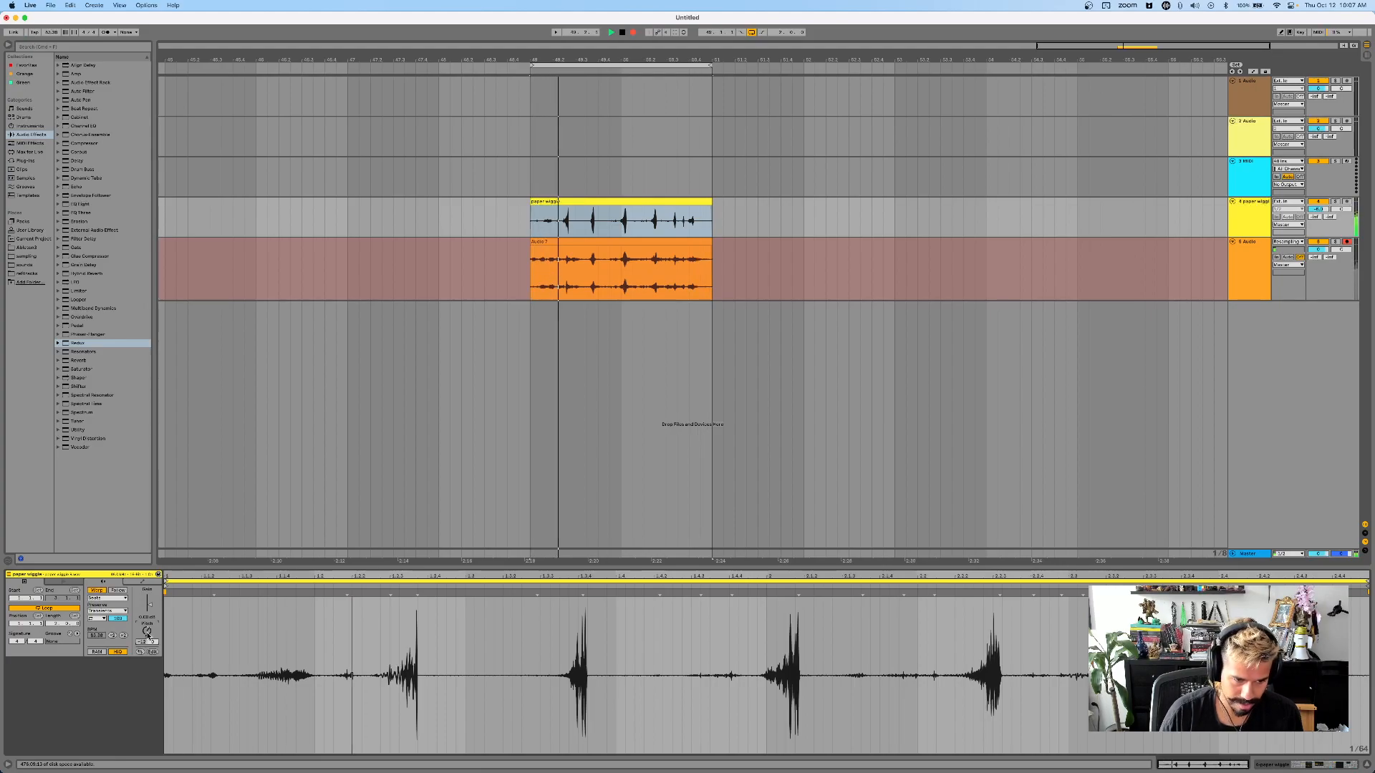
click(103, 599)
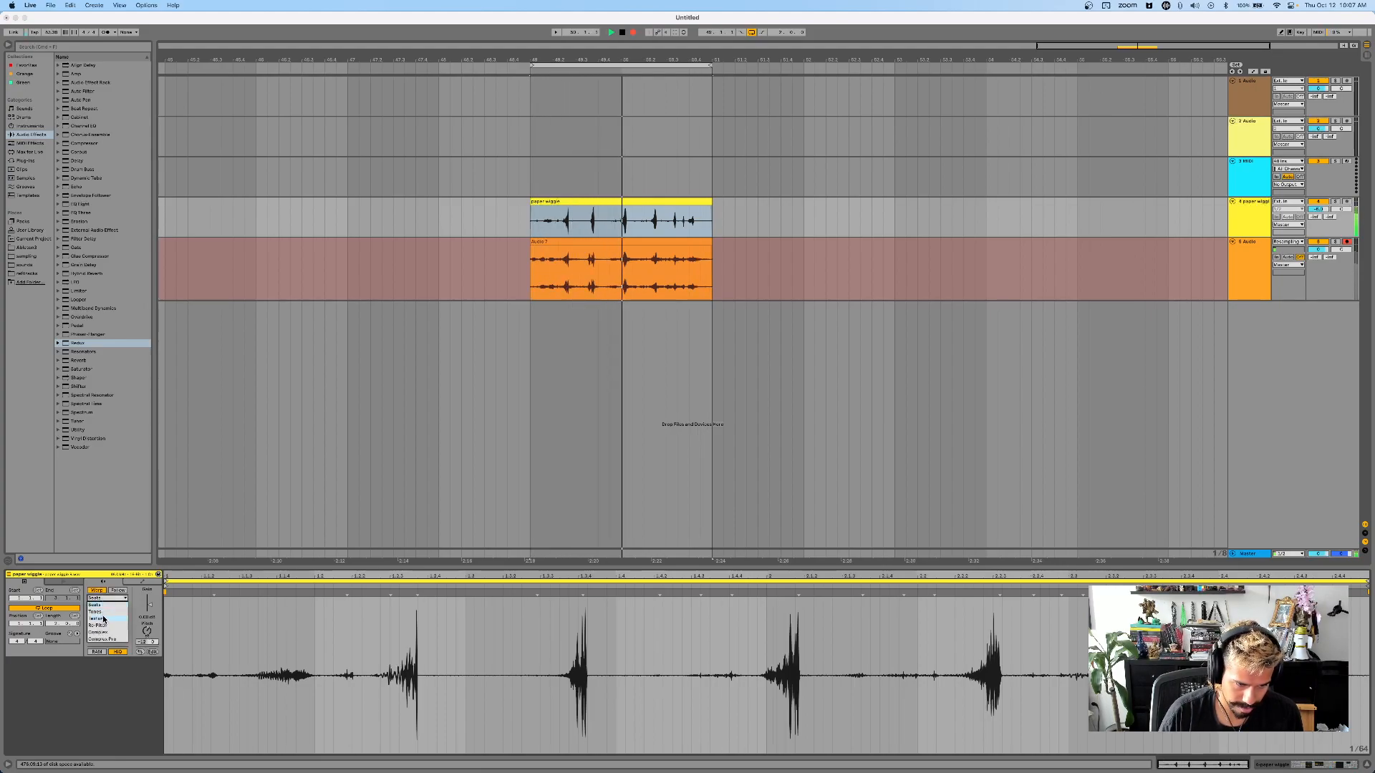
click(97, 619)
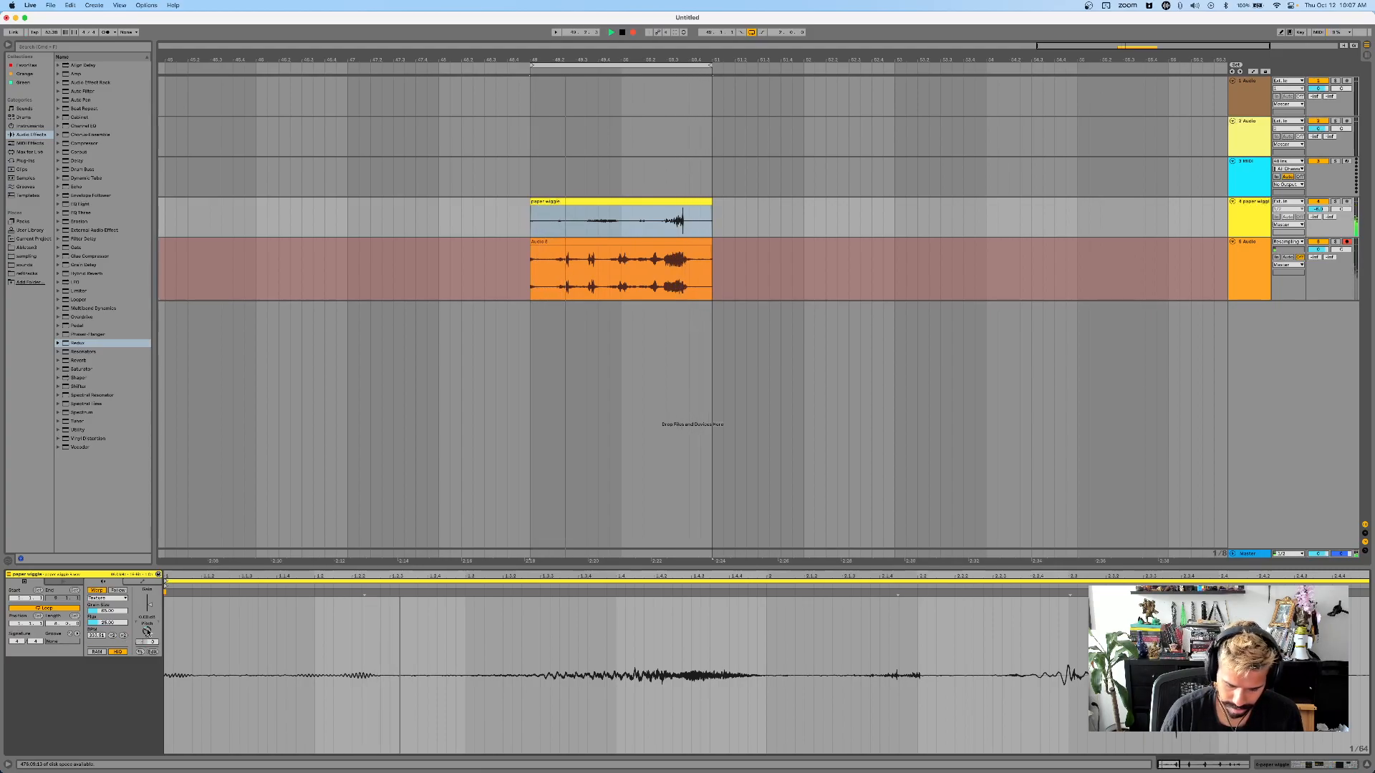
- Randomize the paper wiggle rack's macros with the reversed, stretched clip playing
click(1243, 244)
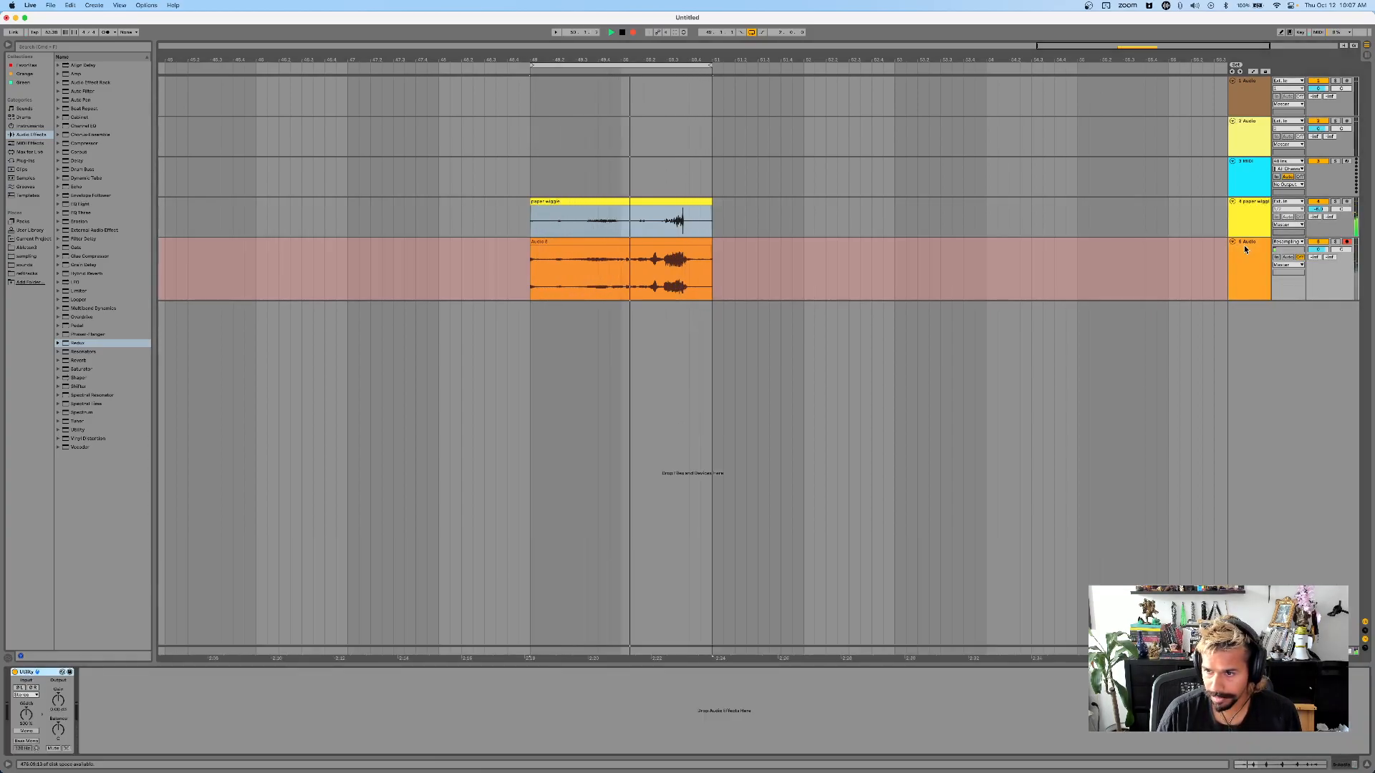
click(1247, 220)
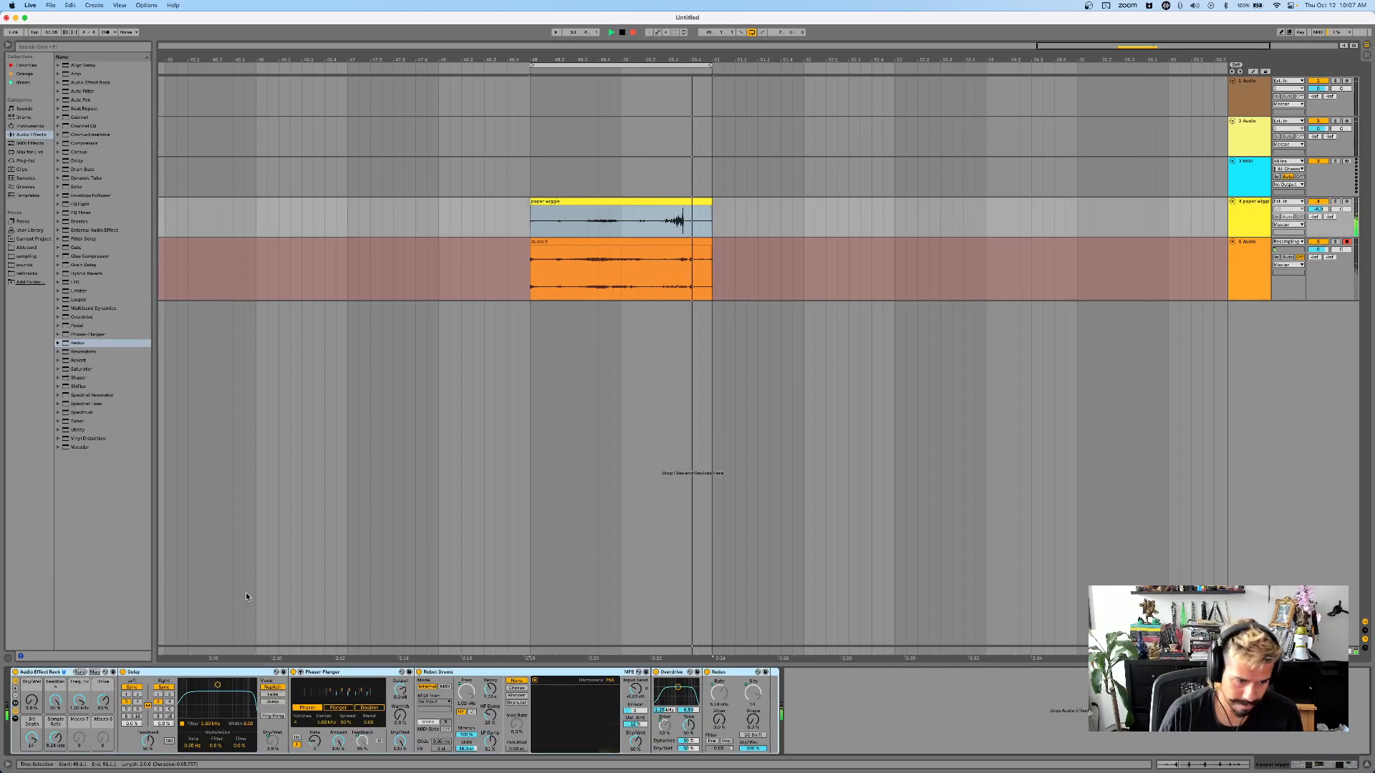
click(79, 671)
click(79, 672)
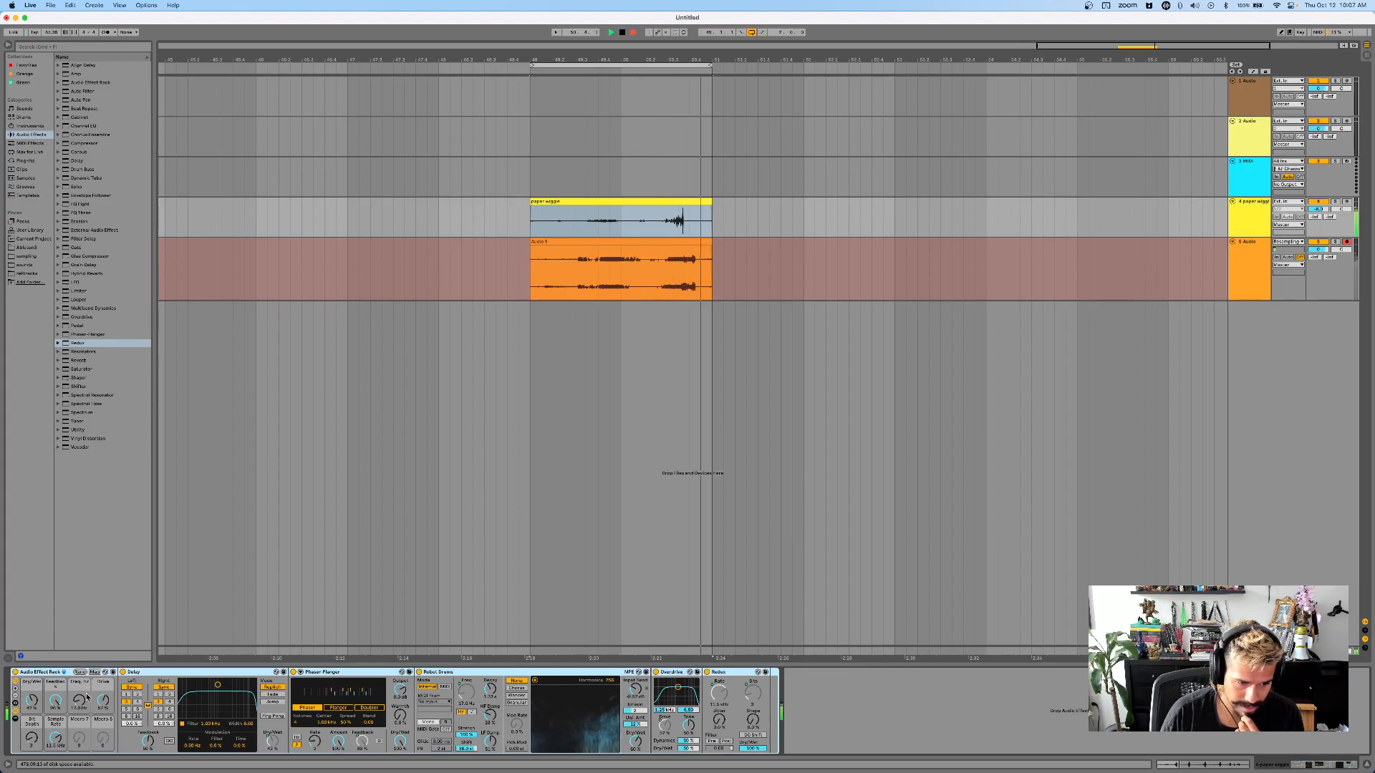
- Adjust the rack's frequency, Sample Rate and Drive macros by ear on the stretched clip
drag(85, 695, 85, 657)
mouse_move(56, 737)
mouse_down()
mouse_move(55, 769)
mouse_move(31, 683)
mouse_move(55, 742)
mouse_up()
drag(102, 704, 101, 672)
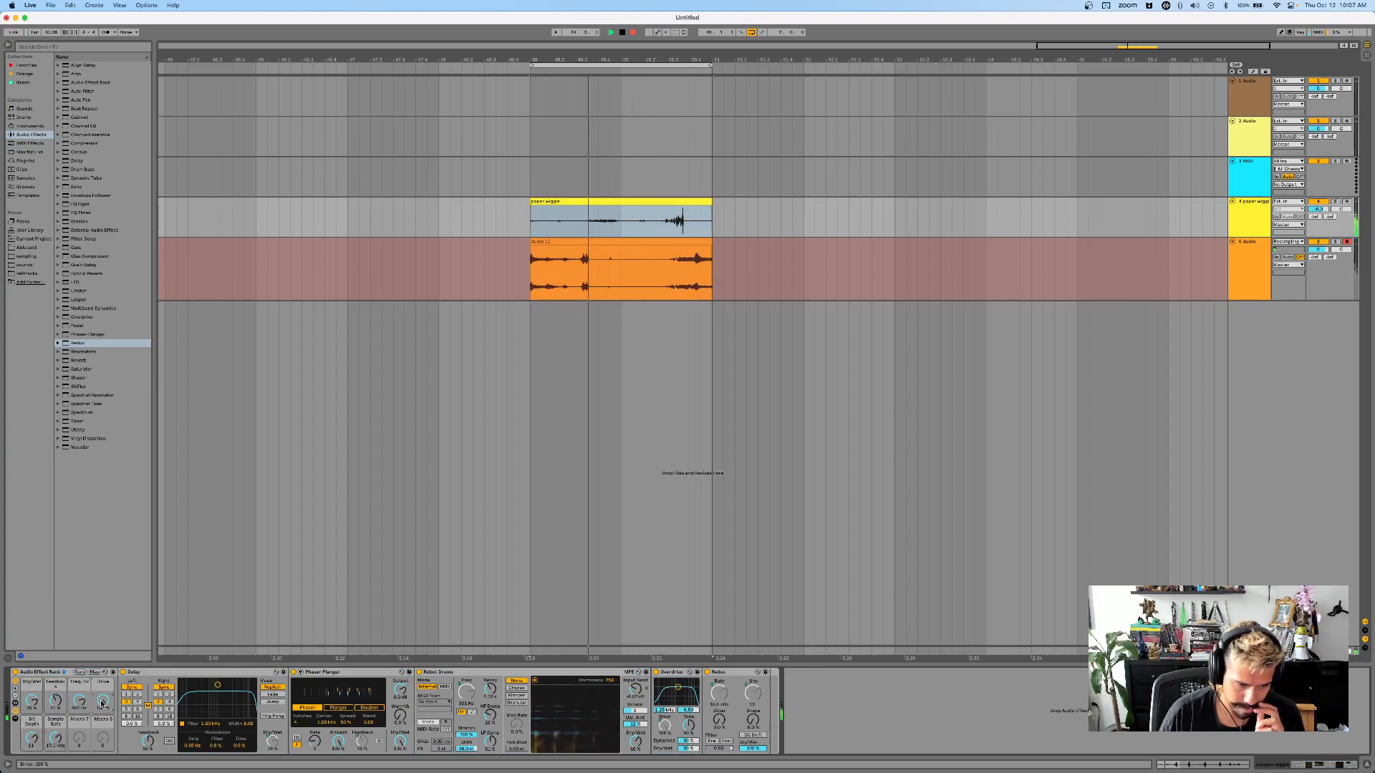
- Slide the audio inside the paper wiggle clip earlier without moving the clip's edges
click(622, 229)
drag(622, 229, 494, 239)
drag(602, 230, 532, 228)
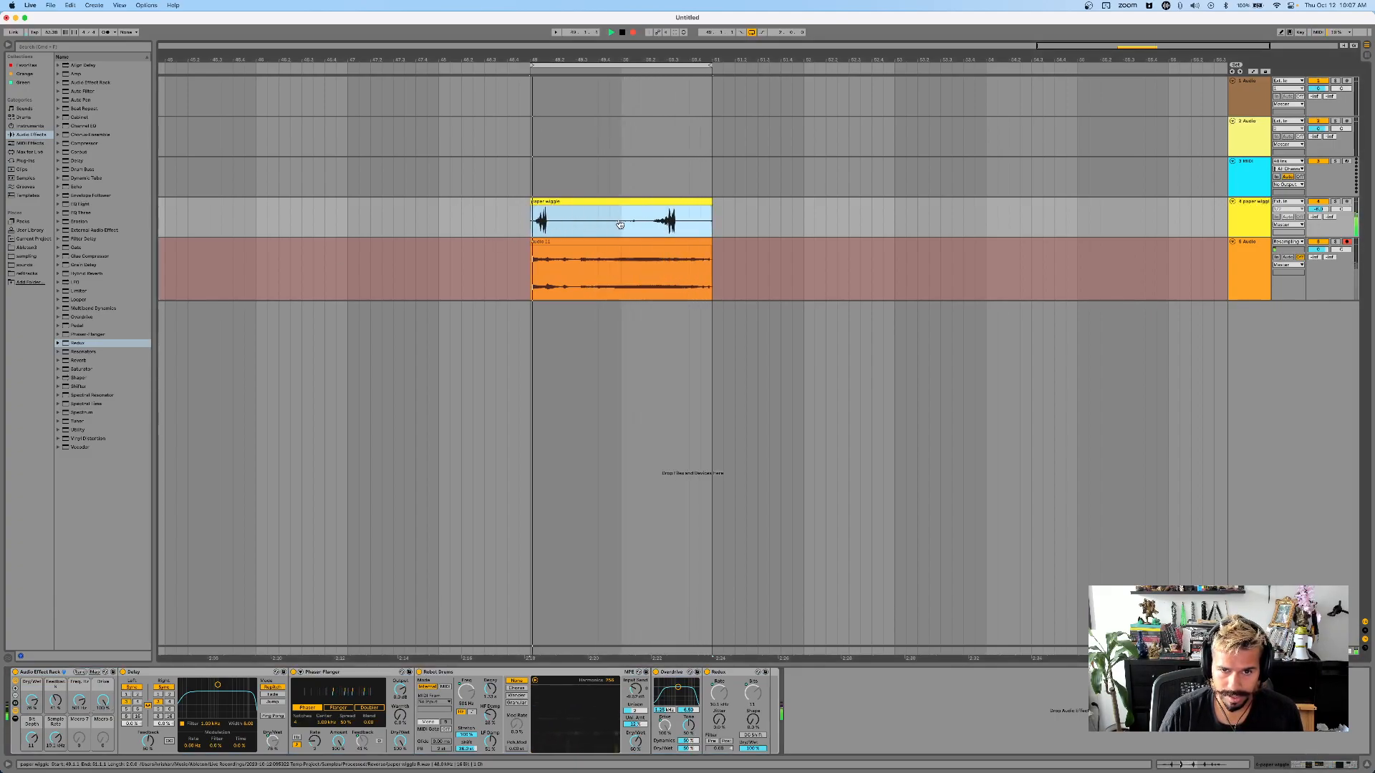
- Adjust the rack's Sample Rate, frequency and Feedback macros by ear, and stop the recording
drag(56, 739, 31, 766)
drag(79, 701, 79, 751)
drag(56, 701, 32, 727)
key(space)
- Extend the start of the recorded clip on the resampling track back to bring out the whole recorded take
click(651, 267)
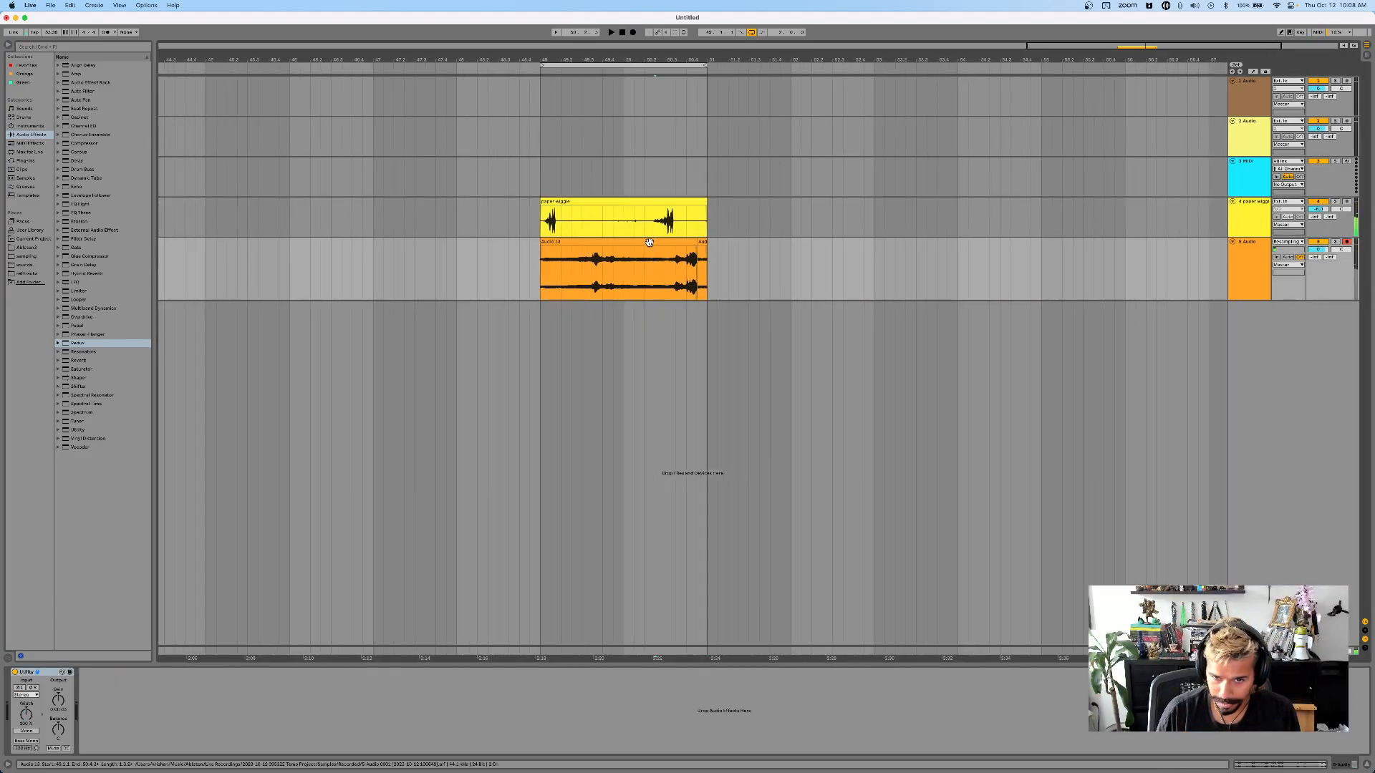
key(minus)
key(minus)
click(859, 241)
double_click(859, 240)
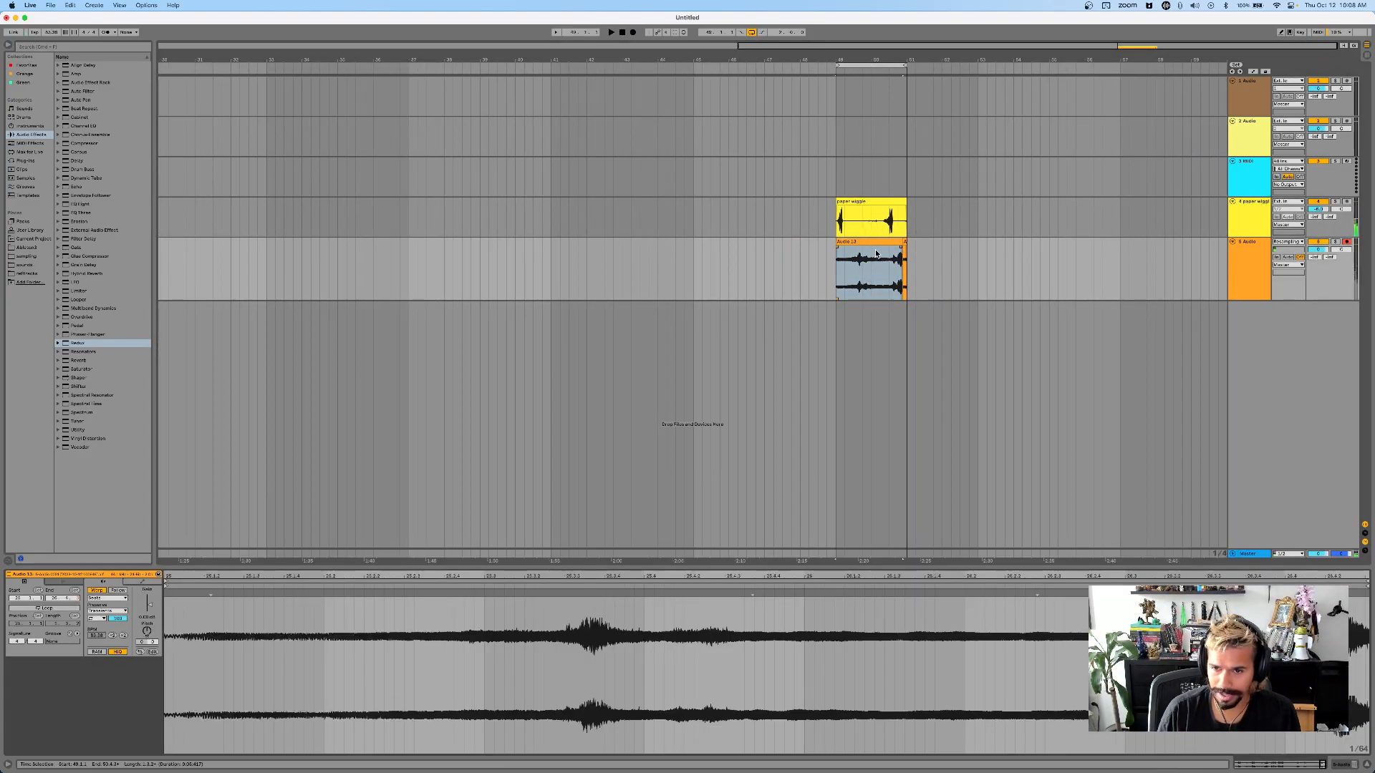
mouse_move(836, 247)
mouse_down()
mouse_move(672, 252)
mouse_move(832, 251)
mouse_up()
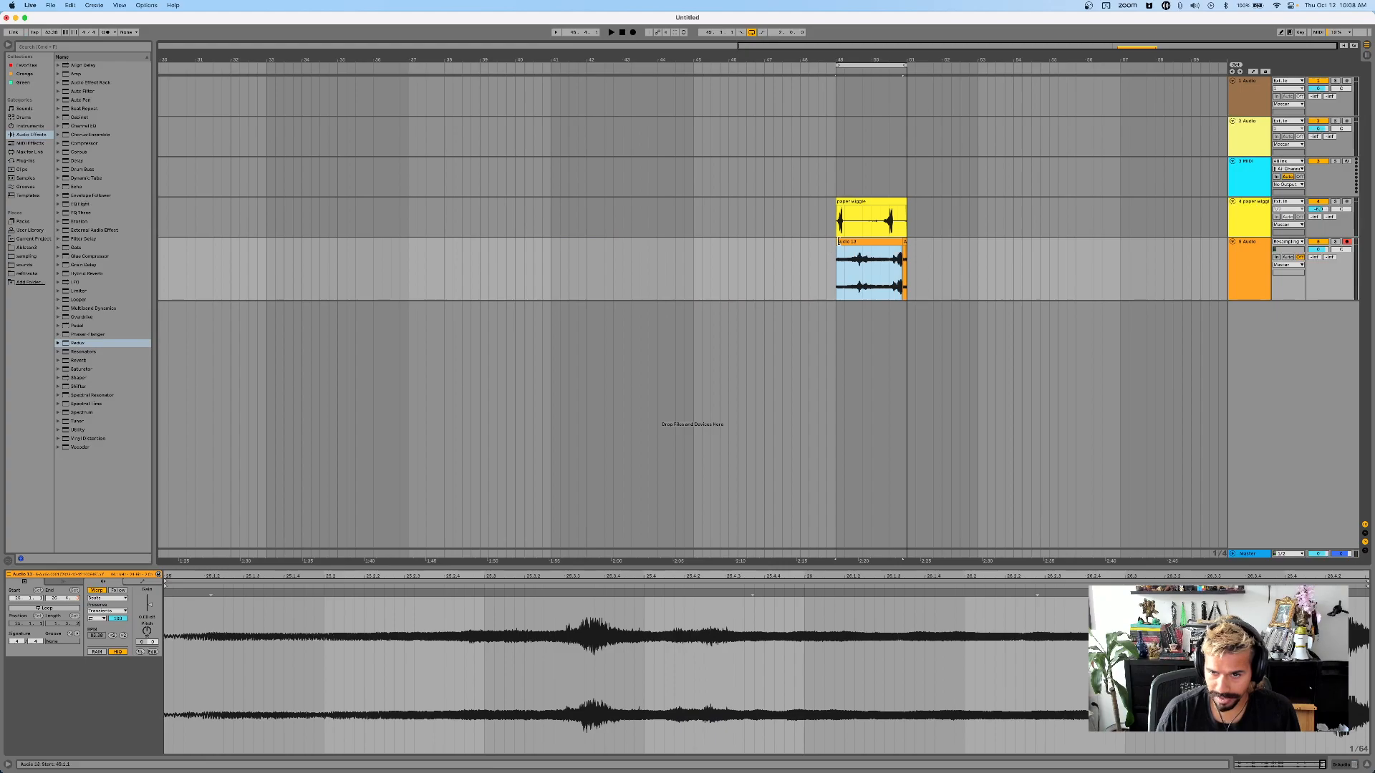
drag(836, 250, 231, 251)
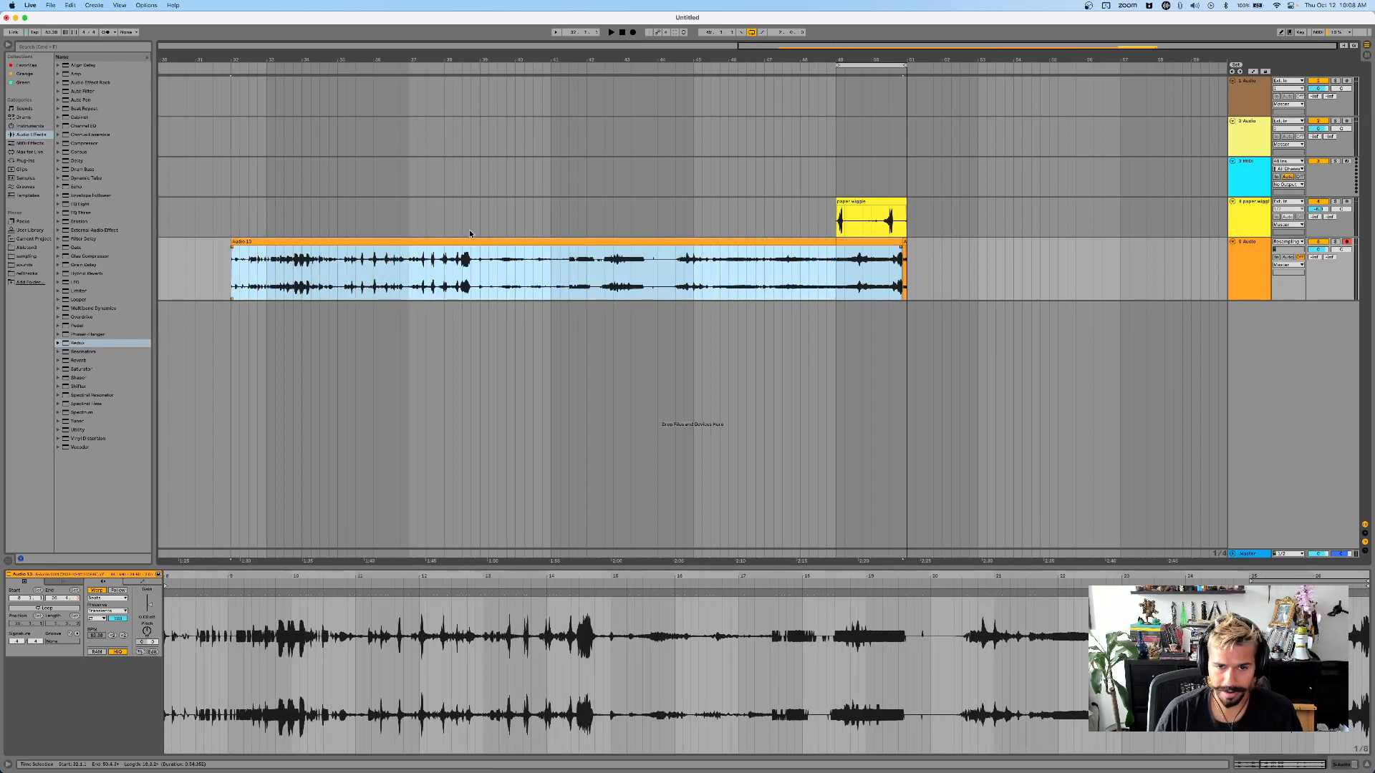
- Move the recorded clip to start at bar 13 with the loop around it, and delete the leftover fragment below the paper wiggle clip
key(minus)
drag(722, 240, 594, 241)
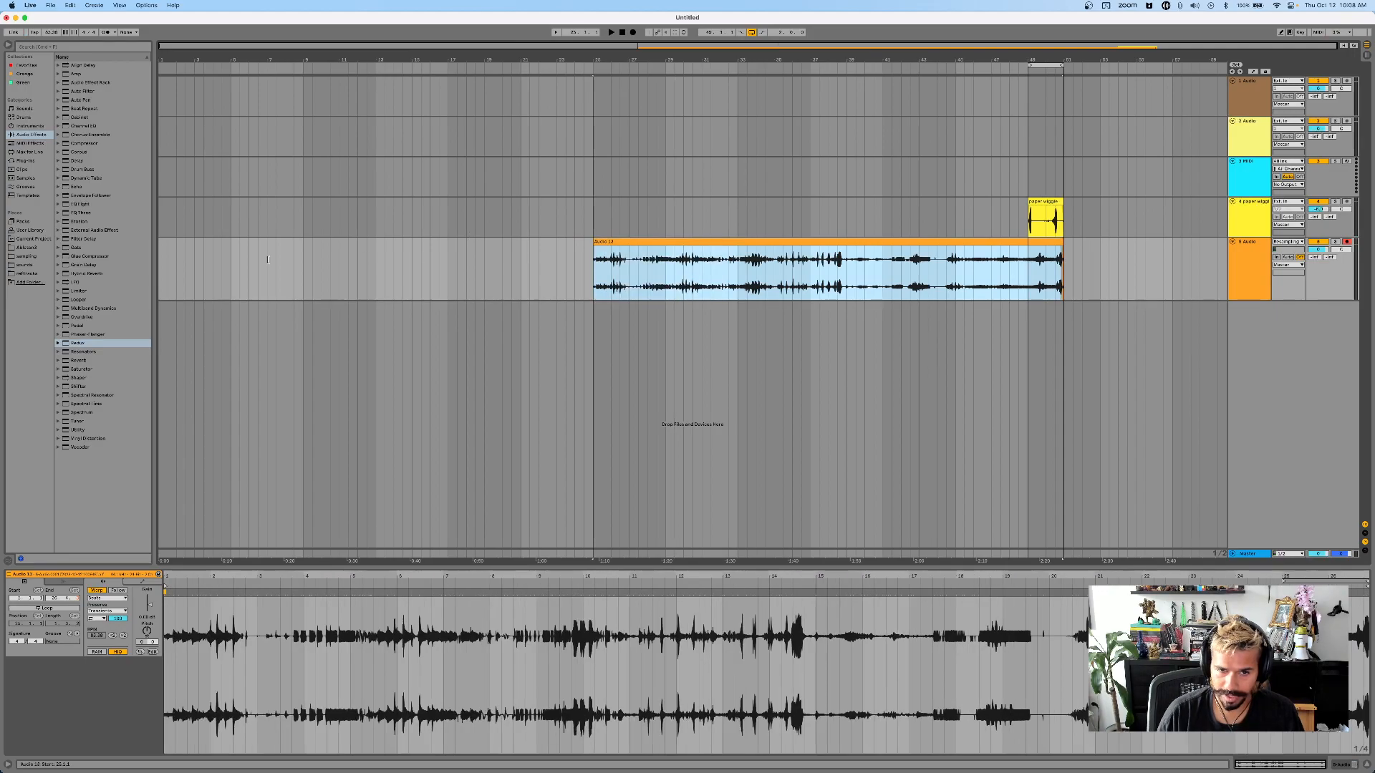
drag(695, 241, 443, 261)
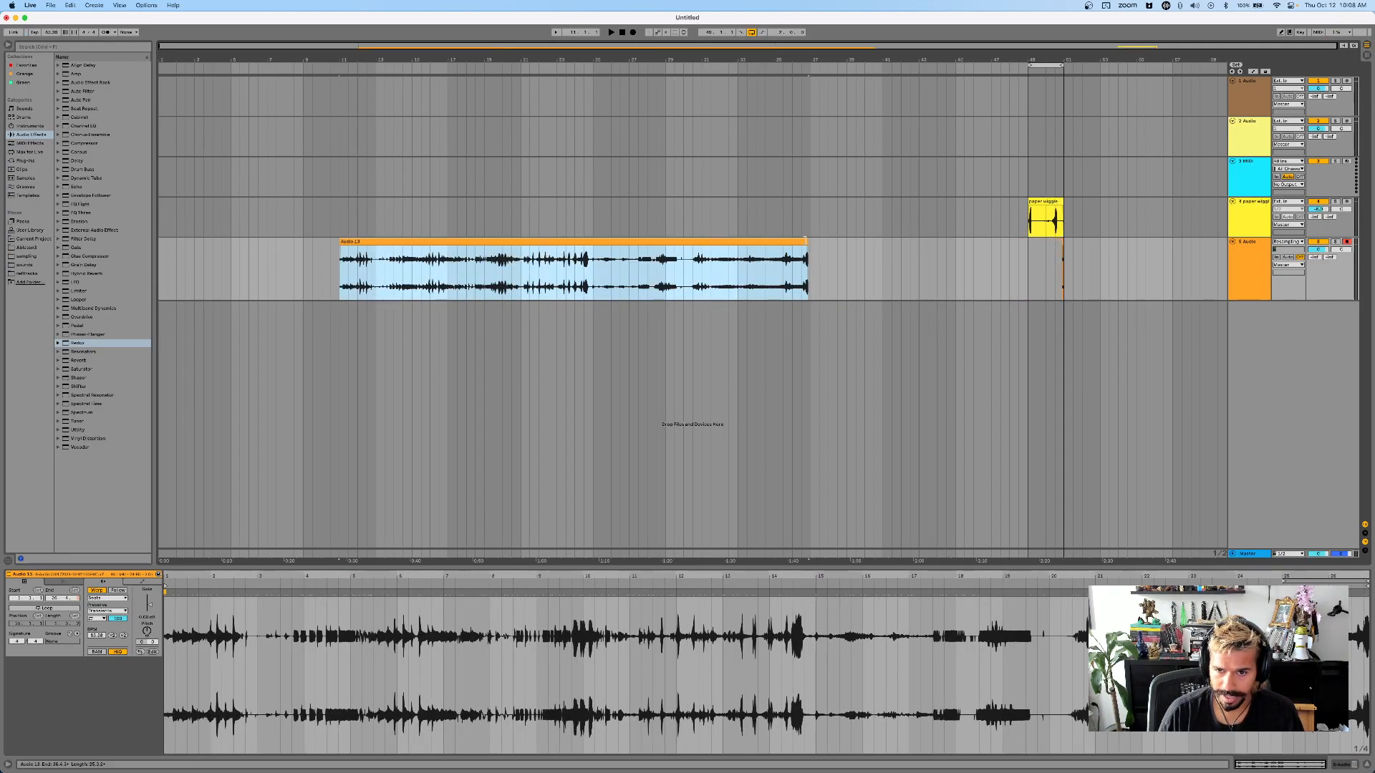
drag(1061, 262, 1142, 260)
click(845, 265)
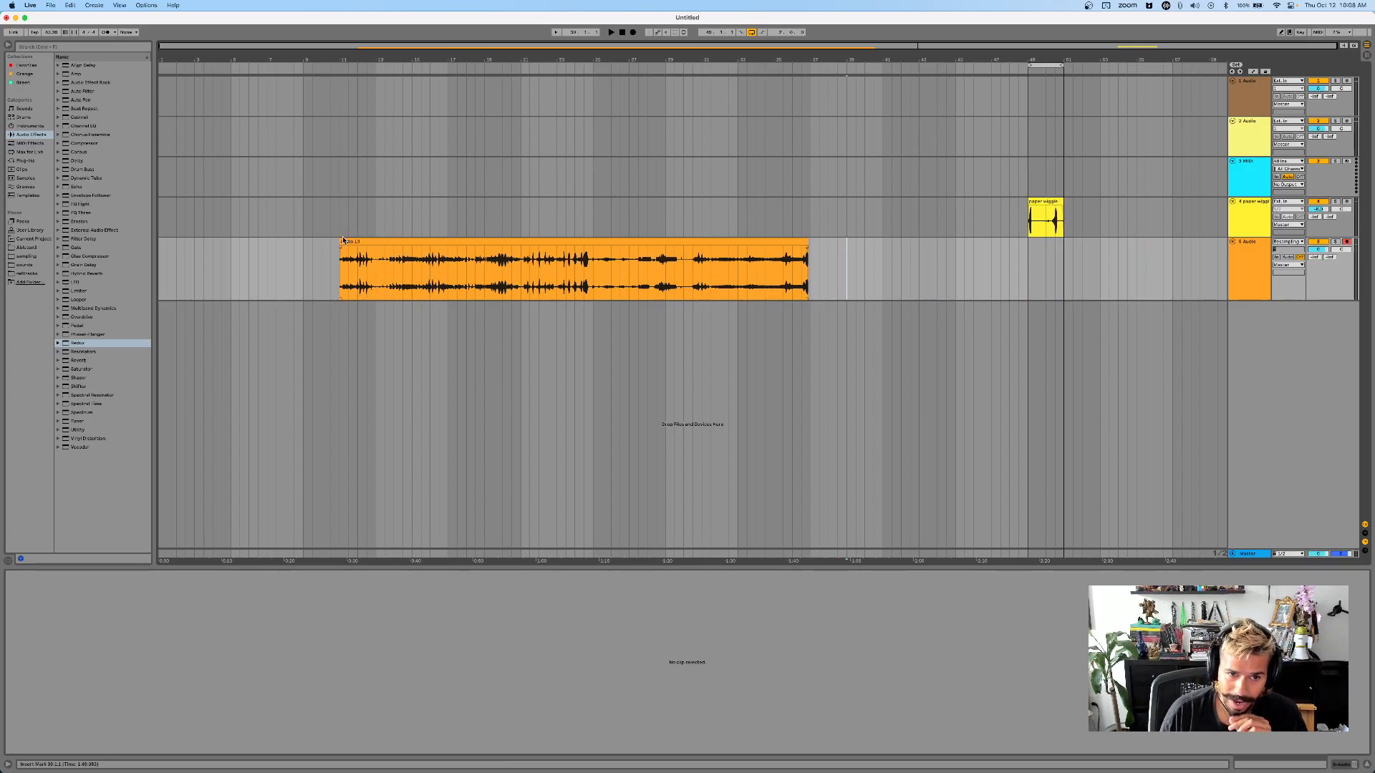
drag(347, 239, 407, 238)
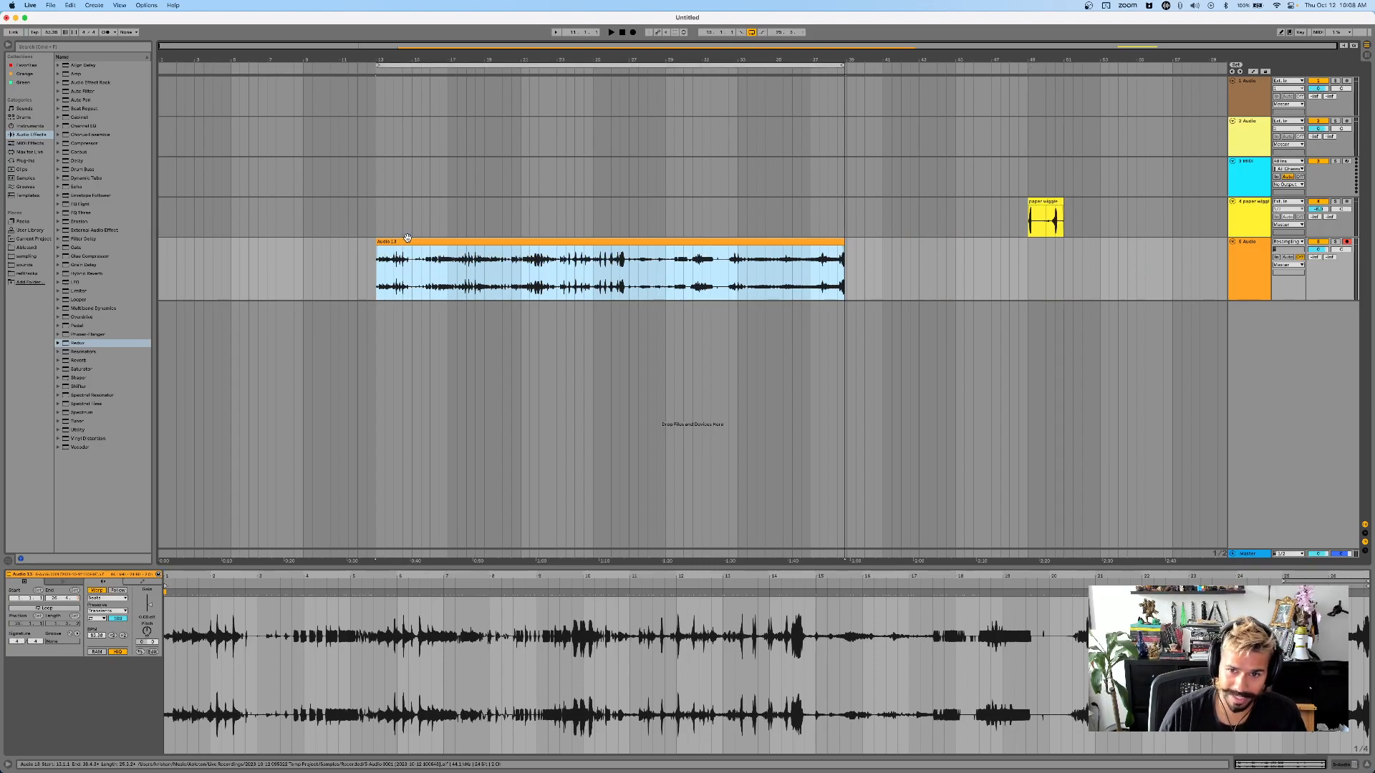
- Add Echo and Amp after the Utility on the track holding the recorded clip
click(1250, 274)
click(1251, 274)
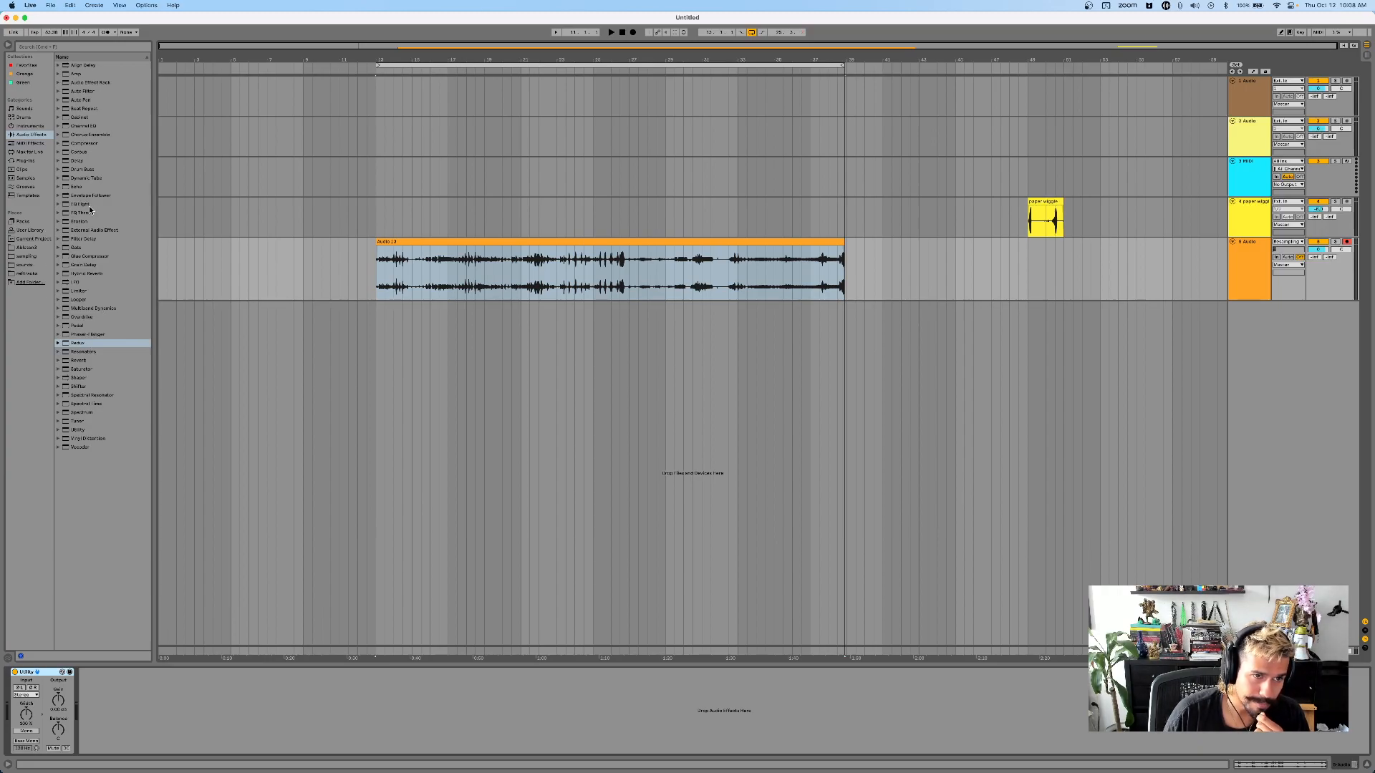
drag(77, 191, 215, 302)
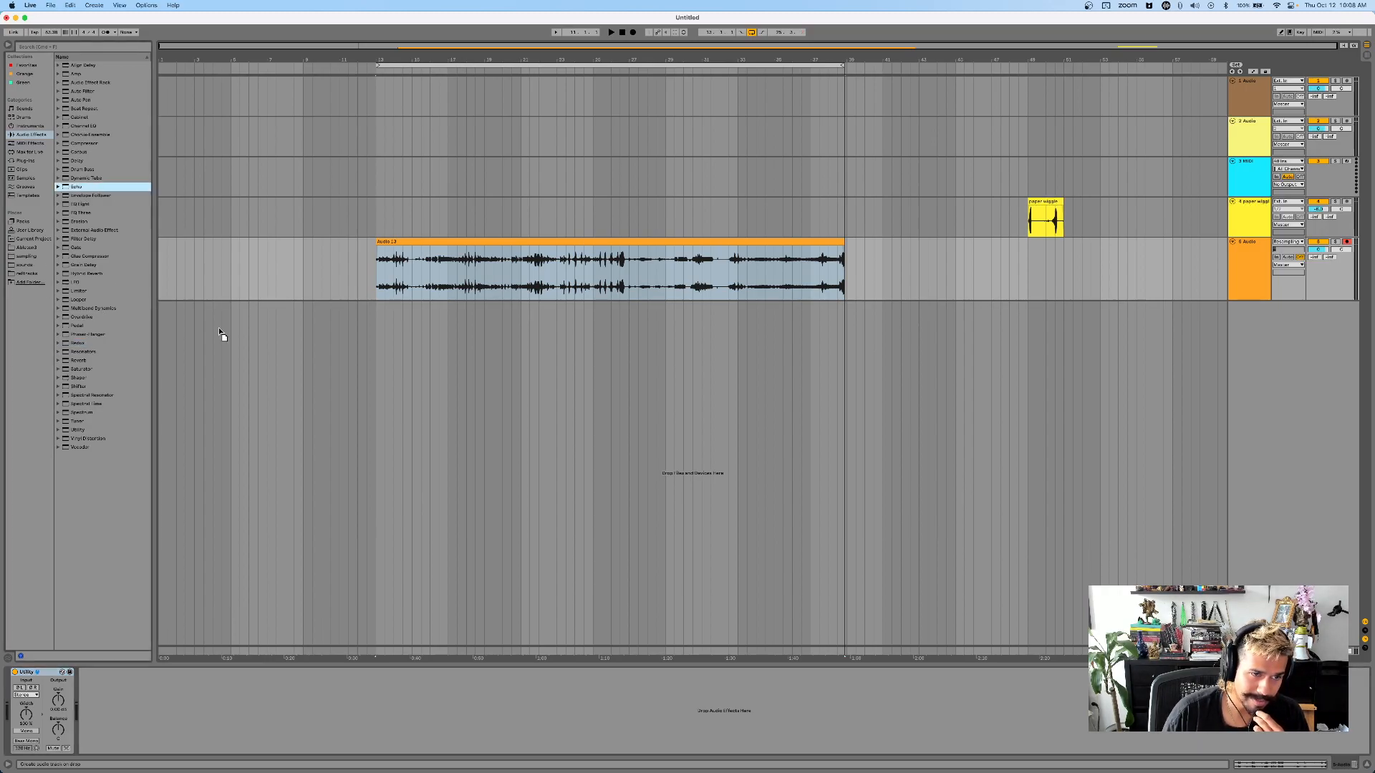
drag(158, 628, 157, 708)
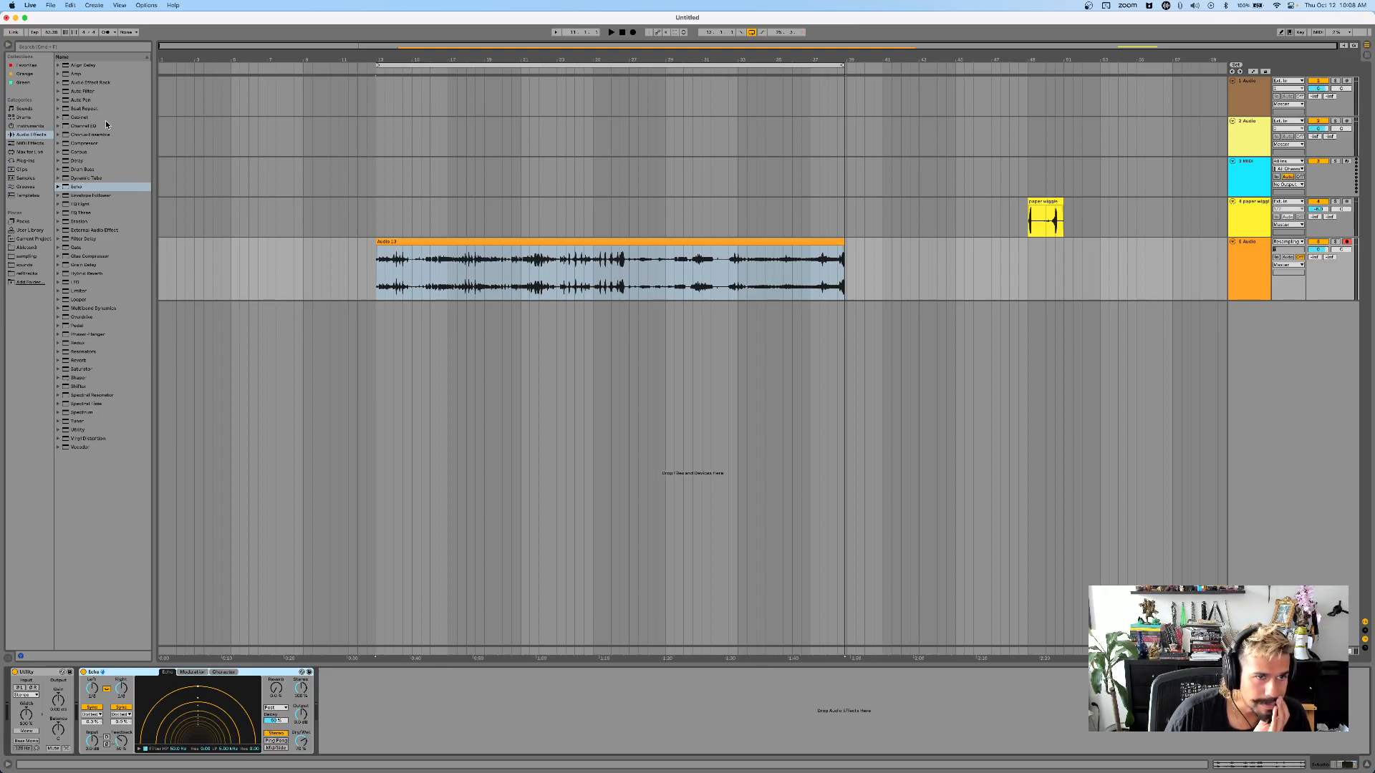
drag(77, 75, 374, 709)
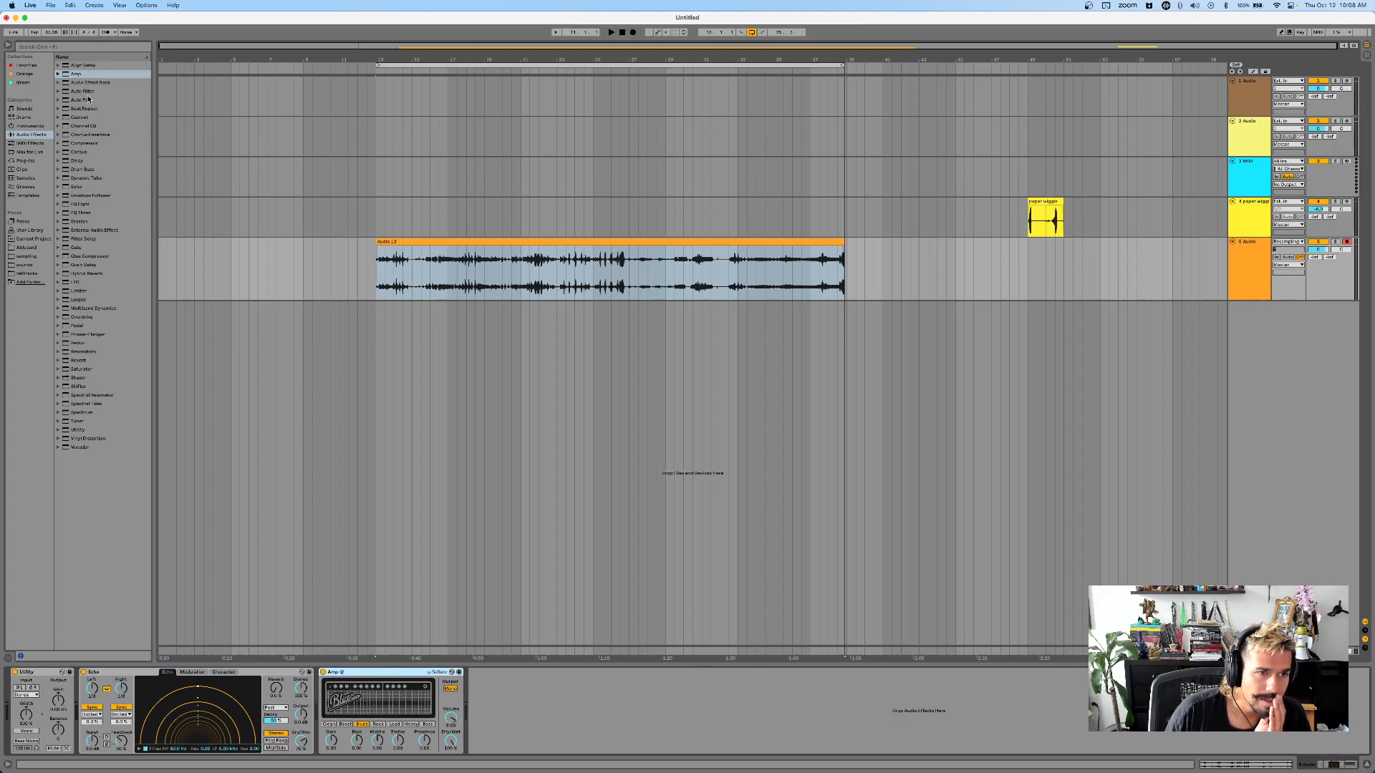
- Add Chorus-Ensemble and Corpus after the Amp on the recorded track
click(81, 135)
drag(483, 707, 484, 709)
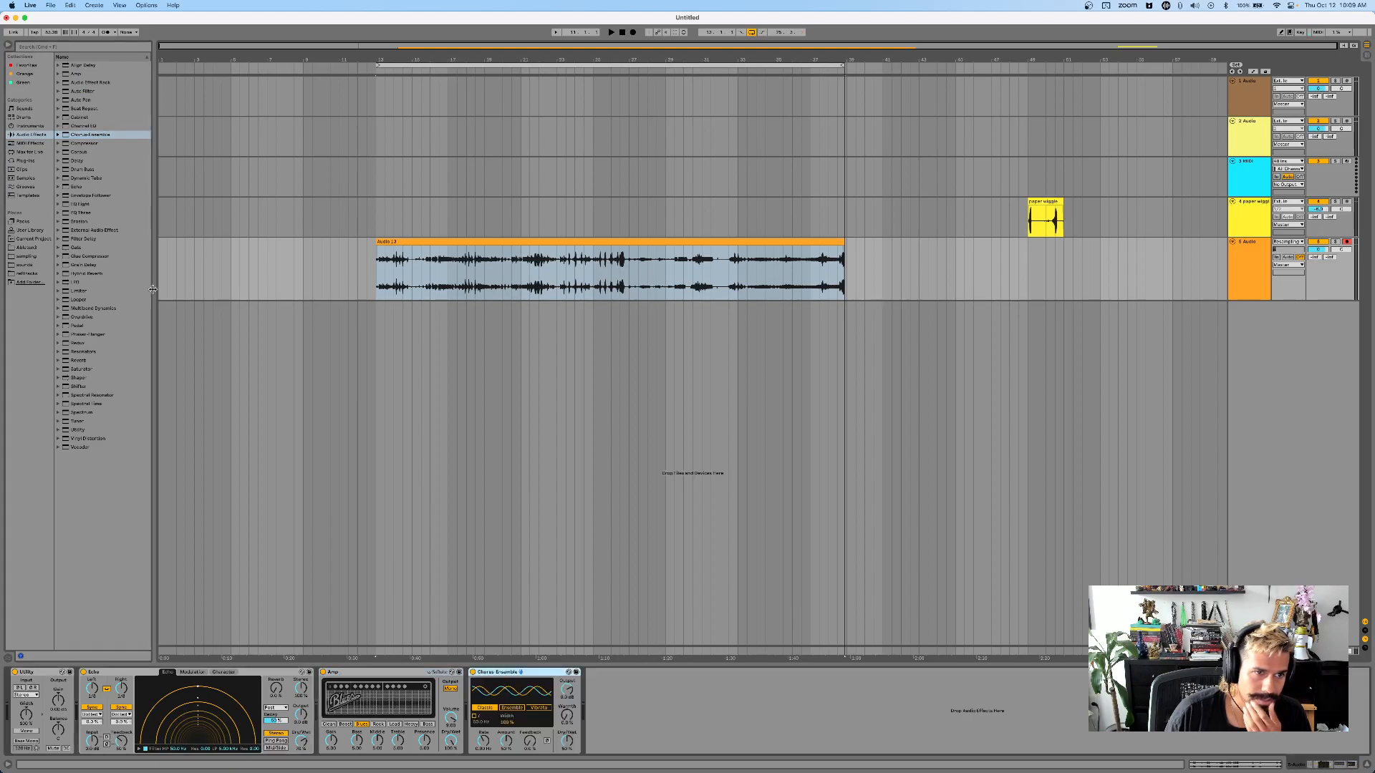
click(79, 152)
mouse_move(736, 772)
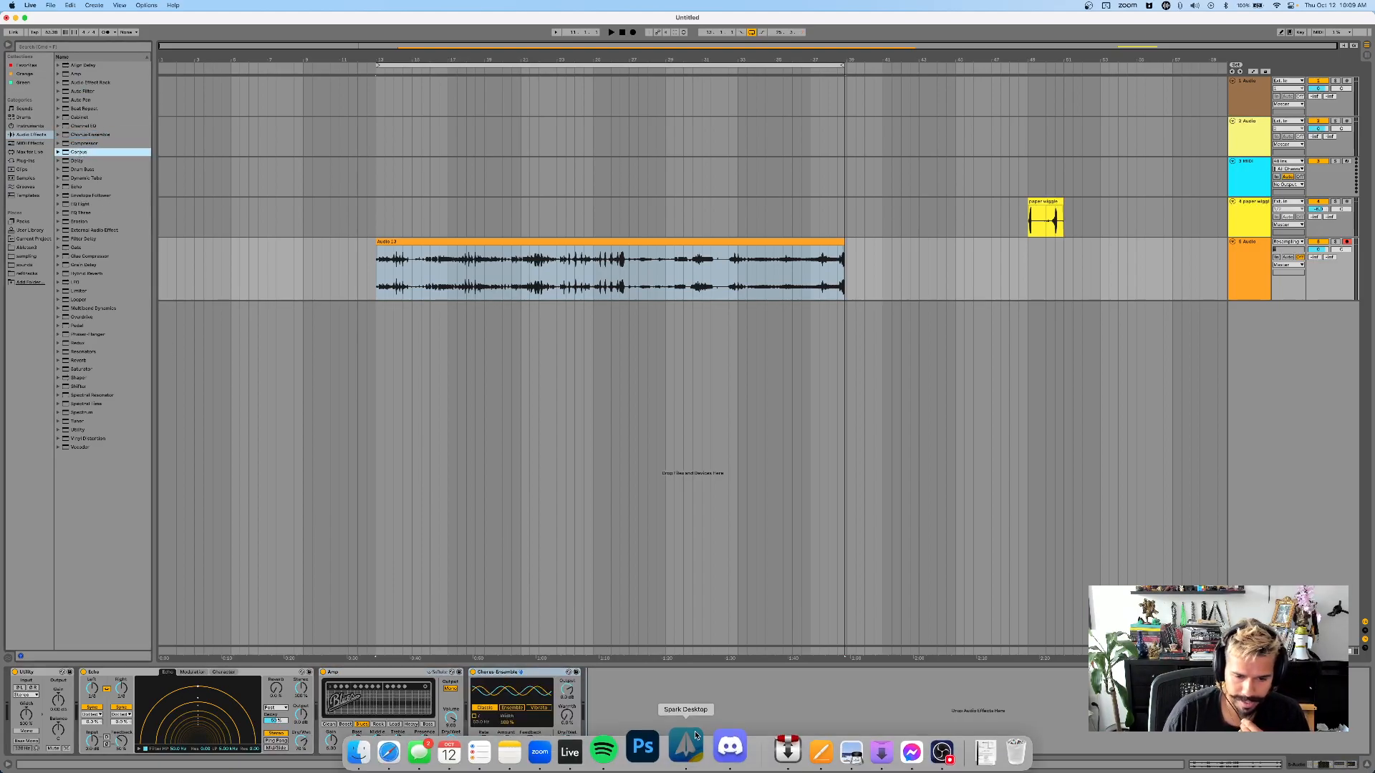
click(685, 753)
click(688, 250)
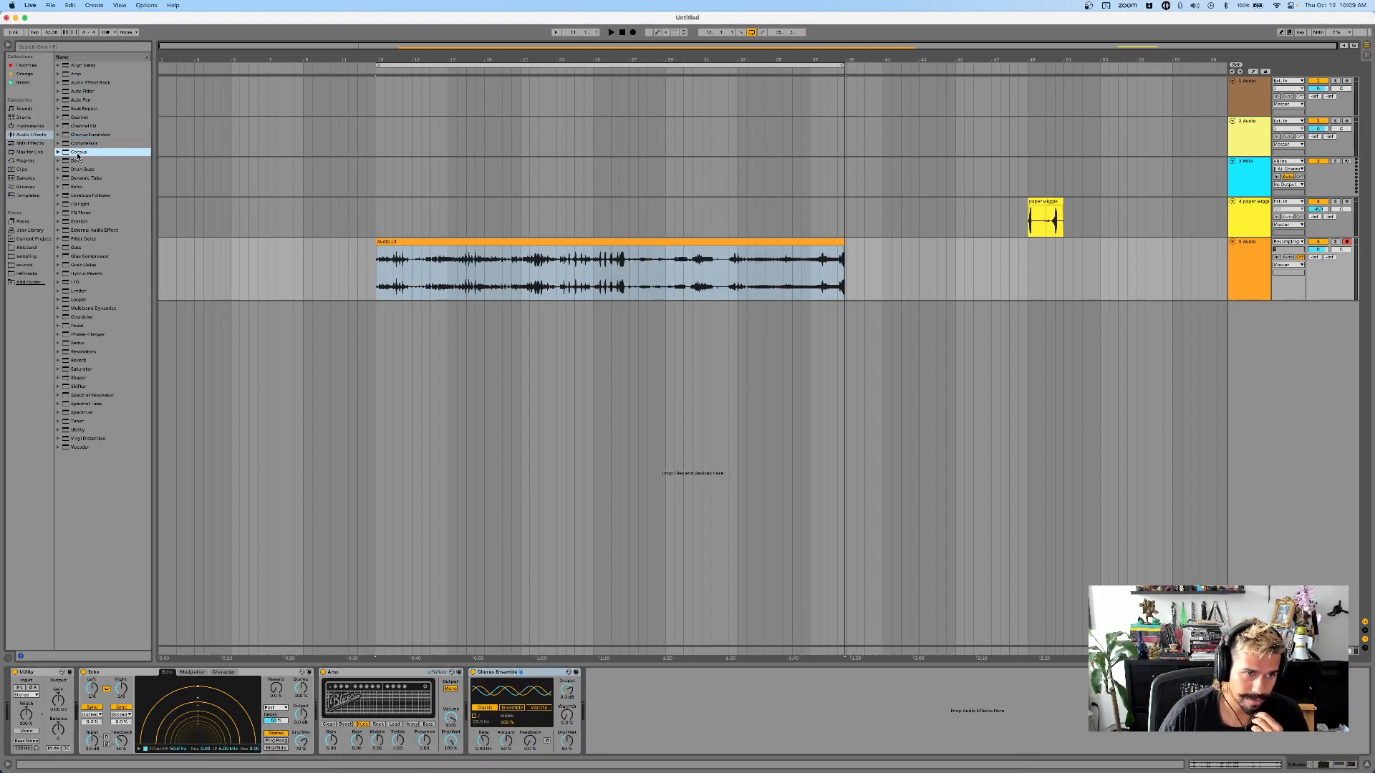
drag(796, 772, 666, 692)
- Group Echo, Amp, Chorus-Ensemble and Corpus into an Audio Effect Rack and show its macro controls
click(103, 673)
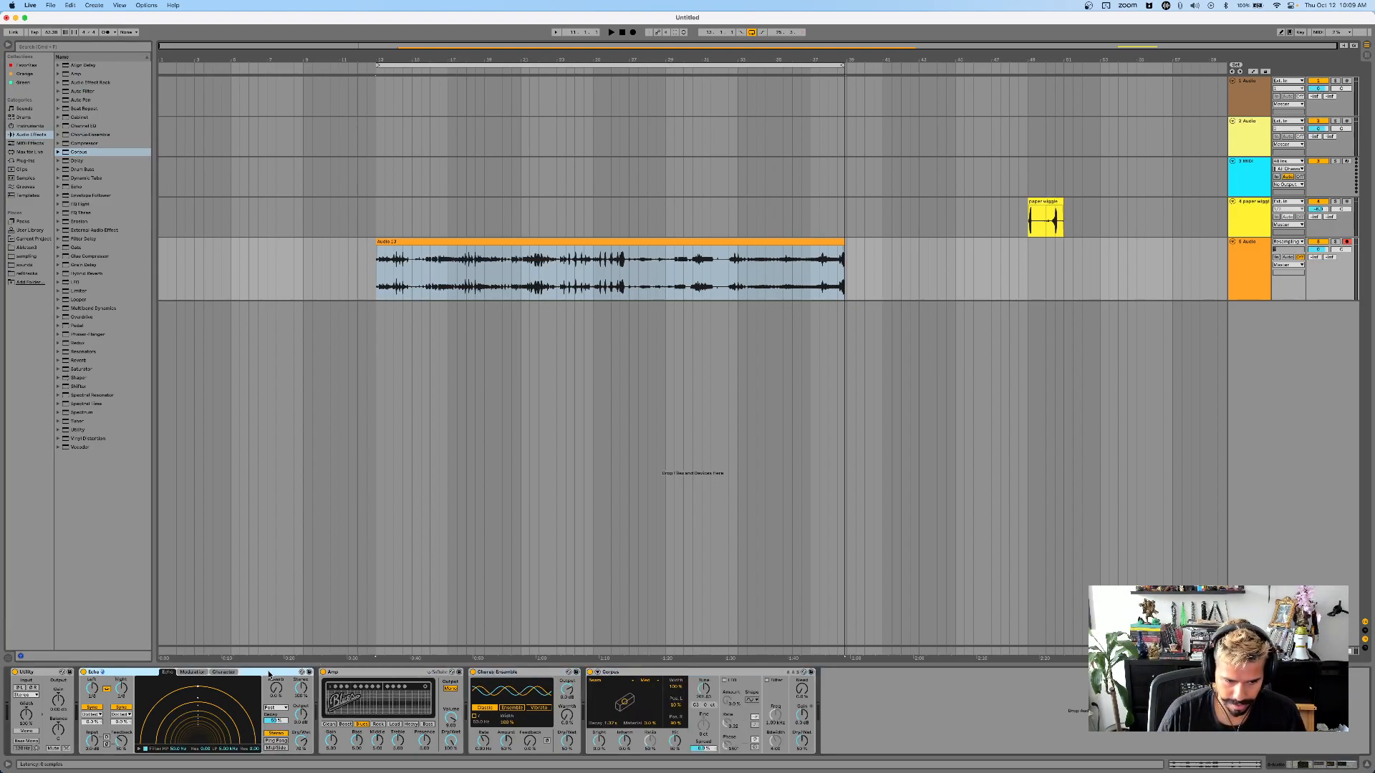
click(635, 673)
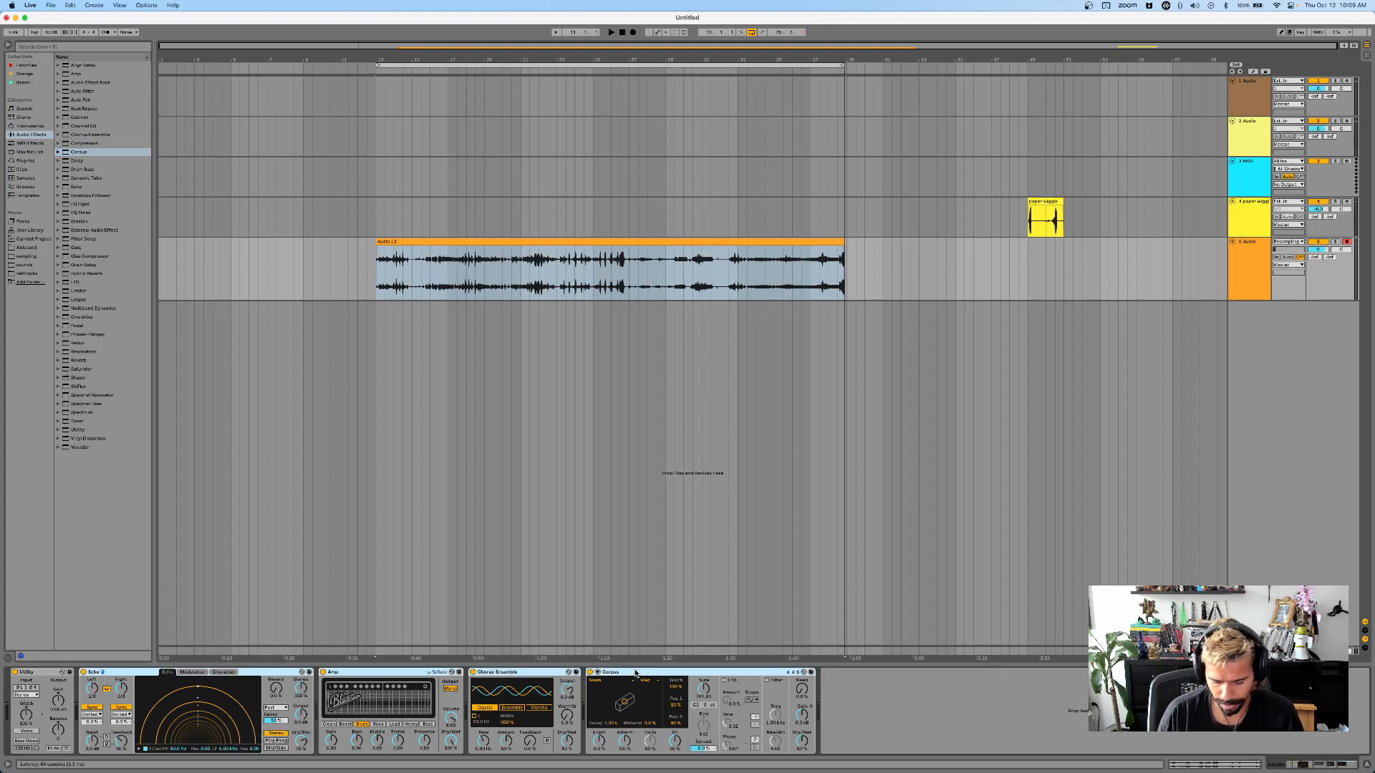
key(super+g)
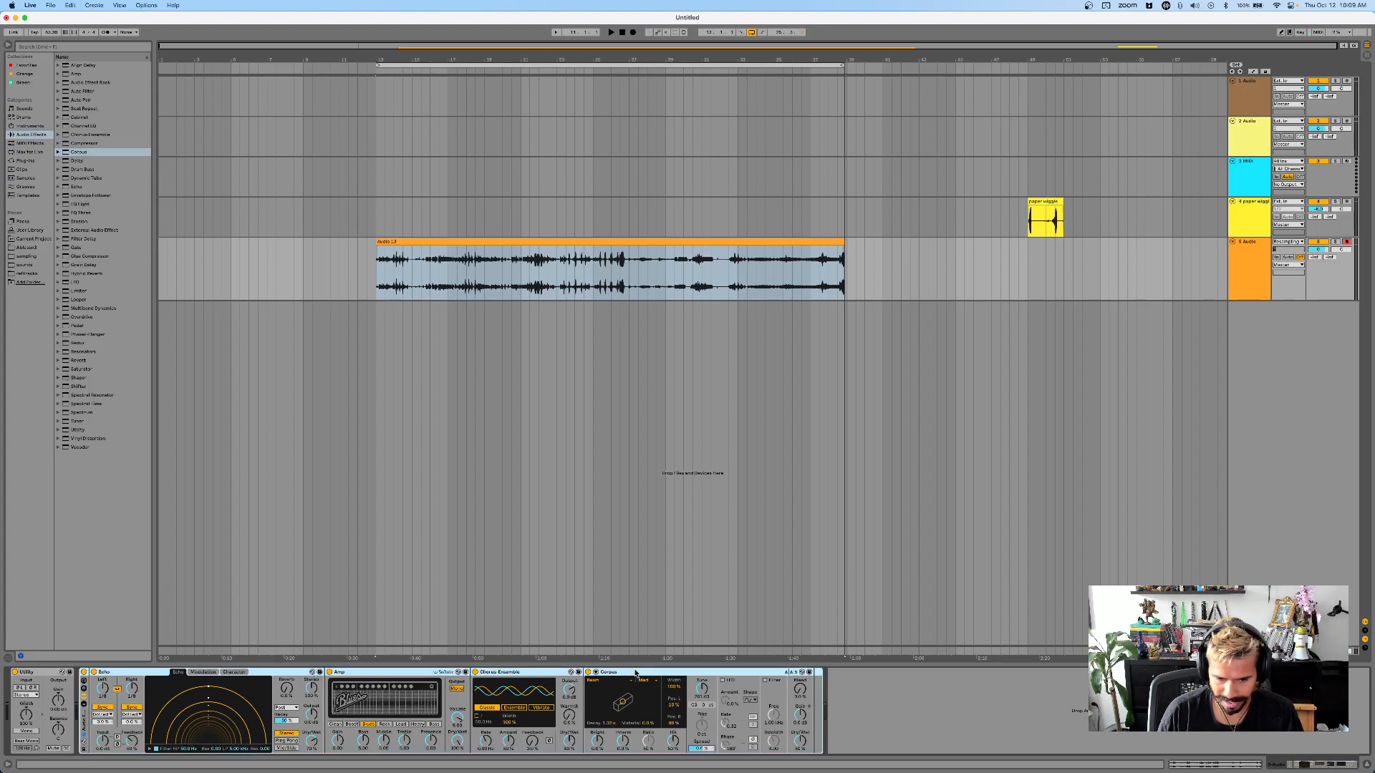
click(85, 684)
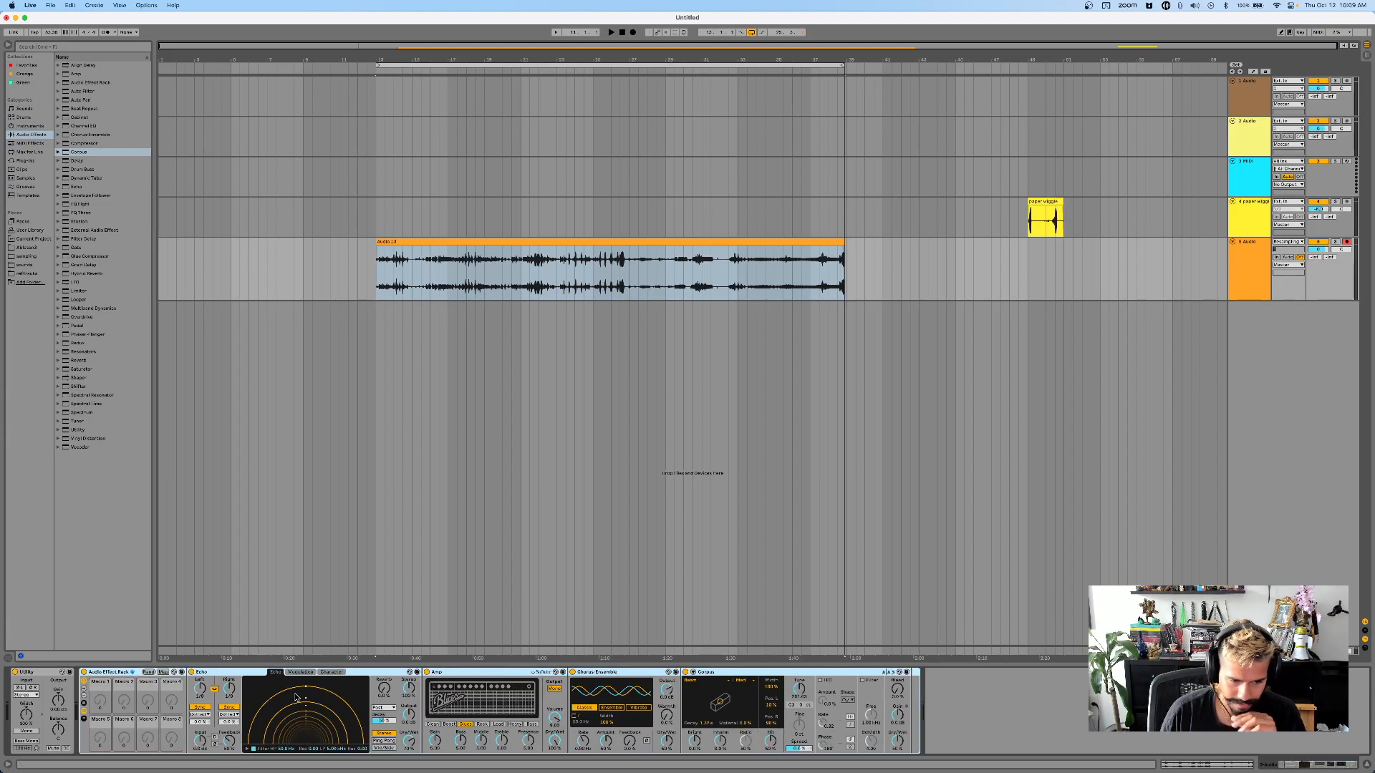
- Map Echo Dry/Wet, Amp Dry/Wet, Chorus-Ensemble Feedback and Corpus Tune to the rack's Macros 1 to 4
right_click(410, 742)
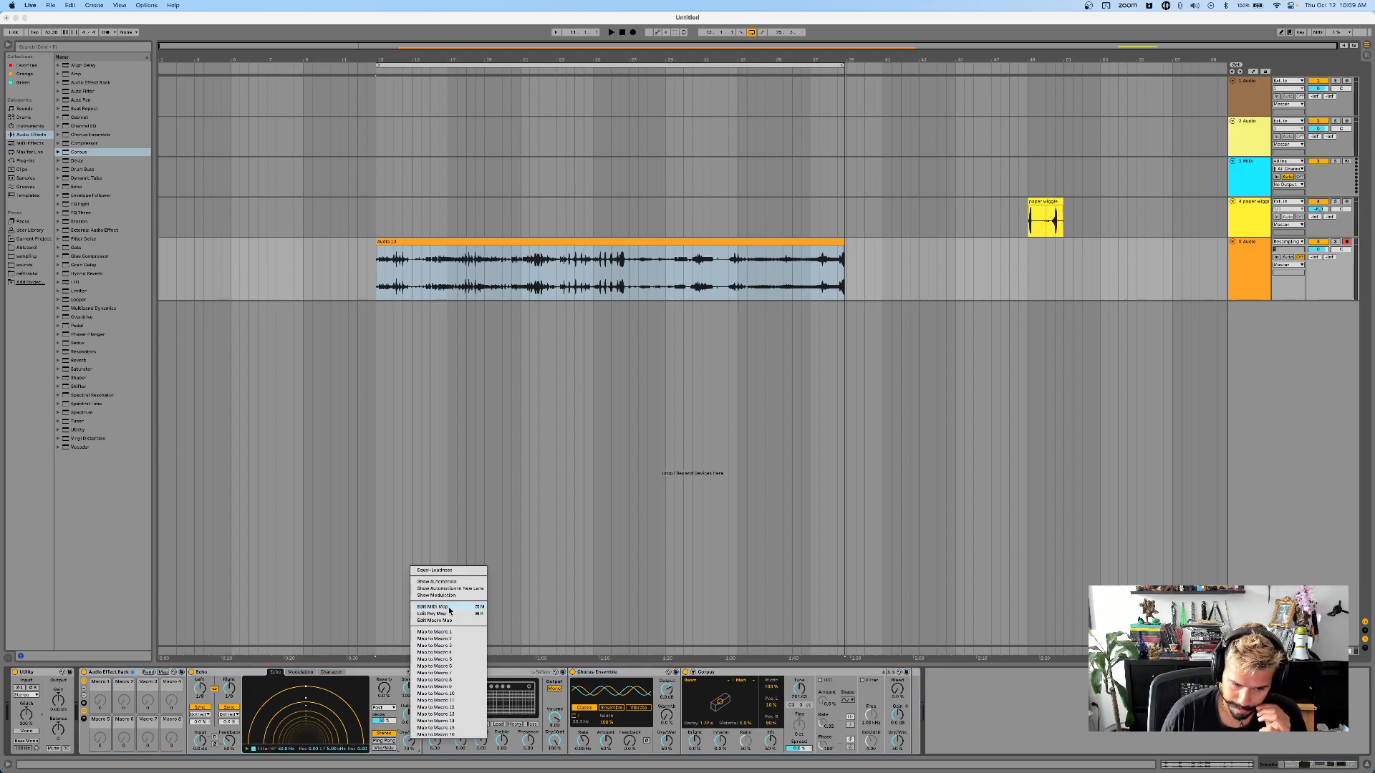
click(445, 632)
right_click(553, 739)
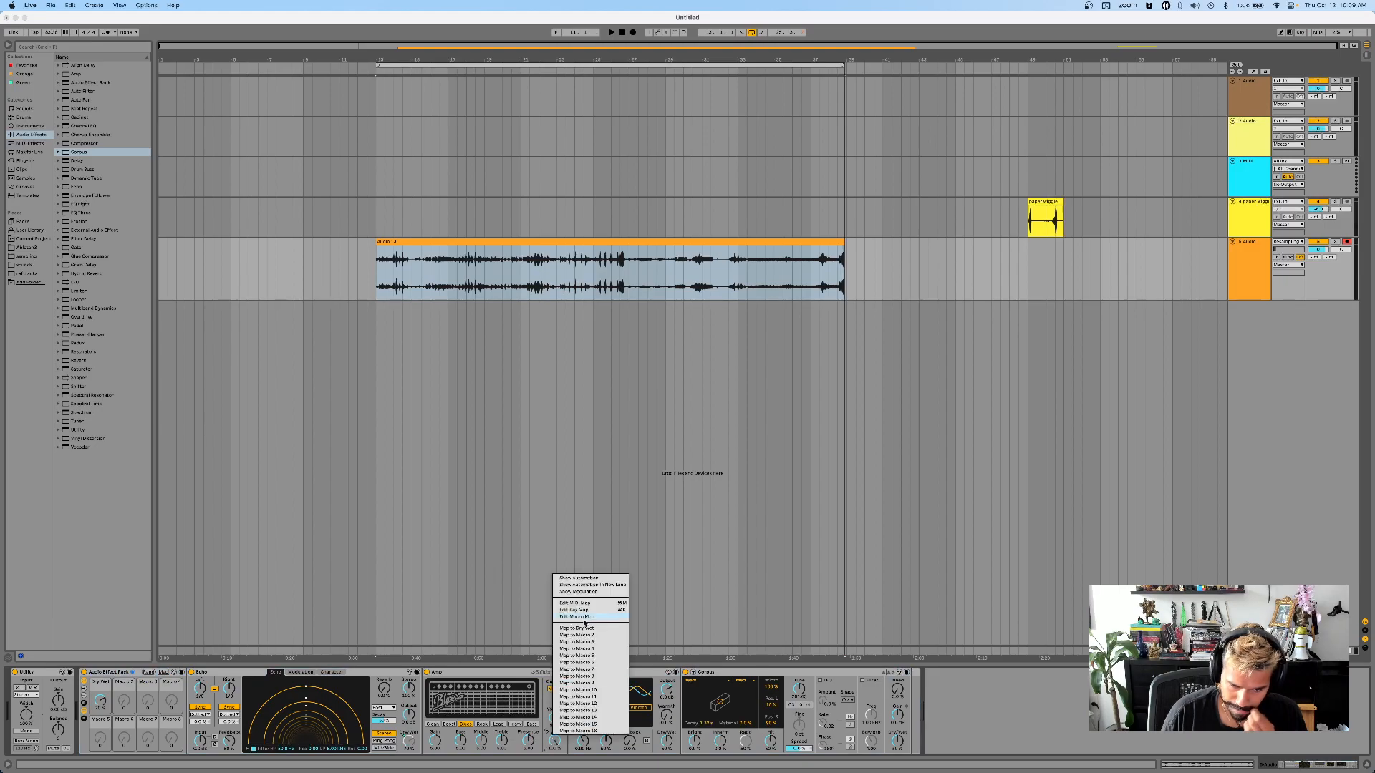
click(591, 636)
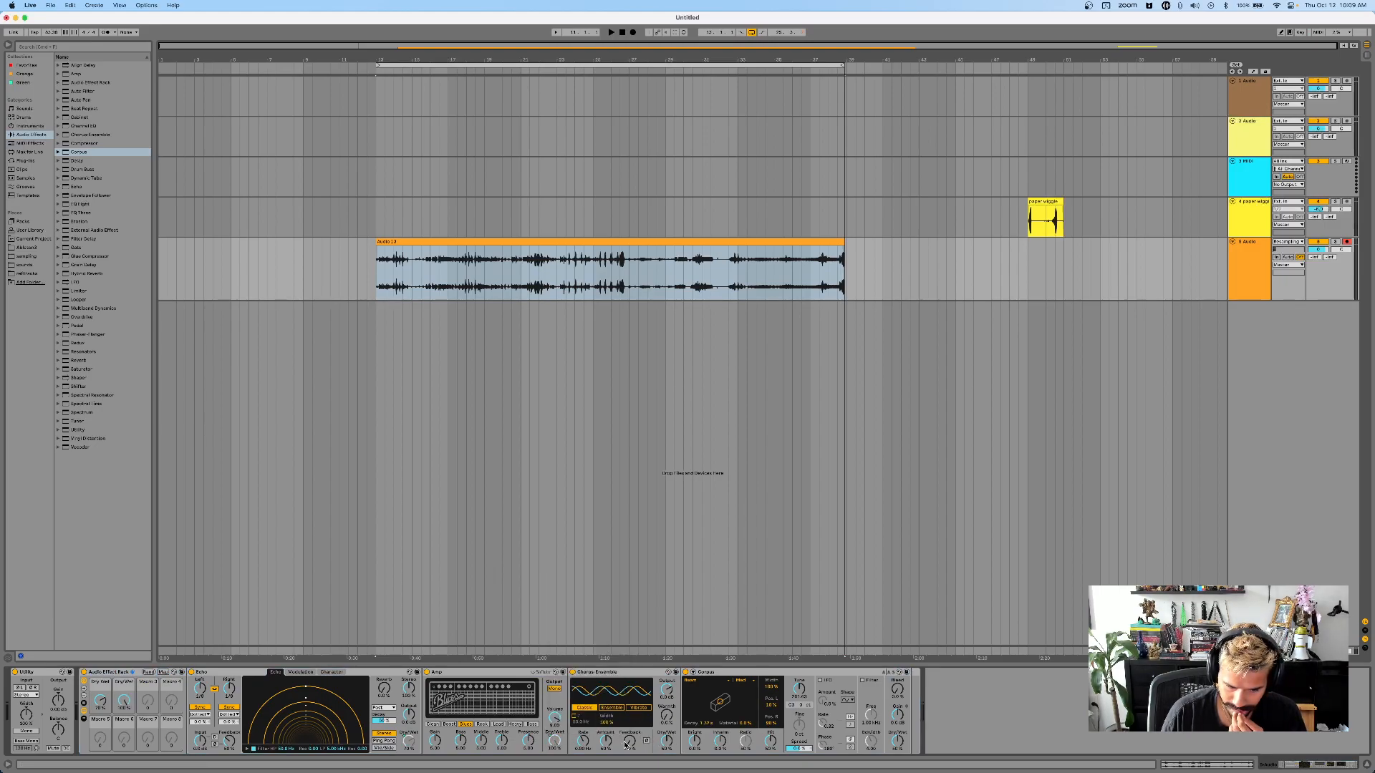
right_click(630, 743)
click(658, 646)
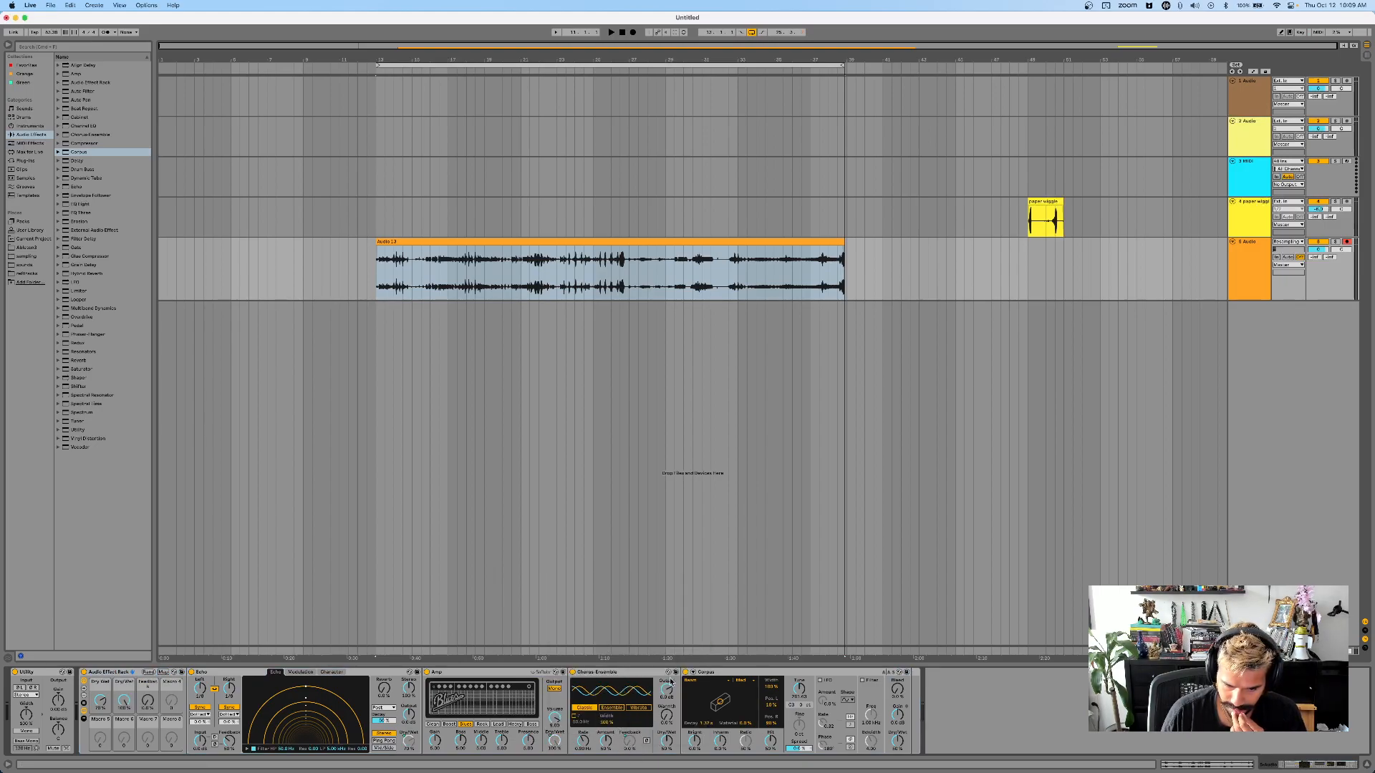
right_click(799, 687)
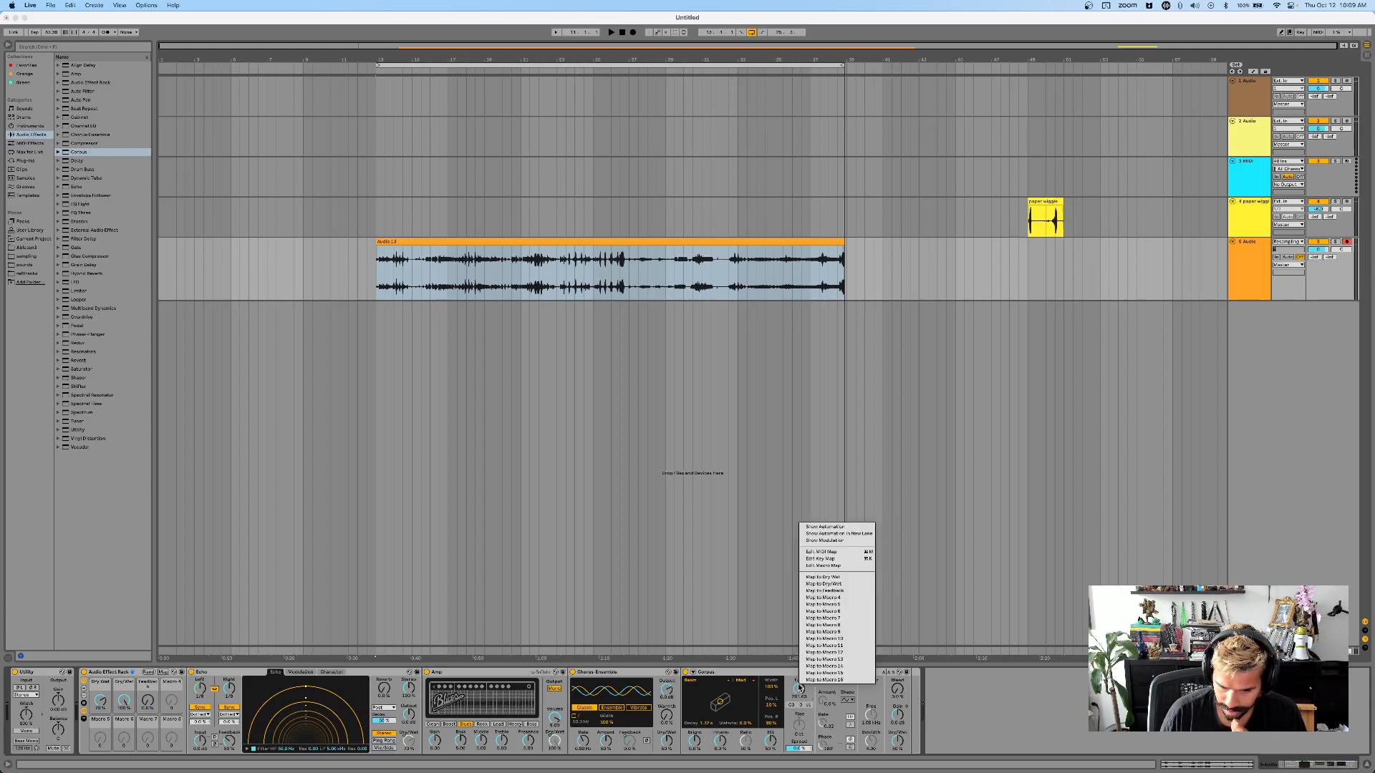
click(847, 598)
- Play the recorded clip from its start and randomize the new rack's macros a few times
click(373, 270)
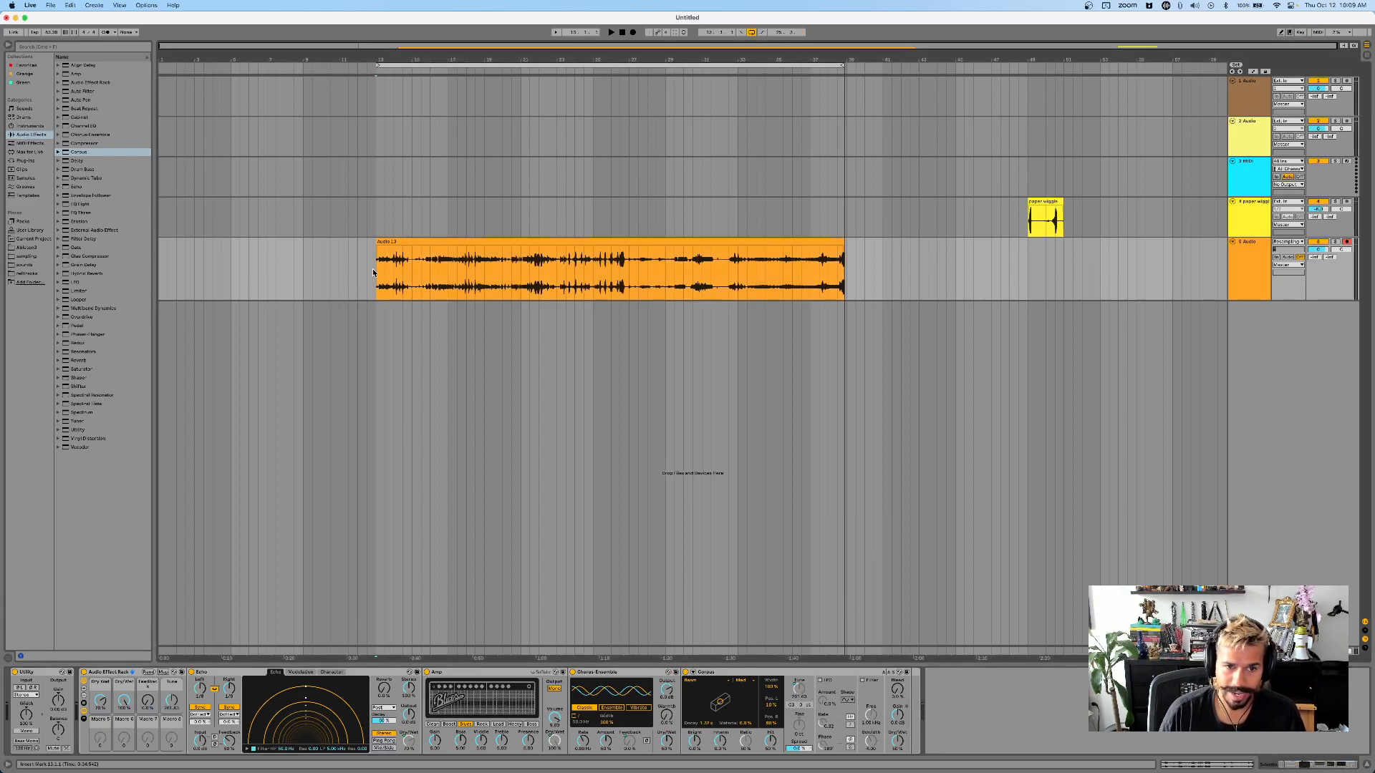
key(space)
click(149, 673)
click(150, 673)
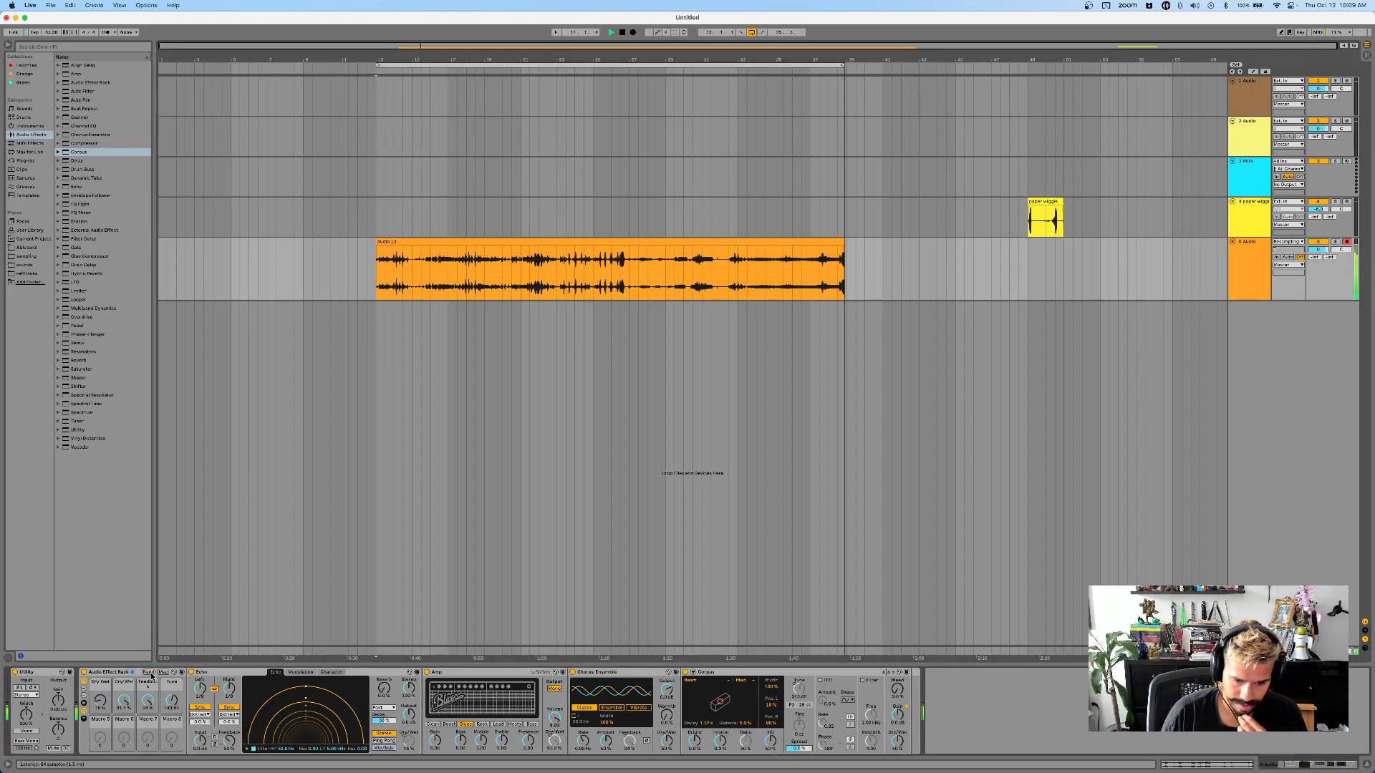
click(150, 673)
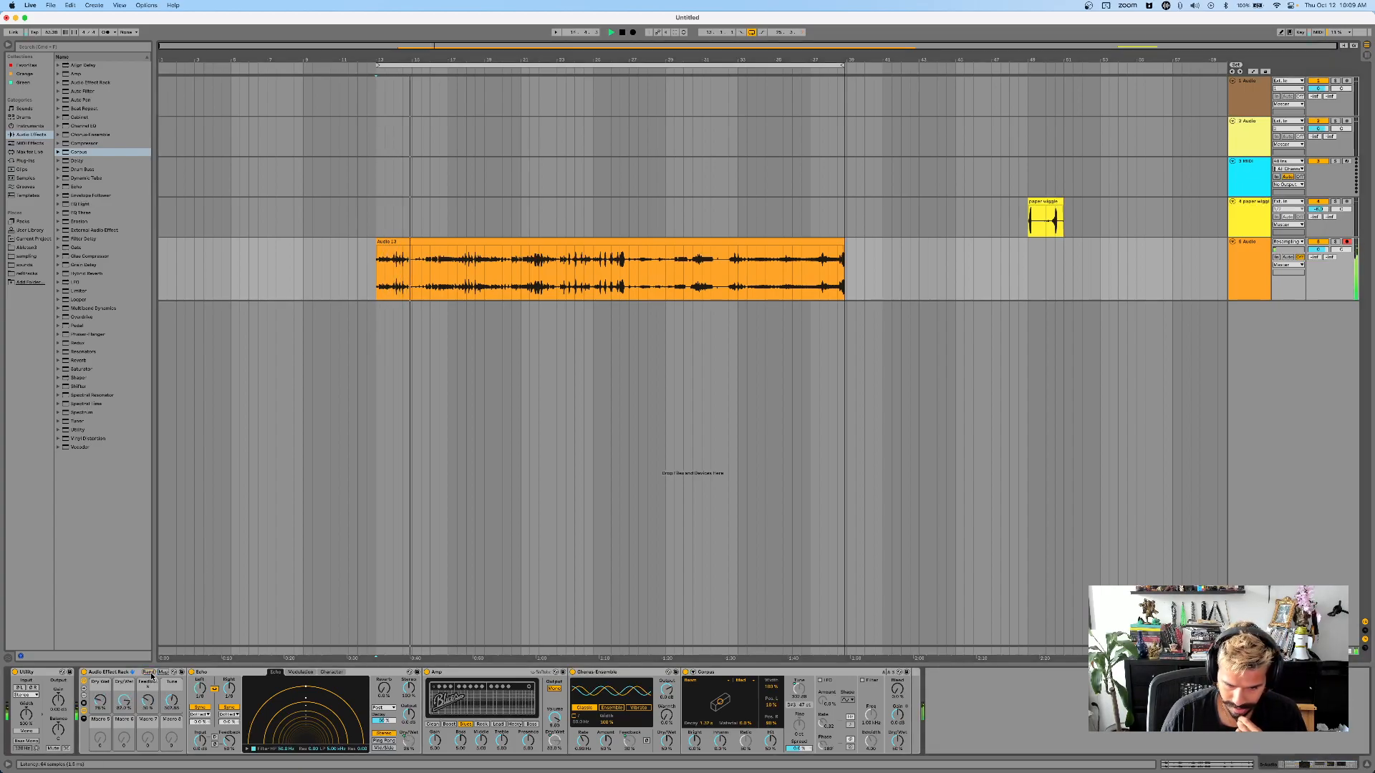
- Set the Corpus resonator type to String, after trying Marimba, and randomize the rack's macros again
click(692, 681)
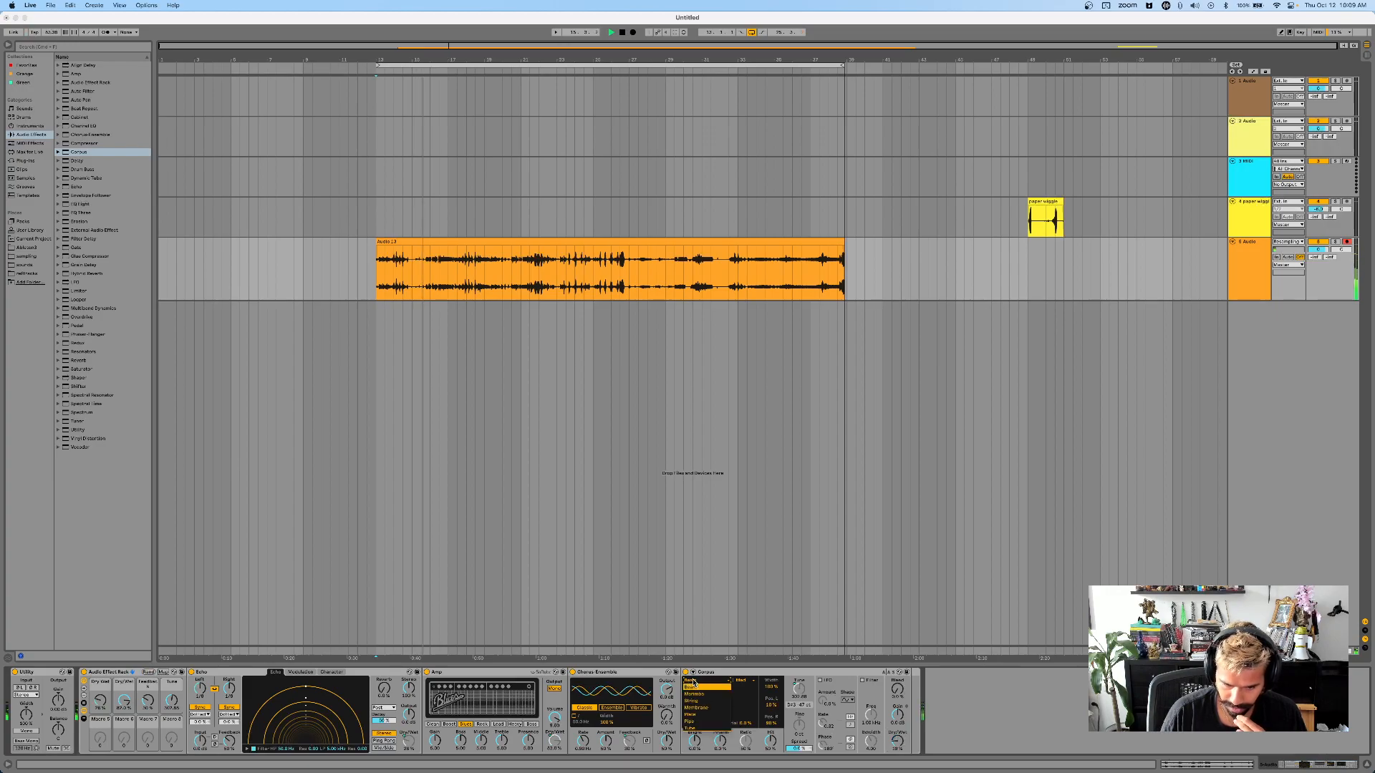
click(709, 695)
click(702, 681)
click(703, 702)
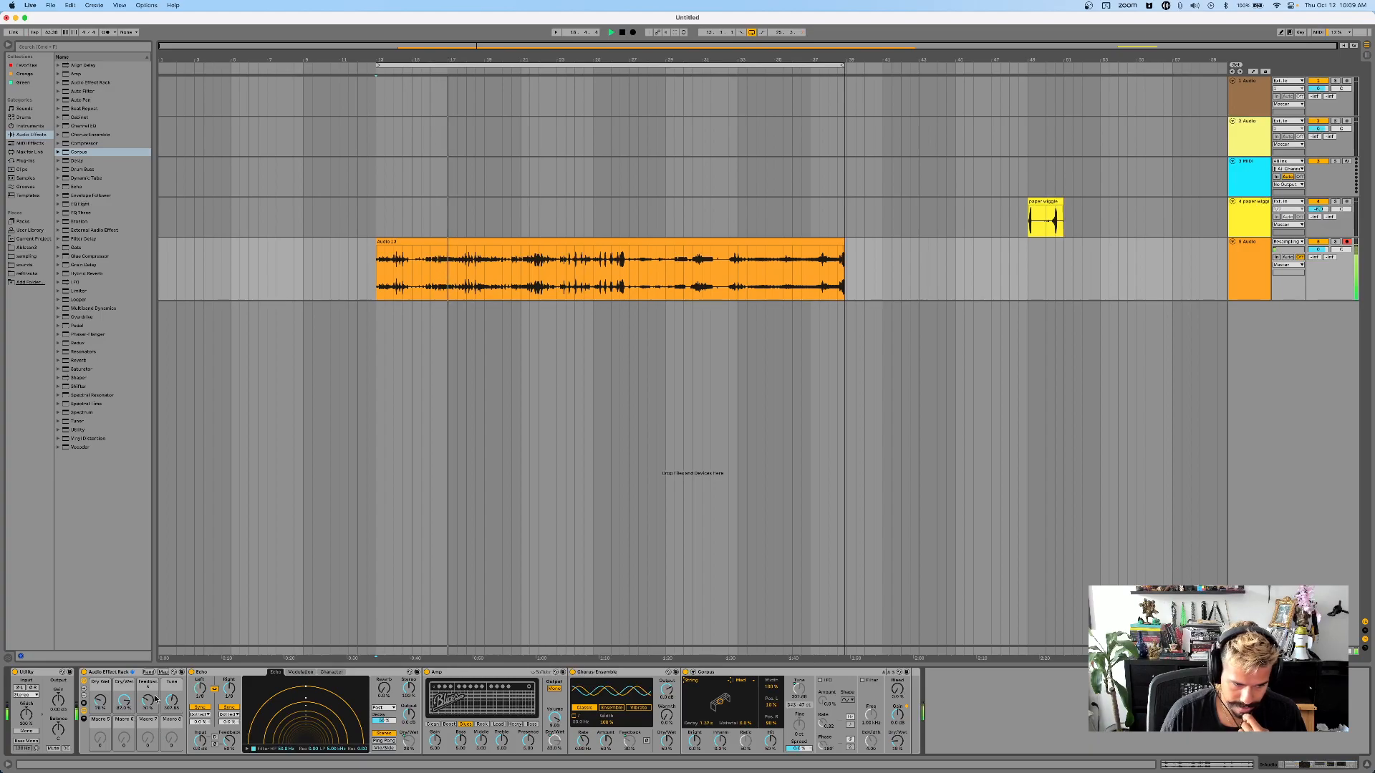
click(148, 672)
click(148, 673)
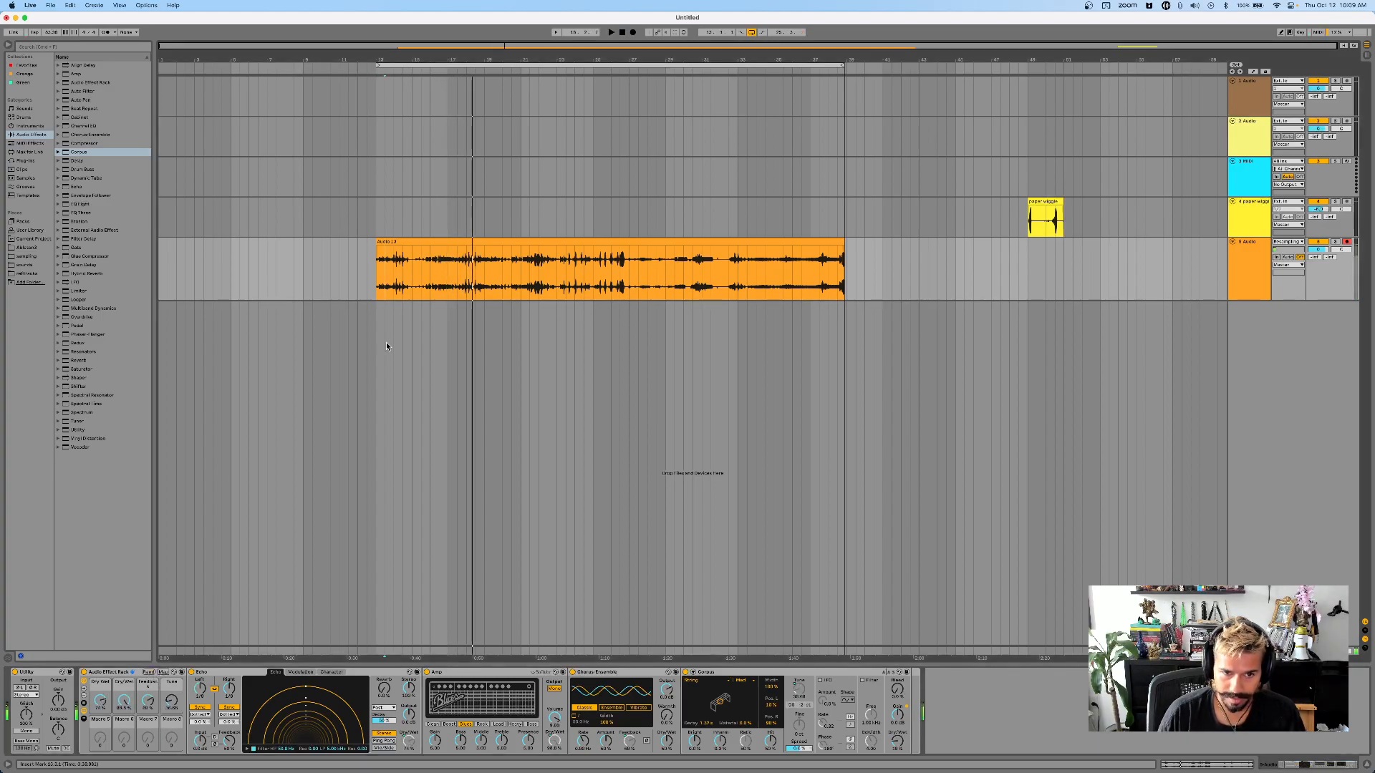
- Add an audio track below the recorded take with its input set to Resampling, and start recording onto it
click(1235, 258)
key(super+t)
click(1288, 305)
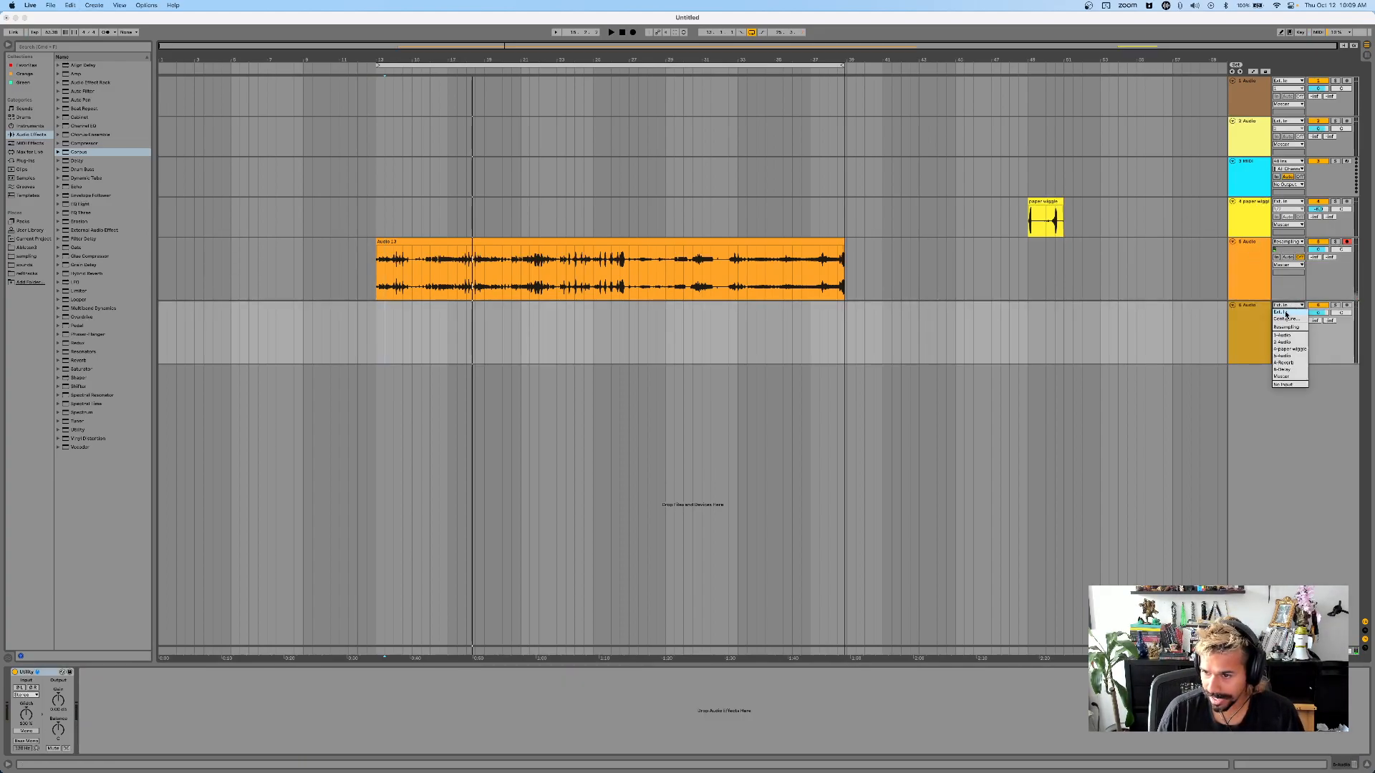
click(1287, 307)
click(1283, 306)
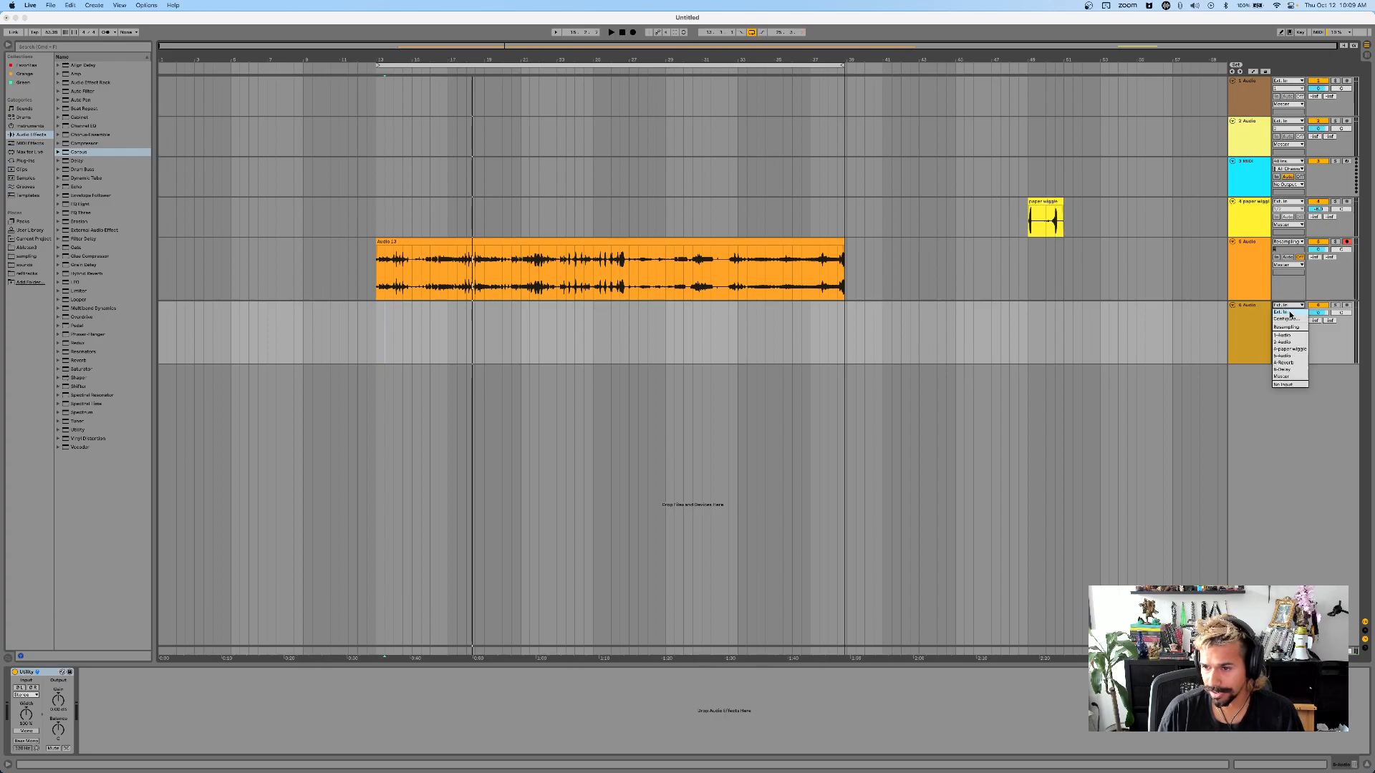
click(1286, 327)
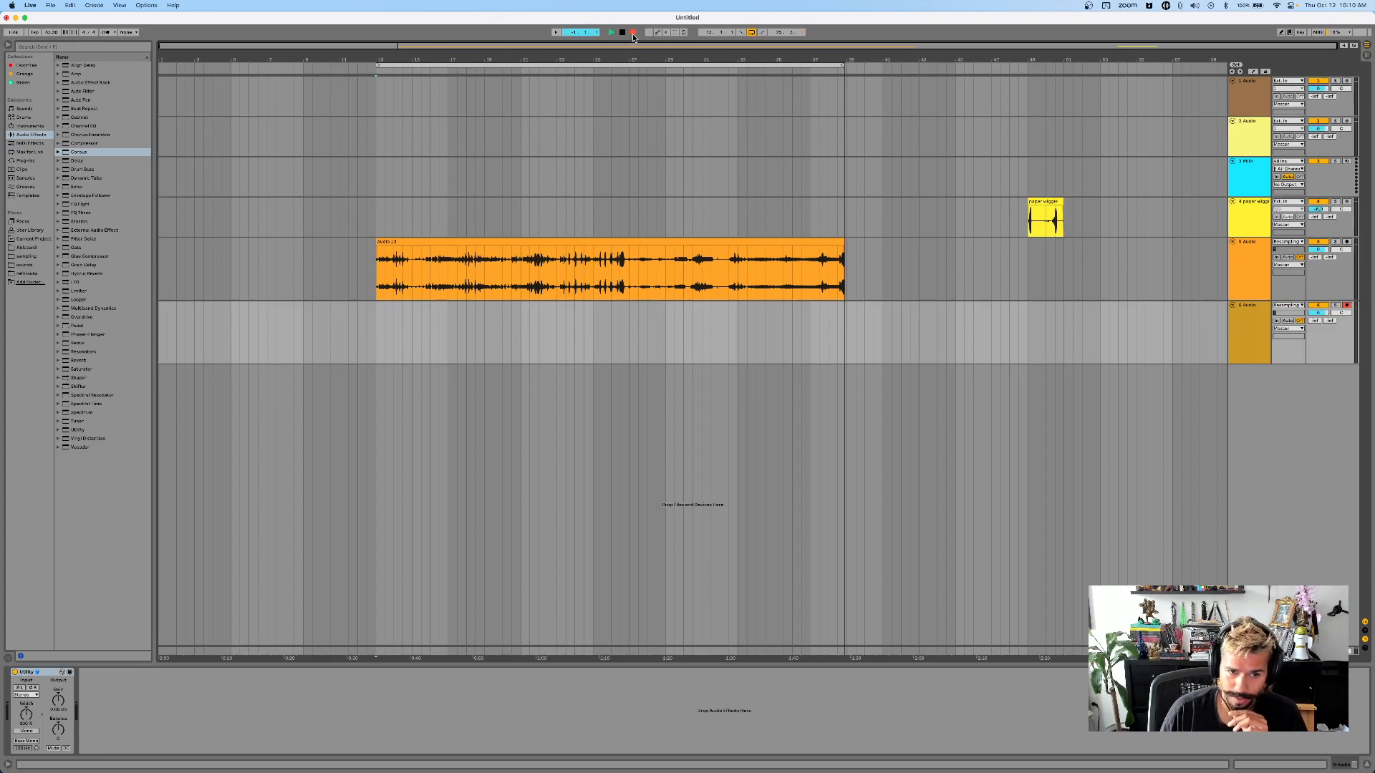
- During the recording, open the source clip on the track above and set its warp mode to Texture
click(1241, 276)
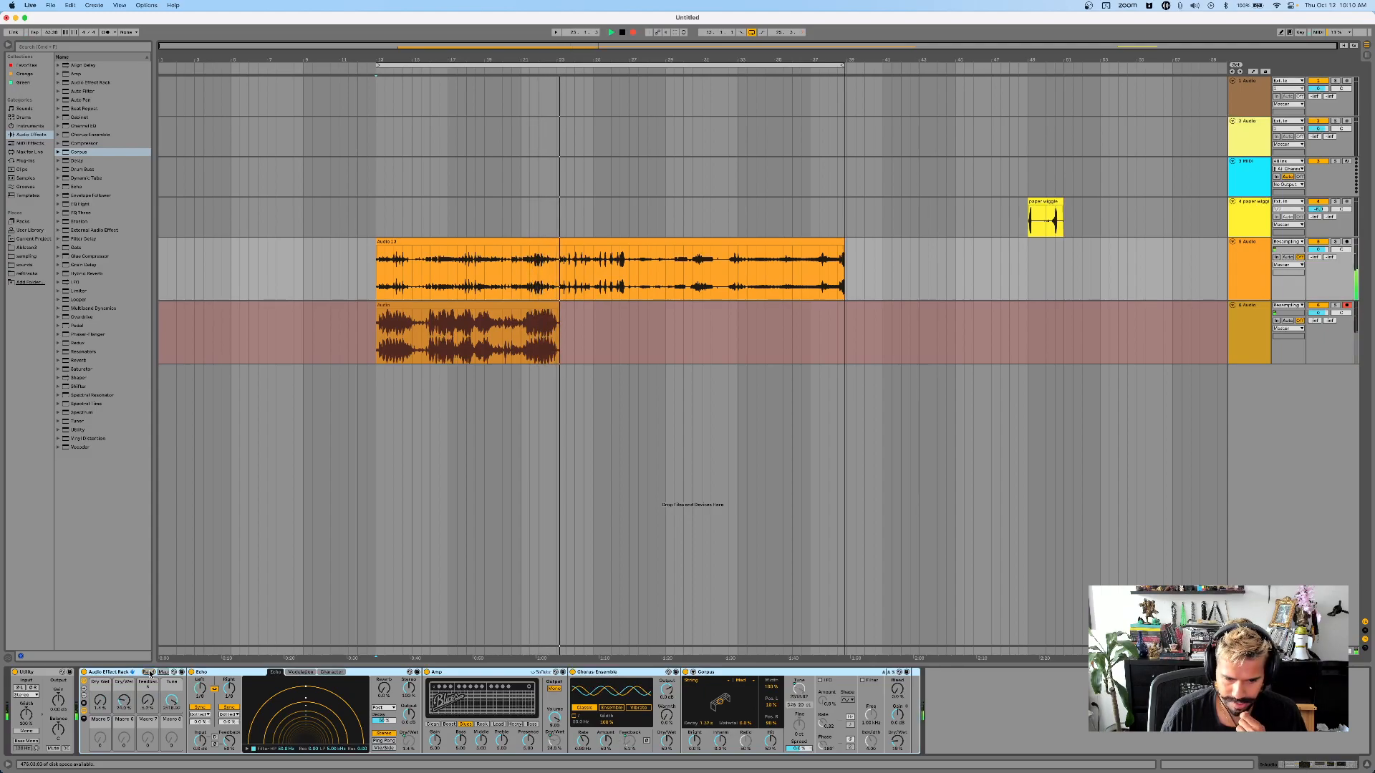
double_click(605, 242)
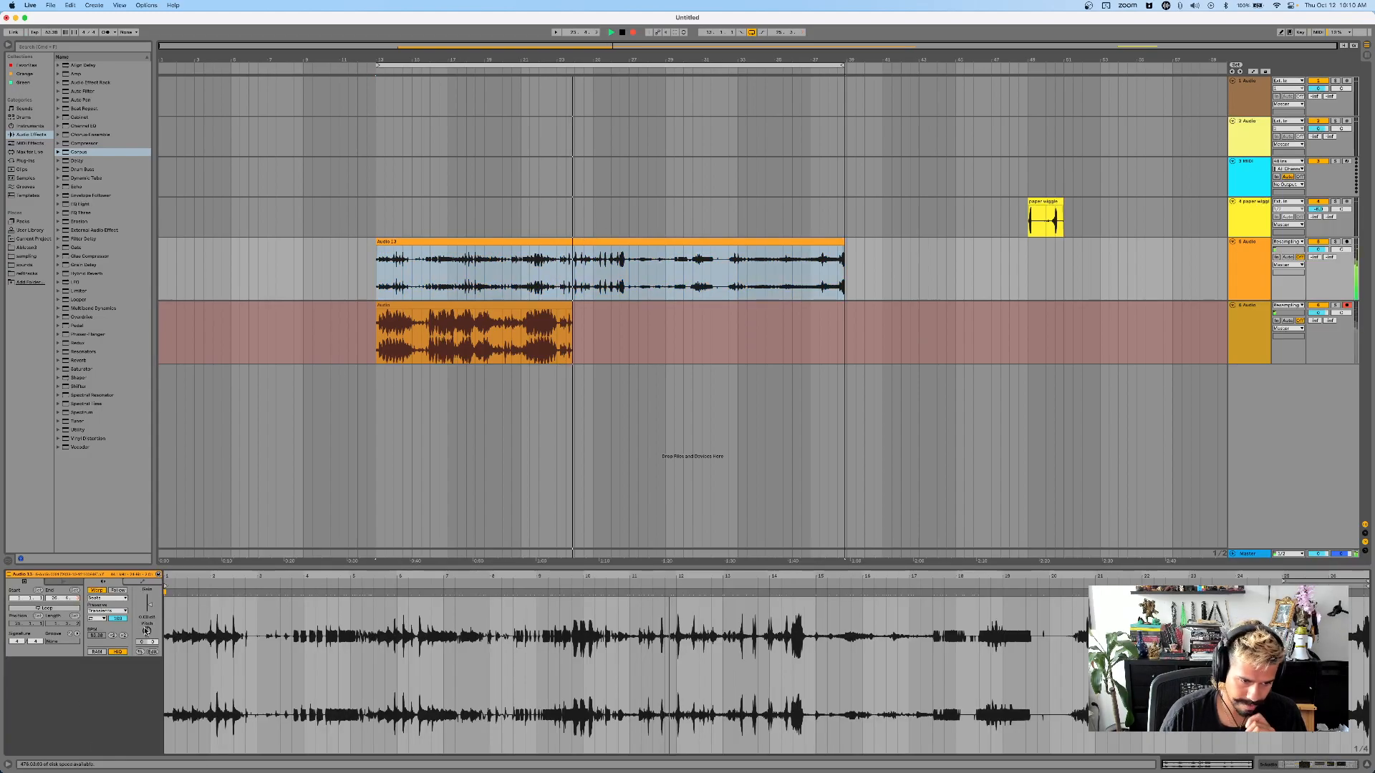
drag(146, 630, 148, 633)
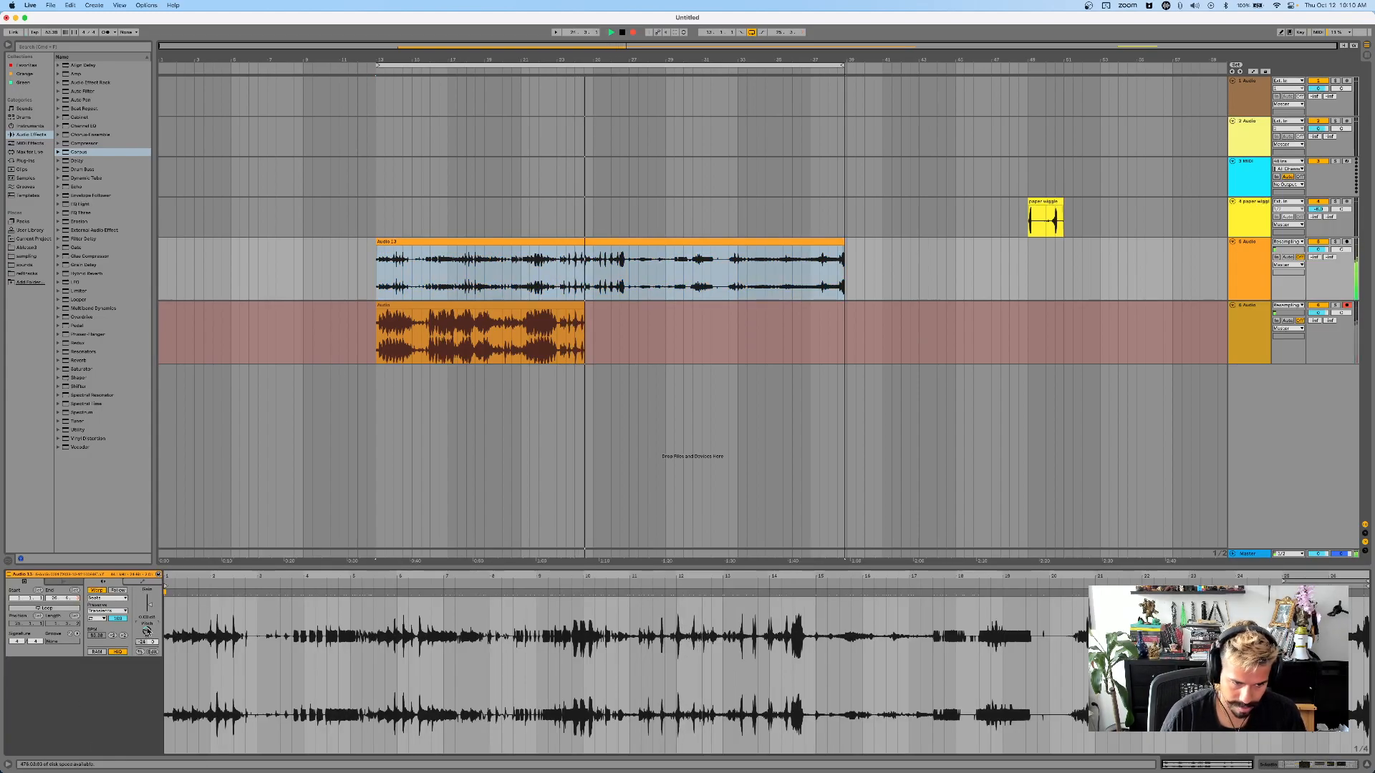
click(107, 598)
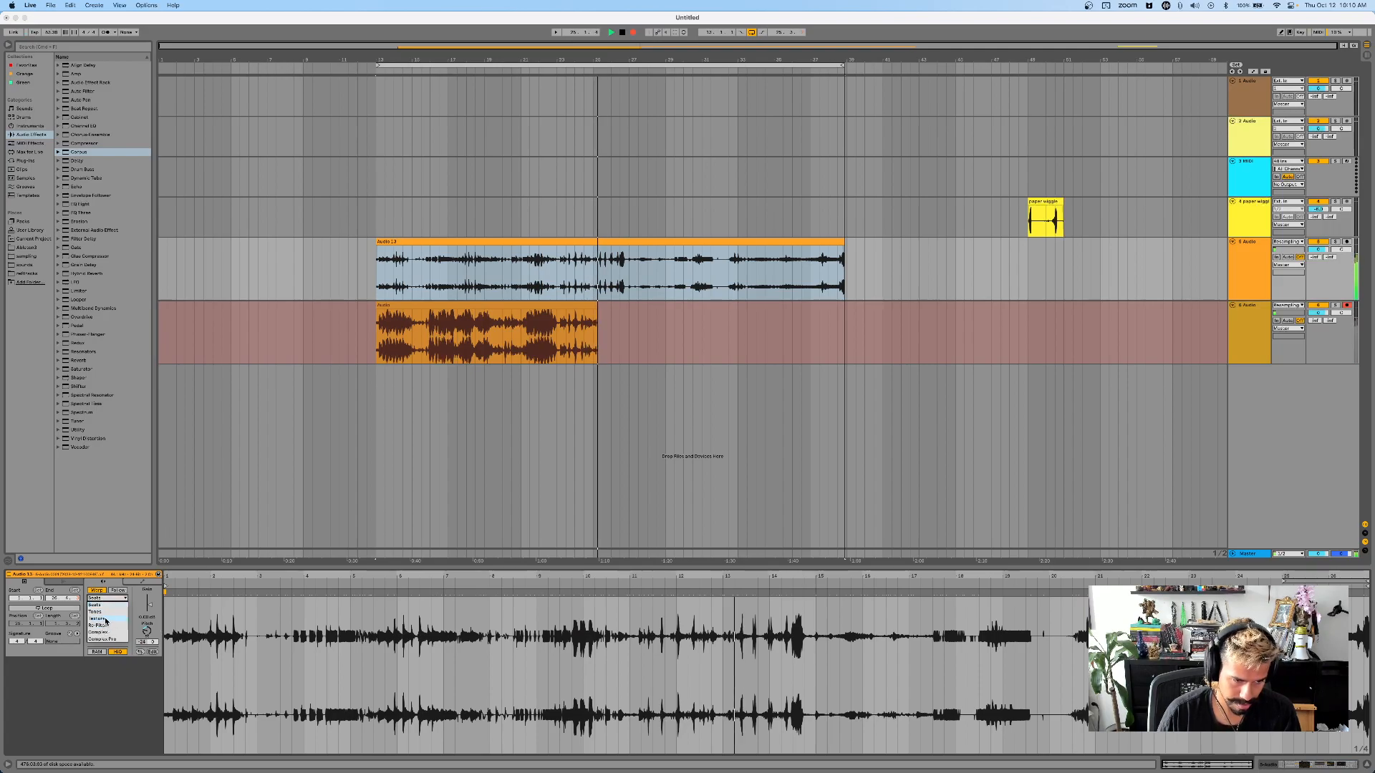
click(105, 619)
- Vary the source clip's pitch and Texture grain size while the recording runs
drag(115, 624, 148, 634)
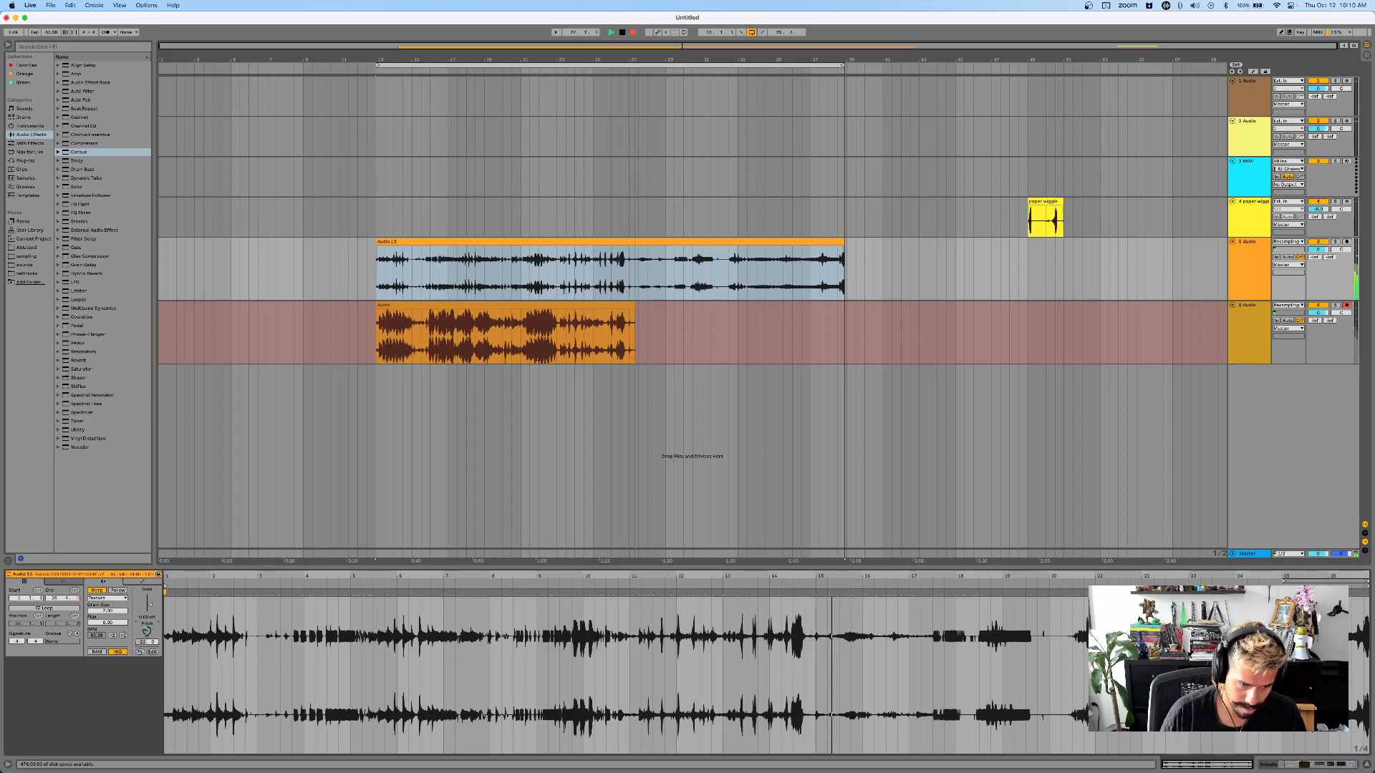
double_click(146, 632)
drag(104, 611, 104, 559)
drag(104, 612, 147, 690)
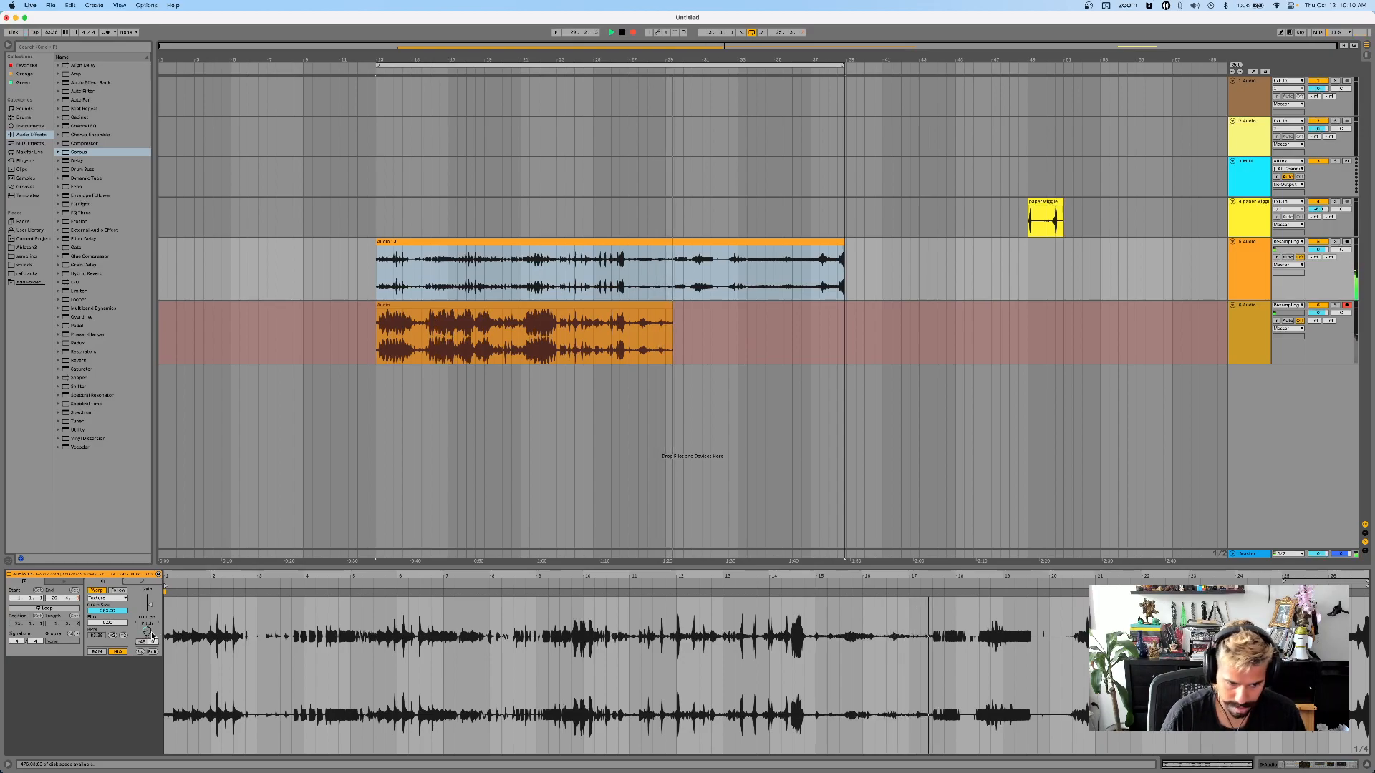
drag(149, 632, 149, 601)
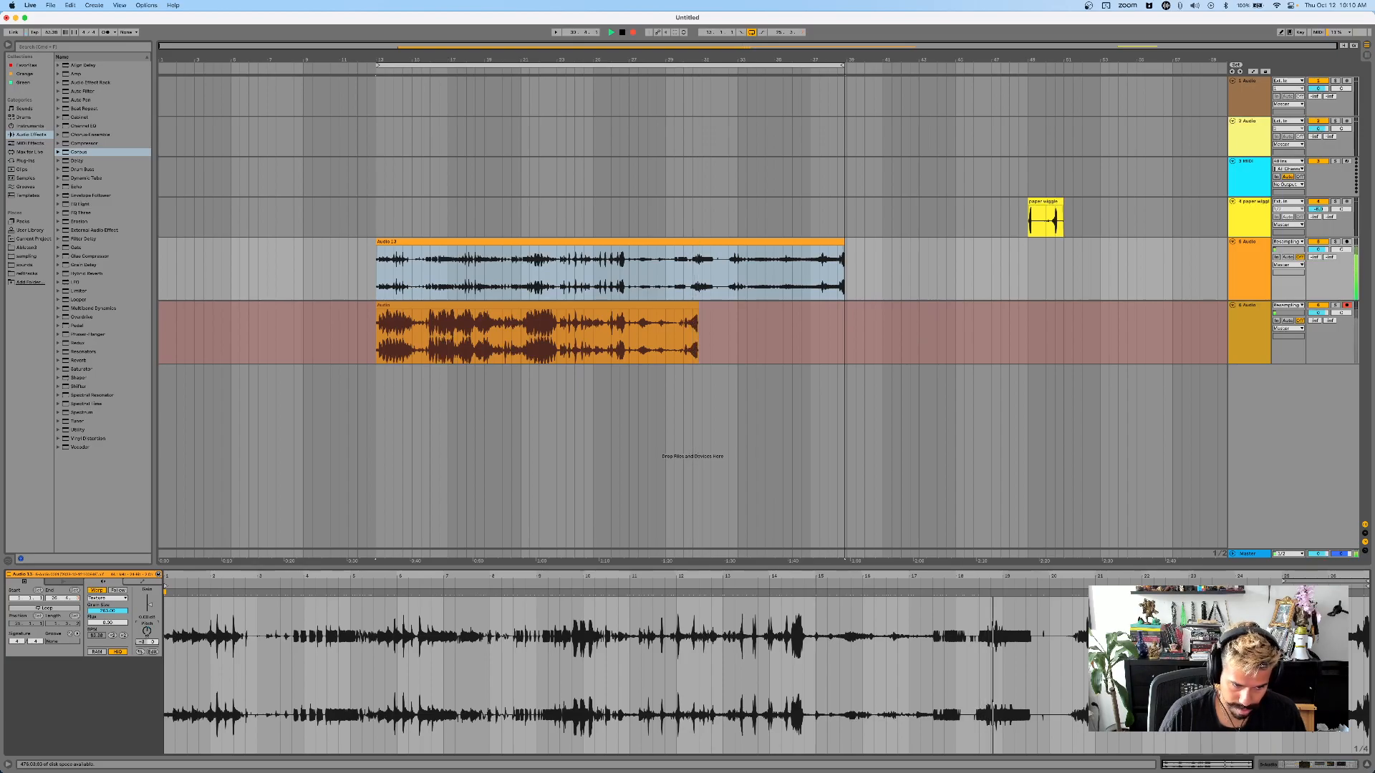
- Return to the source track's effects rack and repeatedly randomize its macros while recording
double_click(1235, 250)
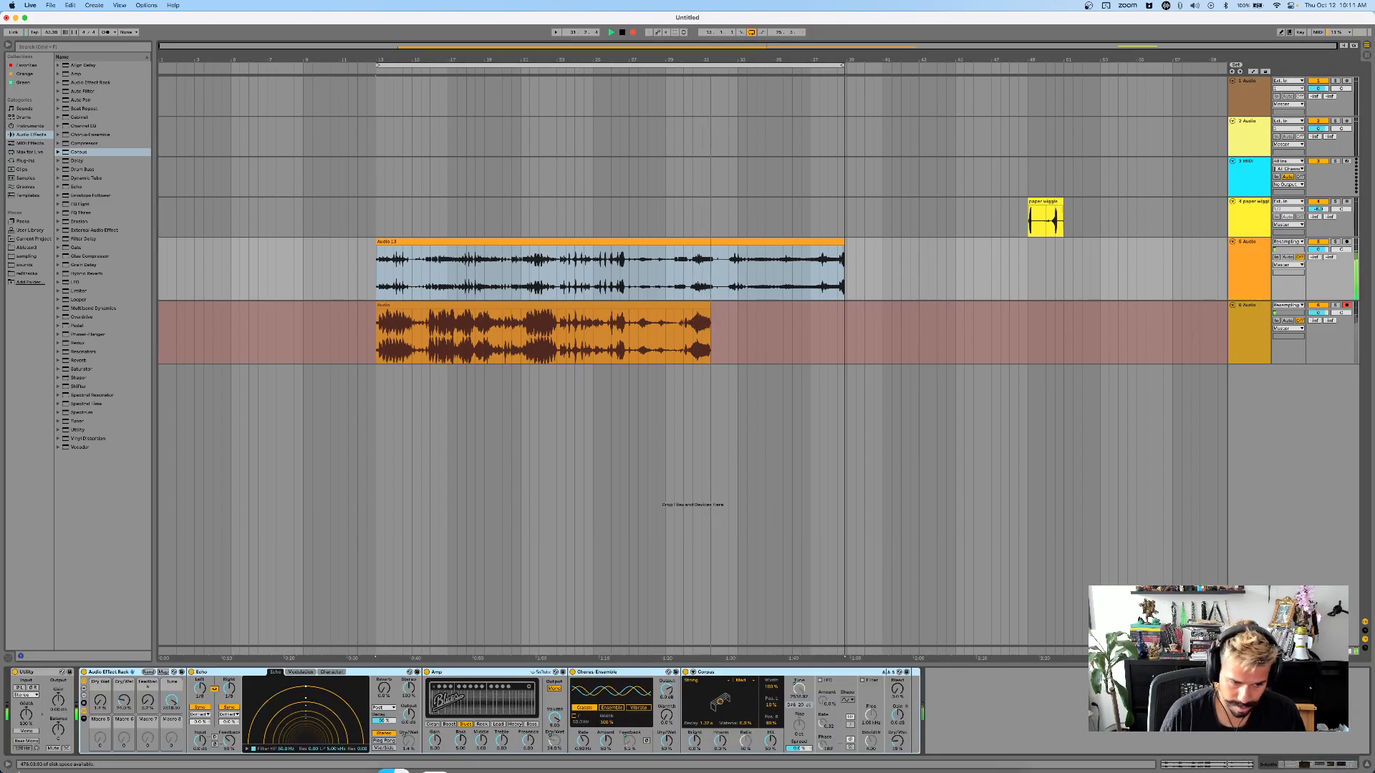
click(149, 672)
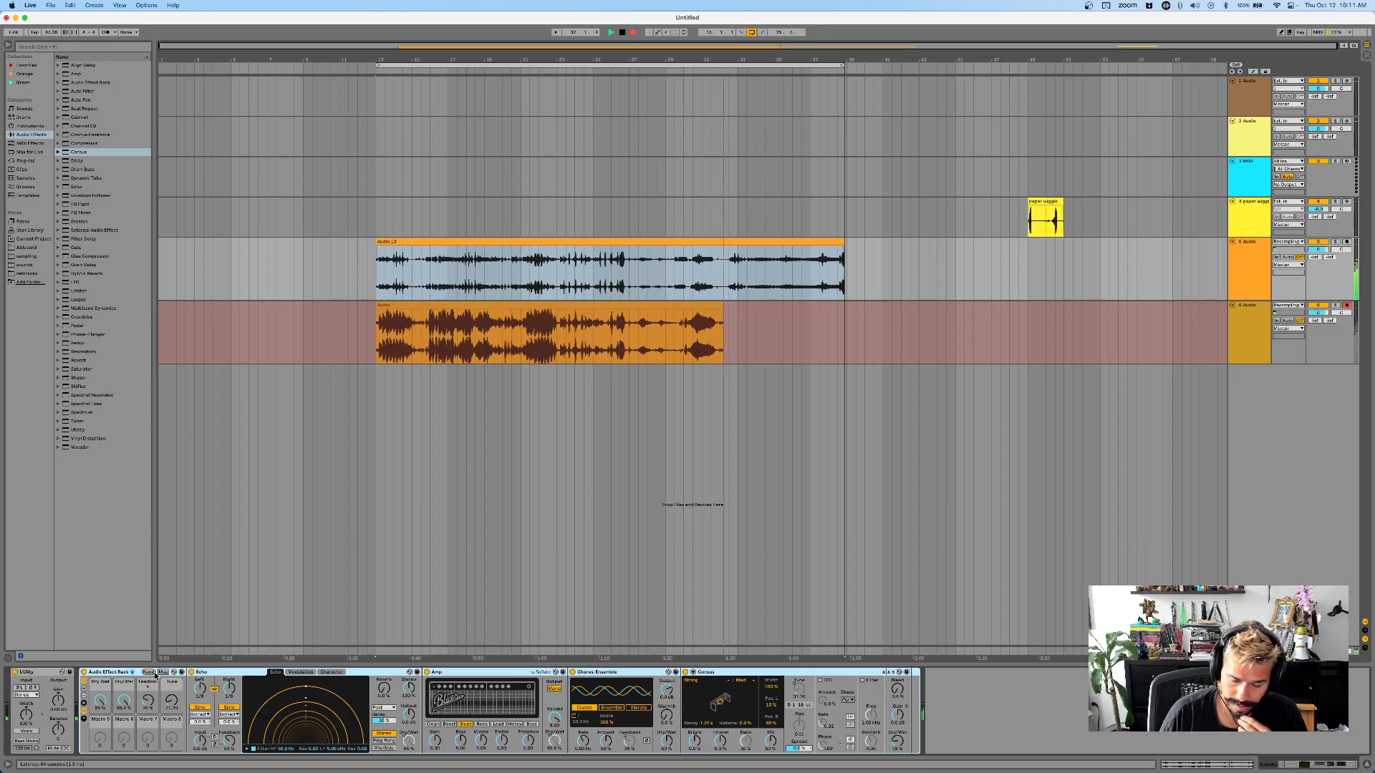
click(154, 673)
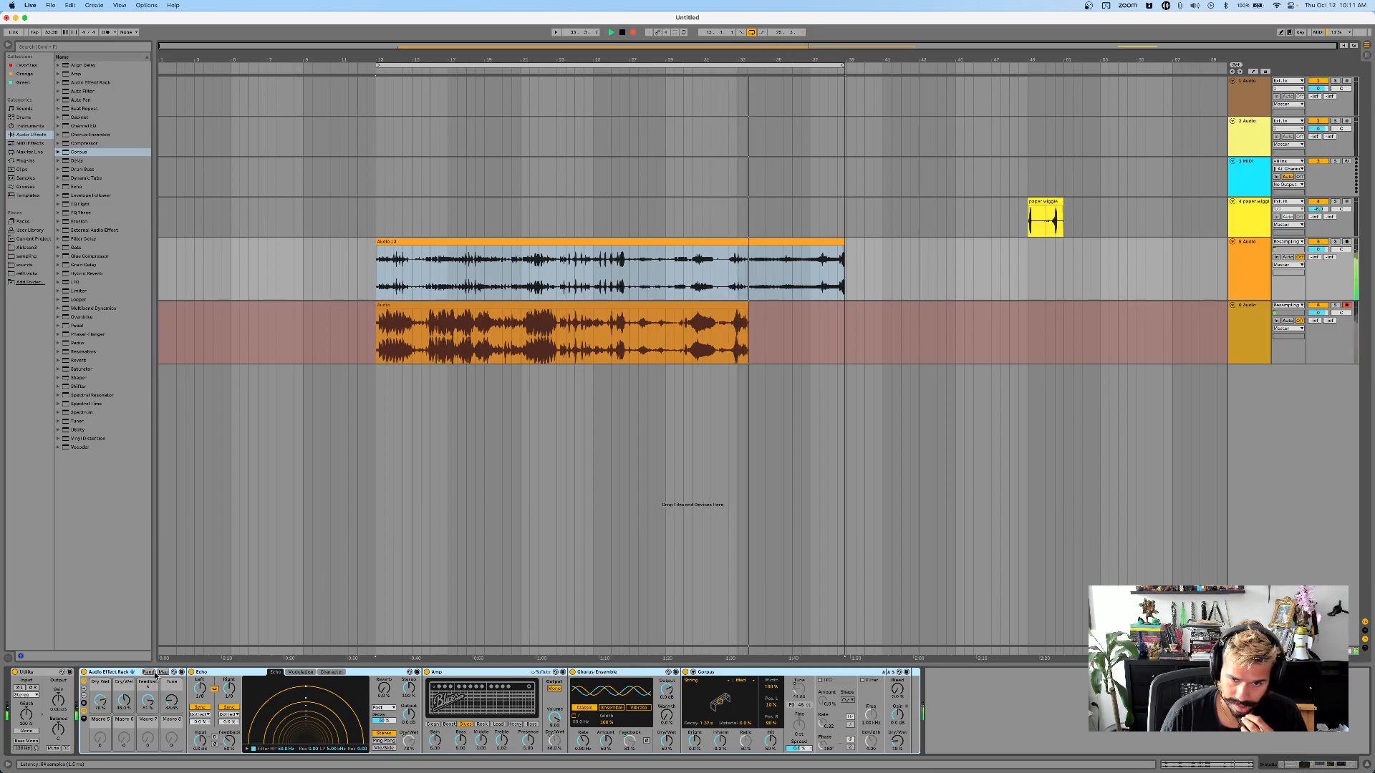
click(154, 673)
click(154, 673)
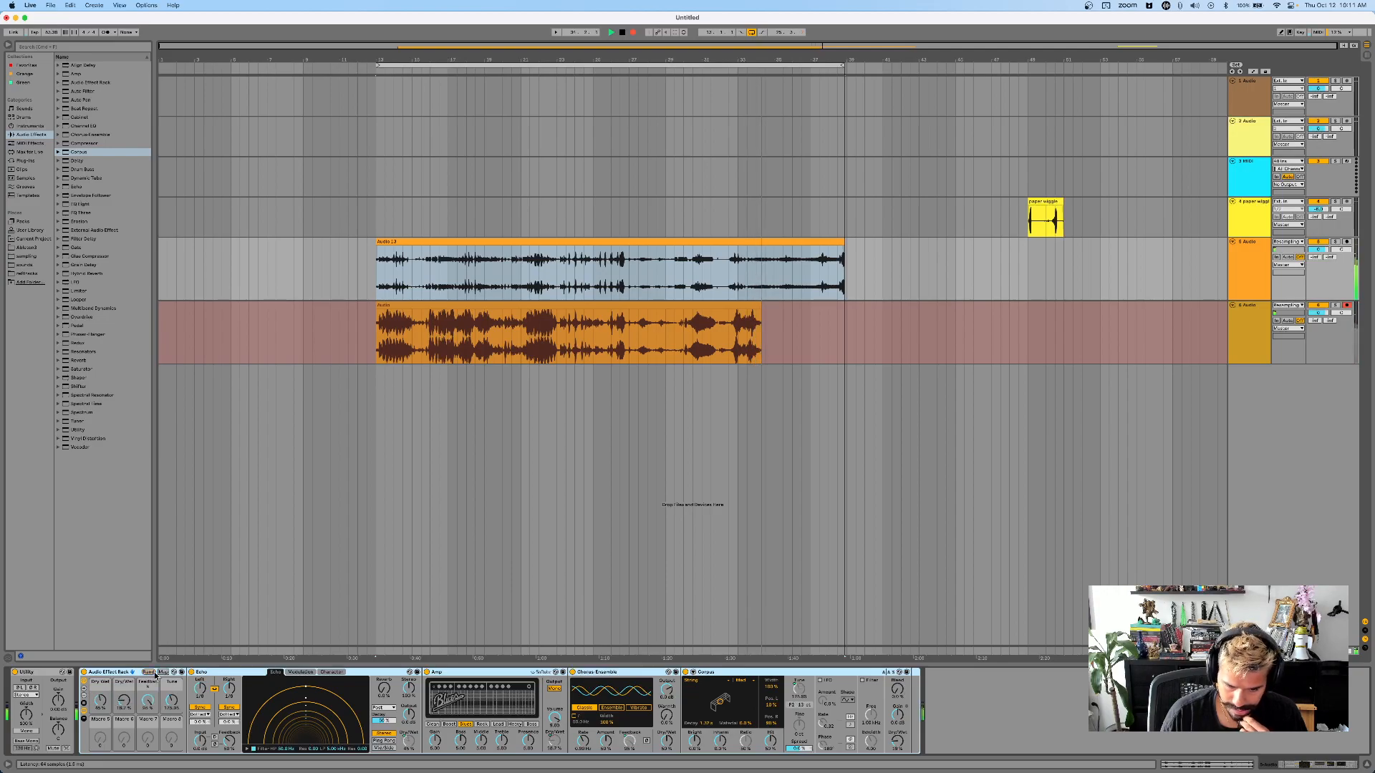
click(154, 673)
click(154, 674)
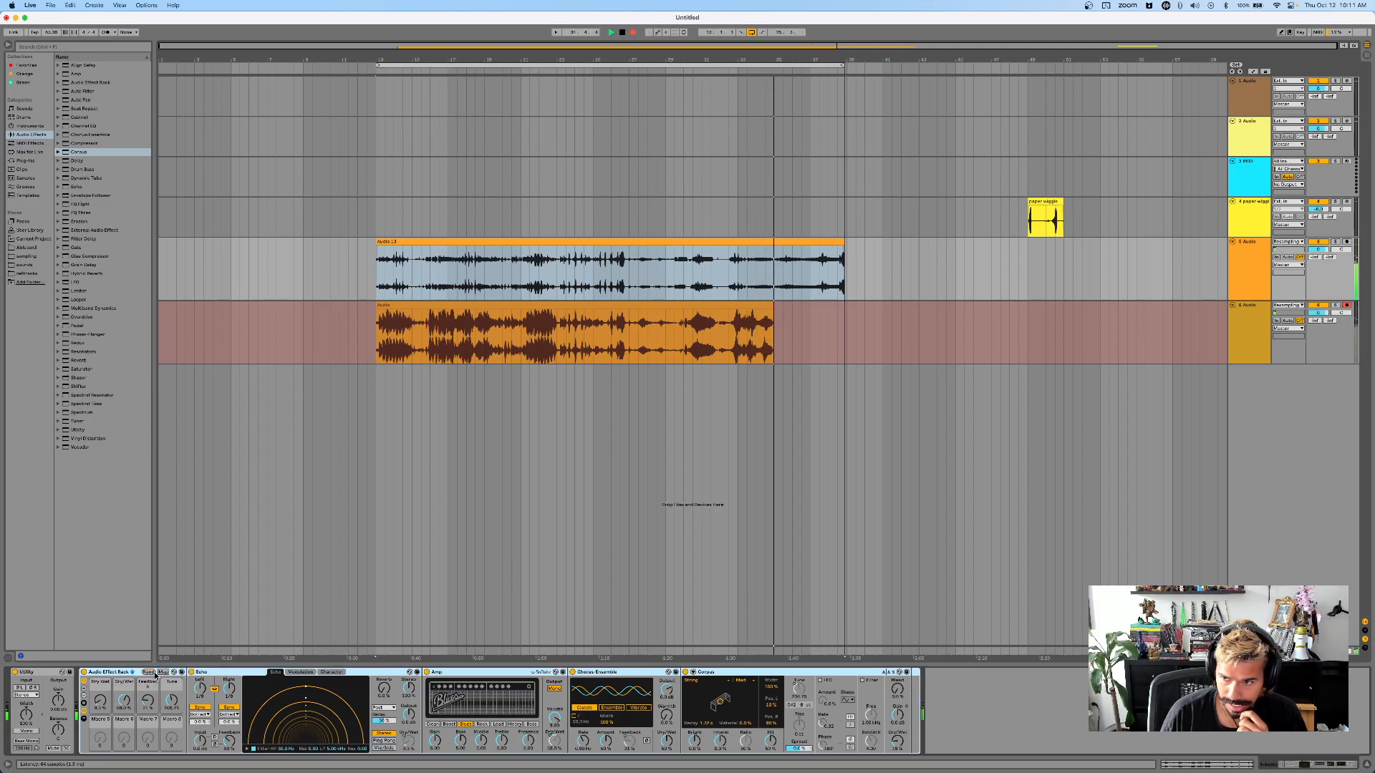
click(154, 673)
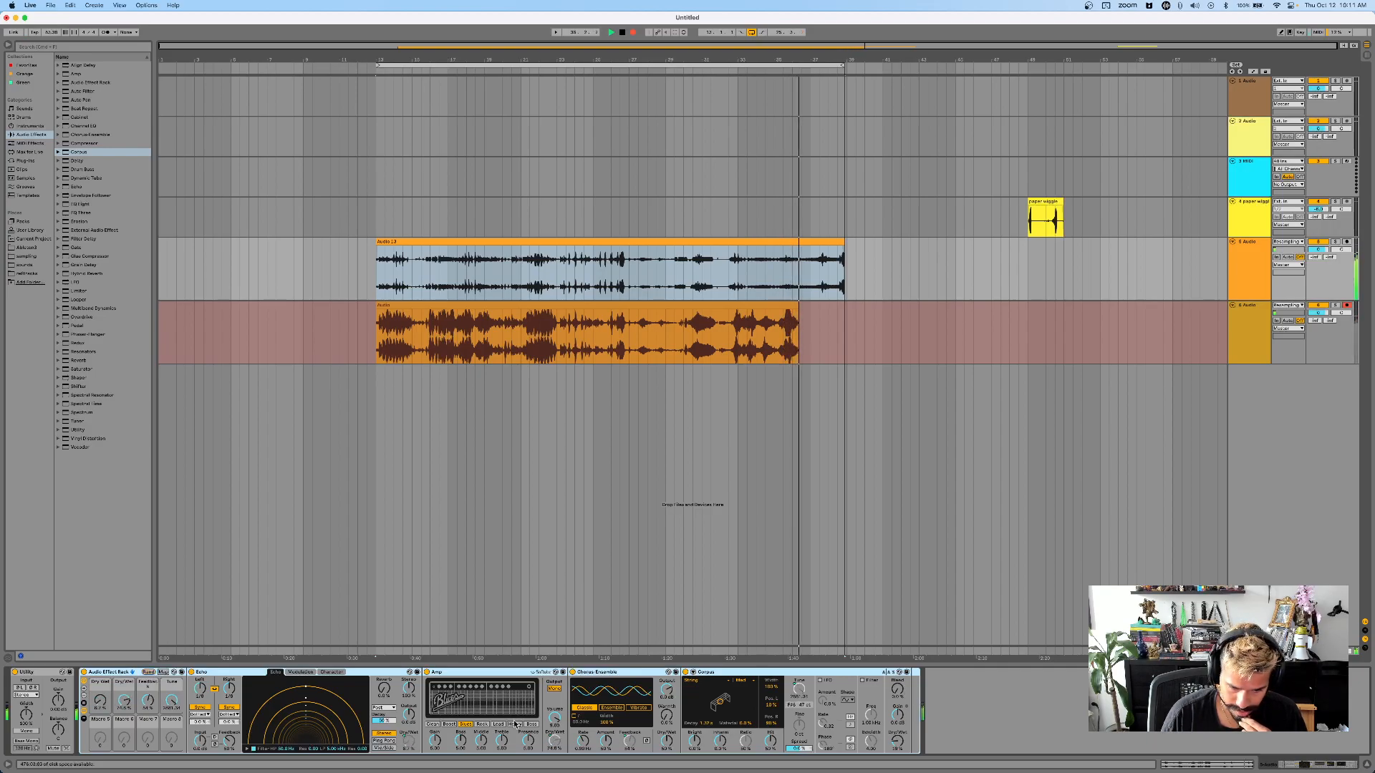
- Switch the Amp model to Heavy and randomize the rack's macros several more times up to the loop end
click(153, 673)
click(153, 674)
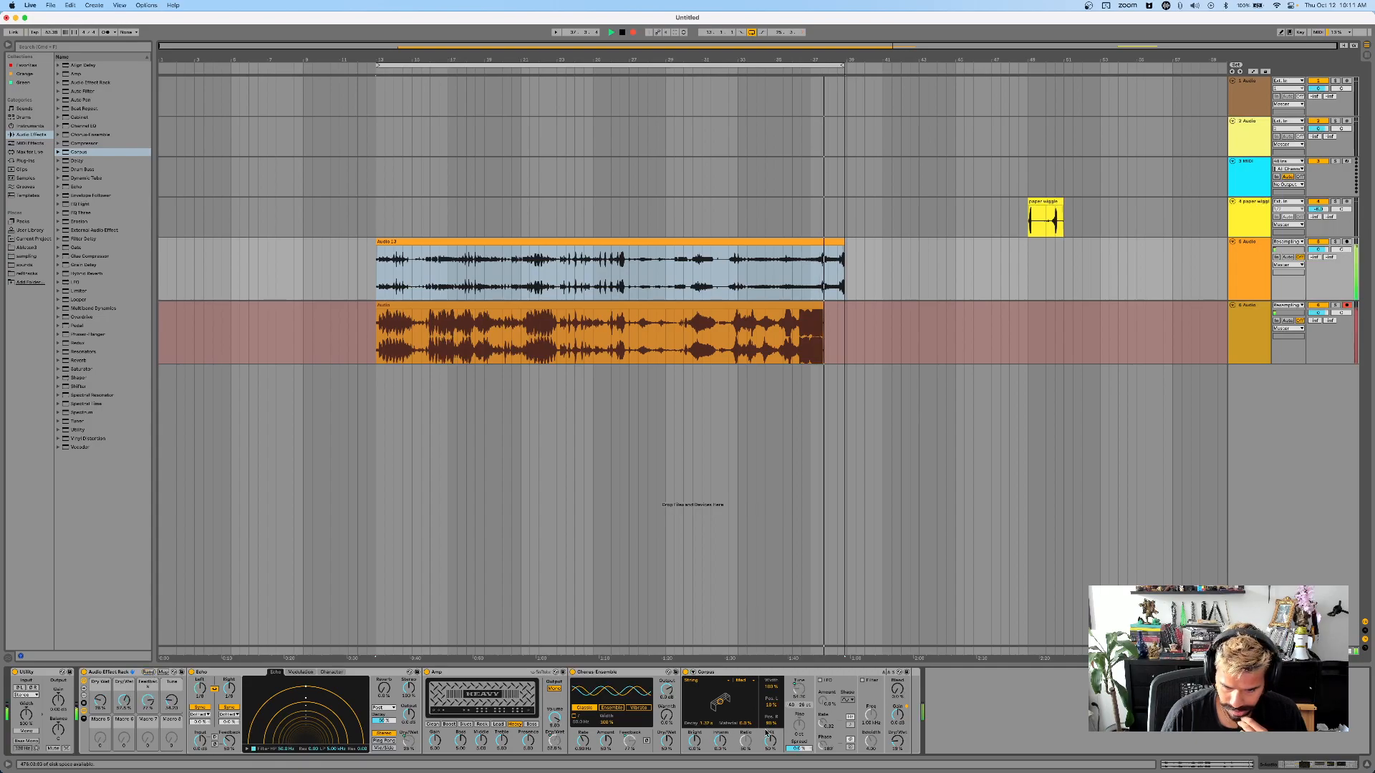
click(153, 674)
click(153, 674)
click(153, 674)
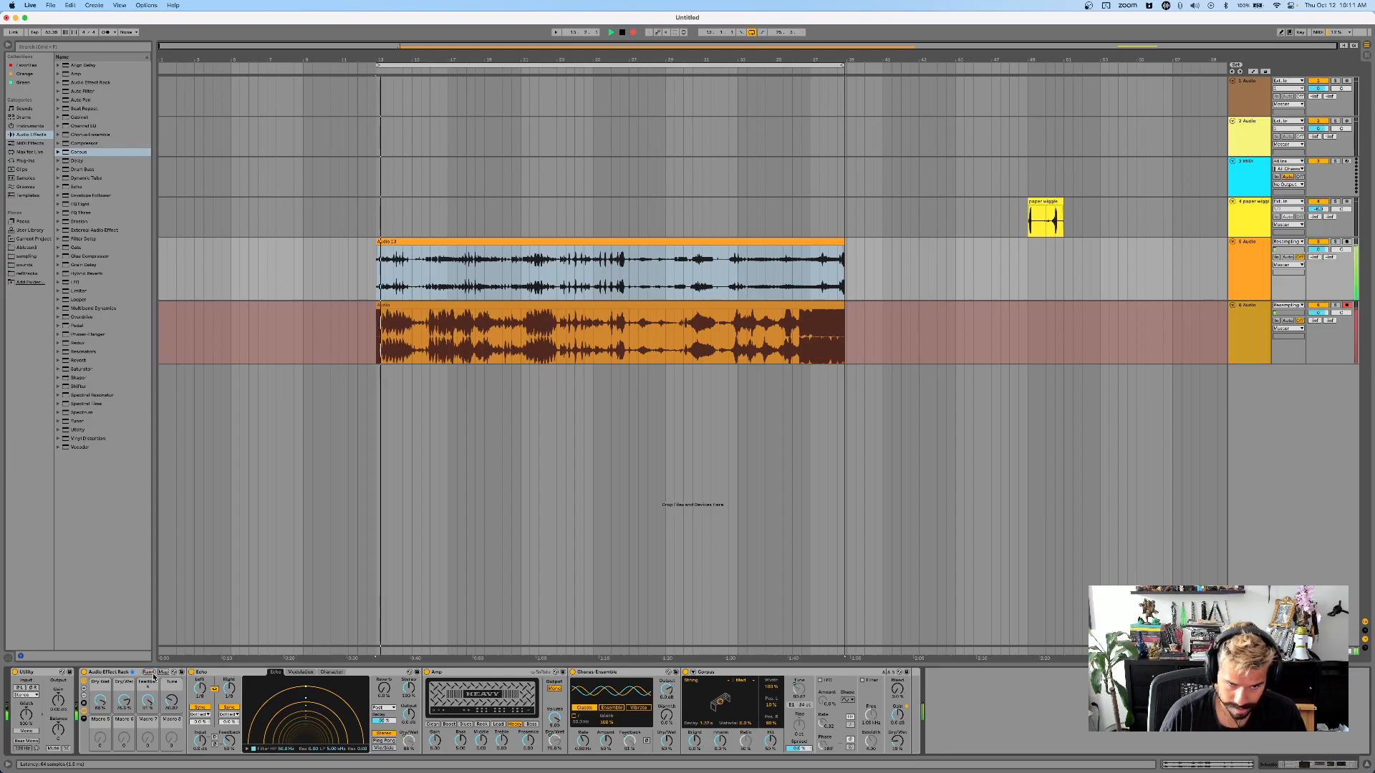
- Stop the recording and open the newly resampled clip on the bottom track
key(space)
click(379, 308)
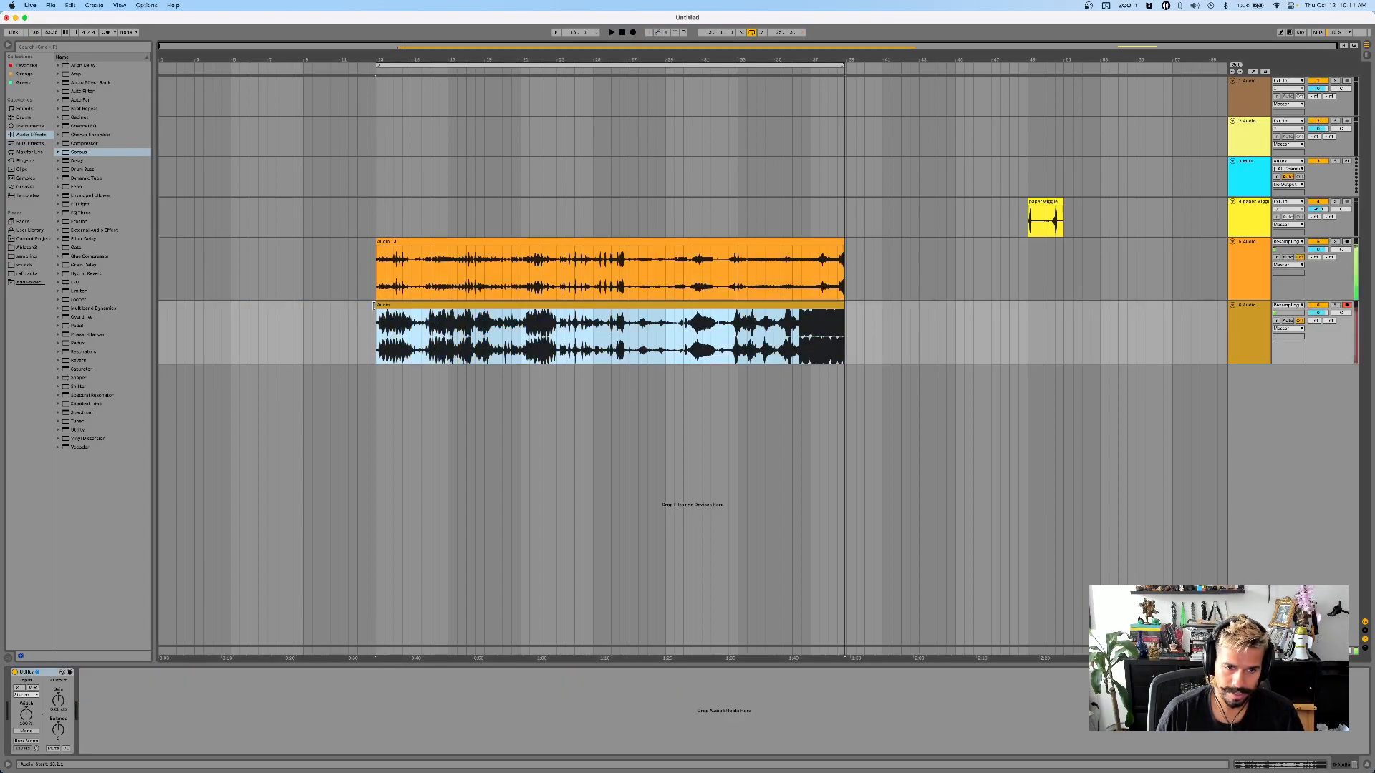
double_click(431, 303)
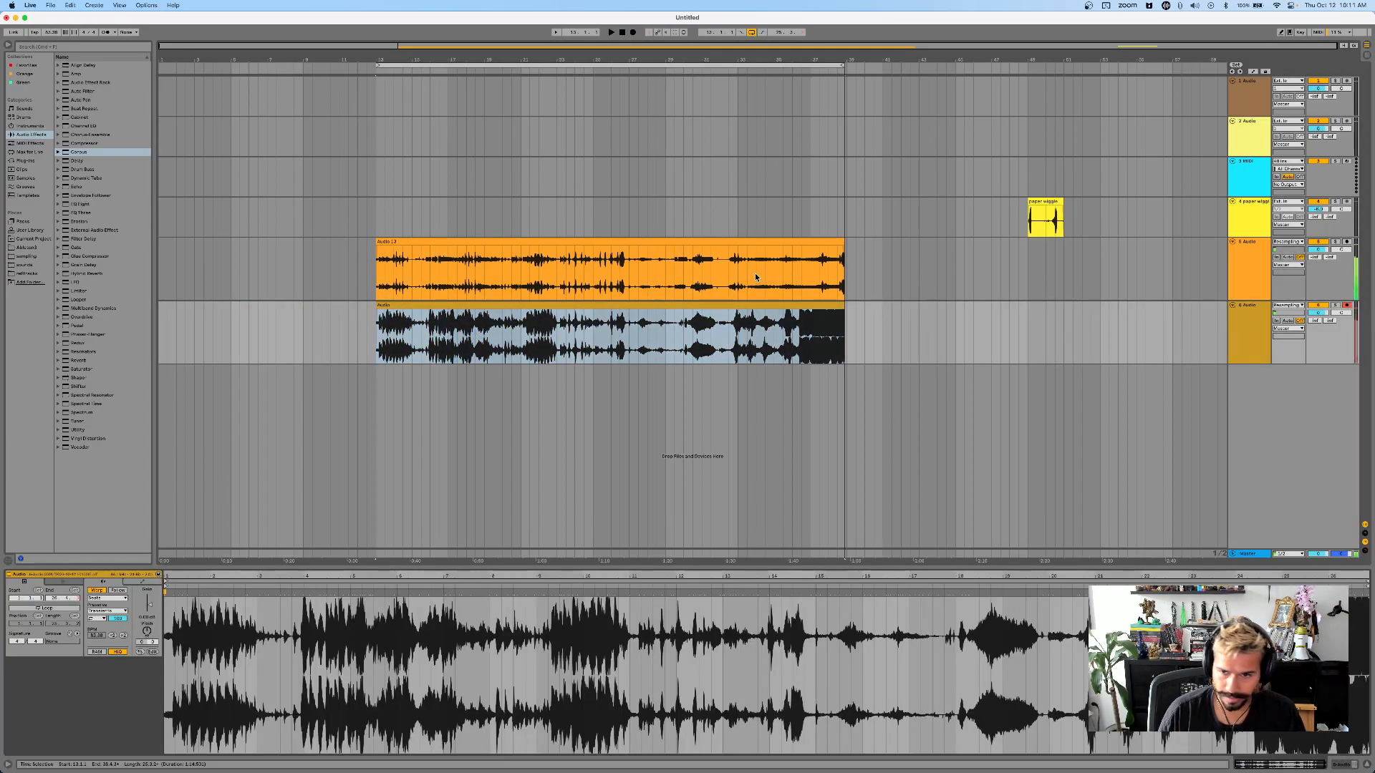
- Delete the orange source audio track and the paper wiggle track above the newly resampled one
click(1252, 268)
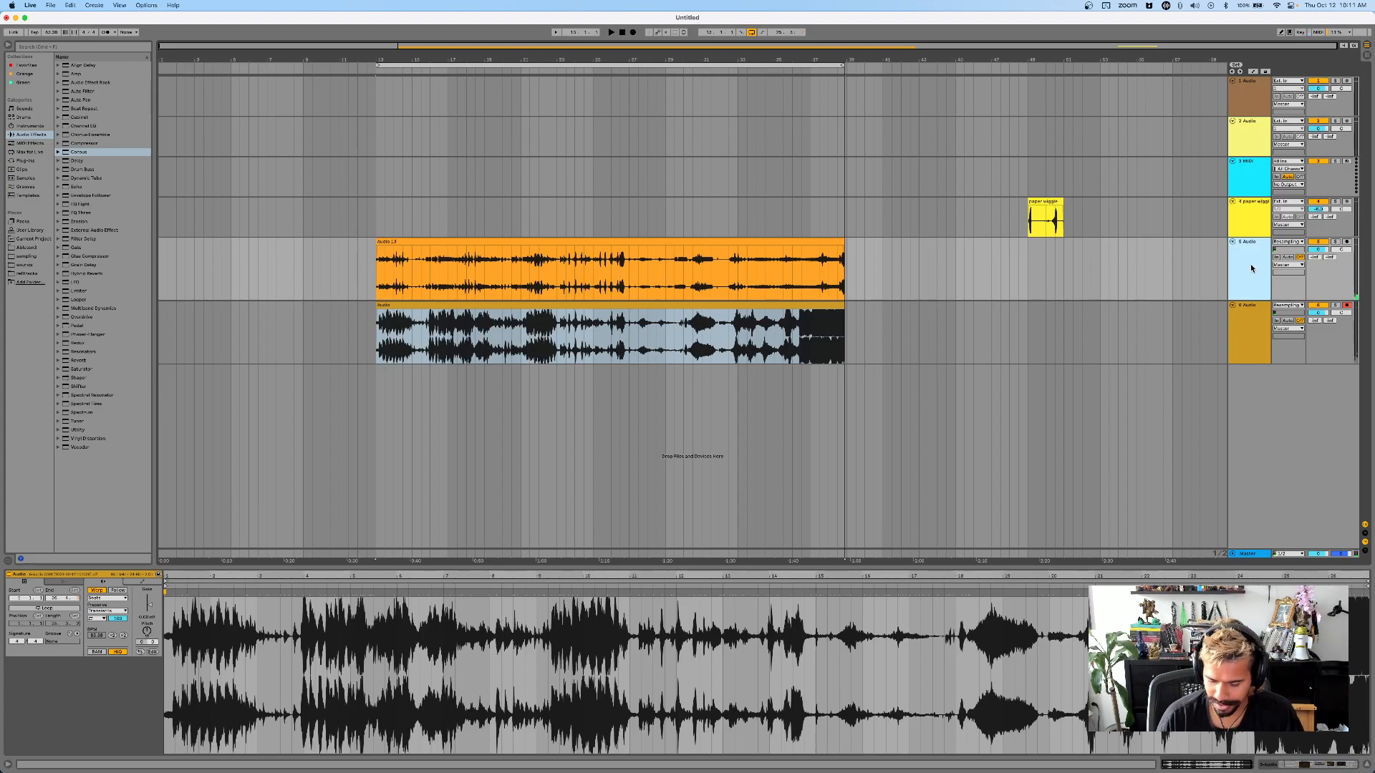
key(Delete)
click(1247, 226)
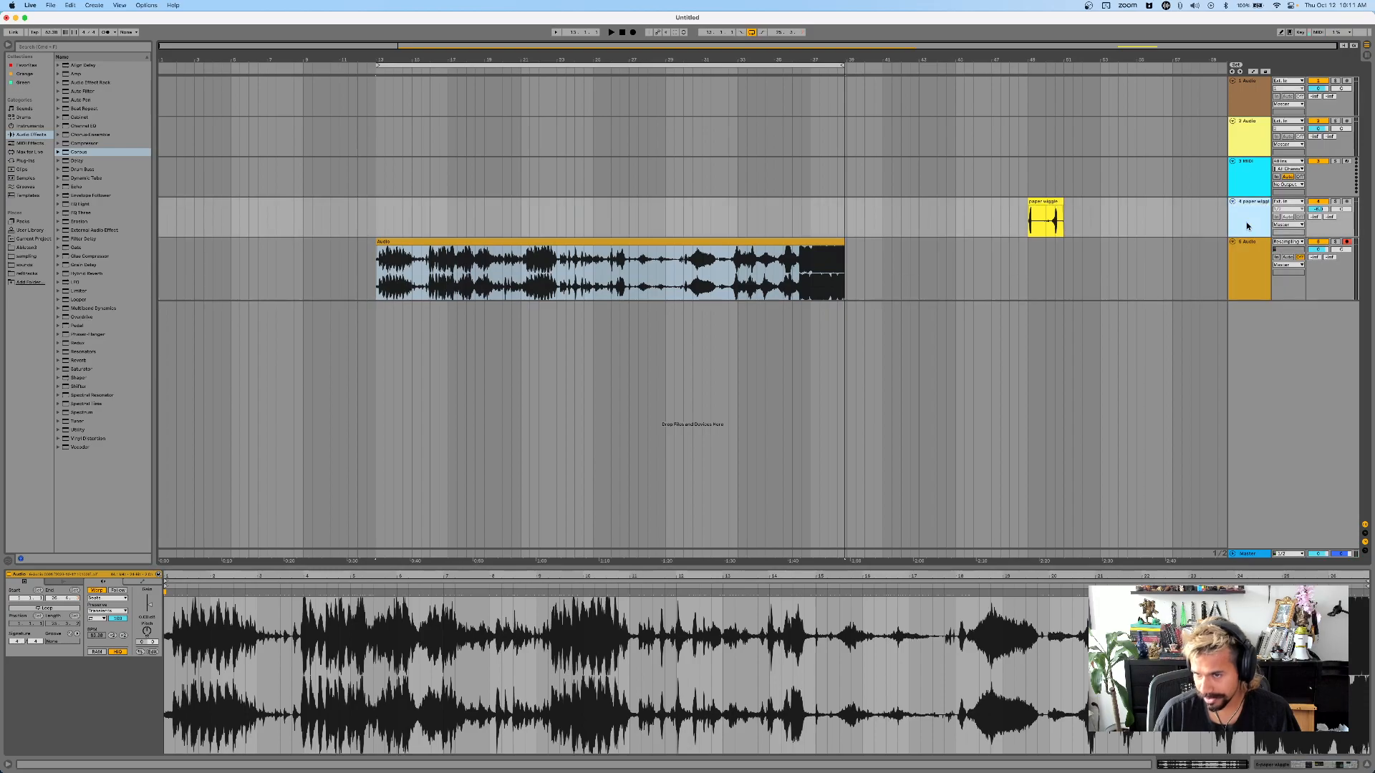
key(Delete)
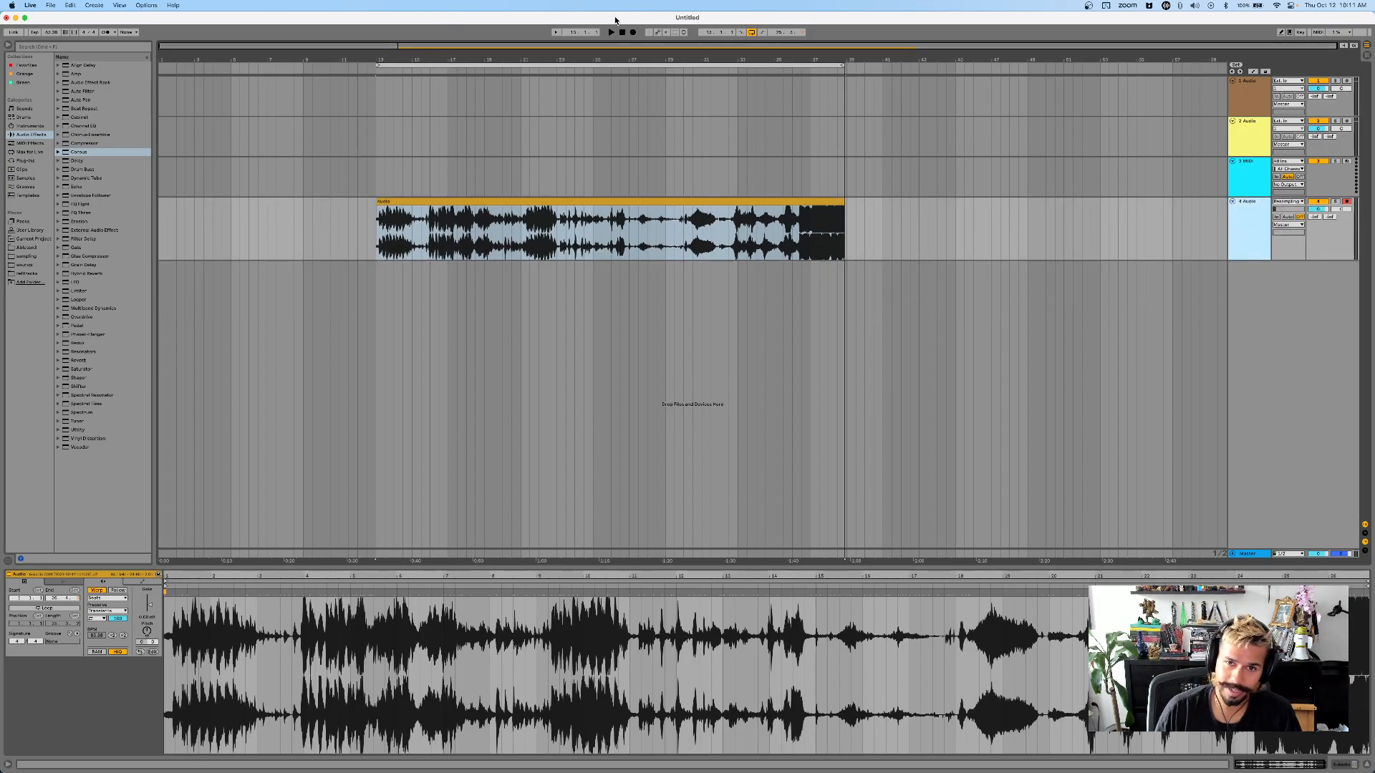
- Insert a new audio track directly below the resampled clip's track
click(393, 202)
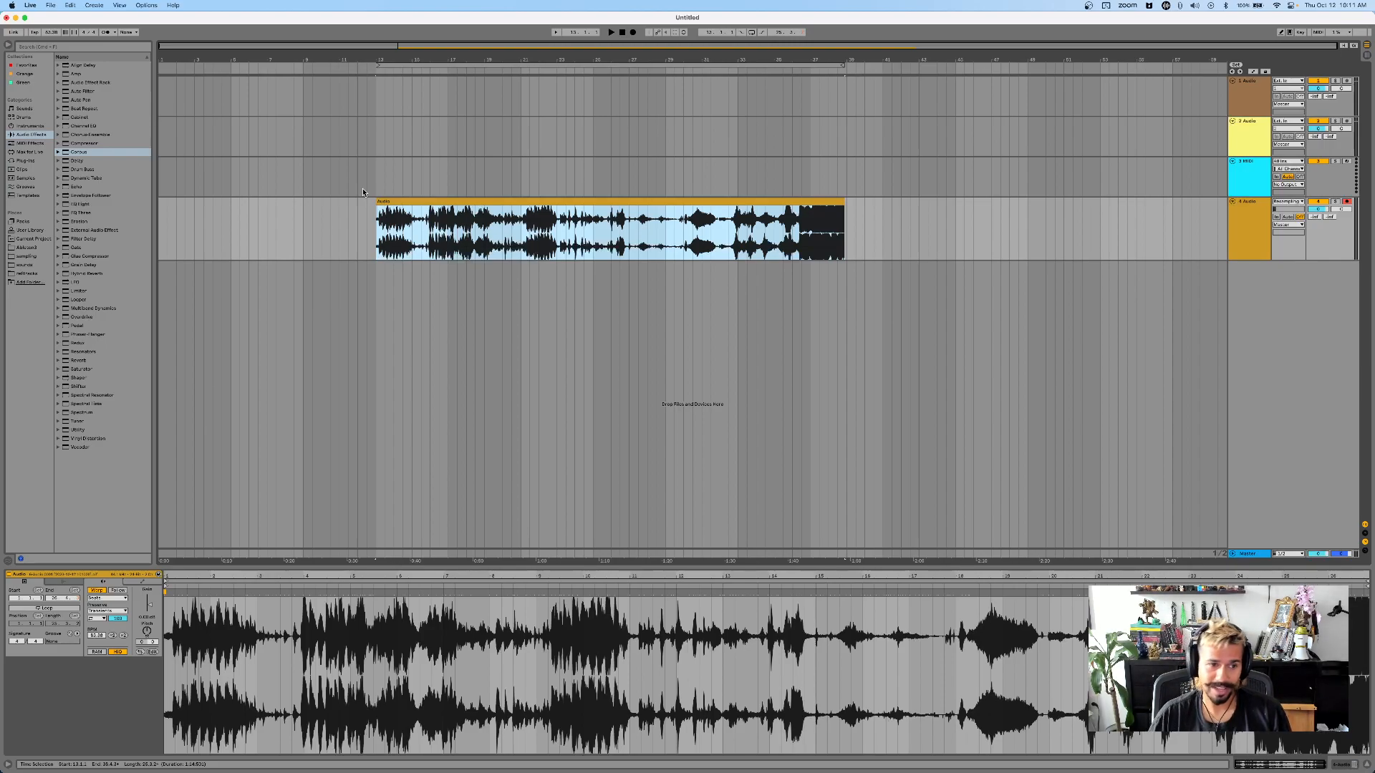
click(412, 184)
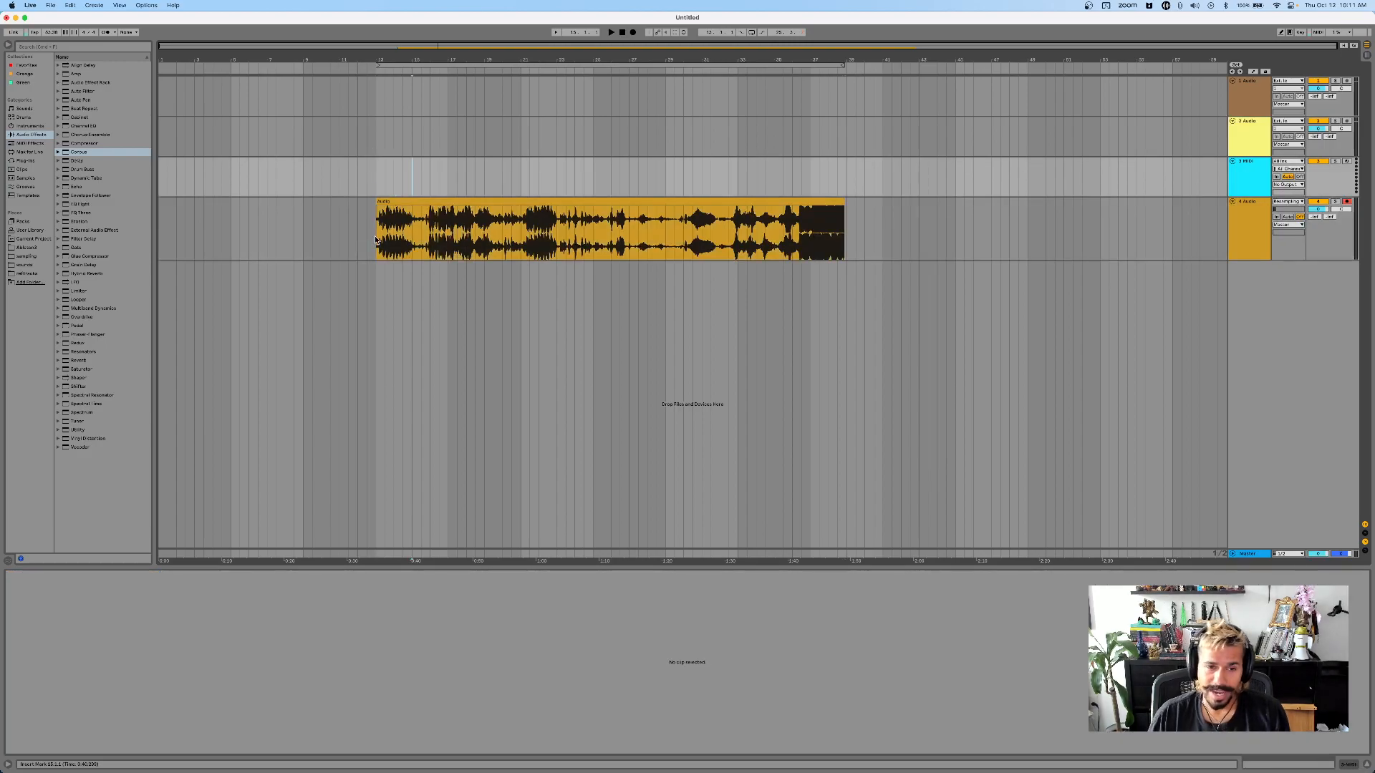
scroll(378, 227, up, 5)
click(319, 234)
click(1261, 217)
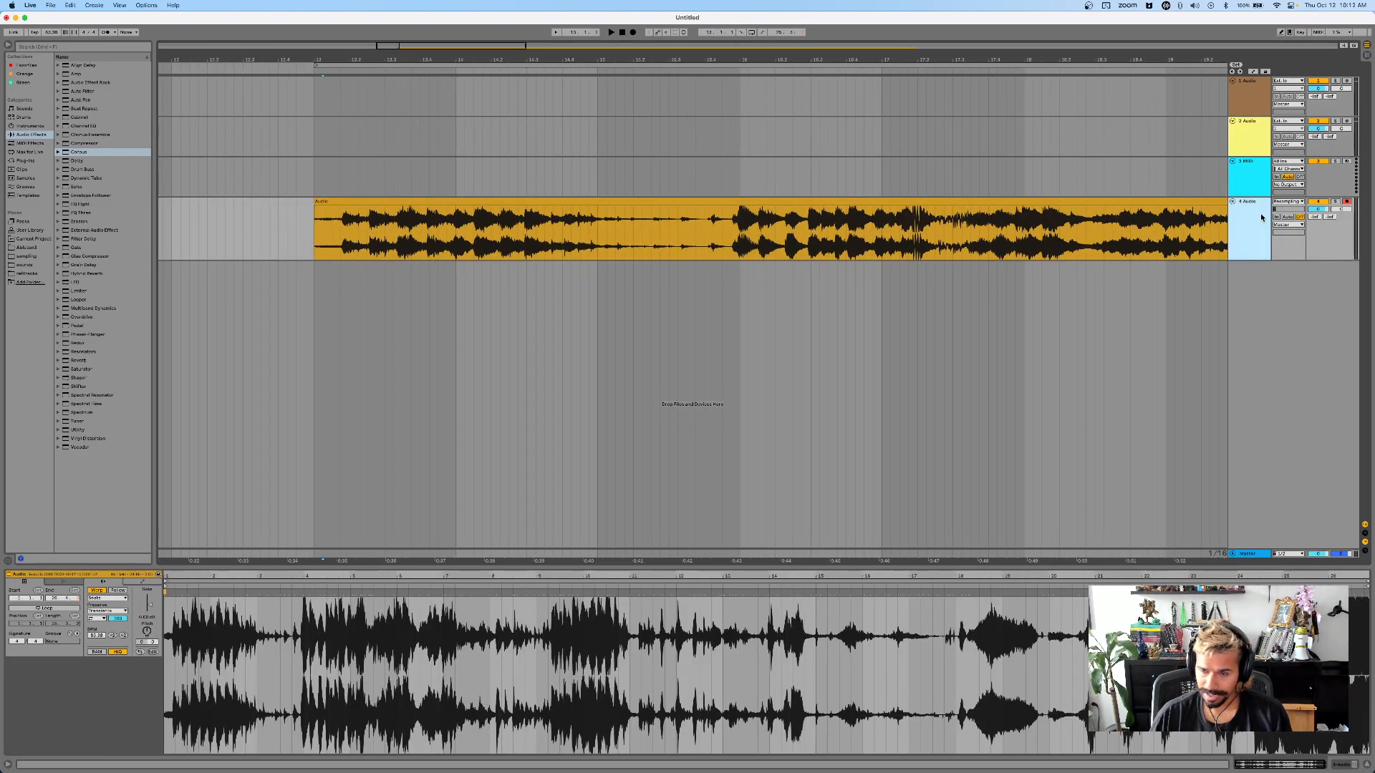
key(super+t)
scroll(495, 255, right, 2)
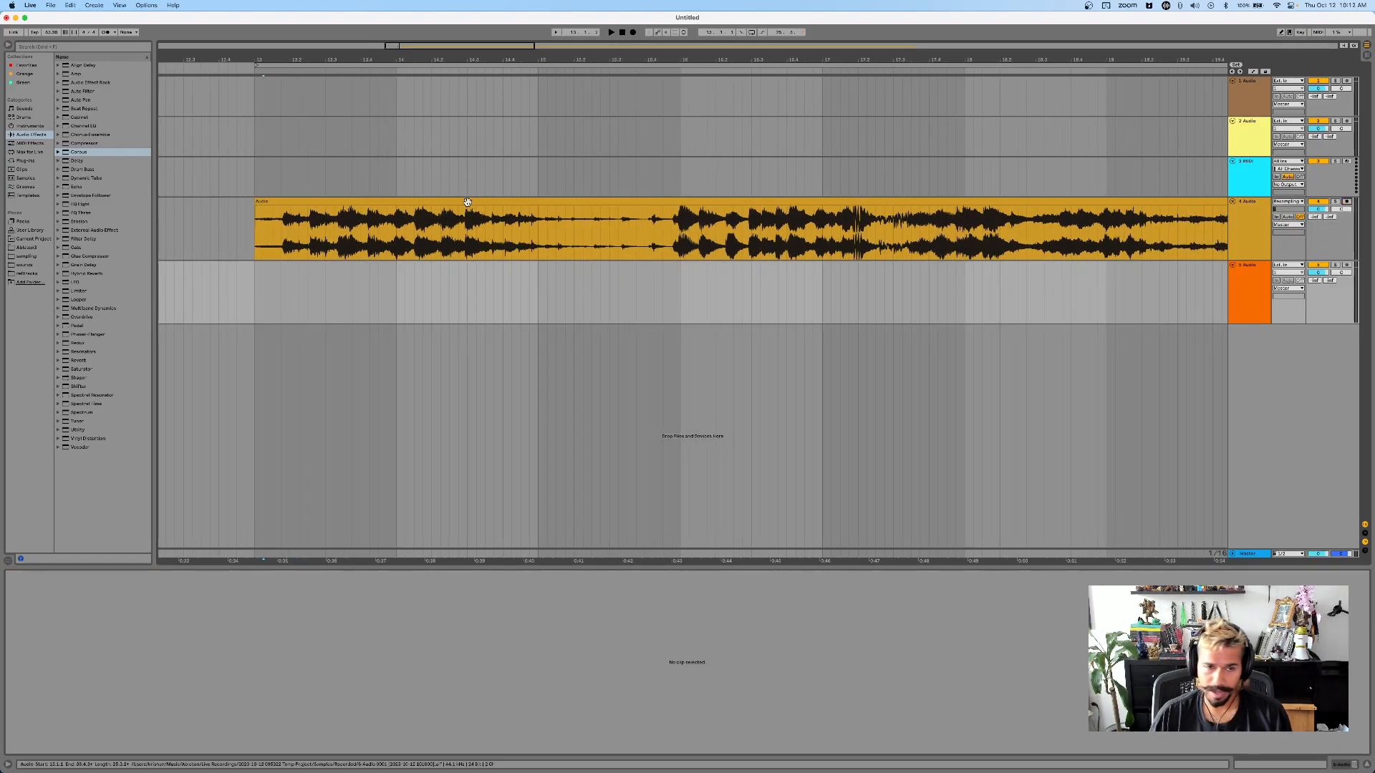
- Play the resampled clip from its start and move the first burst near bar 13 down to the new track
click(248, 227)
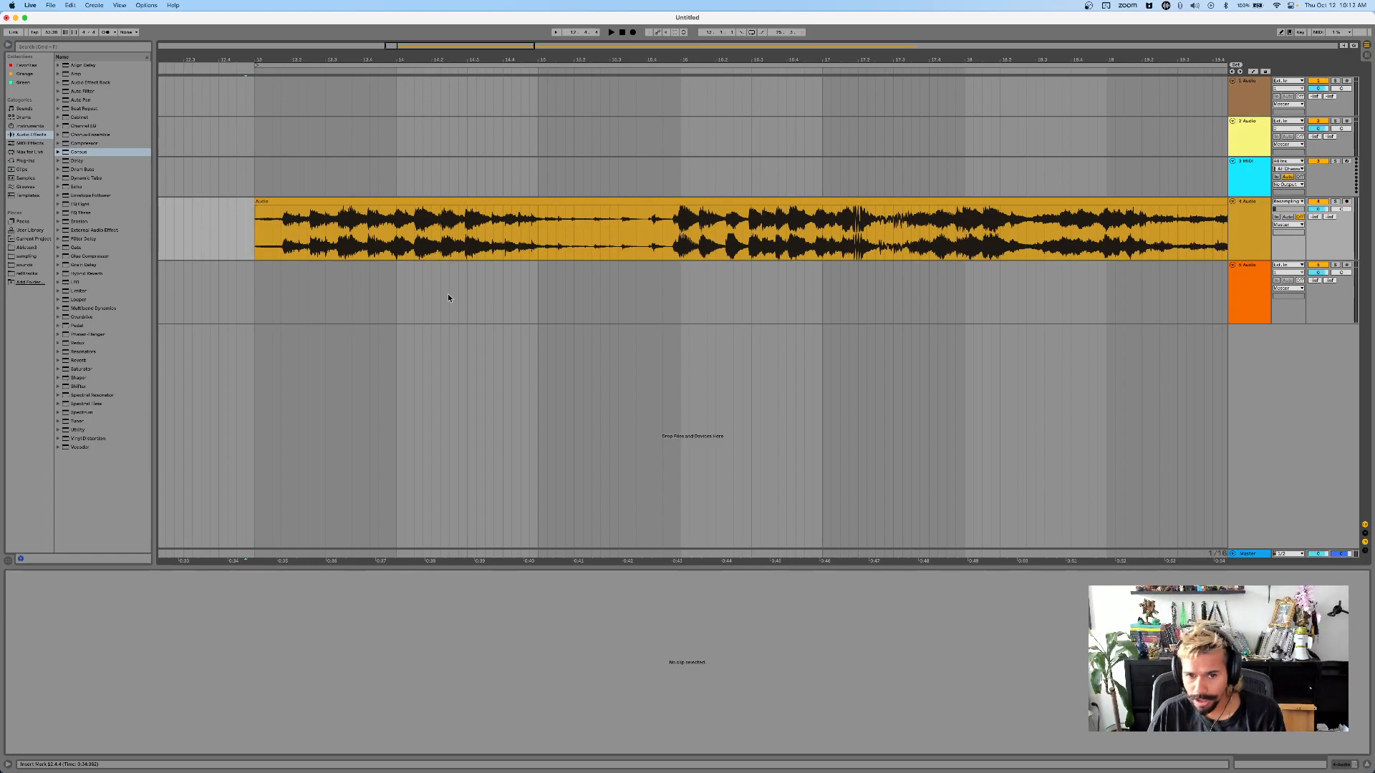
key(space)
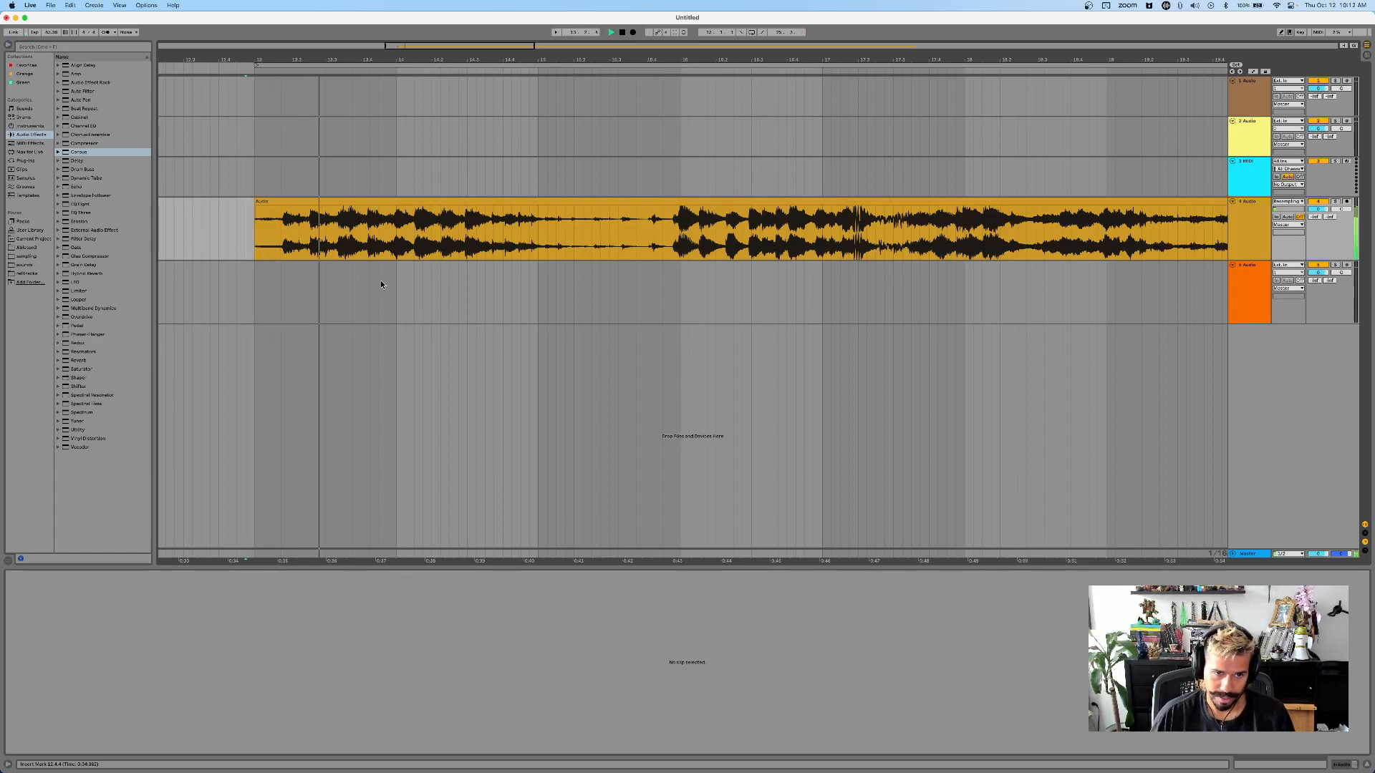
drag(397, 228, 268, 282)
- Audition onward from bar 14, move the short slice just before bar 15 to the slices track, and add another audio track
click(414, 222)
key(space)
scroll(514, 222, right, 3)
scroll(513, 222, down, 2)
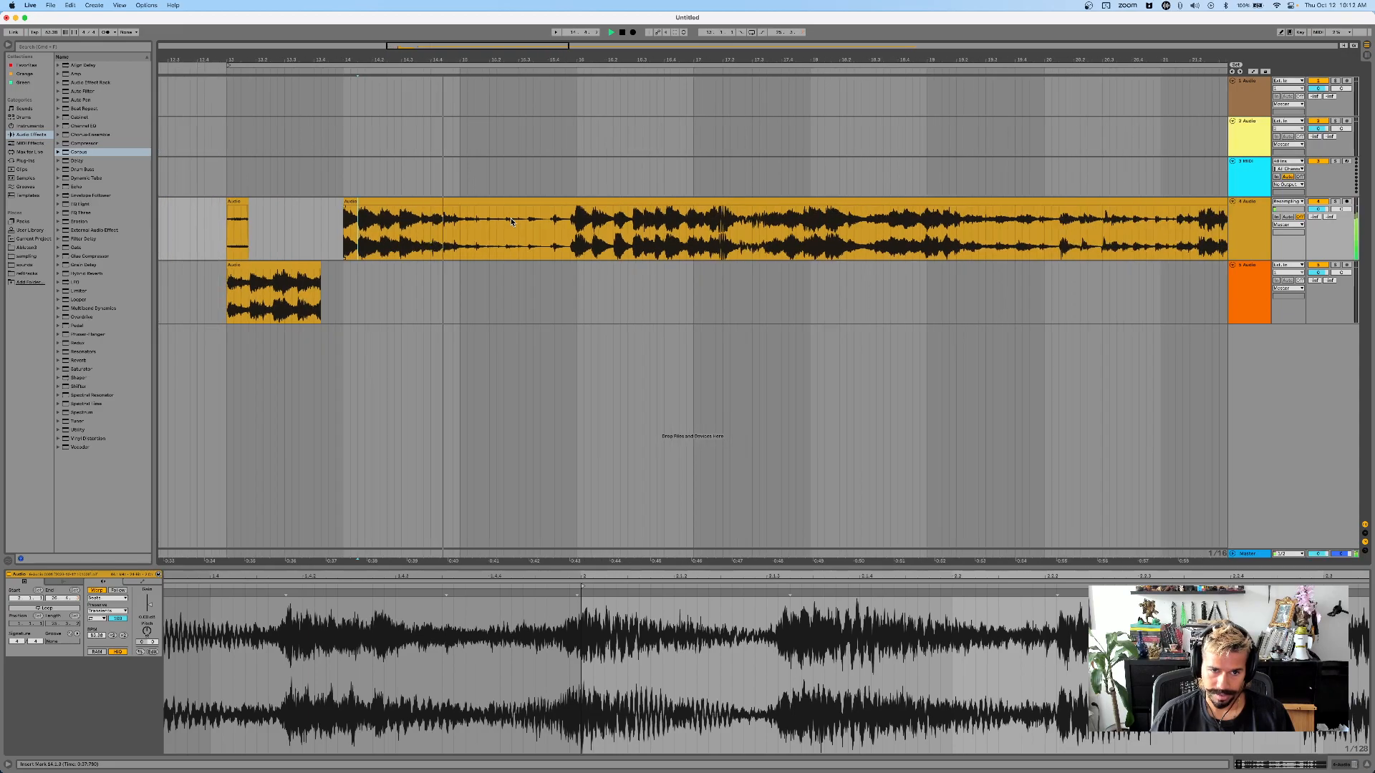
key(space)
click(442, 230)
key(space)
key(space)
scroll(440, 231, up, 5)
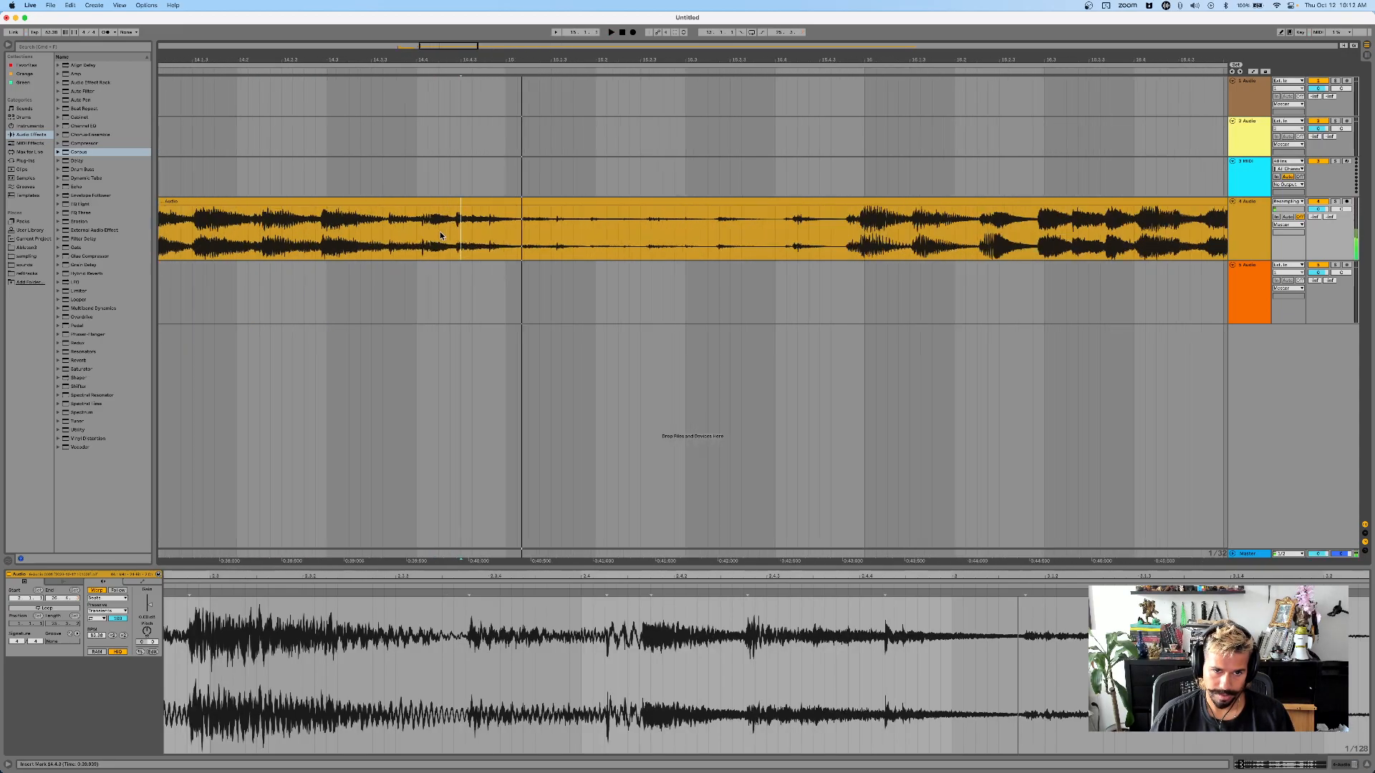
drag(465, 229, 534, 285)
click(581, 255)
key(space)
scroll(580, 256, down, 5)
scroll(578, 261, right, 3)
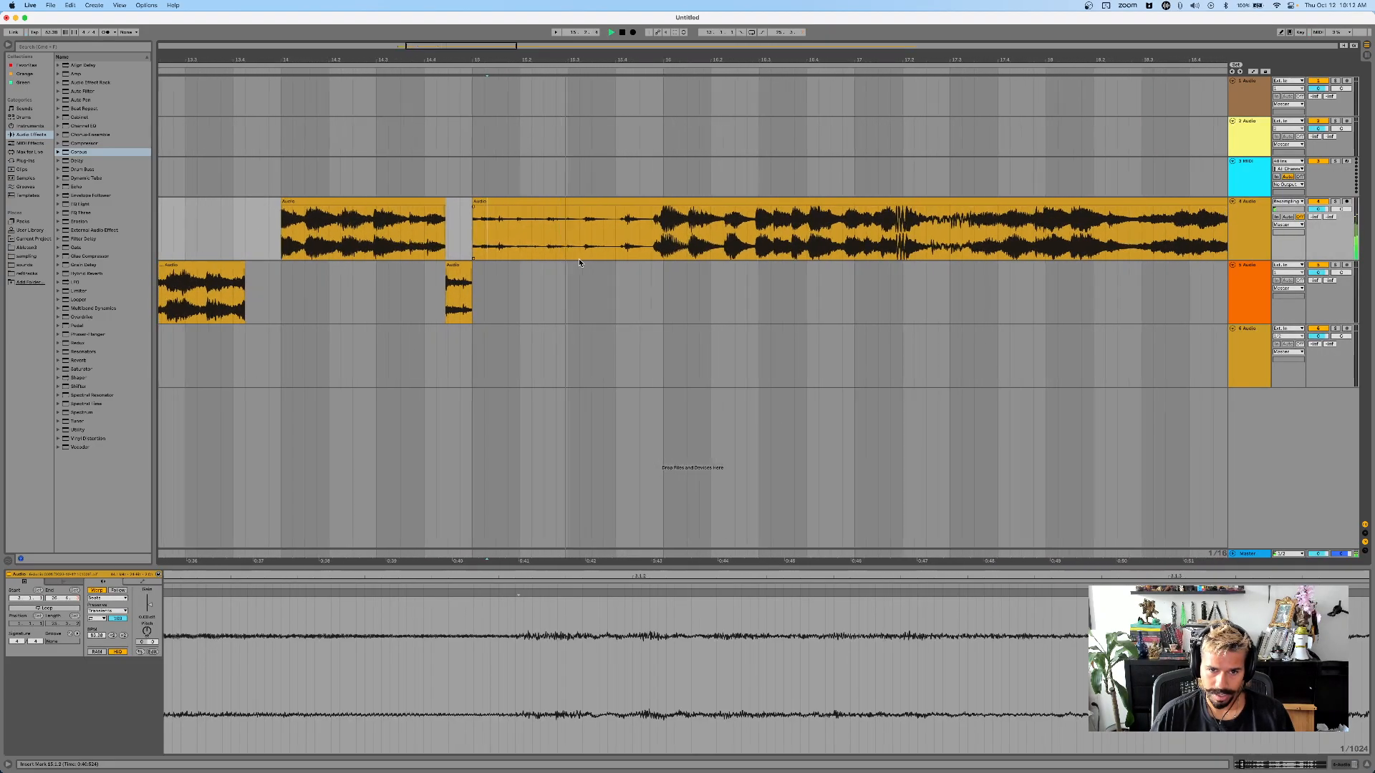
scroll(575, 272, down, 2)
click(572, 276)
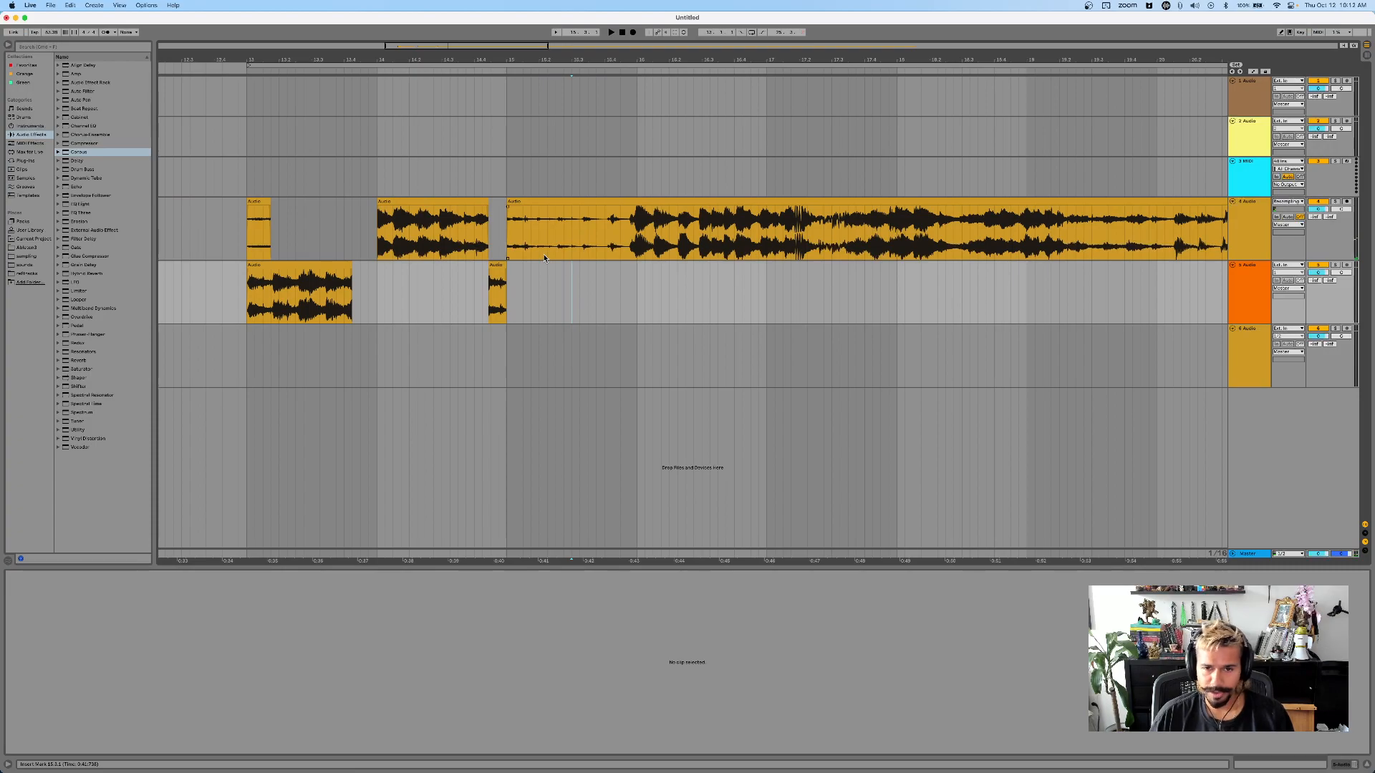
scroll(545, 259, right, 3)
scroll(544, 259, up, 2)
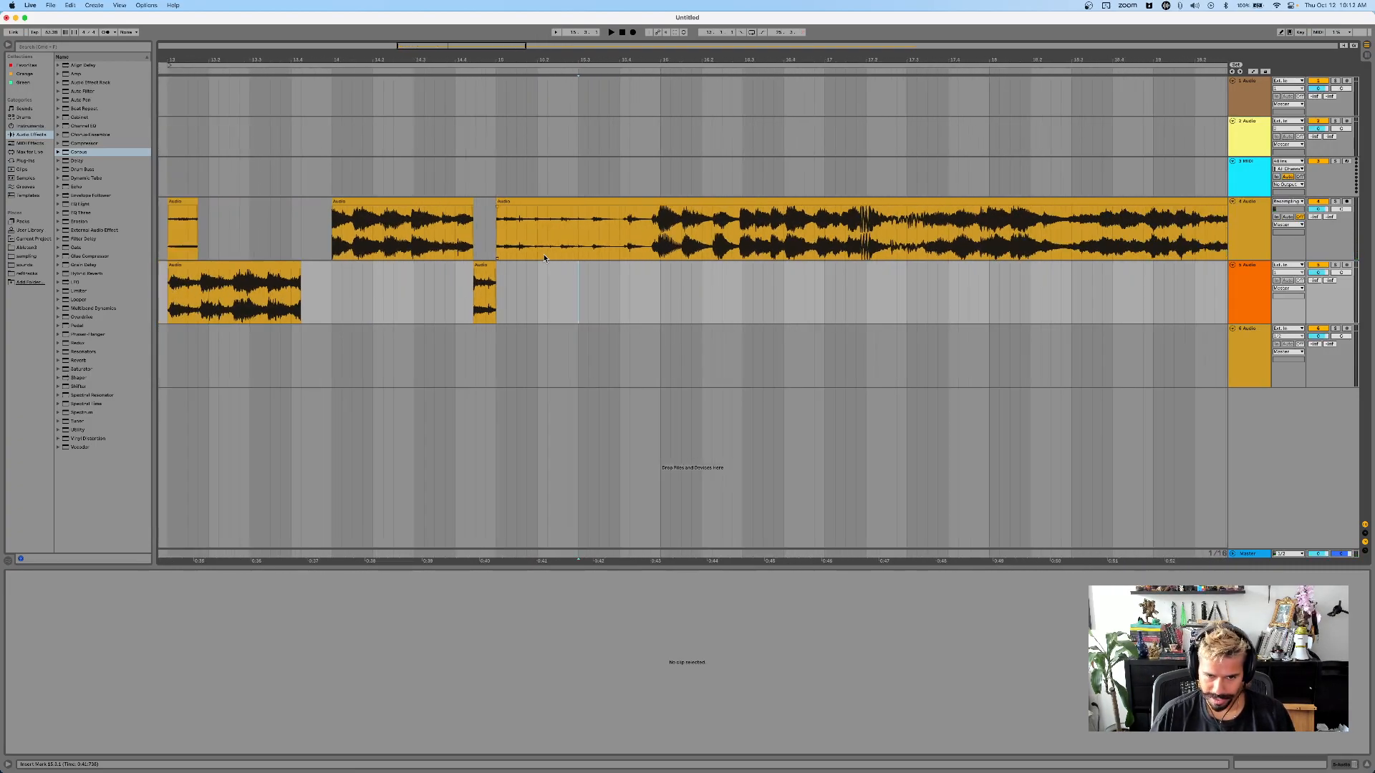
scroll(544, 258, down, 5)
scroll(544, 258, up, 7)
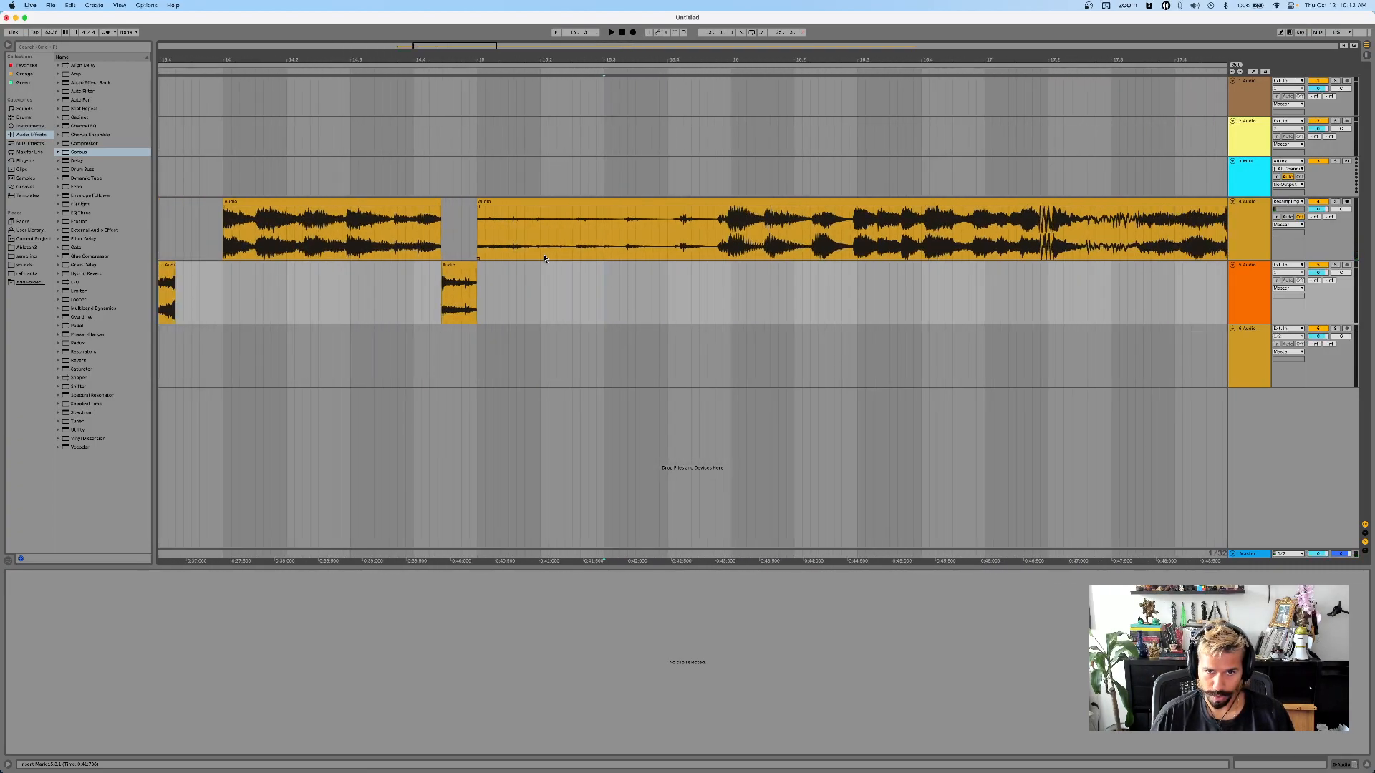
scroll(543, 262, down, 1)
drag(489, 281, 535, 280)
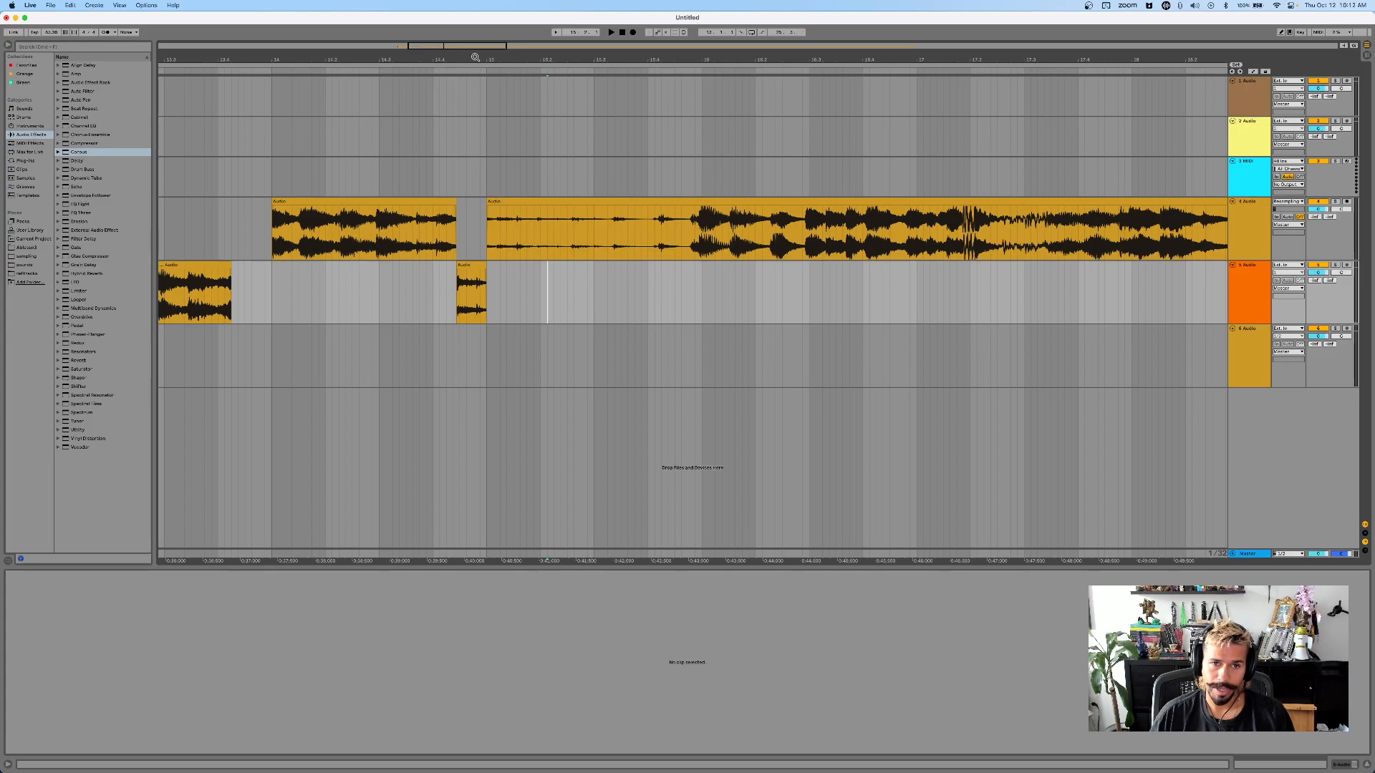
mouse_move(475, 57)
mouse_down()
mouse_move(474, 128)
mouse_move(475, 46)
mouse_up()
scroll(590, 130, right, 5)
scroll(589, 131, left, 6)
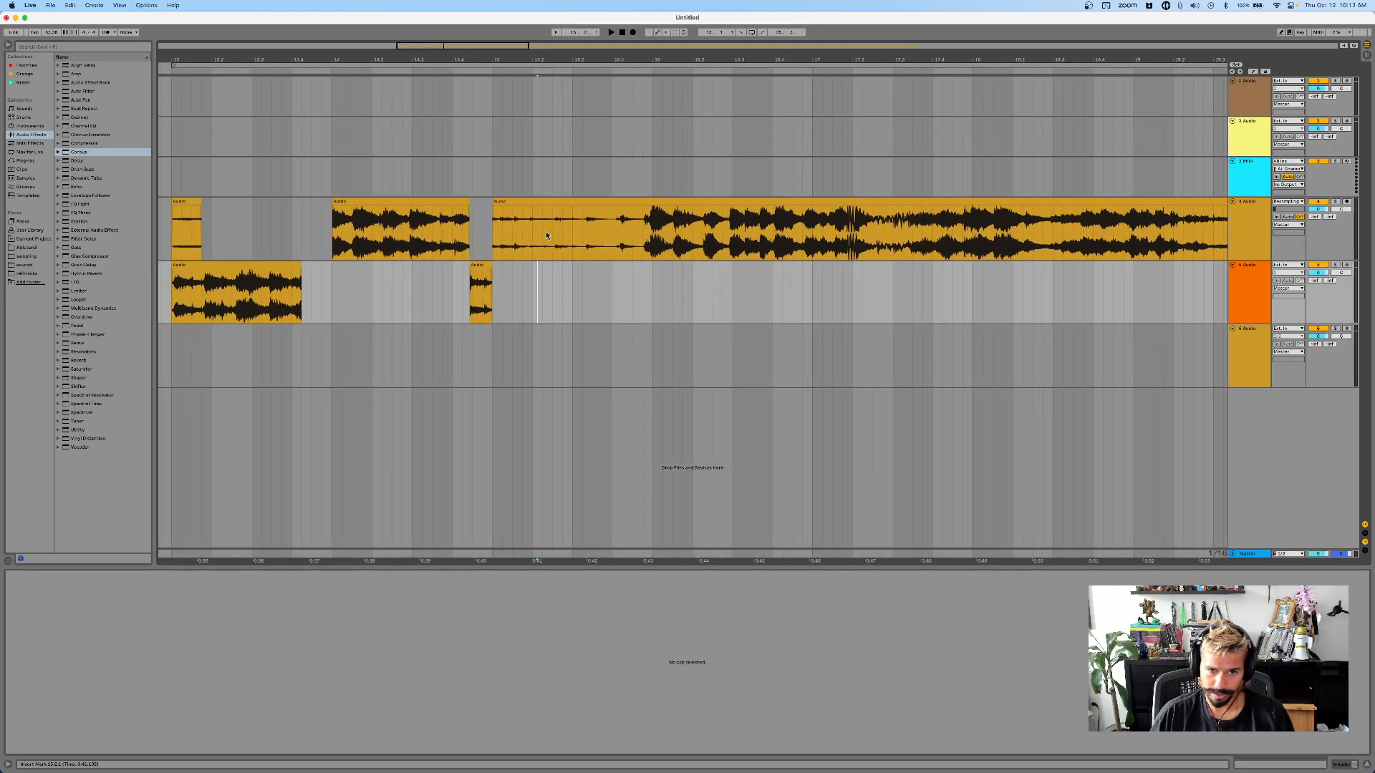
- Audition the long clip from bar 15 and move the distorted slice around bar 17.2 down to the slices track
click(516, 229)
key(space)
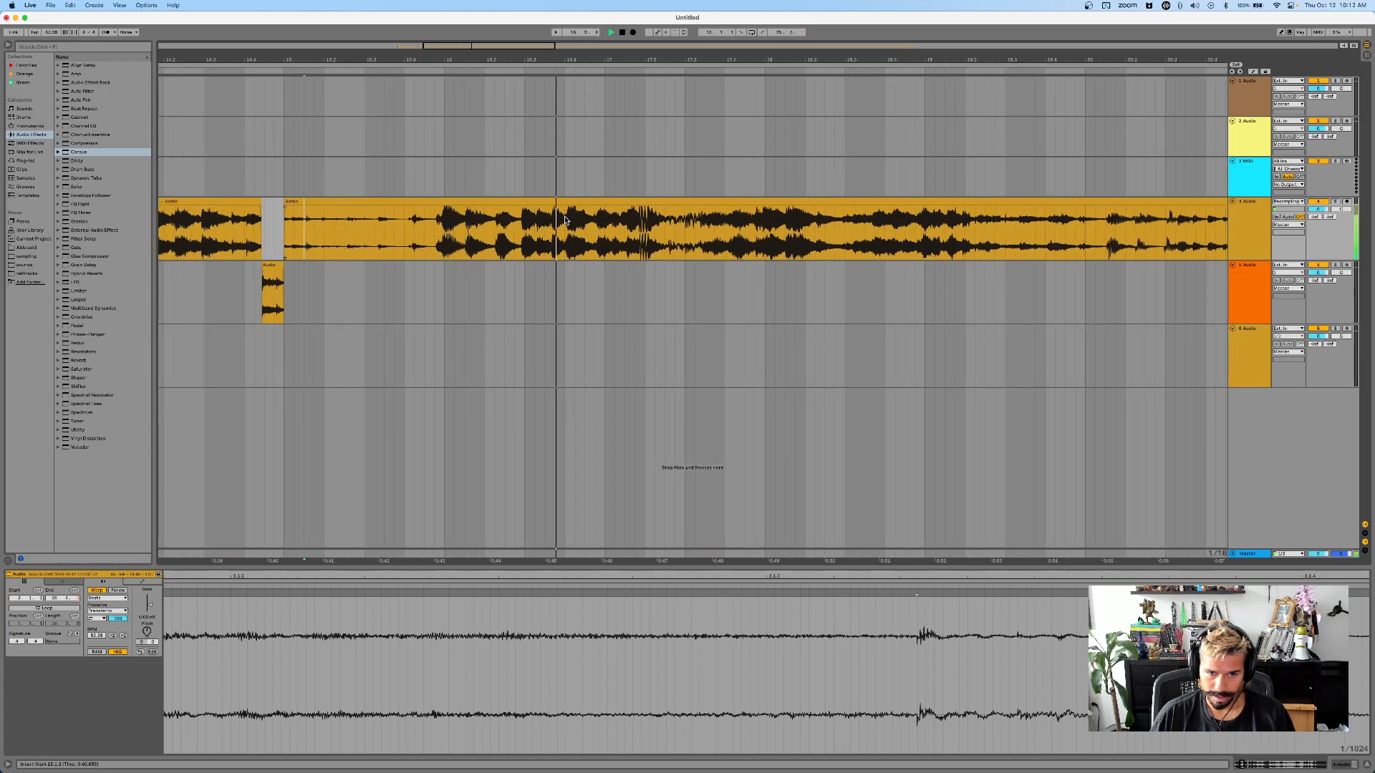
scroll(577, 221, right, 2)
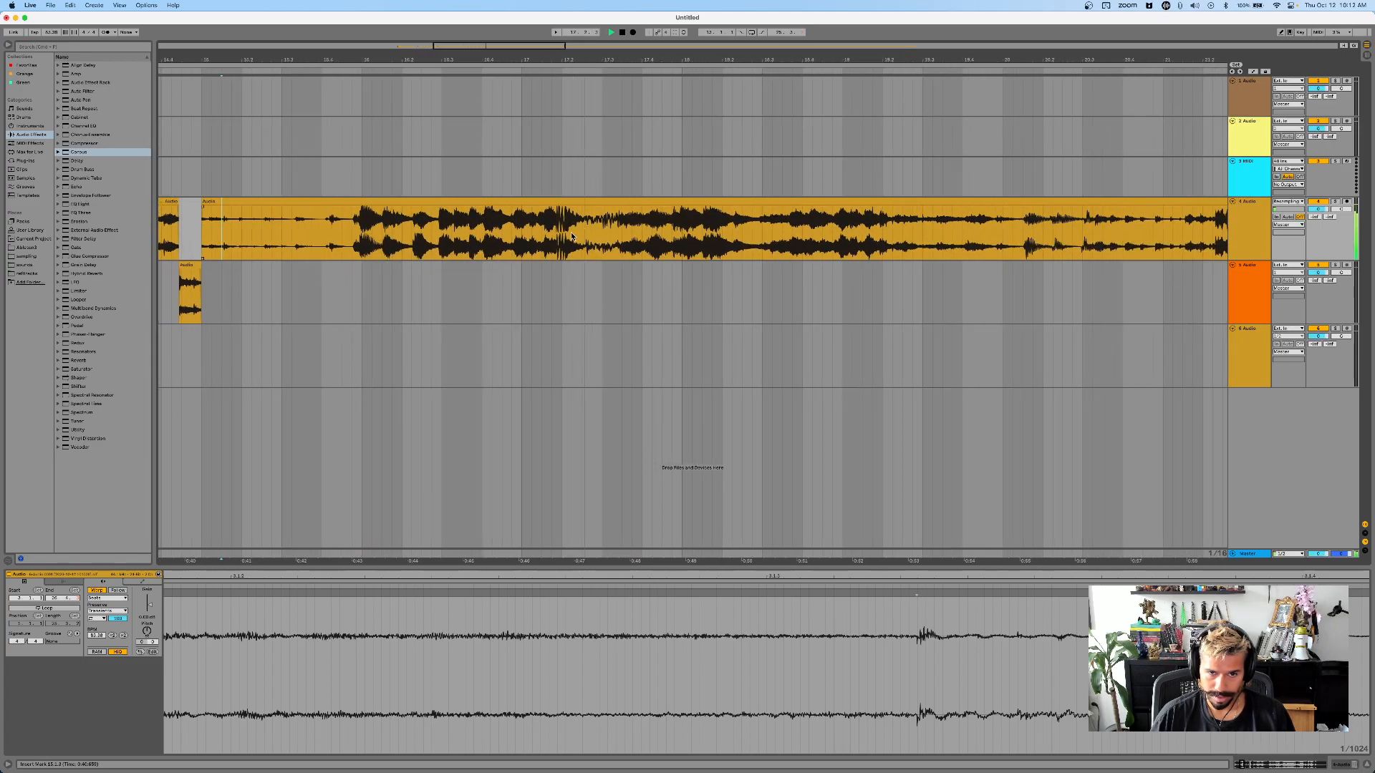
click(553, 234)
key(space)
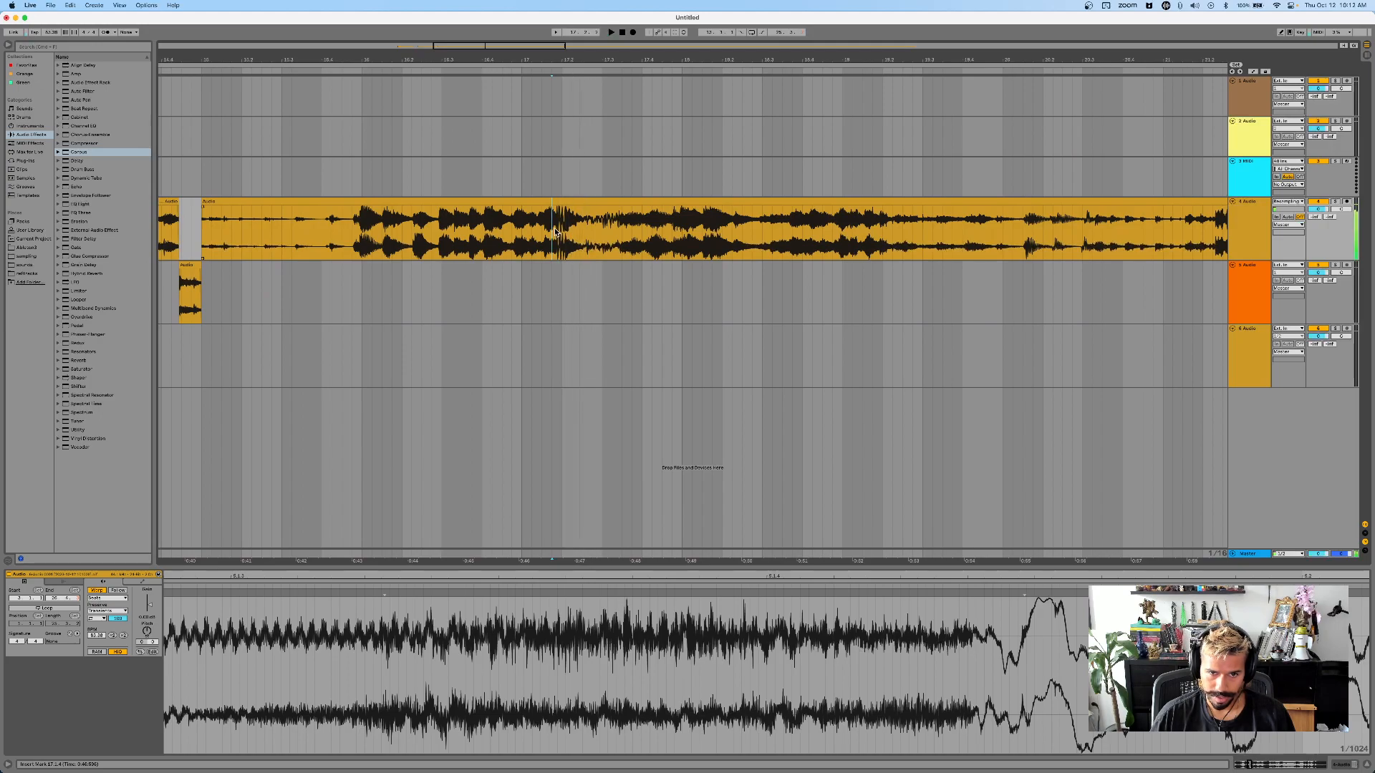
key(plus)
drag(558, 230, 631, 293)
- Continue auditioning from bar 17 and move the slice just after bar 20 down to the slices track
key(space)
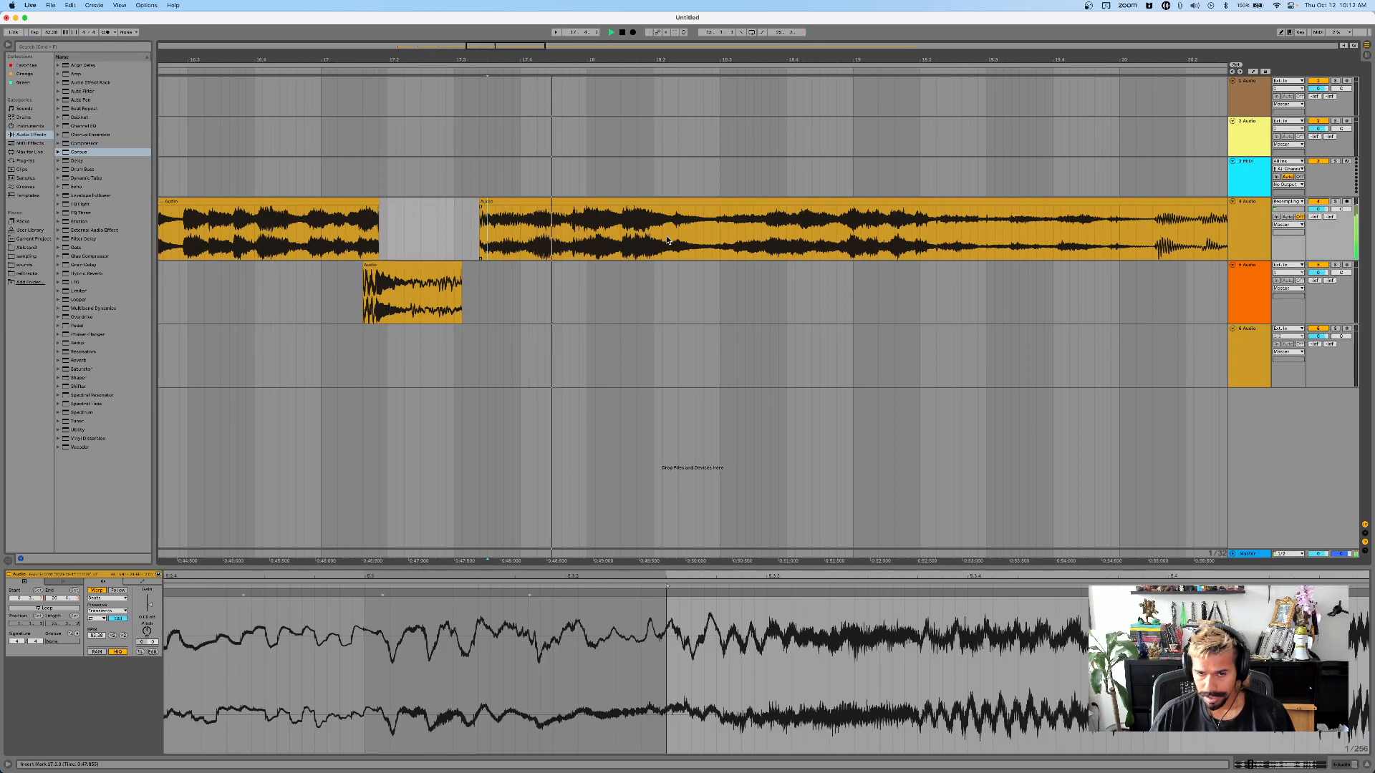
key(minus)
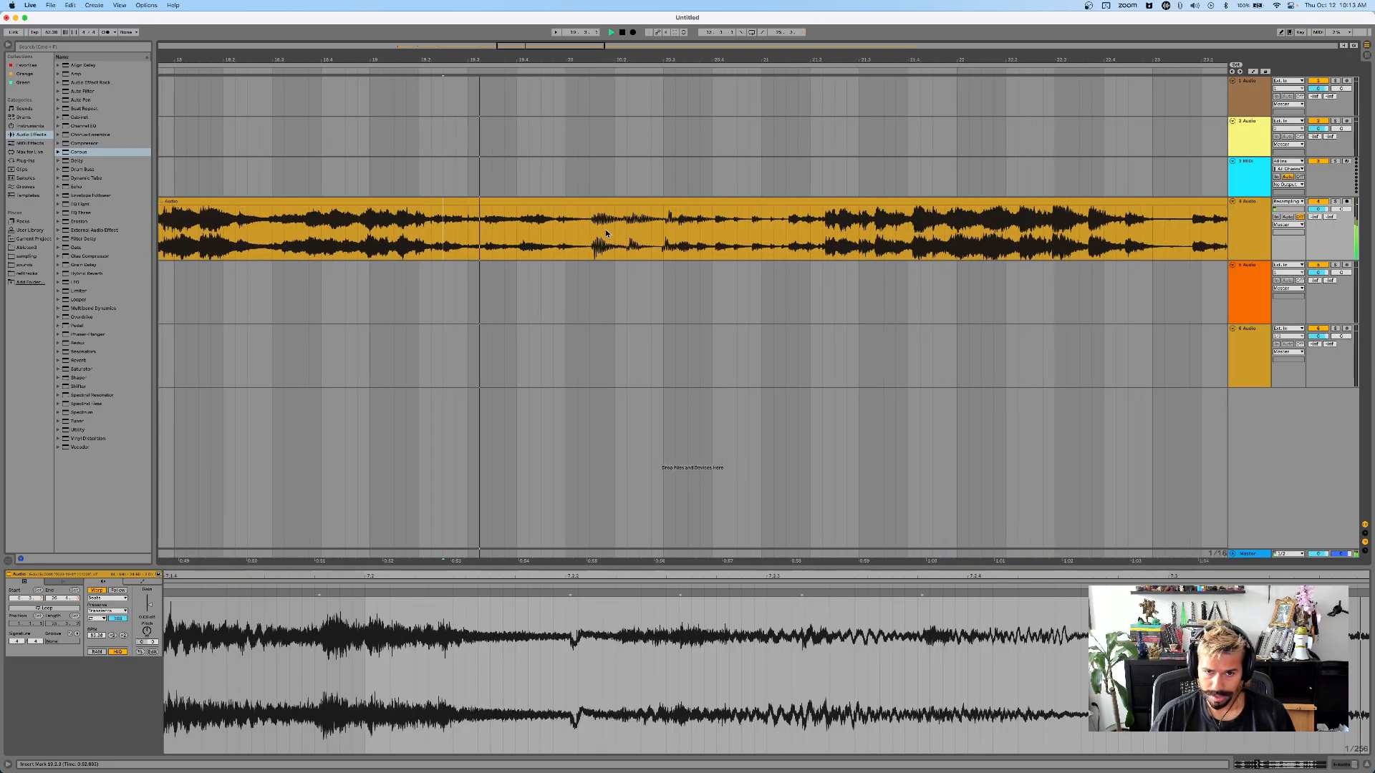
drag(573, 229, 528, 294)
- Play from bar 20.3, split the clip near bar 21, and move the slice before the split to the slices track
drag(682, 243, 628, 244)
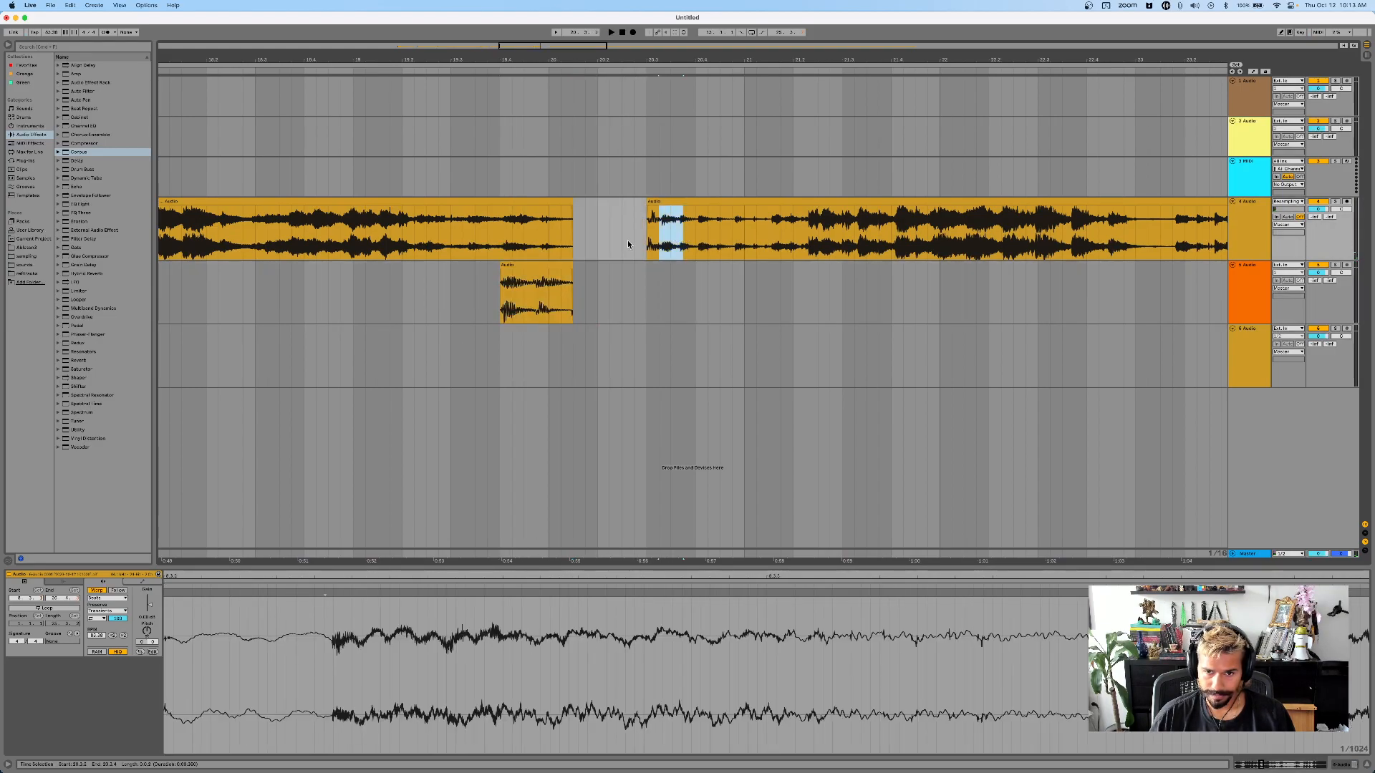
click(646, 235)
key(space)
scroll(645, 235, right, 5)
scroll(506, 250, left, 1)
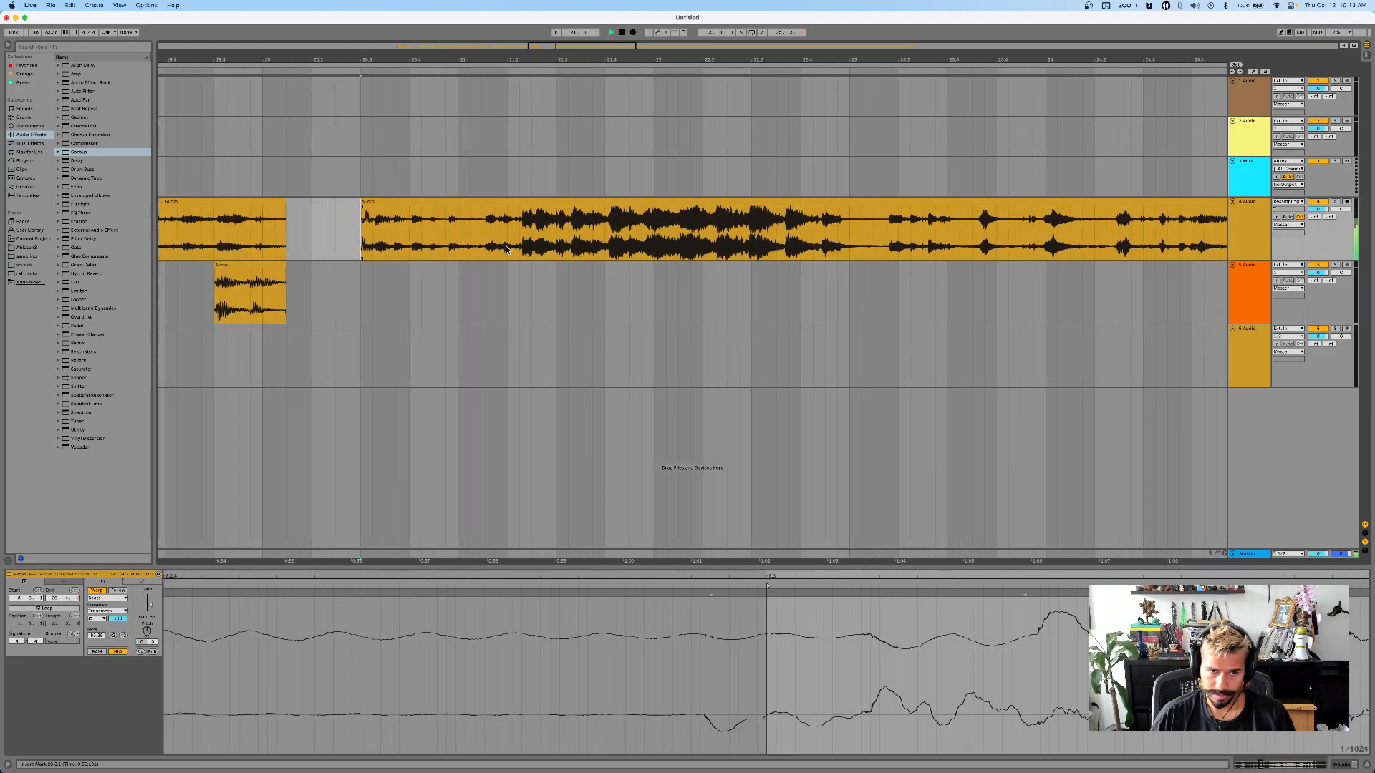
click(479, 222)
key(space)
key(super+e)
drag(461, 202, 449, 290)
- Audition the clip from bar 21 onward and move the short slice just after bar 23 to the slices track
click(545, 237)
key(space)
scroll(550, 237, right, 4)
scroll(553, 238, down, 1)
scroll(552, 237, down, 2)
click(641, 232)
key(space)
key(space)
scroll(641, 233, right, 2)
key(space)
drag(628, 233, 602, 266)
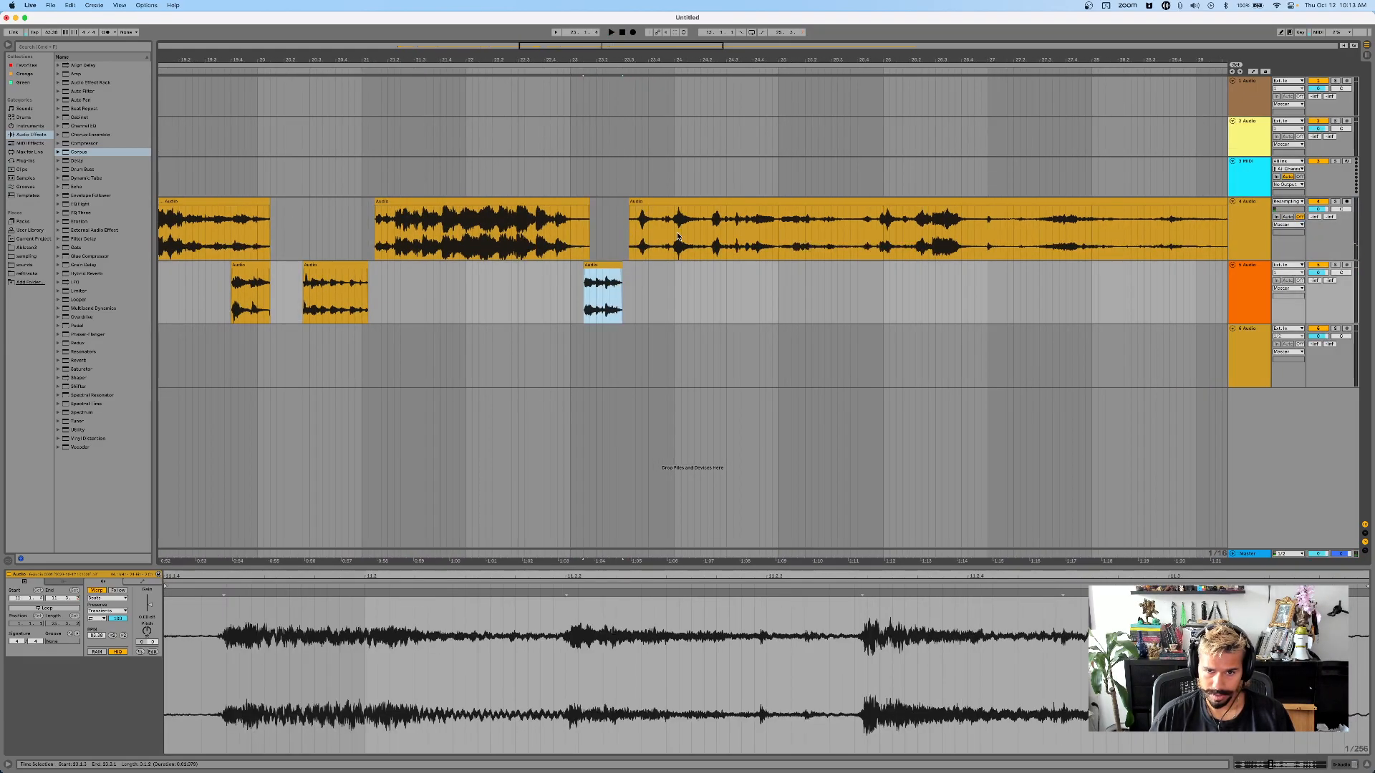
- Audition the section from bar 24 and move the swell just after bar 26 down to the slices track
click(684, 230)
scroll(684, 229, right, 2)
key(space)
scroll(684, 229, right, 3)
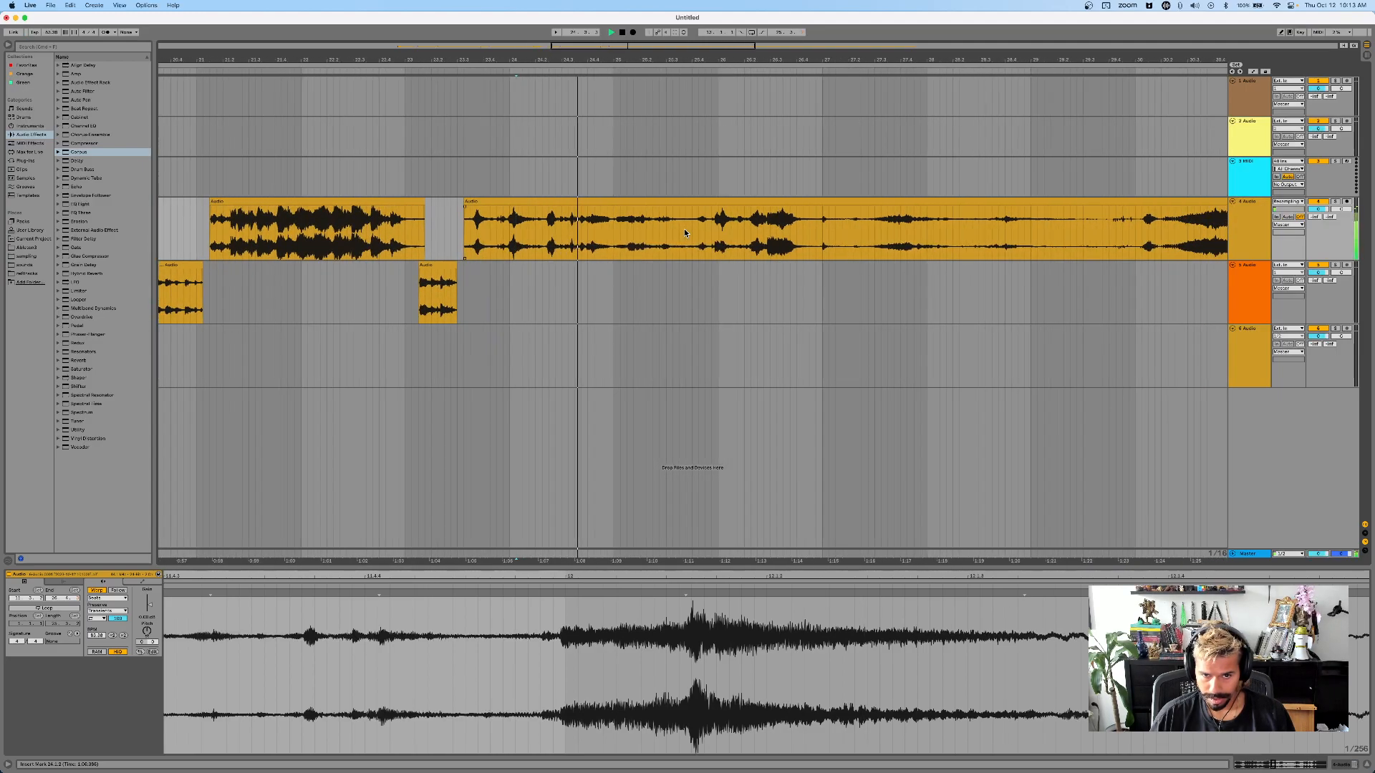
click(612, 236)
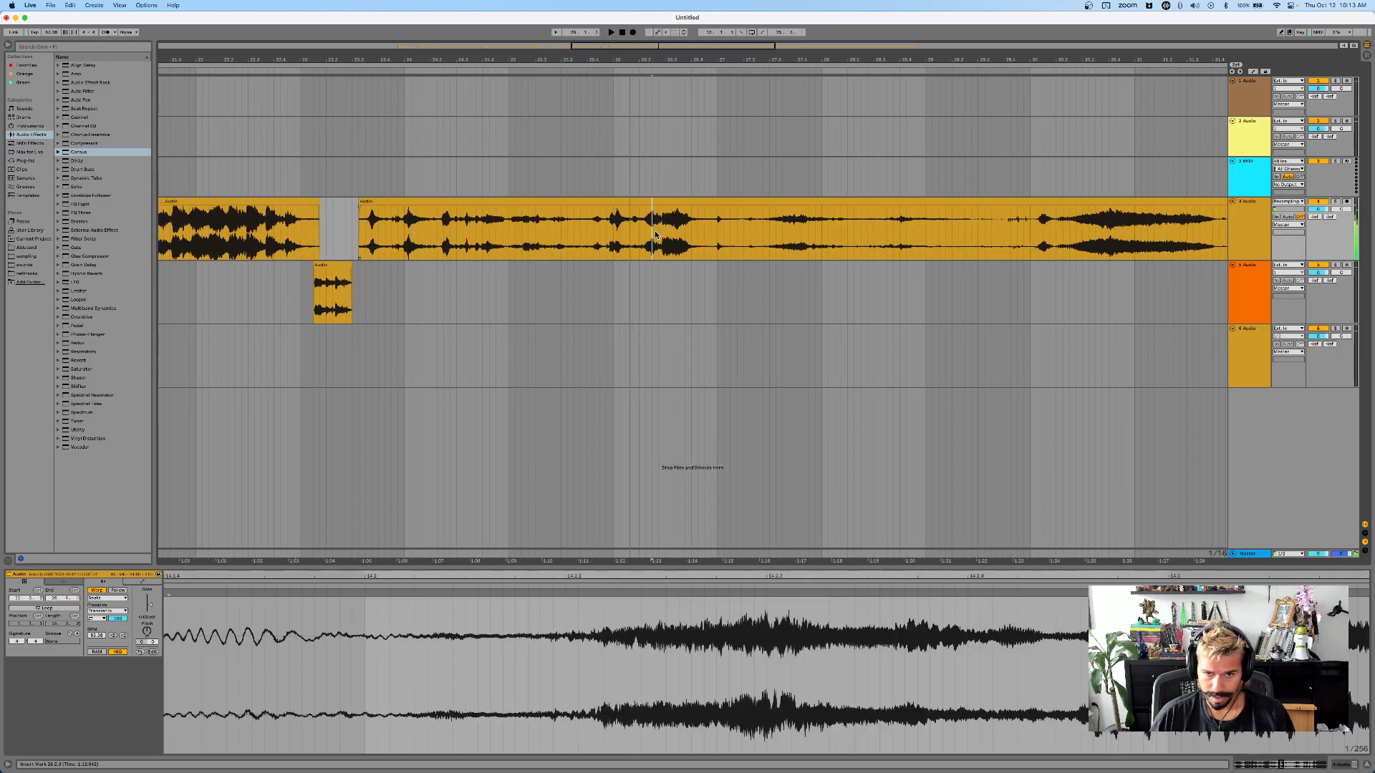
scroll(612, 236, right, 2)
click(567, 237)
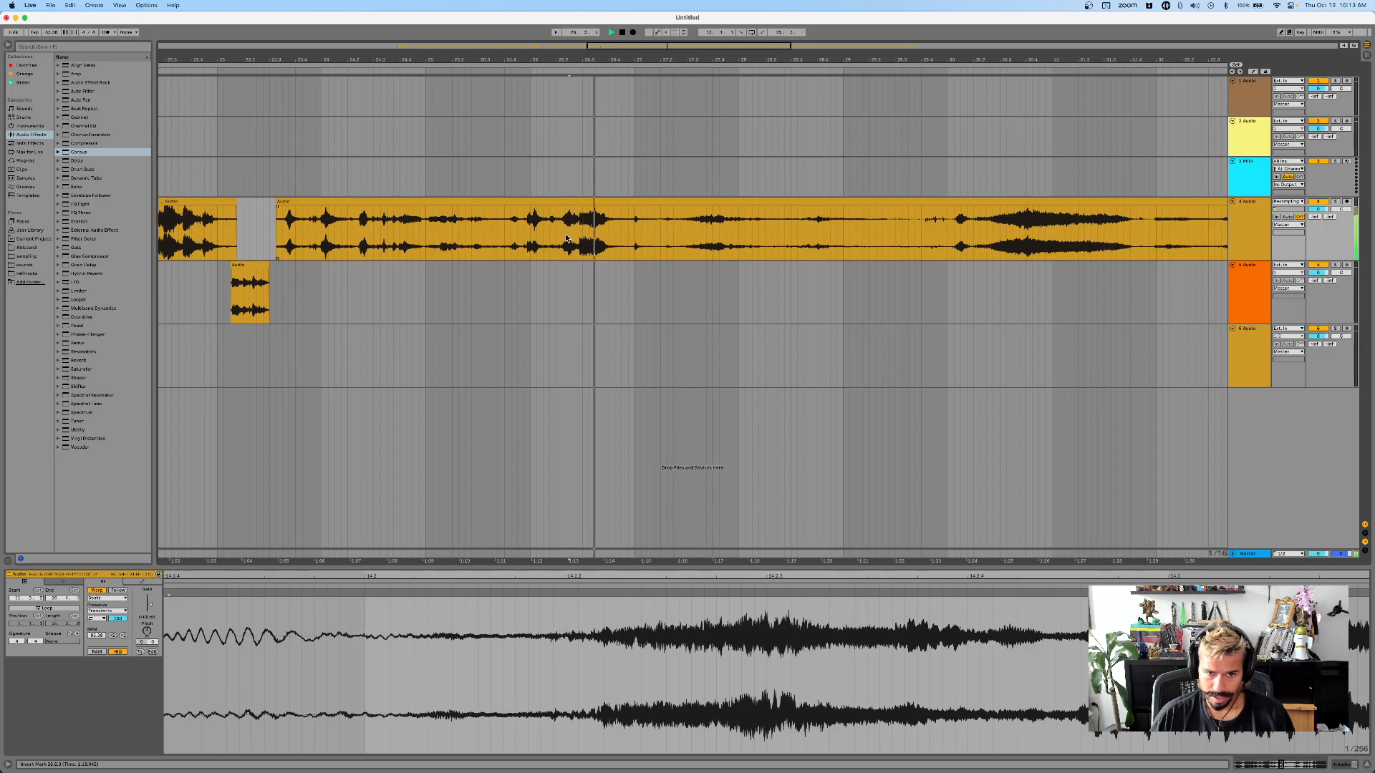
drag(558, 234, 509, 289)
- Audition the rest of the long clip at several points up to the loud end section for further usable sounds
scroll(680, 250, down, 6)
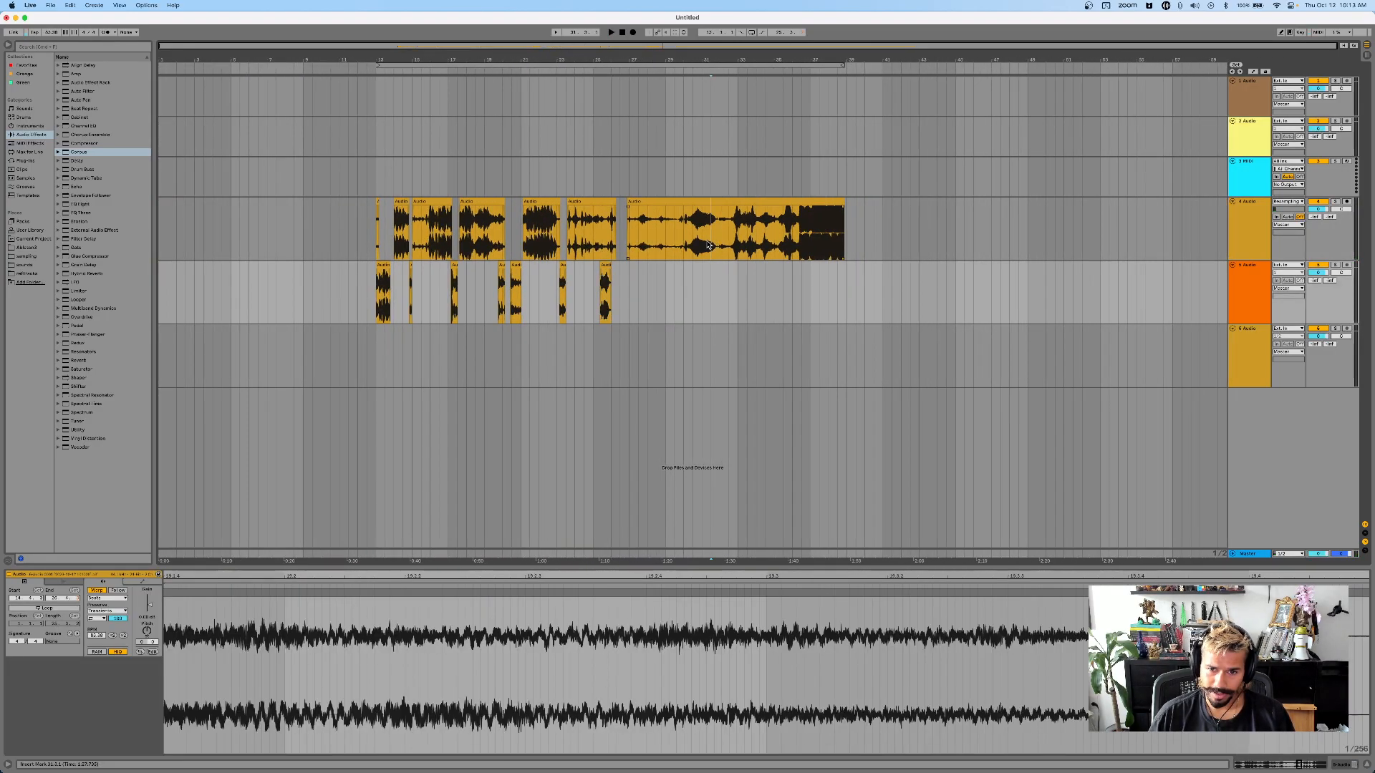
click(675, 239)
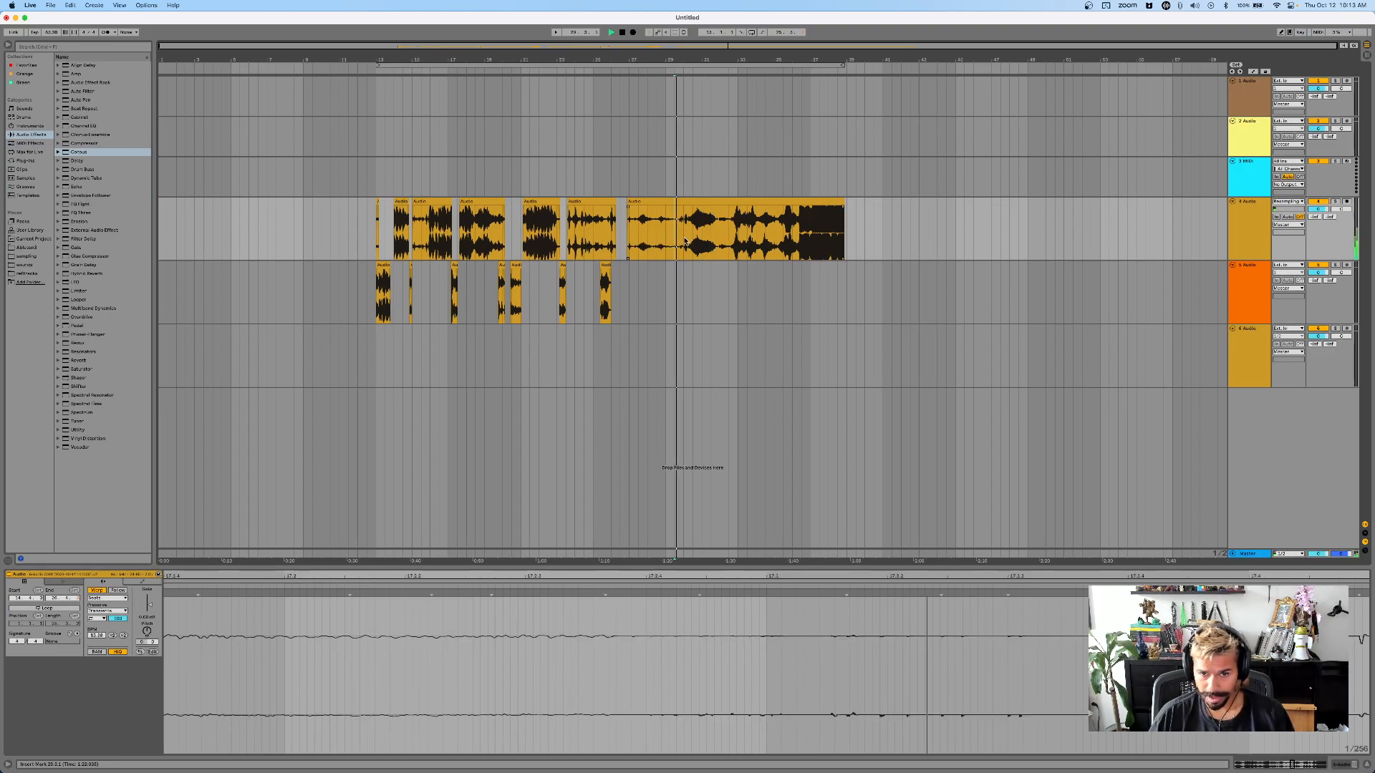
scroll(686, 241, up, 8)
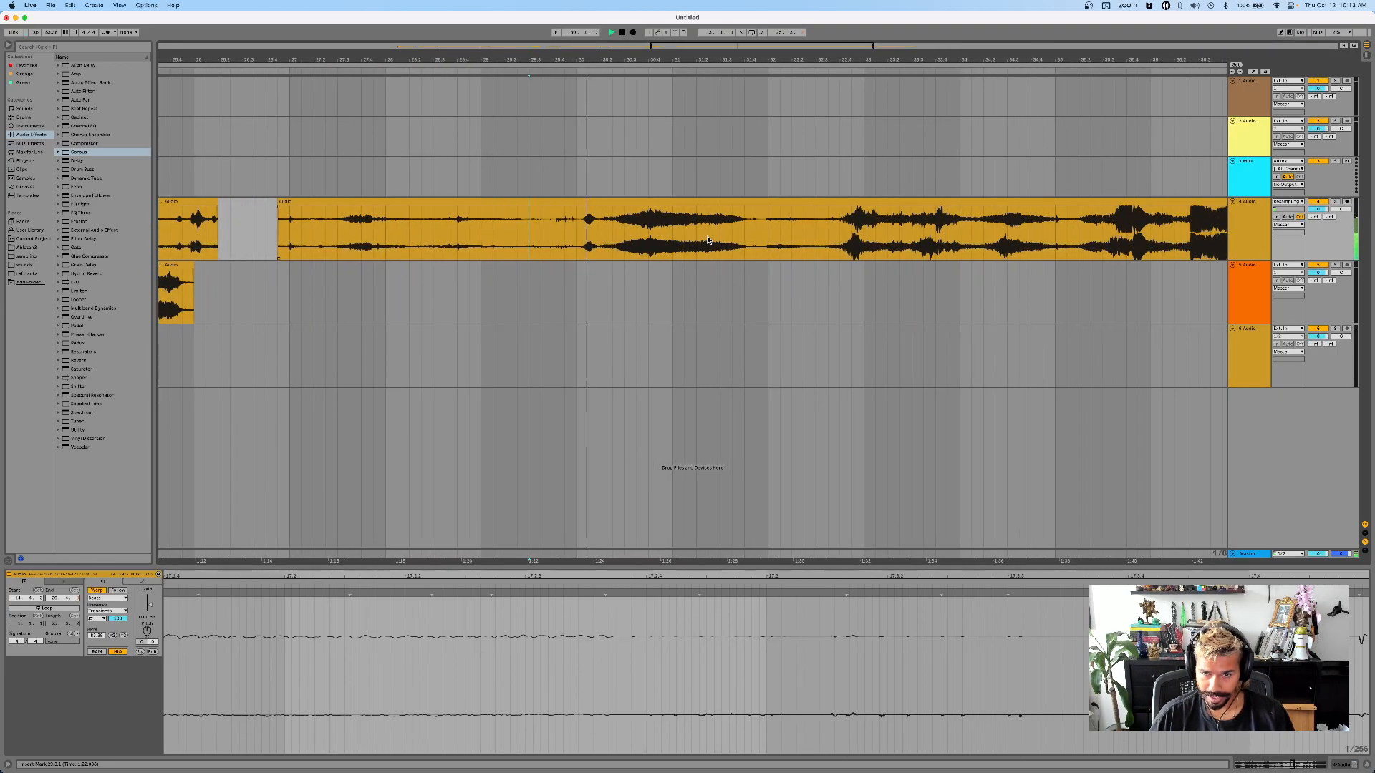
click(693, 240)
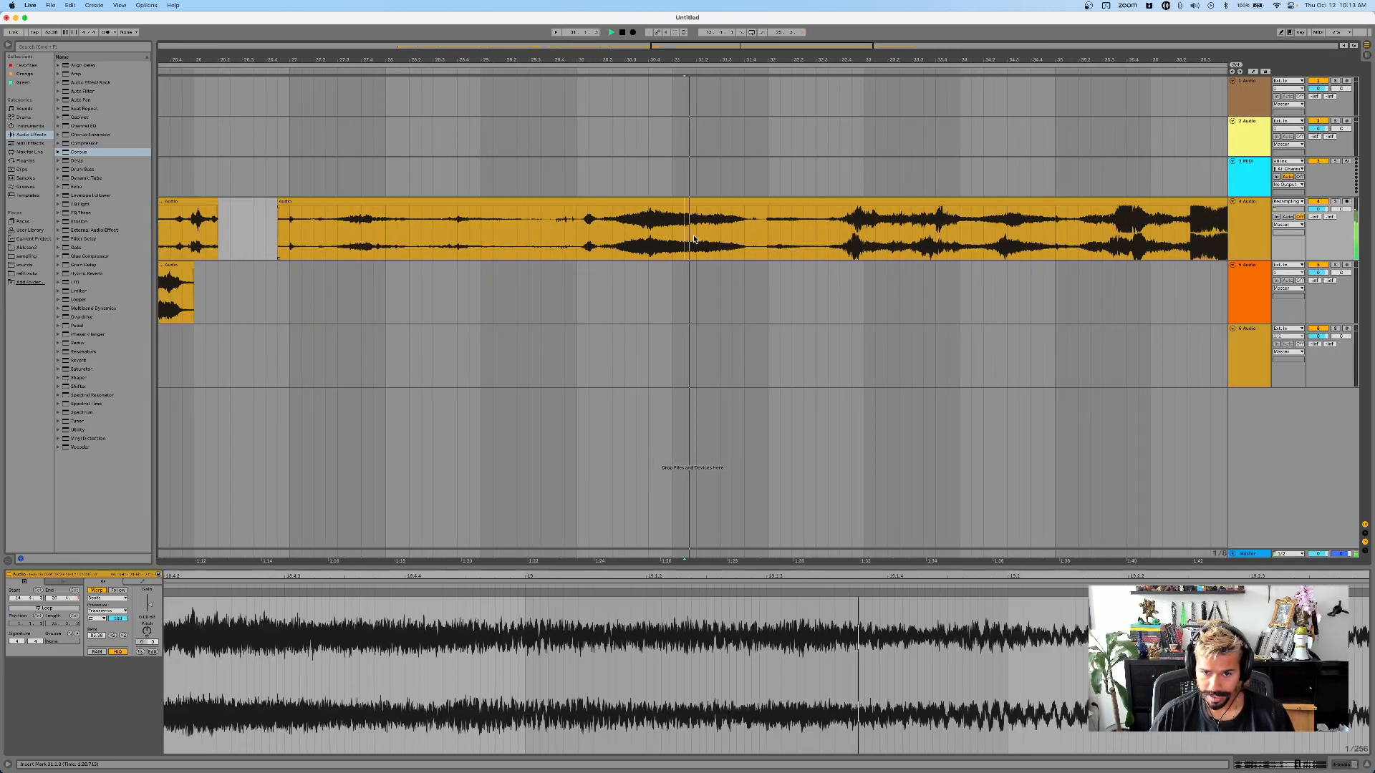
scroll(693, 240, right, 3)
click(763, 234)
key(space)
key(space)
scroll(761, 234, right, 9)
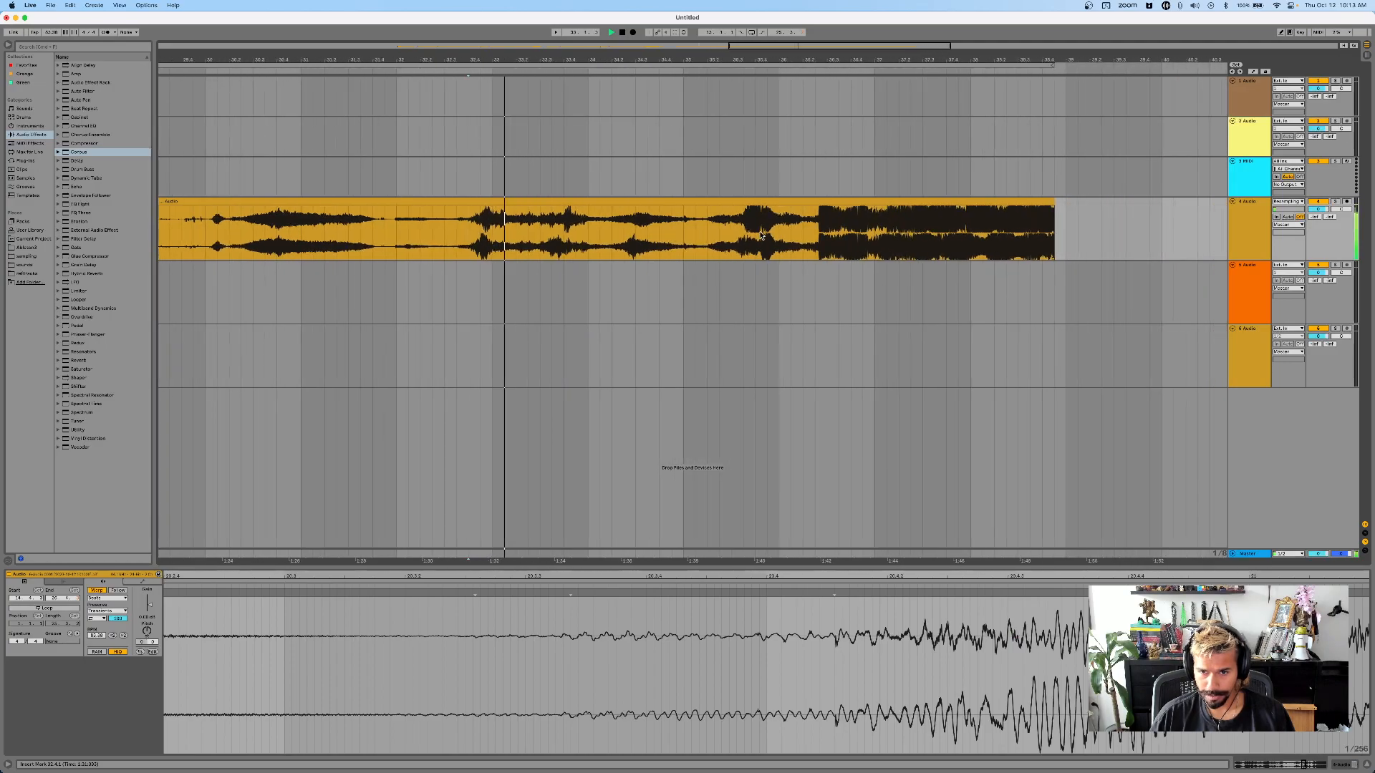
click(761, 234)
scroll(794, 237, down, 3)
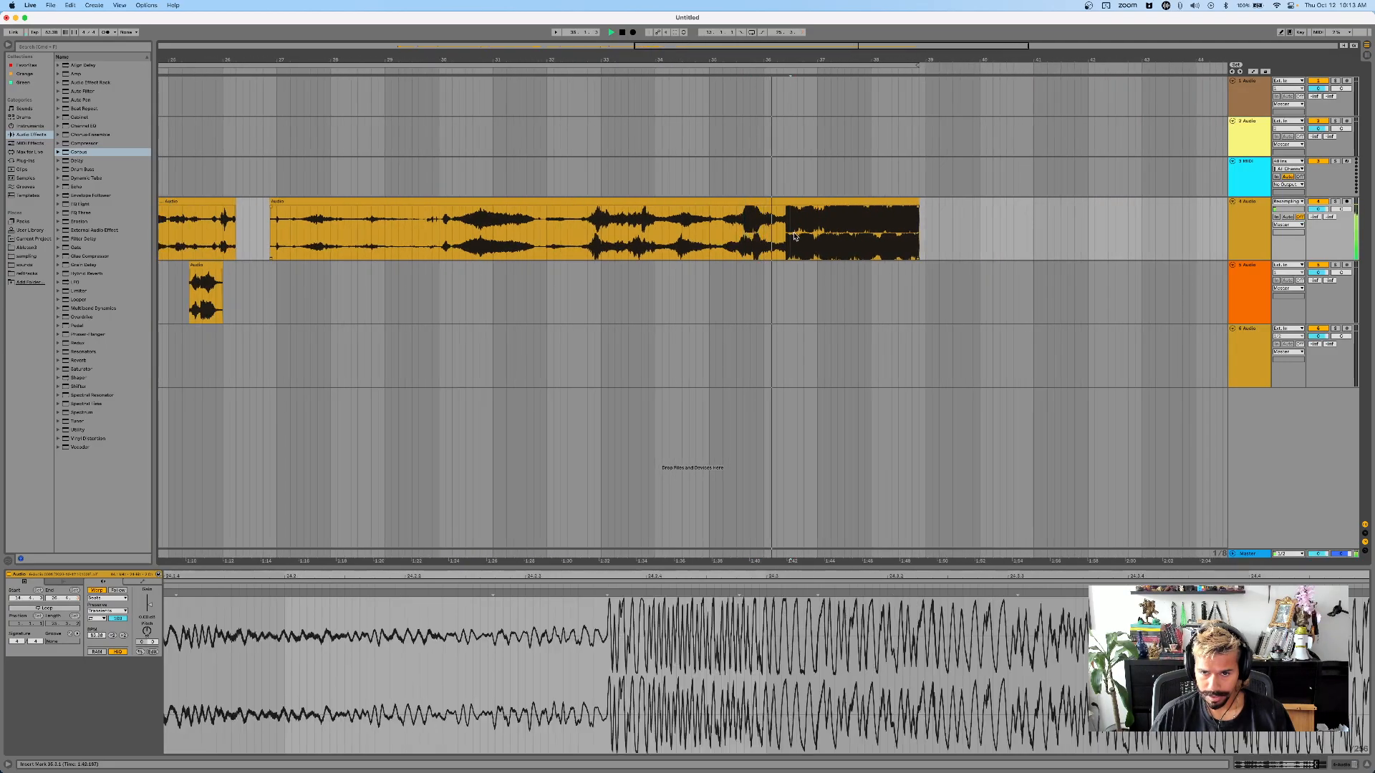
key(space)
scroll(744, 238, down, 8)
scroll(702, 240, left, 3)
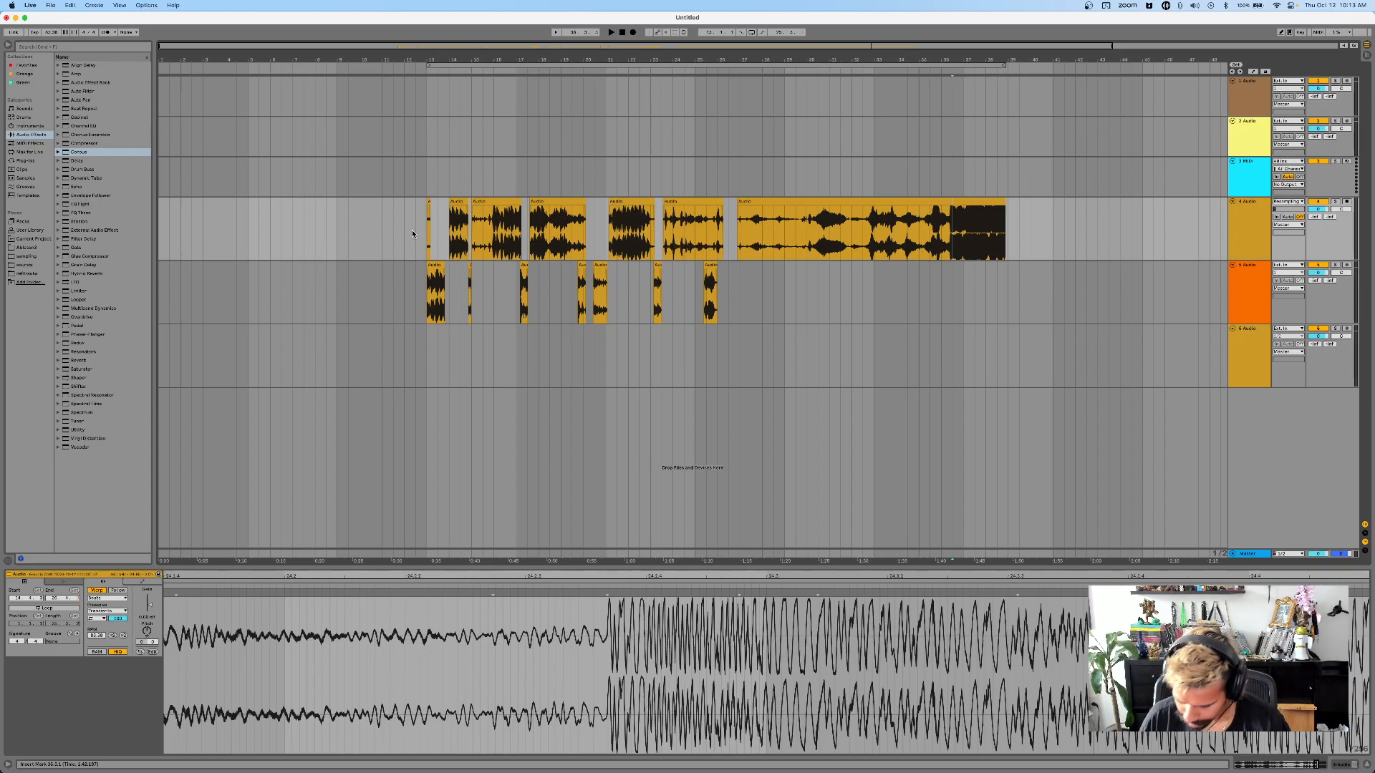
- Audition the short slice just before bar 15 on the slices track and paste a copy of it at bar 11
scroll(412, 233, right, 5)
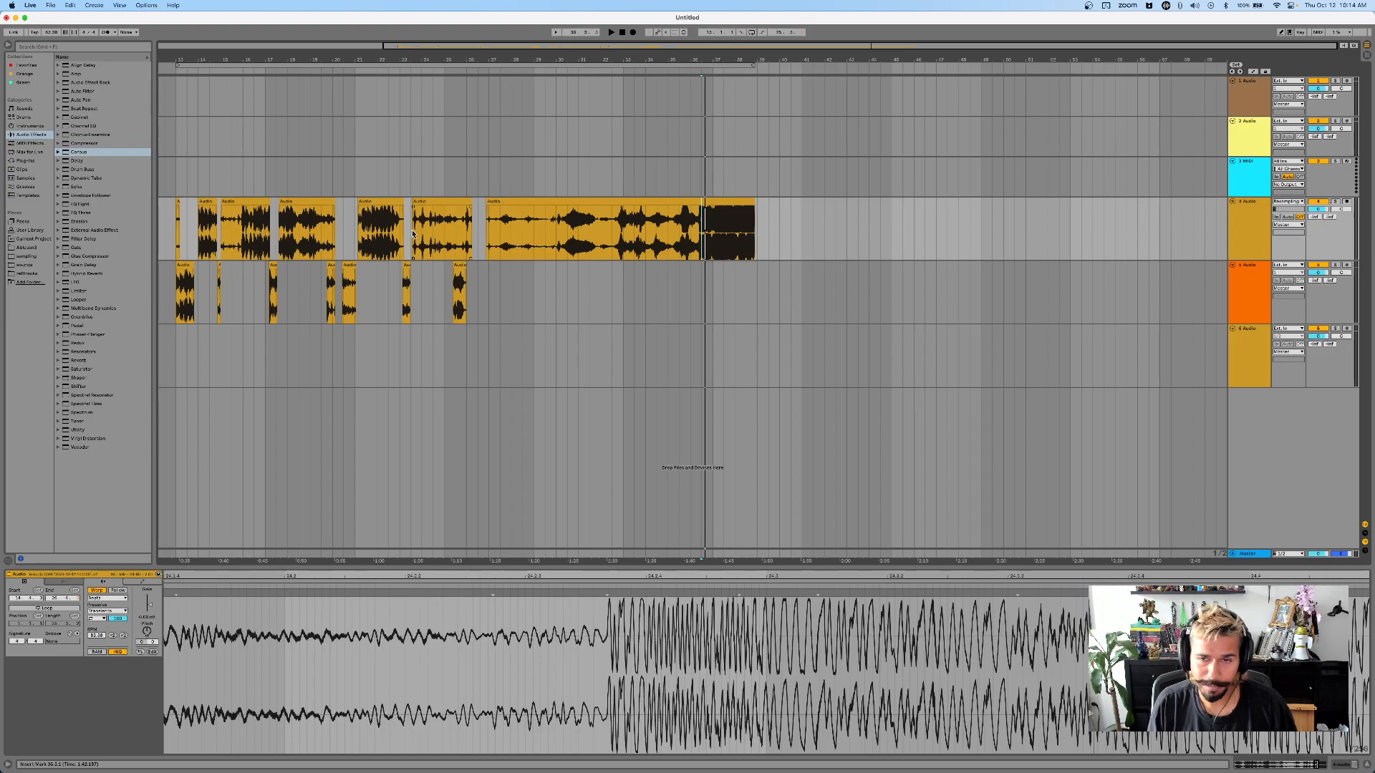
scroll(413, 234, left, 10)
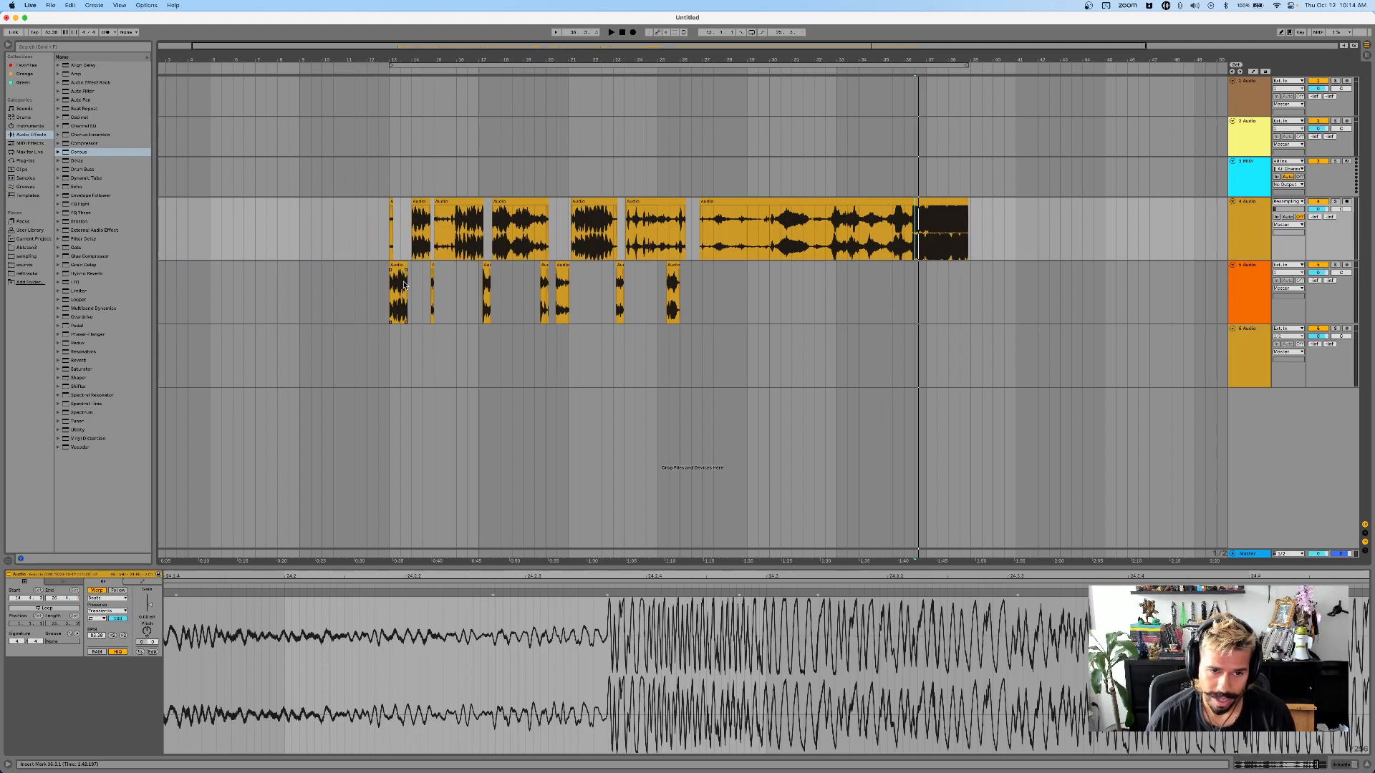
scroll(404, 284, up, 5)
click(444, 293)
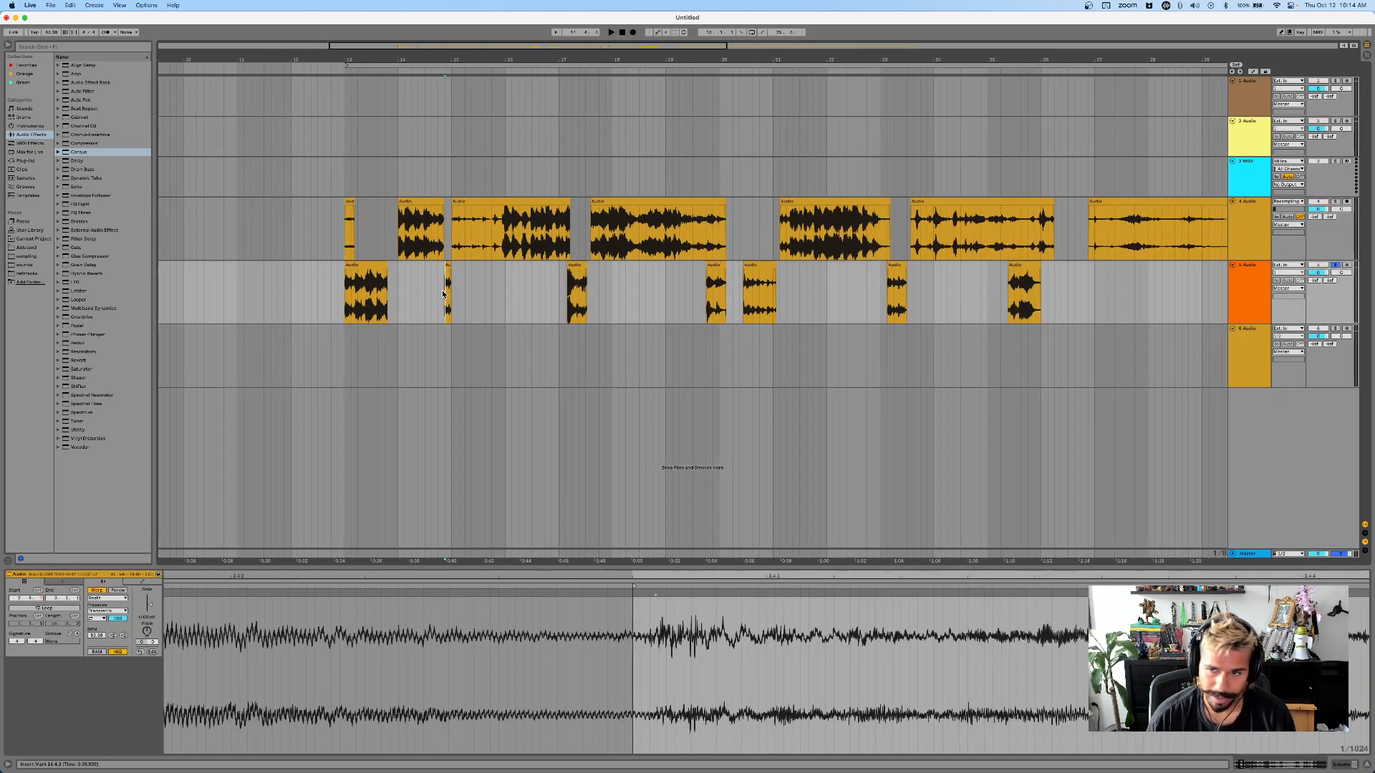
scroll(534, 275, left, 5)
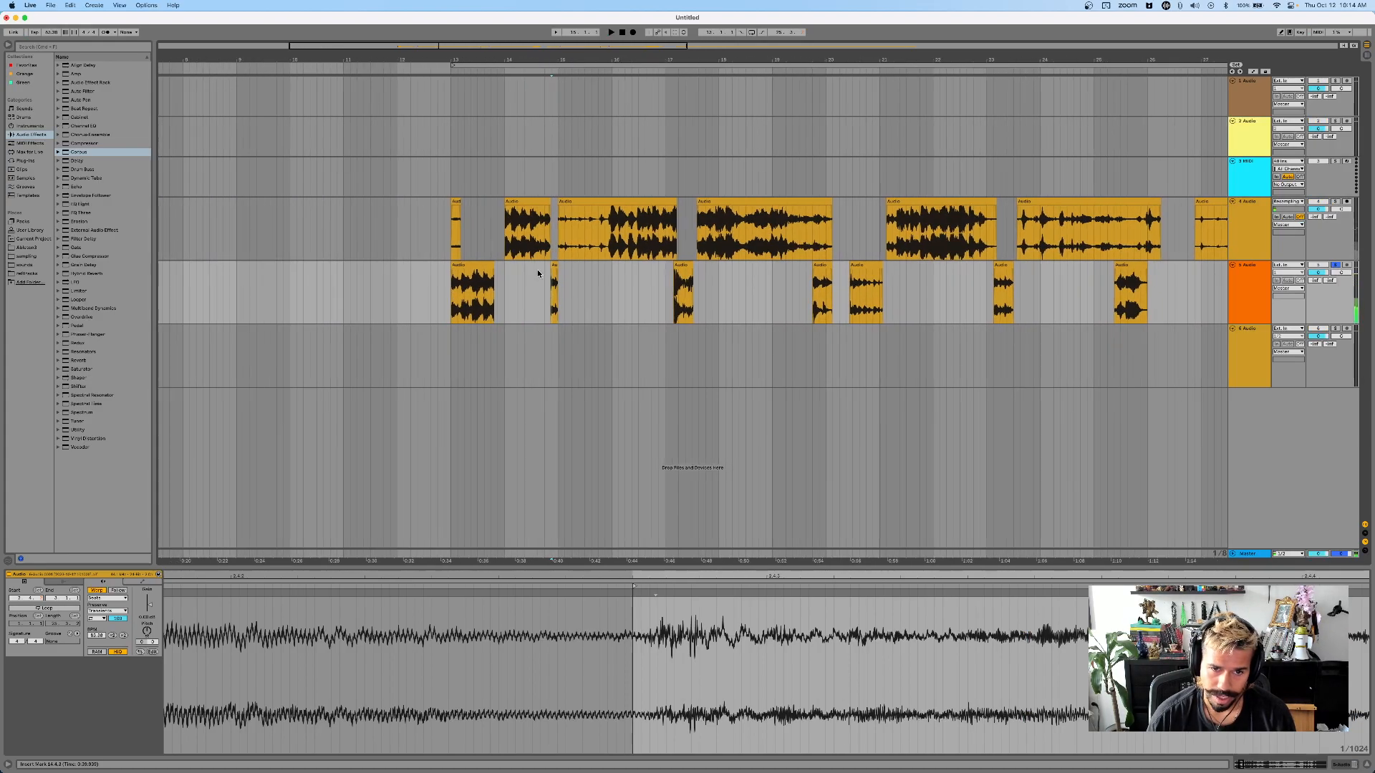
click(553, 266)
key(super+c)
click(341, 290)
key(super+v)
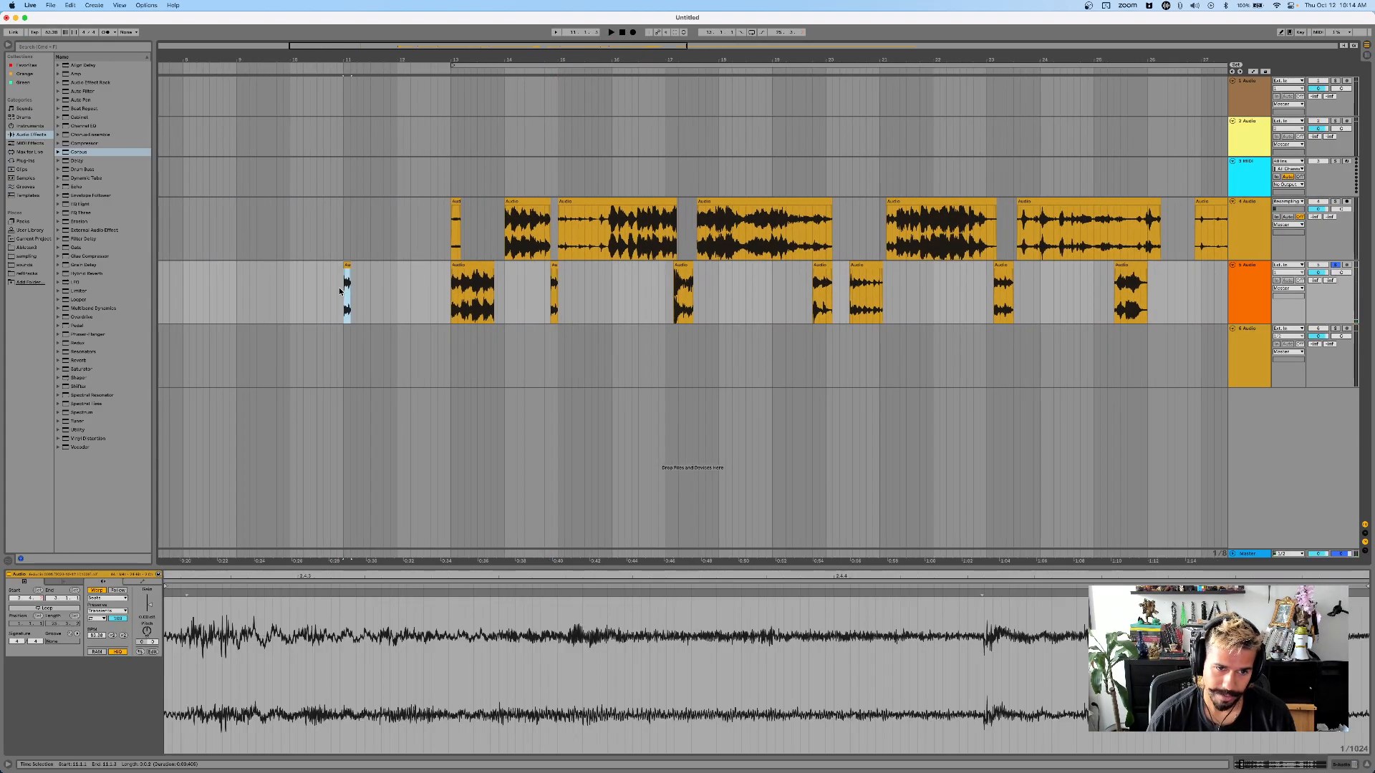
scroll(341, 291, up, 5)
scroll(402, 282, up, 5)
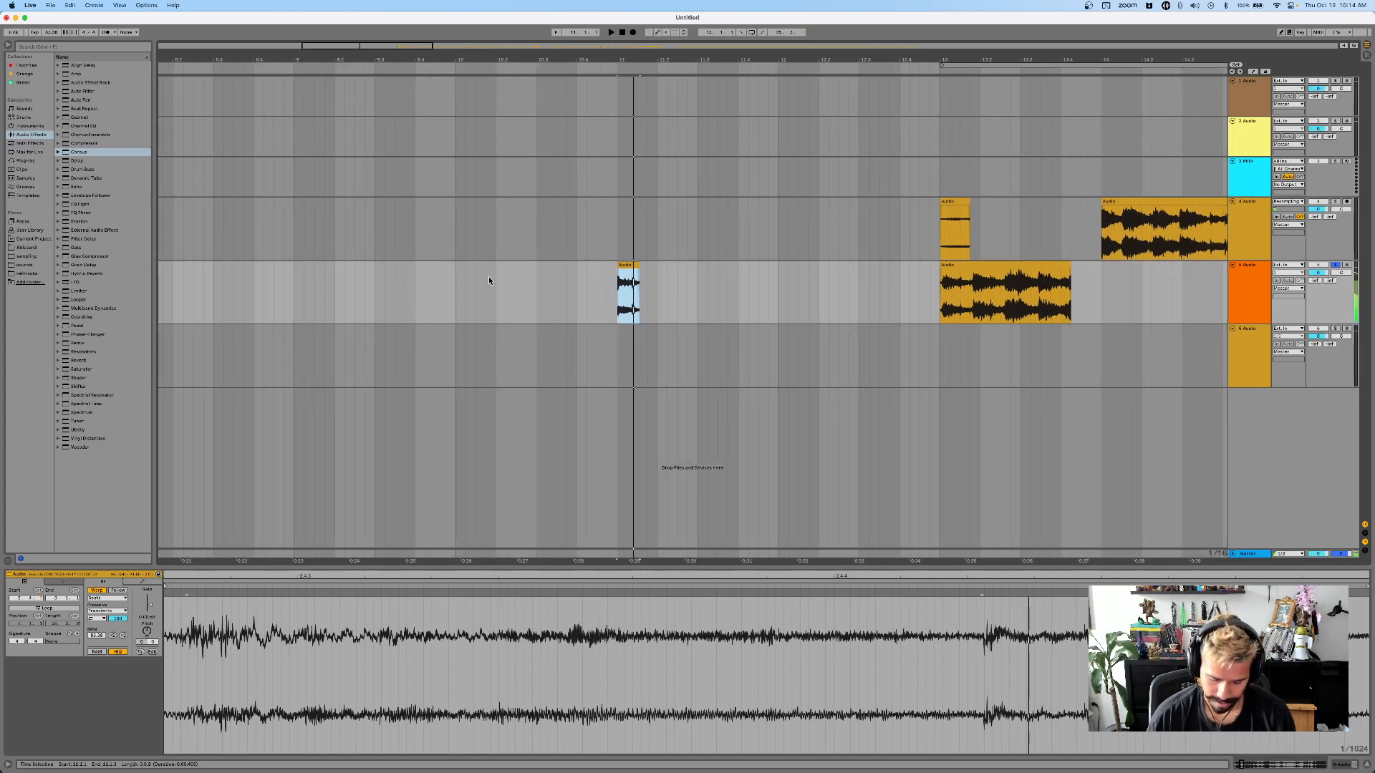
- Search the browser for "kick" and place a kick sample at bar 10 on the empty bottom track
key(super+f)
text(kick)
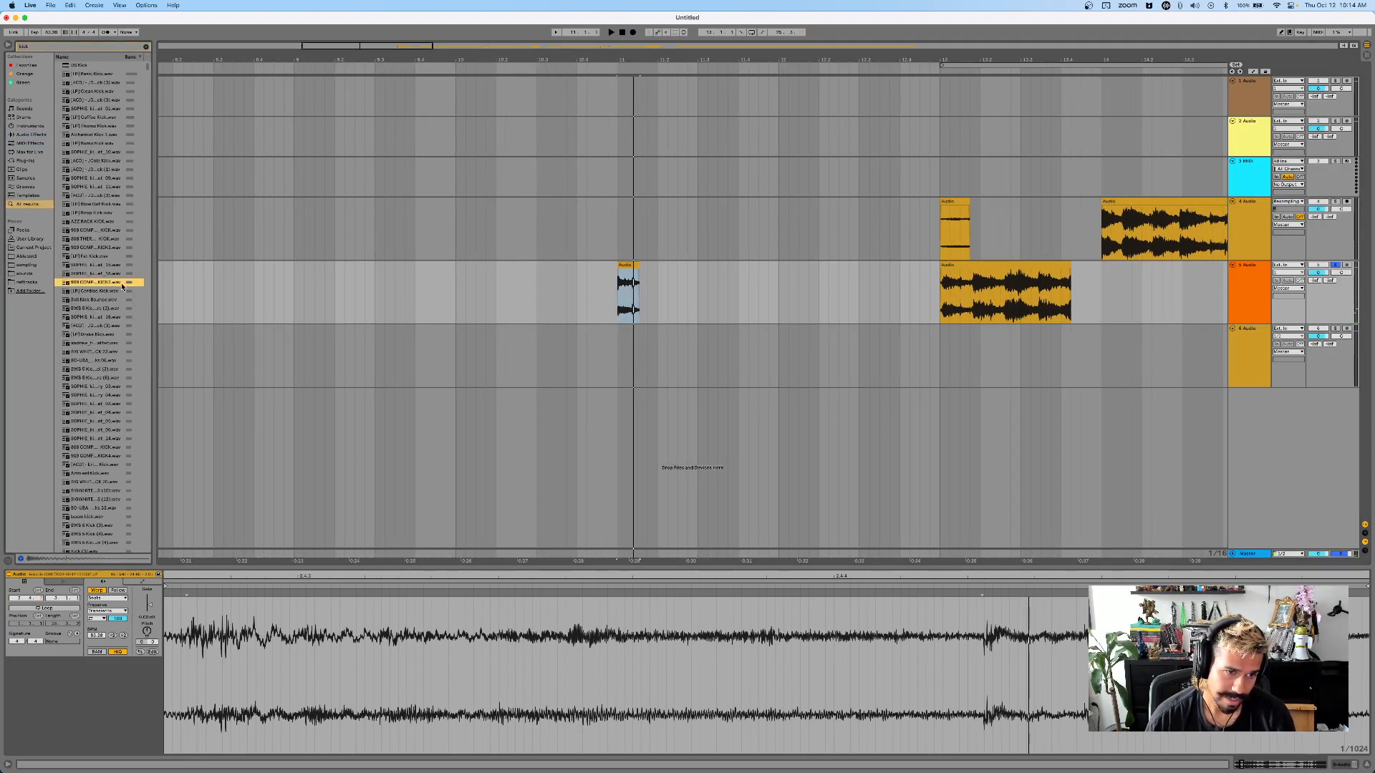
click(90, 257)
mouse_move(84, 260)
mouse_down()
mouse_move(638, 382)
mouse_move(457, 379)
mouse_move(480, 345)
mouse_move(457, 348)
mouse_move(508, 331)
mouse_move(444, 355)
mouse_move(455, 355)
mouse_up()
- Duplicate the kick into a syncopated six-hit pattern filling bar 10 and set the loop to that bar
key(super+d)
click(496, 353)
key(super+d)
click(618, 356)
drag(618, 356, 455, 360)
- Search for "snare", place 808_Snare_Acid on the slices track half a beat into bar 10, and duplicate it across the bar
key(super+f)
text(snare)
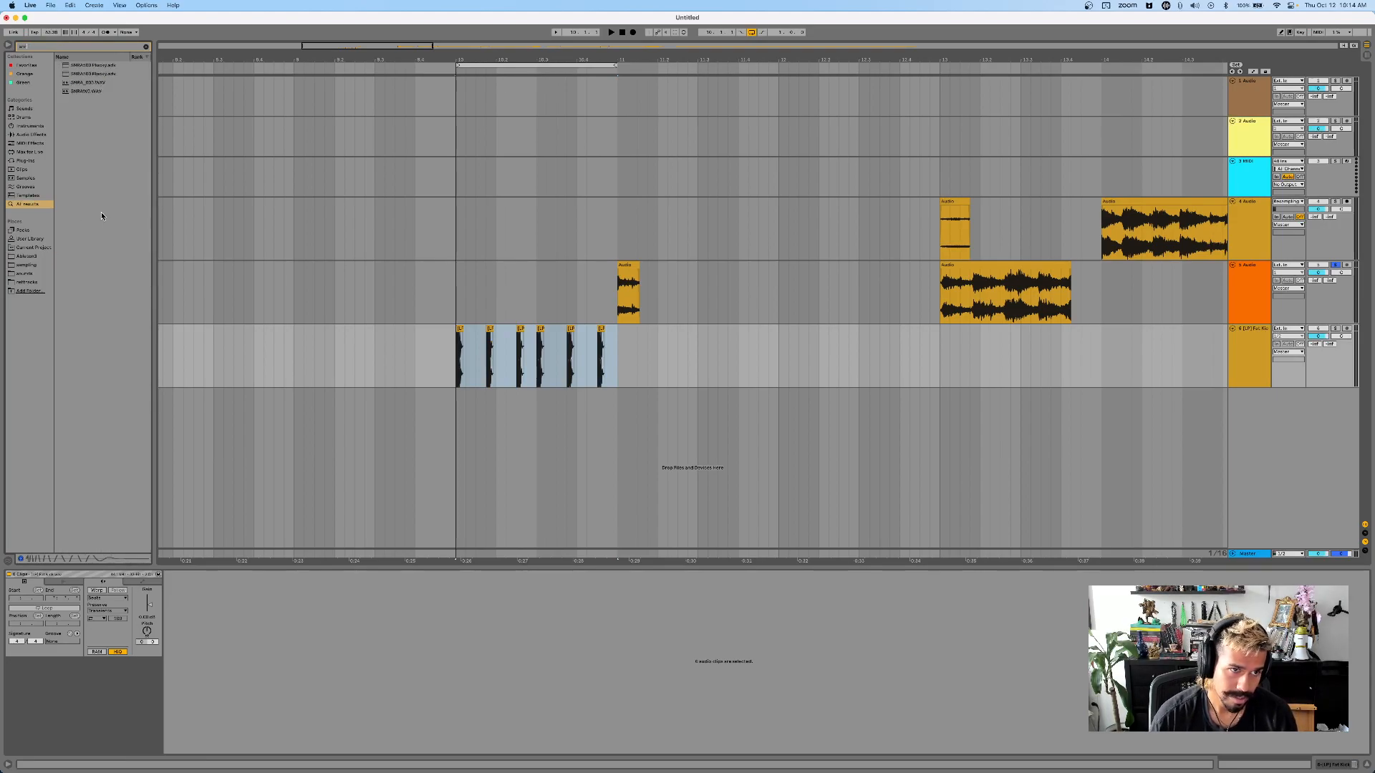
drag(101, 212, 185, 198)
drag(470, 290, 460, 288)
key(super+d)
key(super+d)
click(531, 284)
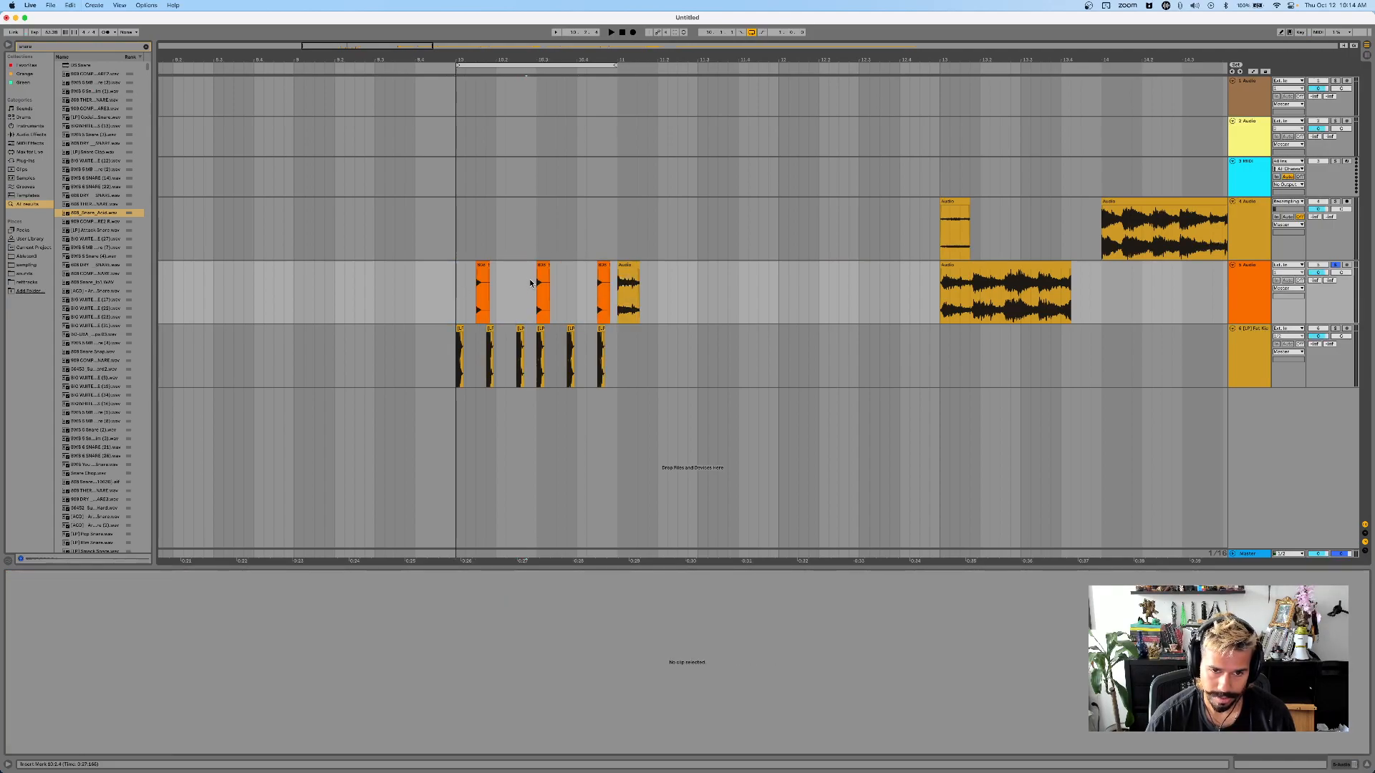
- Respace the snare hits to fall on all four offbeats of bar 10 and play the loop
scroll(532, 284, up, 5)
drag(562, 266, 704, 285)
drag(542, 290, 373, 287)
key(super+d)
click(364, 290)
key(space)
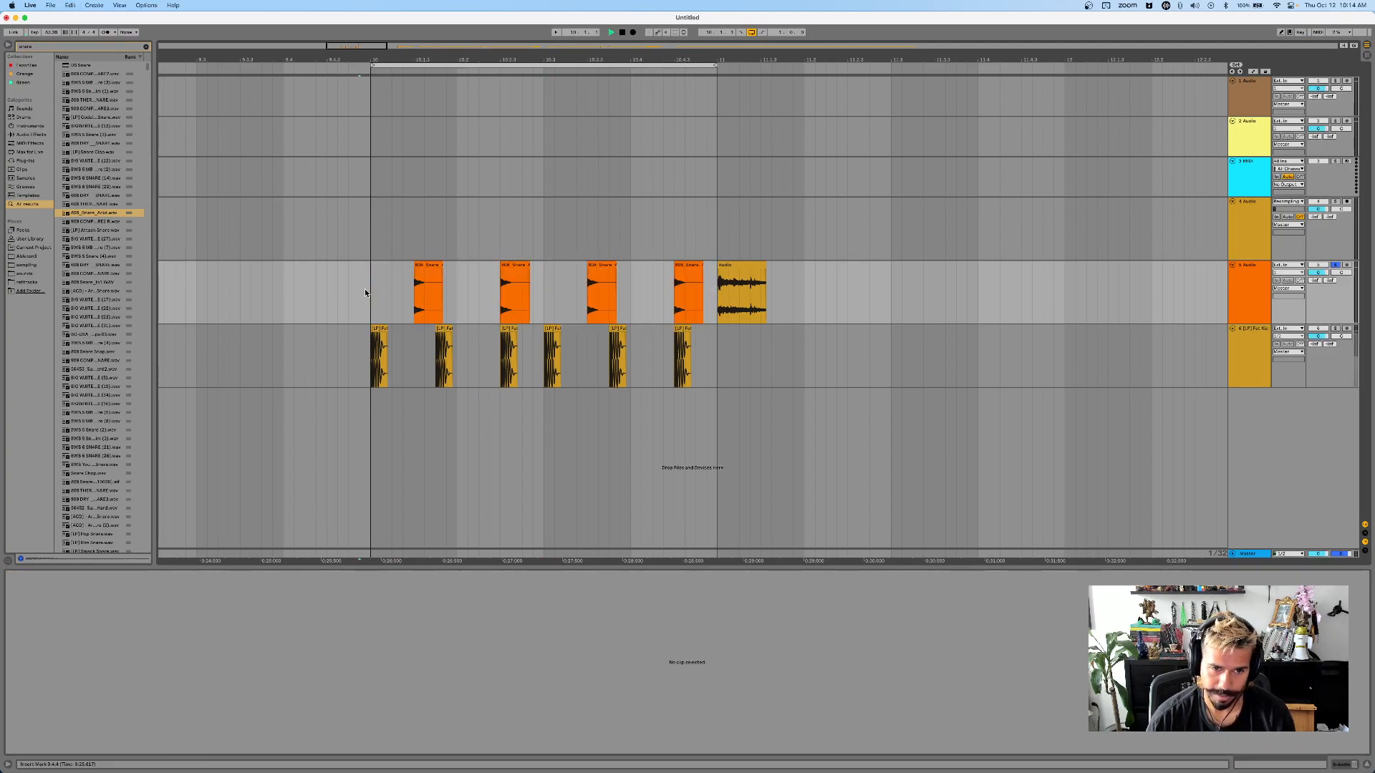
key(space)
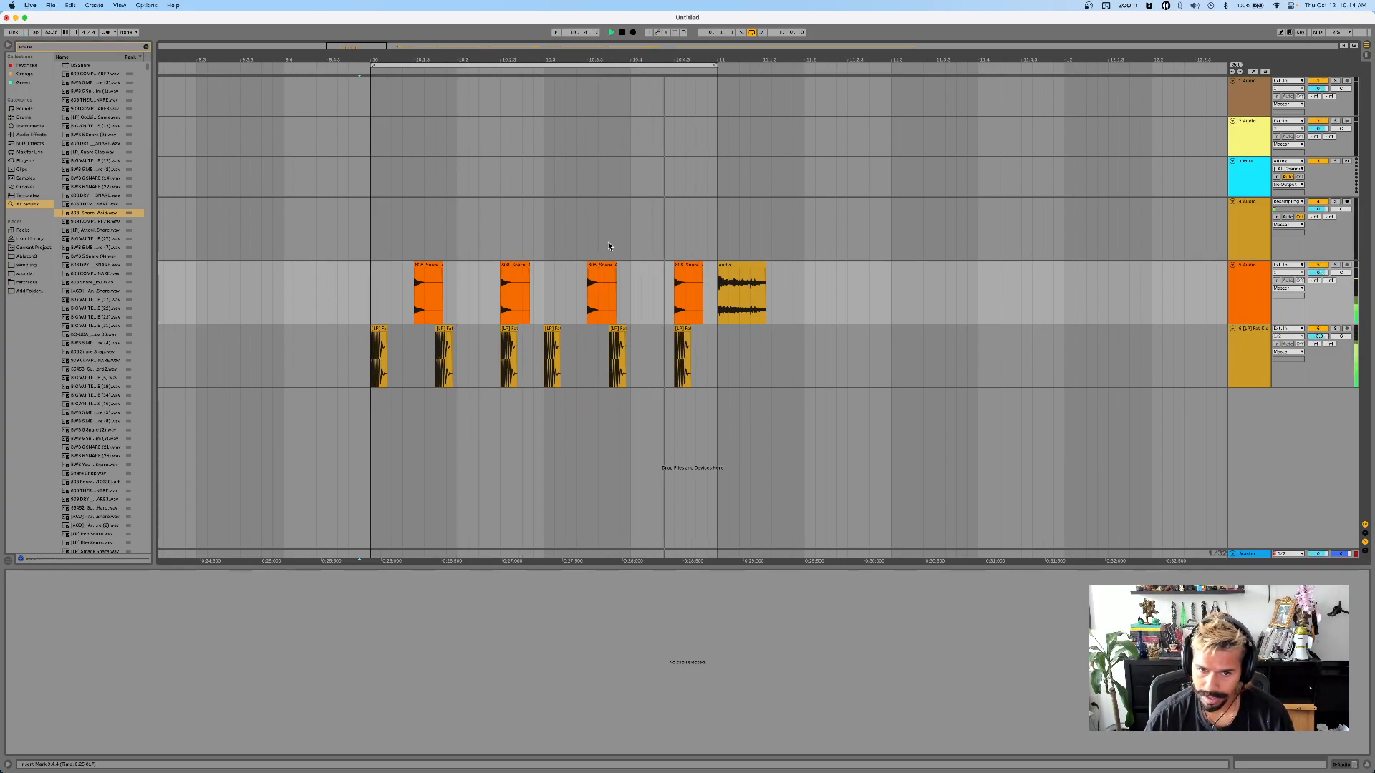
- Go through the four snare clips one by one and replay the beat from just before bar 10
click(419, 266)
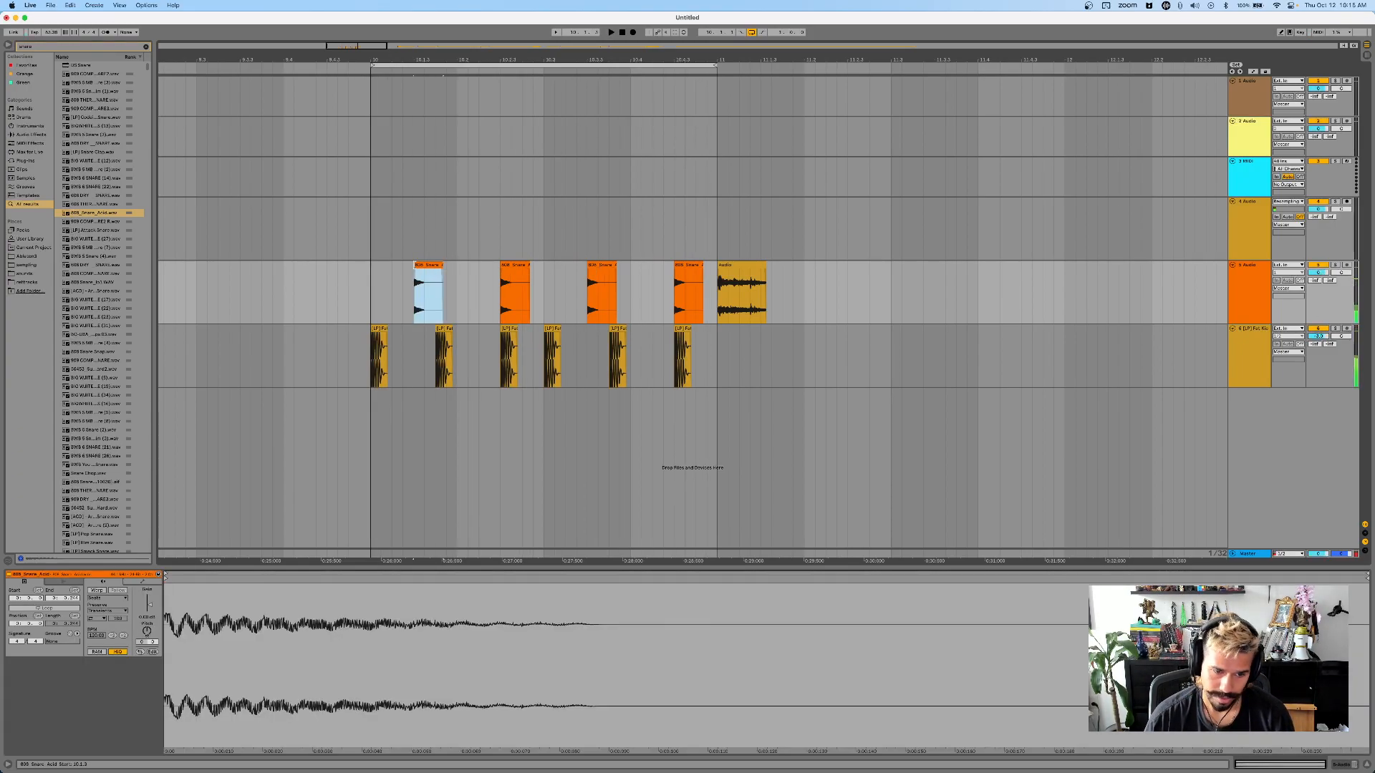
click(515, 266)
click(607, 267)
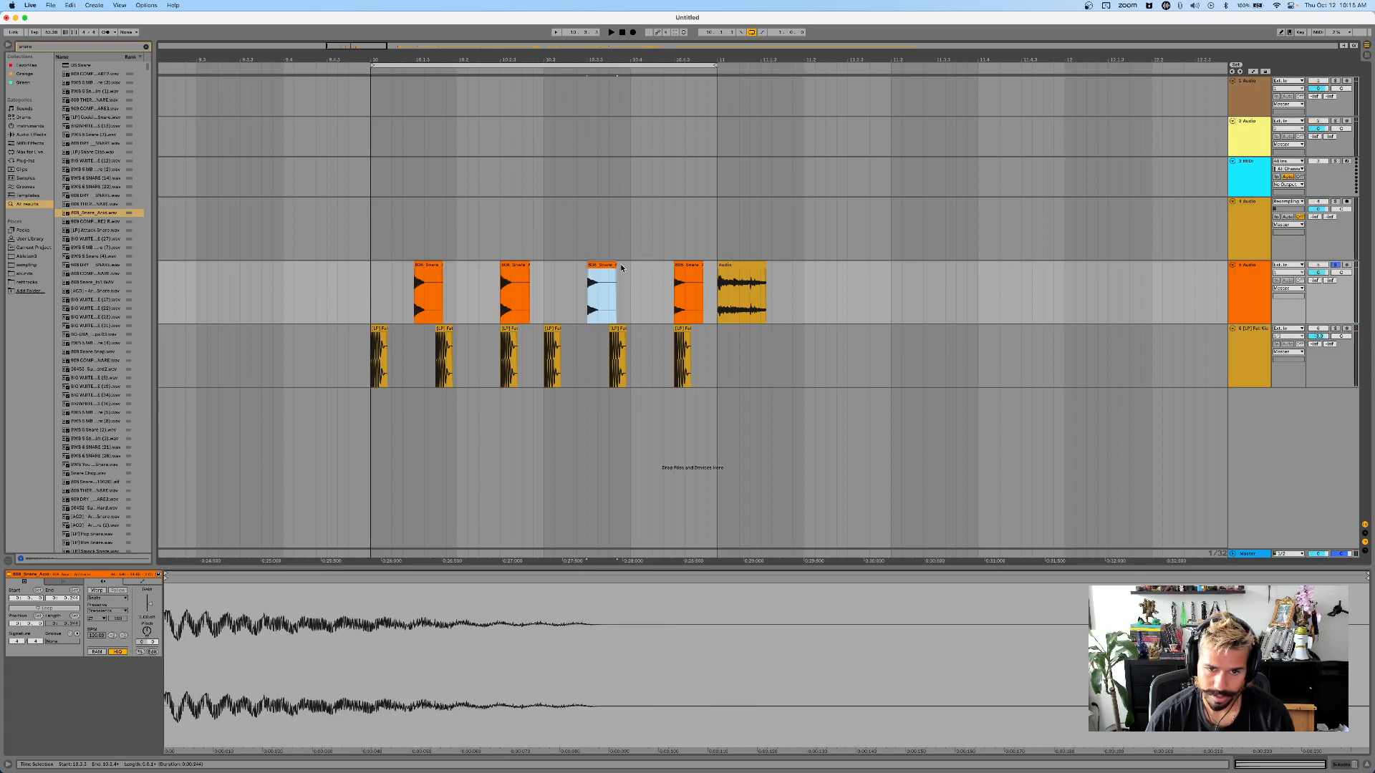
click(687, 265)
click(450, 290)
click(353, 290)
key(space)
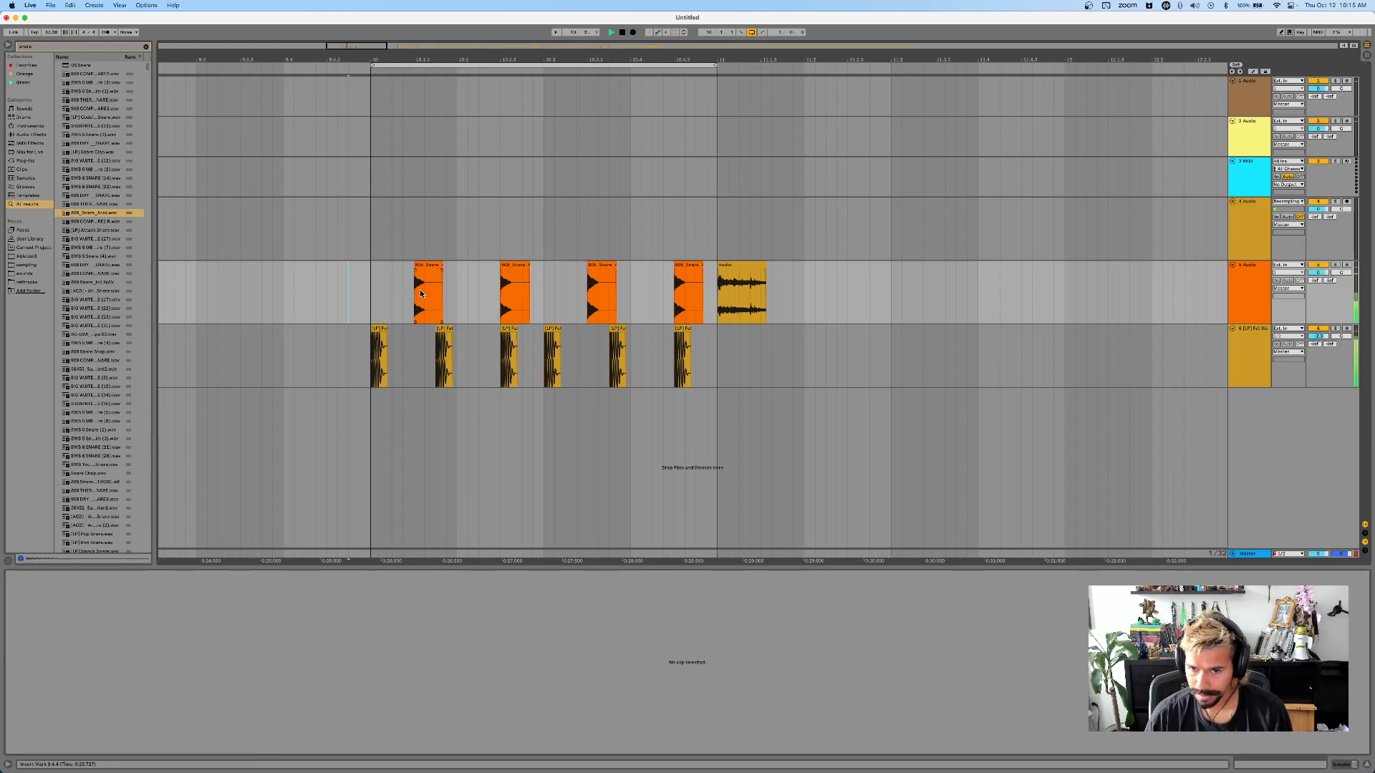
- Delete the last kick hit in bar 10 while the beat loops and stop playback
scroll(427, 291, left, 2)
scroll(457, 283, down, 2)
scroll(457, 282, up, 3)
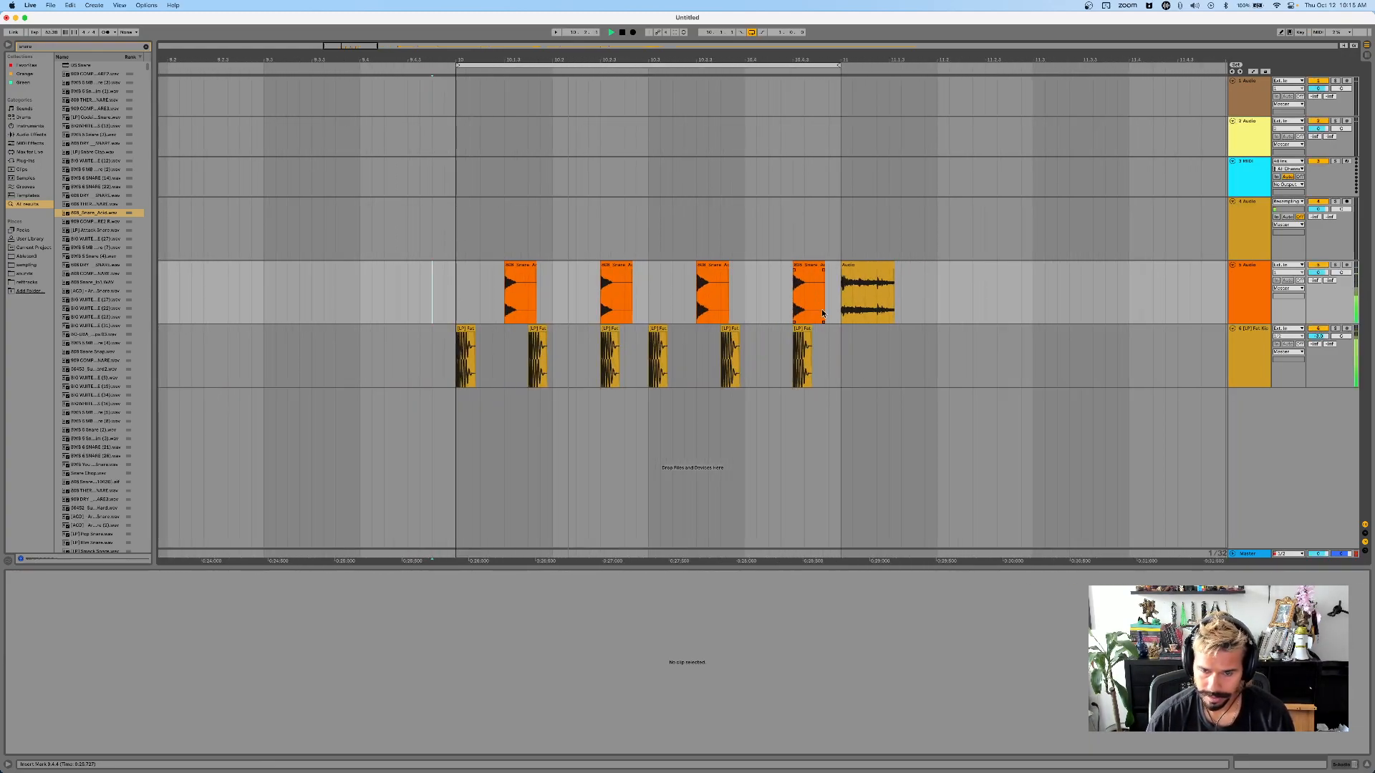
click(796, 336)
key(Delete)
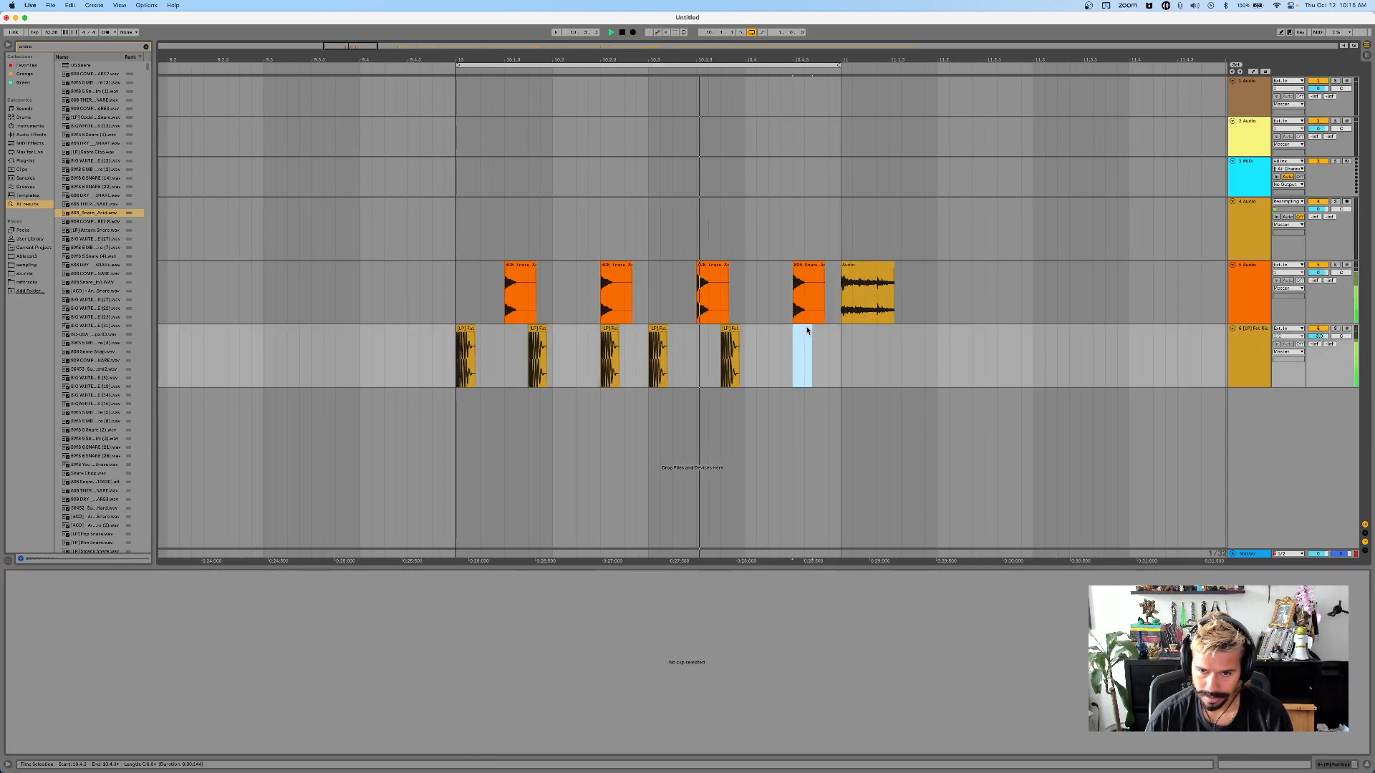
click(756, 340)
key(space)
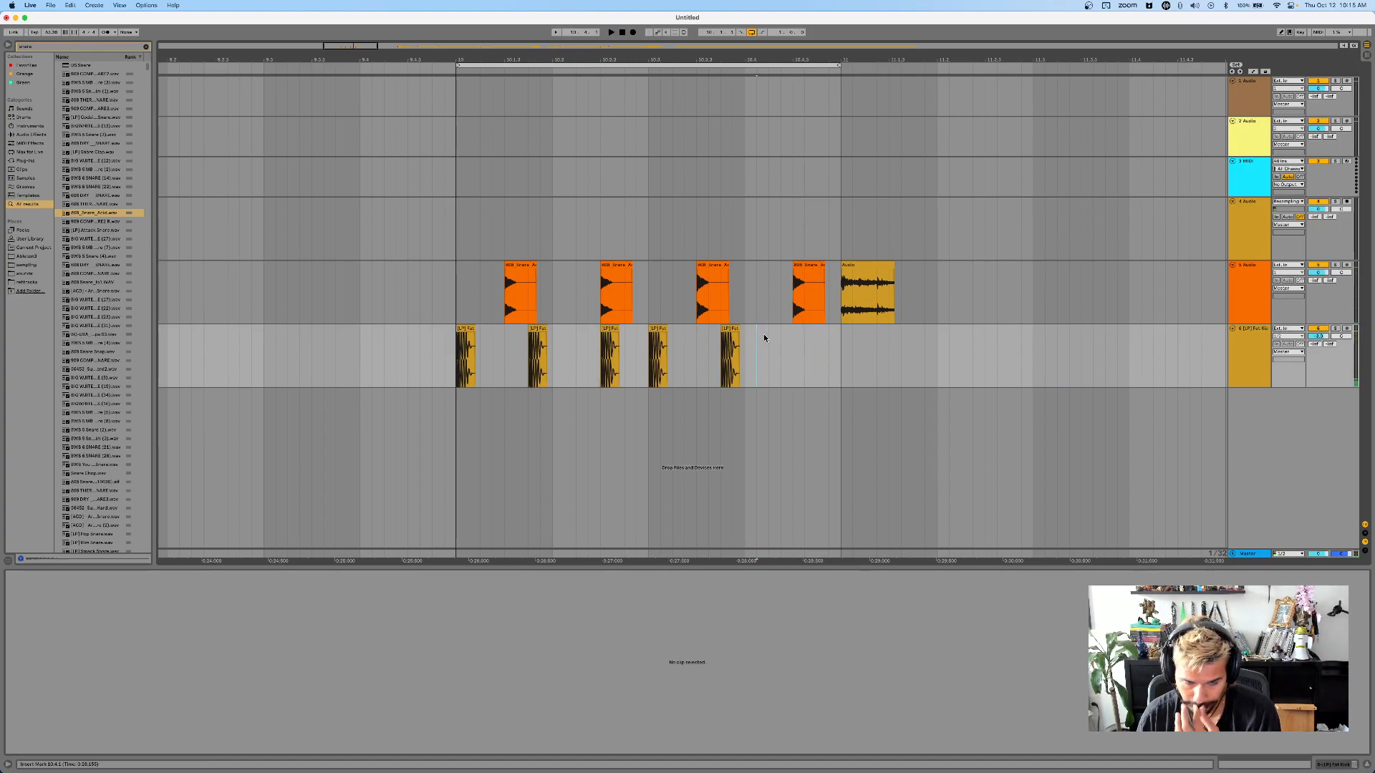
- Insert an audio track below the resampling track and move the slice at bar 11 onto it, aligned with the first snare
scroll(780, 319, right, 2)
click(824, 288)
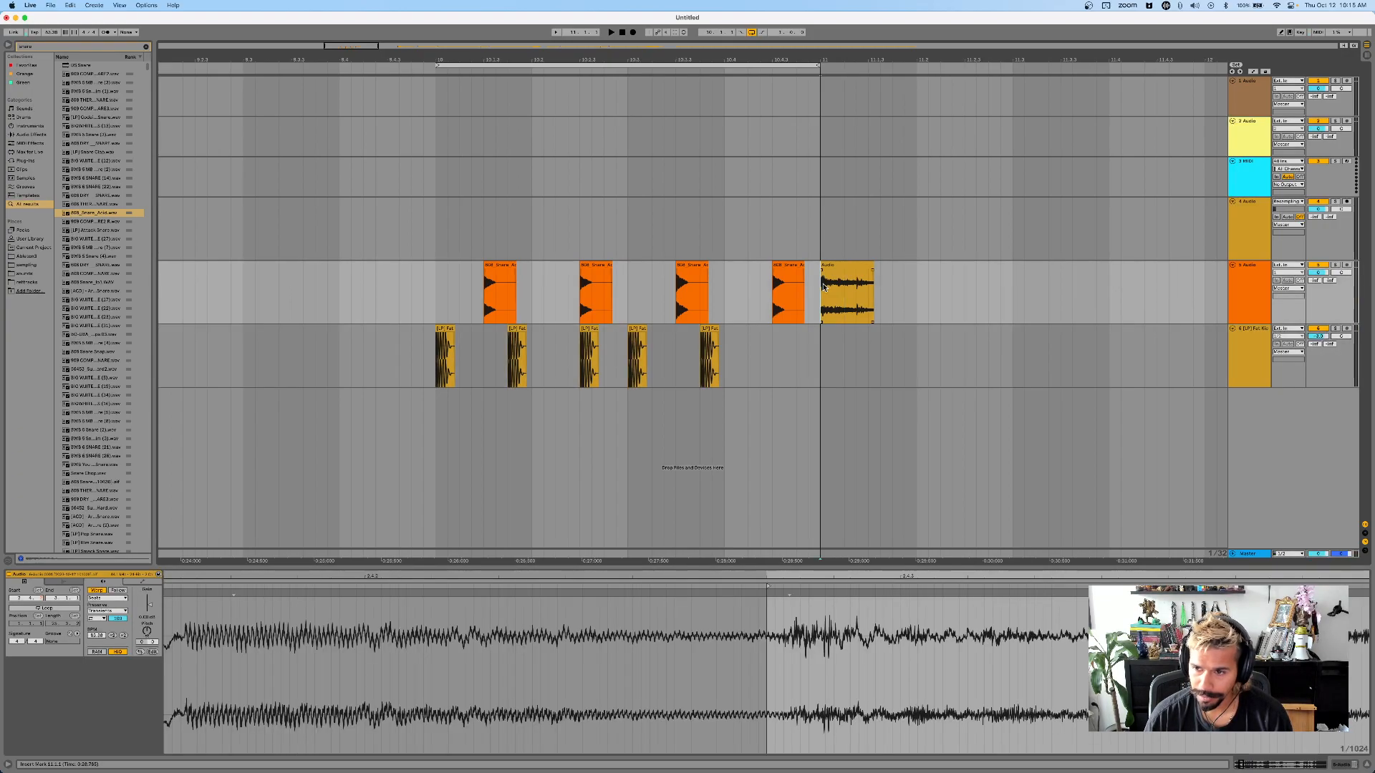
scroll(817, 272, down, 5)
scroll(817, 271, right, 3)
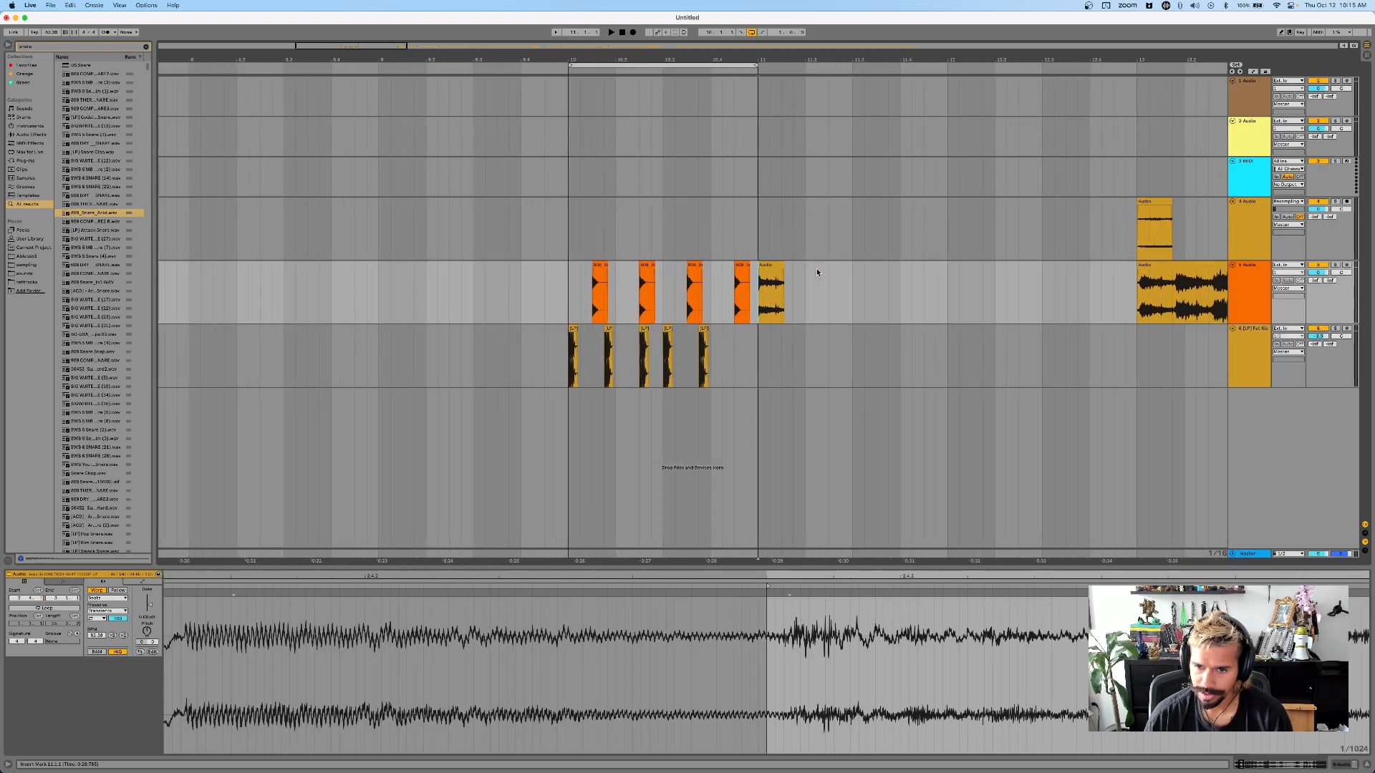
scroll(817, 271, down, 1)
click(1245, 252)
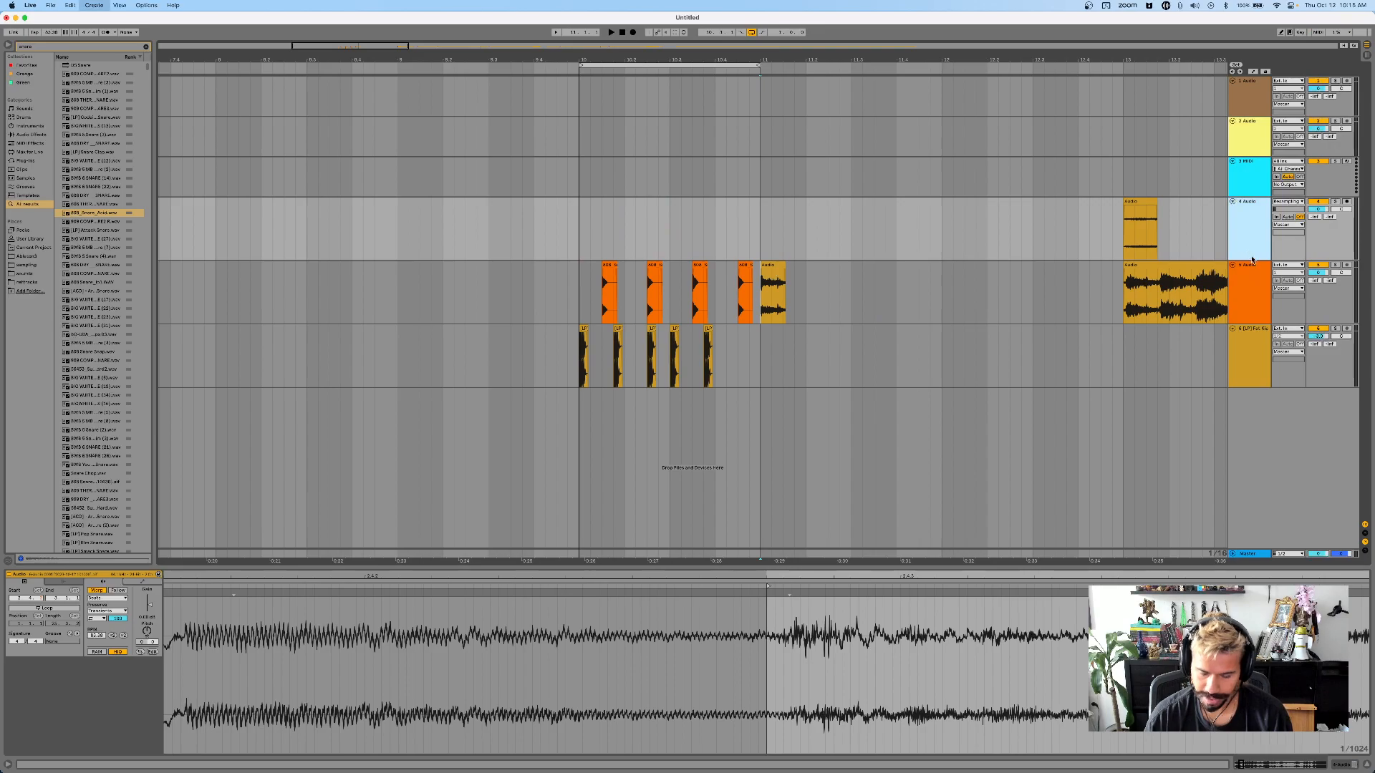
key(super+t)
drag(779, 295, 596, 303)
scroll(596, 303, up, 4)
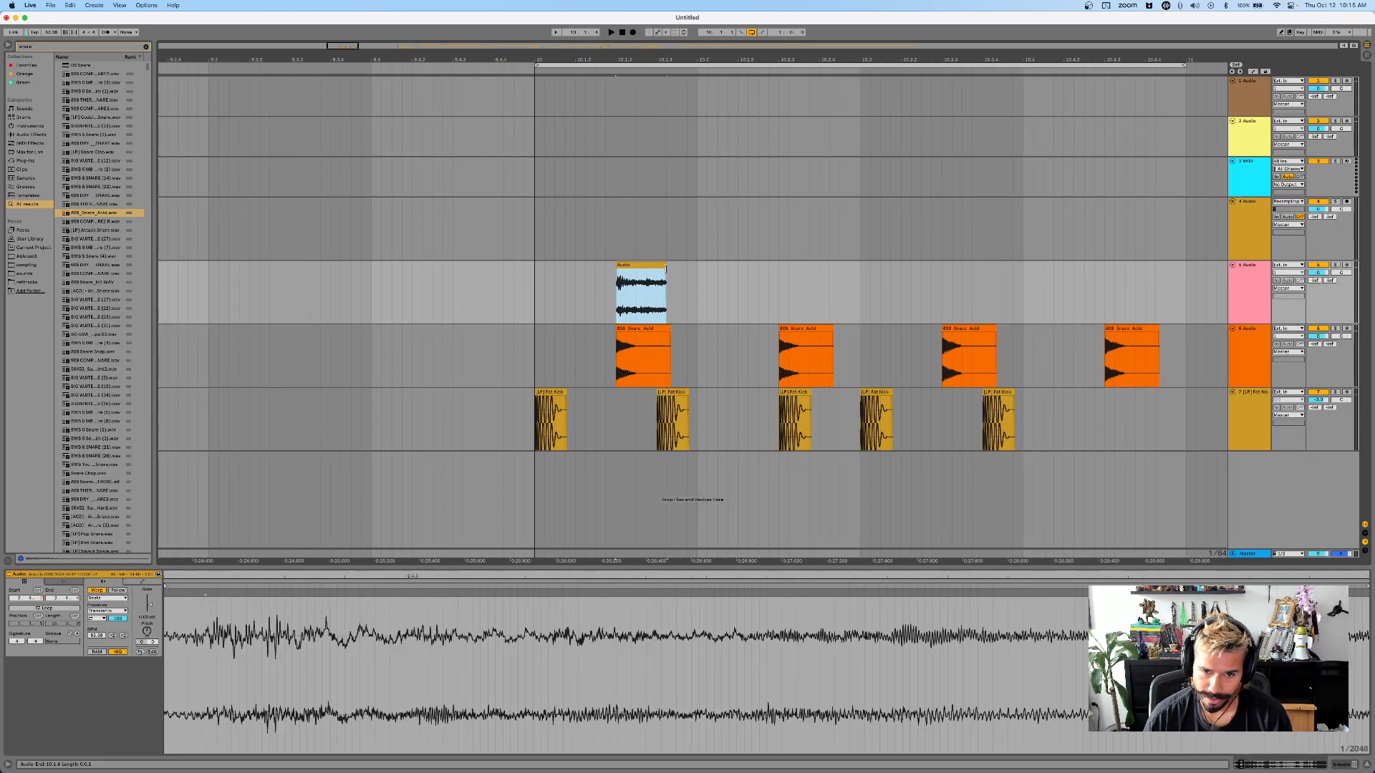
- Give the slice layered over the first snare a fade-out across its second half and play the beat
drag(665, 275, 641, 278)
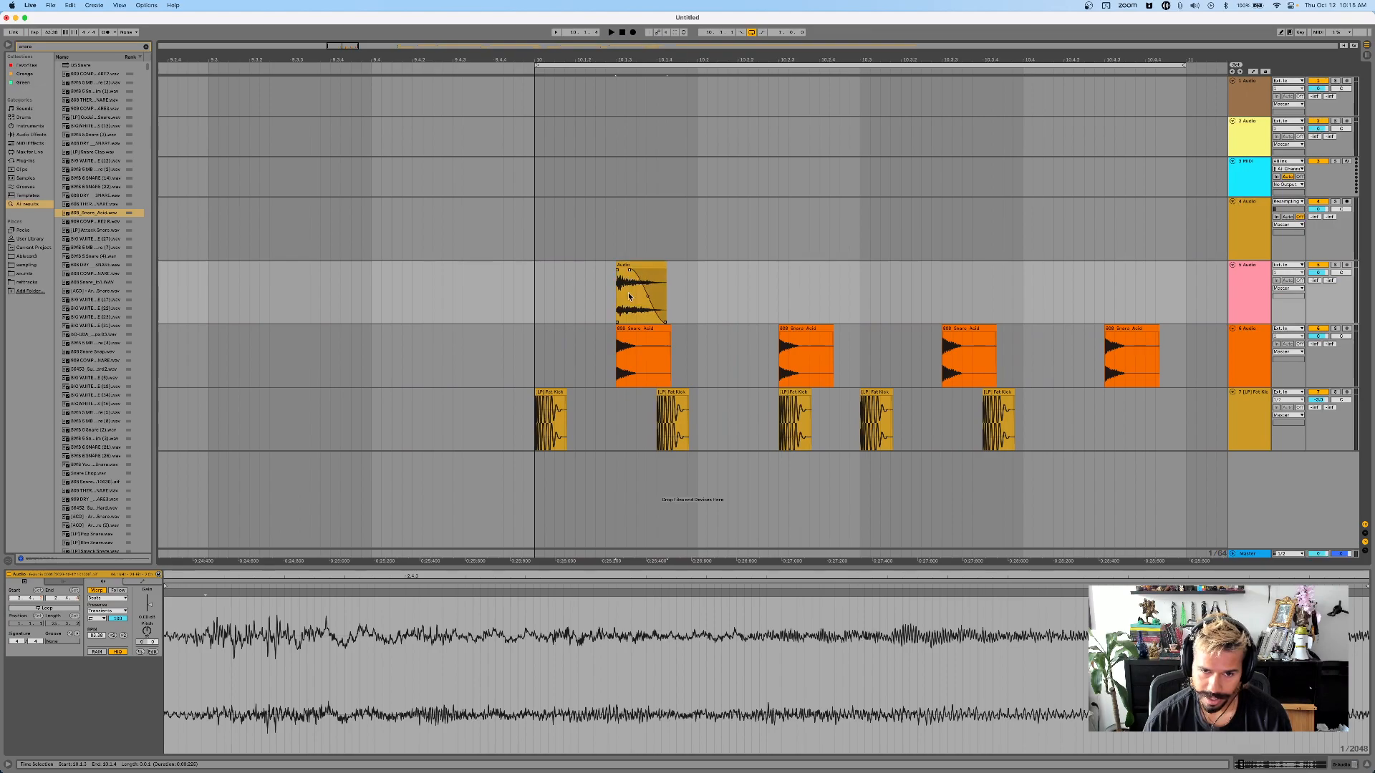
click(629, 292)
click(521, 297)
key(space)
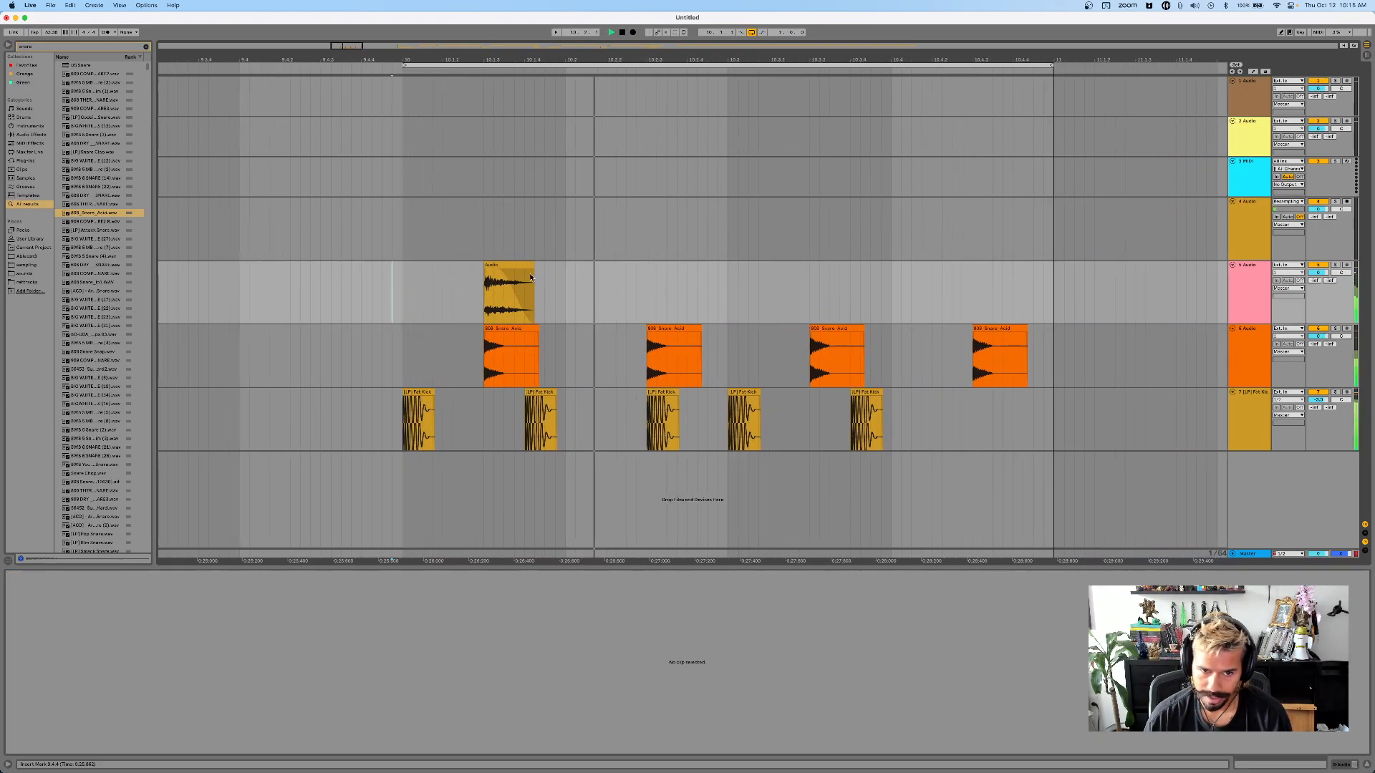
- Duplicate the faded slice one beat at a time so it layers over all four snares in bar 10
click(509, 265)
drag(563, 288, 397, 286)
key(ctrl+d)
key(ctrl+d)
key(ctrl+d)
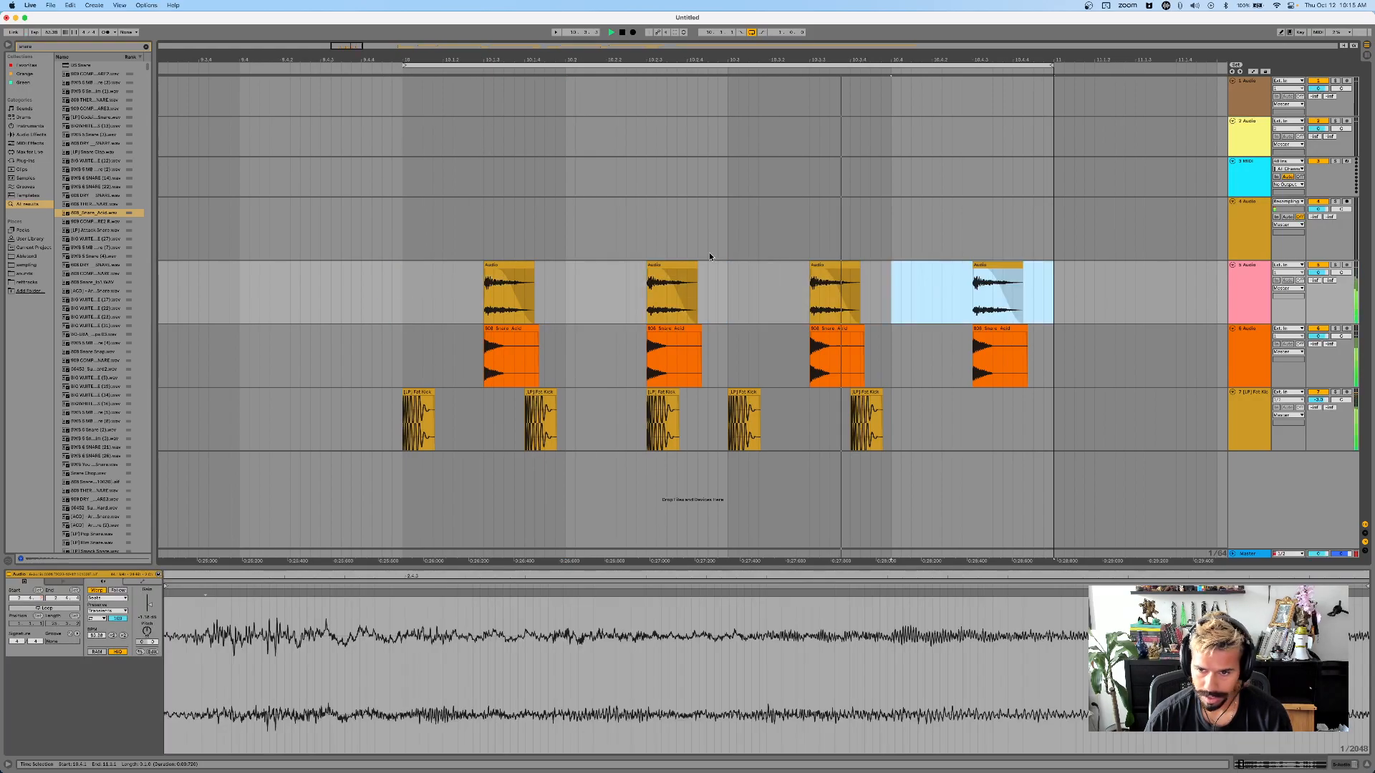
scroll(709, 256, right, 3)
scroll(693, 252, down, 5)
key(space)
- Consolidate the last layered slice, shift it later so it ends at bar 11, and reverse it
click(801, 266)
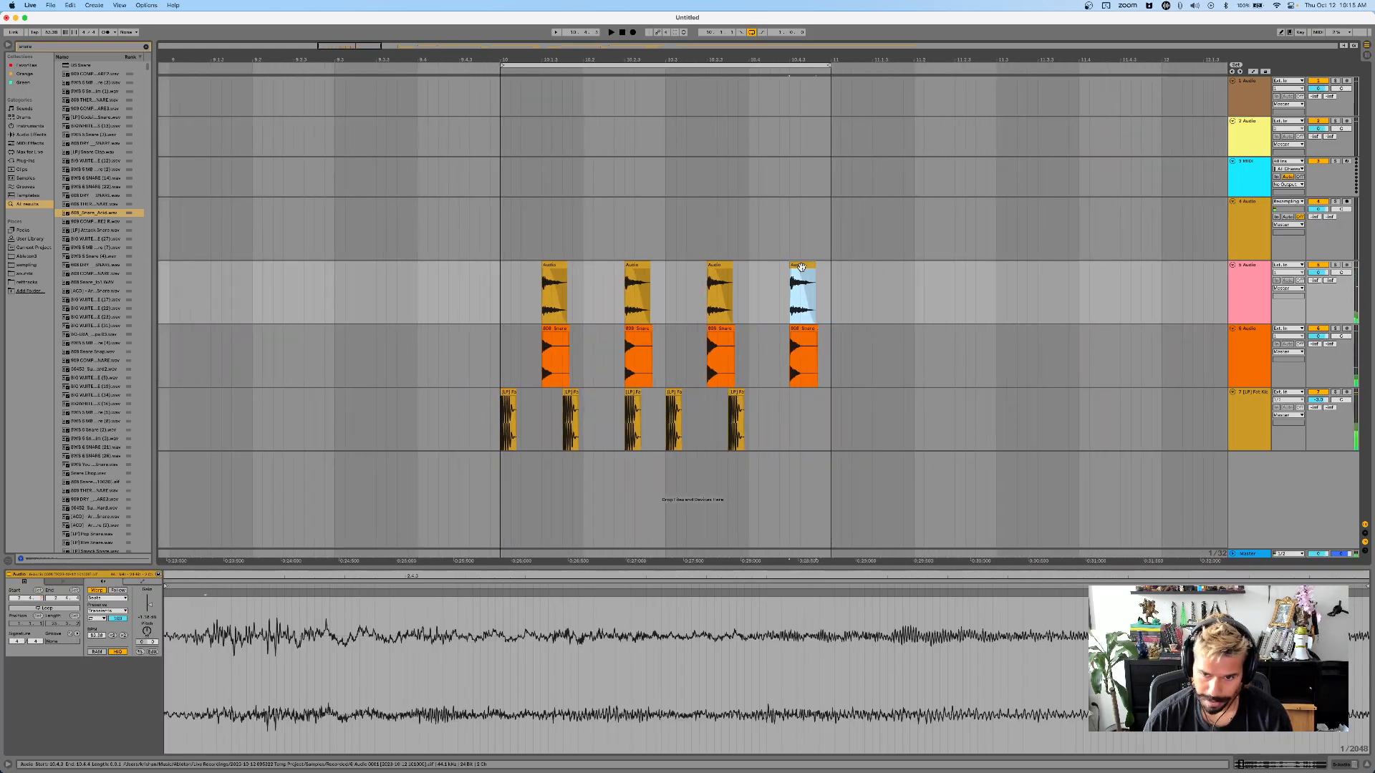
key(ctrl+j)
drag(799, 265, 849, 288)
scroll(842, 279, up, 5)
key(Delete)
click(780, 265)
key(r)
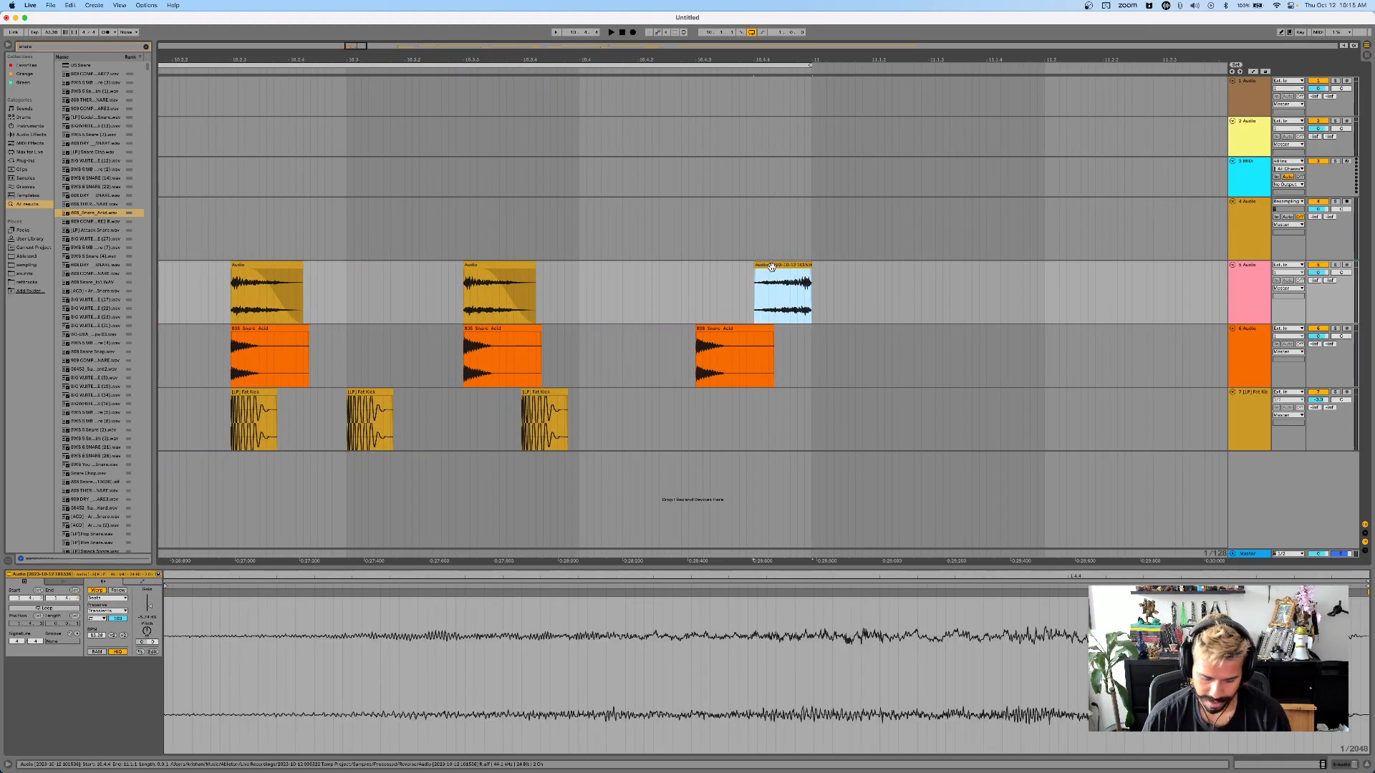
- Raise the reversed slice's gain, add a fade-in across its length, and listen to the beat
drag(150, 606, 150, 604)
drag(755, 285, 812, 279)
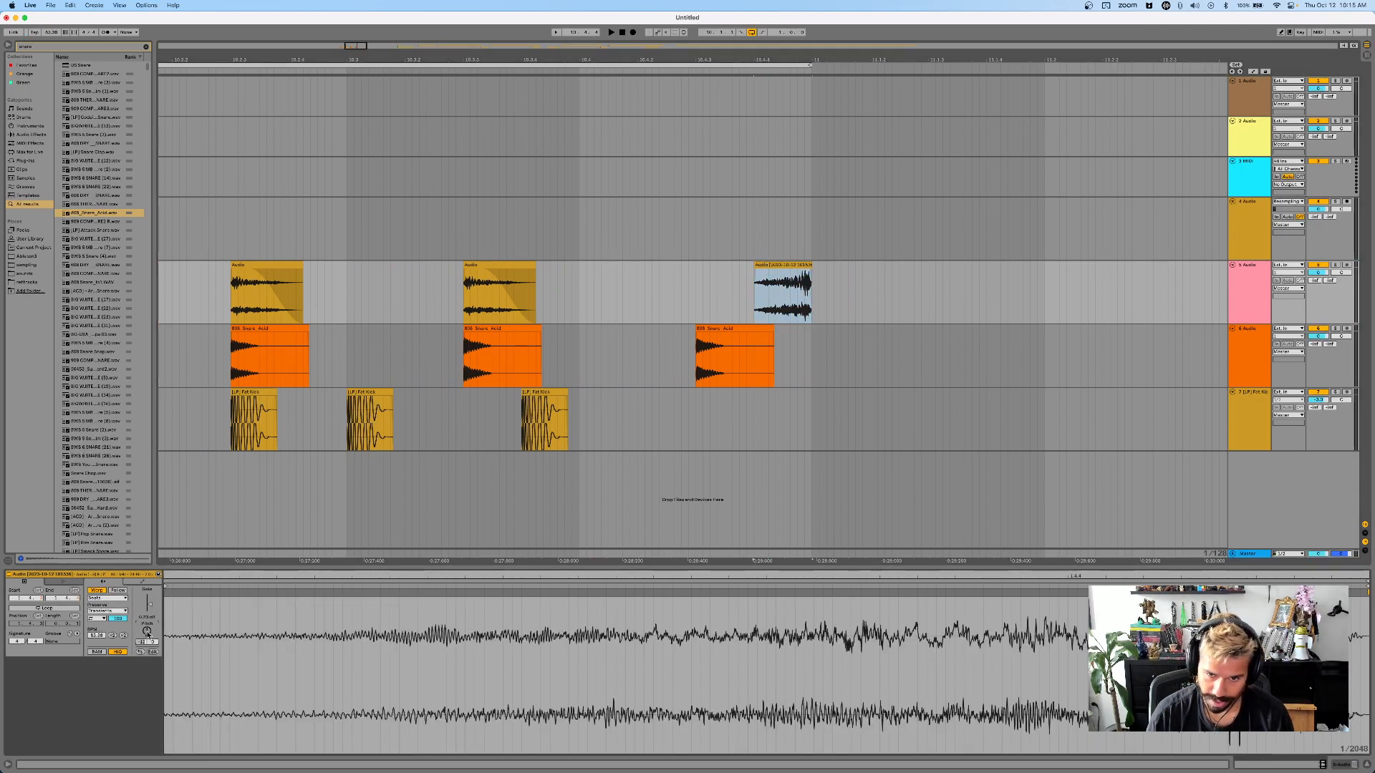
key(space)
- Audition the picked slices on the slices track from bar 13 to after bar 20 for another layer
scroll(501, 297, left, 2)
scroll(501, 296, down, 5)
scroll(503, 298, down, 4)
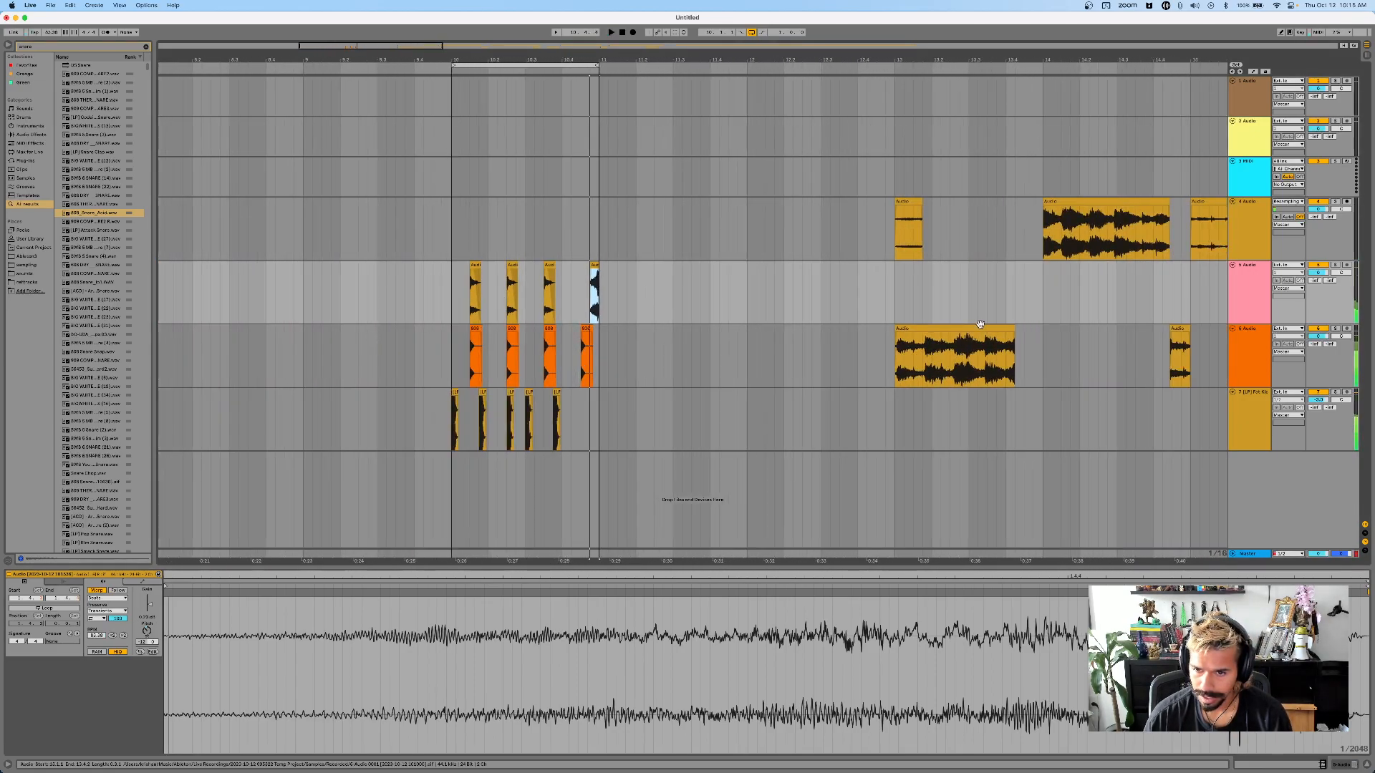
scroll(908, 344, right, 3)
click(661, 357)
key(space)
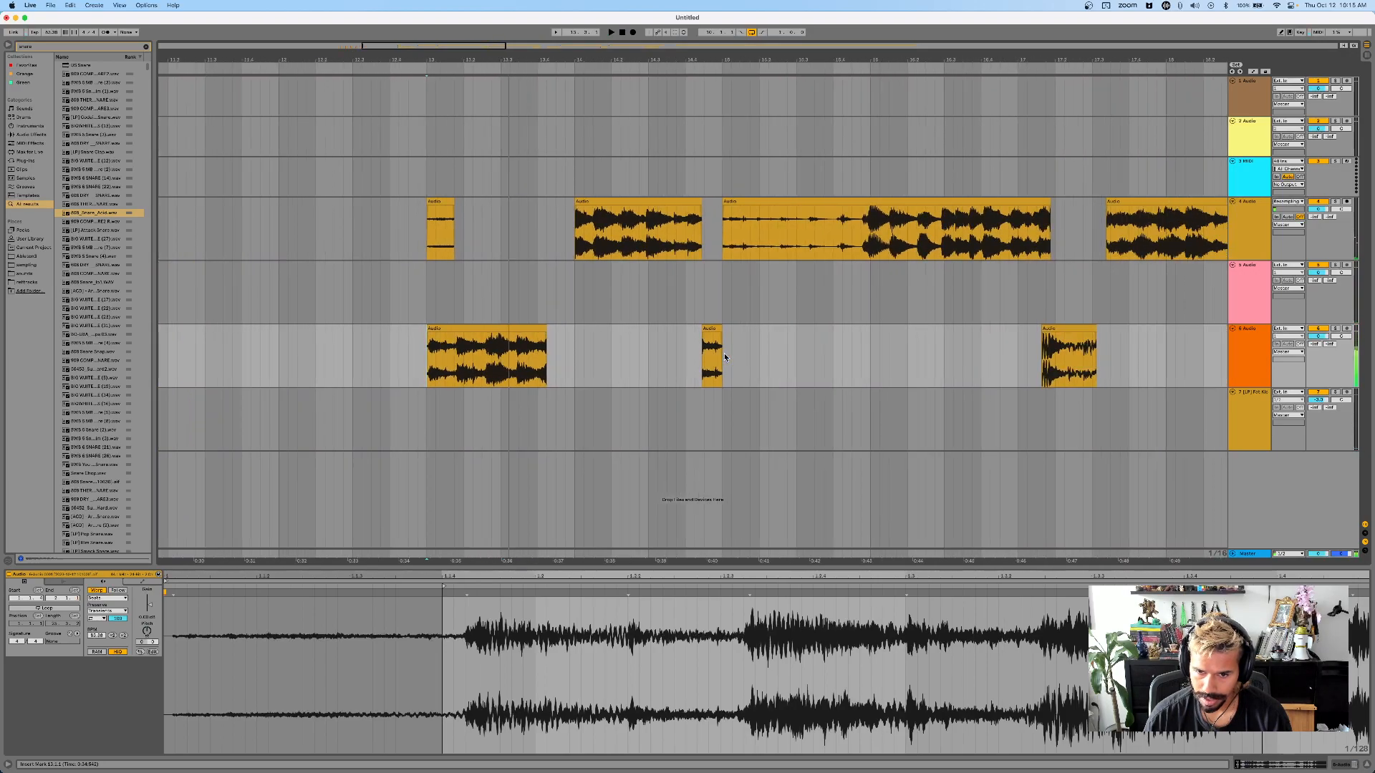
scroll(768, 356, right, 3)
click(811, 358)
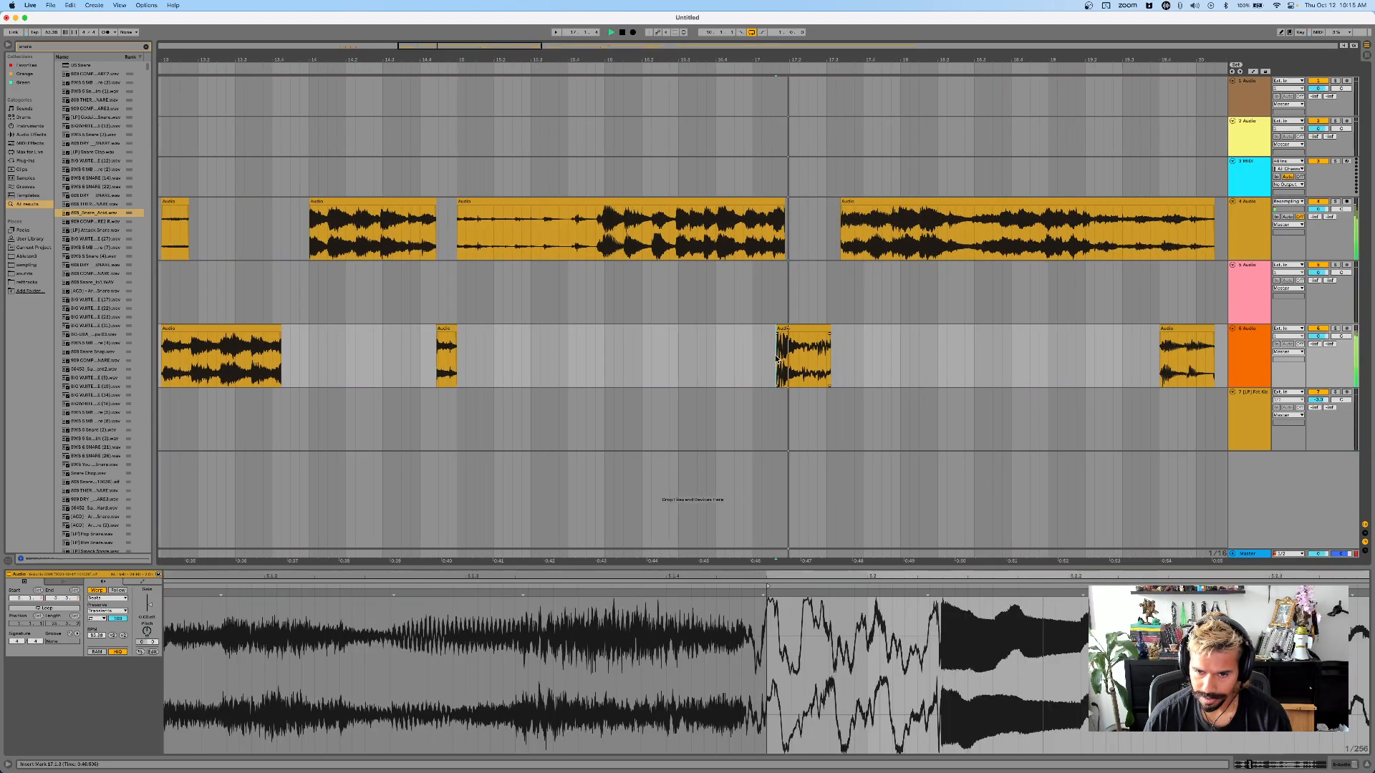
scroll(781, 362, right, 10)
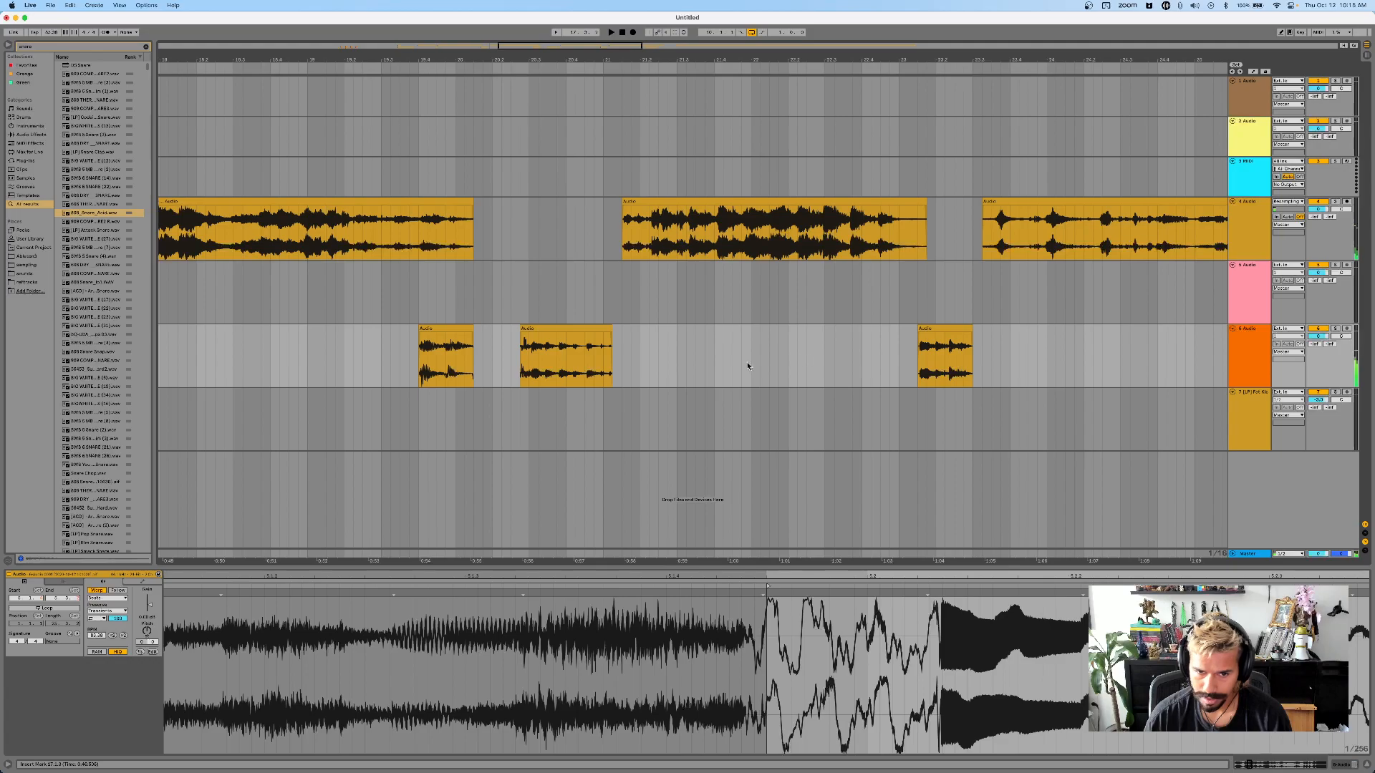
click(423, 364)
key(space)
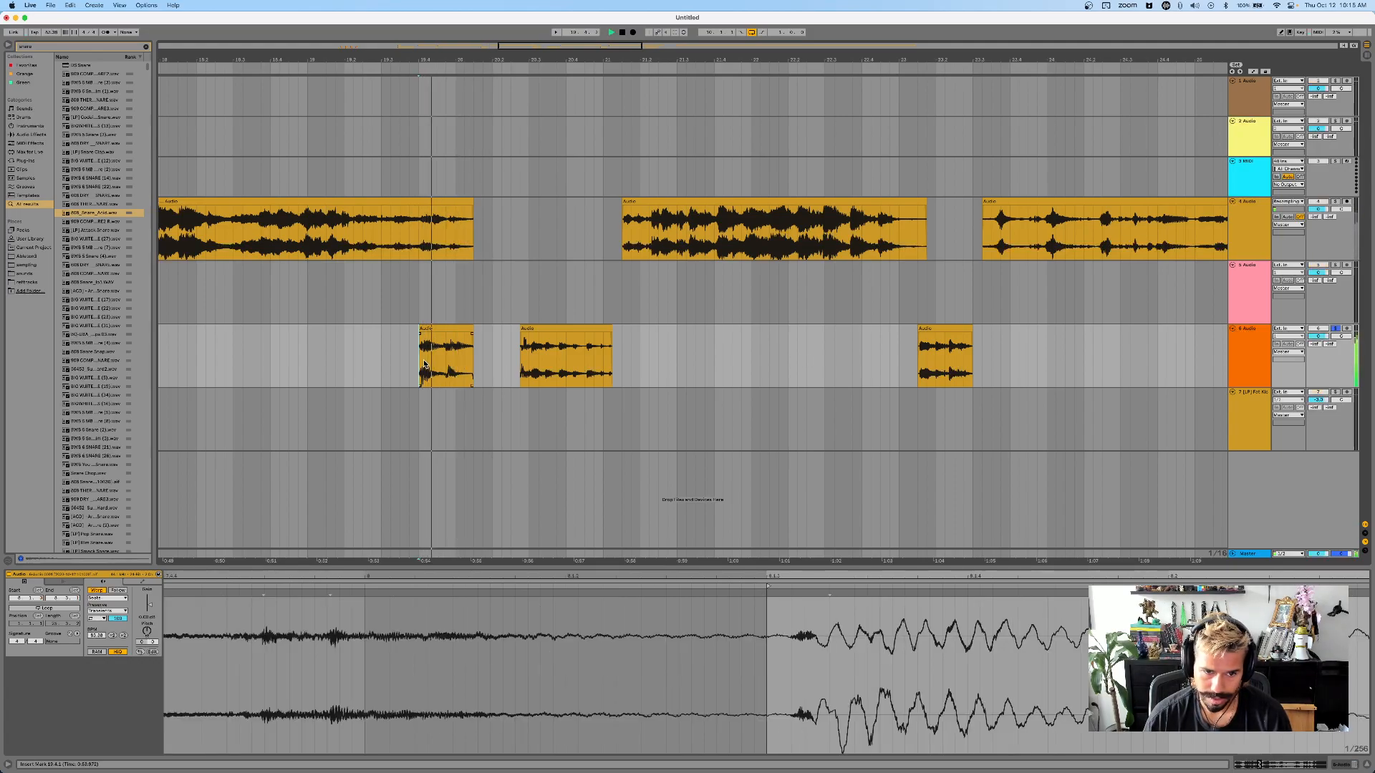
click(522, 357)
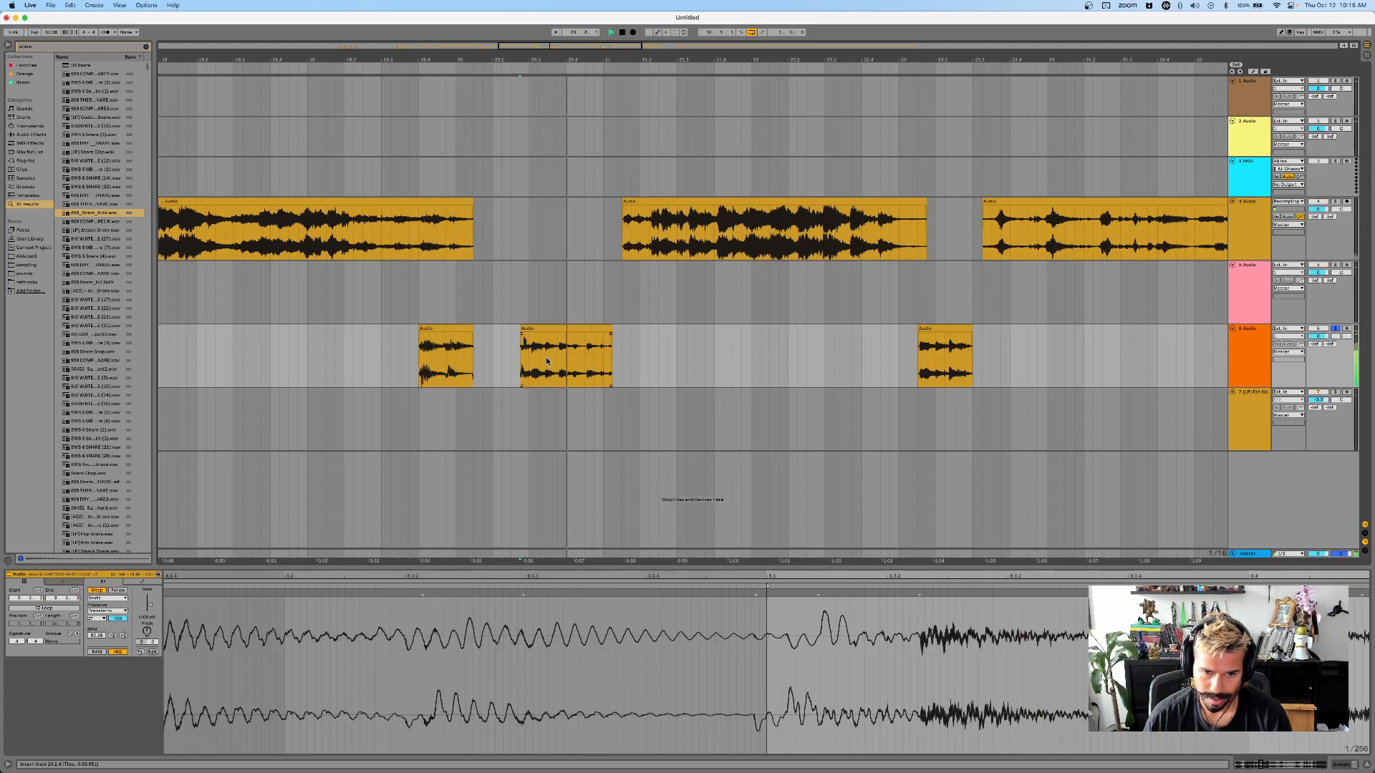
key(space)
- Insert an audio track below the snare-layer track and paste a copy of the slice after bar 20 near the start of bar 10
click(549, 328)
scroll(549, 328, left, 3)
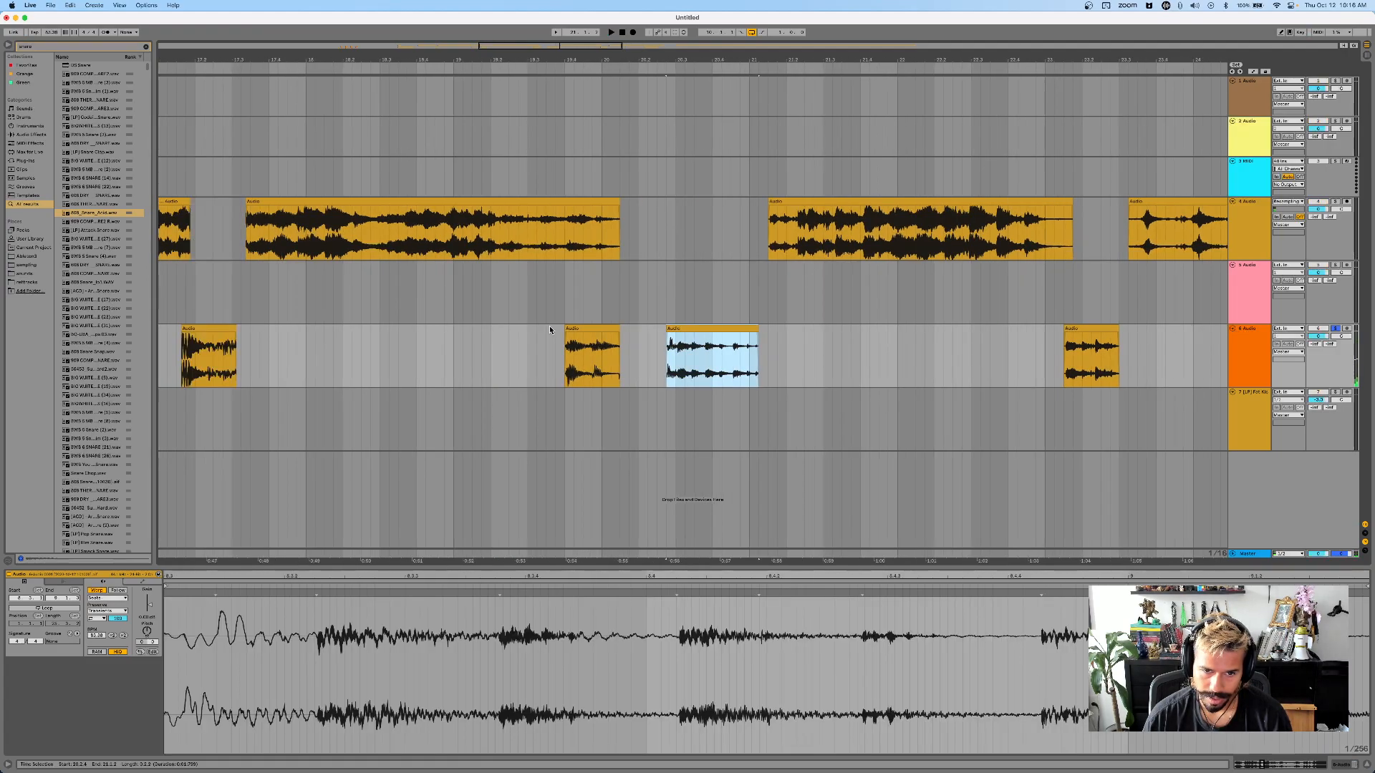
scroll(549, 330, left, 10)
click(1251, 298)
key(super+t)
scroll(621, 343, up, 6)
key(super+v)
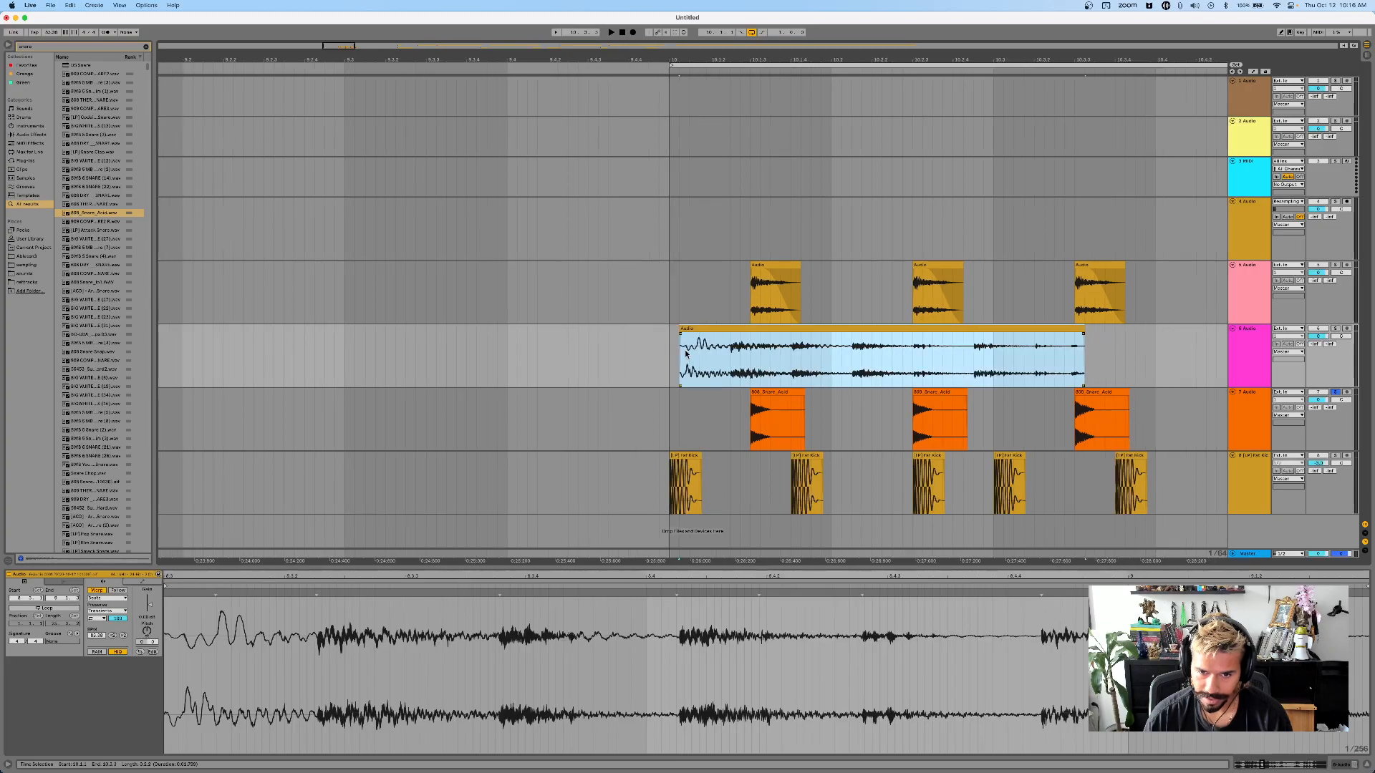
- Audition the slice pasted at bar 10 from several points to find the section worth keeping
scroll(620, 355, right, 3)
scroll(619, 356, right, 2)
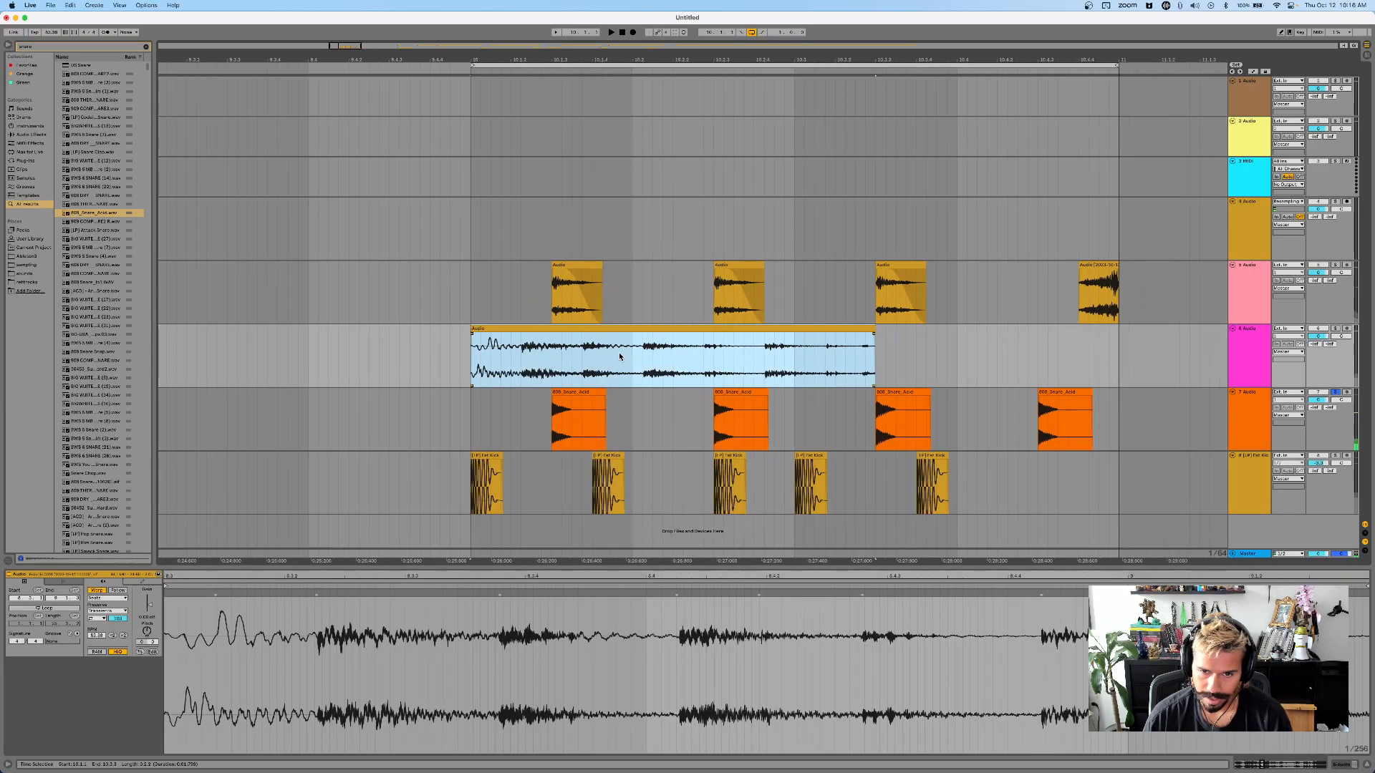
click(525, 367)
key(space)
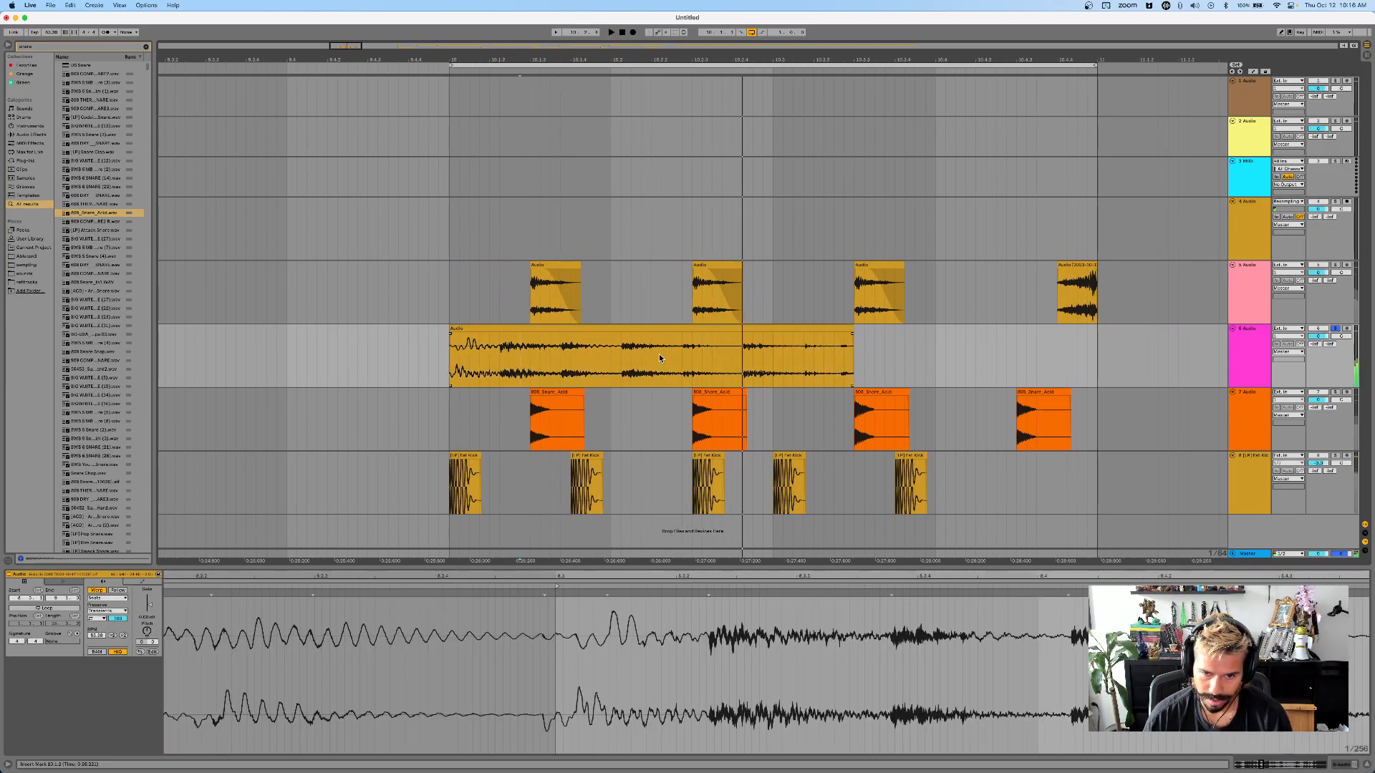
click(659, 353)
click(745, 357)
key(space)
key(space)
- Split the pasted slice, move the chosen section to the start of bar 10, delete the leftover after it, and play it back
key(super+e)
drag(771, 329, 478, 345)
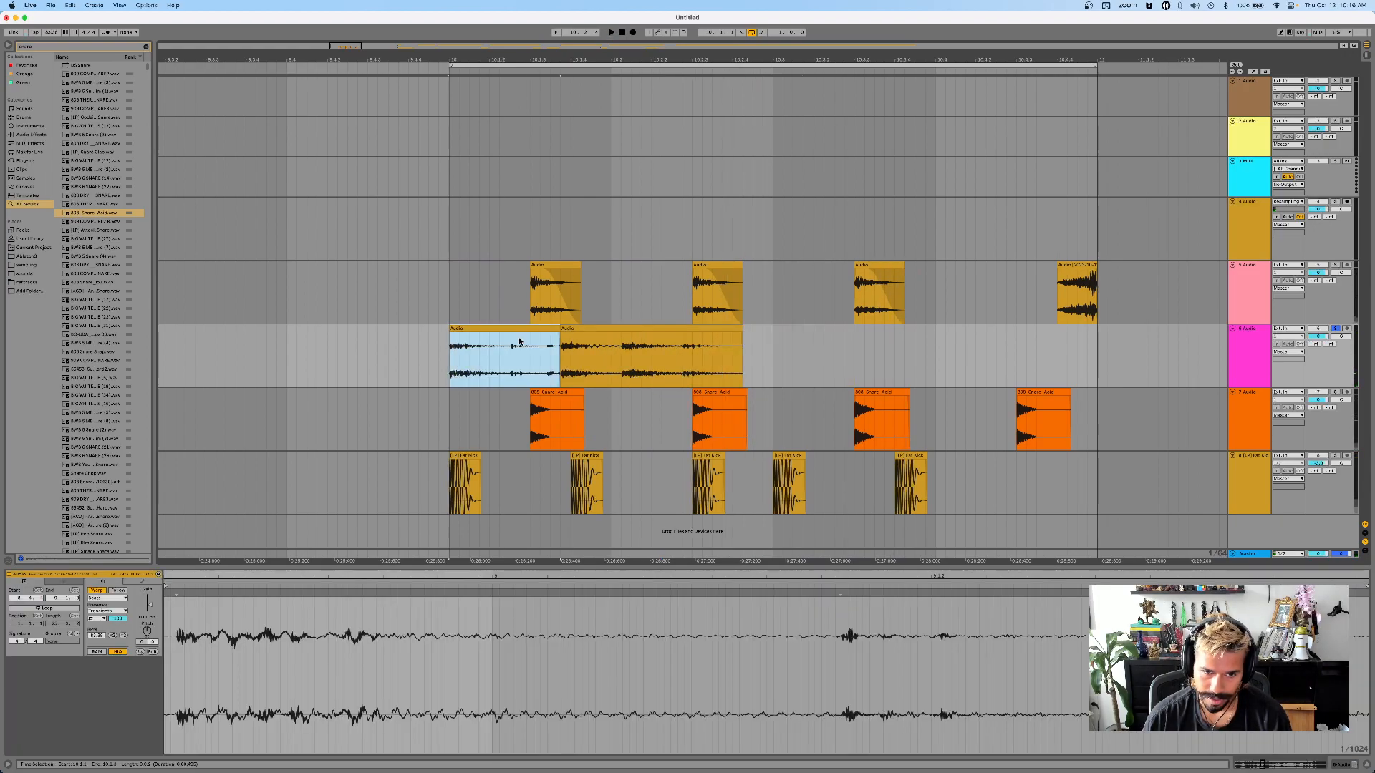
click(600, 328)
key(Delete)
click(438, 353)
key(space)
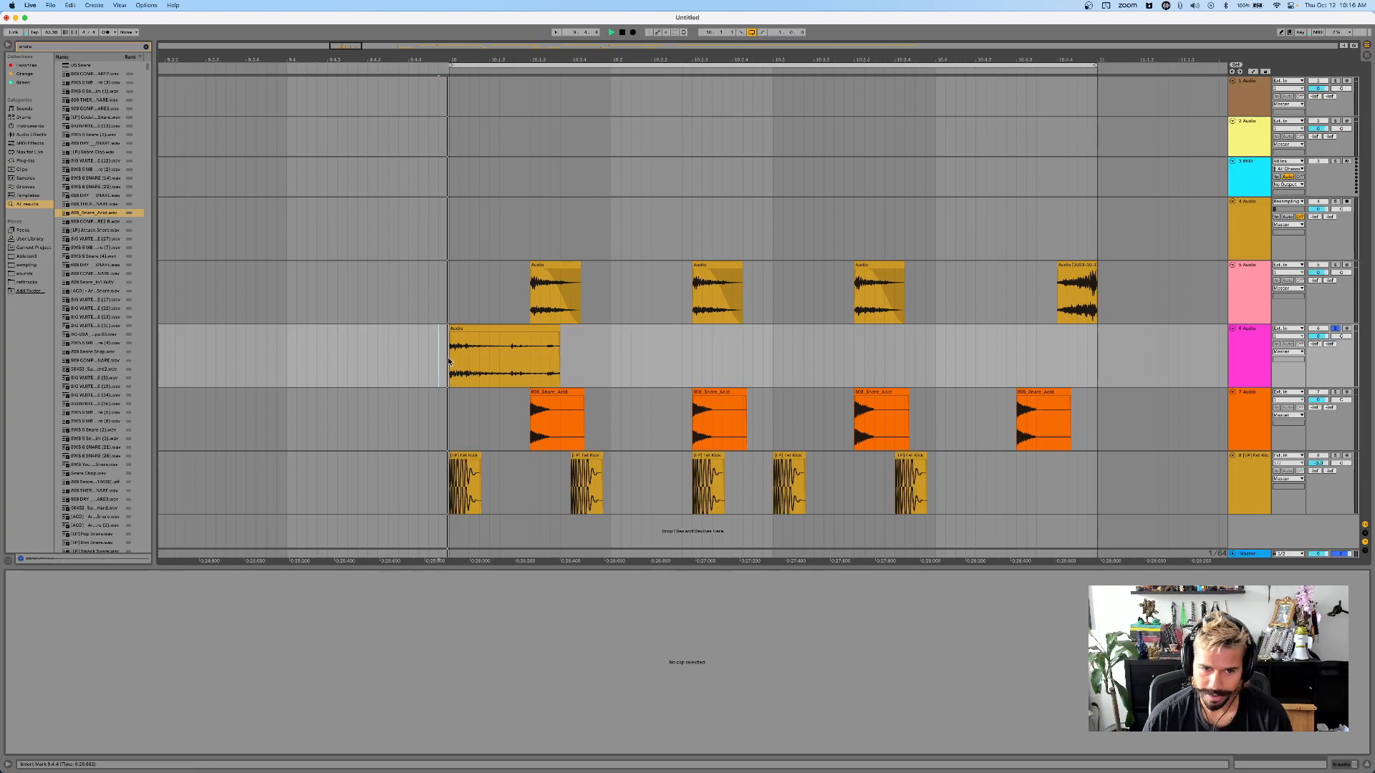
- Add an Auto Filter to the new slice's track, set it to high-pass, and listen to the filtered slice
double_click(1262, 363)
key(super+f)
text(auto)
key(Return)
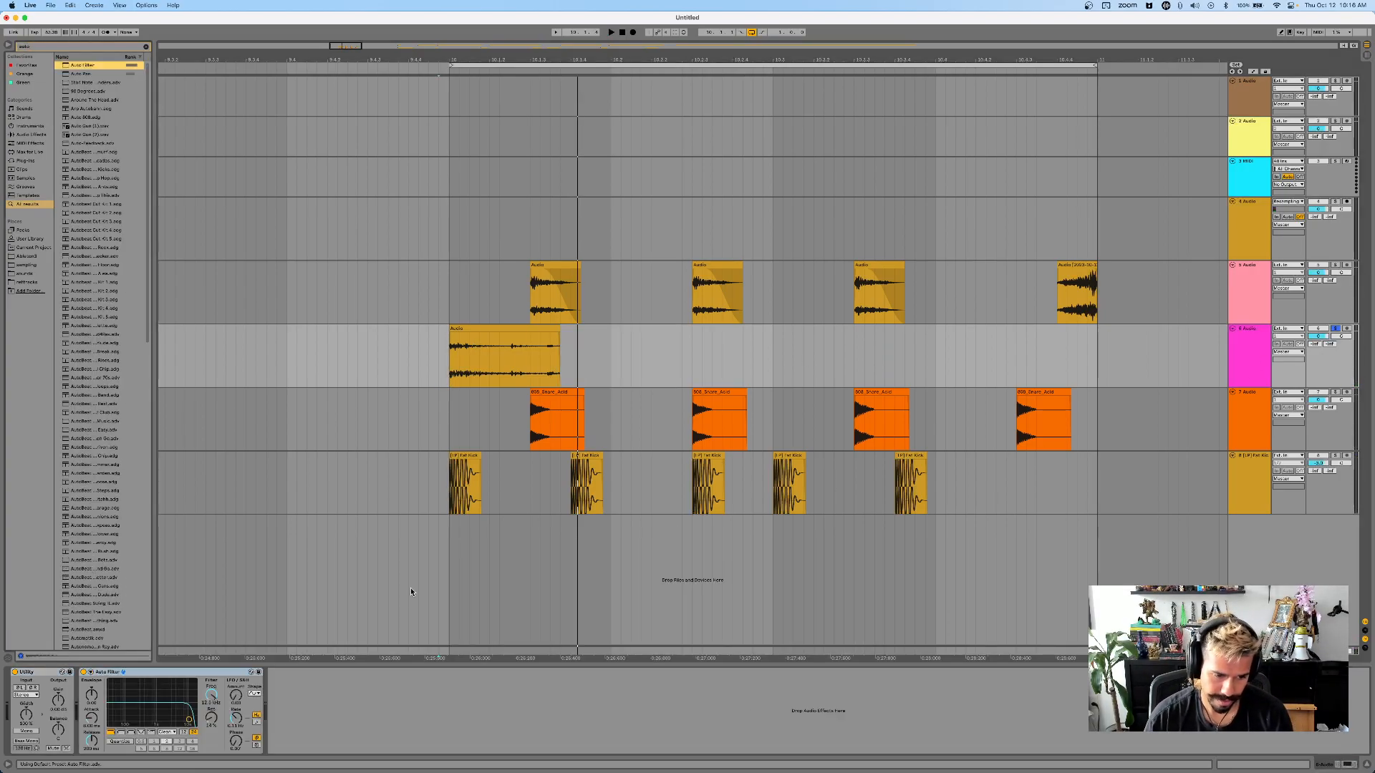
click(127, 732)
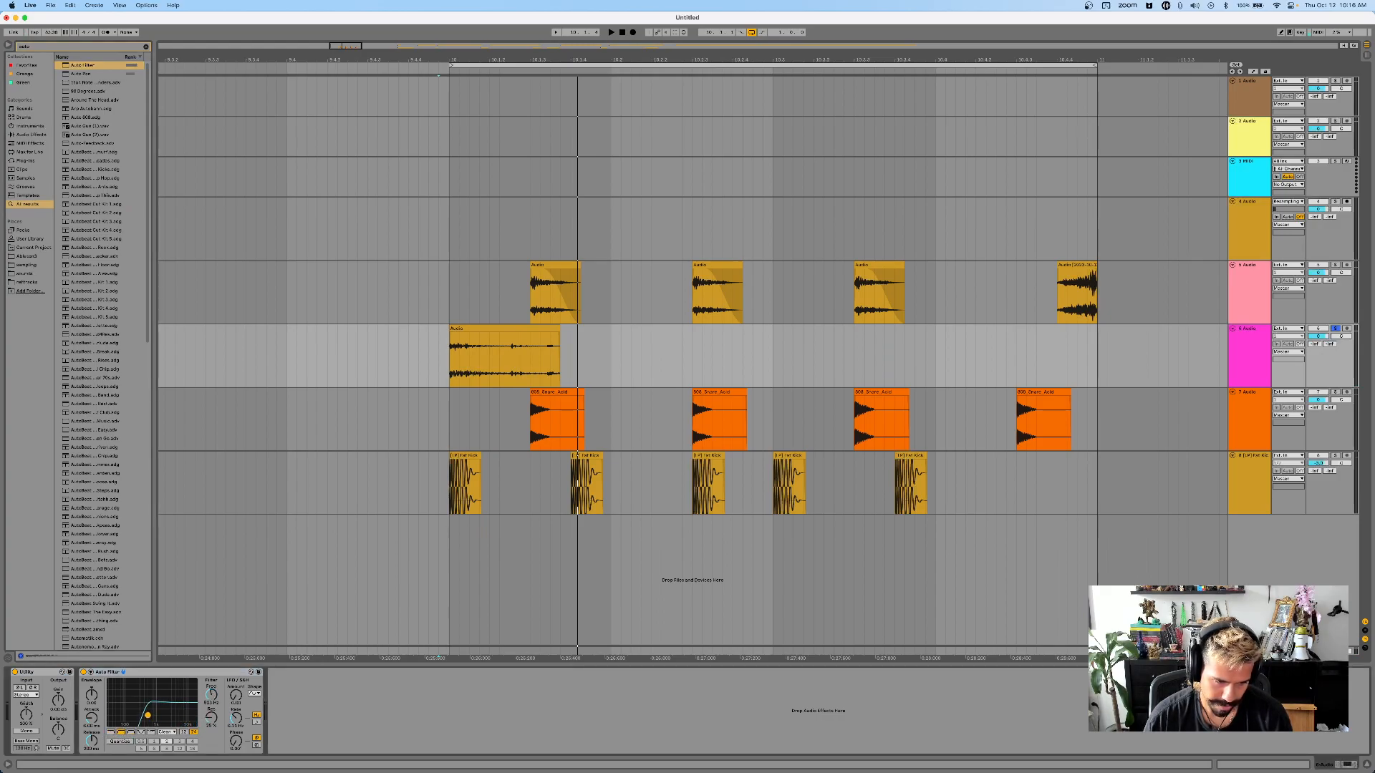
key(space)
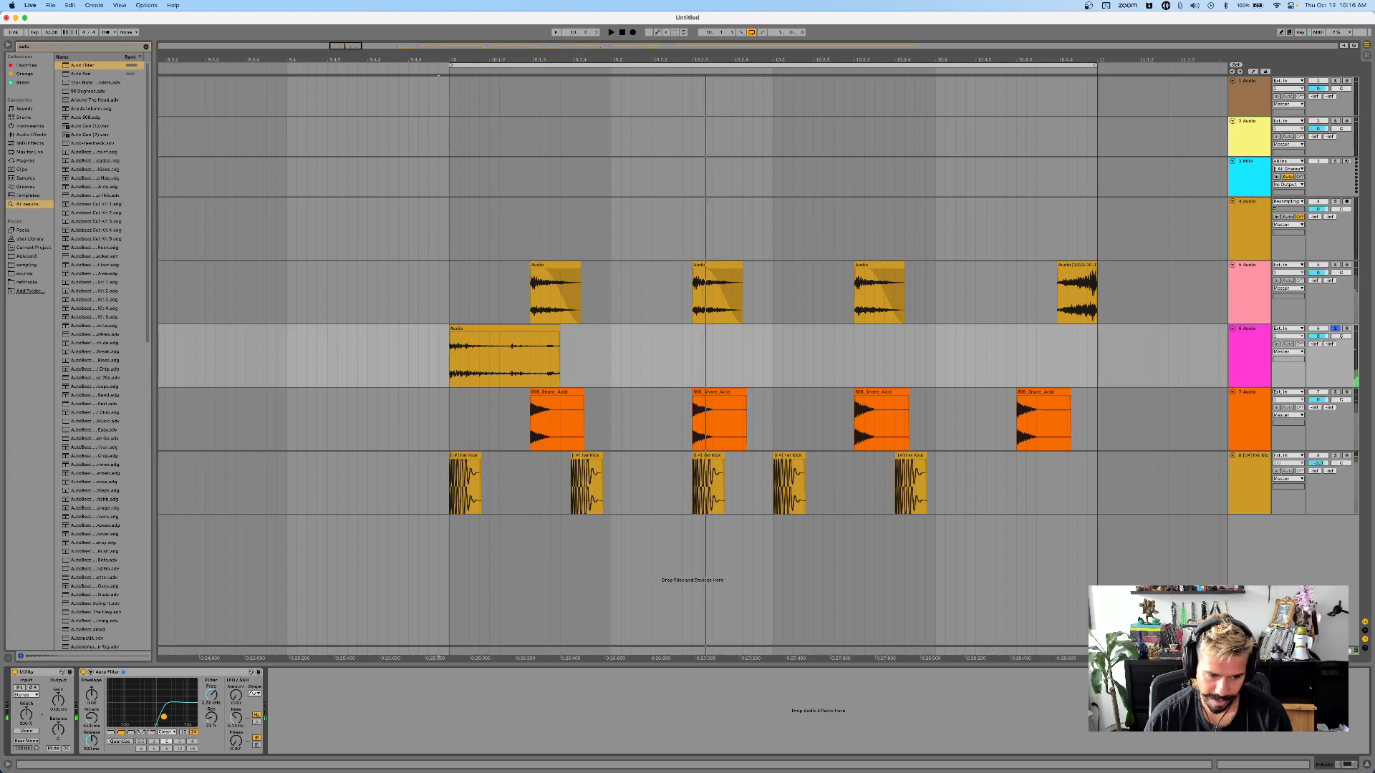
key(space)
- Split the filtered slice at its second hit and shift that hit earlier onto the grid, following the first
click(515, 347)
key(super+e)
drag(533, 329, 466, 352)
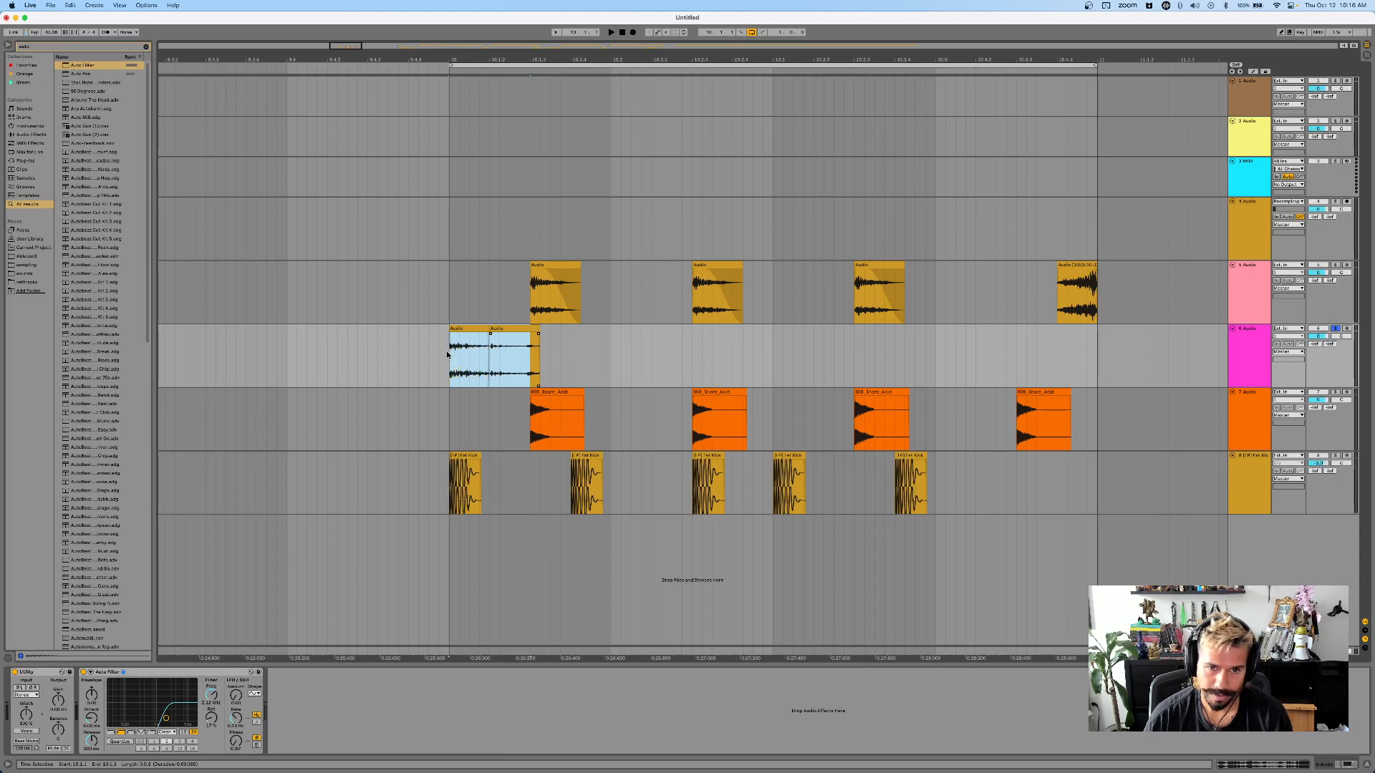
- Duplicate the two-hit pattern across the filtered track until it fills bar 10 up to bar 11
key(super+d)
click(589, 328)
shift+click(465, 331)
key(super+d)
key(super+d)
key(super+d)
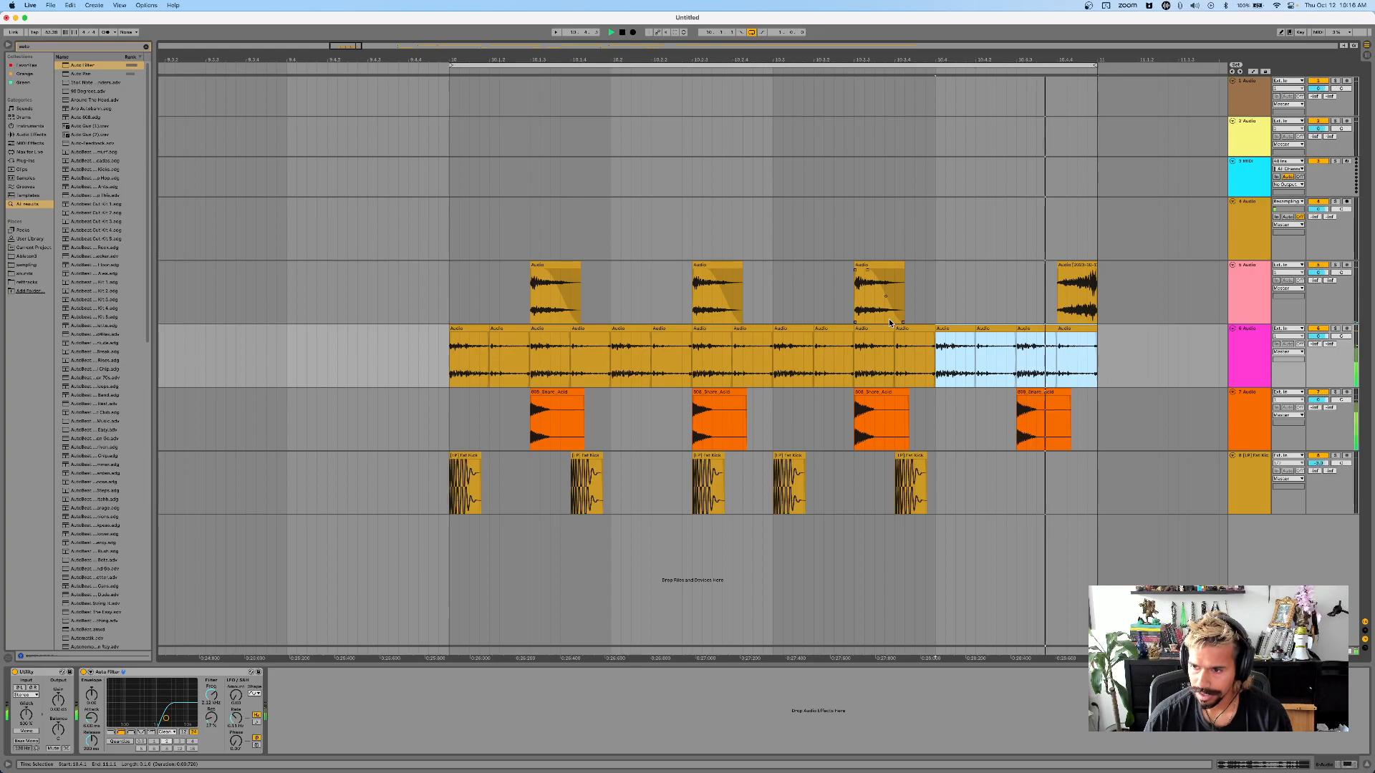
- Audition the picked slices after bar 20 and around bar 23, and select a short middle section of the bar 23 slice
scroll(678, 322, down, 3)
scroll(630, 319, right, 3)
scroll(618, 319, down, 3)
scroll(615, 318, right, 2)
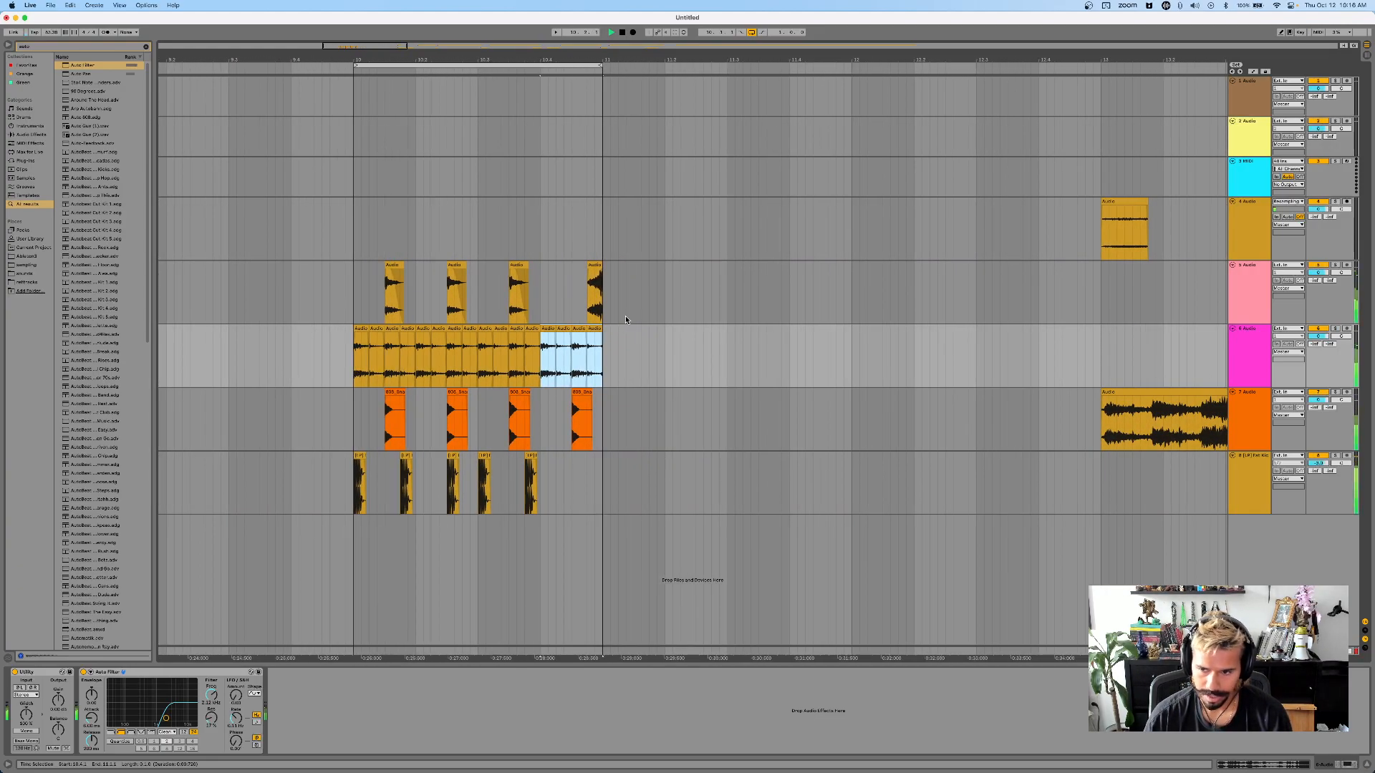
scroll(625, 320, down, 5)
scroll(625, 315, right, 4)
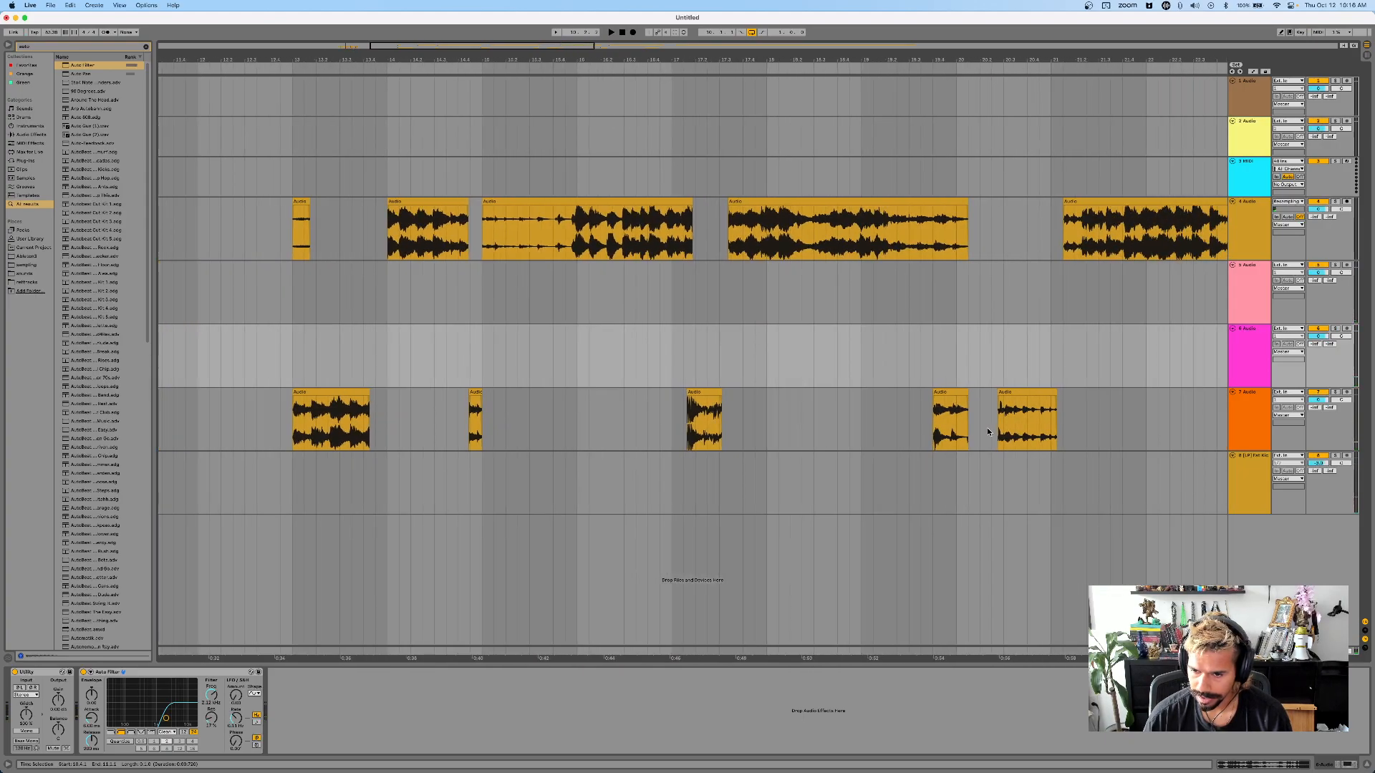
click(1004, 419)
scroll(999, 421, right, 5)
scroll(997, 423, up, 2)
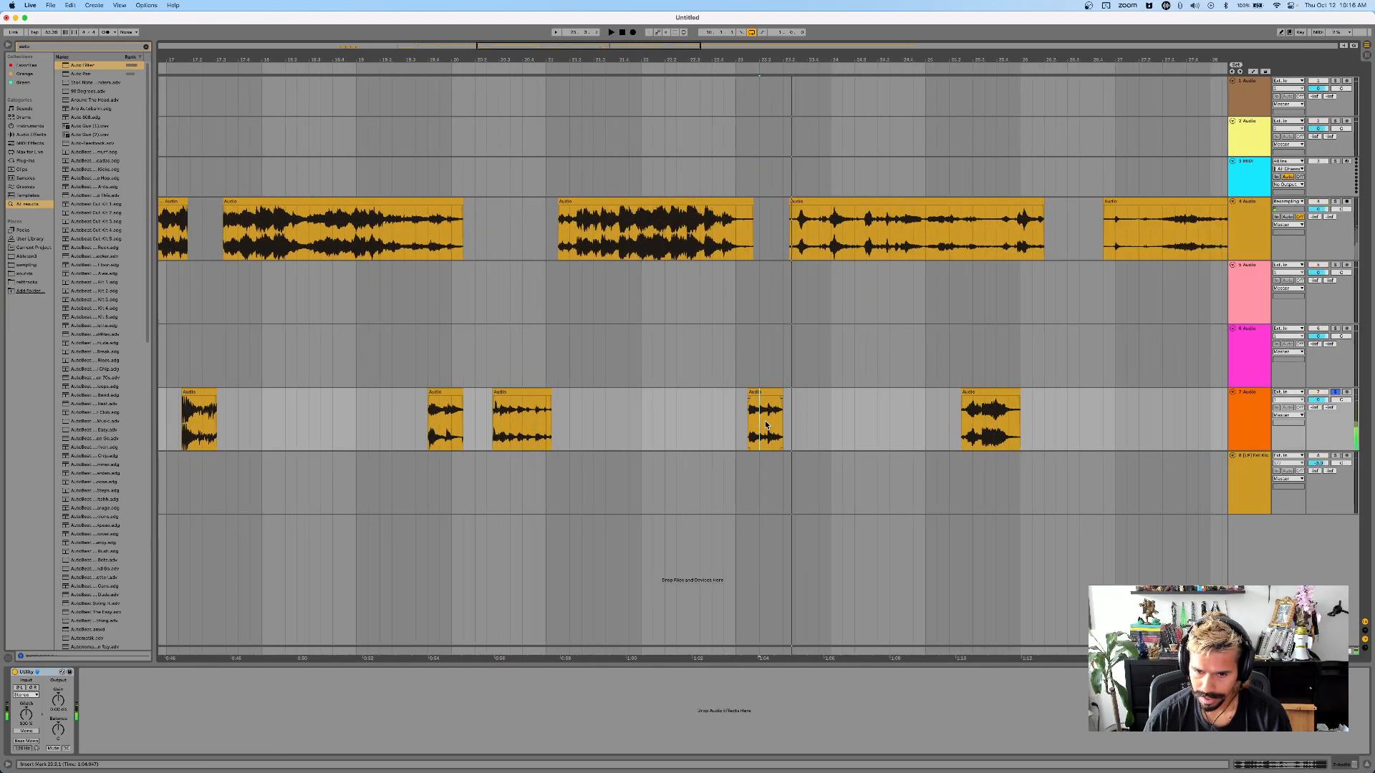
scroll(782, 424, up, 5)
drag(764, 421, 707, 428)
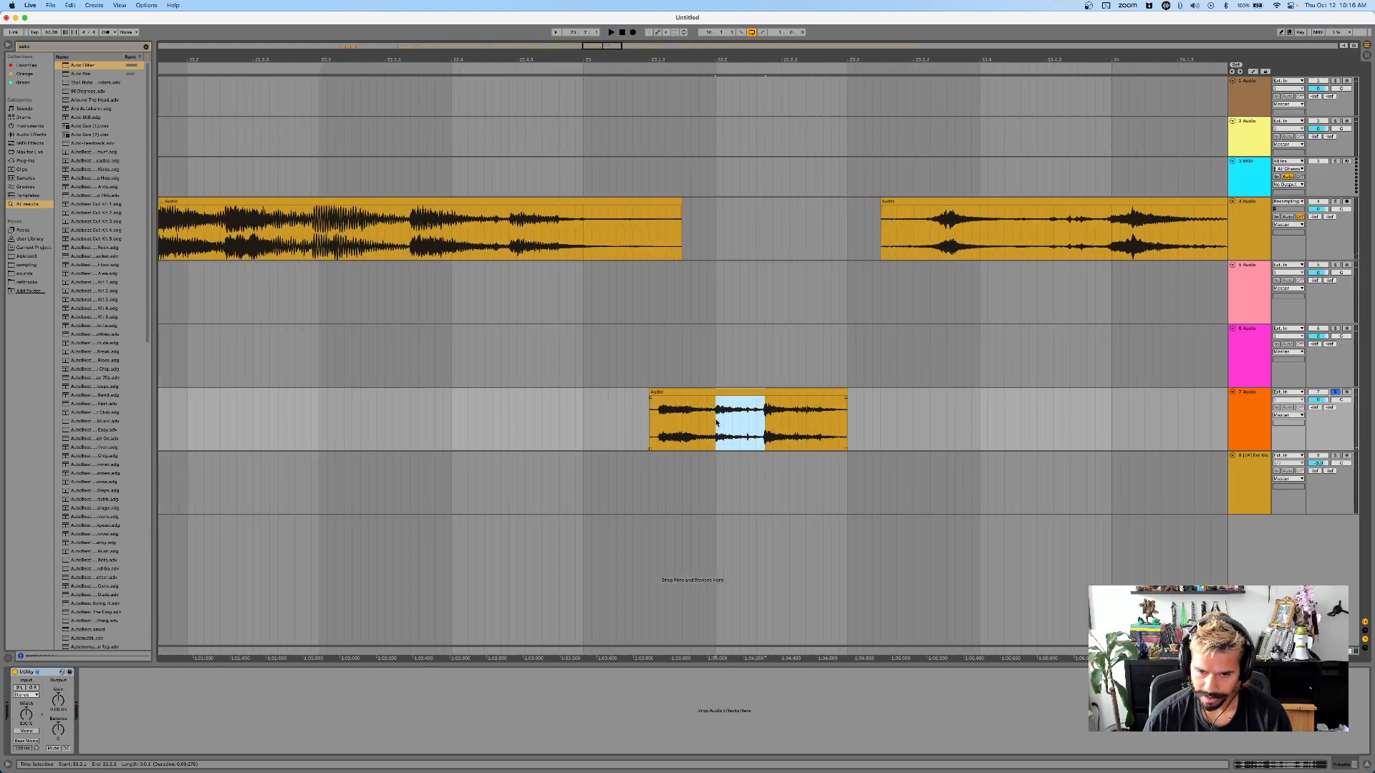
- Play the beat from bar 10 and try adjusting the end of the first snare-layer slice
scroll(716, 422, left, 15)
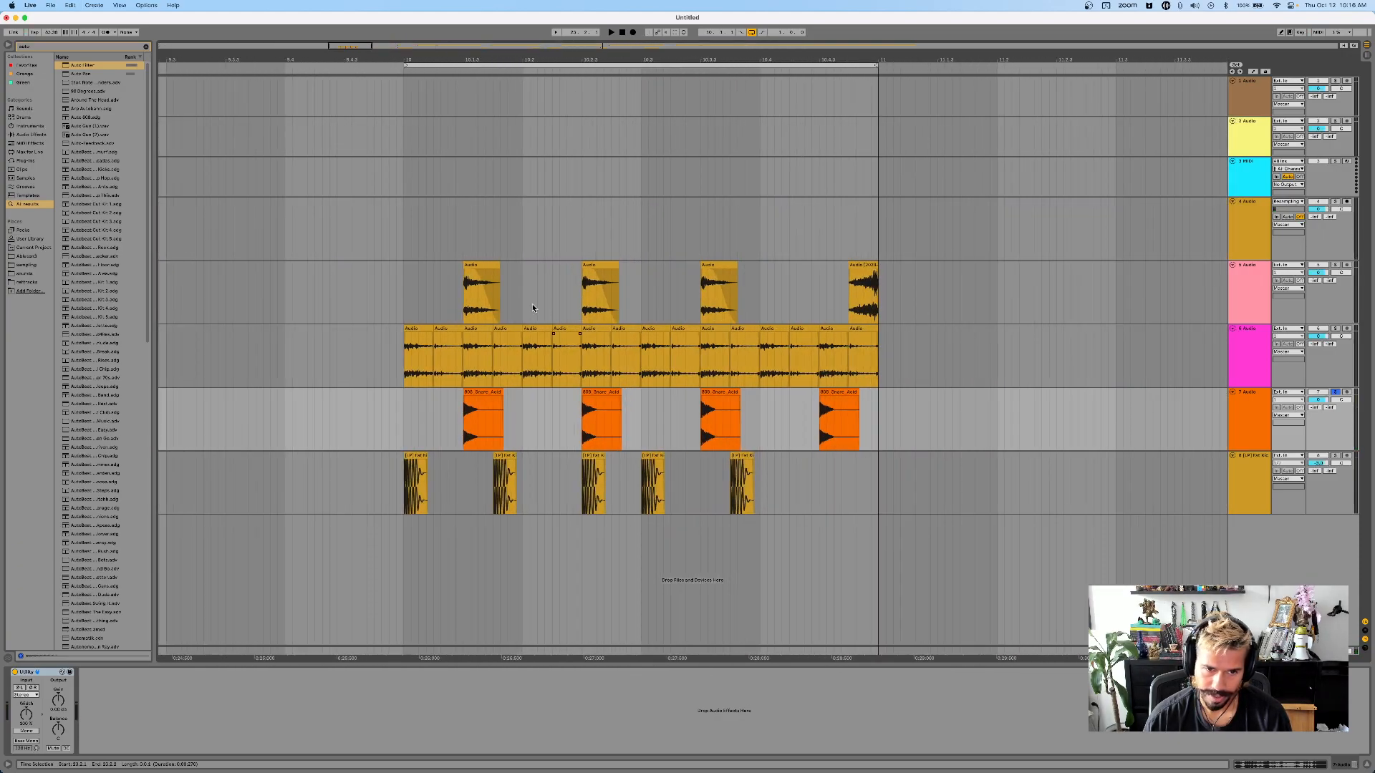
click(463, 312)
key(space)
click(415, 310)
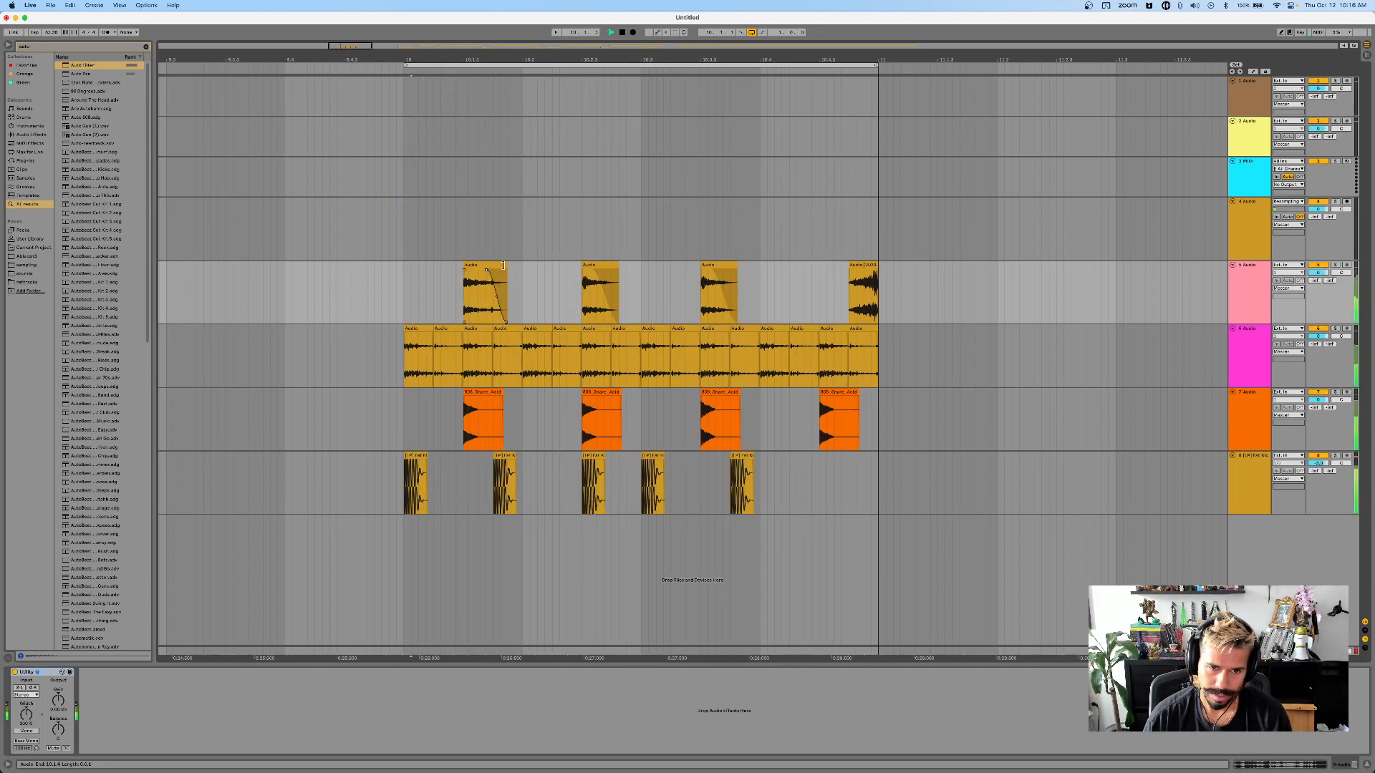
drag(506, 276, 498, 276)
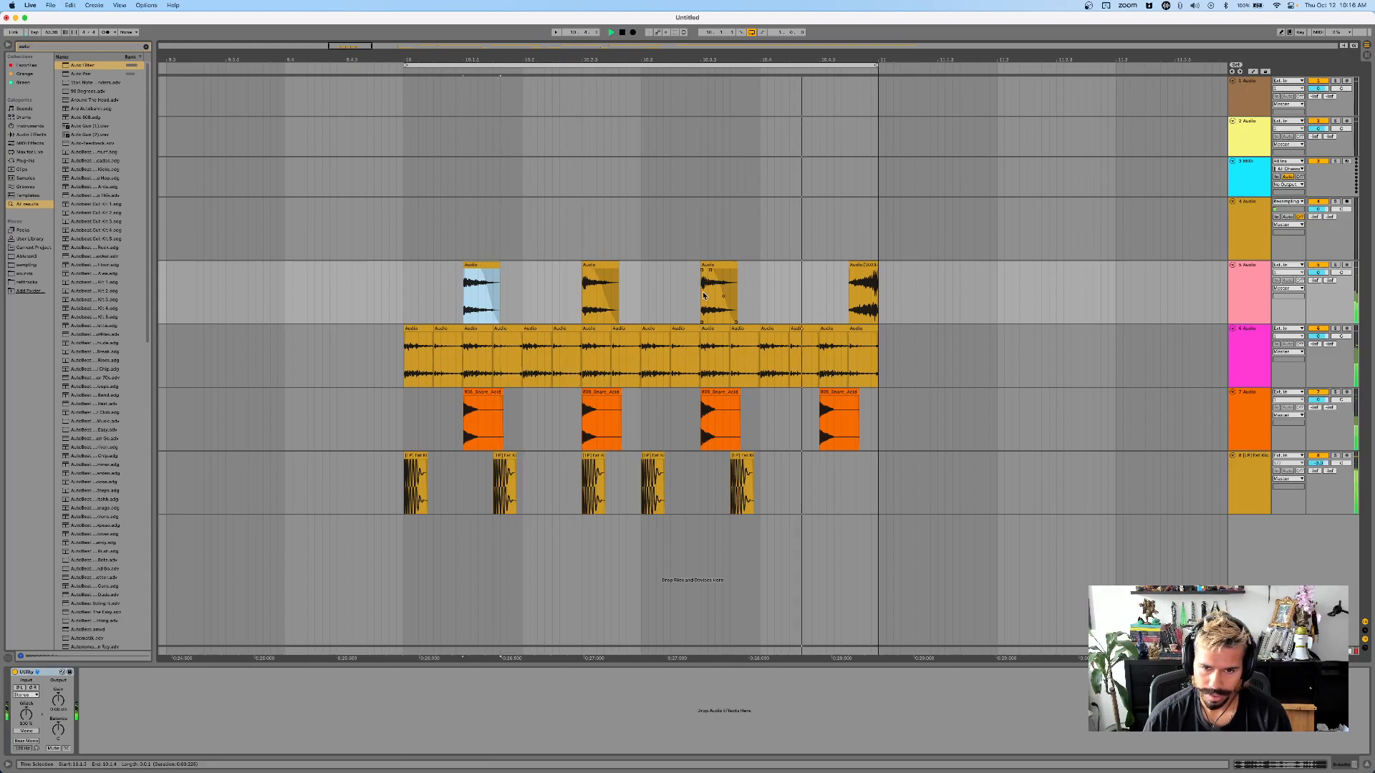
click(712, 267)
drag(582, 295, 619, 280)
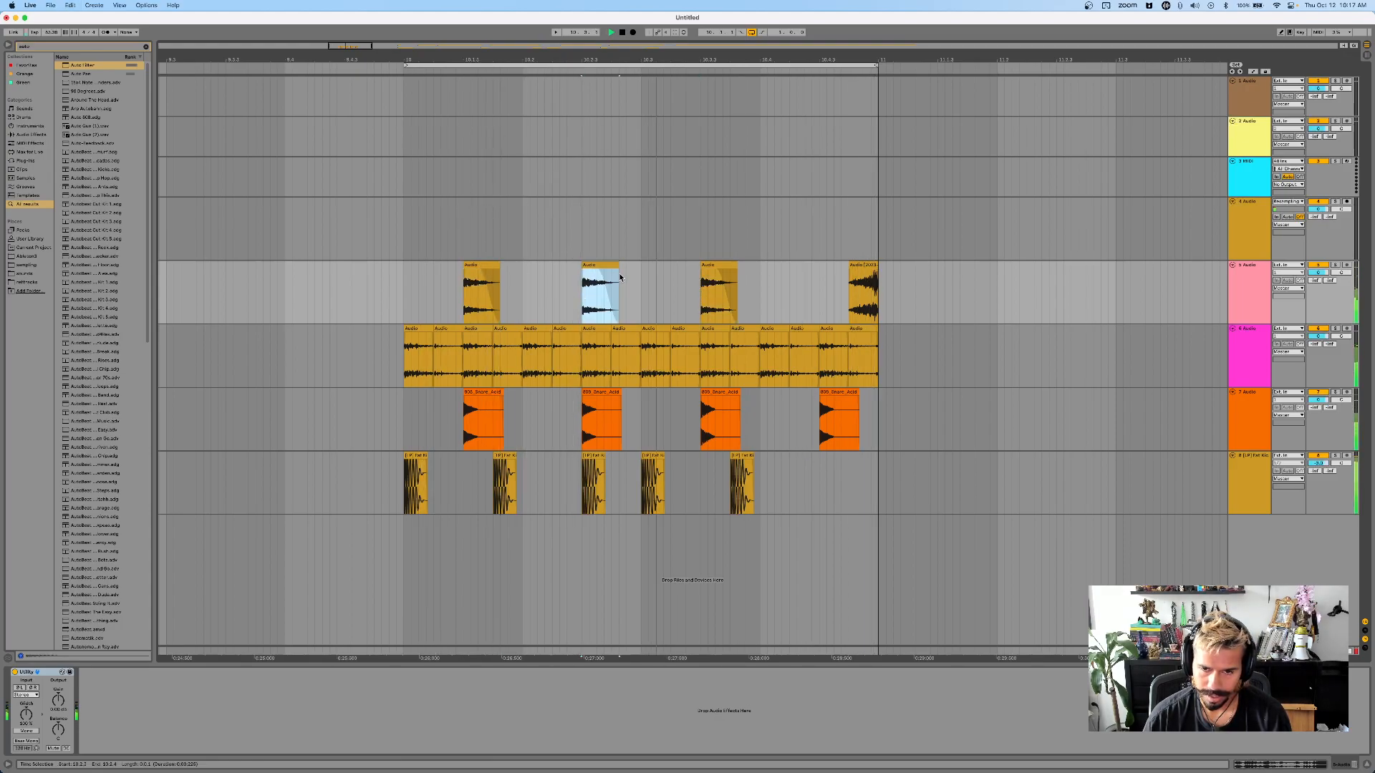
- Audition the picked slice near bar 25 and copy a section of it for the end of the beat
scroll(620, 279, down, 5)
scroll(625, 276, right, 5)
scroll(626, 276, down, 5)
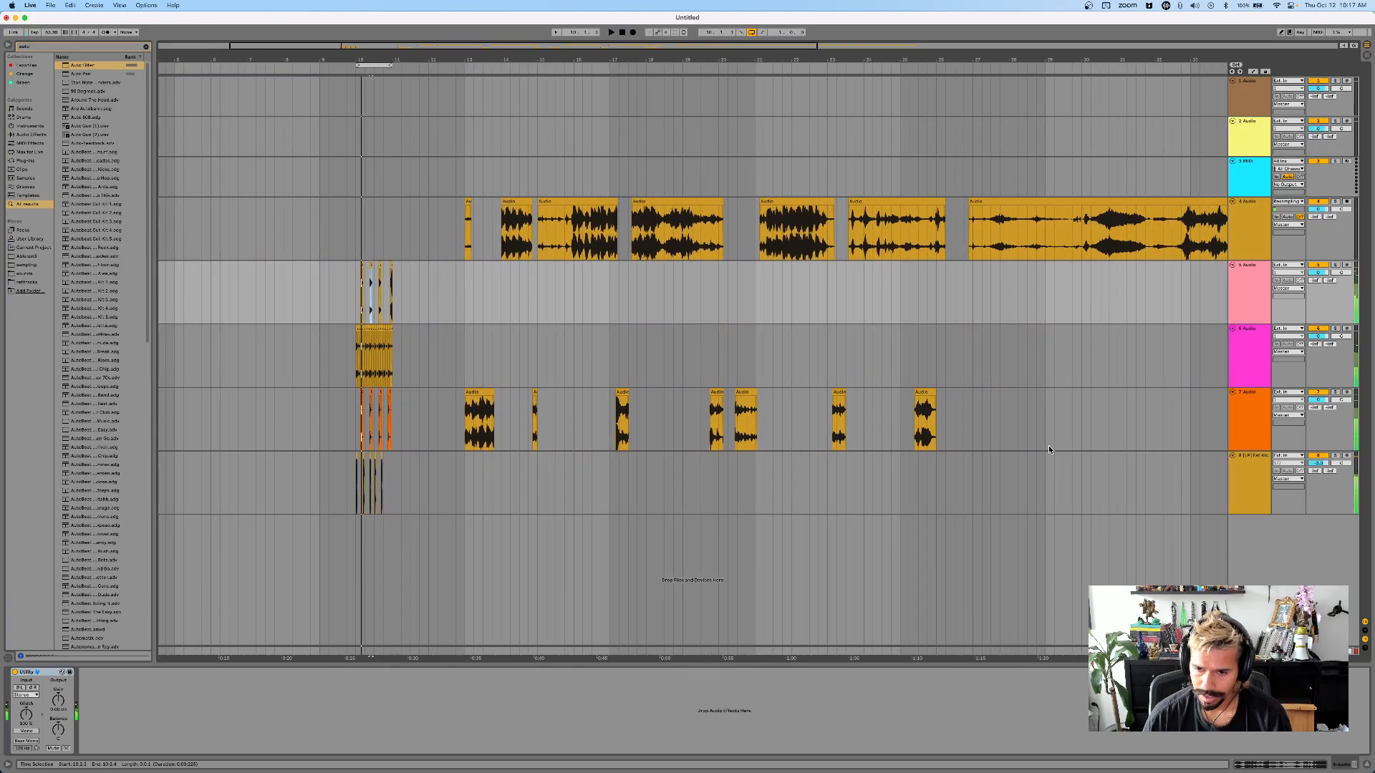
click(923, 426)
scroll(930, 426, up, 5)
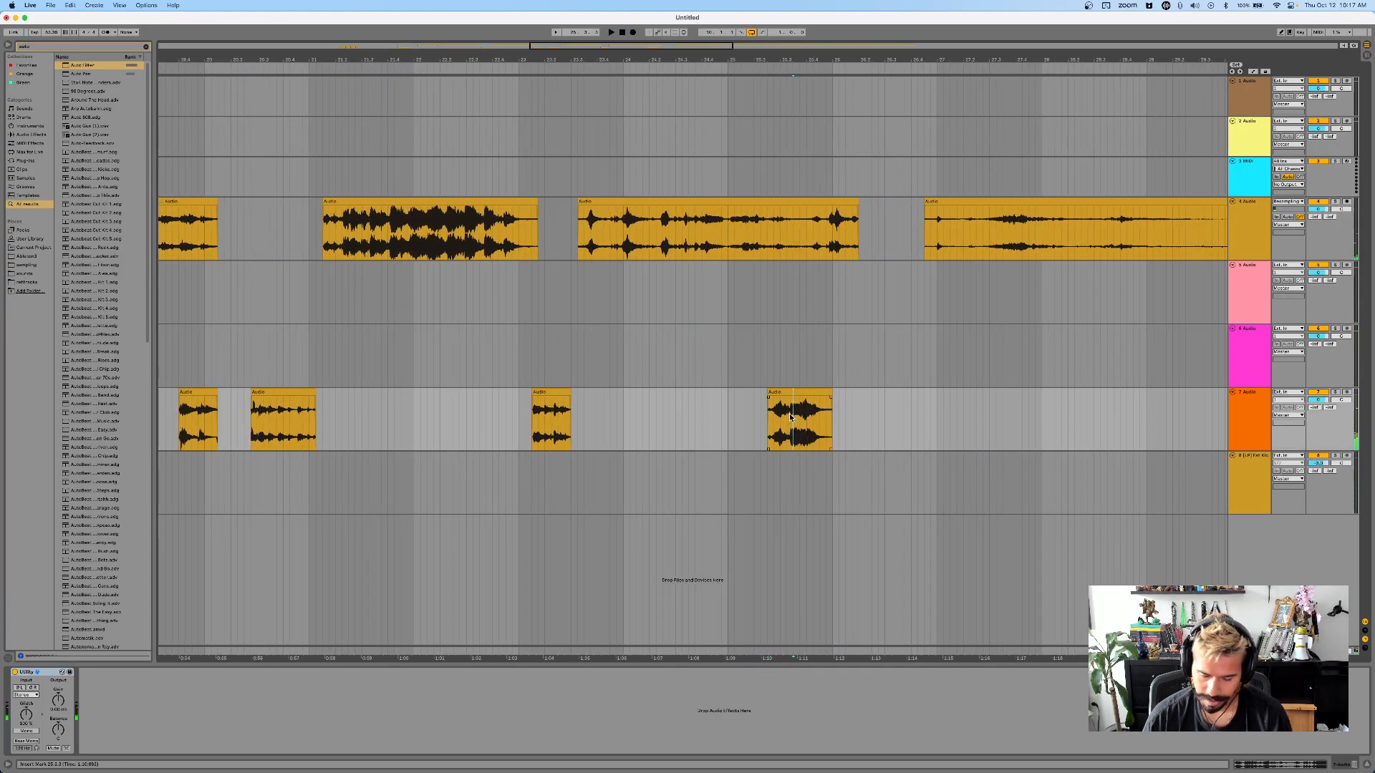
click(775, 391)
- Place the copied section over the snare-layer track's reversed slice at beat 4 of bar 10, and delete the part past bar 11
scroll(775, 393, left, 14)
click(775, 395)
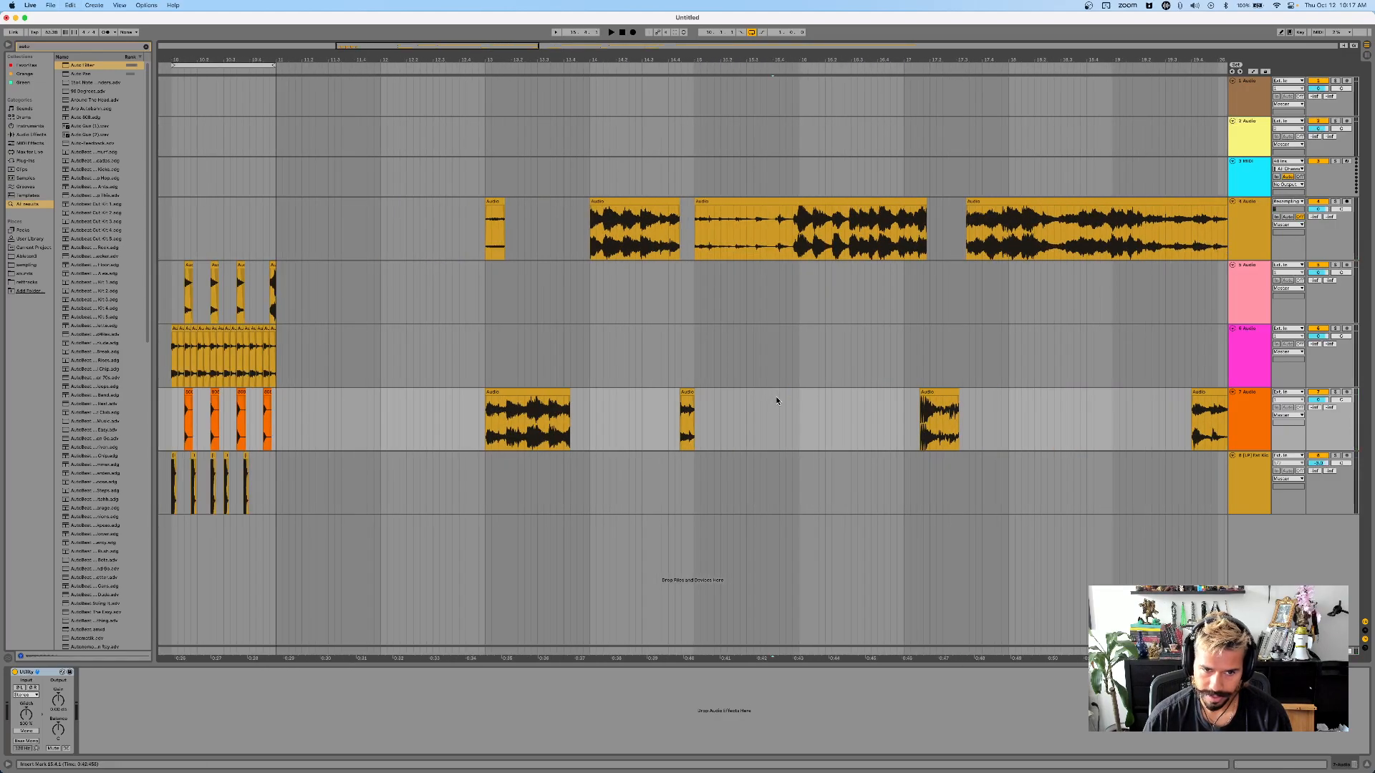
scroll(775, 395, left, 2)
key(super+z)
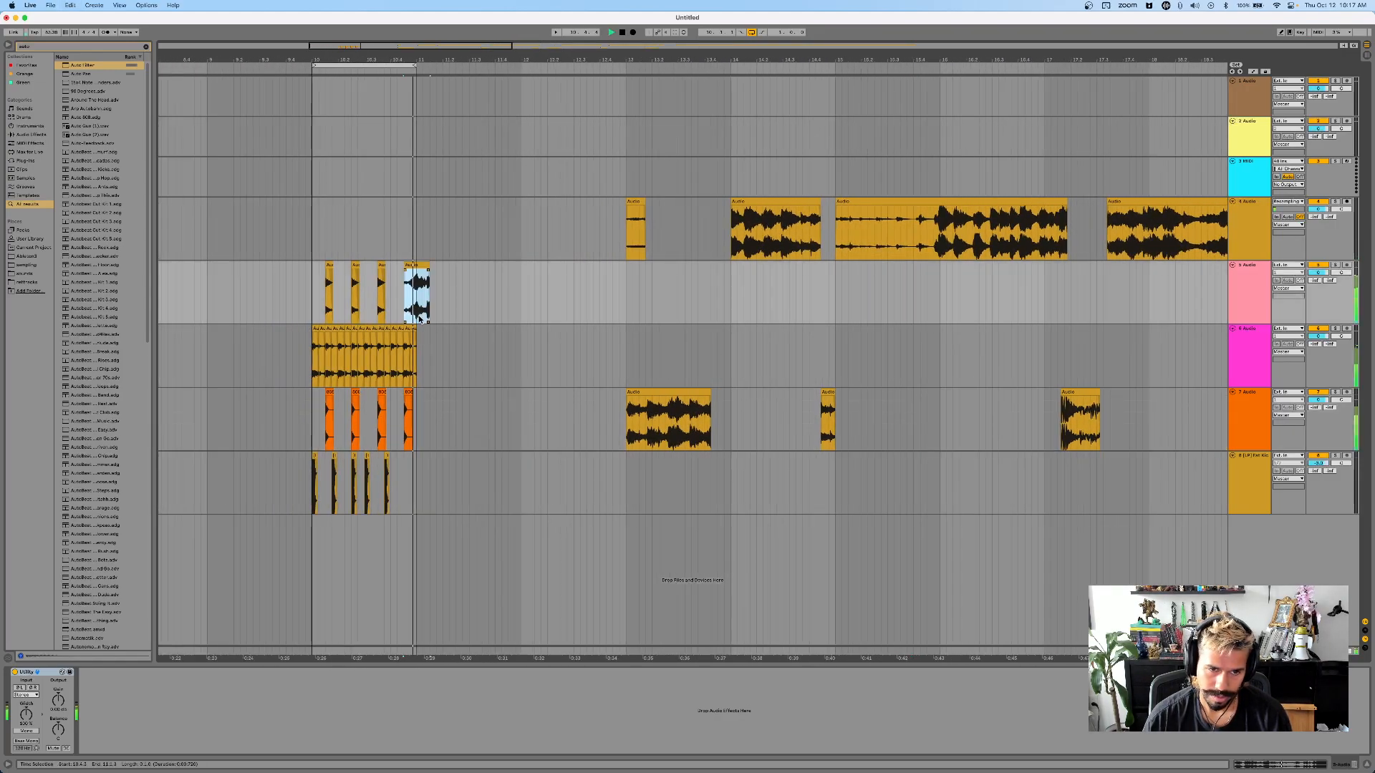
scroll(418, 319, up, 5)
drag(418, 304, 496, 293)
key(Delete)
- Audition the picked slice at bar 13 and copy a short section from its middle
scroll(521, 295, down, 6)
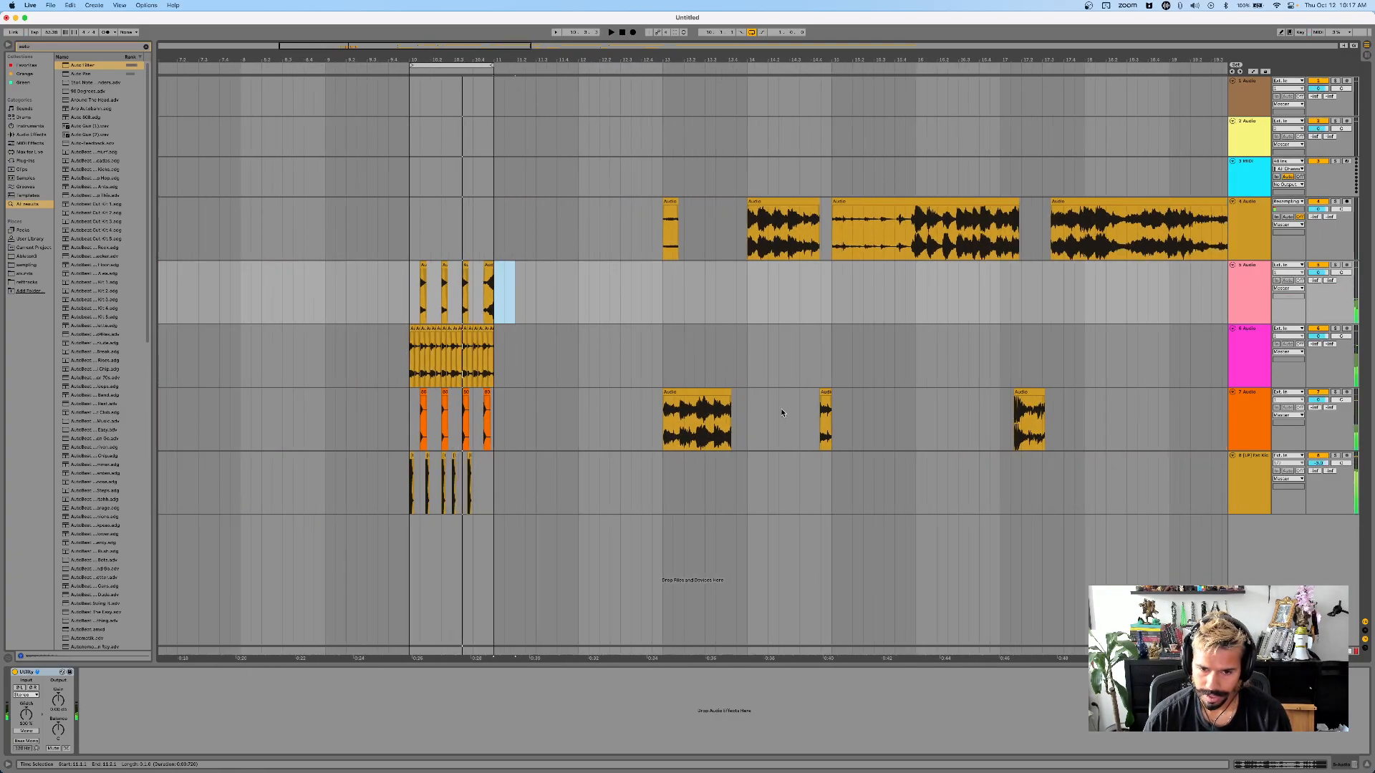
click(665, 423)
key(space)
click(678, 415)
key(space)
key(space)
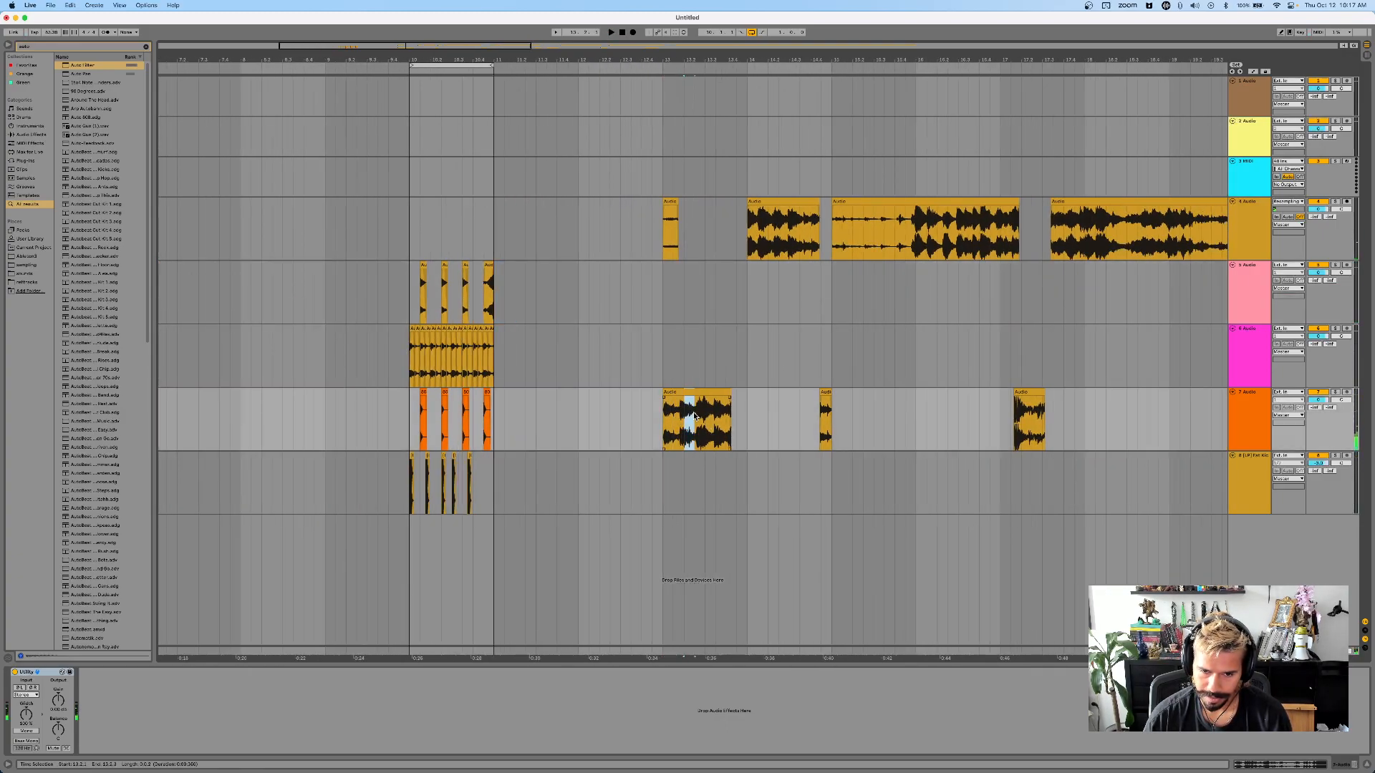
- Insert an audio track below the snare track and paste the copied section at the start of bar 10
scroll(695, 415, left, 3)
scroll(595, 405, up, 5)
scroll(644, 404, right, 4)
click(1250, 408)
key(super+t)
scroll(558, 463, up, 4)
click(443, 486)
key(super+v)
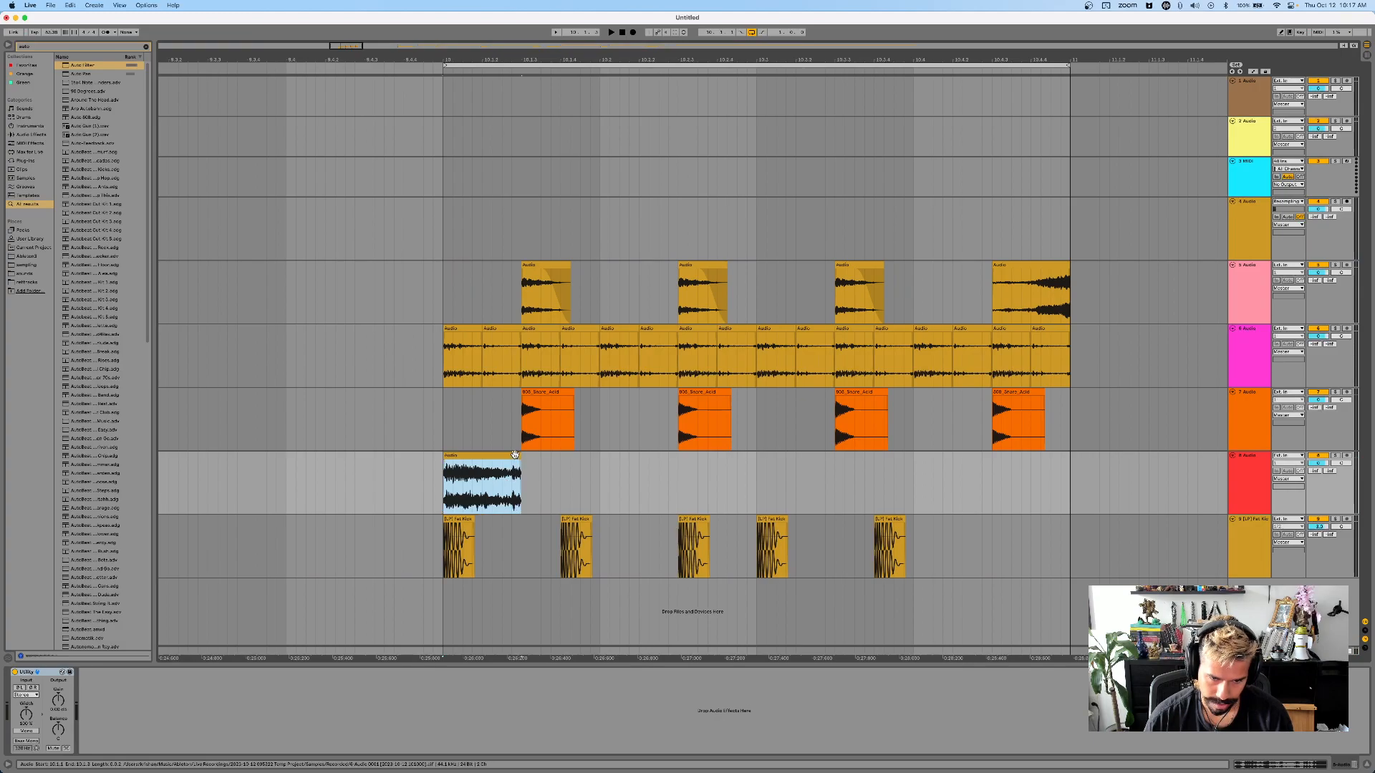
- Shorten the pasted section to about the length of the first kick and listen to it with the beat
drag(514, 453, 469, 464)
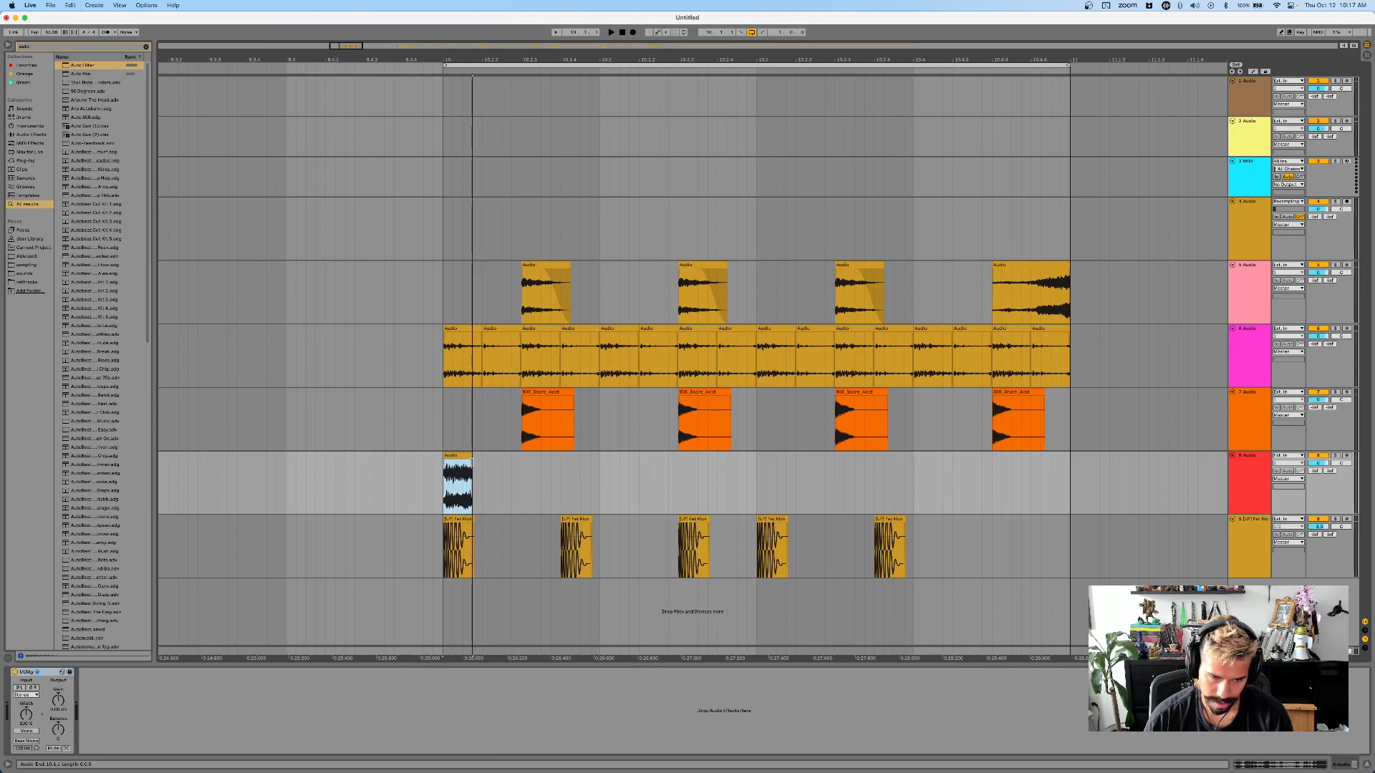
click(403, 488)
key(space)
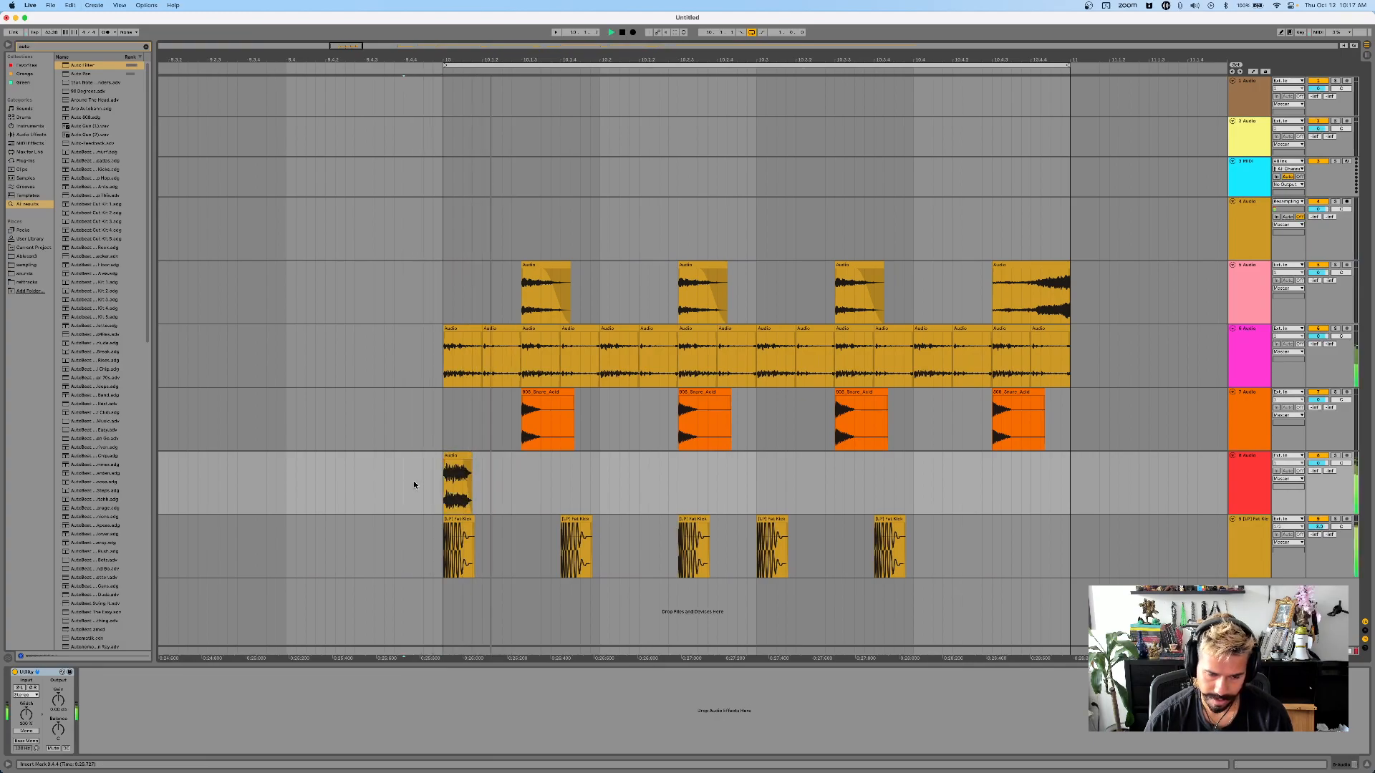
key(space)
- Open the shortened slice's clip settings, listen to the beat, and open the device chain of its track
double_click(455, 478)
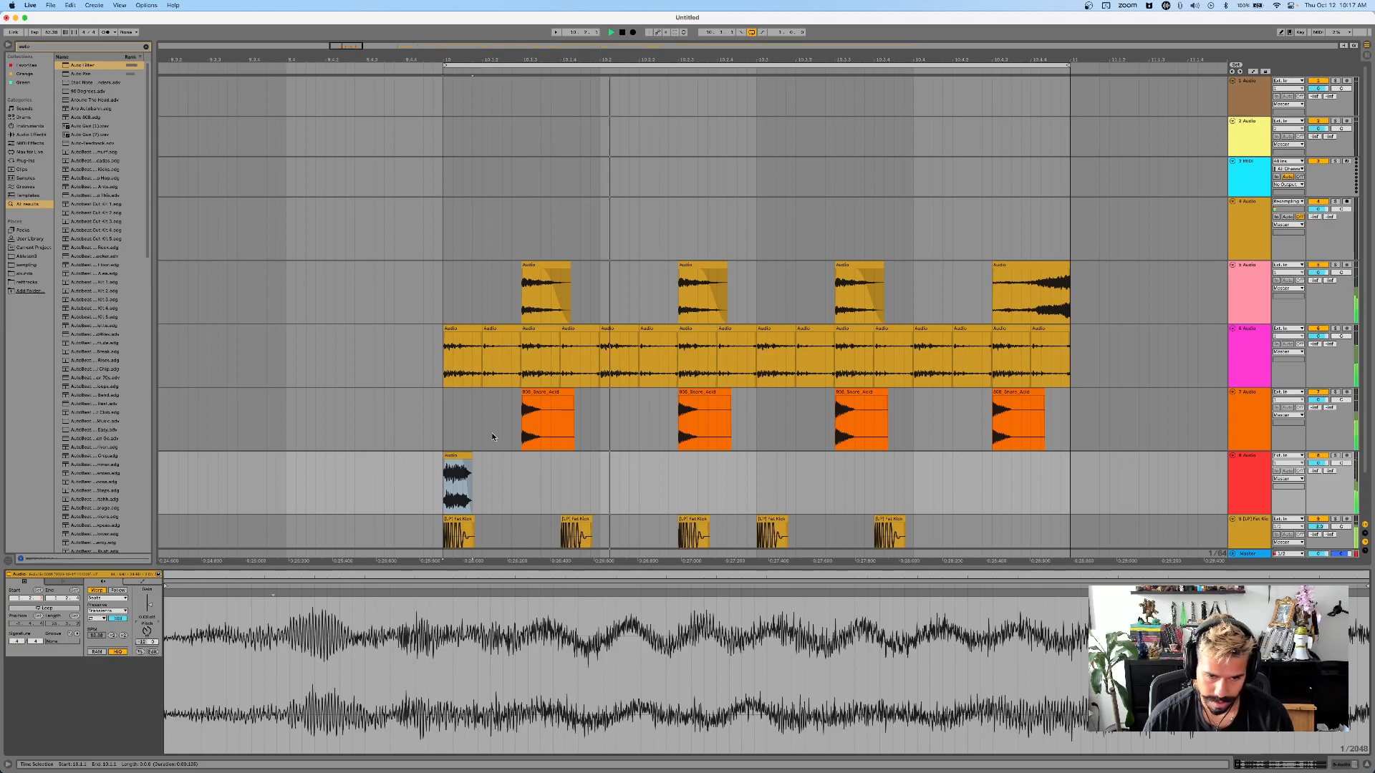
scroll(493, 433, down, 2)
key(space)
double_click(1253, 426)
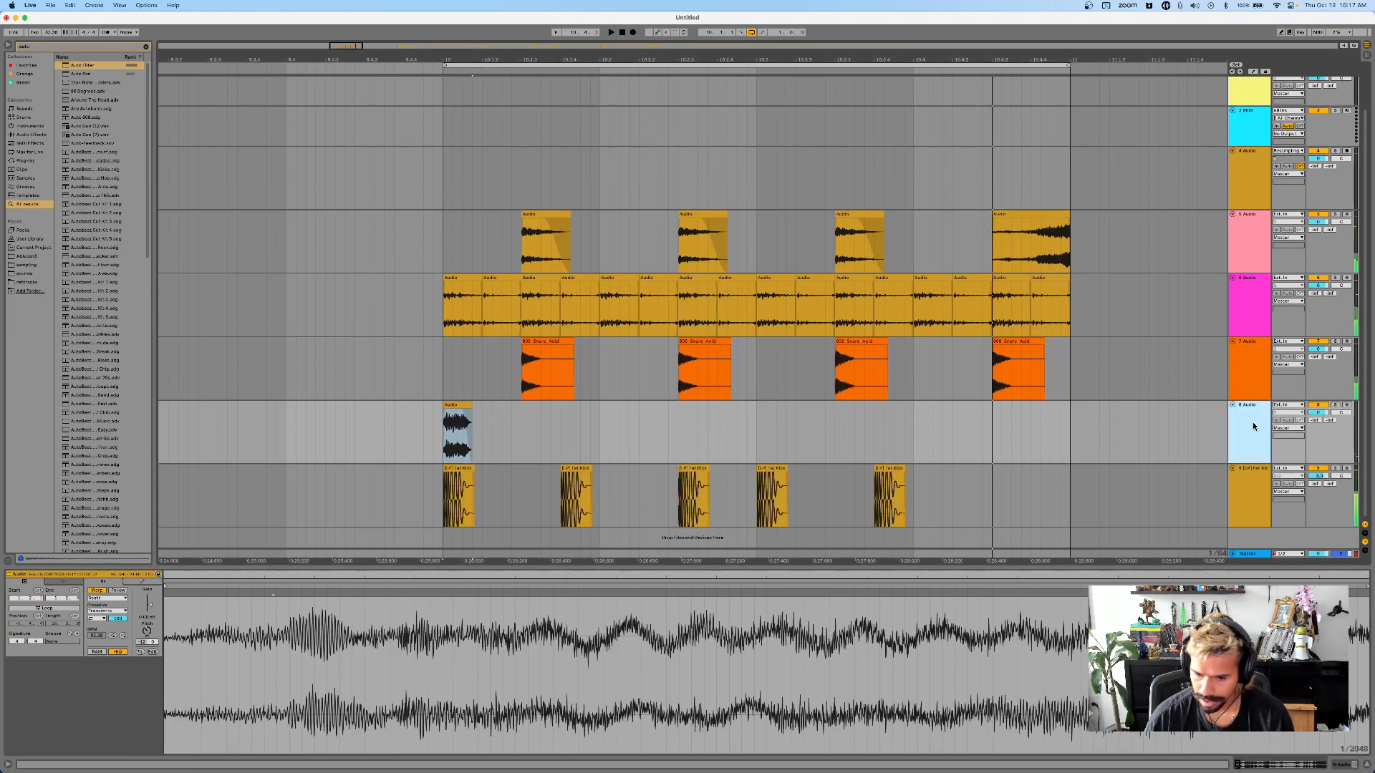
- Find Auto Filter in the device library and add it to the 8 Audio track
key(super+f)
text(aut)
key(Return)
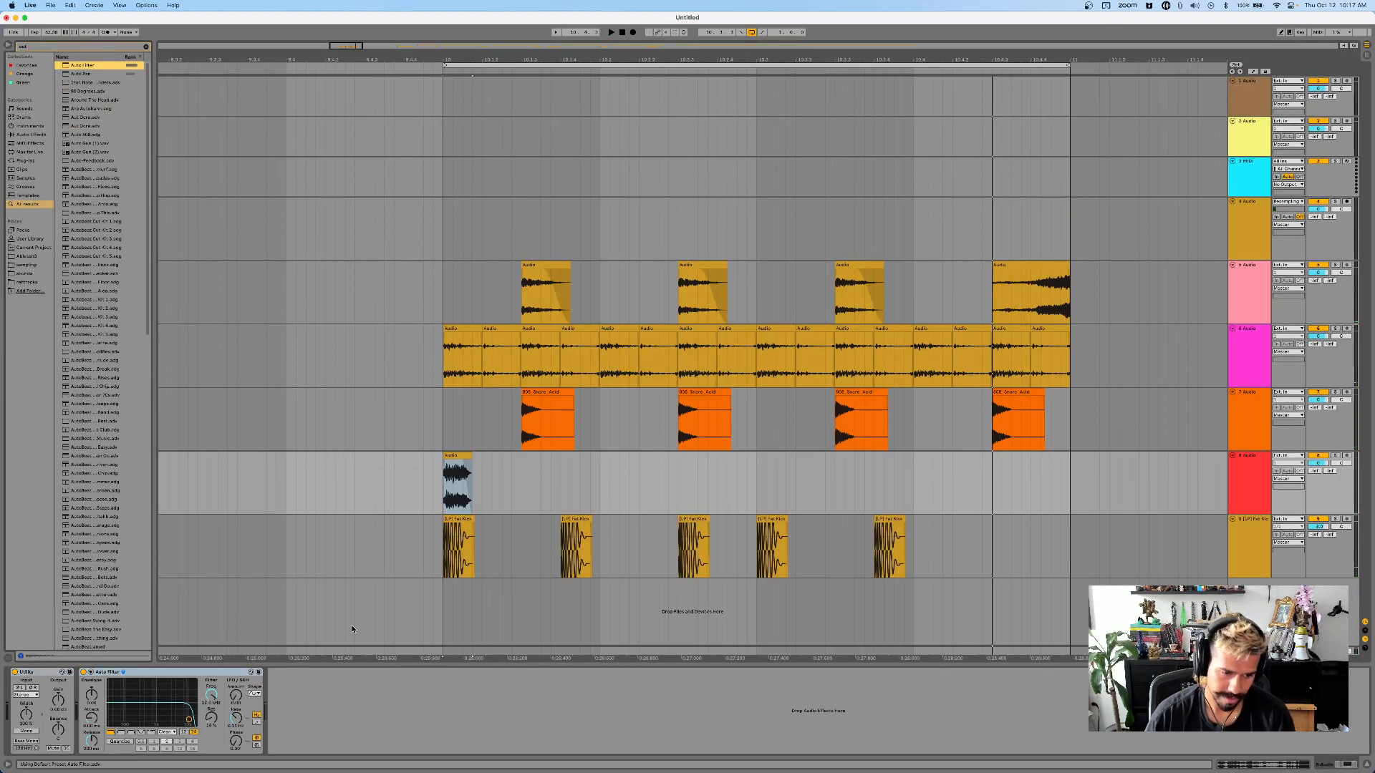
- Switch the Auto Filter on 8 Audio to high-pass and lower its cutoff frequency while auditioning the loop
click(120, 732)
key(space)
drag(189, 720, 143, 716)
key(space)
key(space)
key(space)
key(space)
key(space)
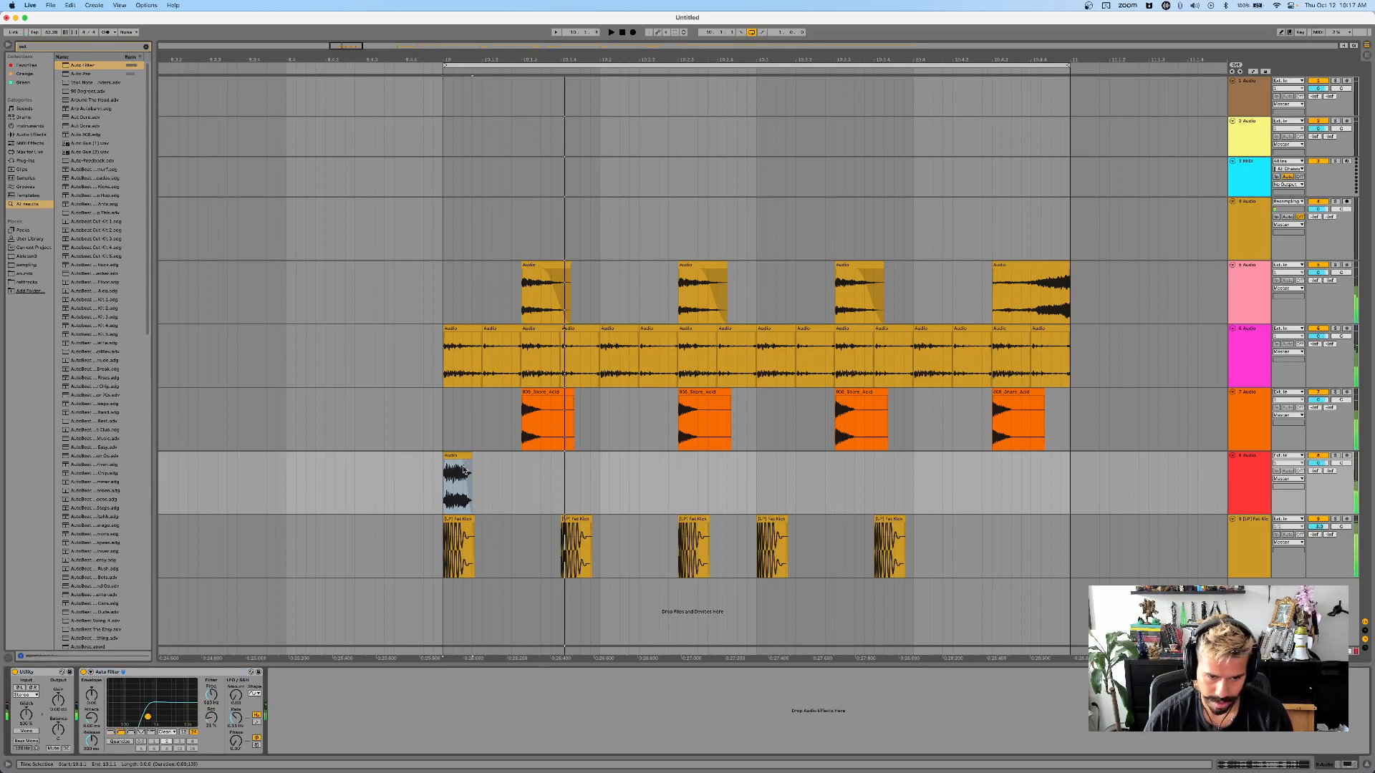
- Copy the short clip on 8 Audio to the position of the second kick
key(space)
click(455, 475)
click(561, 491)
key(super+v)
- Duplicate the section holding both 8 Audio clips, and delete the duplicated clips again
drag(600, 491, 475, 493)
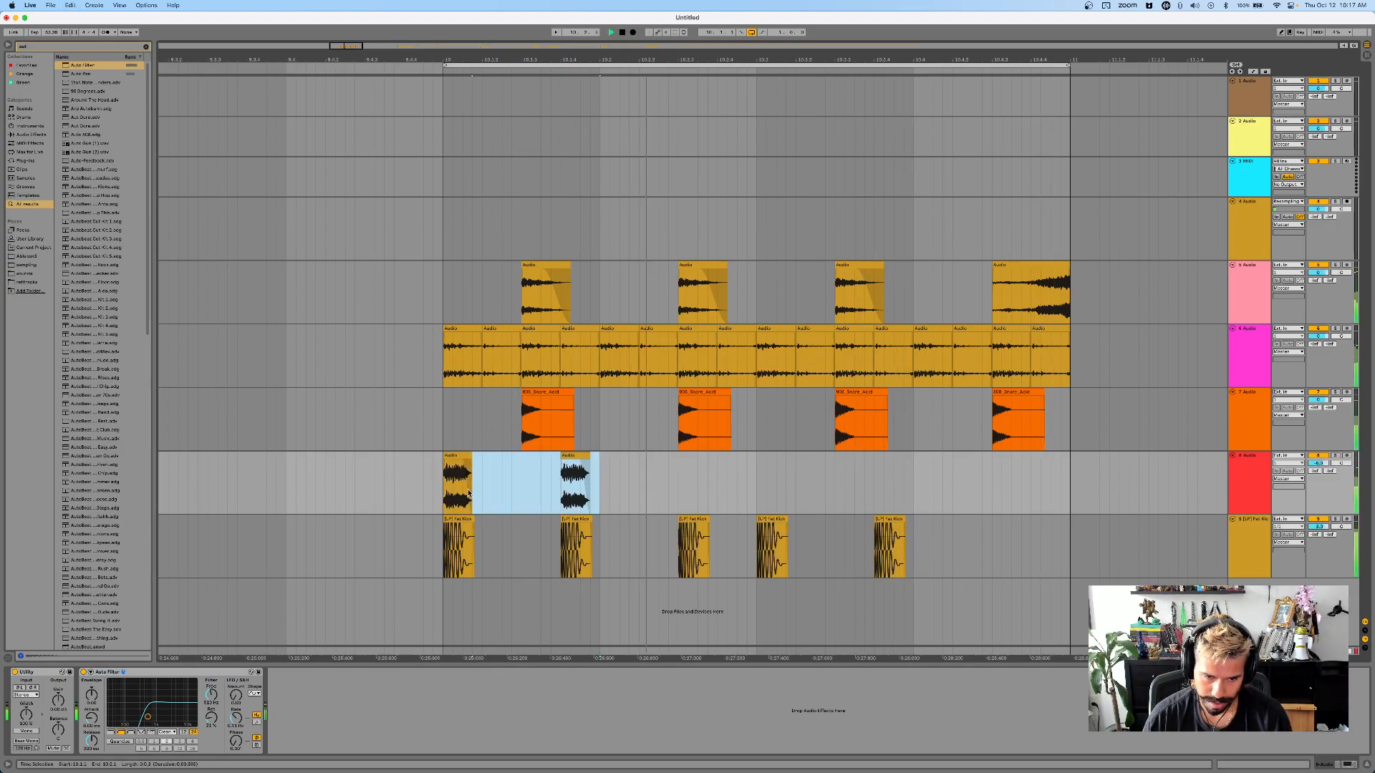
key(super+d)
click(614, 494)
shift+click(744, 461)
key(Delete)
- Switch the Auto Filter on 8 Audio to low-pass and adjust its cutoff frequency while the loop plays
scroll(561, 332, down, 5)
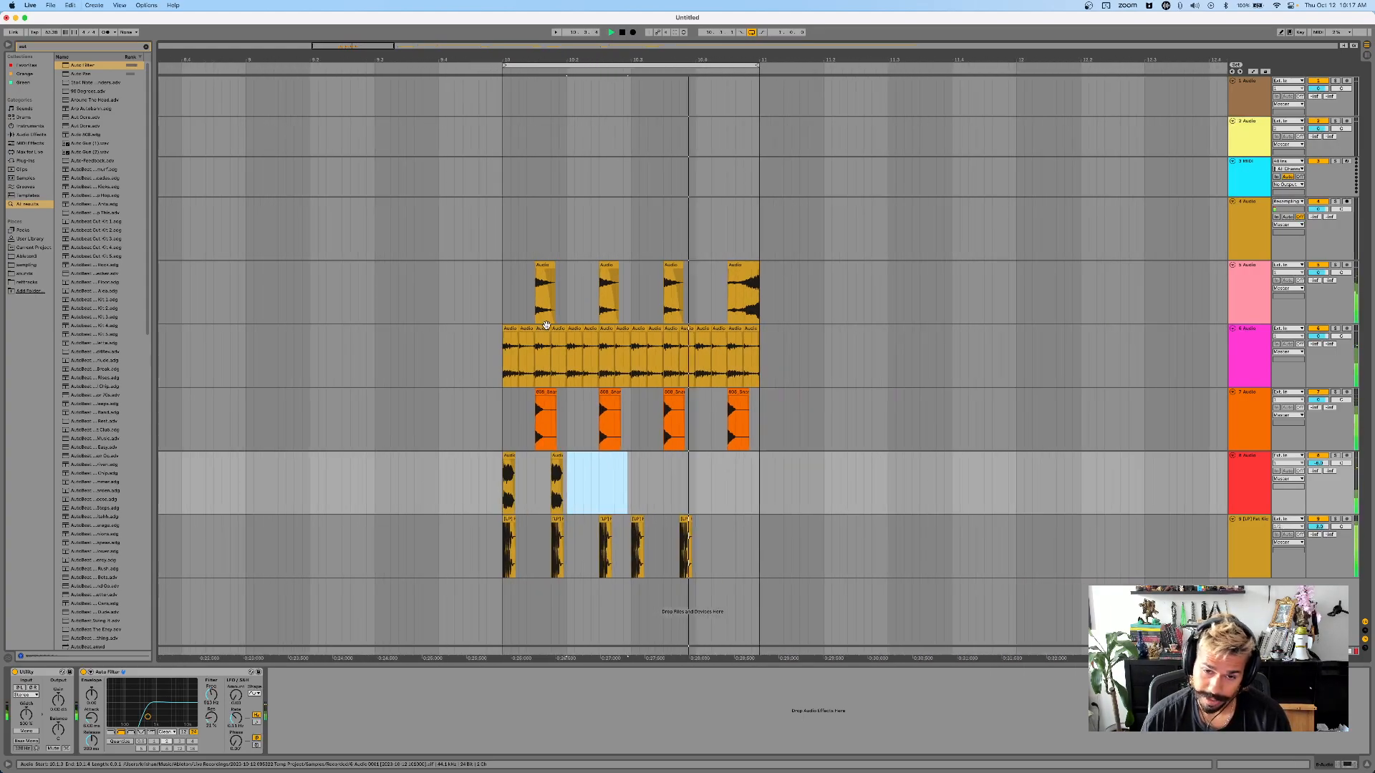
scroll(561, 331, right, 2)
key(space)
scroll(562, 332, down, 5)
scroll(562, 331, up, 2)
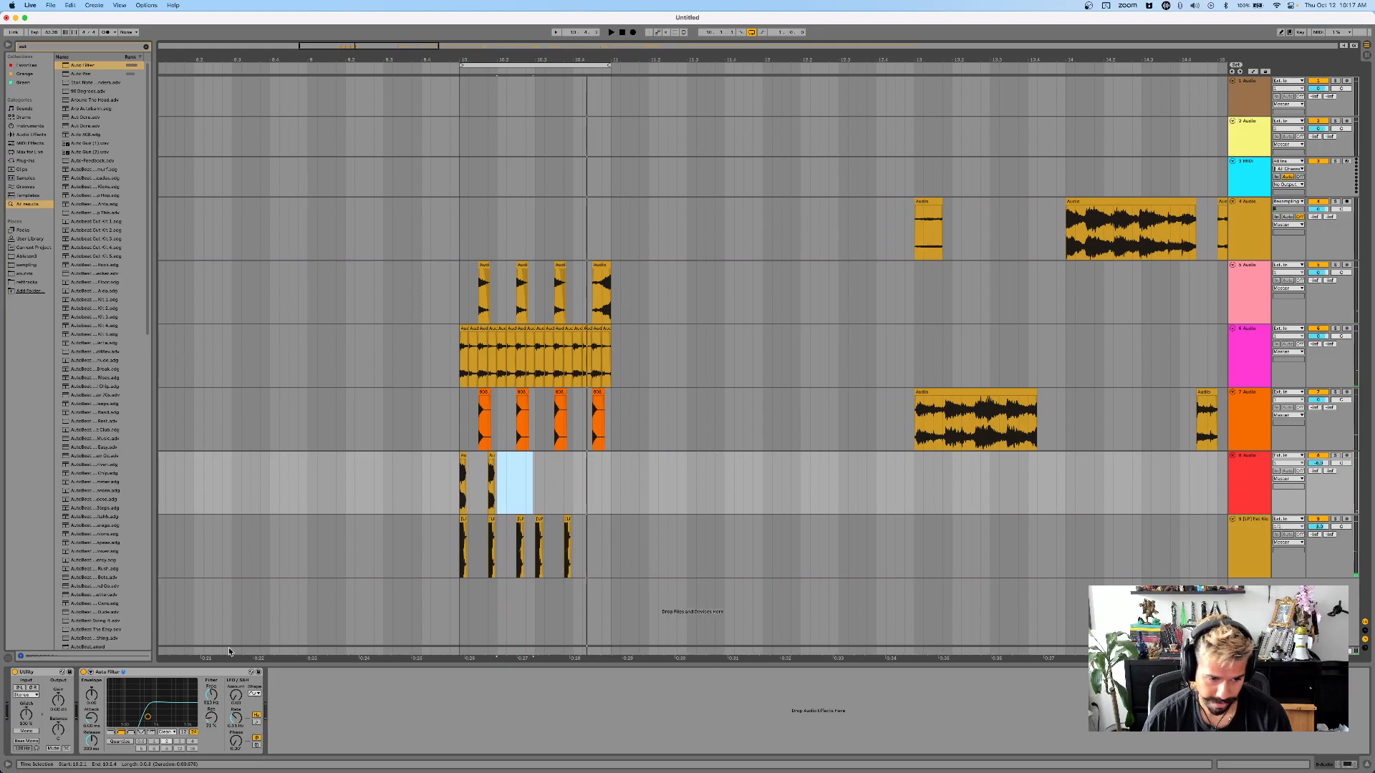
click(111, 732)
key(space)
drag(148, 716, 138, 710)
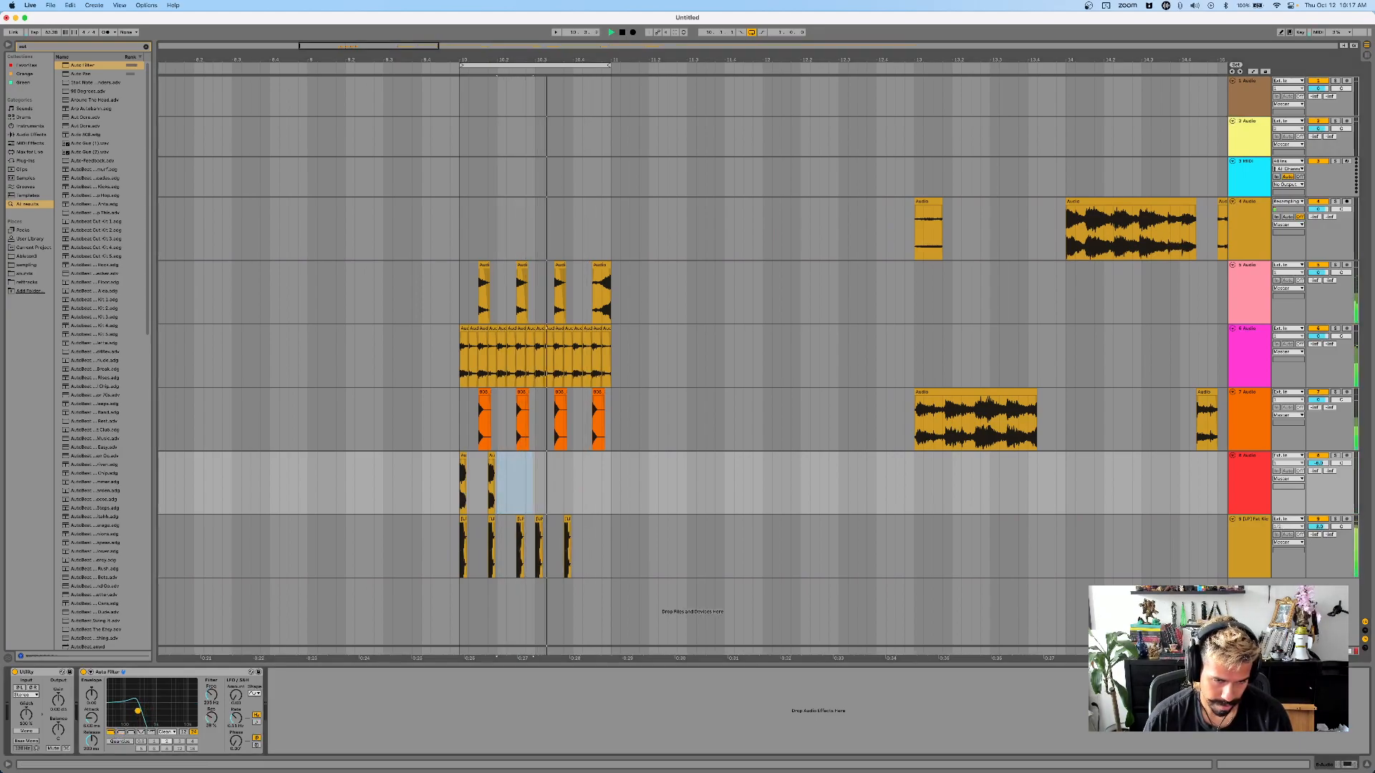
click(427, 501)
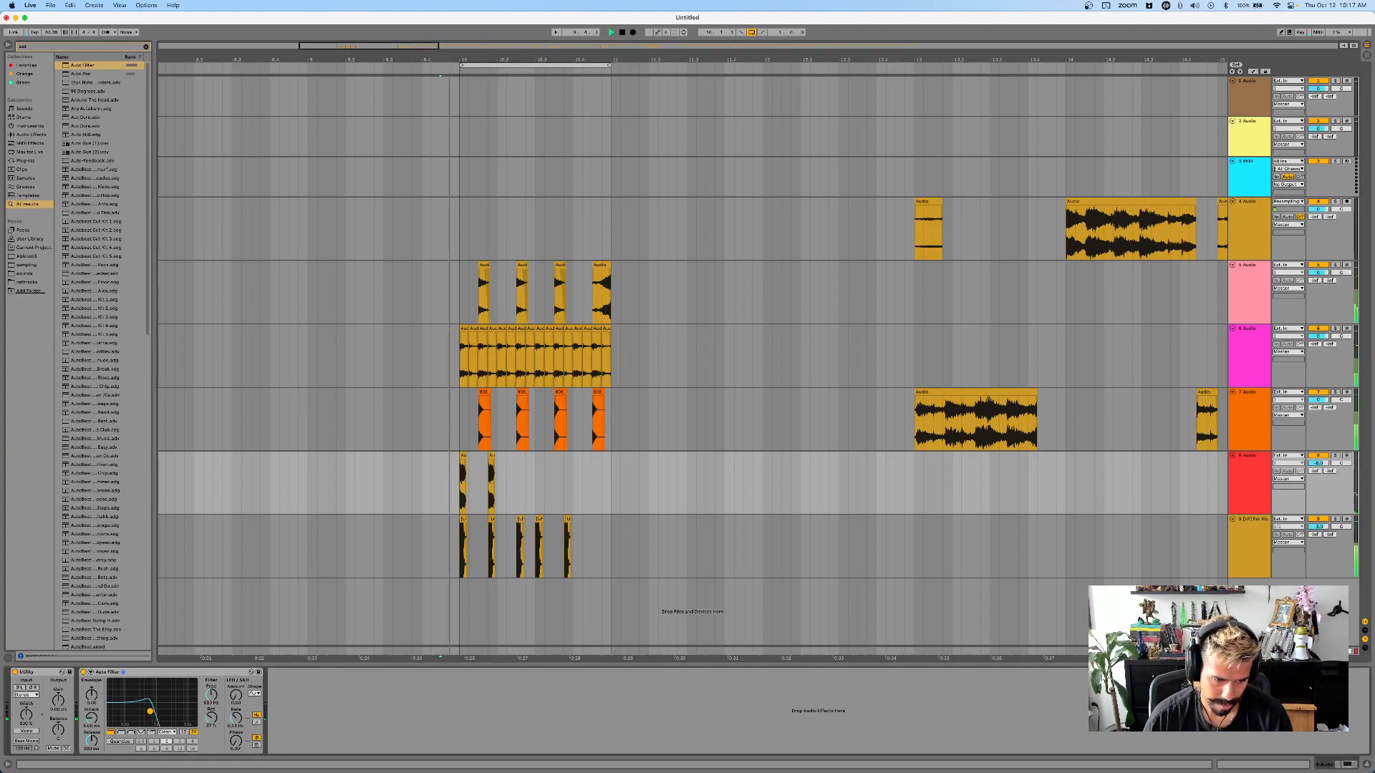
drag(152, 703, 170, 703)
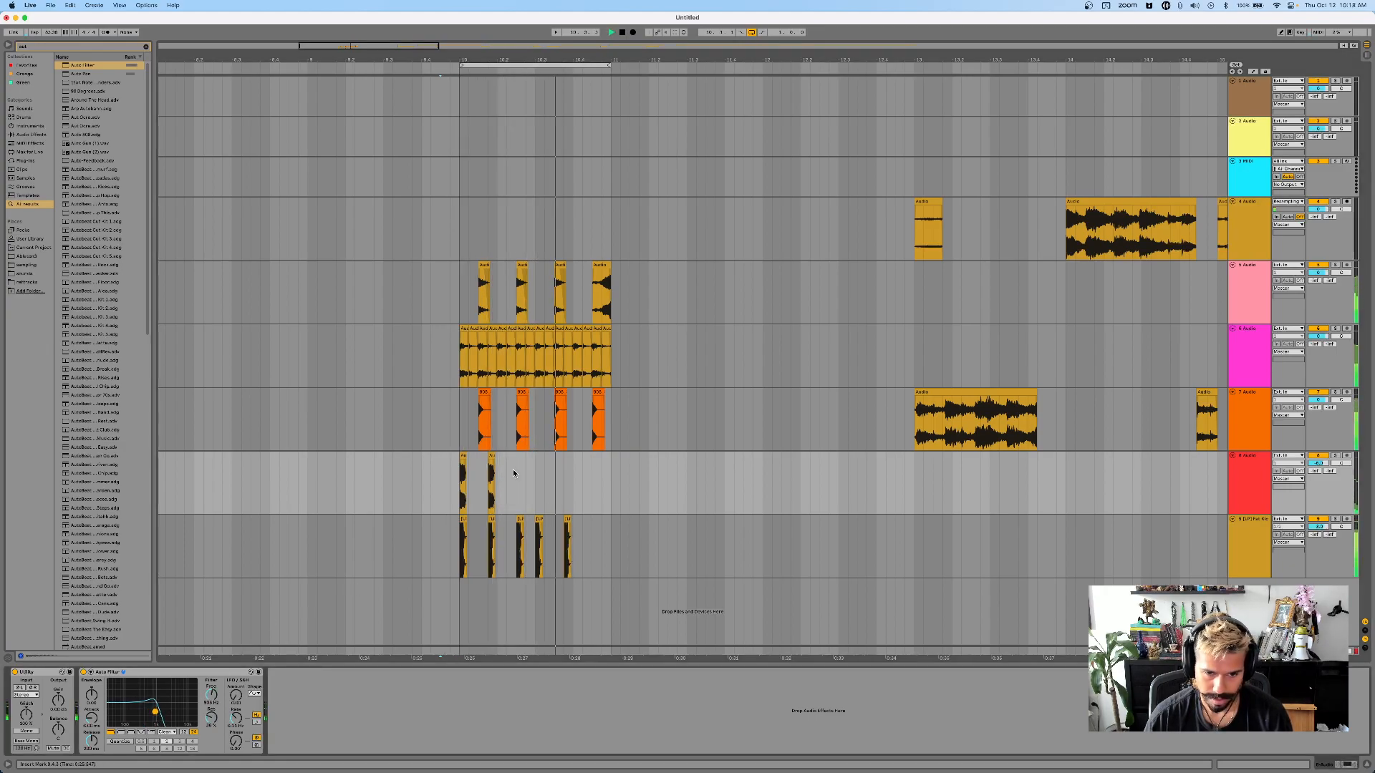
- Clear both clips from 8 Audio and audition the recorded snippets further along the 7 Audio track in solo
drag(456, 476, 526, 476)
click(661, 414)
key(space)
scroll(721, 415, down, 5)
scroll(722, 414, right, 2)
scroll(720, 411, right, 10)
key(space)
click(594, 429)
key(space)
key(space)
click(478, 426)
key(space)
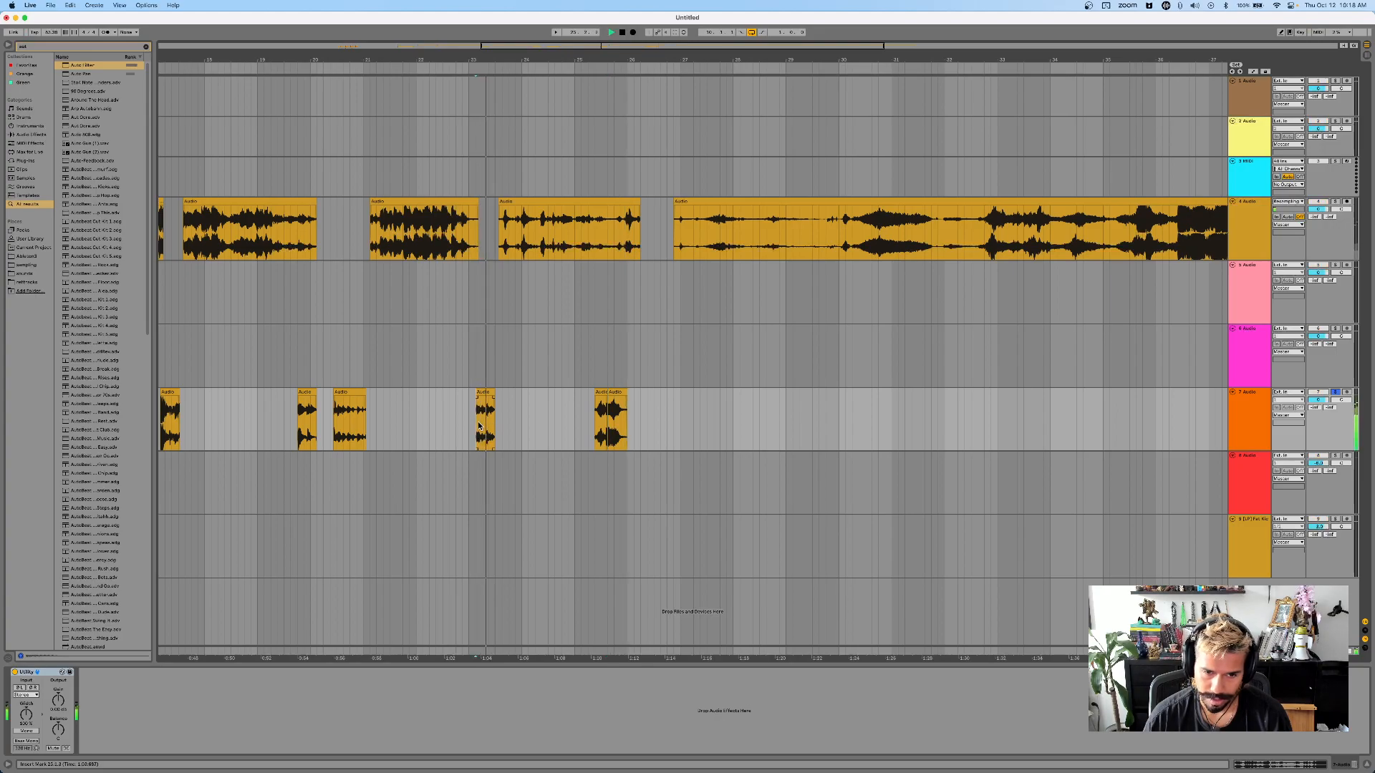
- Copy a short audio section near bar 23 on 7 Audio into 8 Audio, just before the loop's first snare
scroll(487, 426, left, 3)
scroll(587, 423, up, 5)
key(space)
click(658, 392)
scroll(616, 400, left, 5)
scroll(616, 400, down, 10)
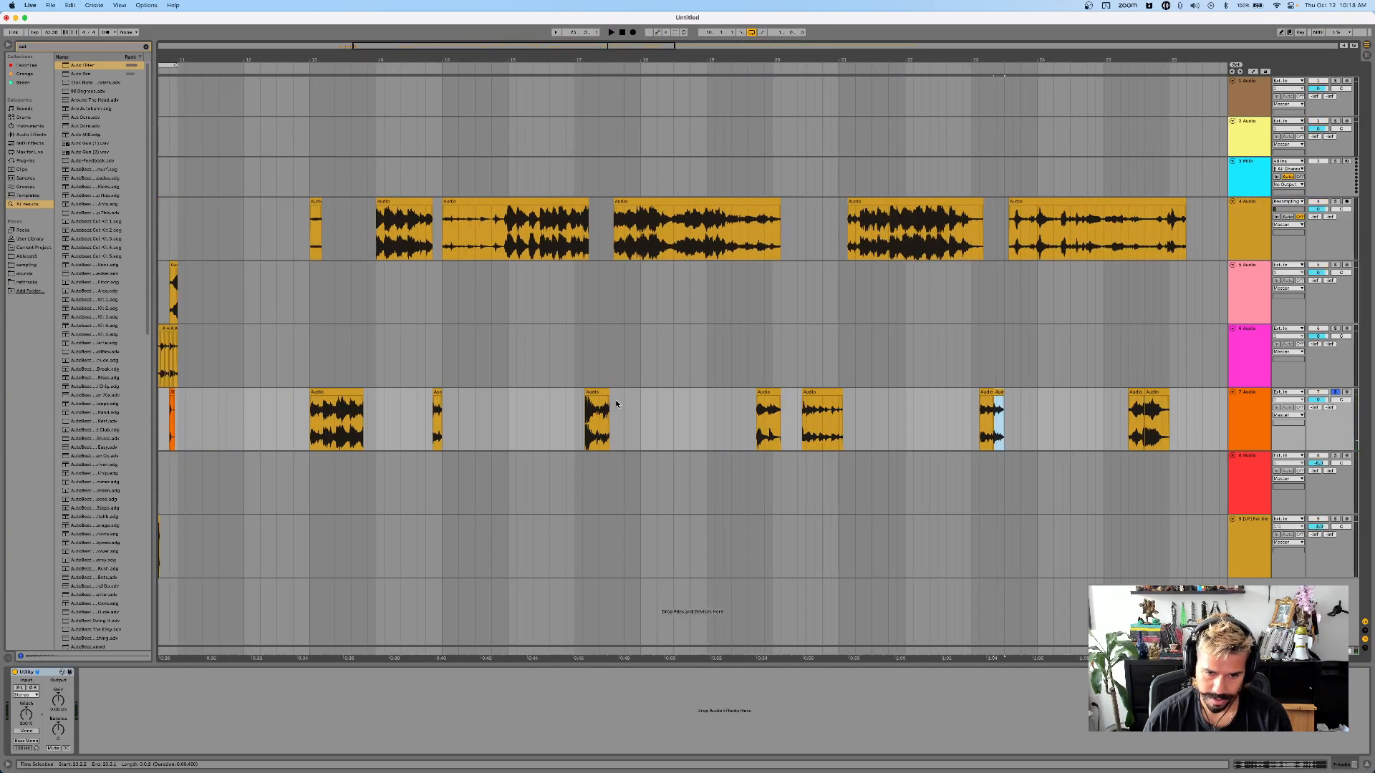
scroll(436, 469, up, 10)
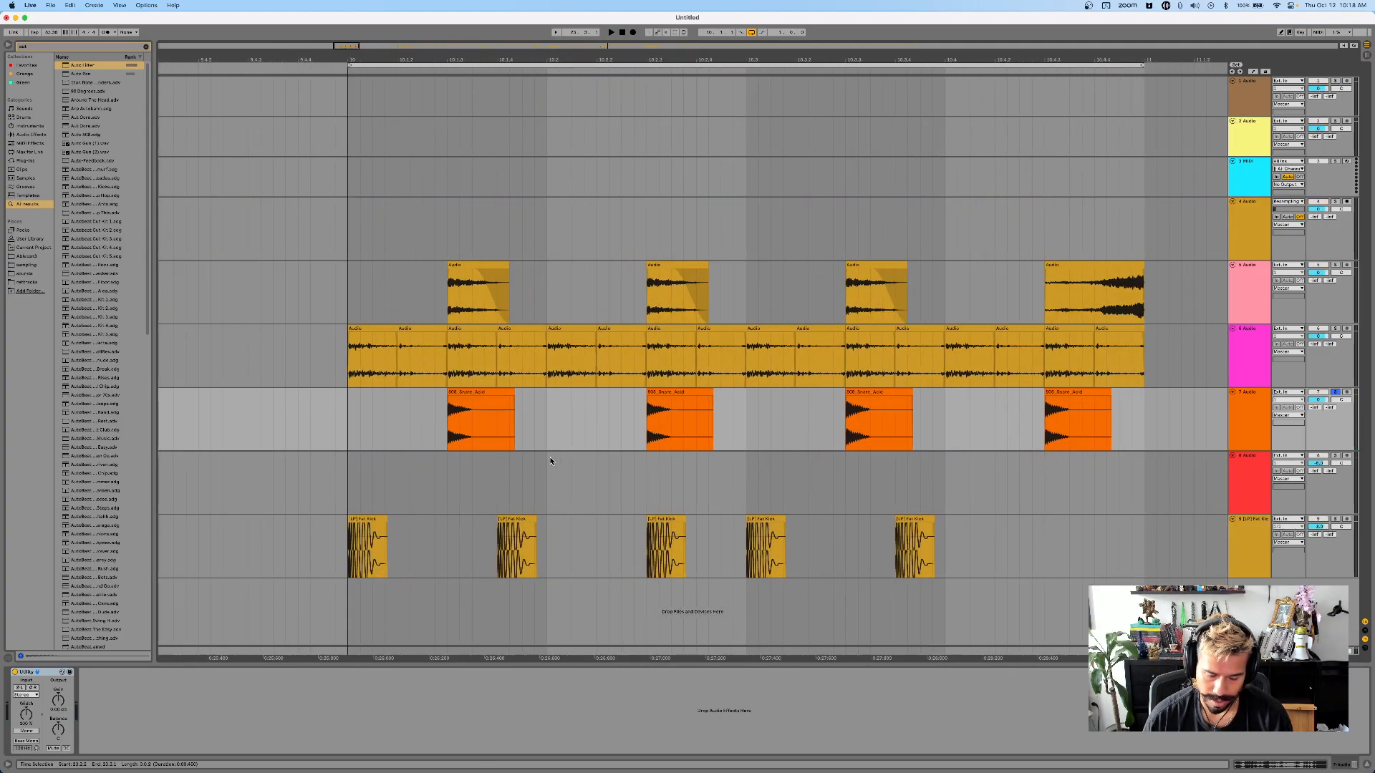
click(416, 476)
scroll(429, 469, down, 2)
key(ctrl+v)
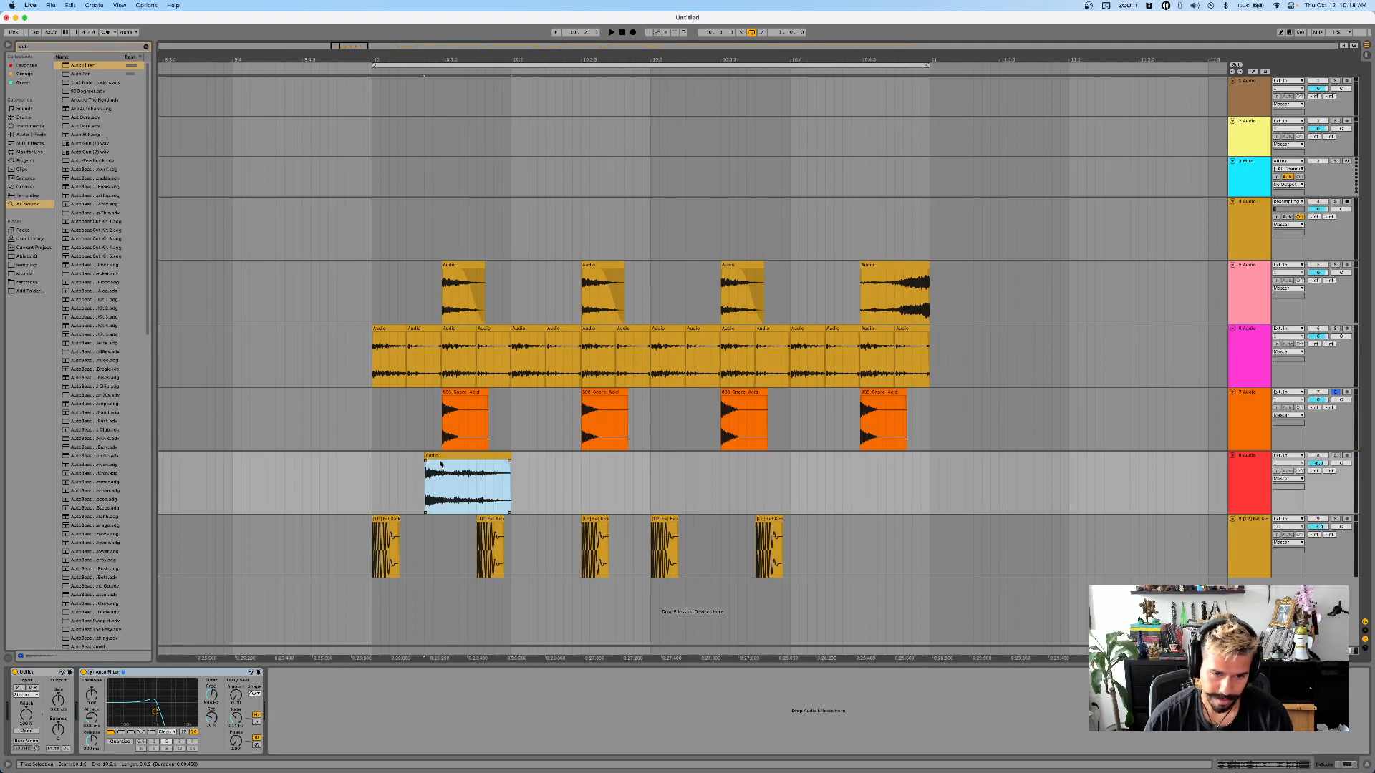
- Trim the pasted 8 Audio clip to a short hit that ends where the first snare starts
scroll(438, 467, down, 2)
click(407, 481)
key(space)
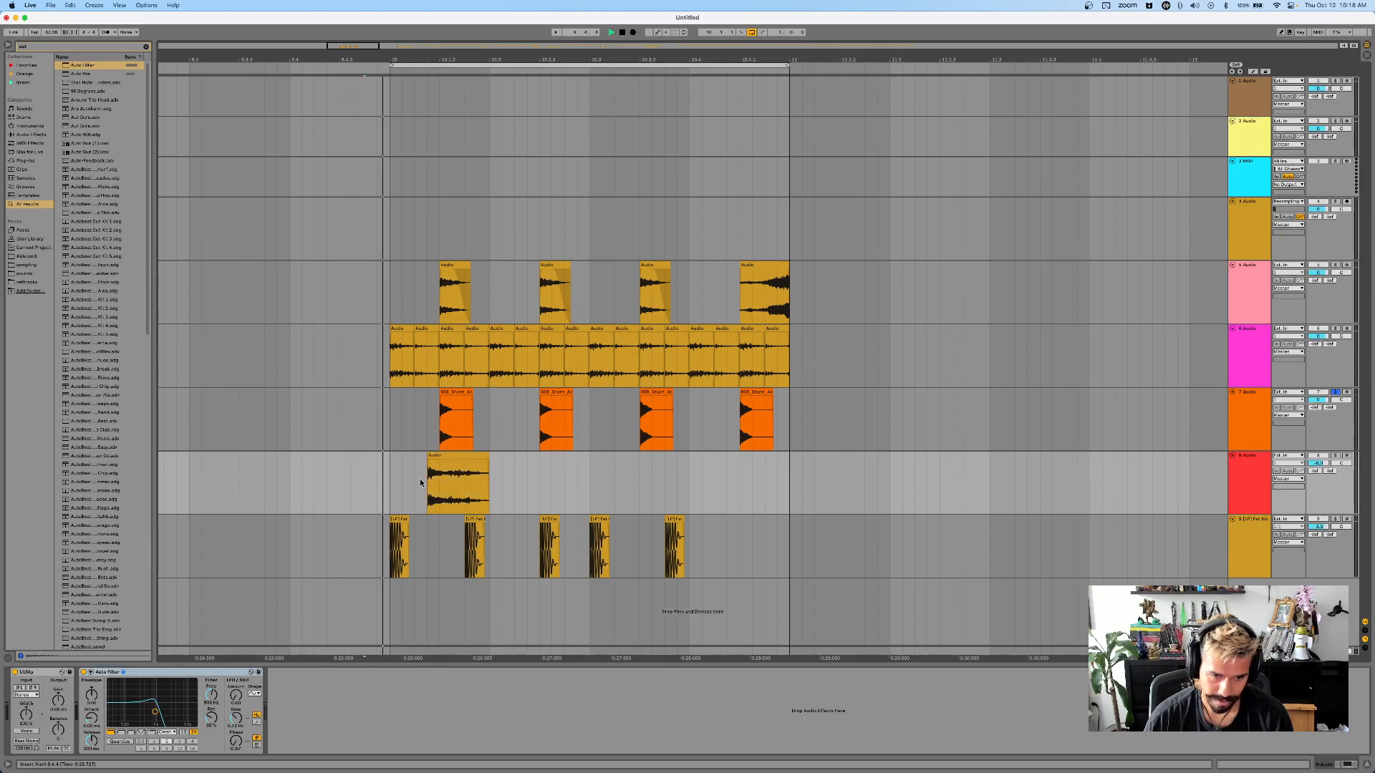
drag(440, 478, 501, 481)
key(Delete)
key(space)
click(464, 469)
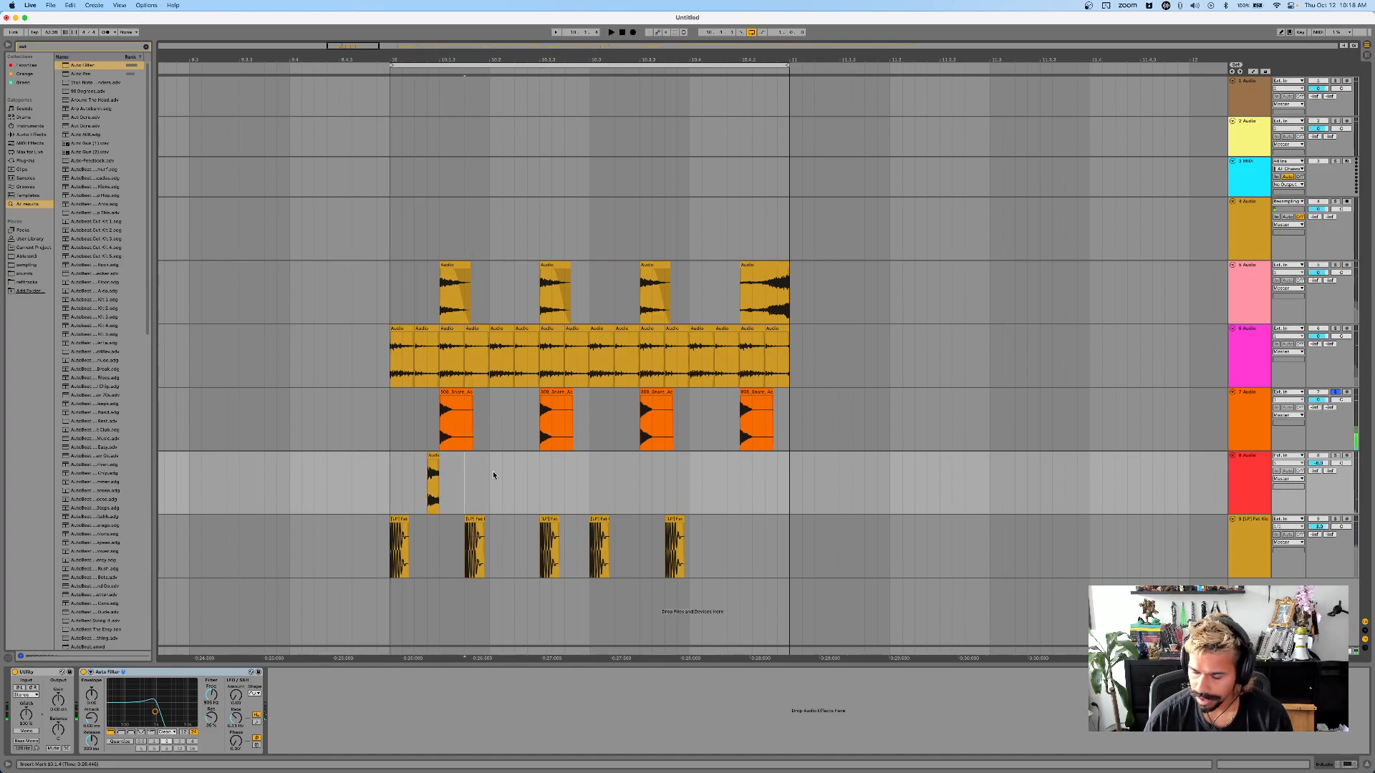
- Copy the short 8 Audio hit to three more positions across bar 10 and play the loop
click(431, 457)
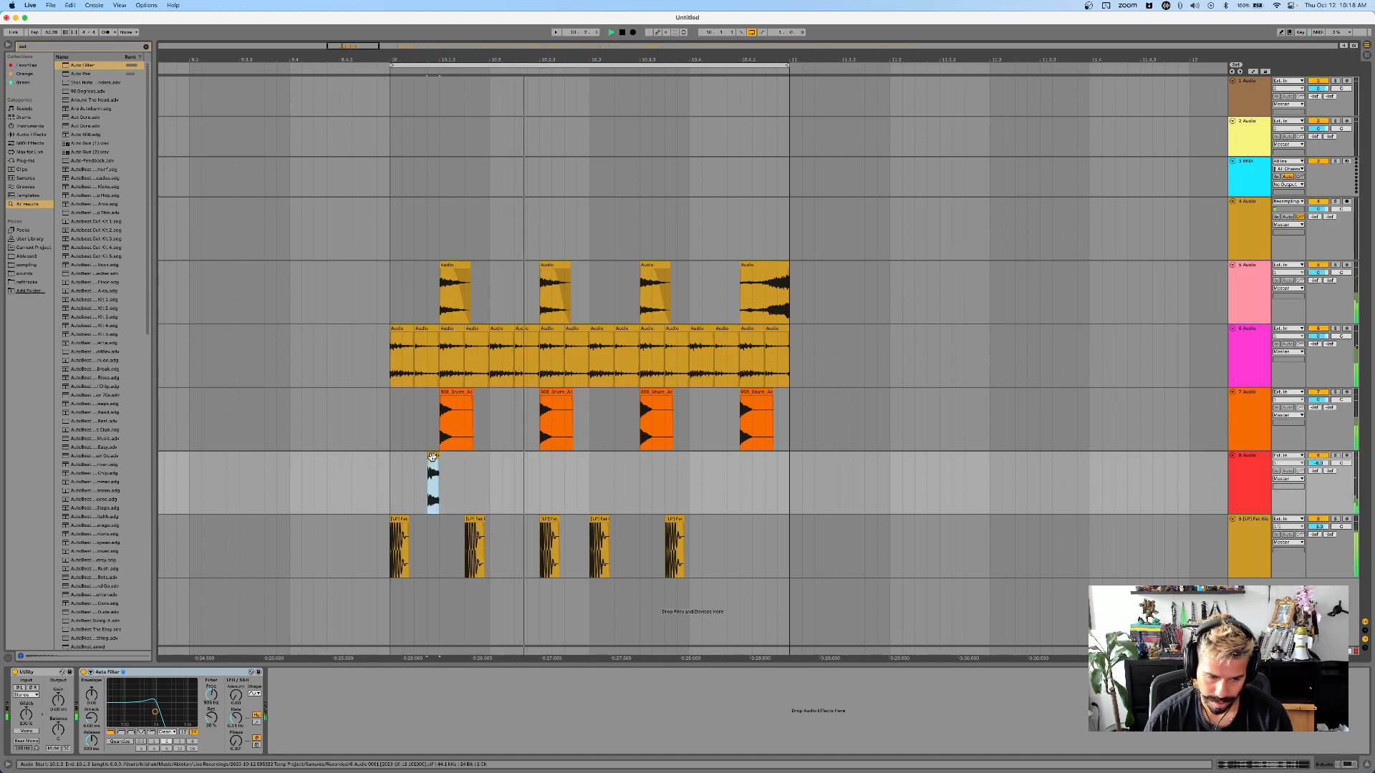
click(380, 482)
key(space)
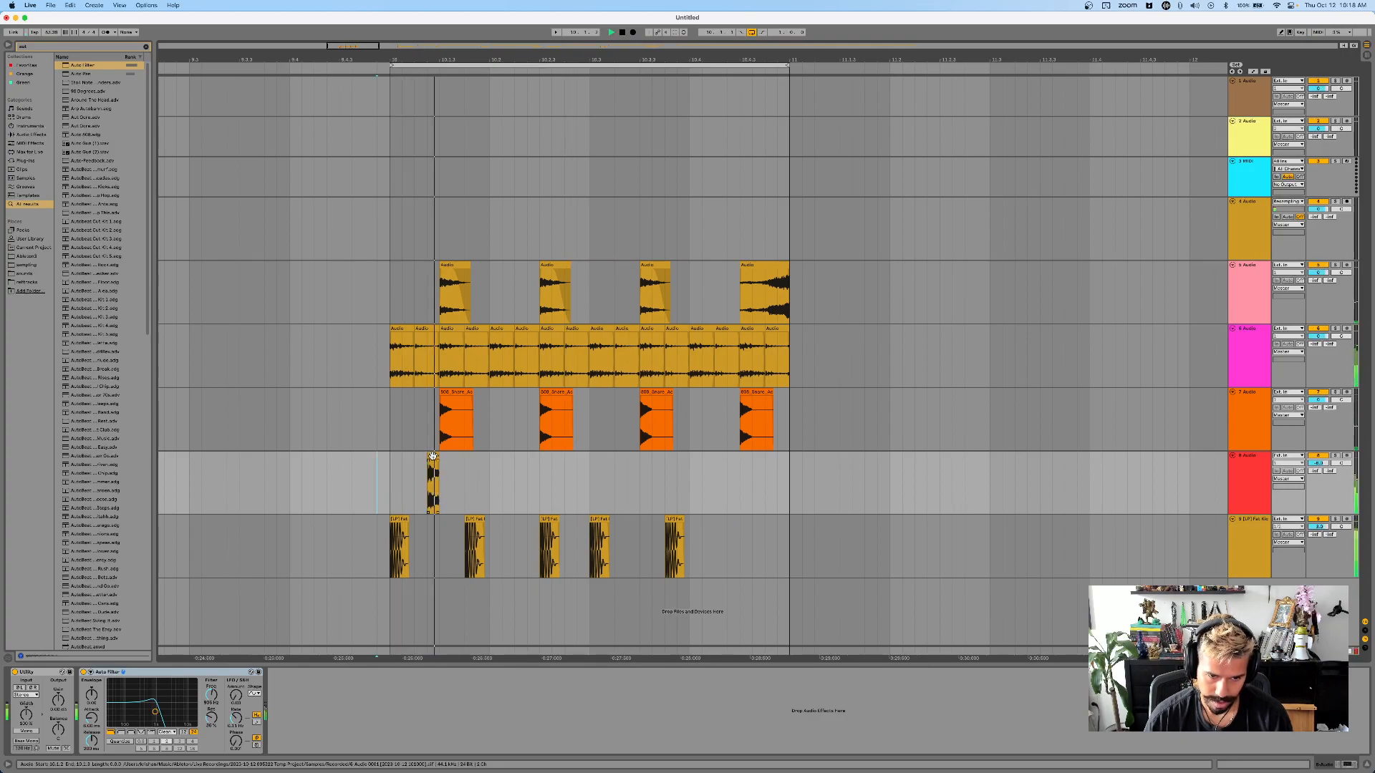
click(432, 457)
key(space)
click(530, 472)
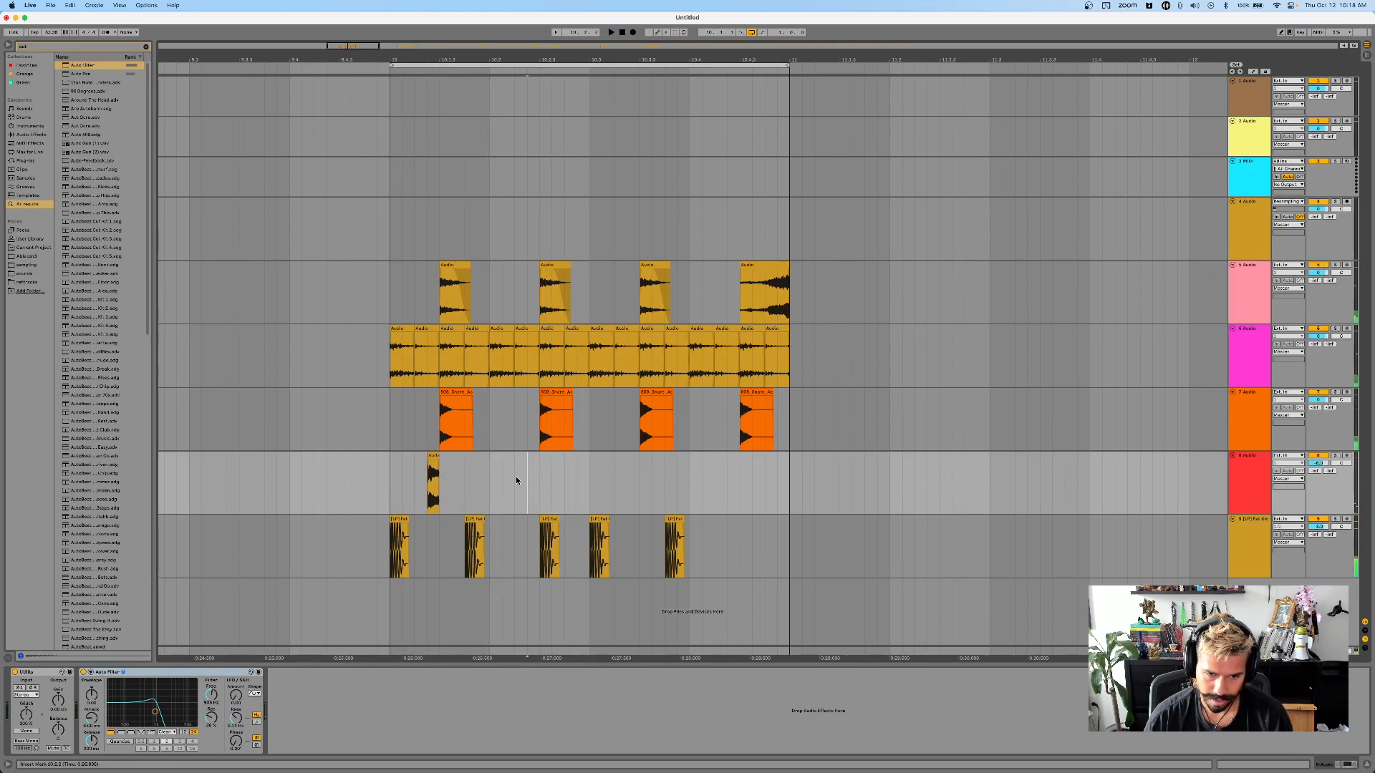
click(621, 474)
key(super+v)
click(695, 471)
key(super+v)
click(386, 484)
key(space)
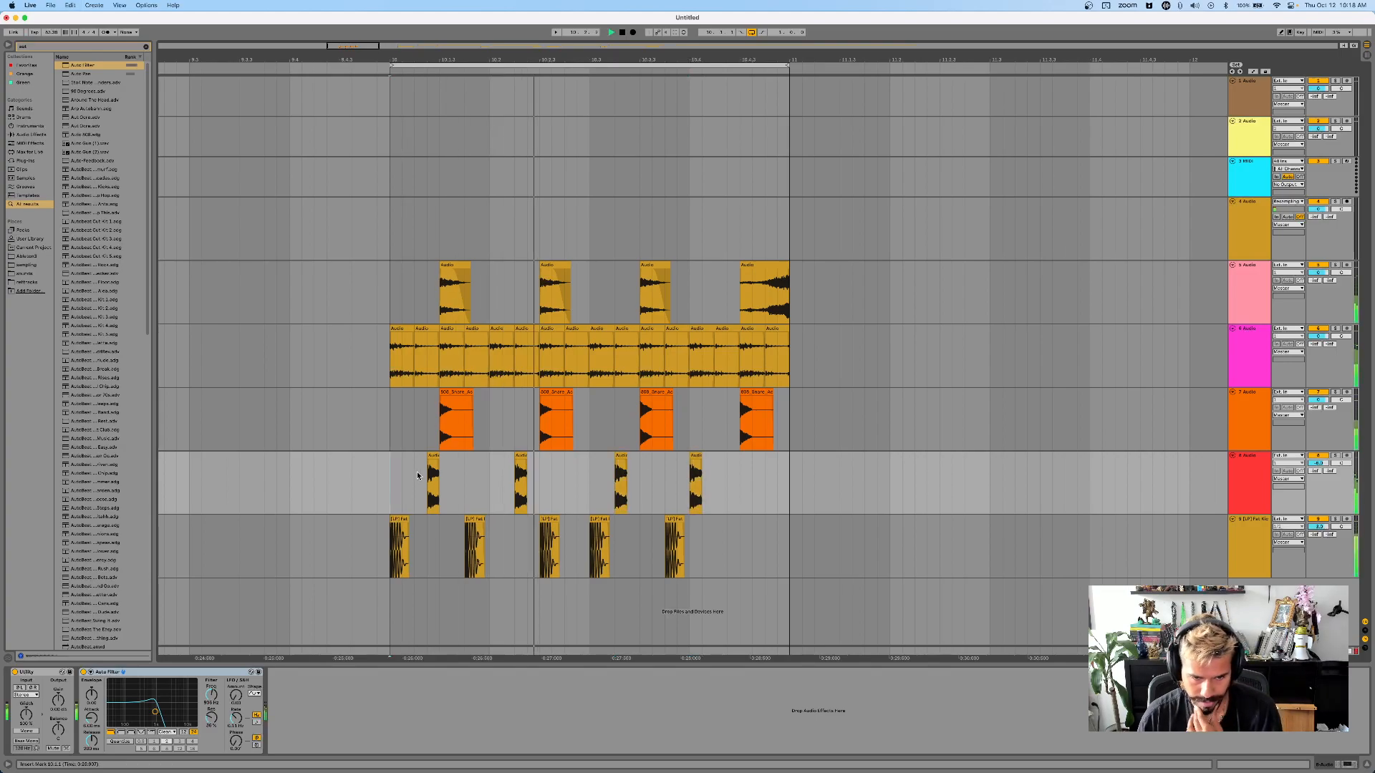
key(space)
- Select all four short hits on 8 Audio and adjust their coarse transposition together
click(695, 457)
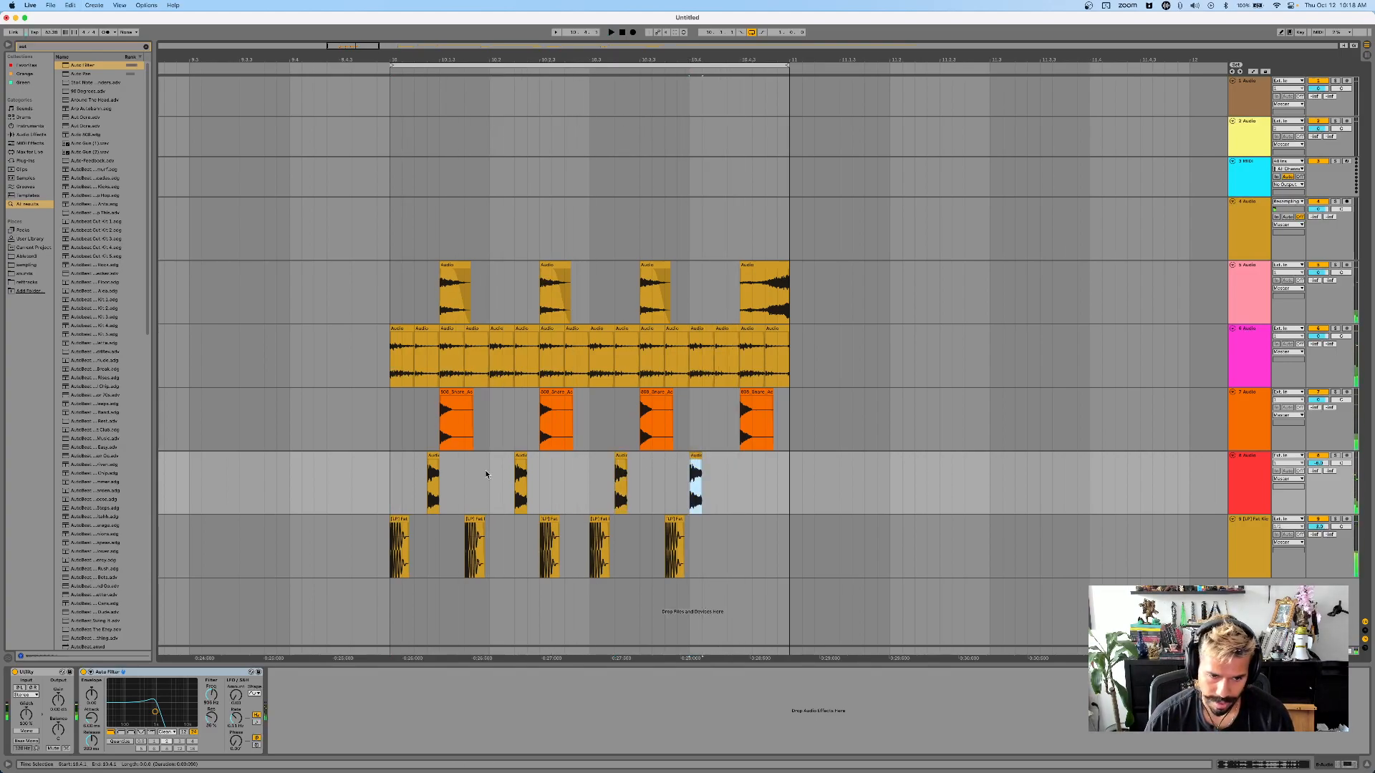
shift+click(428, 455)
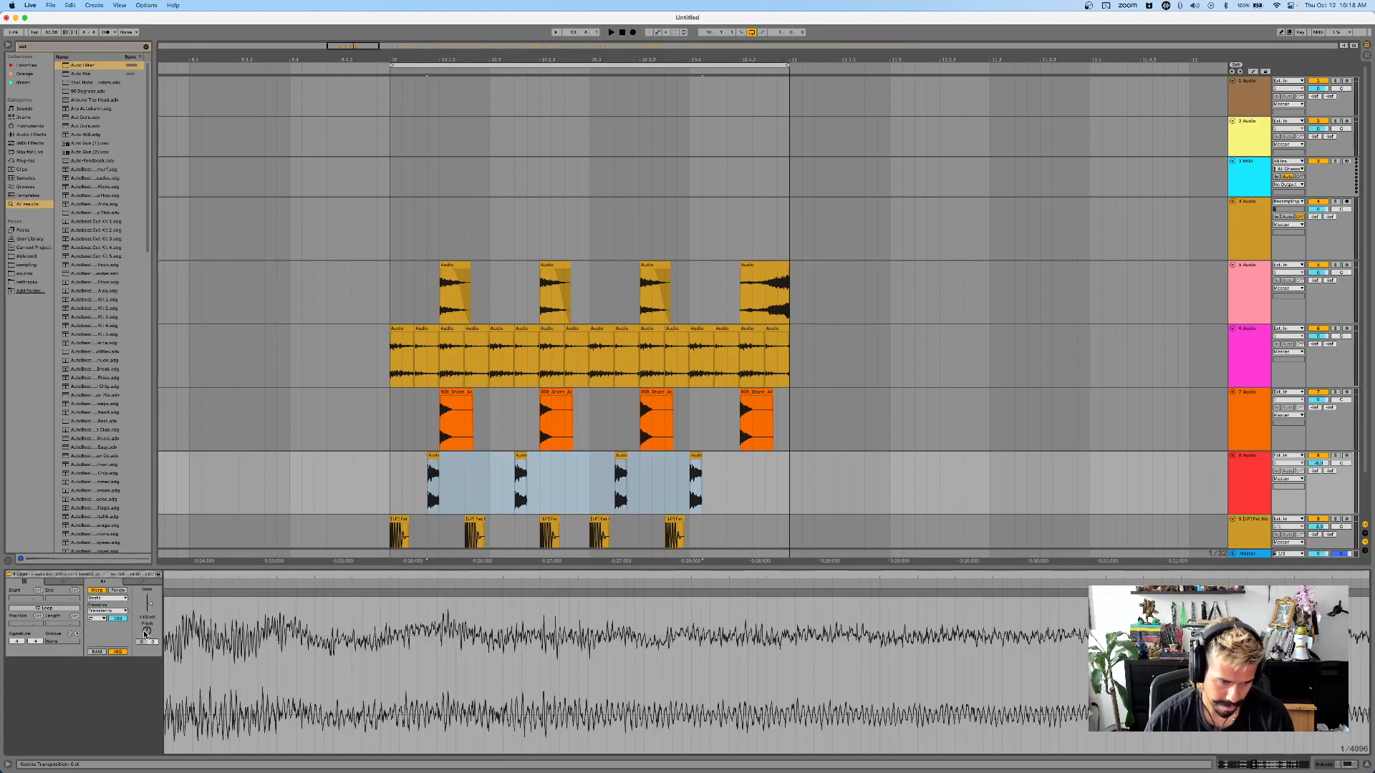
click(512, 438)
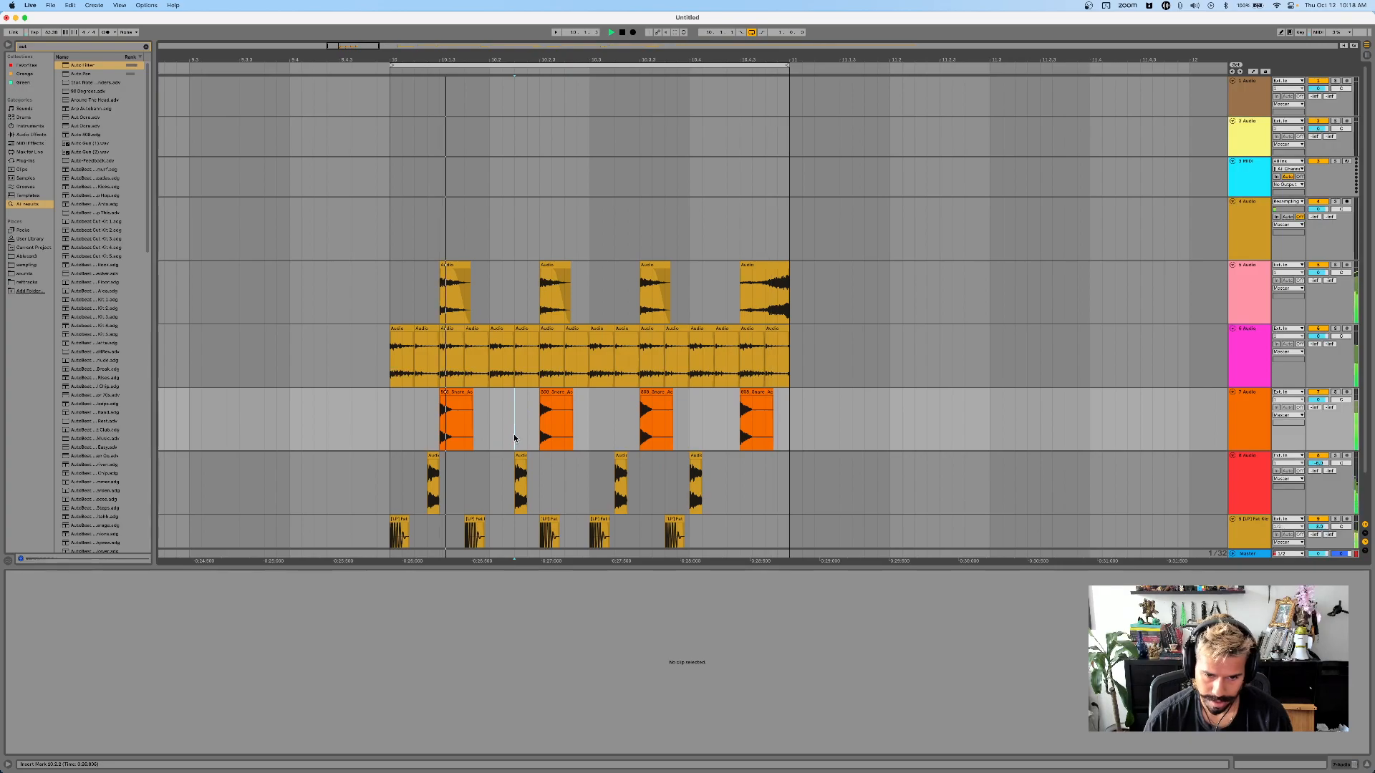
- Shrink the clip detail area to enlarge the arrangement and listen to the loop
scroll(514, 438, down, 3)
drag(651, 567, 668, 683)
key(minus)
key(minus)
click(629, 472)
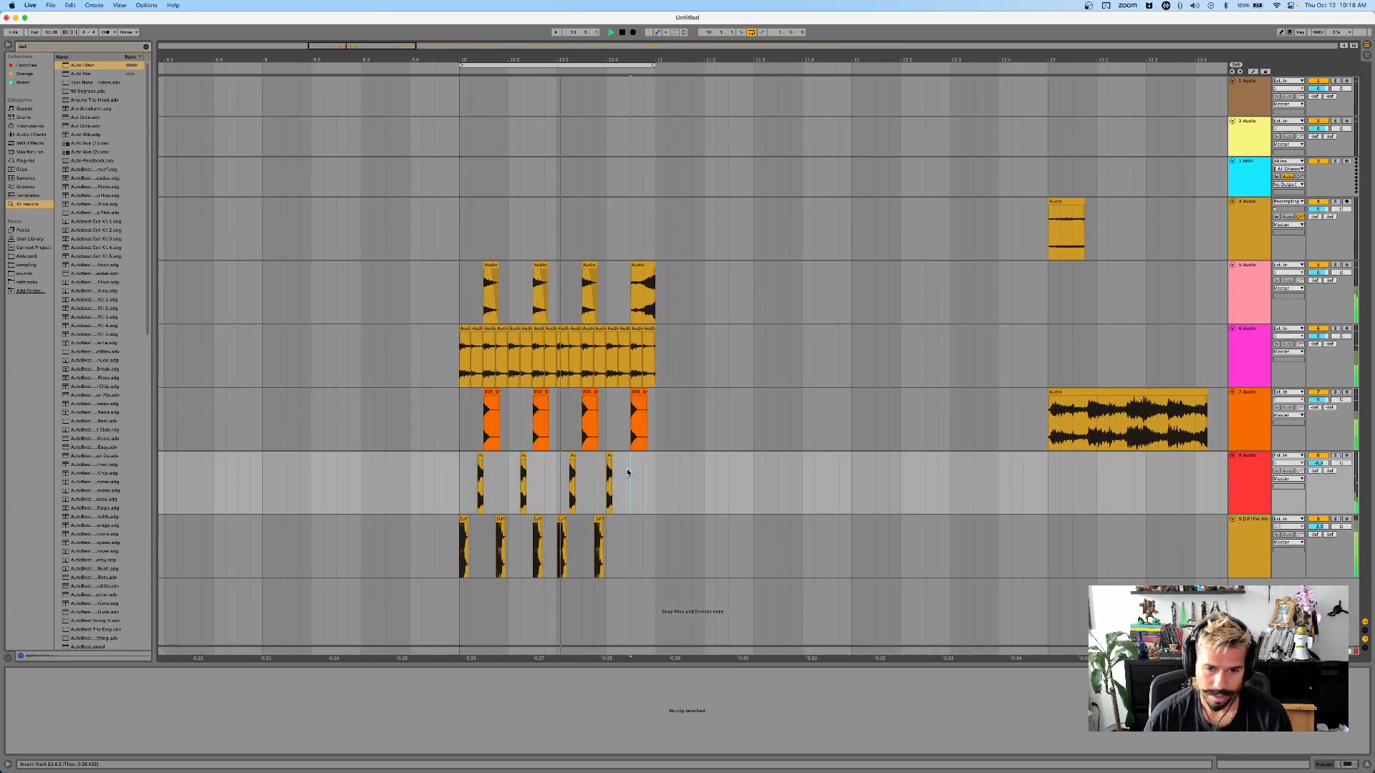
key(minus)
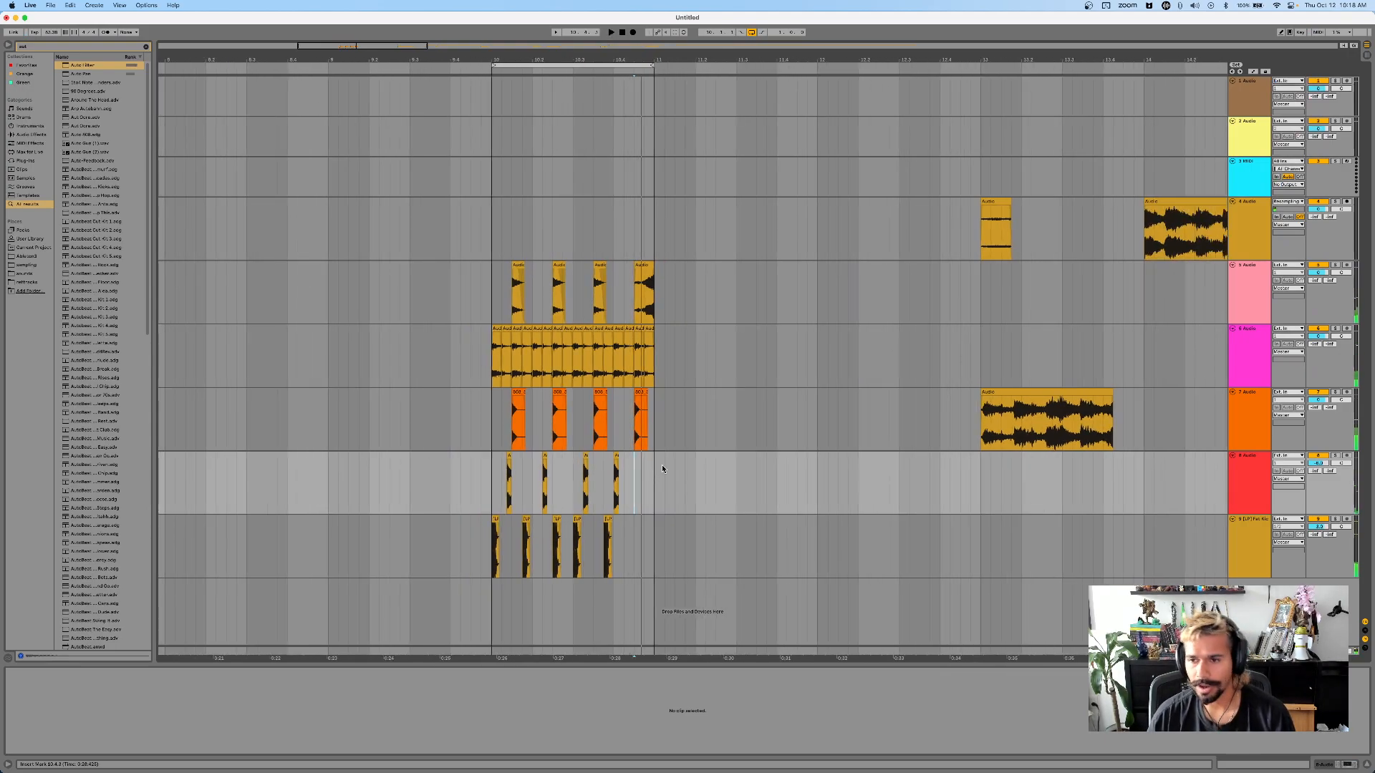
scroll(673, 434, right, 3)
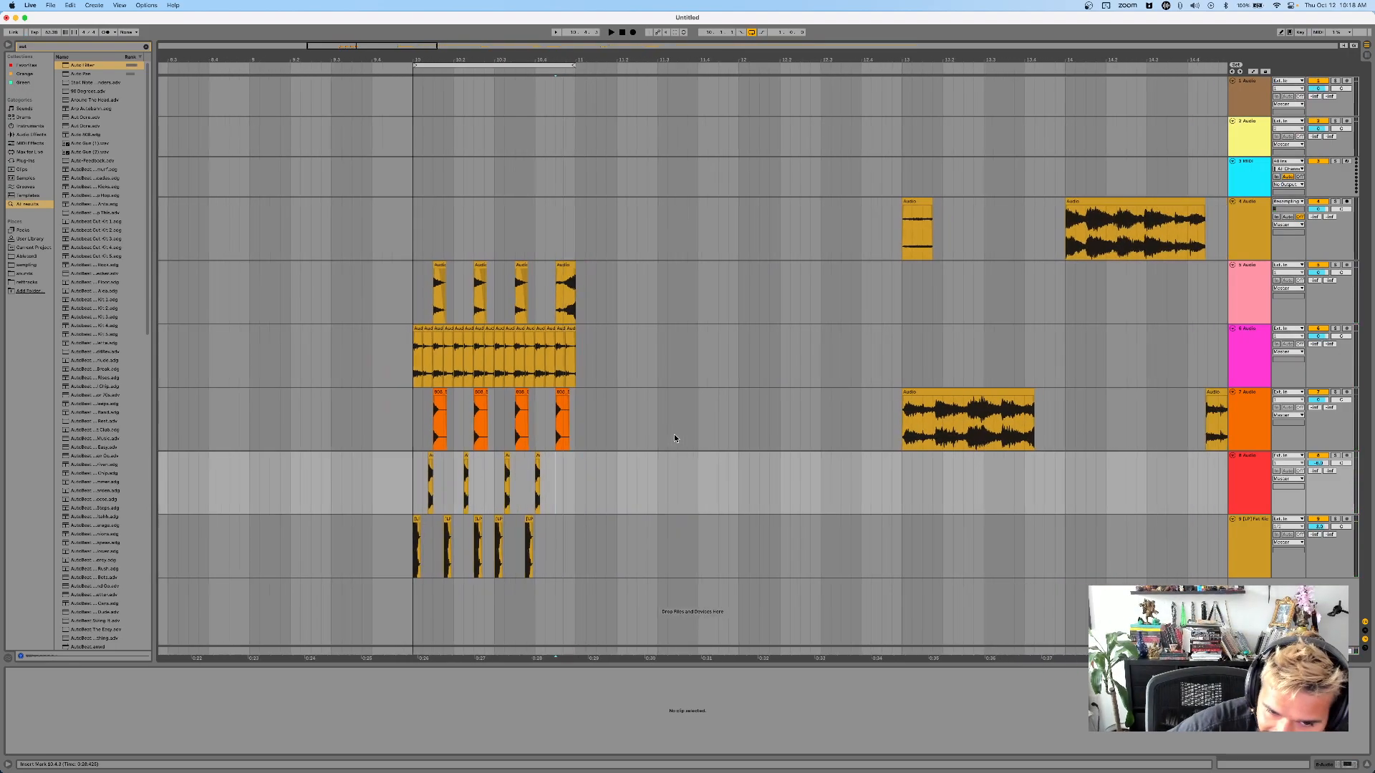
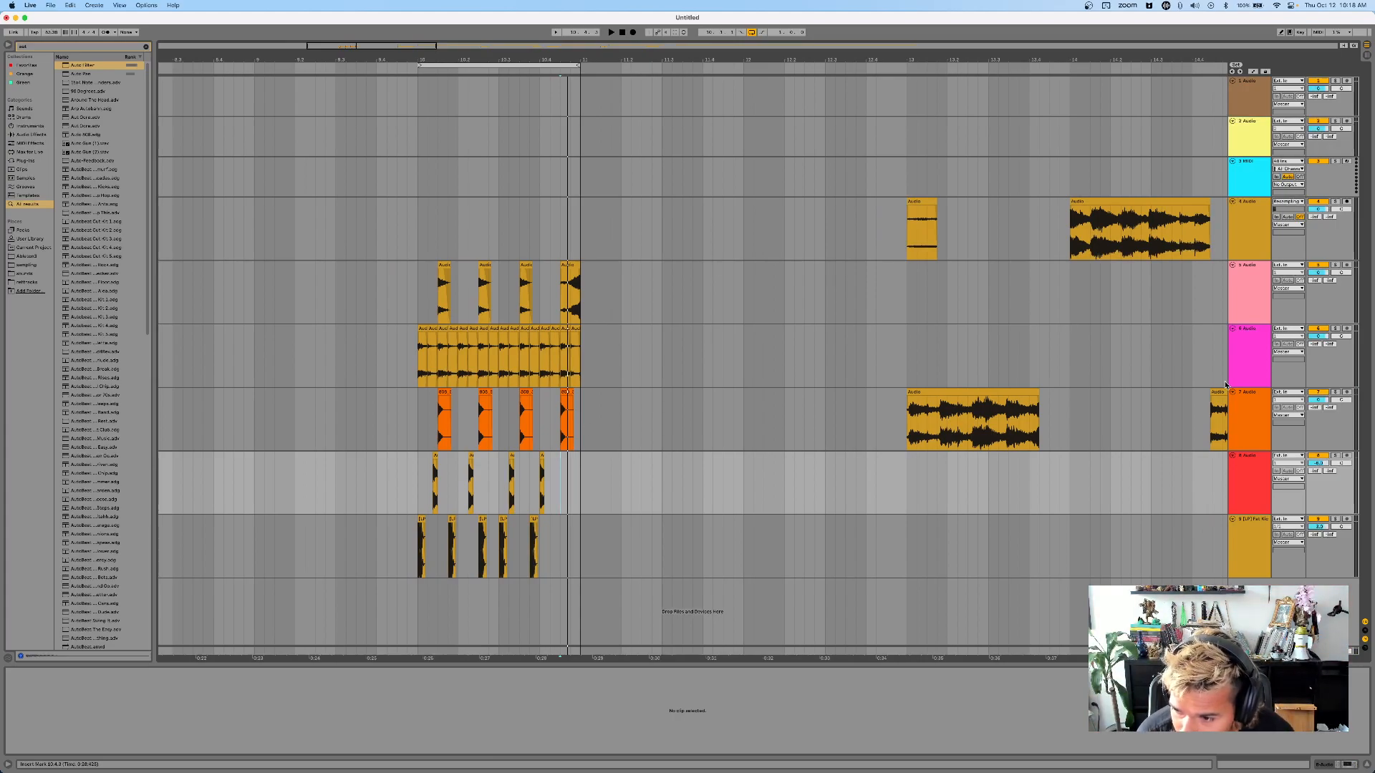
- Solo the 7 Audio and 8 Audio tracks together and play the loop
click(1246, 410)
shift+click(1254, 475)
click(1335, 455)
key(space)
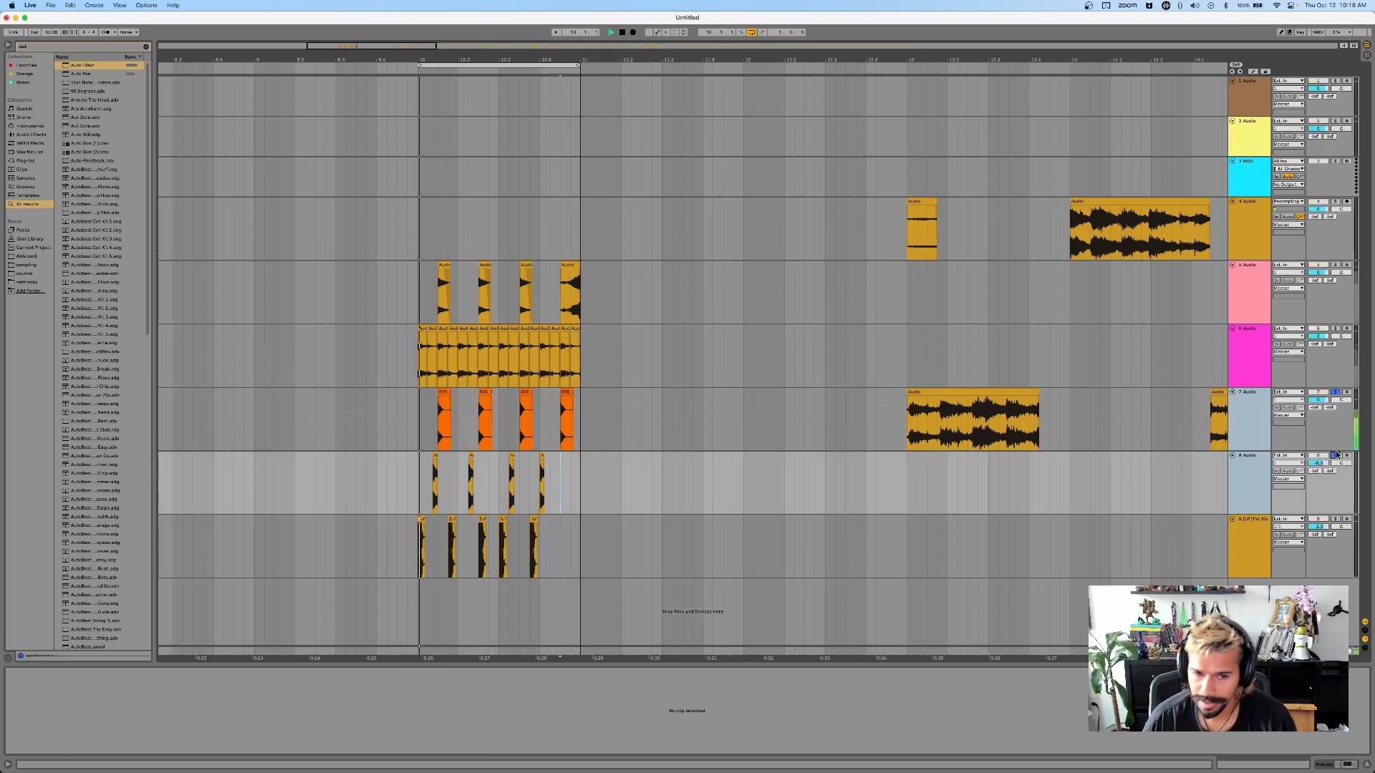
- Compare the kick track soloed on its own and with the 7 Audio snares, and return all tracks to full playback
click(1336, 455)
click(1336, 520)
super+click(1336, 393)
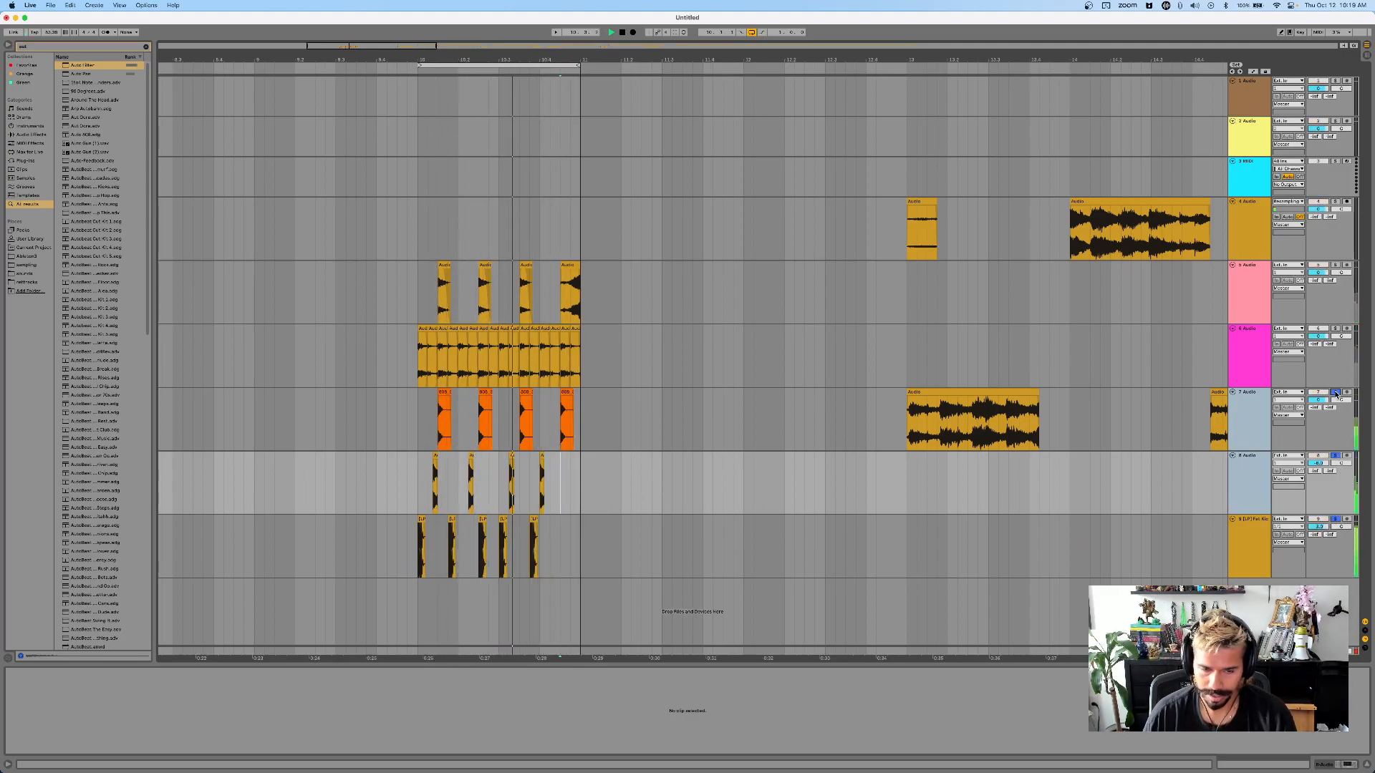
click(1336, 393)
click(1336, 456)
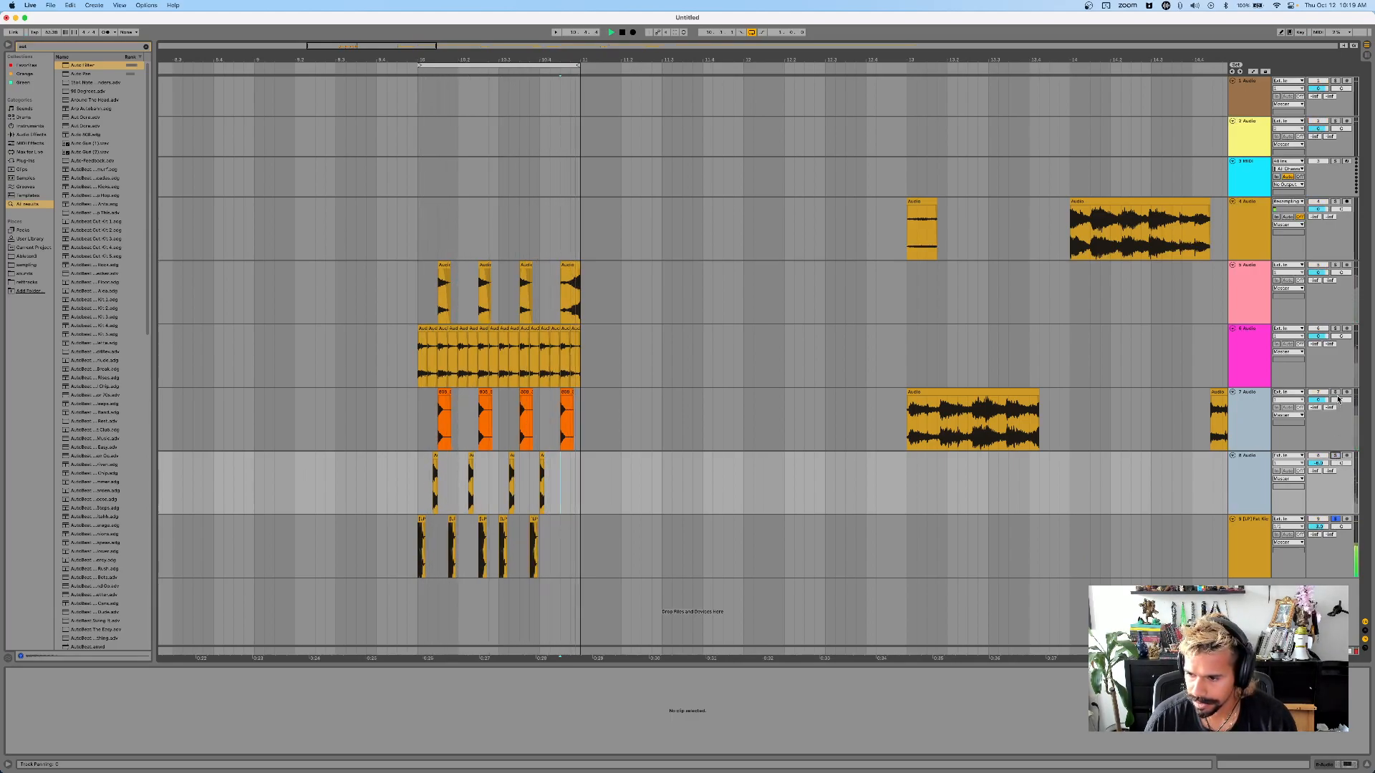
click(1275, 542)
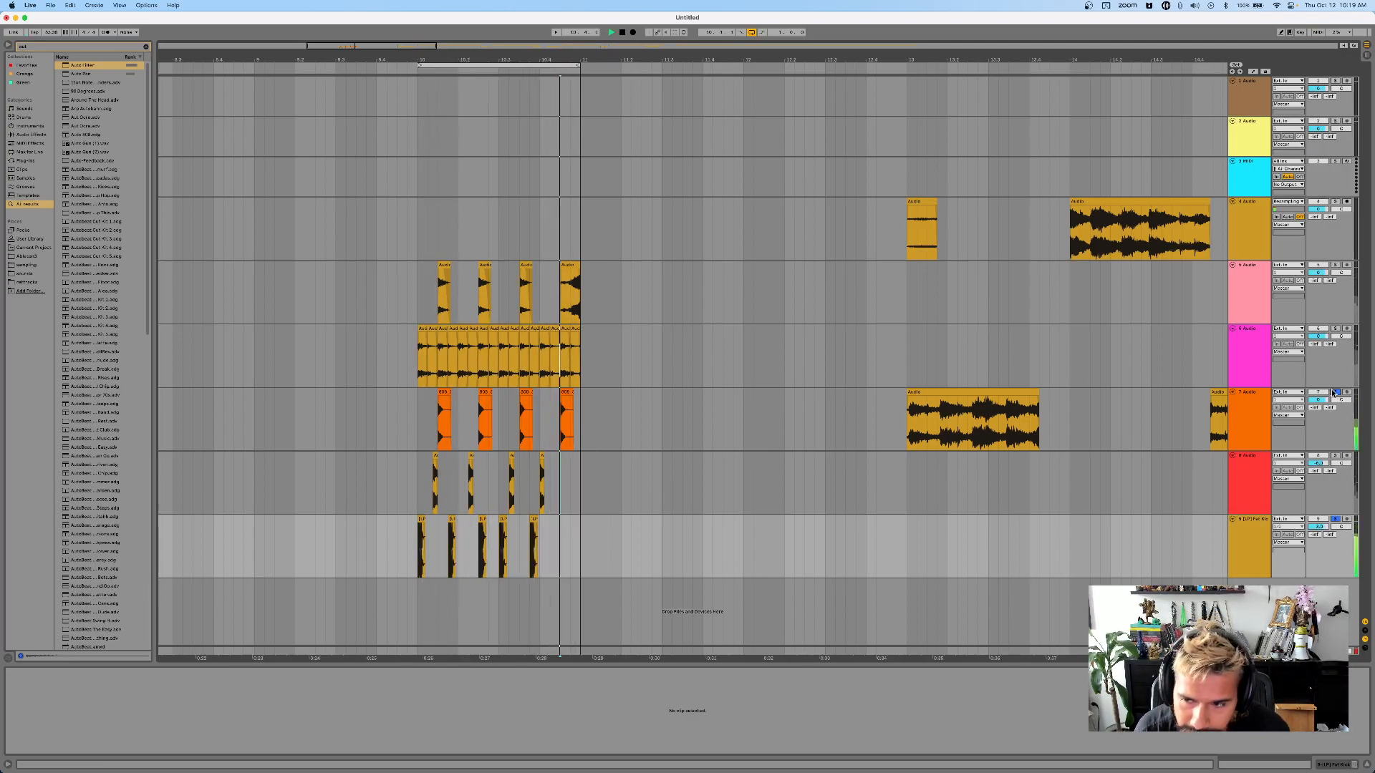
click(1334, 392)
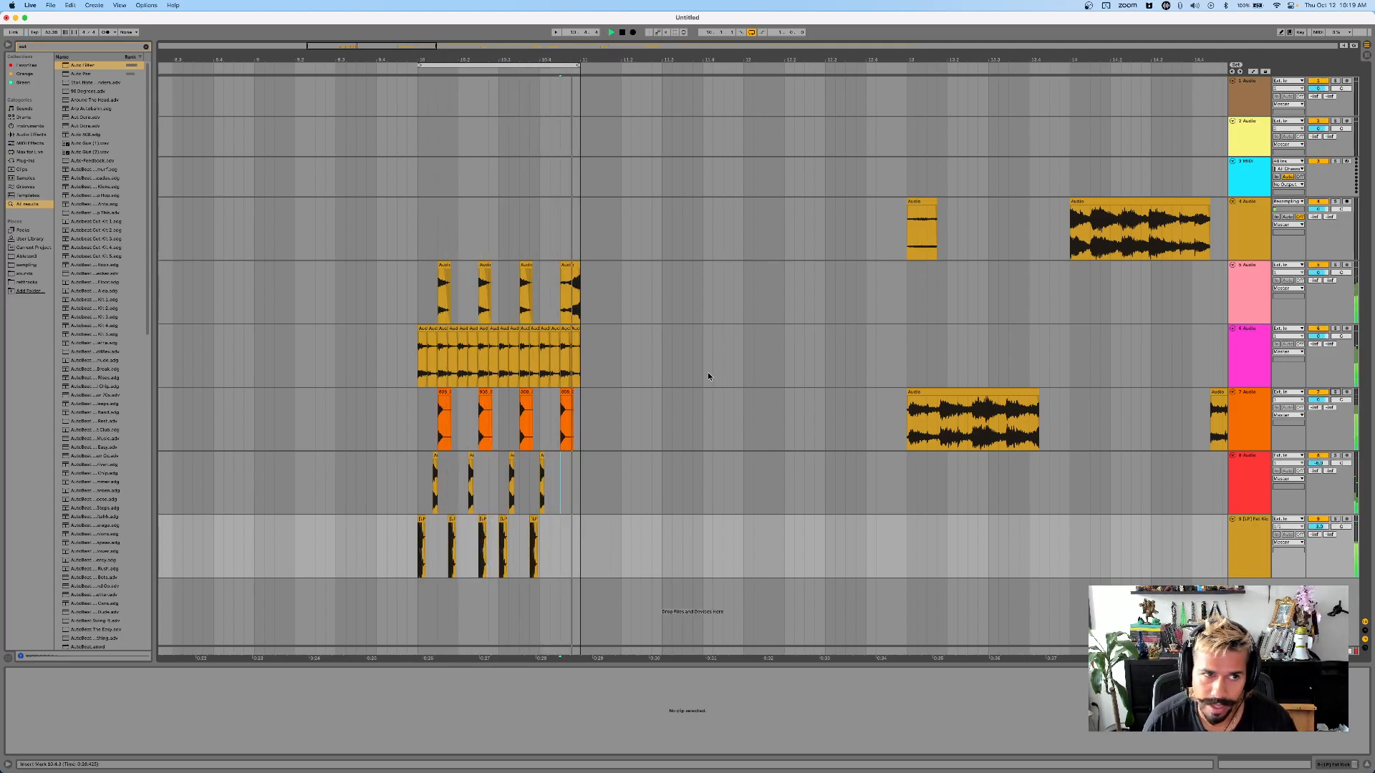
key(space)
- Examine the recorded clips that follow the one-bar loop on the 4 Audio and 7 Audio tracks
scroll(593, 343, right, 2)
scroll(595, 342, down, 3)
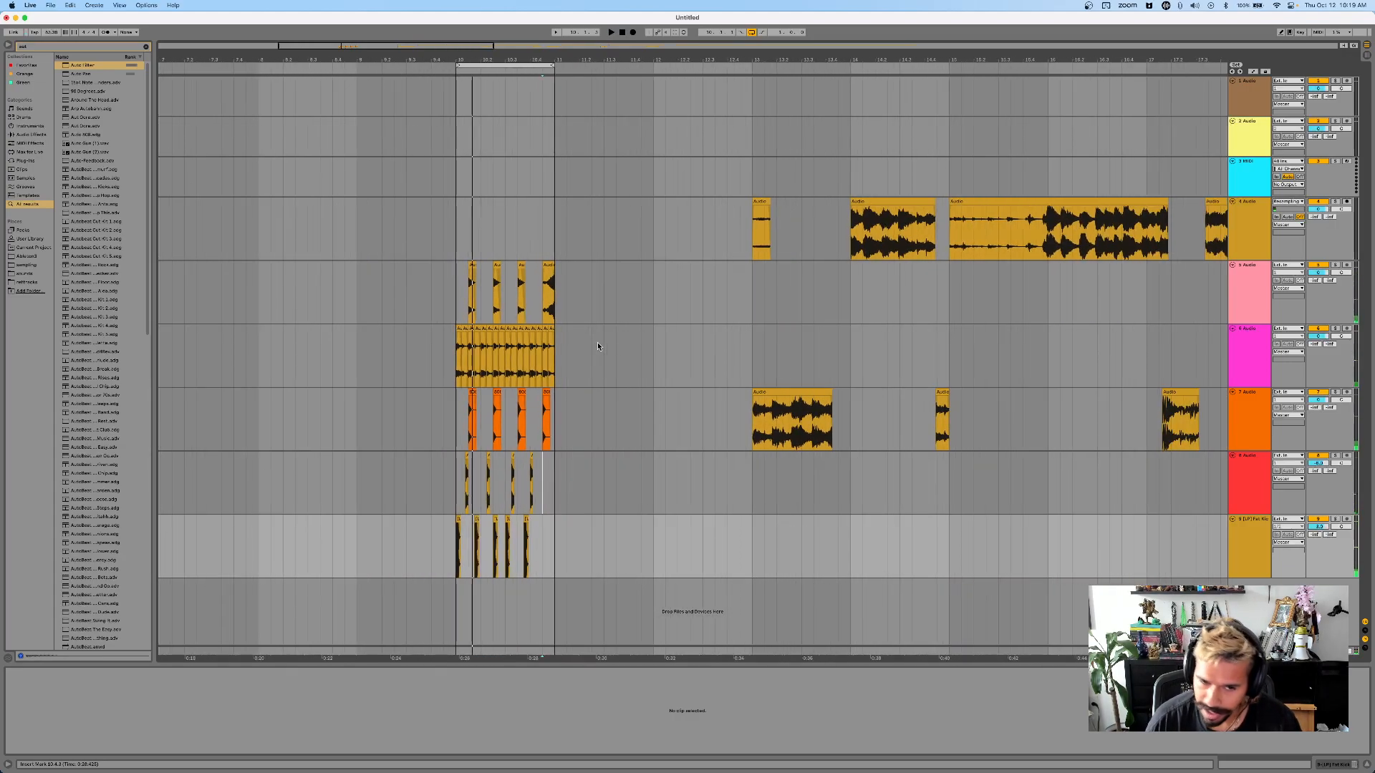
scroll(596, 342, right, 2)
scroll(622, 350, down, 3)
scroll(623, 348, up, 4)
scroll(624, 345, right, 2)
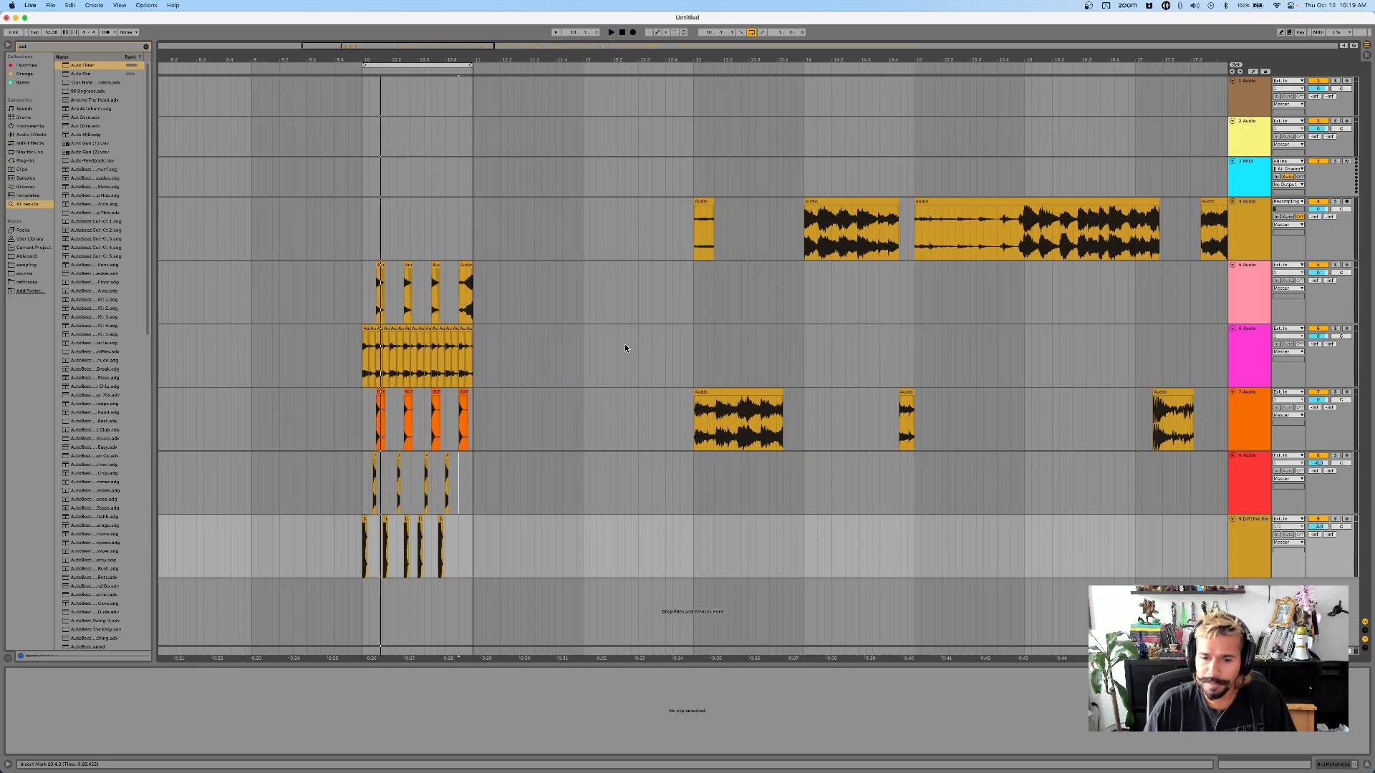
scroll(626, 343, right, 5)
scroll(617, 328, left, 1)
scroll(617, 327, down, 3)
scroll(617, 328, down, 2)
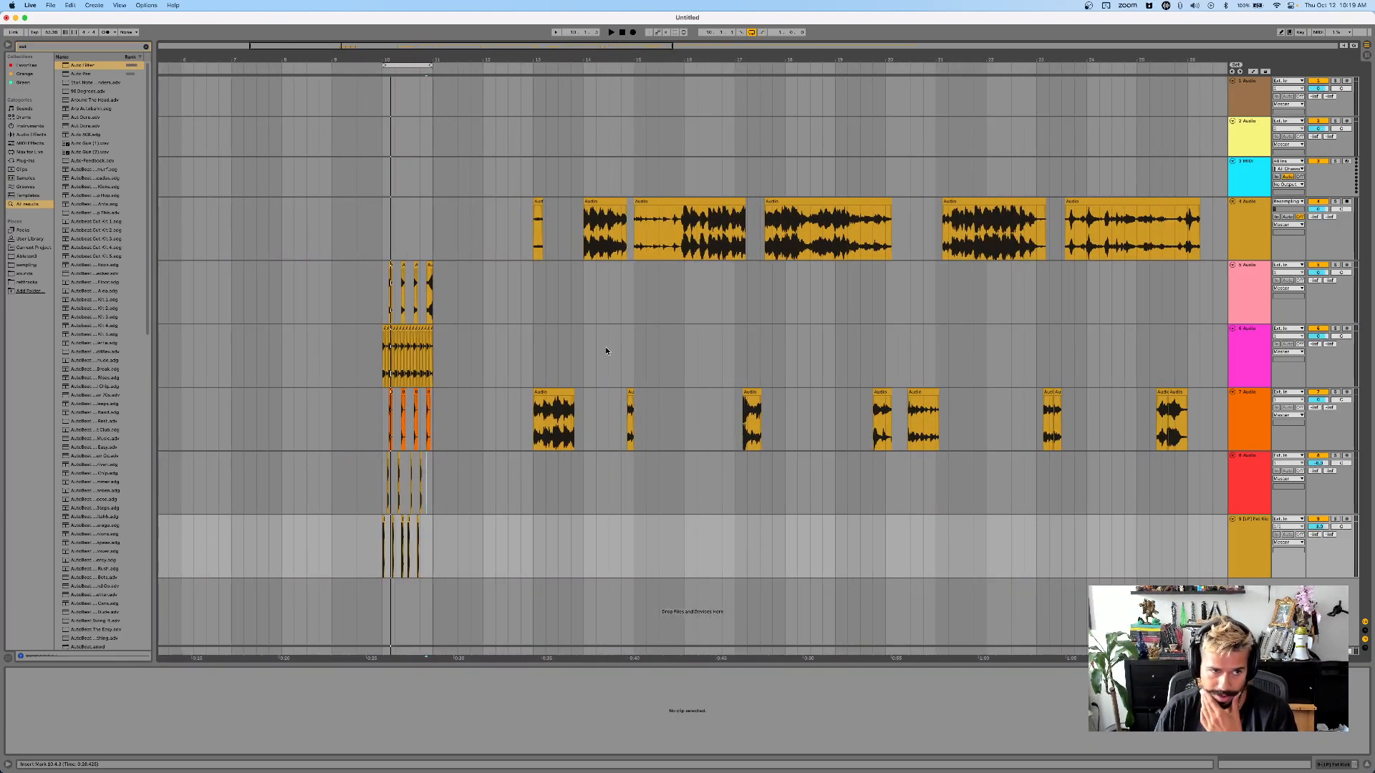
scroll(606, 346, right, 4)
scroll(608, 328, down, 3)
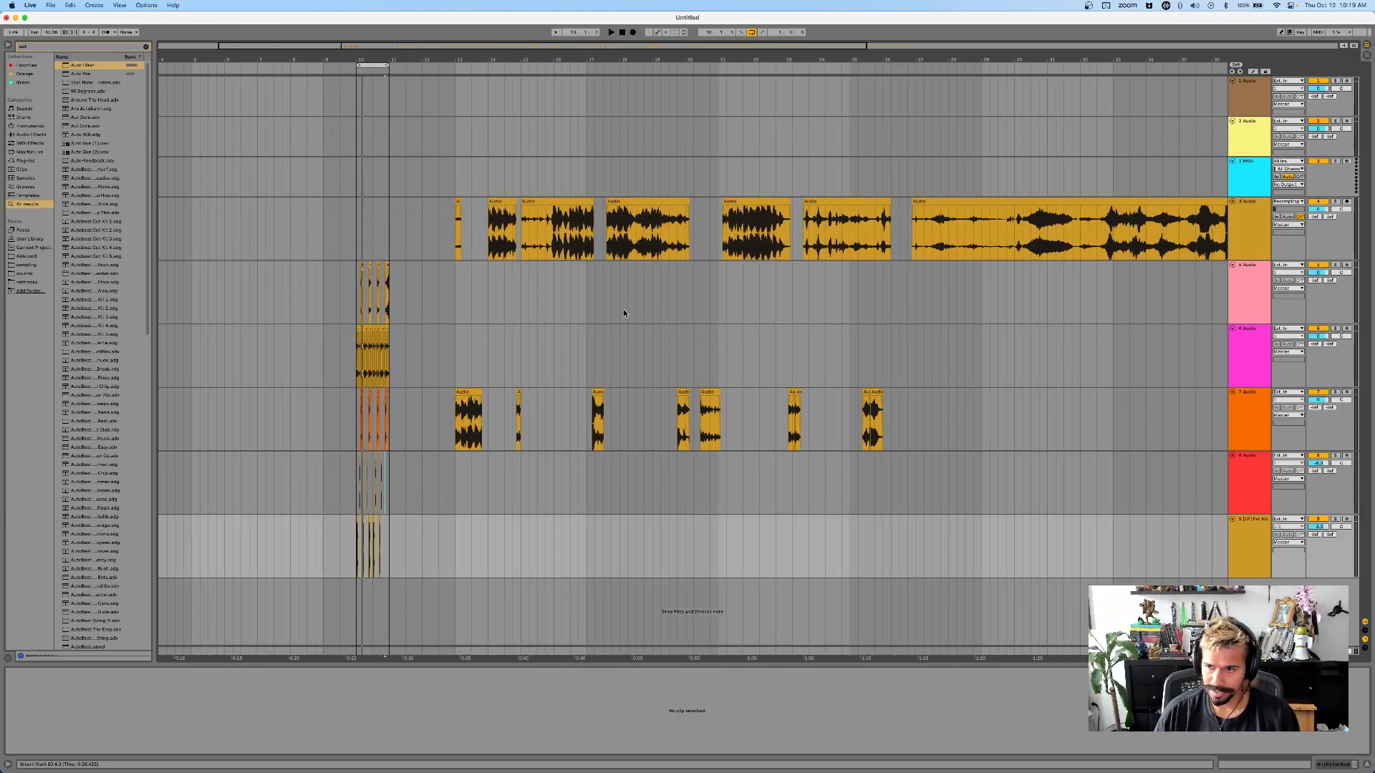
- Copy the recorded clip at bar 13 on the 7 Audio track to bar 7 and play the copy
scroll(501, 351, left, 5)
scroll(501, 354, up, 4)
click(766, 395)
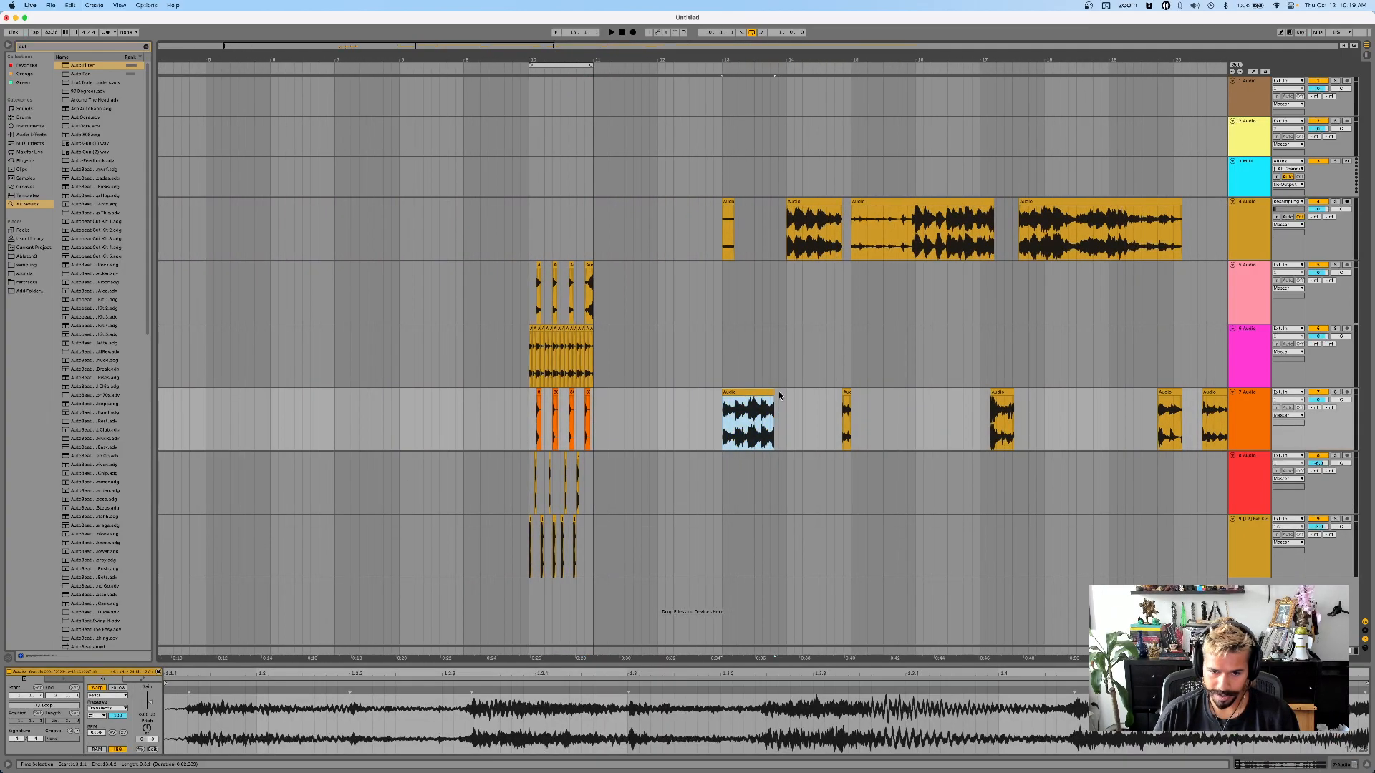
click(332, 413)
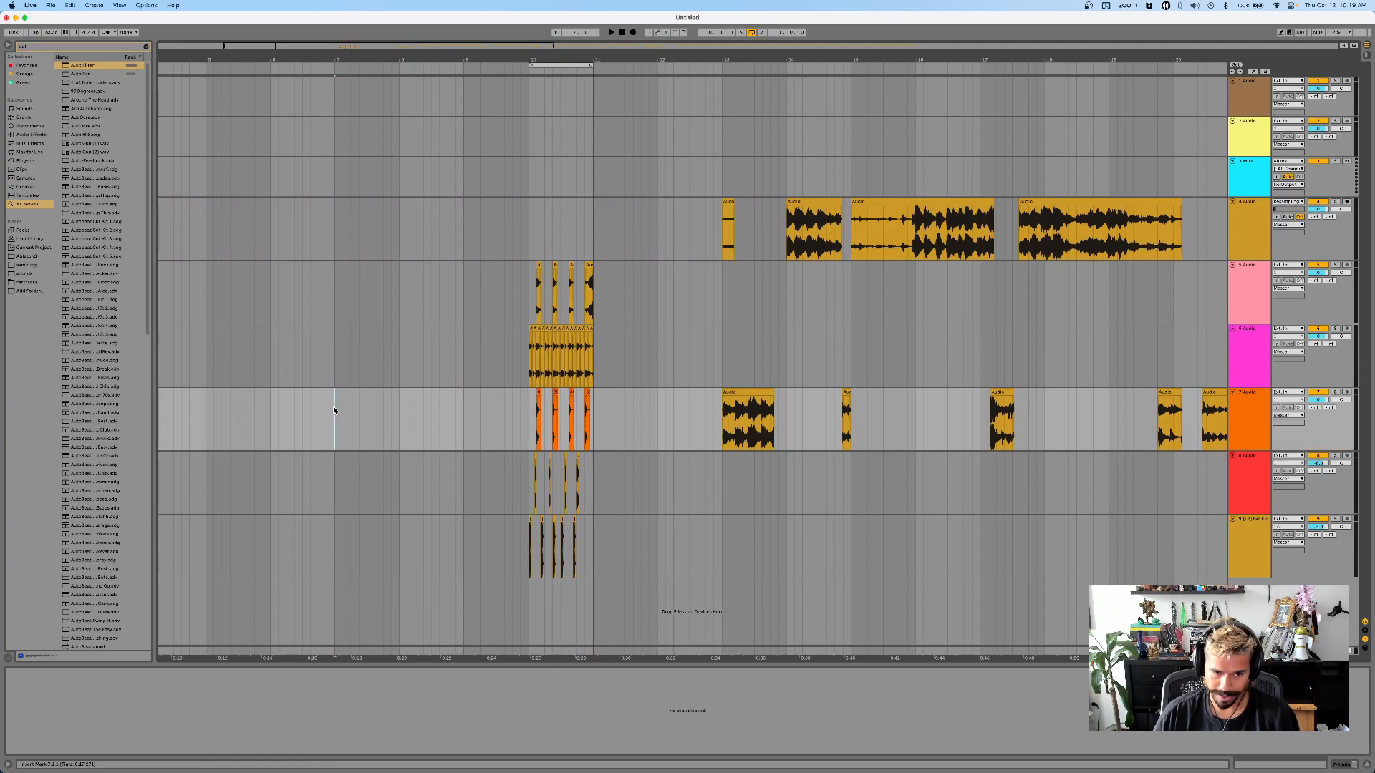
key(super+v)
scroll(335, 410, up, 5)
click(335, 410)
key(space)
scroll(343, 410, left, 4)
scroll(375, 396, down, 3)
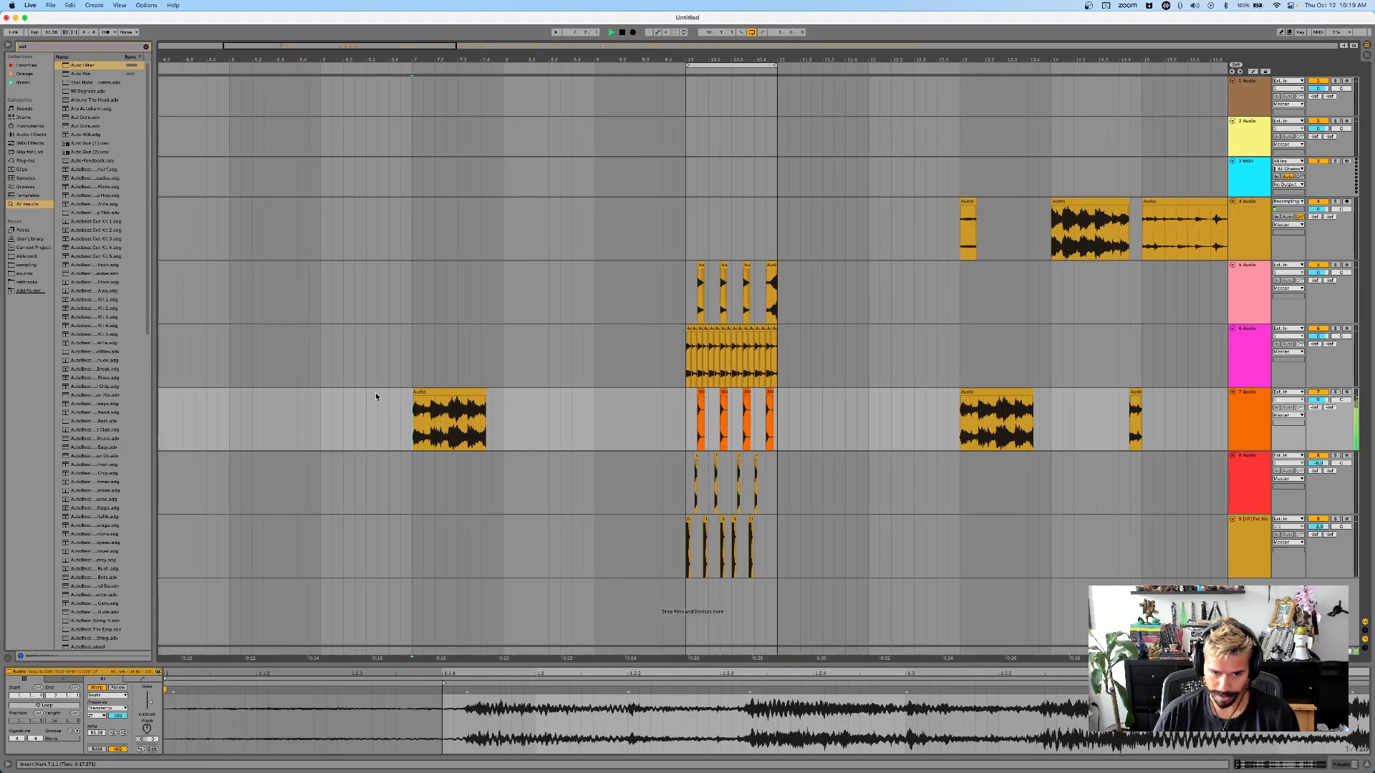
- Delete the clip copy at bar 7 on the 7 Audio track
scroll(374, 394, down, 3)
click(422, 415)
key(Delete)
scroll(452, 392, right, 3)
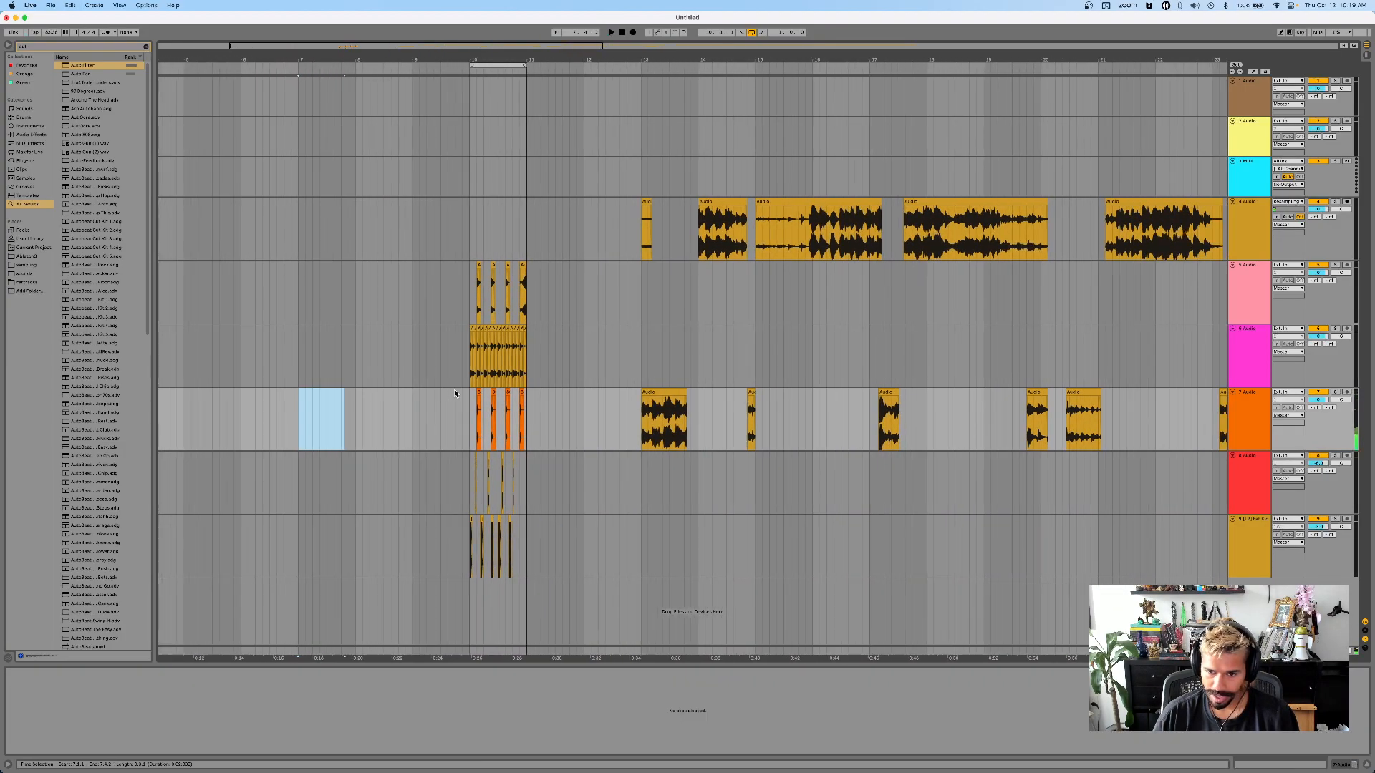
- Solo the 7 Audio track and audition its recorded clips from bar 17 to bar 23
scroll(452, 392, right, 1)
click(852, 421)
key(space)
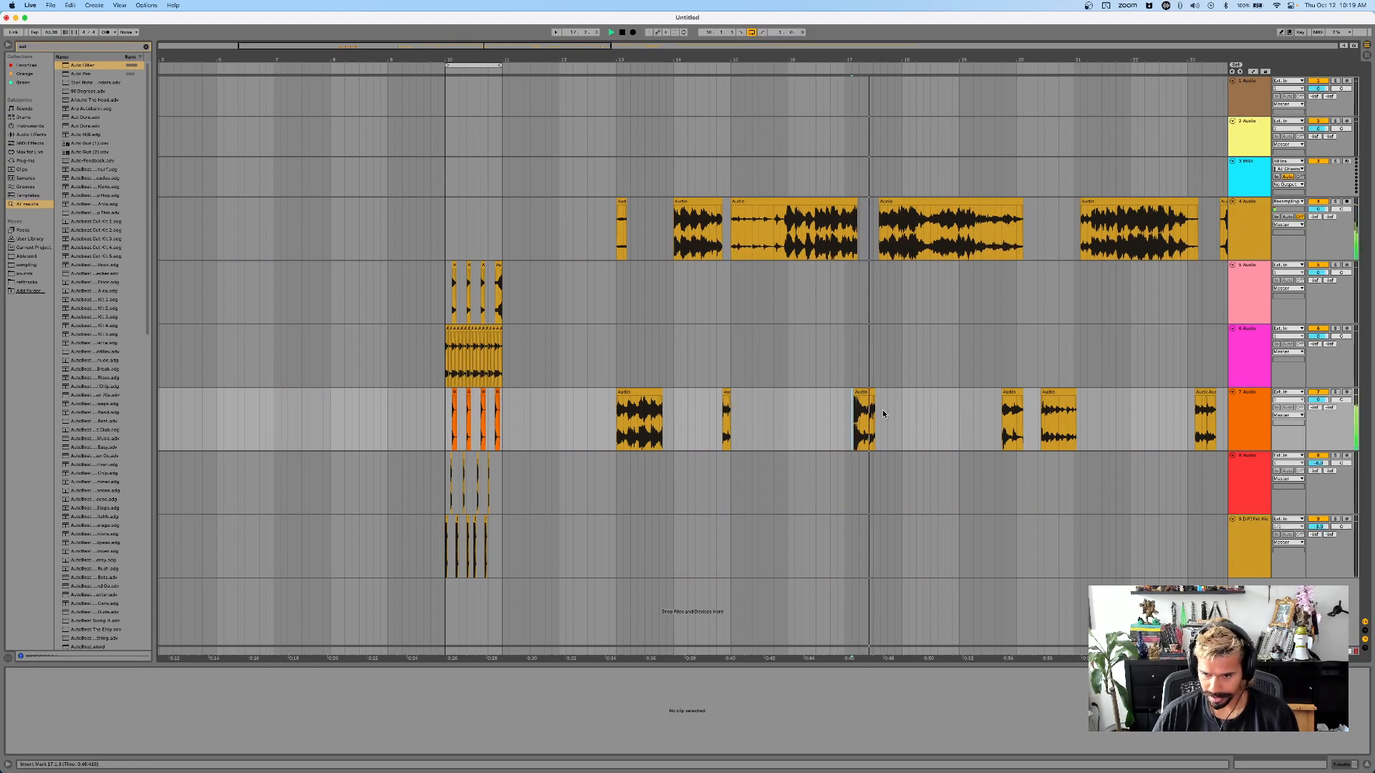
scroll(884, 414, right, 5)
key(space)
click(859, 424)
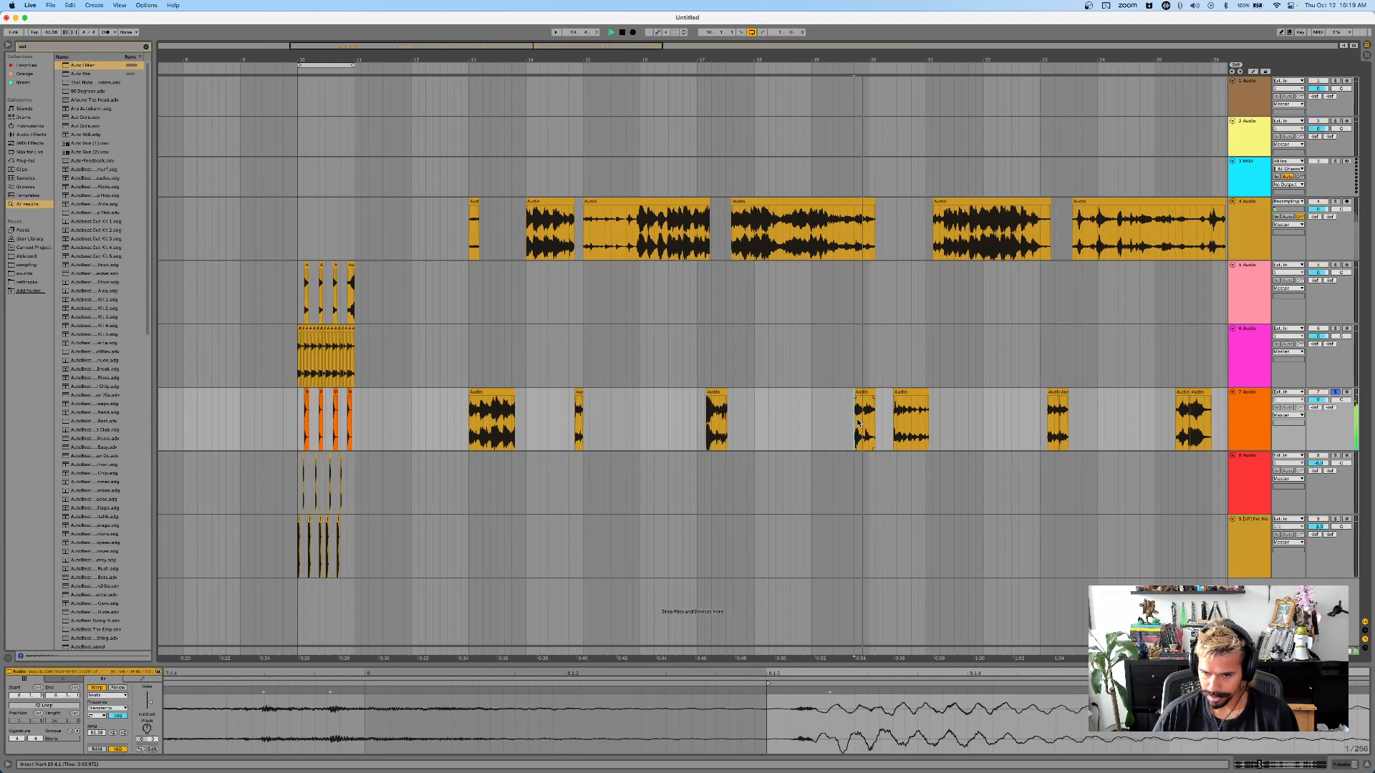
scroll(859, 424, right, 3)
click(782, 392)
scroll(749, 405, left, 10)
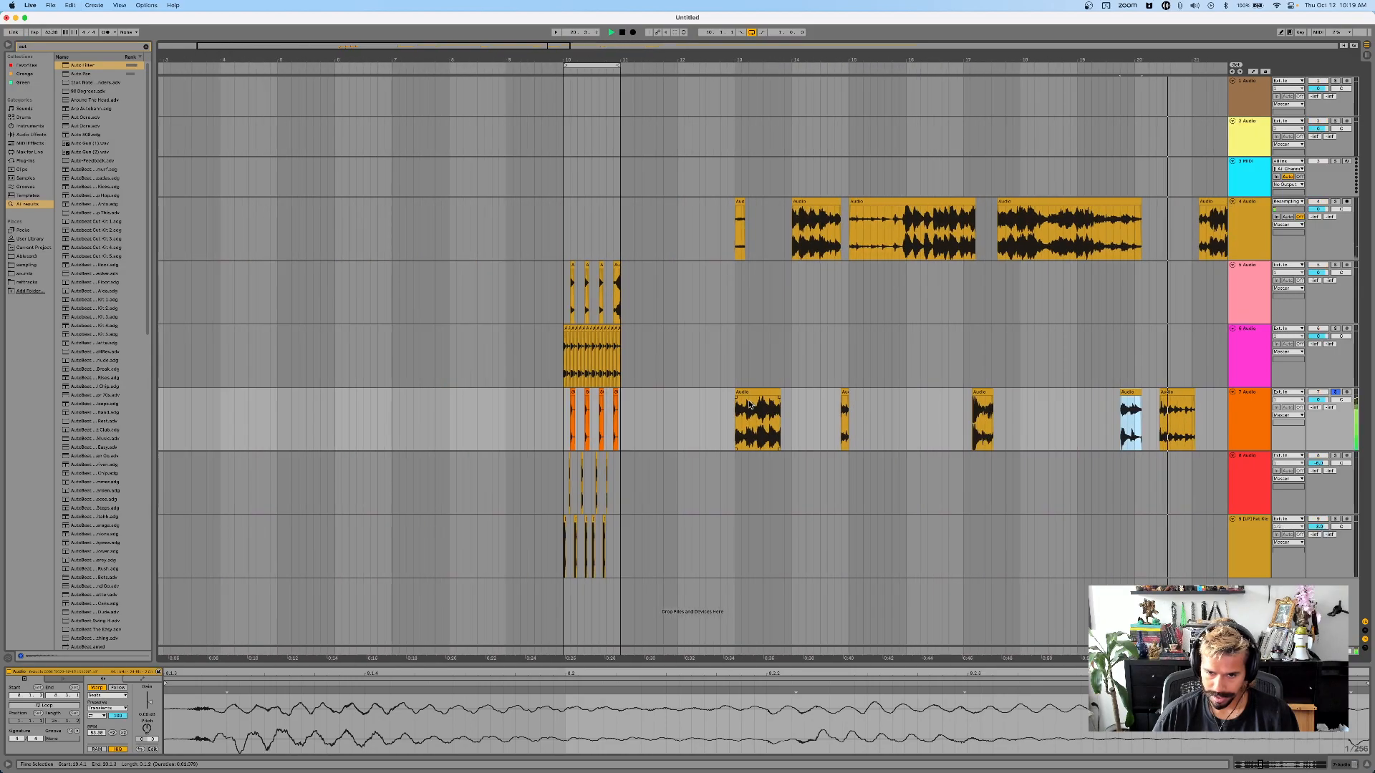
scroll(749, 405, right, 15)
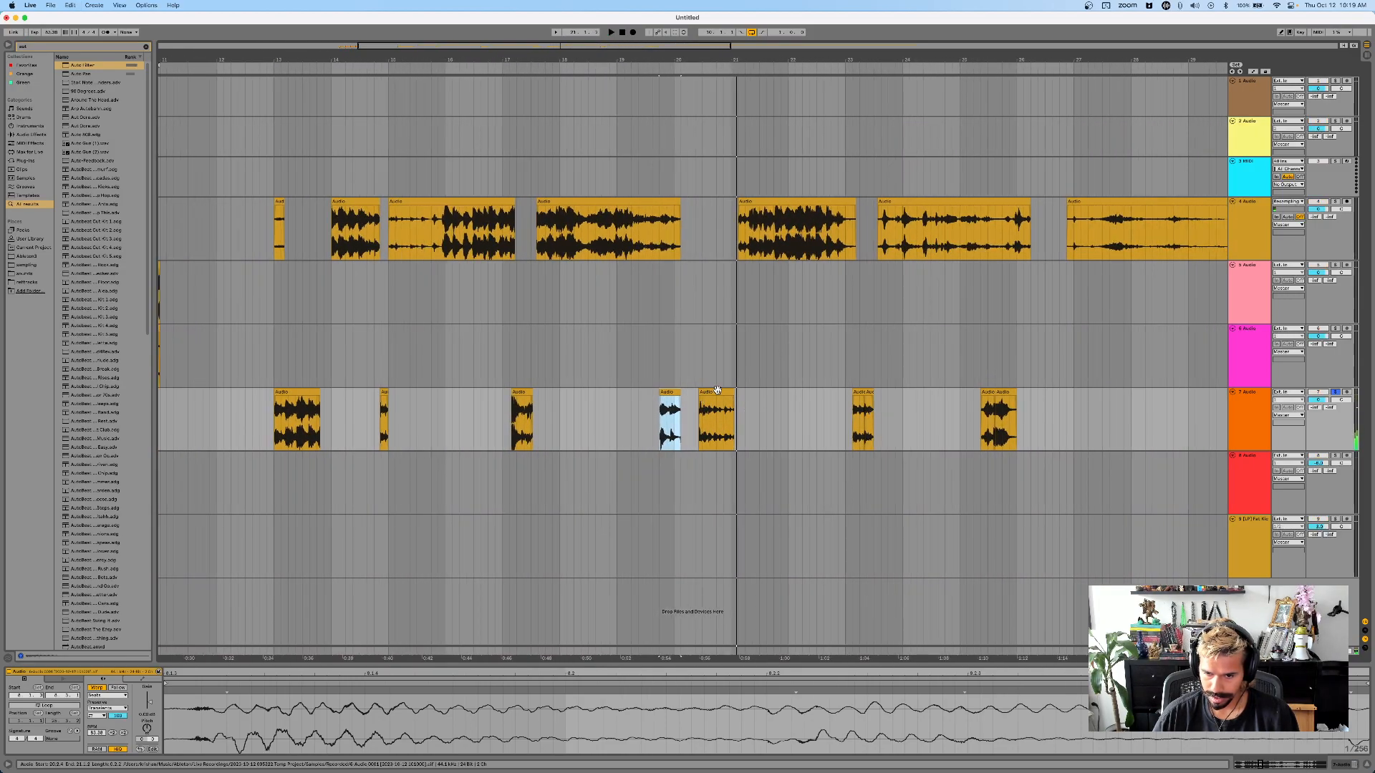
click(852, 417)
key(space)
- Copy the two adjoining short clips at bar 23 on 7 Audio to bar 6 and play them
click(857, 392)
shift+click(868, 392)
key(super+c)
scroll(802, 388, left, 20)
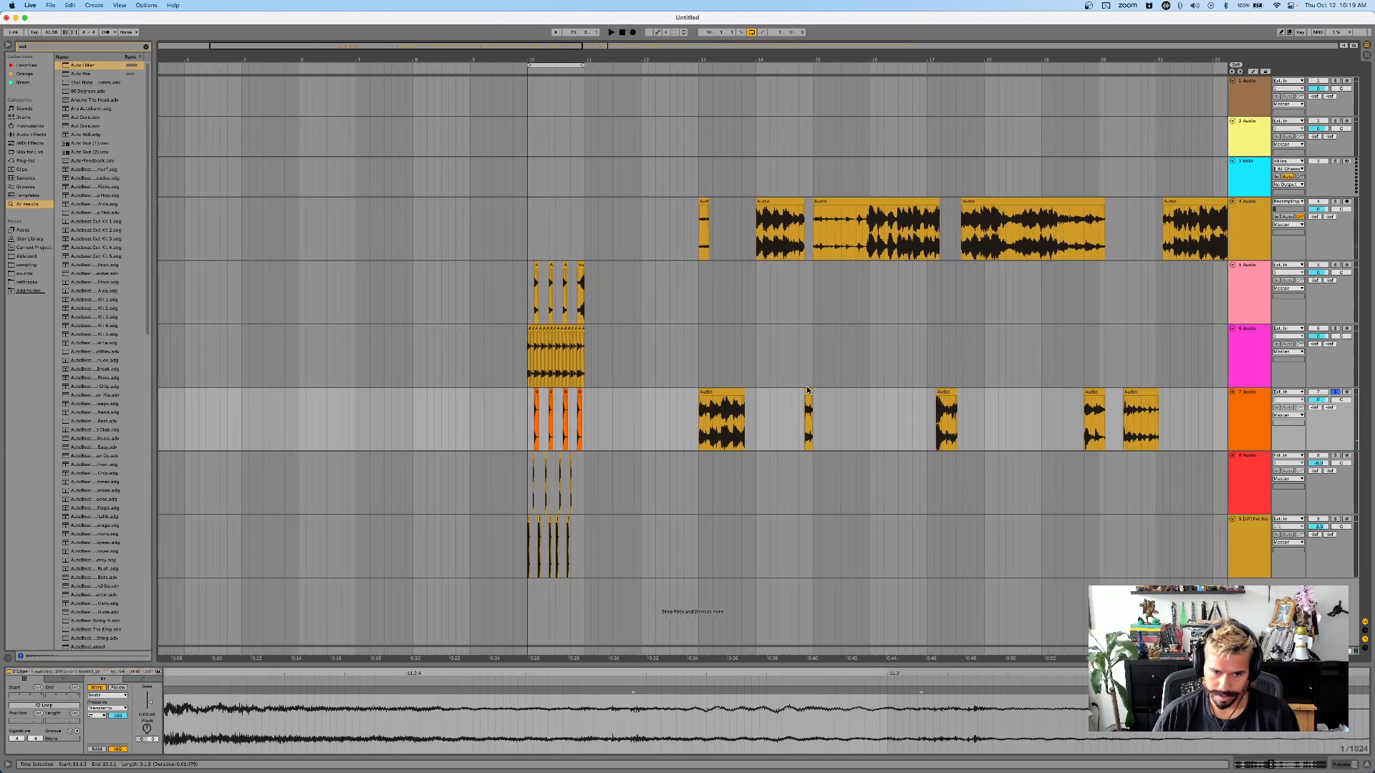
click(441, 415)
key(super+v)
key(space)
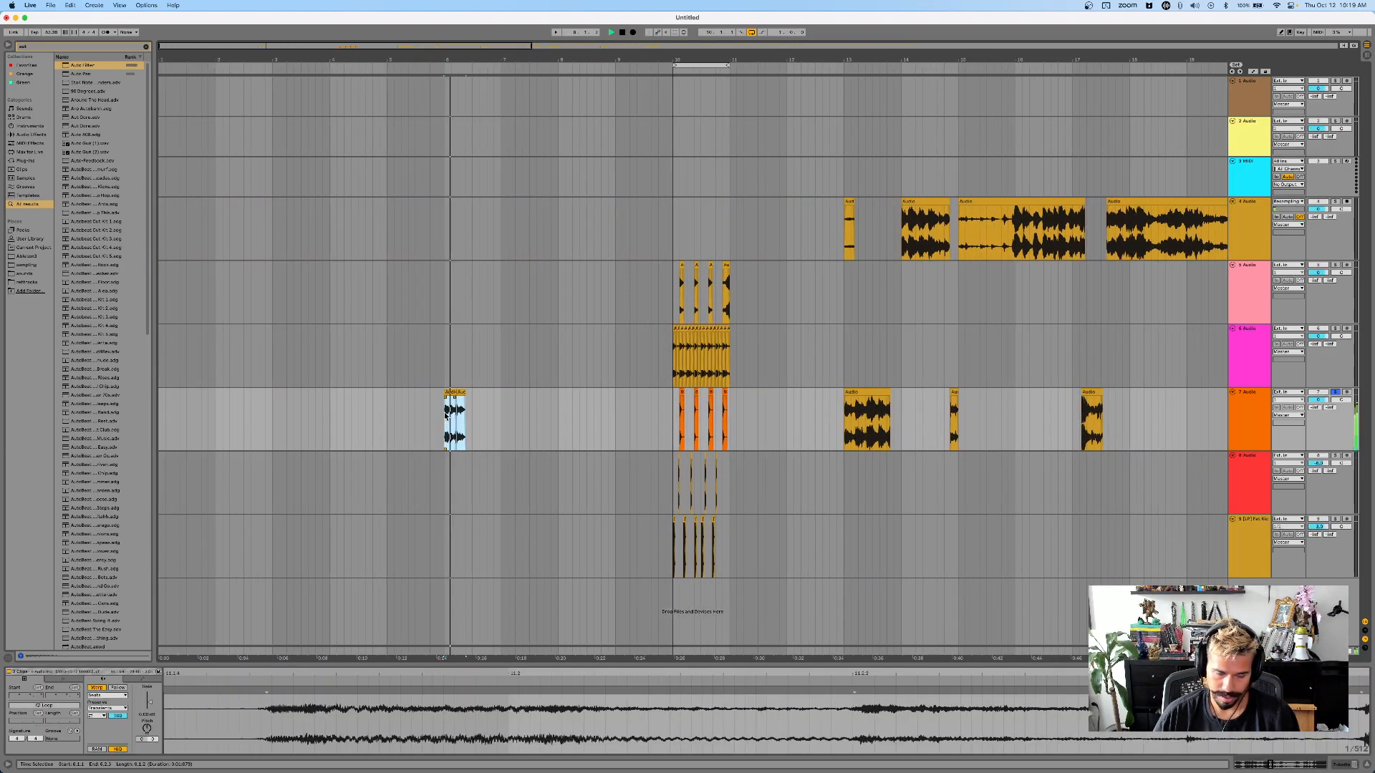
- Trim the quiet start off the first of the two clips pasted at bar 6
scroll(443, 414, up, 8)
click(466, 393)
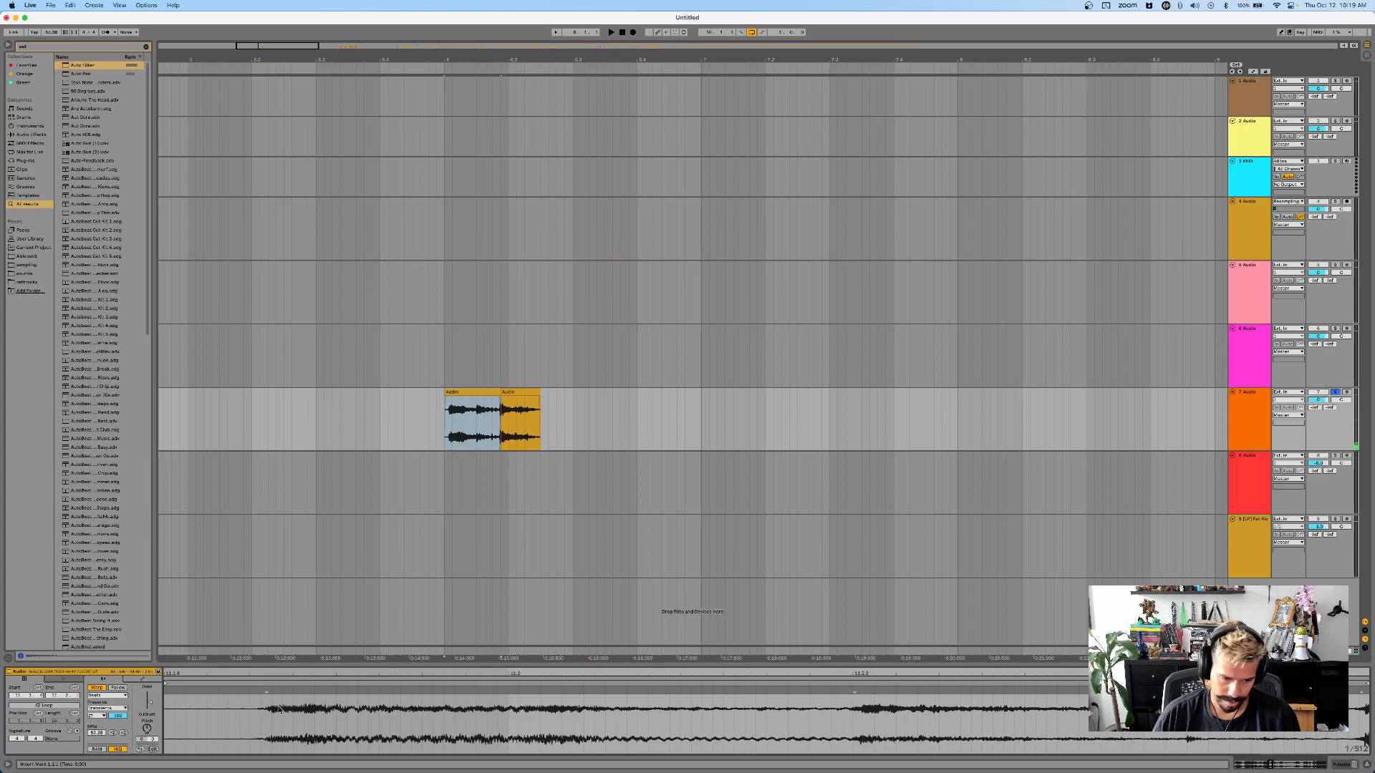
scroll(279, 709, up, 3)
drag(222, 683, 255, 684)
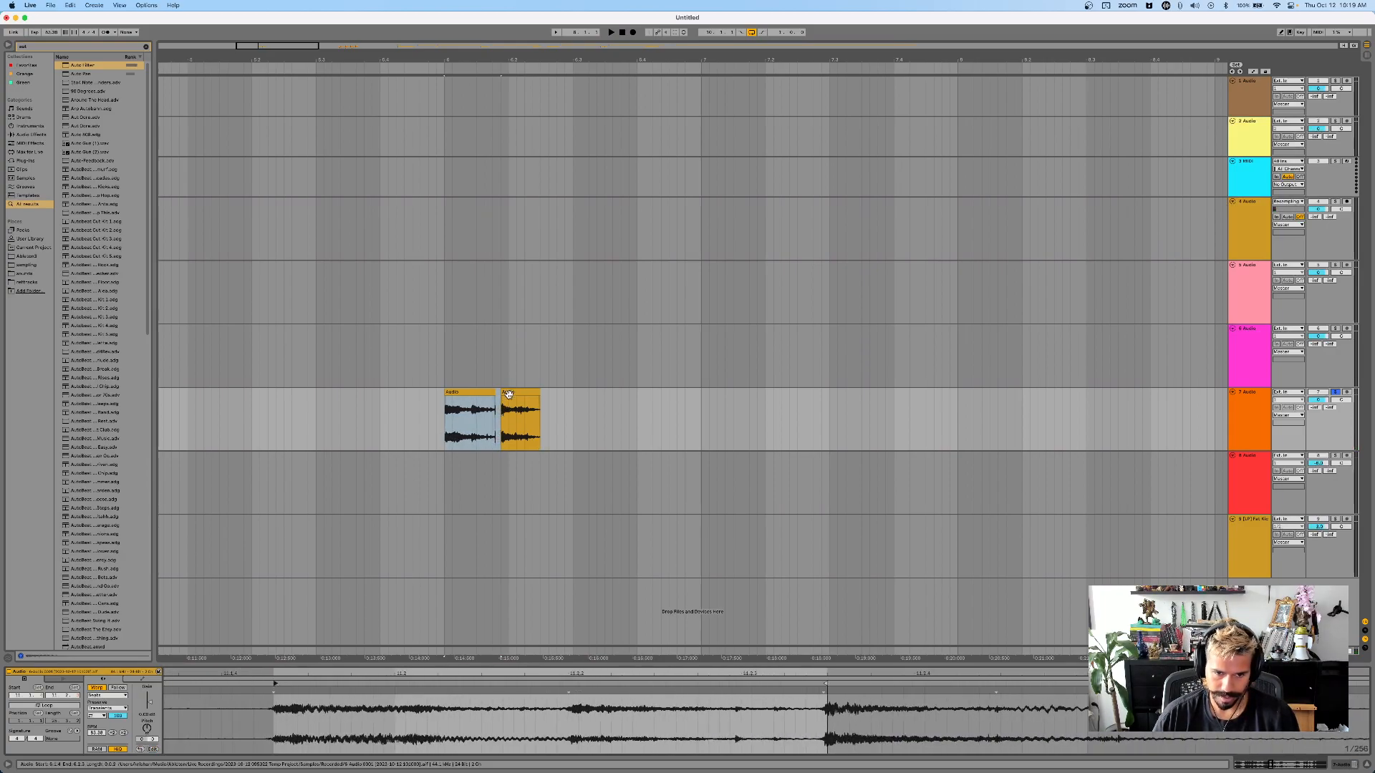
- Move the second pasted clip earlier against the first, and duplicate the pair onto beat 3 of bar 6
drag(508, 394, 501, 395)
click(437, 416)
key(space)
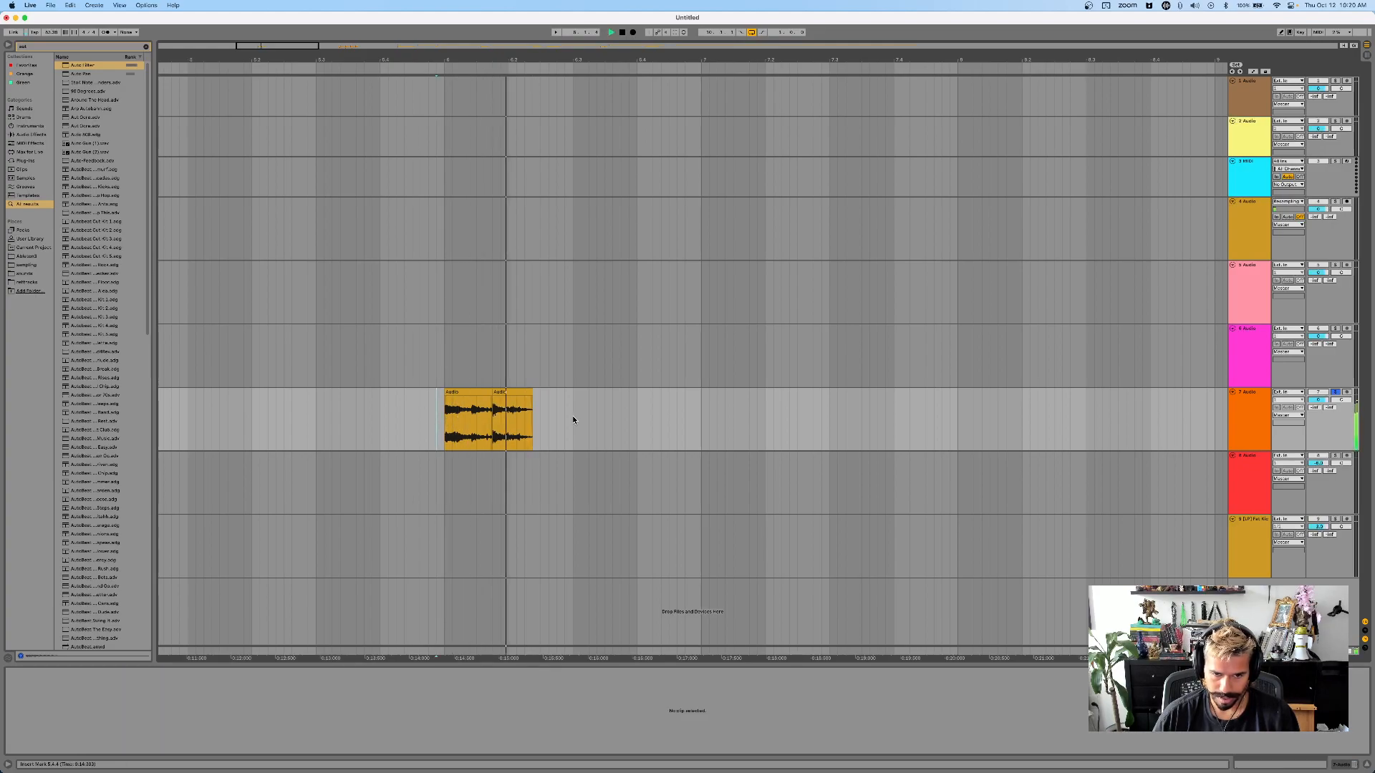
key(space)
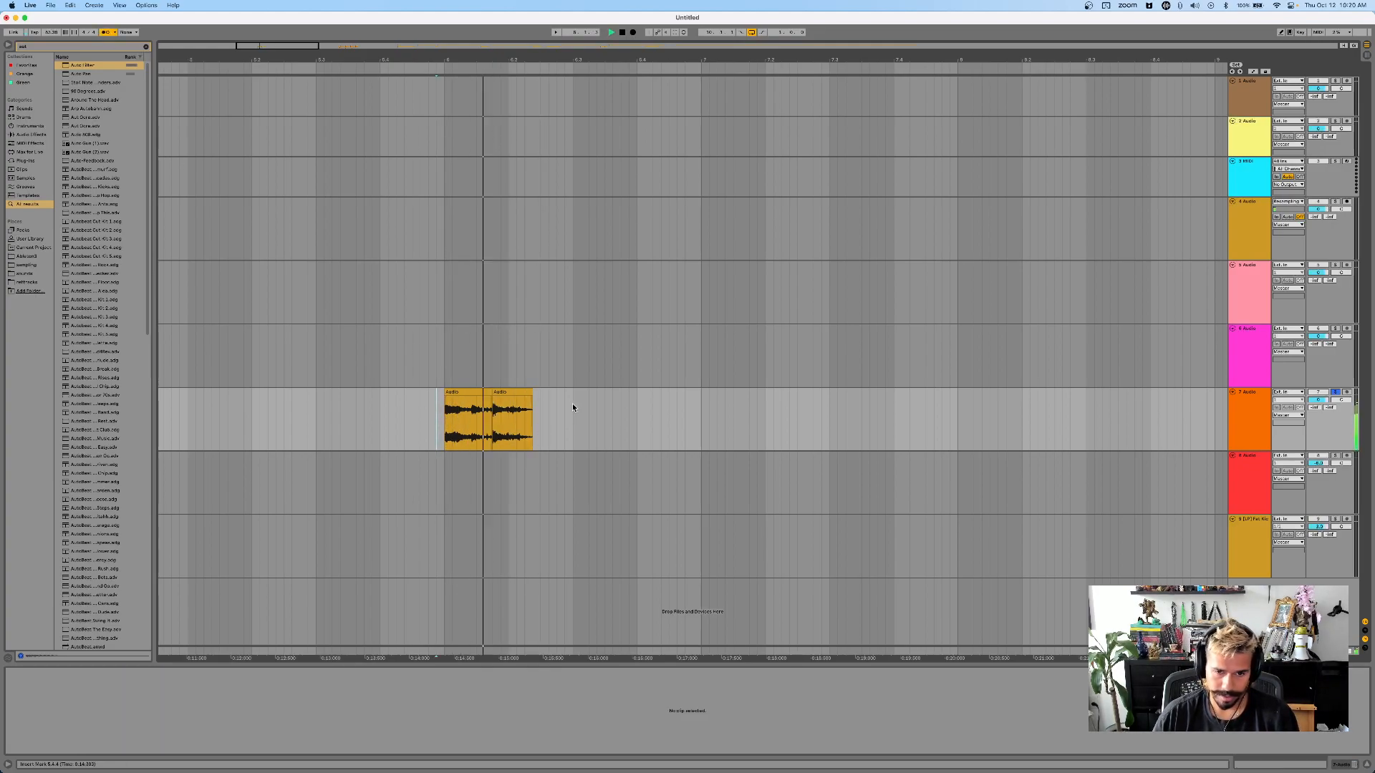
mouse_move(573, 404)
mouse_down()
mouse_move(451, 408)
mouse_move(442, 425)
mouse_up()
key(super+d)
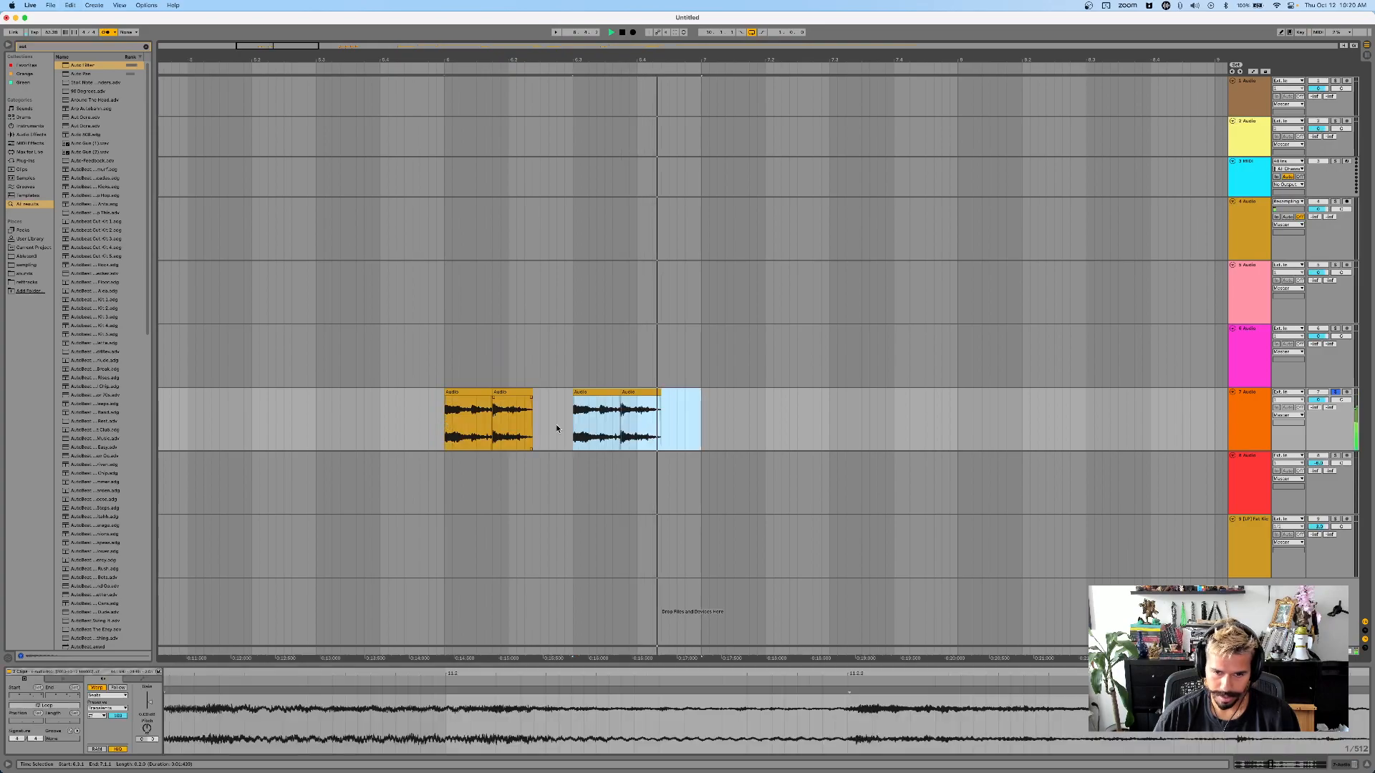
- Set the loop region to bar 6 and play the doubled clip pair
drag(701, 412, 438, 424)
key(super+l)
key(space)
scroll(523, 323, down, 3)
click(594, 408)
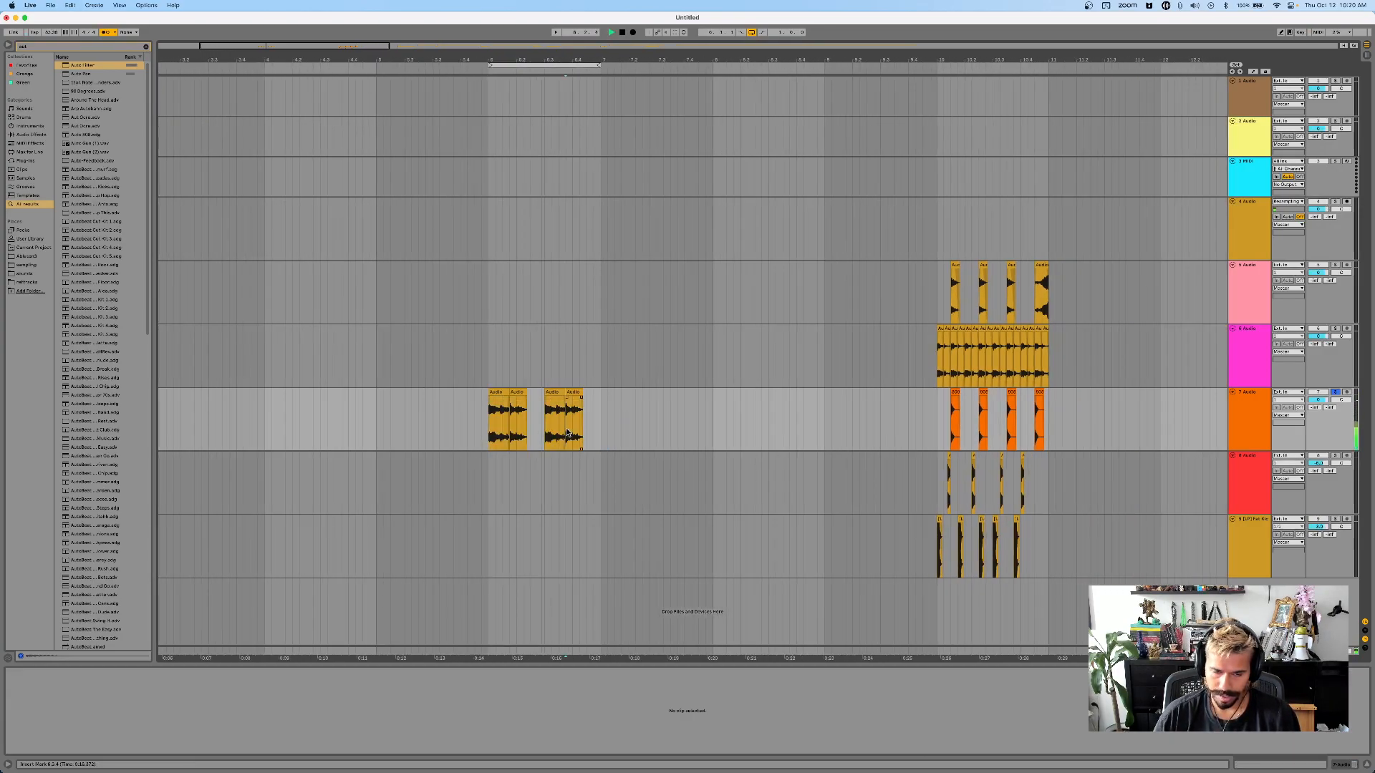
scroll(594, 408, down, 5)
scroll(616, 403, down, 1)
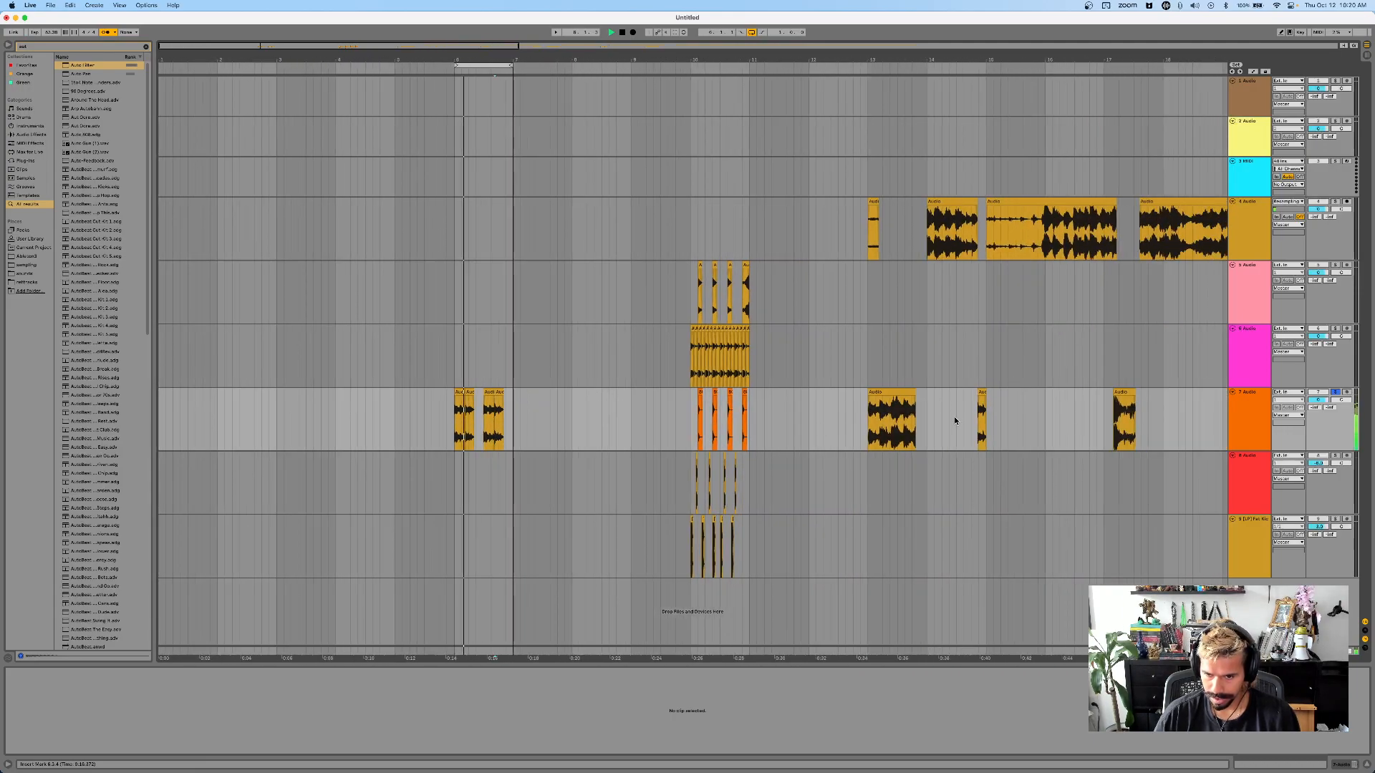
- Copy the 7 Audio clip at bar 13 to bar 6 on the 8 Audio track and solo 8 Audio
click(889, 392)
click(452, 474)
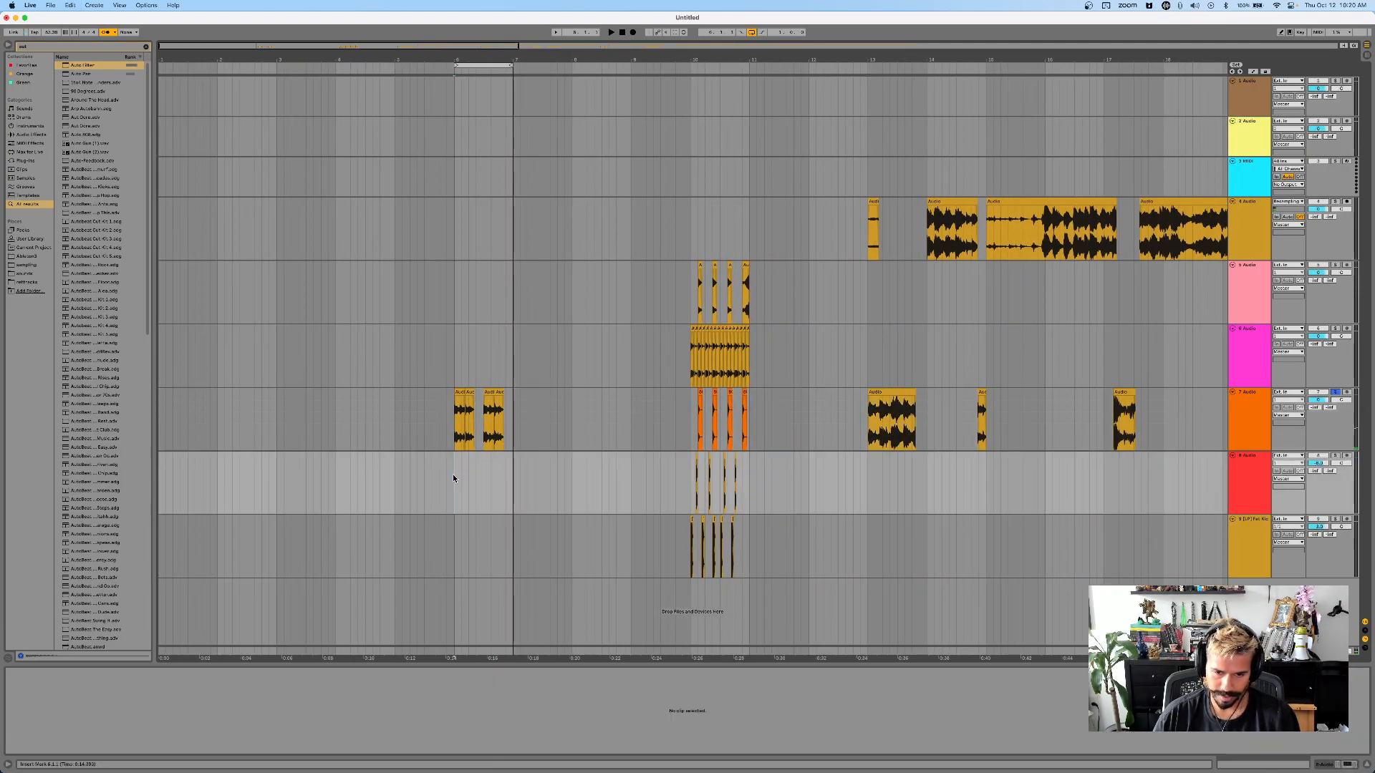
key(super+v)
scroll(455, 475, up, 5)
scroll(457, 478, down, 1)
key(s)
click(566, 486)
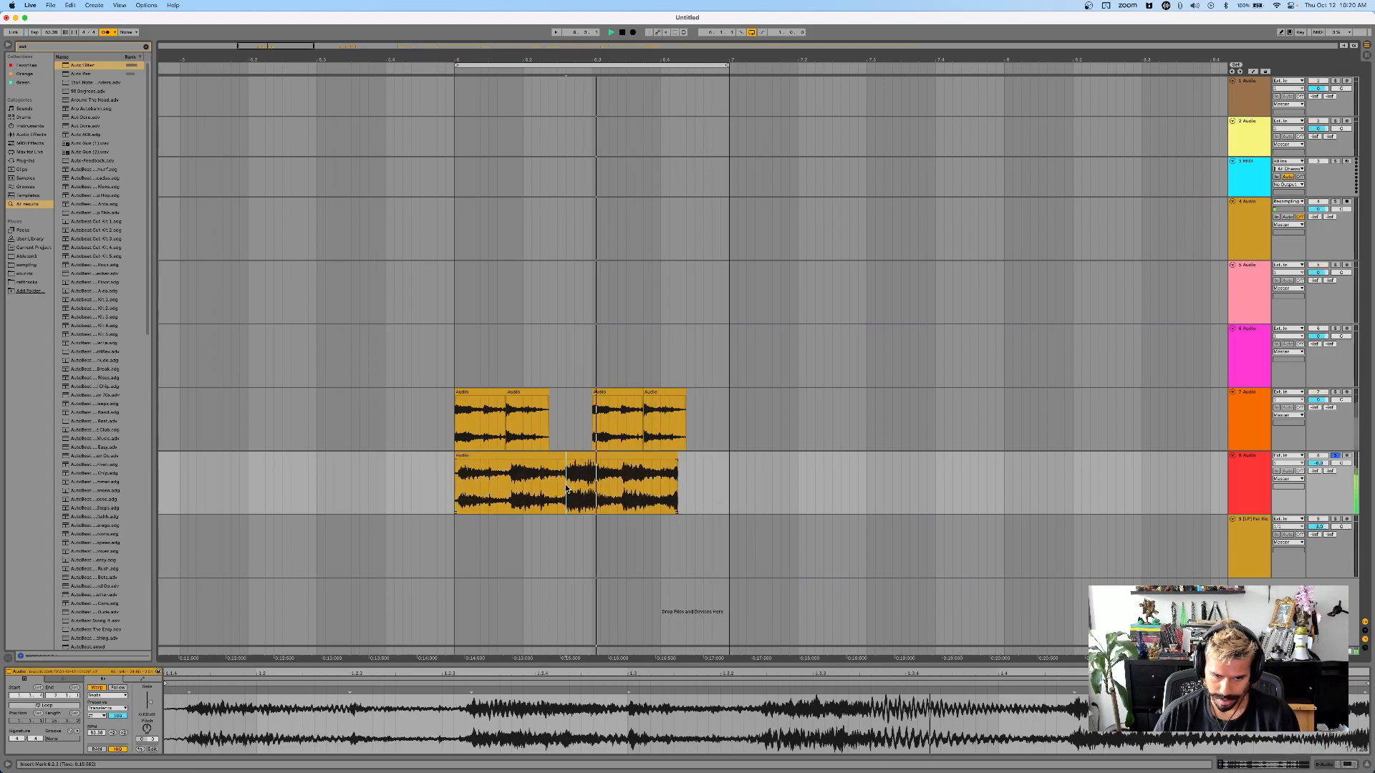
- Split the 8 Audio clip at its middle, delete the first half and move the remainder to the start of bar 6
key(super+e)
click(548, 456)
key(Delete)
drag(595, 456, 490, 469)
- Shorten the 8 Audio clip to three sixteenths by splitting it and deleting the tail
click(508, 476)
key(super+e)
click(521, 456)
key(space)
key(Delete)
key(space)
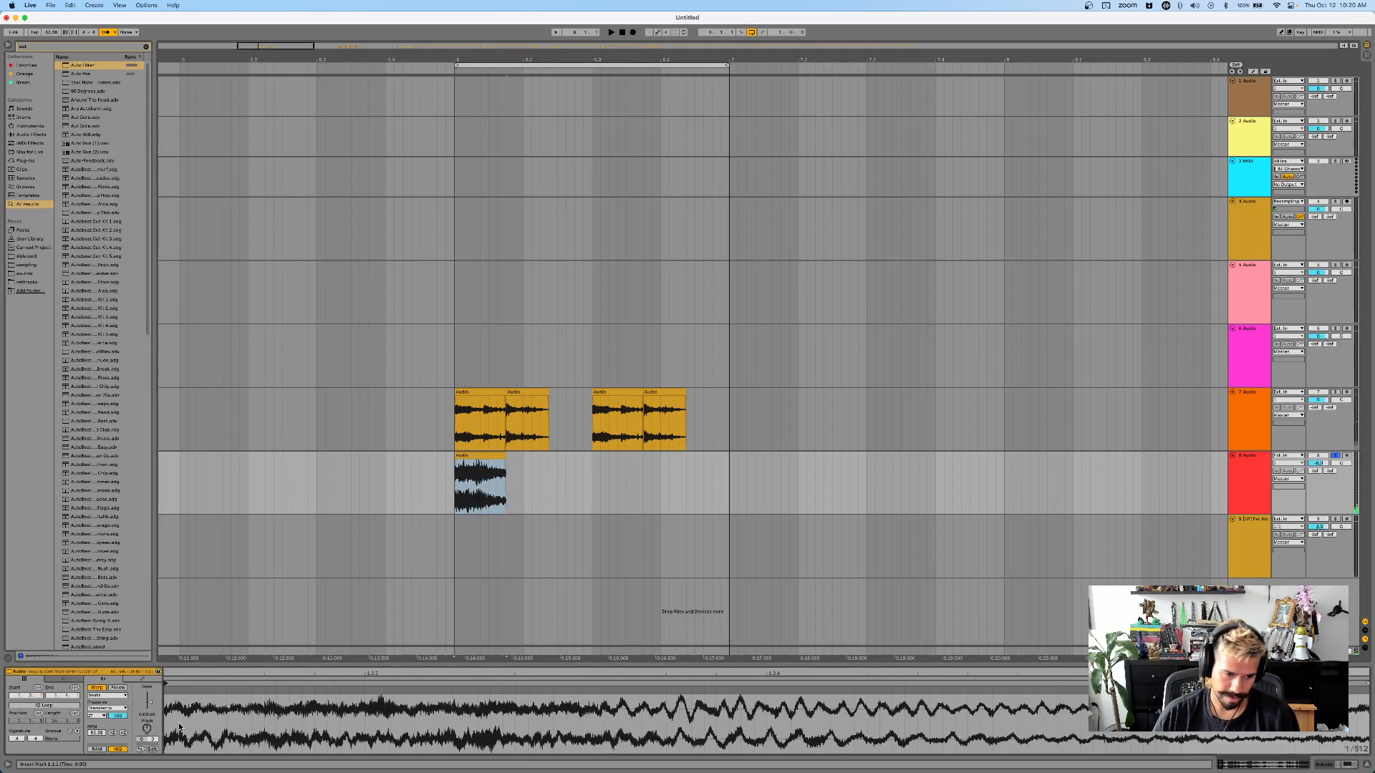
- Double the 8 Audio snippet's segment tempo twice to stretch it over three beats, and listen to it
click(124, 735)
key(space)
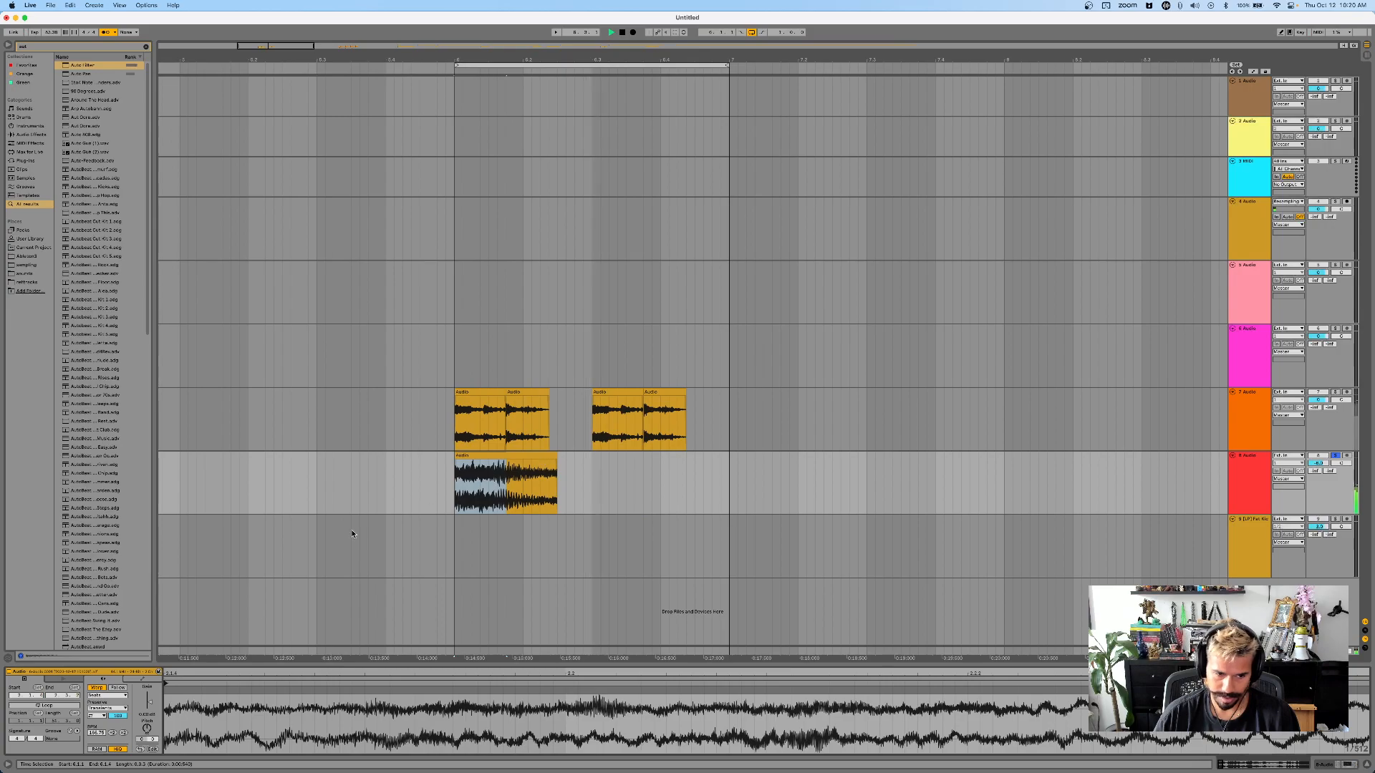
drag(592, 483, 685, 483)
key(Tab)
key(Tab)
key(Delete)
click(557, 456)
key(space)
key(super+z)
click(559, 455)
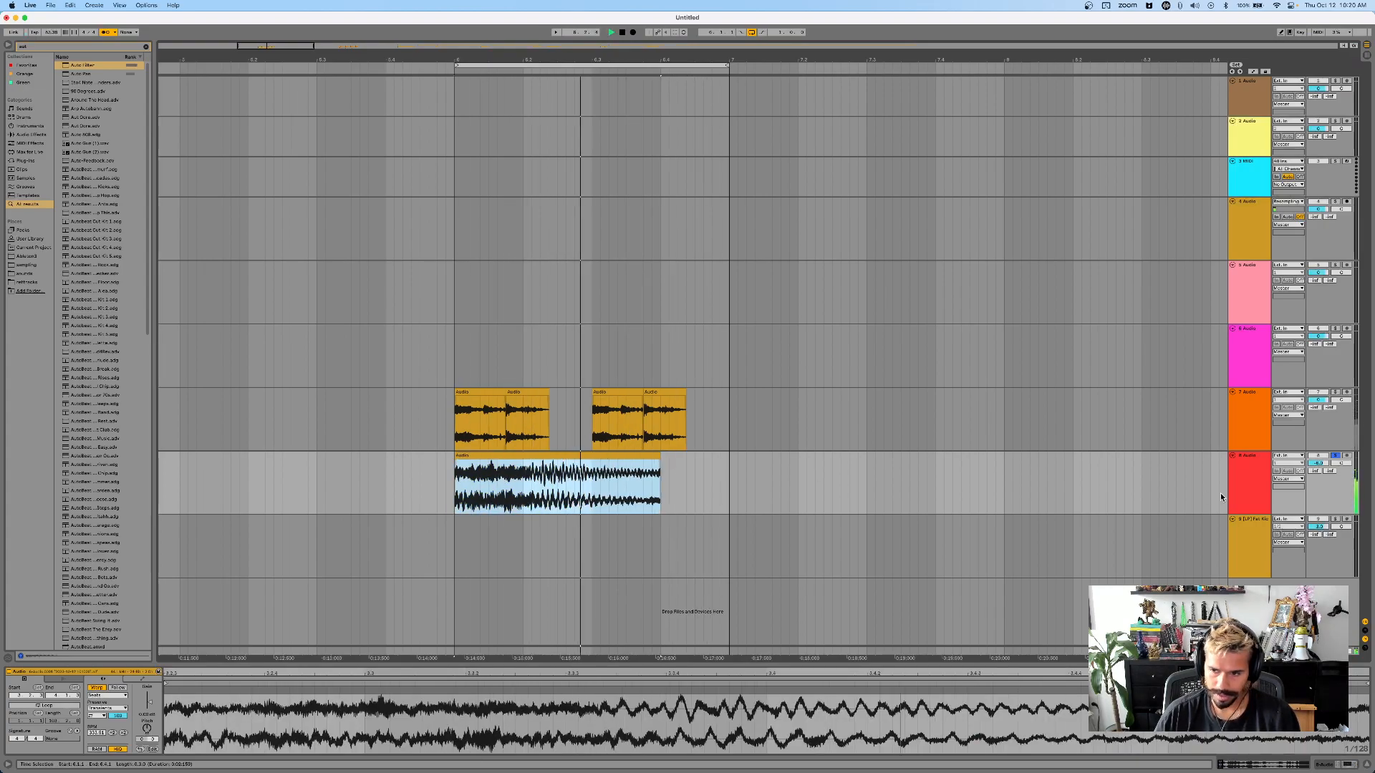
- Try an Amp effect on the 8 Audio track with the Lead, Rock and Blues models, and remove it
double_click(1248, 476)
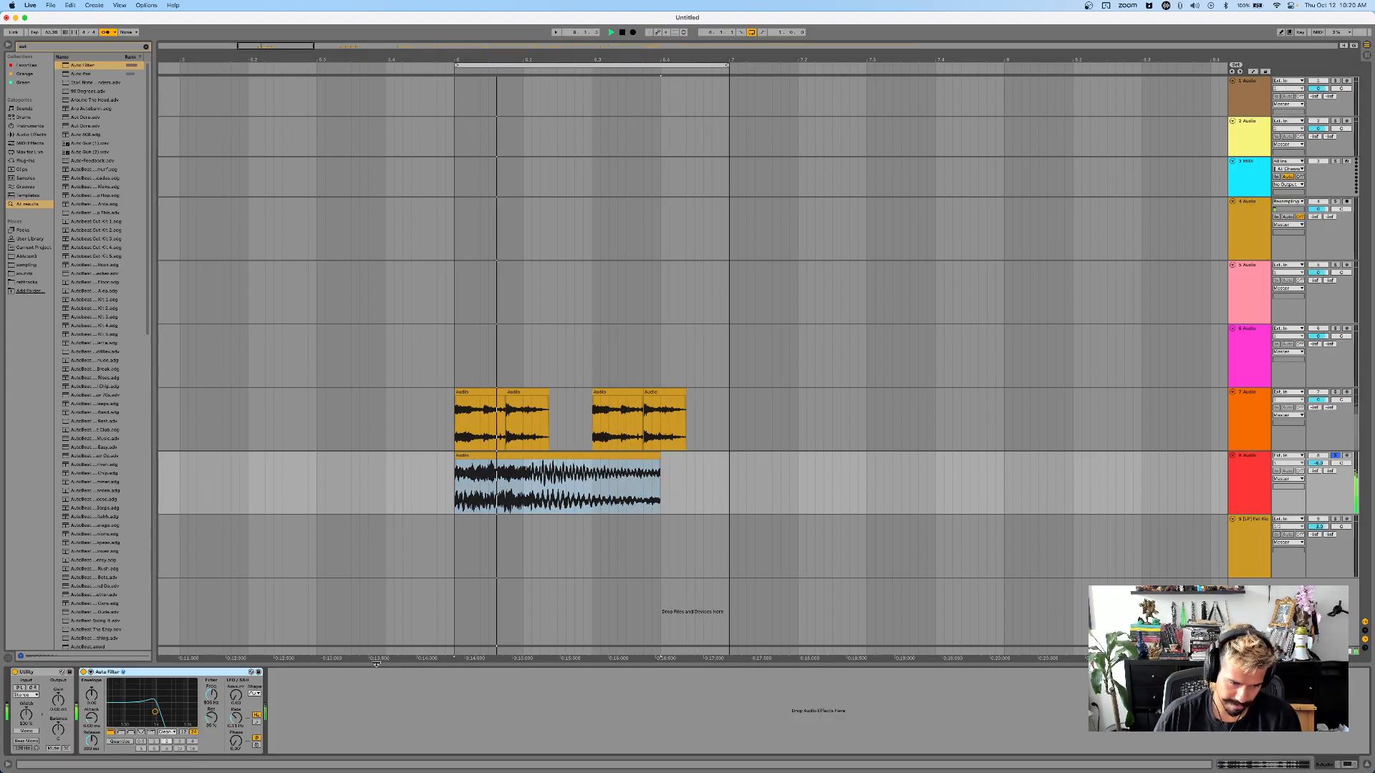
key(super+f)
text(amp)
key(Return)
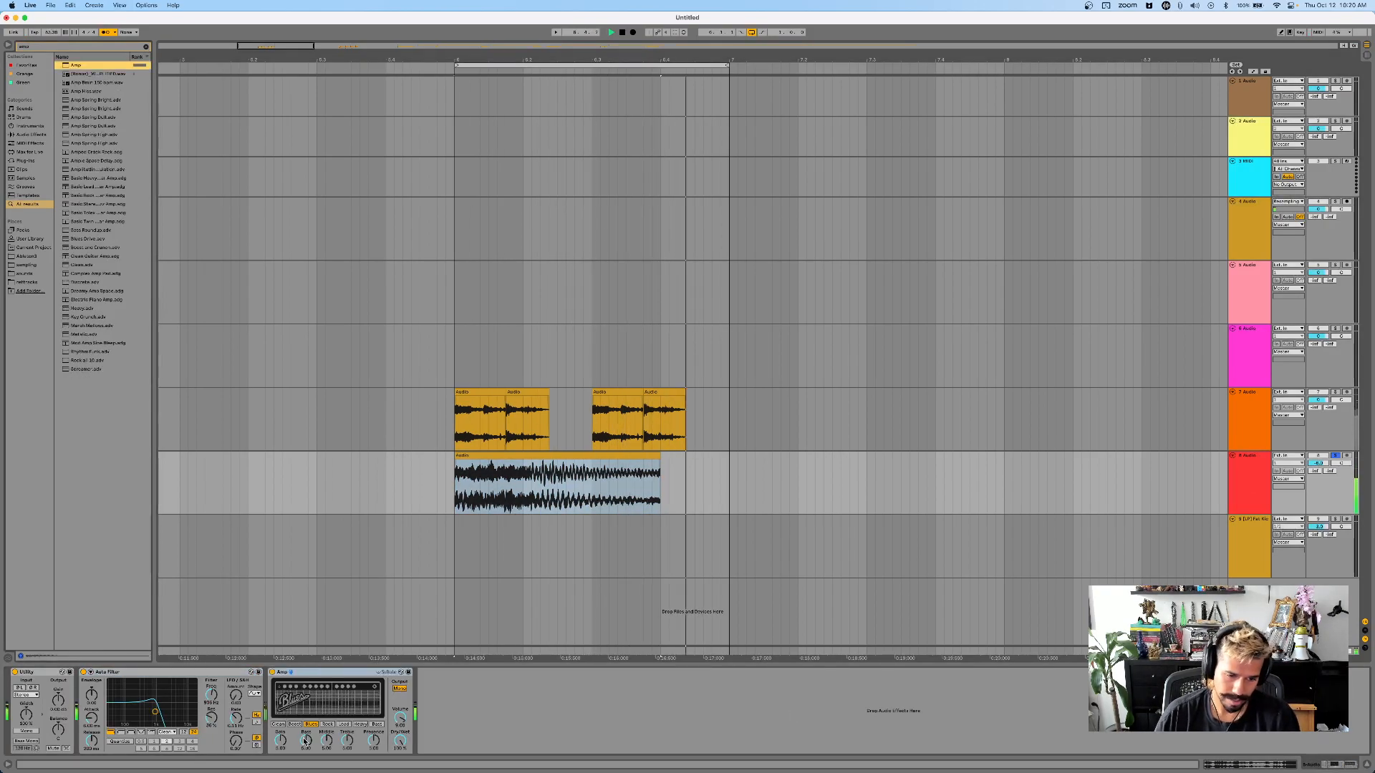
click(344, 724)
click(327, 724)
click(312, 725)
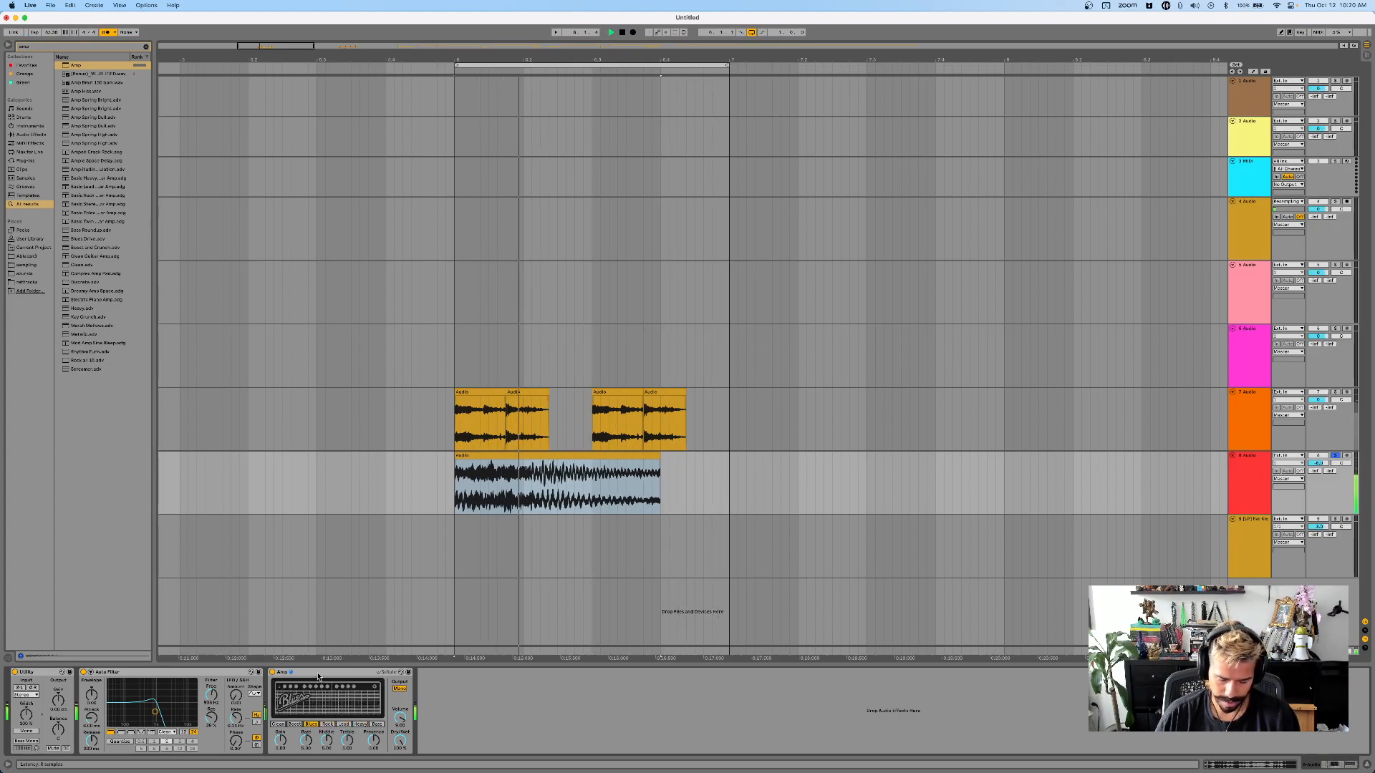
key(Delete)
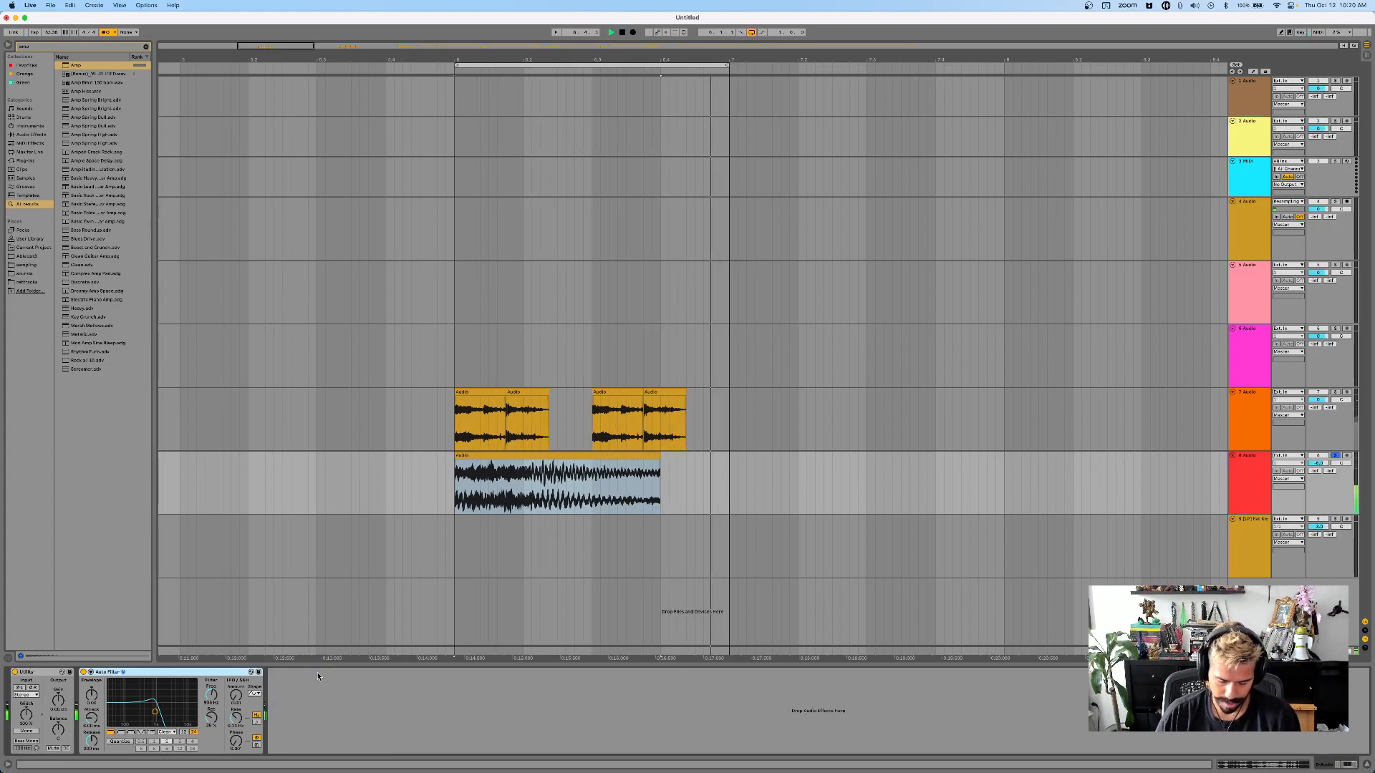
- Try a Drum Buss effect on the 8 Audio track and remove it
key(super+f)
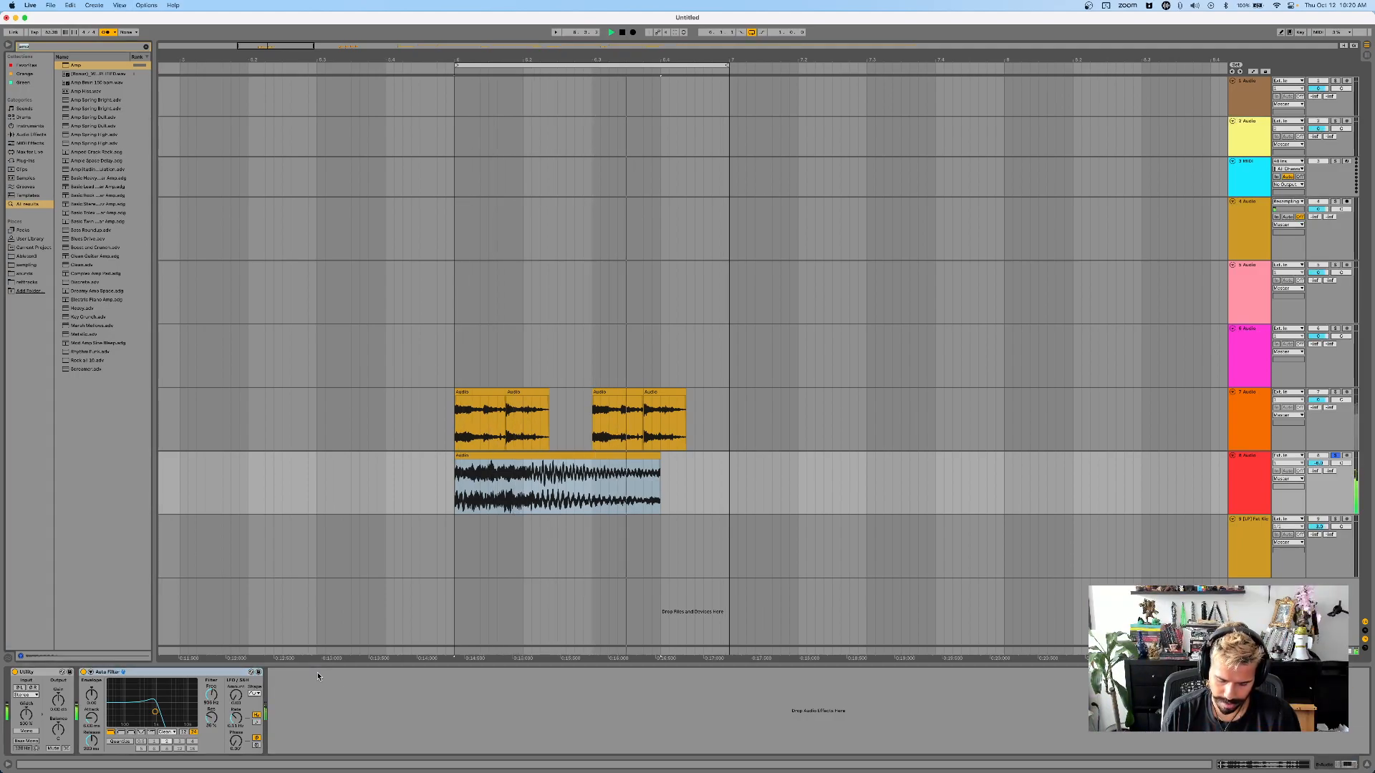
text(drum)
key(Return)
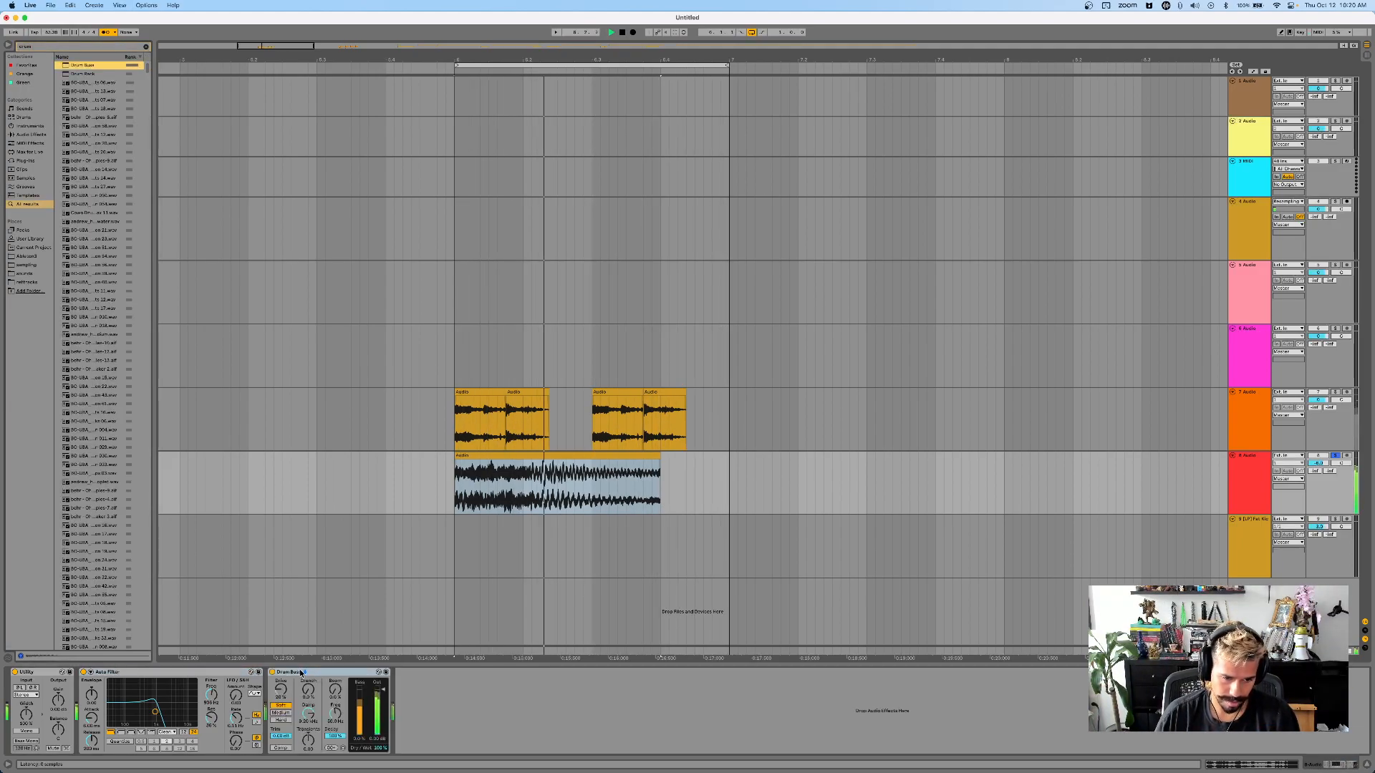
click(300, 672)
key(Delete)
- Try and remove an Overdrive effect on the 8 Audio track, and bypass the track's Auto Filter
key(super+f)
text(over)
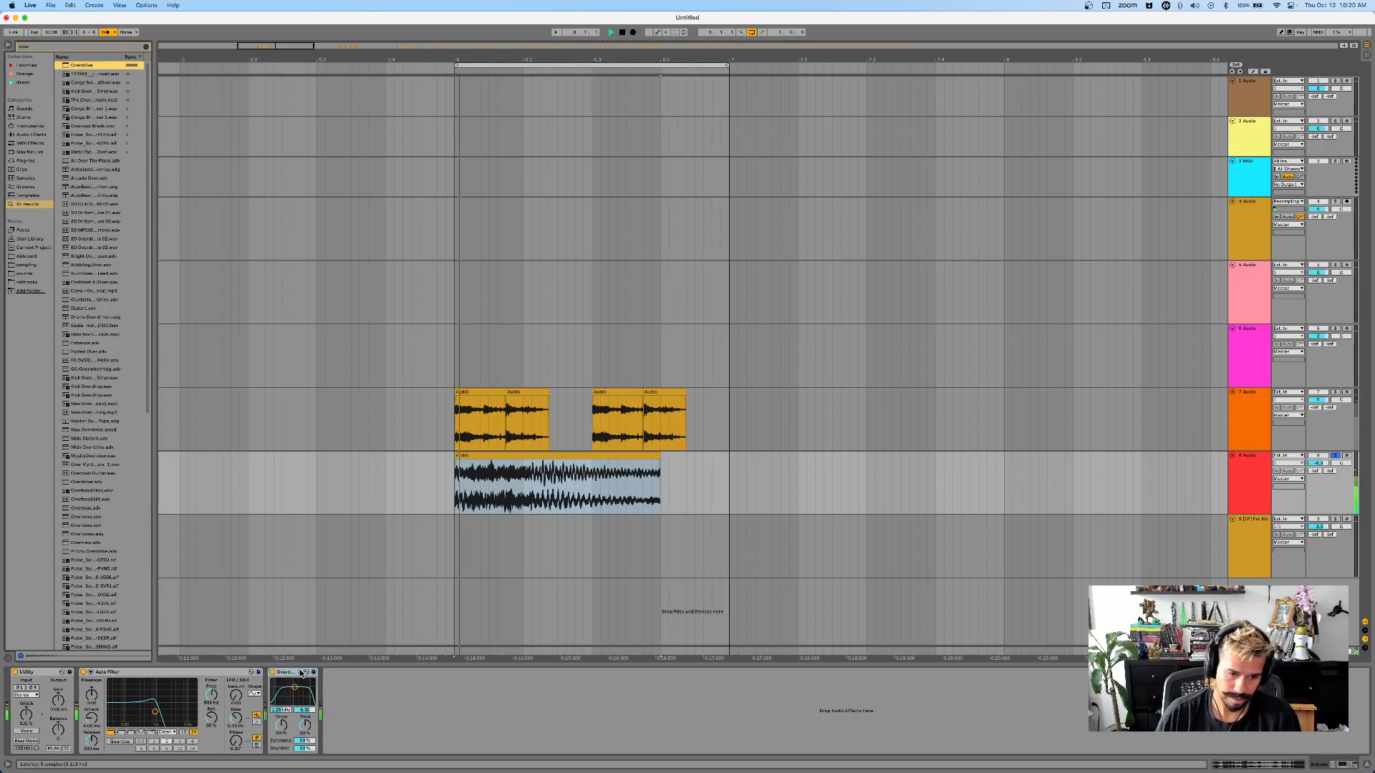
key(Return)
key(space)
key(Delete)
key(space)
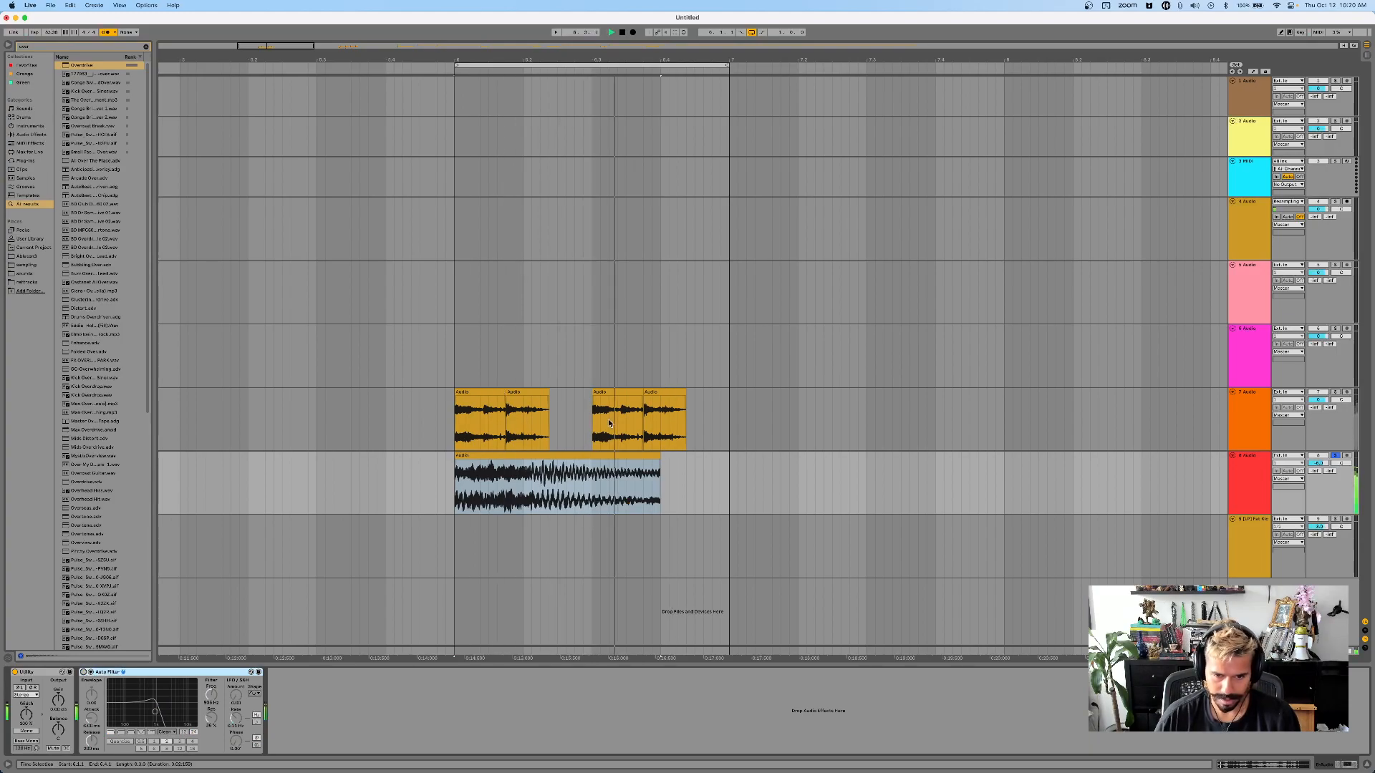
- Turn off solo on the 8 Audio track so that all tracks play
scroll(604, 423, right, 3)
key(minus)
key(minus)
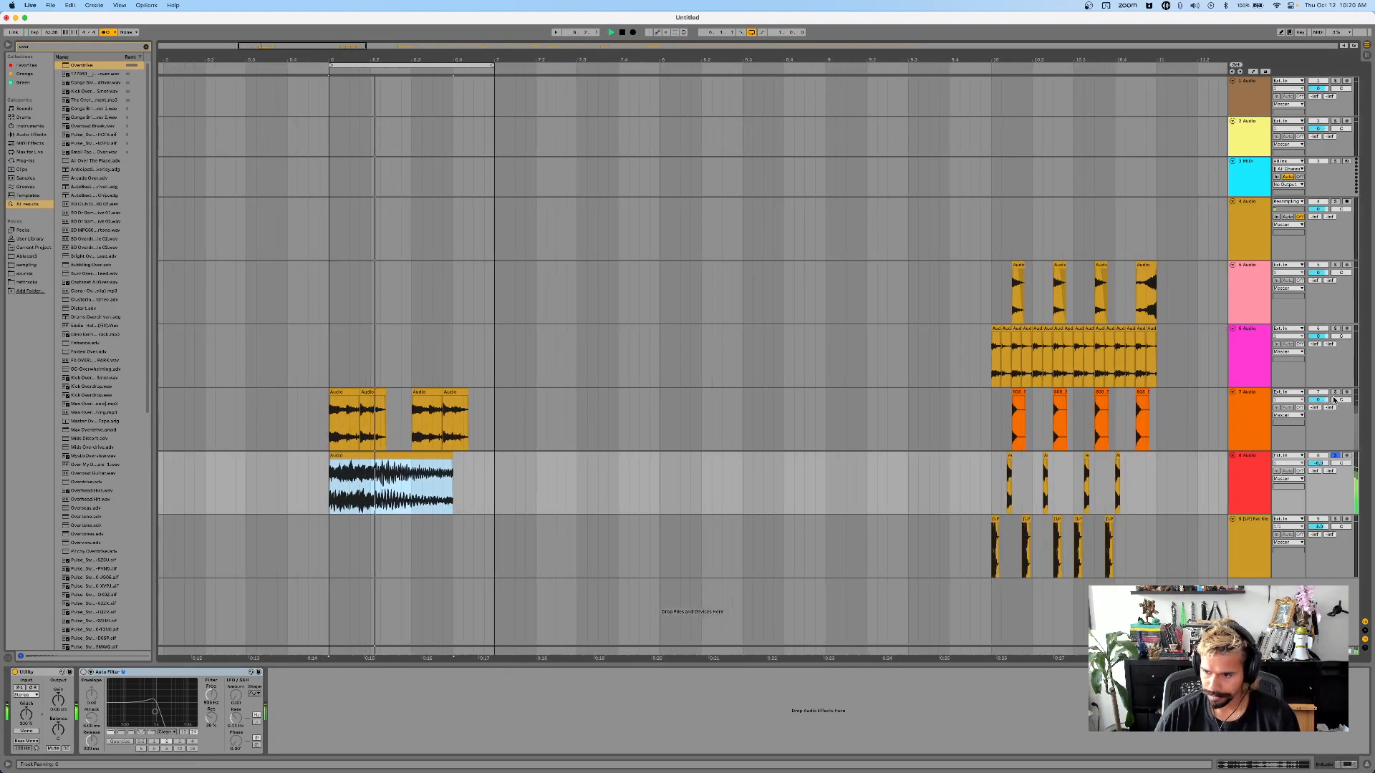
click(1335, 455)
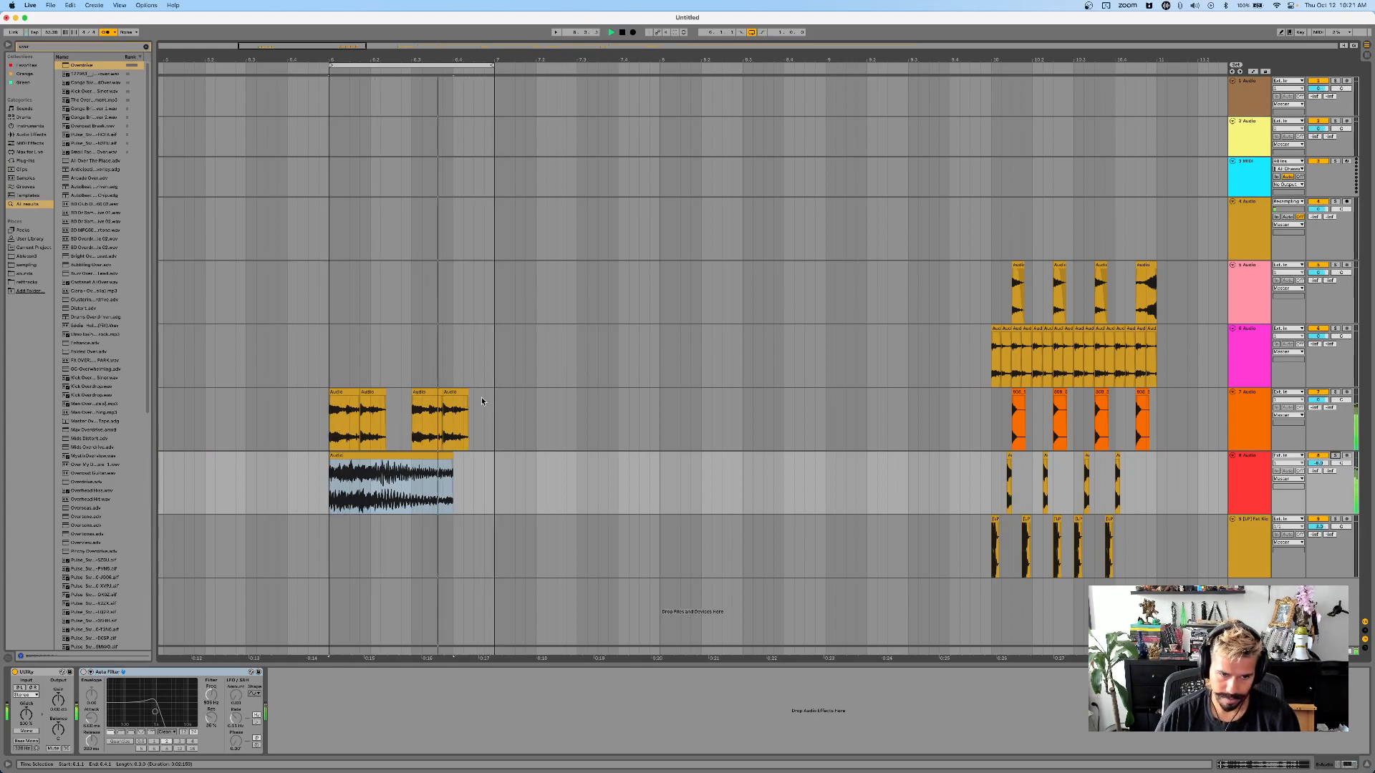
- Delete both clip pairs in bar 6 on the 7 Audio track
drag(481, 401, 329, 402)
key(Tab)
key(Tab)
key(Delete)
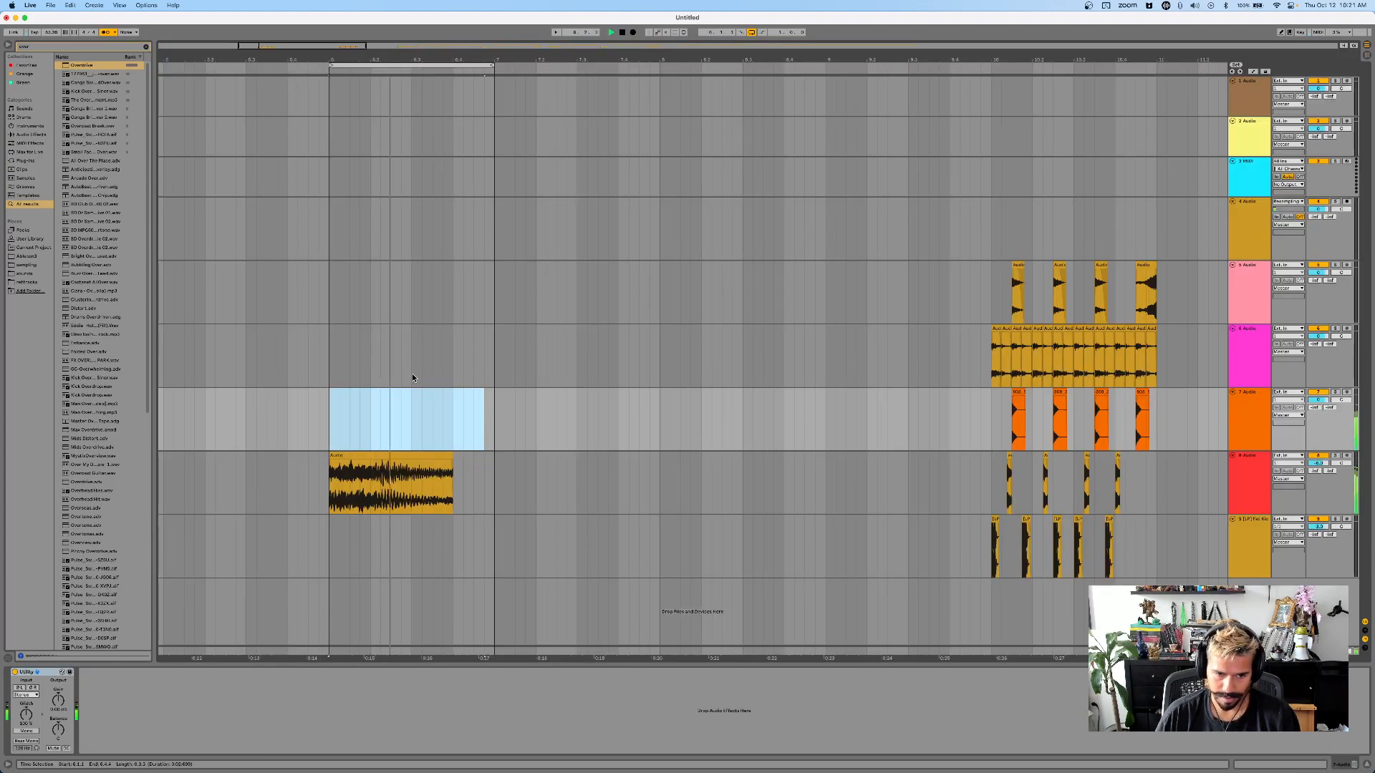
- Solo the 7 Audio track and audition its recorded snippets after bar 12
key(minus)
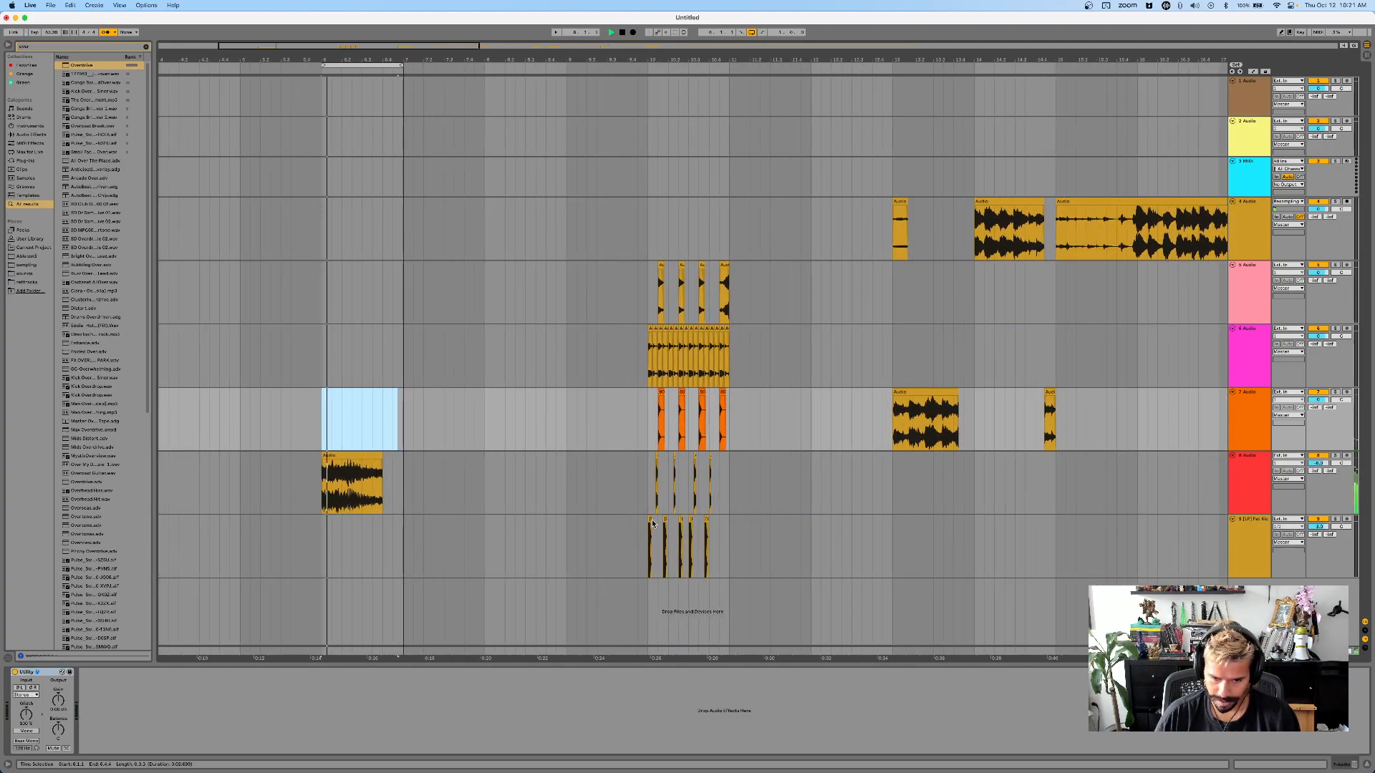
click(652, 523)
key(minus)
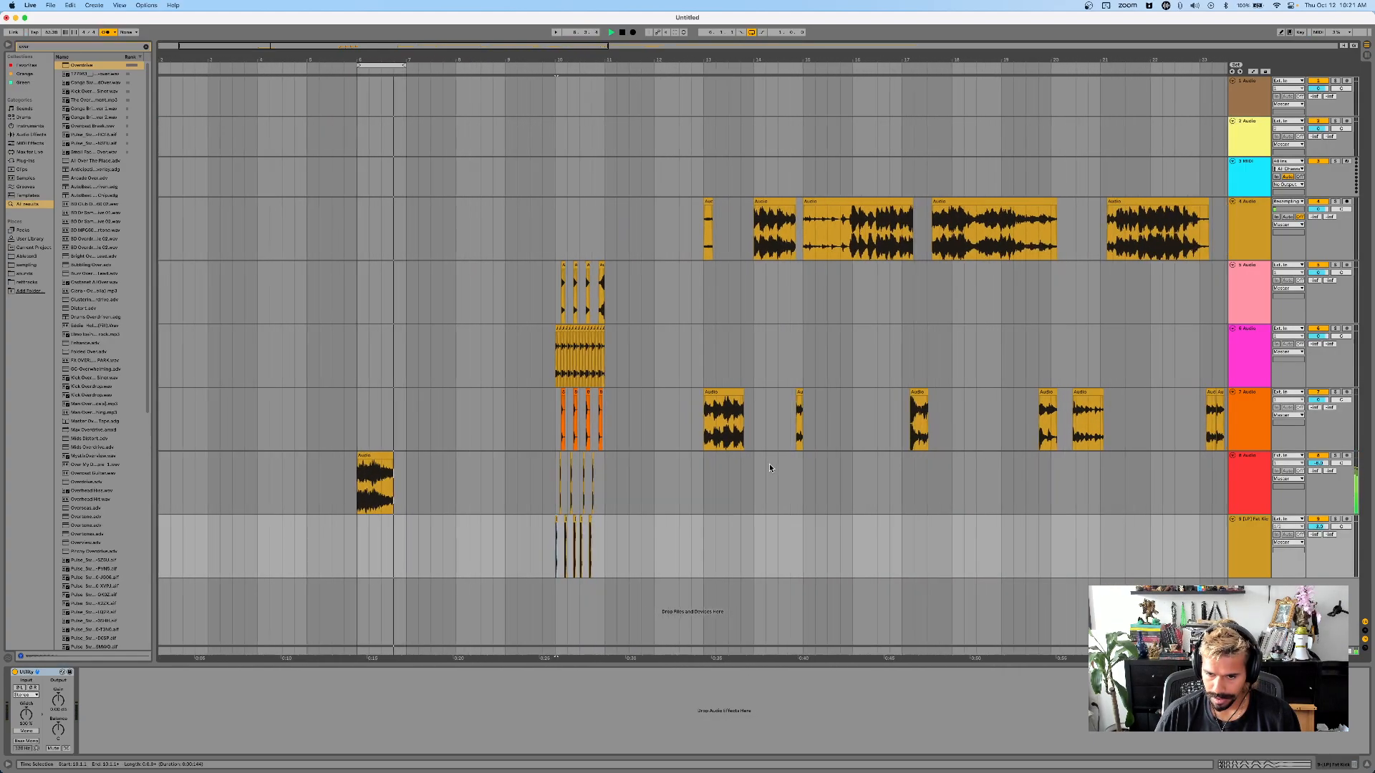
key(space)
scroll(770, 465, right, 1)
click(782, 418)
key(space)
key(s)
key(space)
- Copy the short 7 Audio clip that ends near bar 20 and paste it directly after the bar 6 clip on 8 Audio
scroll(982, 404, right, 3)
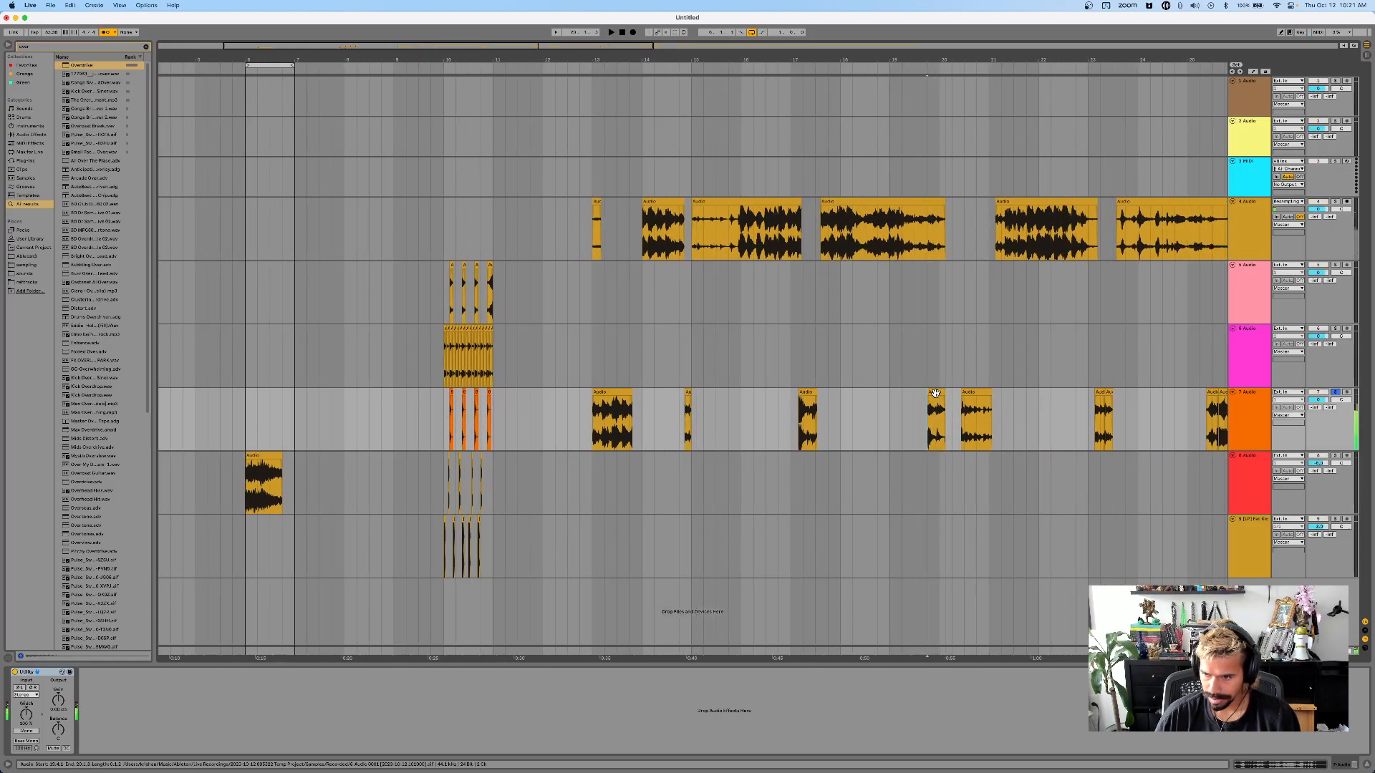
scroll(281, 472, up, 5)
scroll(292, 472, left, 1)
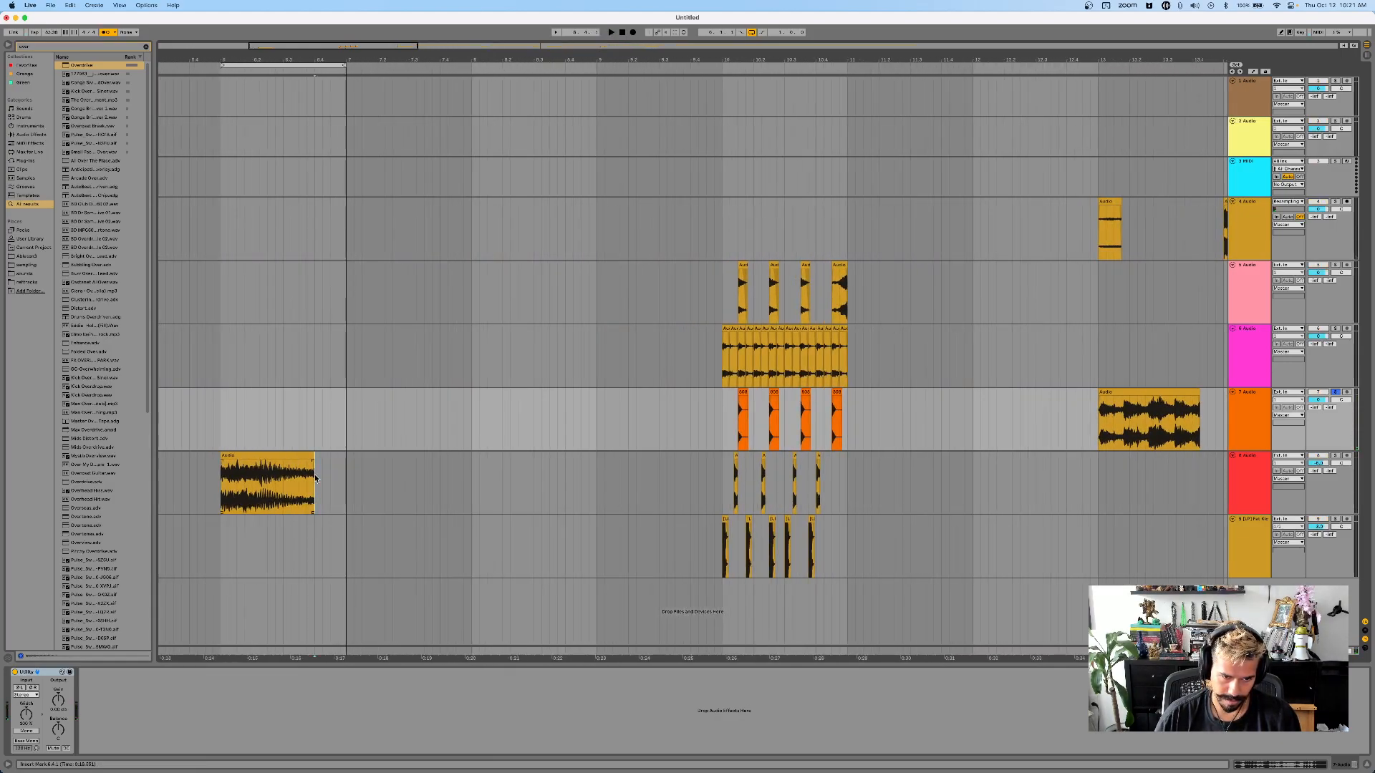
key(super+v)
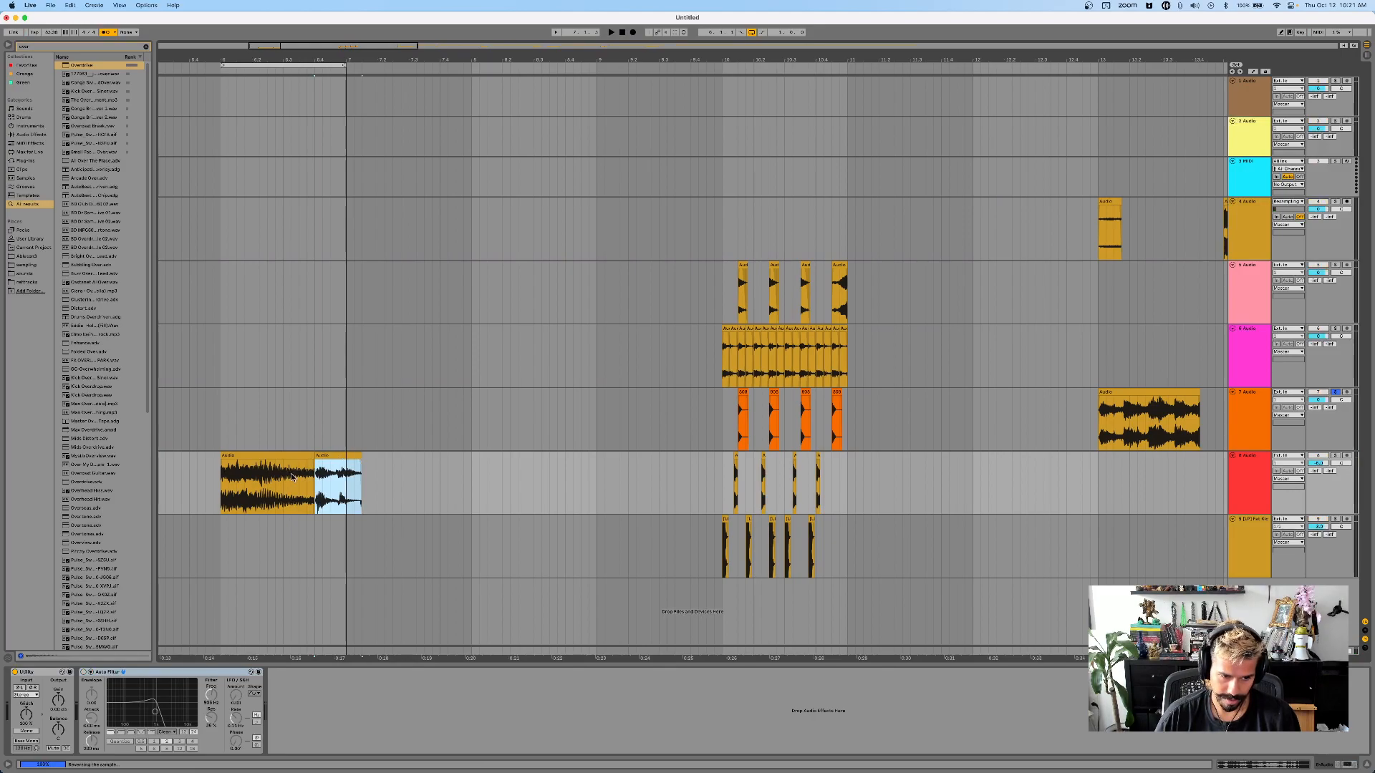
- Play the 8 Audio track soloed and delete the part of the pasted clip that extends past the start of bar 7
click(297, 474)
key(space)
scroll(315, 475, left, 3)
scroll(355, 478, up, 3)
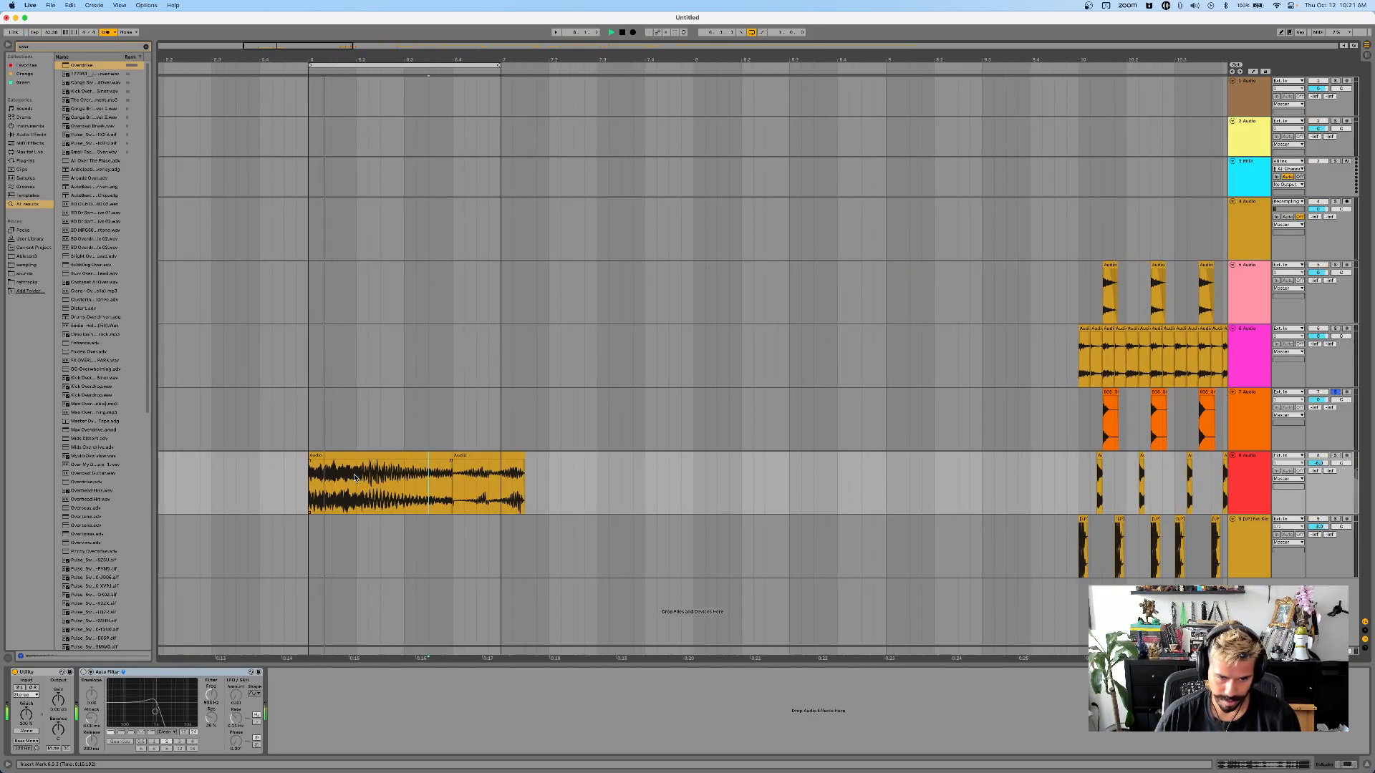
click(500, 479)
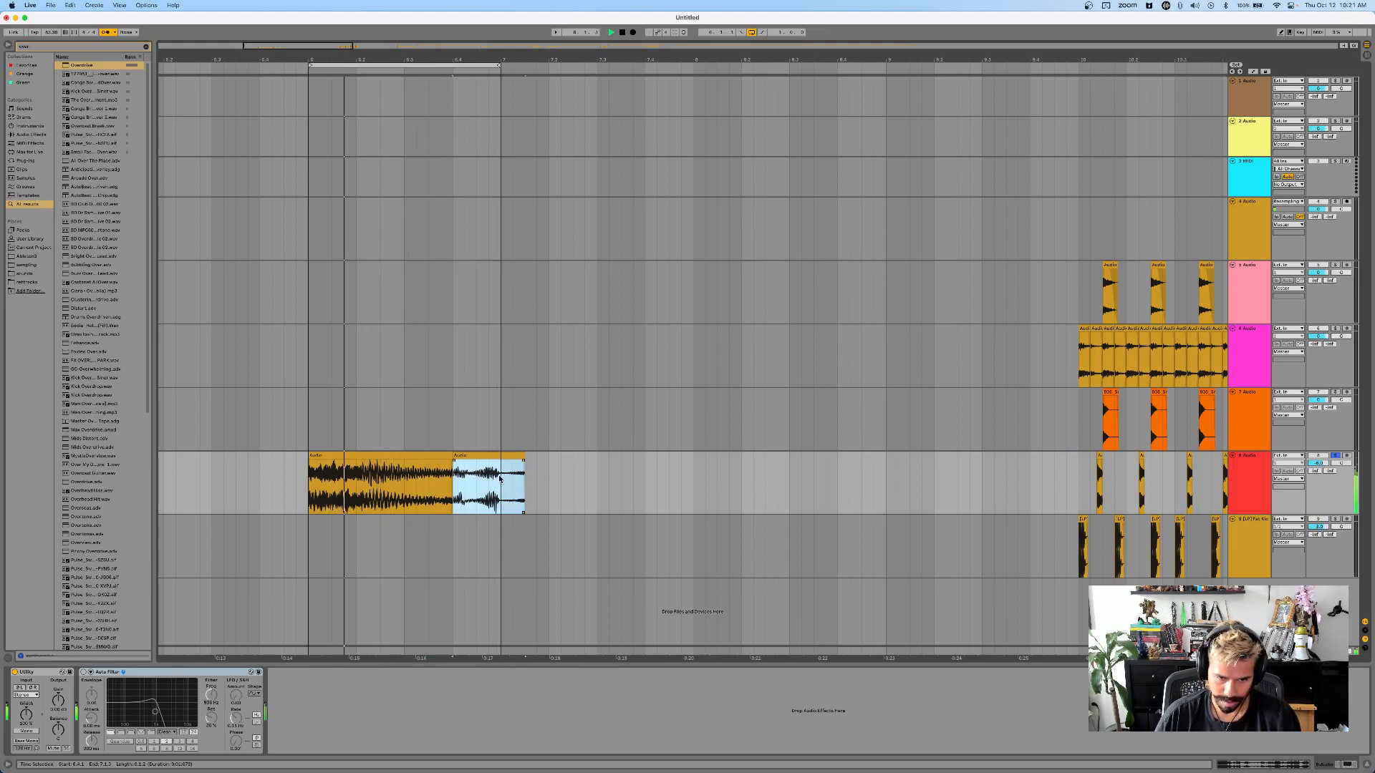
drag(500, 480, 595, 471)
key(BackSpace)
scroll(522, 449, down, 5)
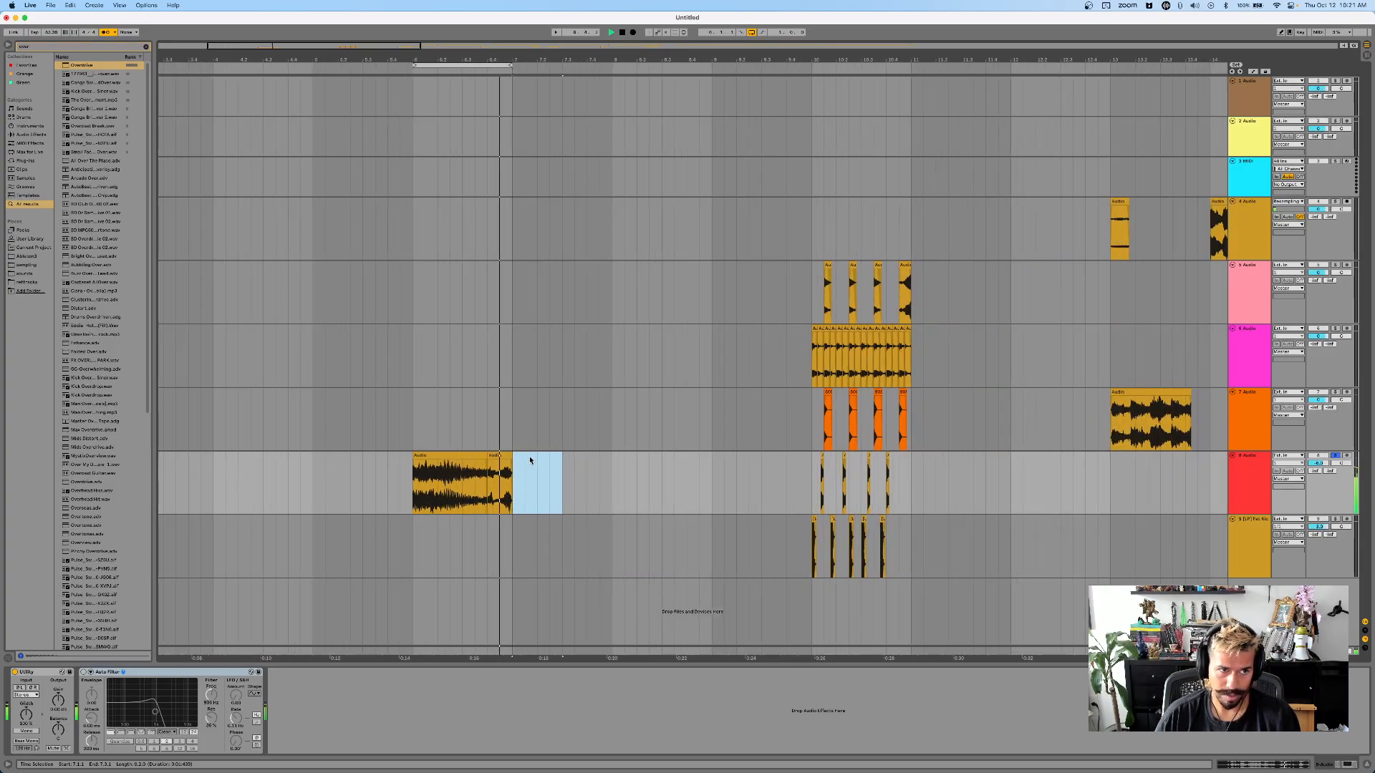
- Try the short kick clip from the bar 10 loop on every beat of bar 6 in the kick track and play the loop
click(807, 528)
click(413, 555)
key(super+v)
key(space)
scroll(431, 555, up, 5)
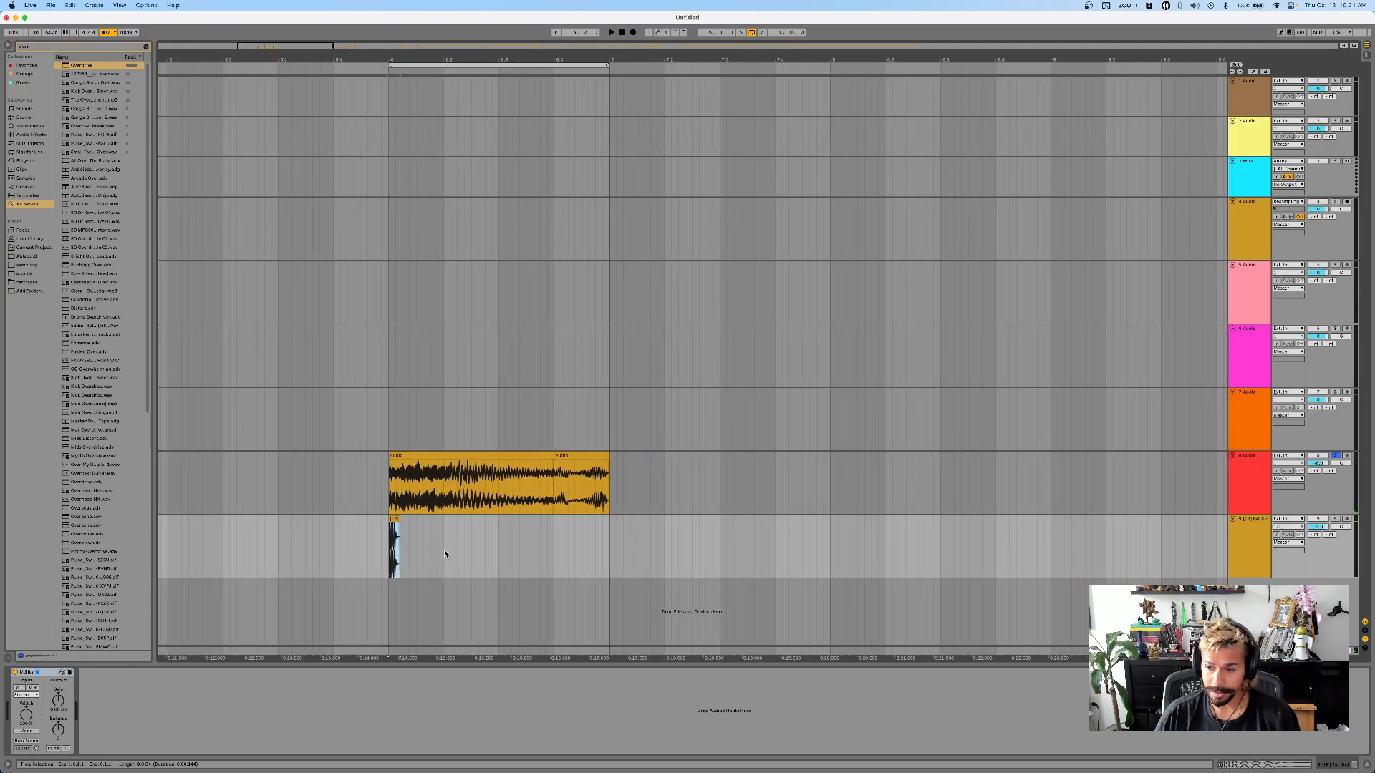
drag(439, 544, 392, 552)
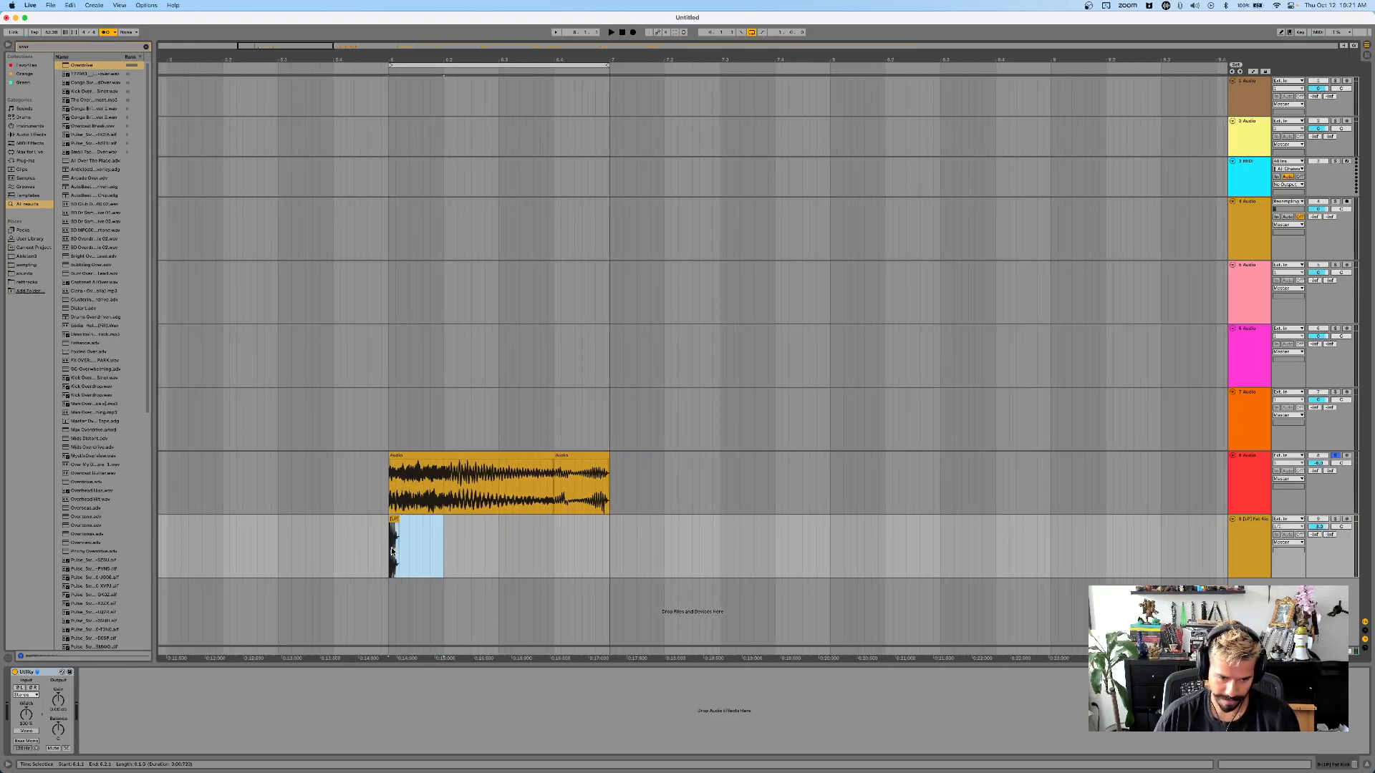
key(super+d)
key(super+d)
key(super+d)
click(381, 548)
key(space)
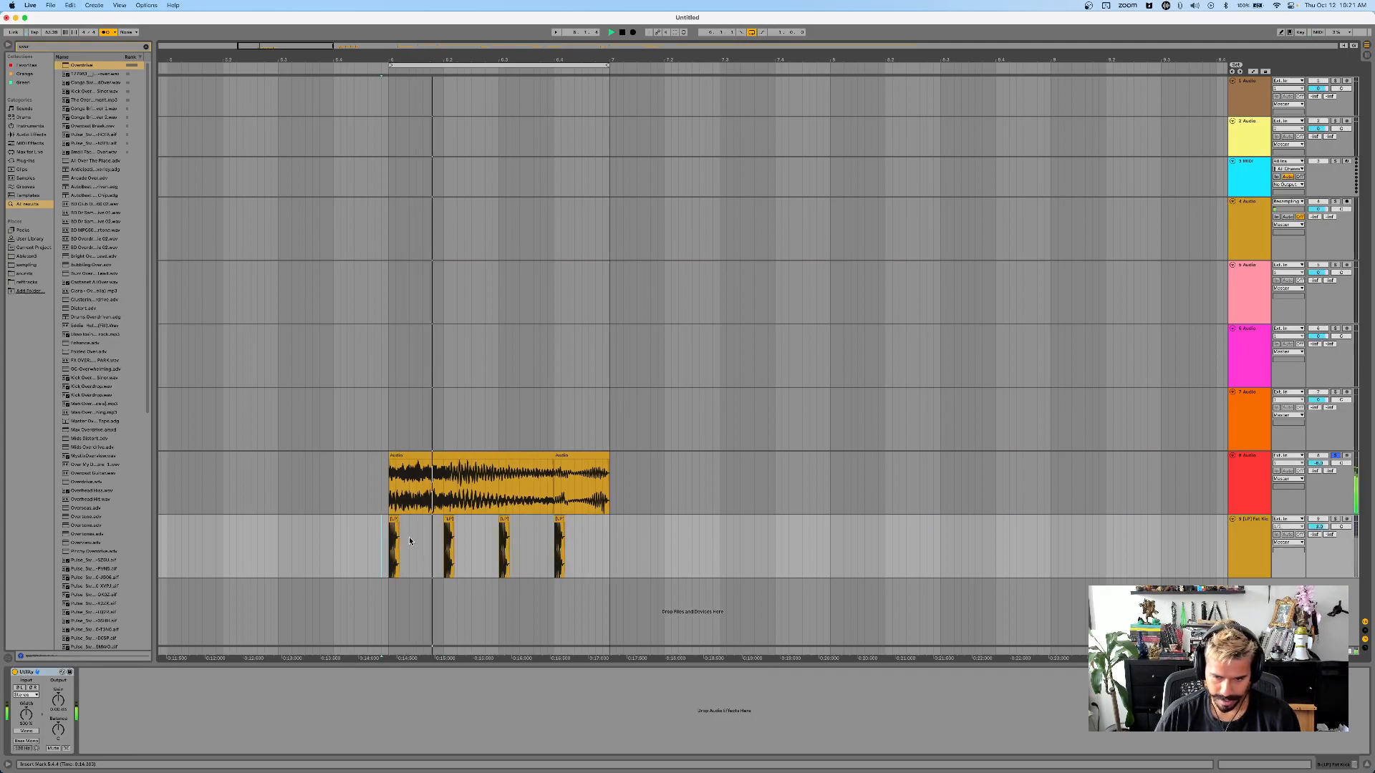
- Stop playback and delete the four short kick clips in bar 6
key(space)
drag(375, 544, 650, 544)
key(Delete)
key(plus)
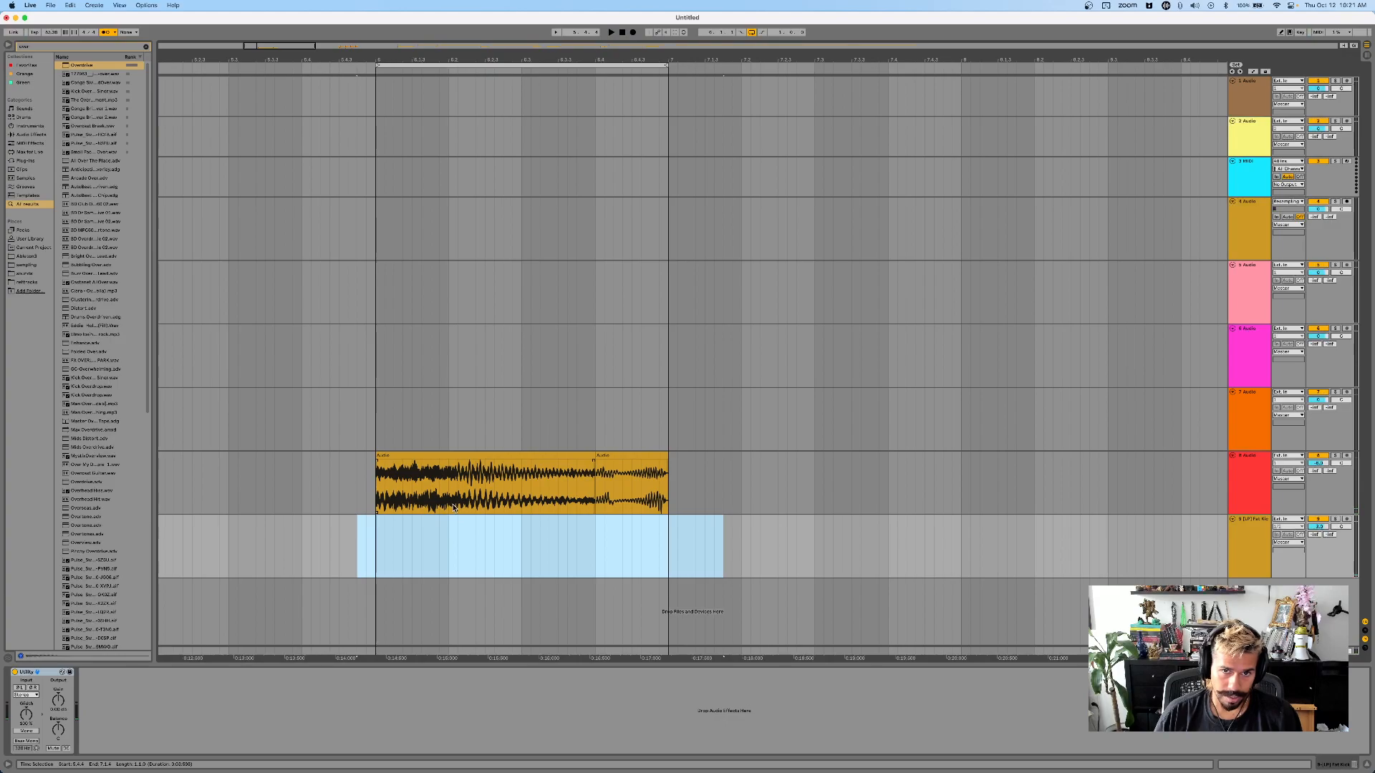
- Search the browser for kick samples and place a BO USA Drums kick at the start of bar 6 on the kick track
key(minus)
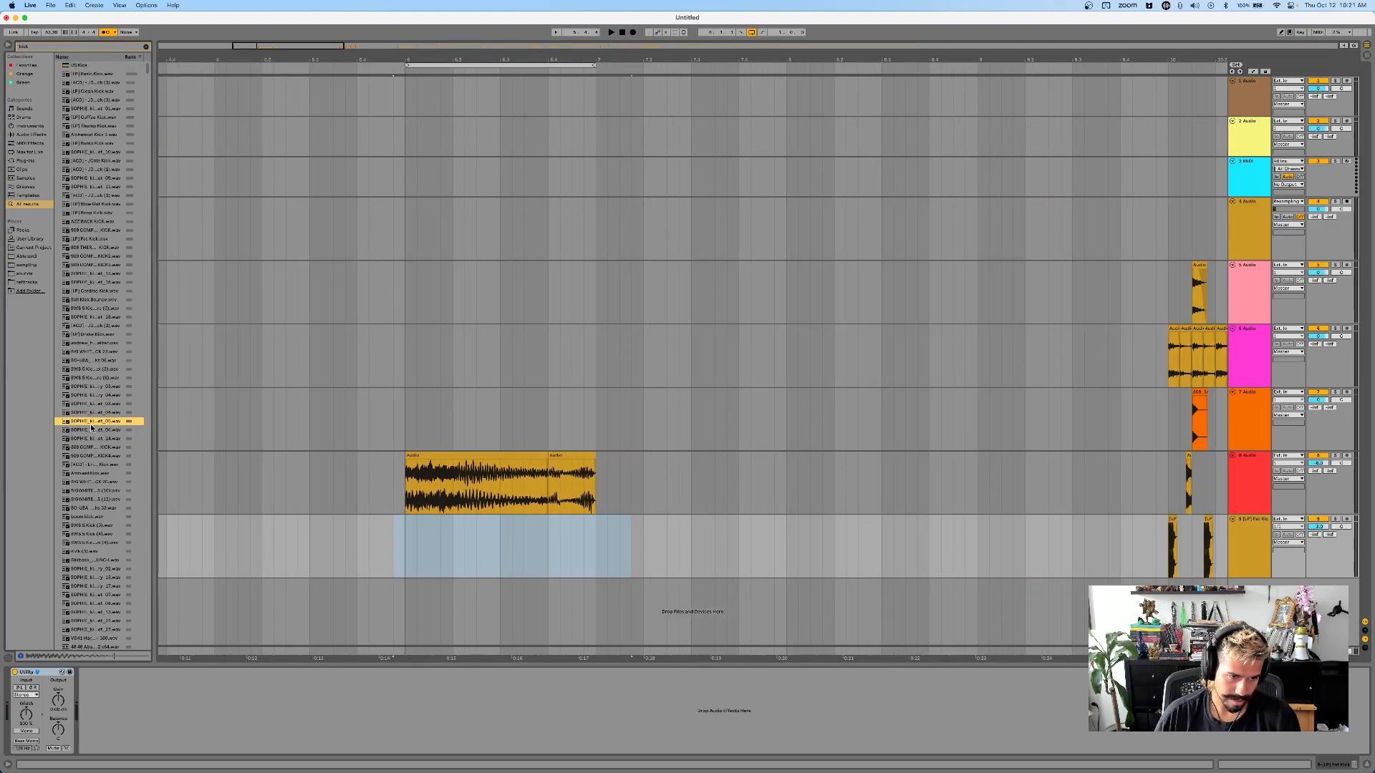
scroll(108, 598, down, 10)
click(110, 581)
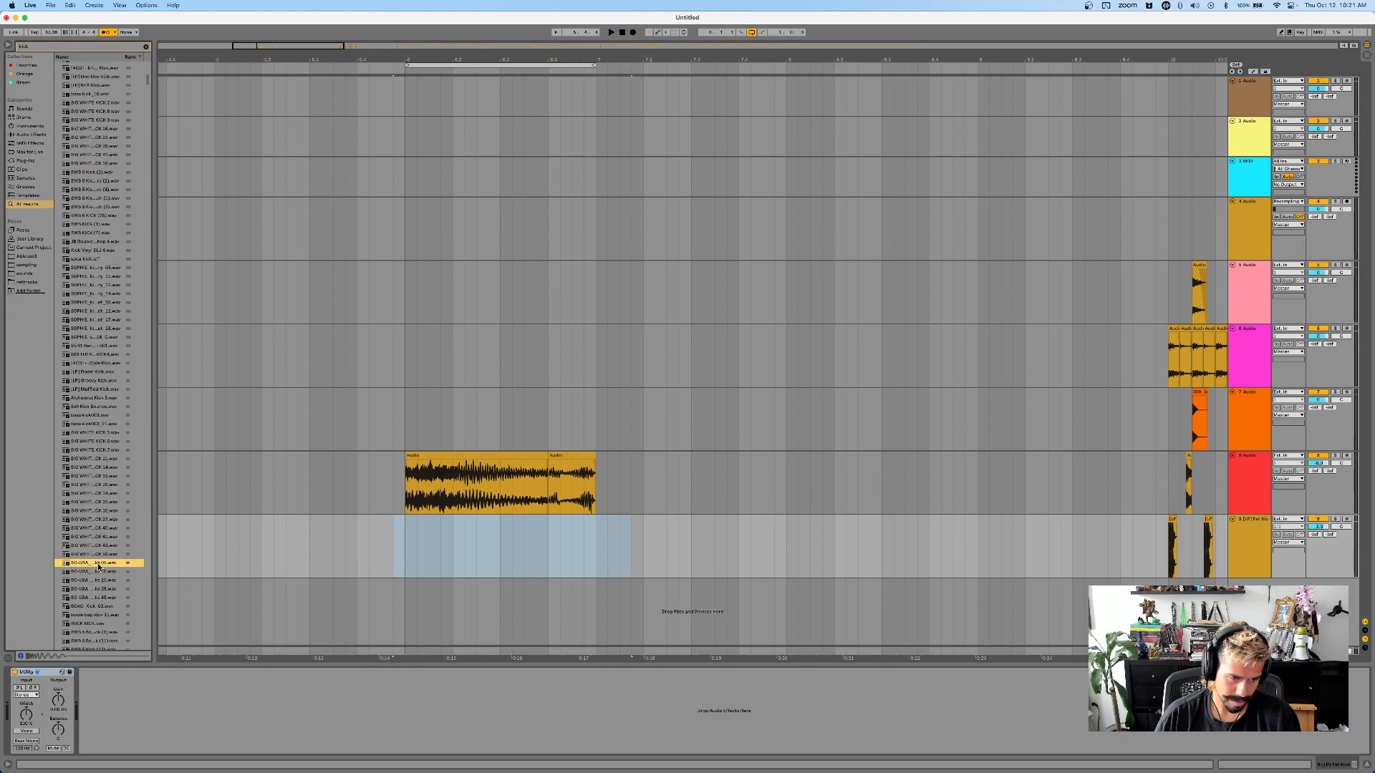
drag(91, 565, 442, 541)
click(403, 545)
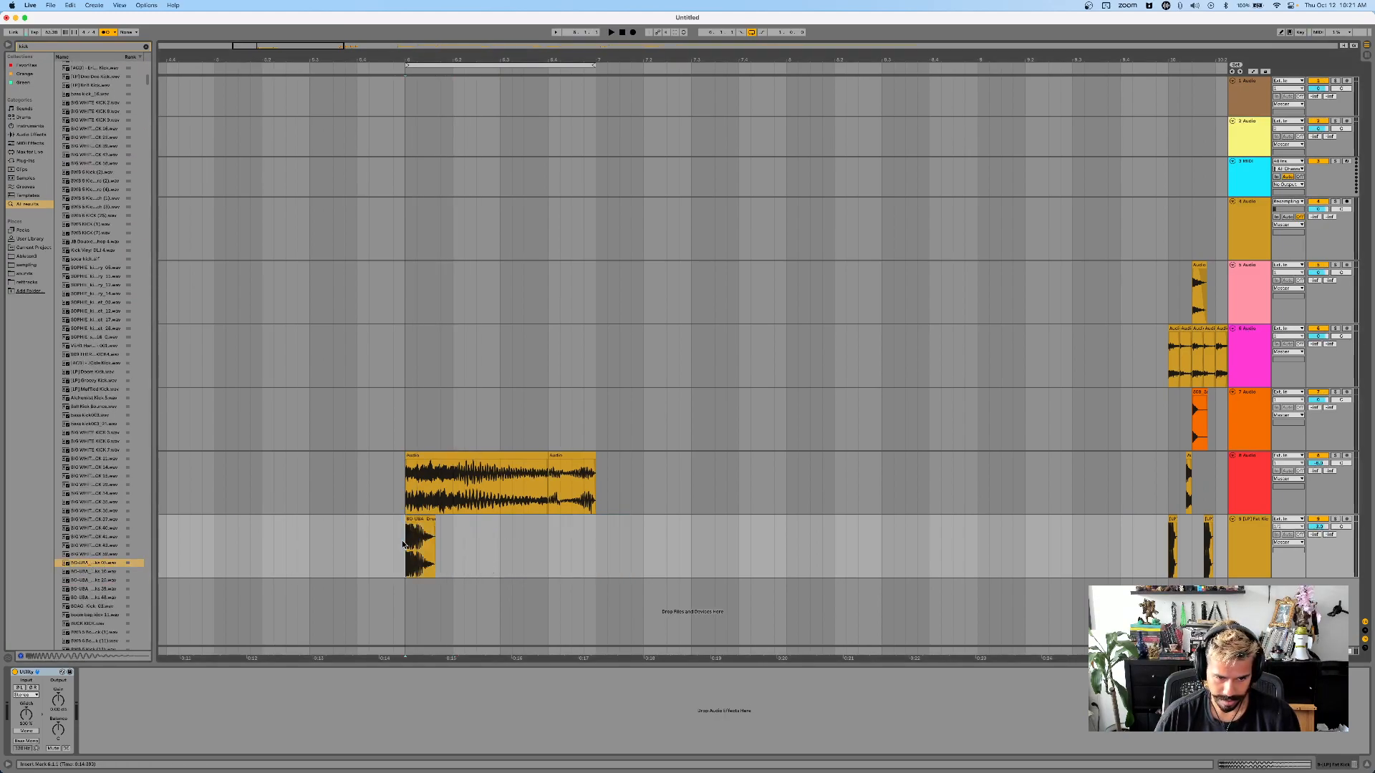
- Duplicate the new kick onto the remaining three beats of bar 6 and play the loop
key(super+d)
key(super+d)
key(super+d)
key(space)
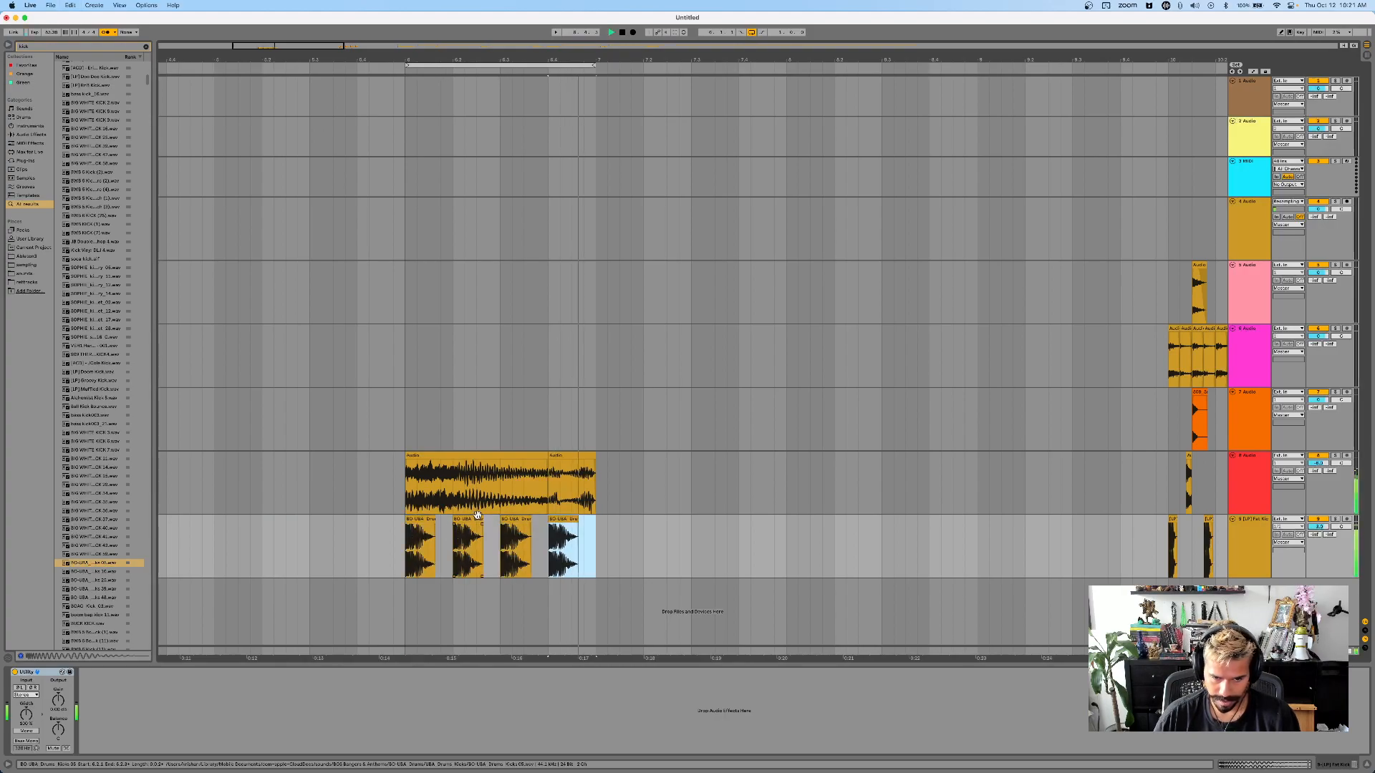
- Set the project tempo to 120 BPM
key(minus)
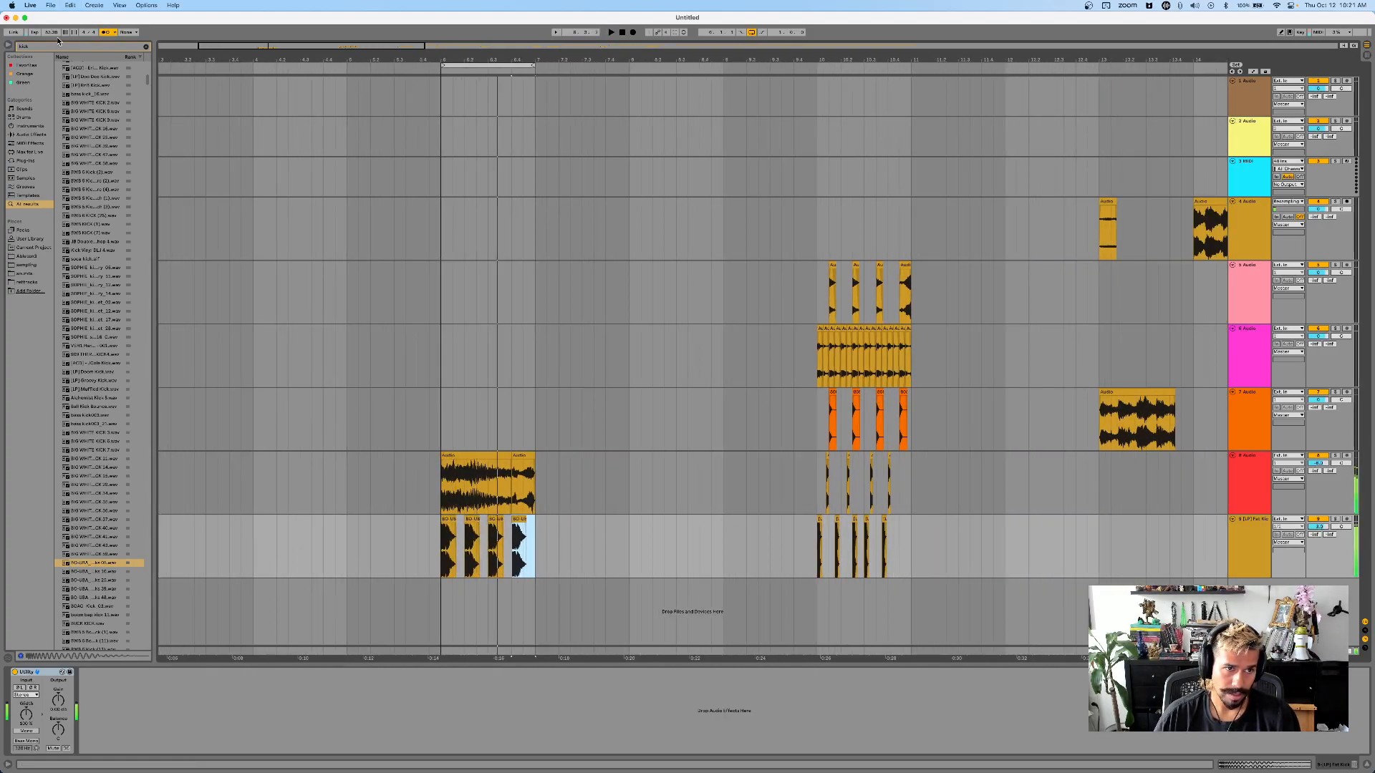
click(50, 34)
text(120)
key(Return)
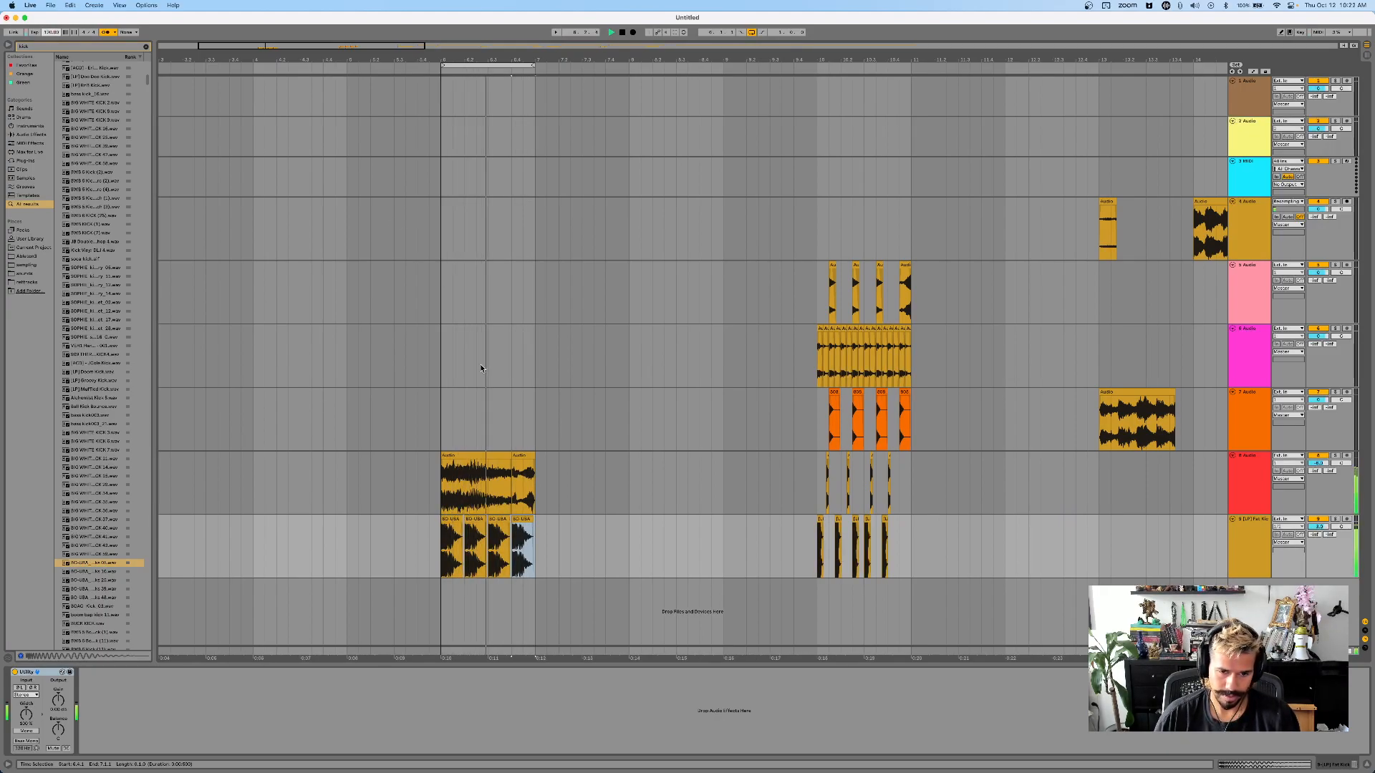
- Copy one short clip from the bar 10 loop on 6 Audio and paste it on the offbeat of beat 1 in bar 6
scroll(483, 366, up, 3)
scroll(492, 363, right, 3)
scroll(652, 398, down, 3)
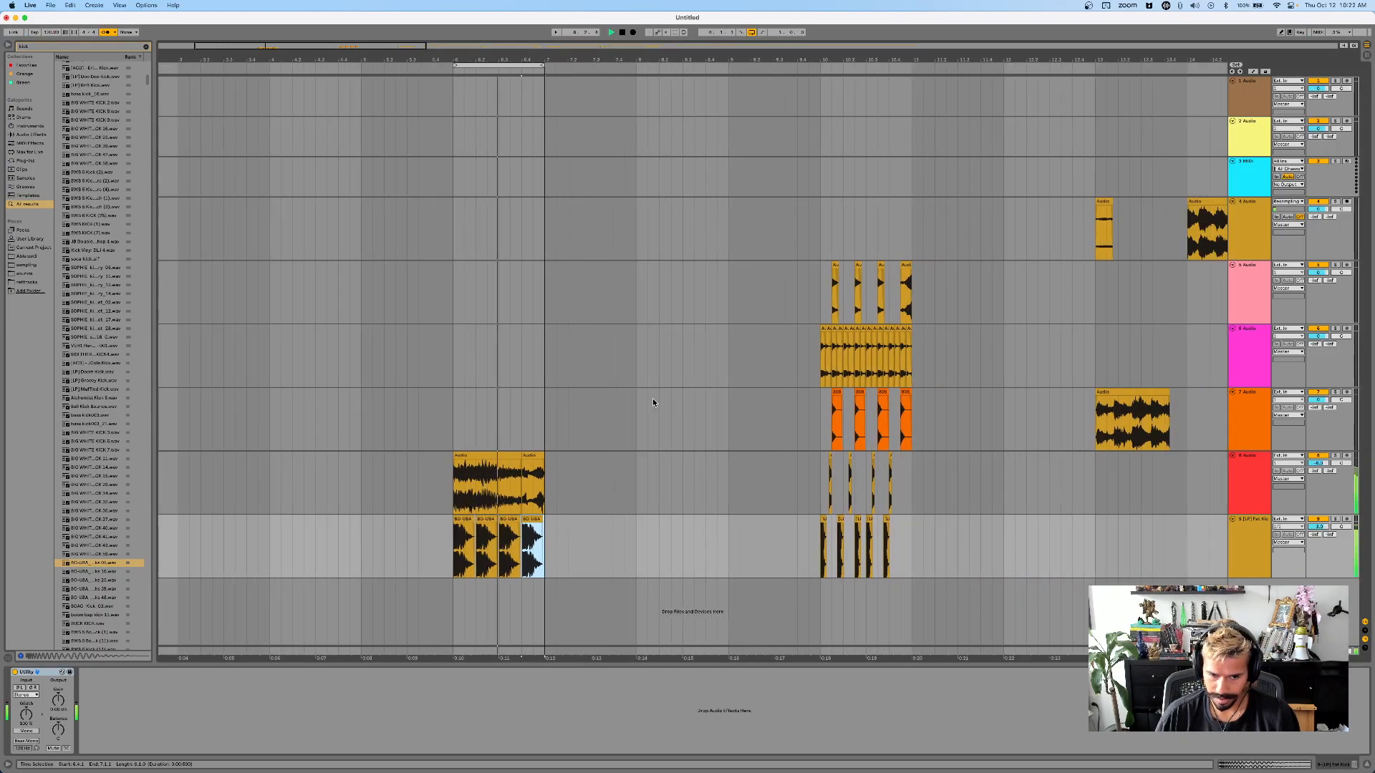
click(813, 329)
scroll(493, 402, up, 5)
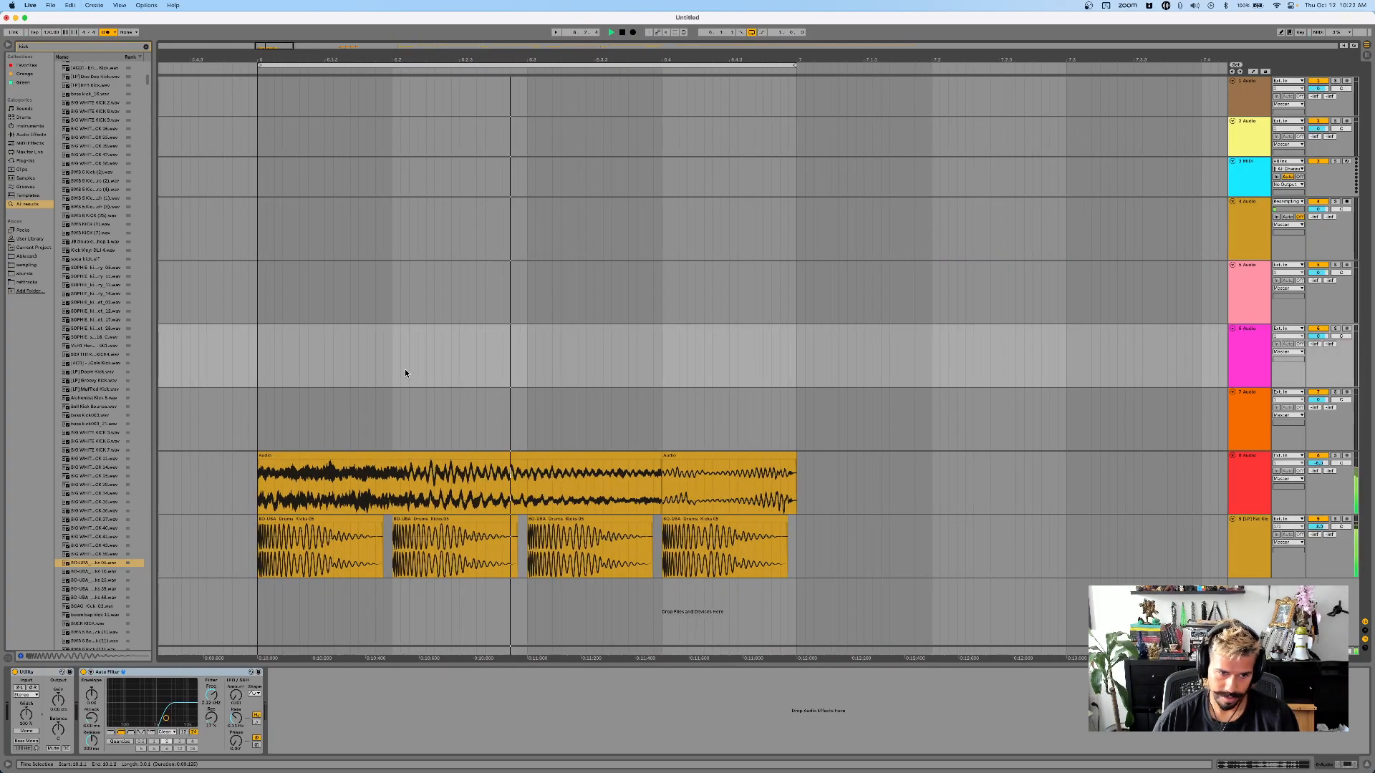
scroll(405, 371, down, 4)
click(360, 351)
key(super+v)
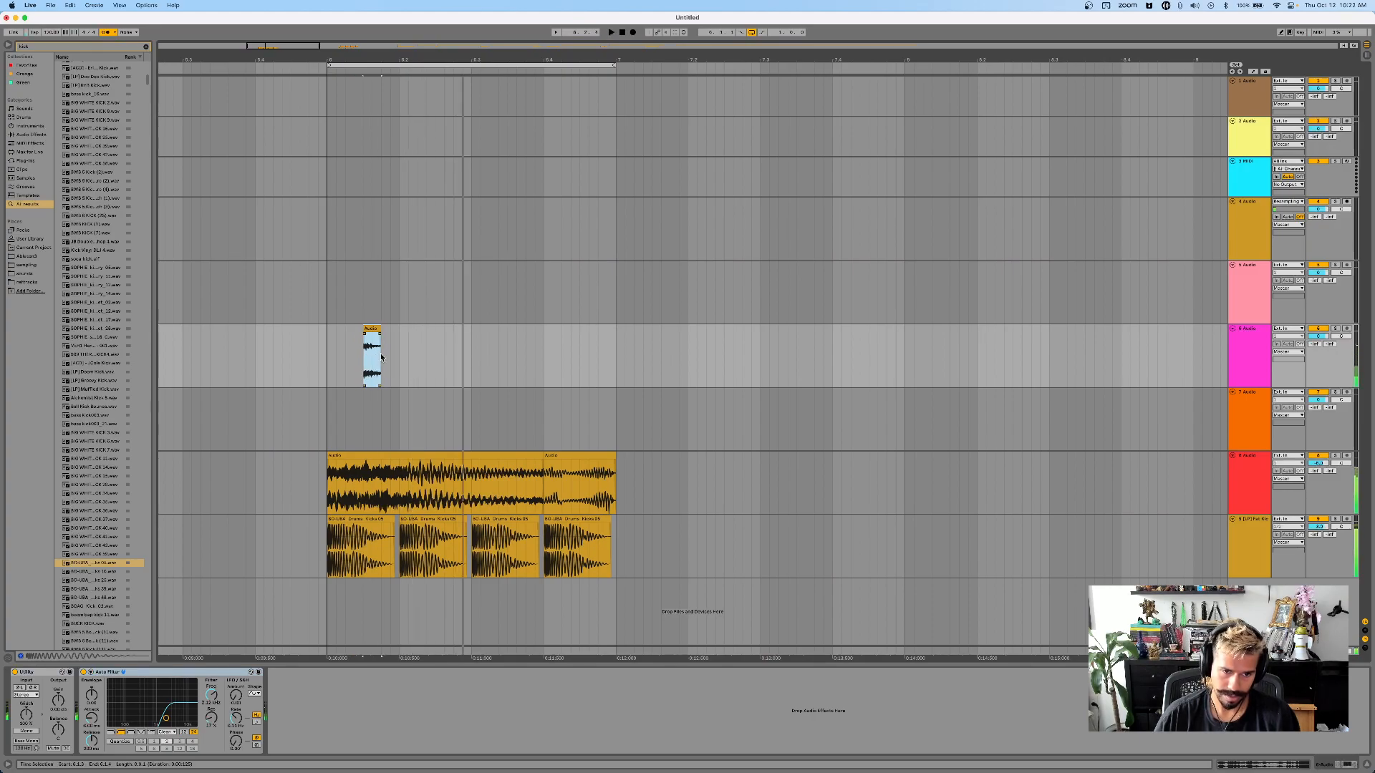
- Duplicate the offbeat clip on 6 Audio one beat at a time so every beat of bar 6 has one
key(space)
click(311, 361)
key(space)
key(space)
drag(399, 355, 327, 363)
key(super+d)
key(super+d)
key(super+d)
scroll(408, 341, down, 3)
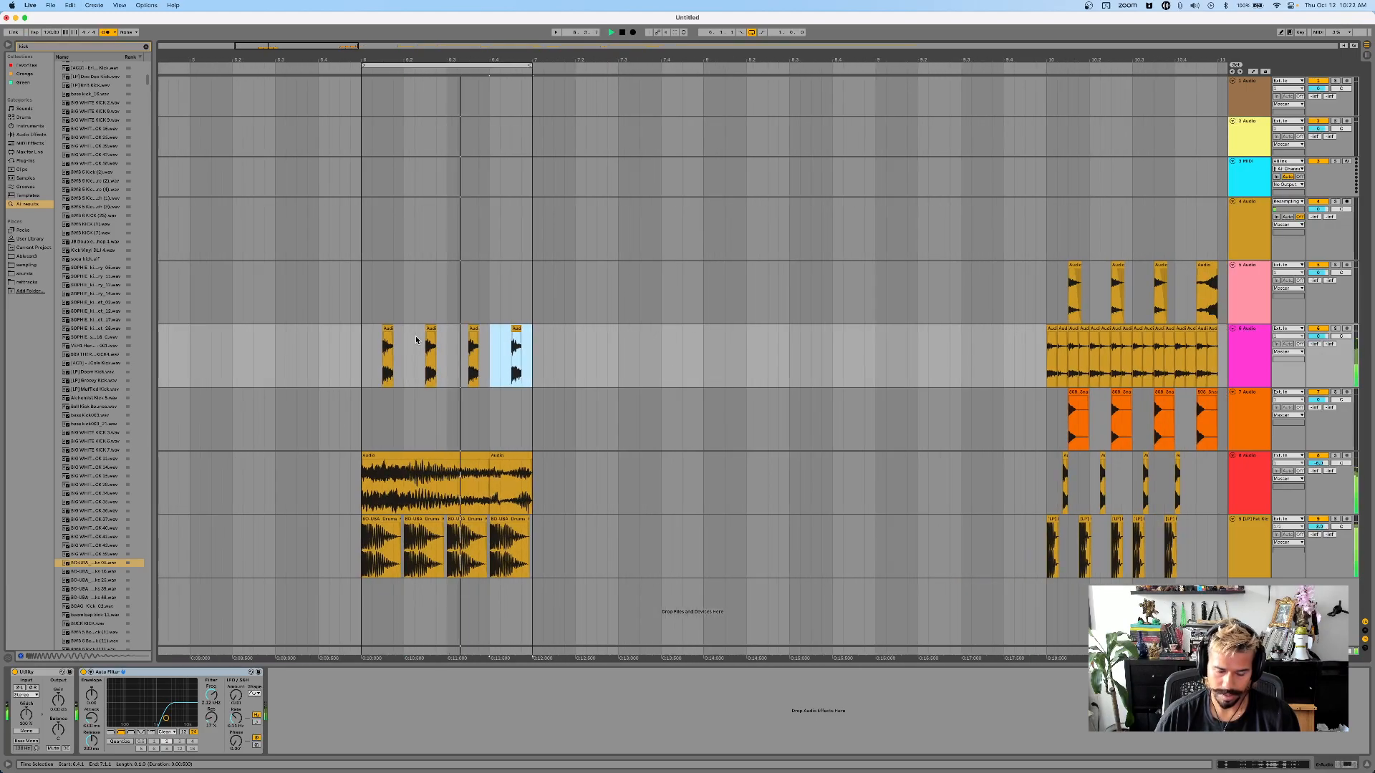
- Lower the Auto Filter cutoff on the 6 Audio track, add an Overdrive effect and adjust its filter band
scroll(401, 338, down, 2)
click(405, 338)
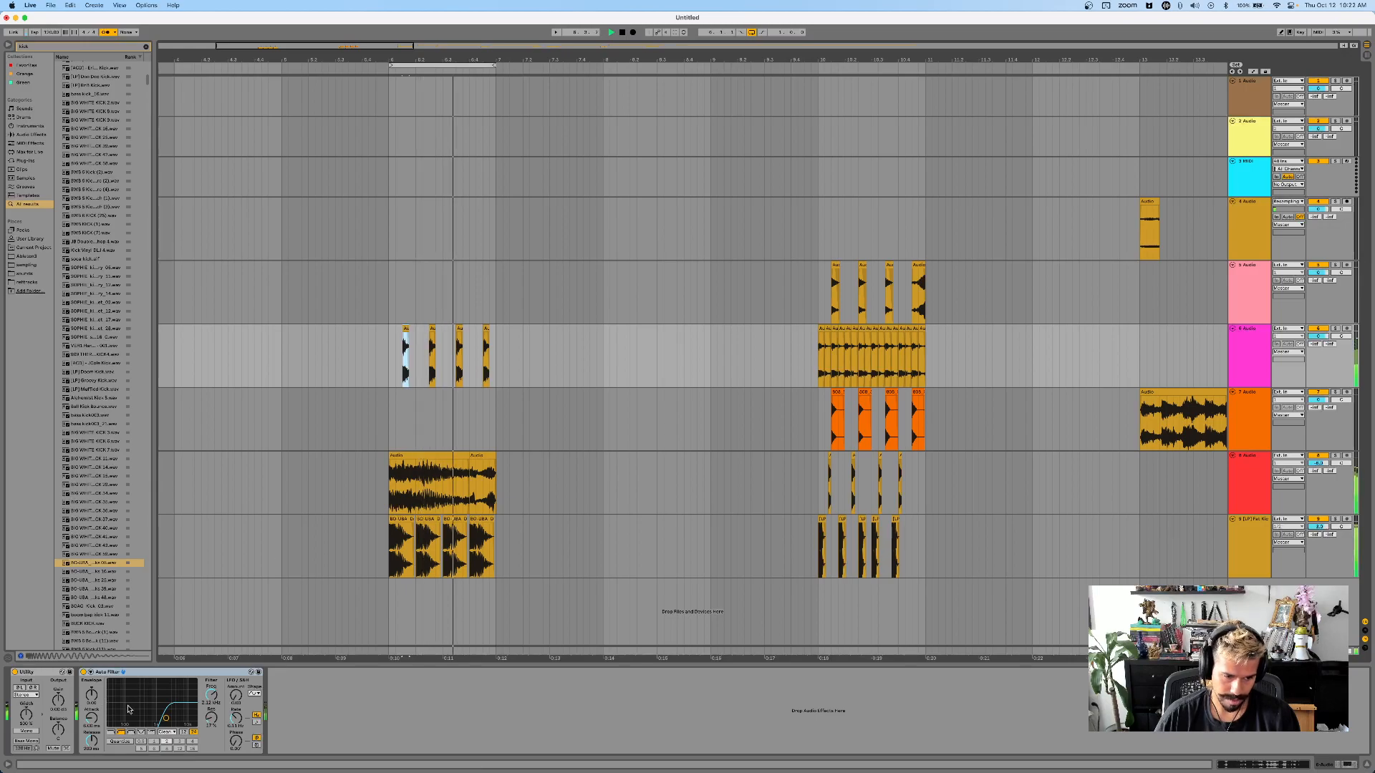
drag(167, 718, 160, 719)
key(super+f)
text(ove)
key(Down)
key(Return)
drag(294, 687, 301, 692)
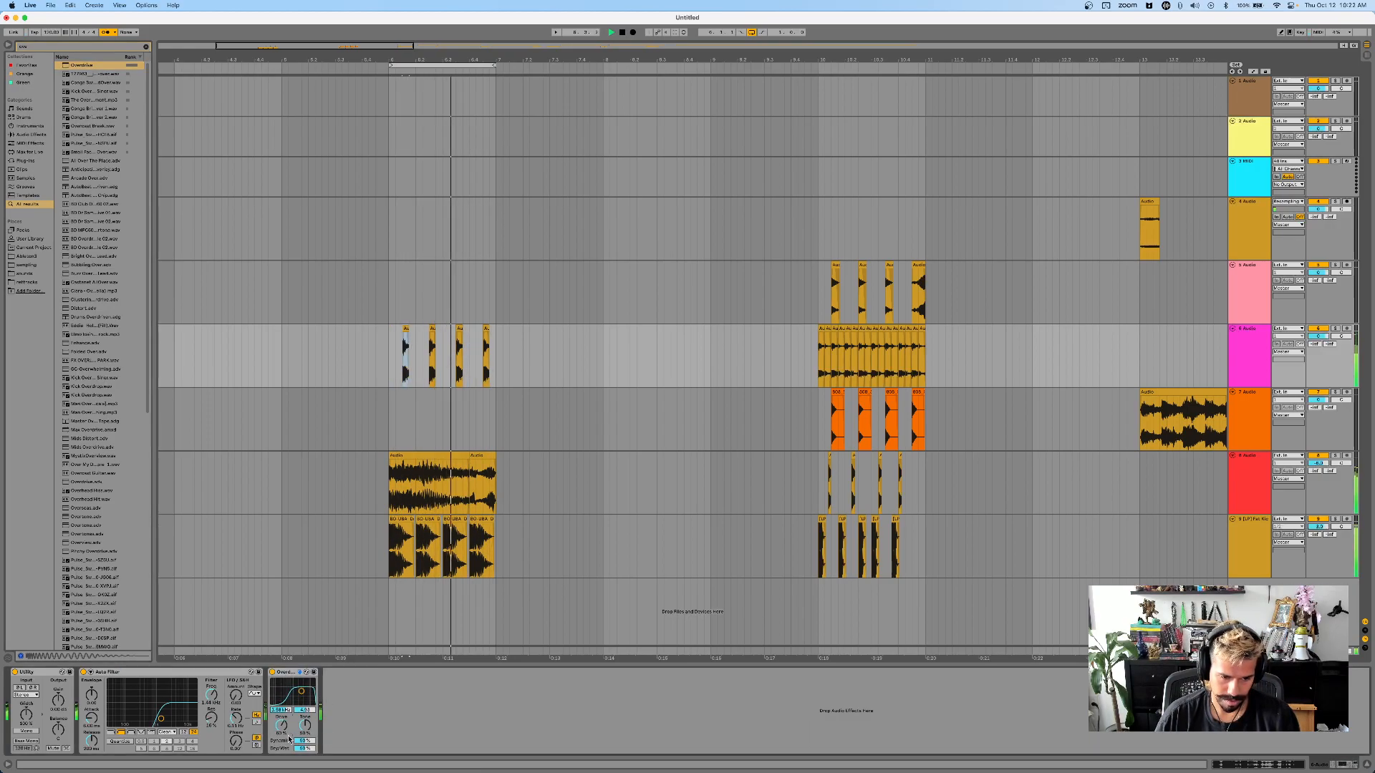
- Copy a short clip from the bar 10 loop on 8 Audio and paste it into bar 6 on 7 Audio
scroll(367, 407, up, 3)
click(437, 394)
scroll(441, 393, down, 5)
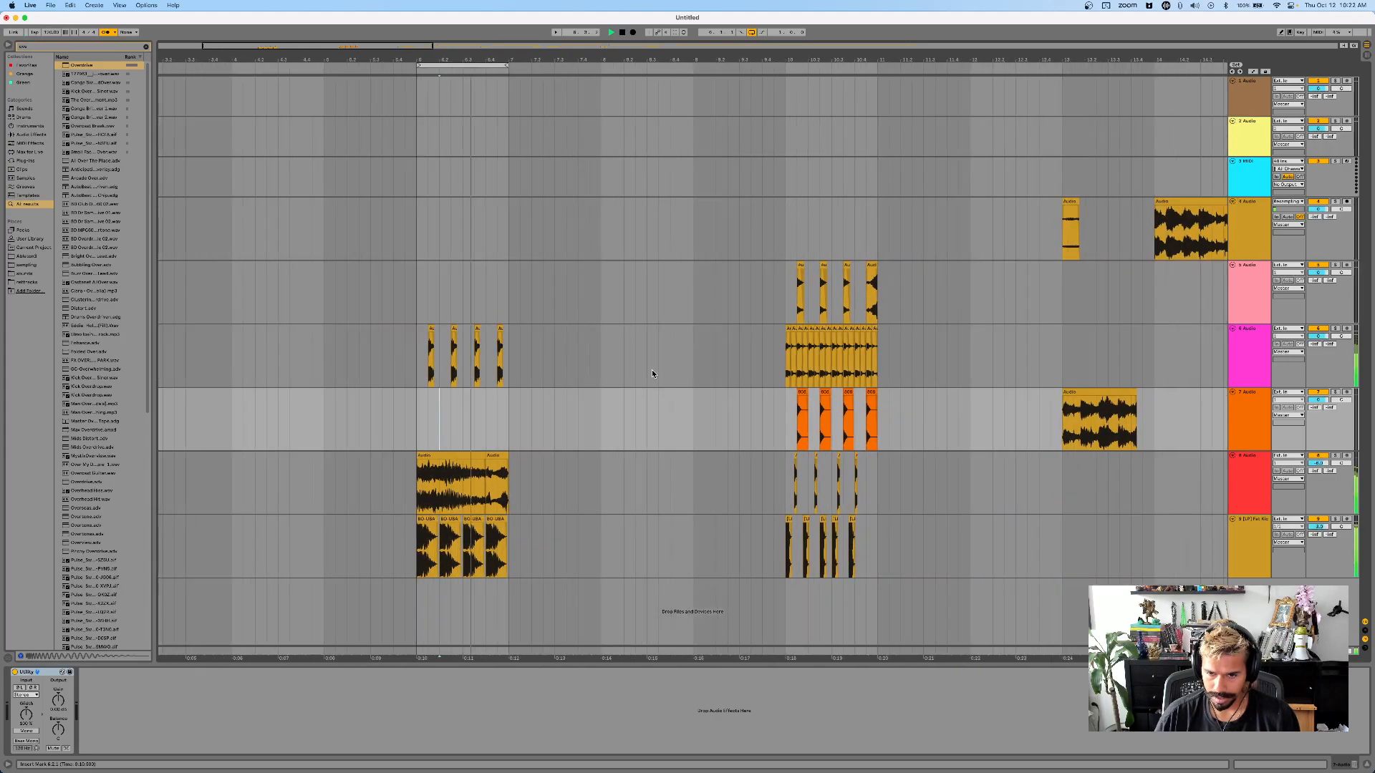
scroll(741, 378, right, 5)
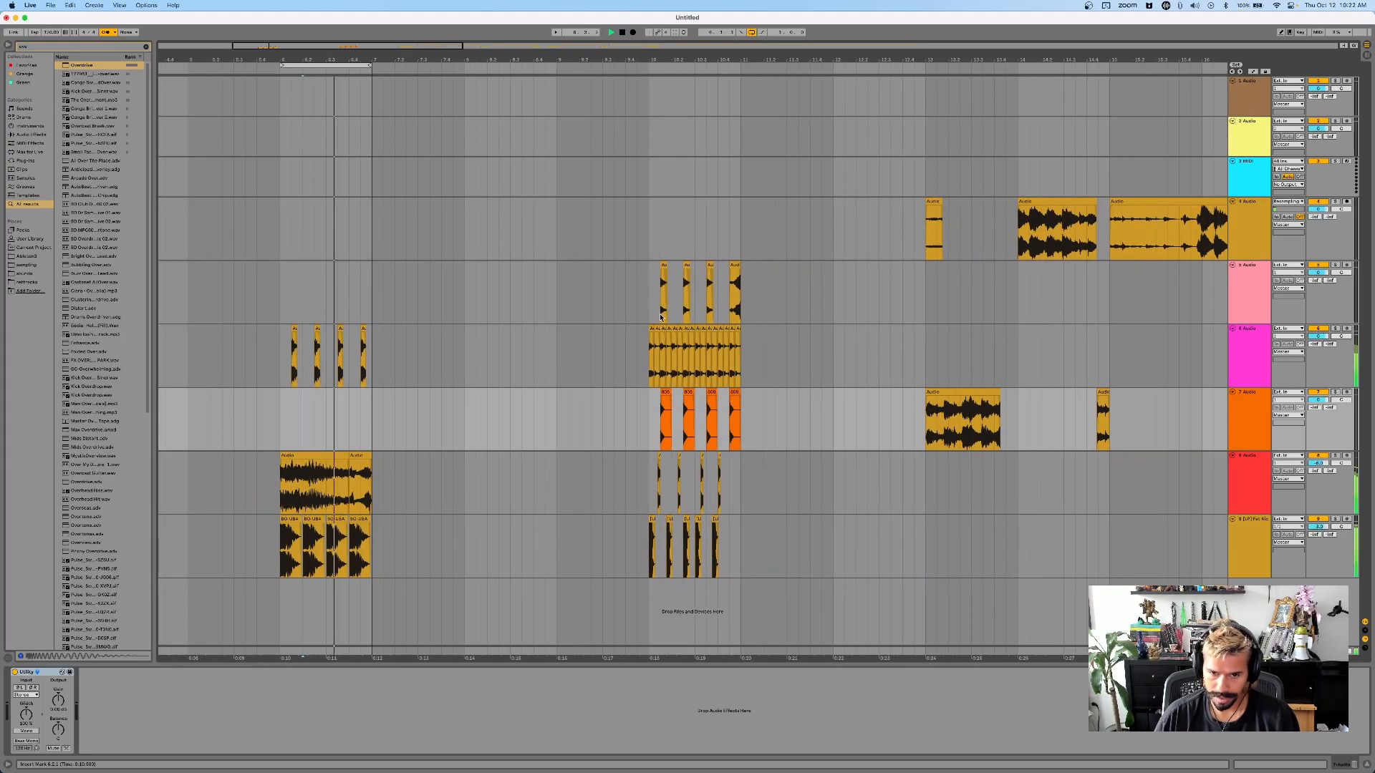
click(106, 32)
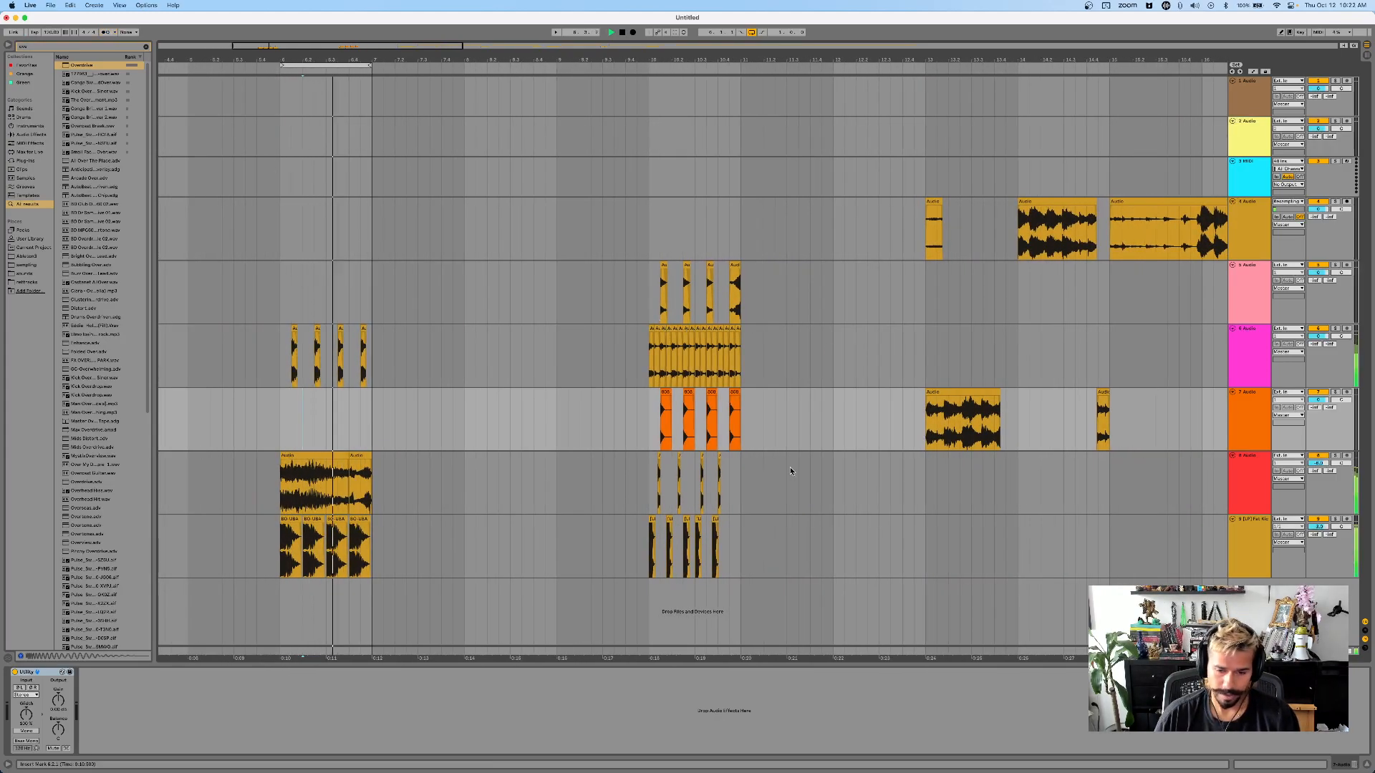
click(658, 456)
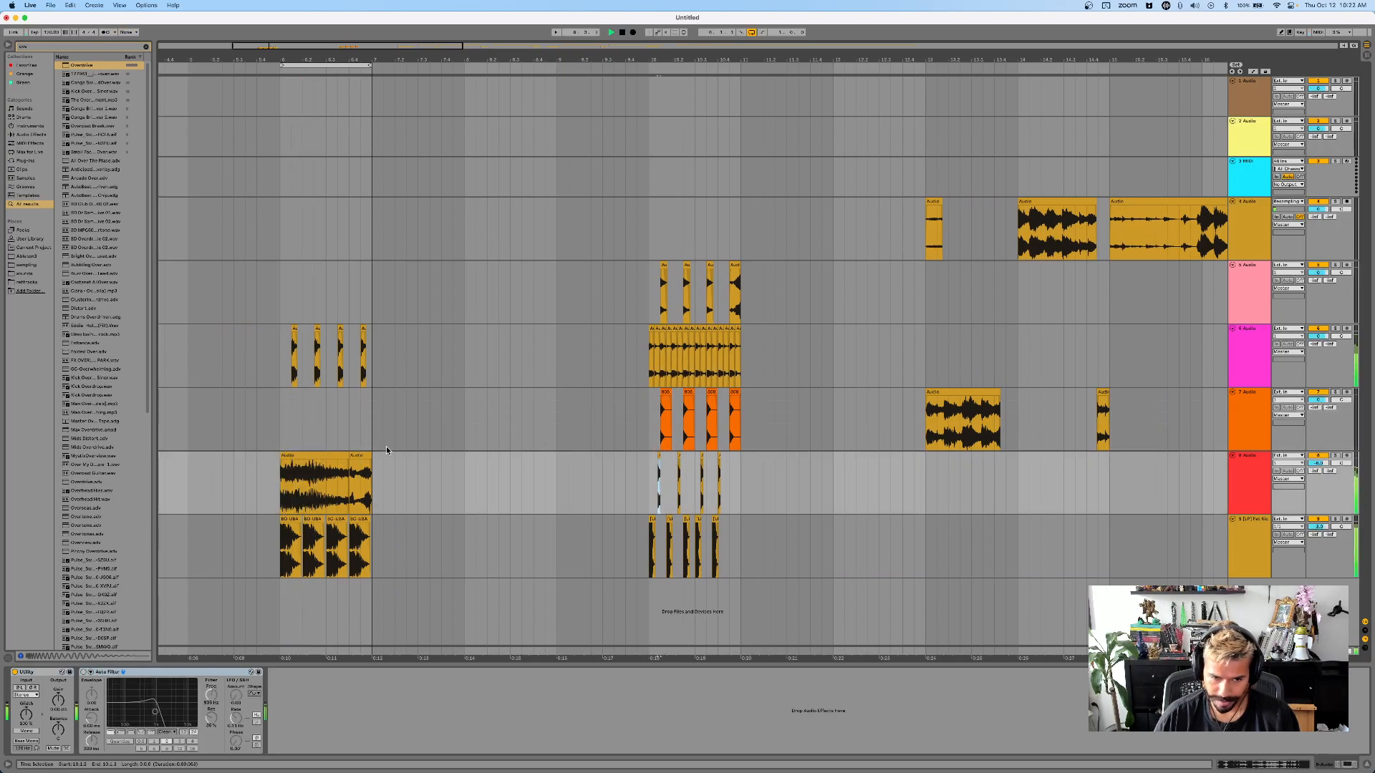
scroll(362, 443, up, 5)
scroll(357, 437, left, 6)
click(316, 424)
key(super+v)
- Place the pasted 7 Audio clip at the start of bar 6 and lengthen it to one beat
click(270, 420)
drag(324, 393, 370, 411)
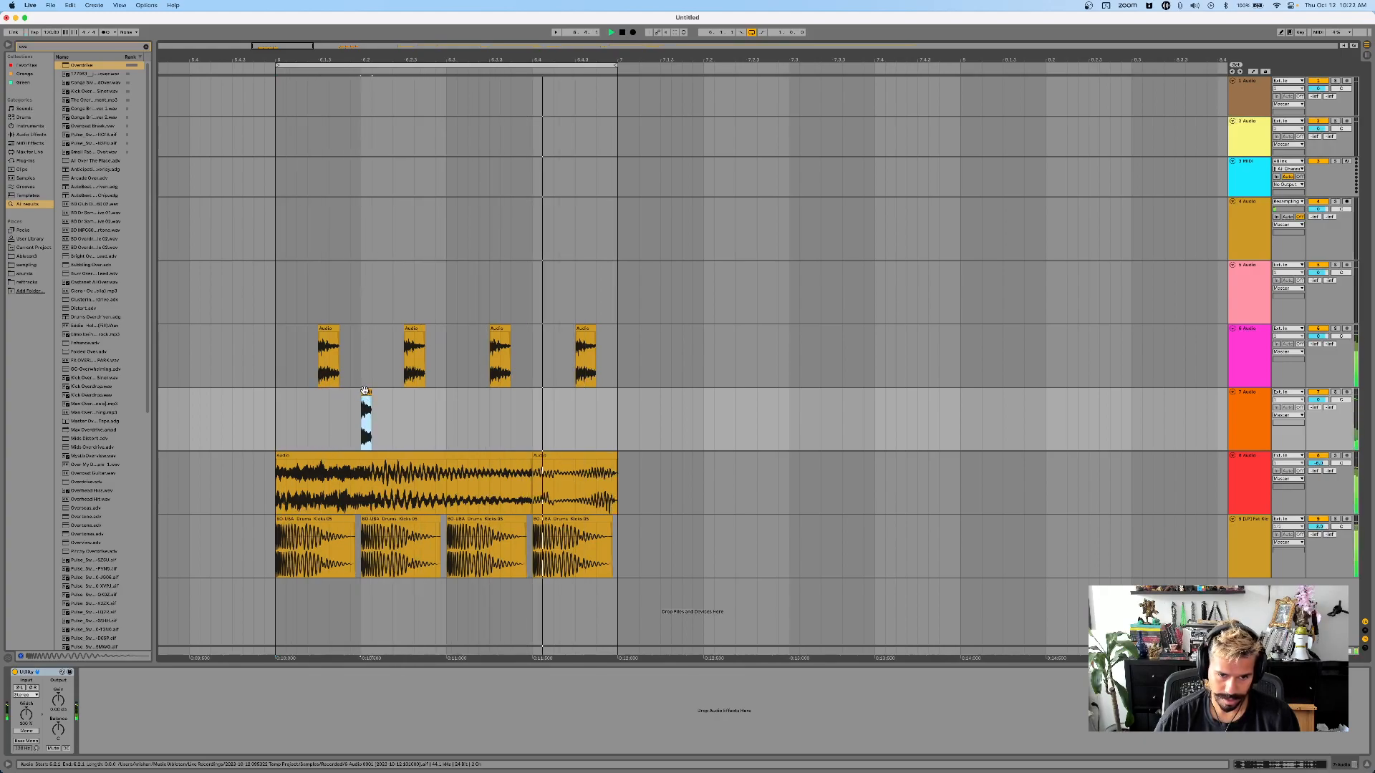
key(g)
key(Escape)
mouse_move(365, 392)
mouse_down()
mouse_move(280, 408)
mouse_move(366, 395)
mouse_up()
key(super+z)
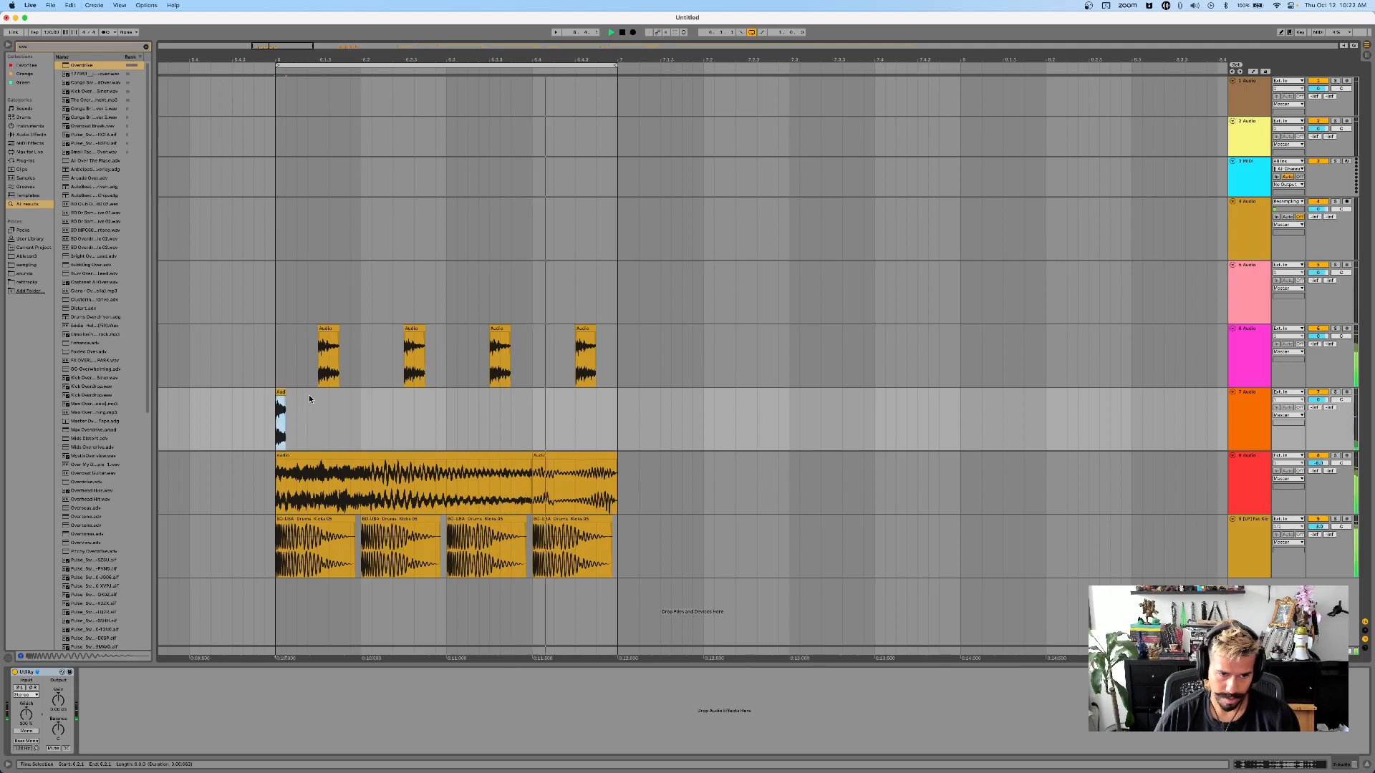
double_click(282, 393)
key(super+z)
key(space)
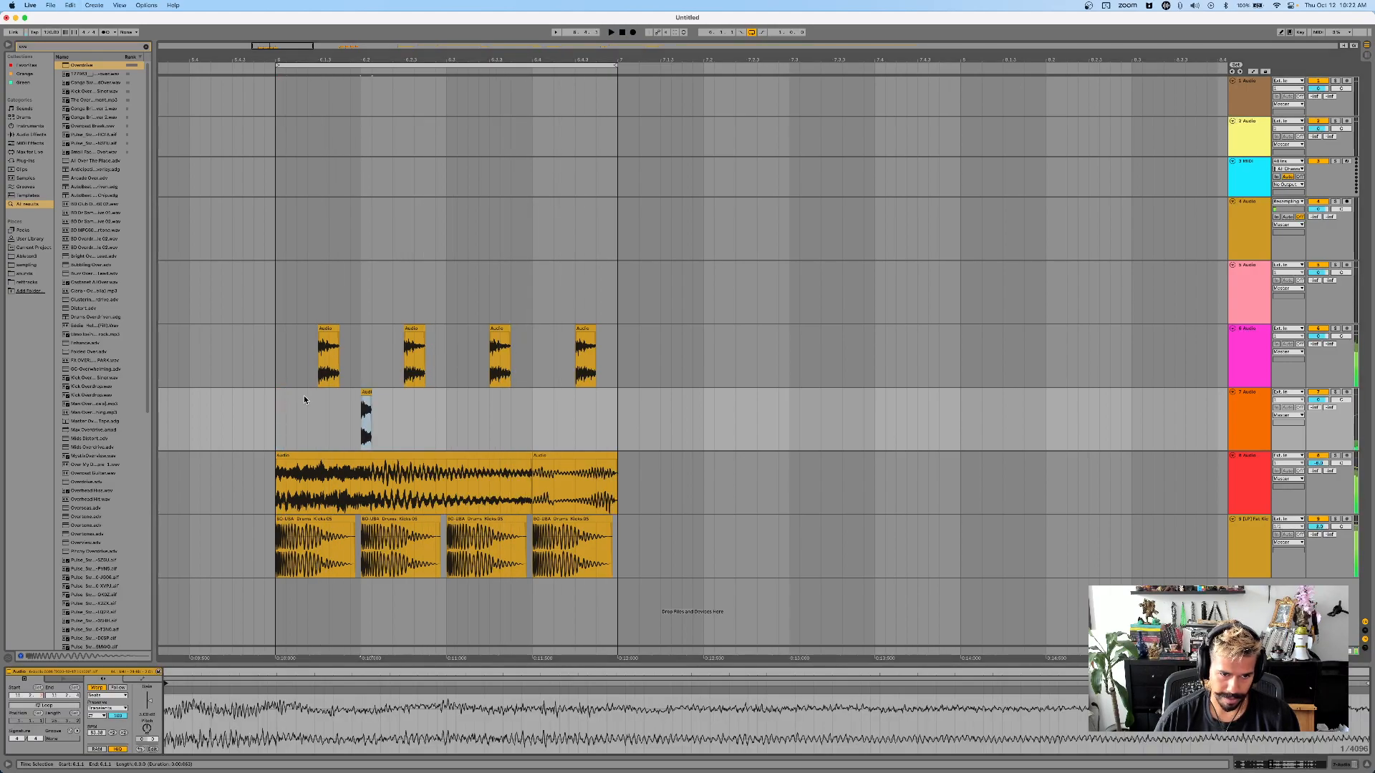
mouse_move(364, 392)
mouse_down()
mouse_move(291, 406)
mouse_move(362, 392)
mouse_up()
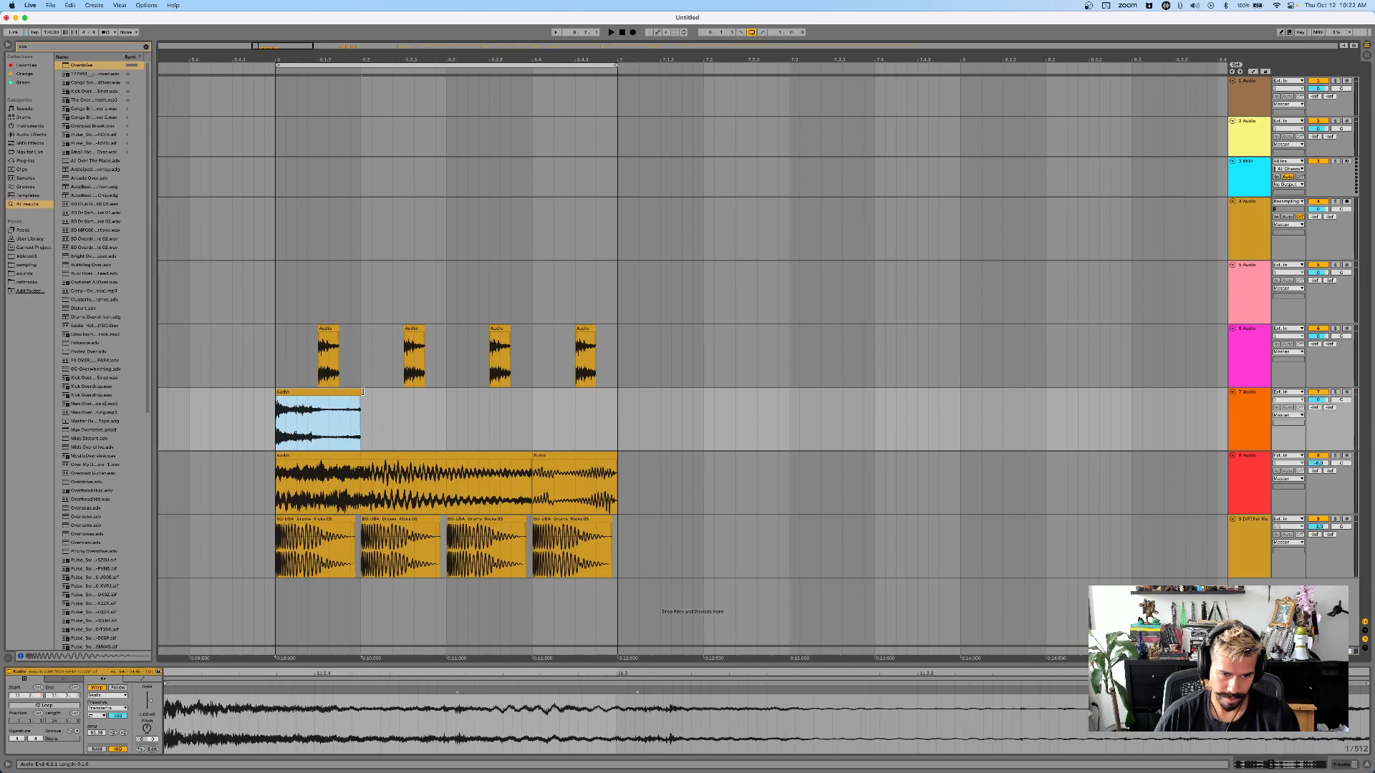
- Add a single Hybrid Reverb to the 7 Audio track, play the loop and select the track's bar 6 clip
click(1249, 420)
key(super+f)
text(hybr)
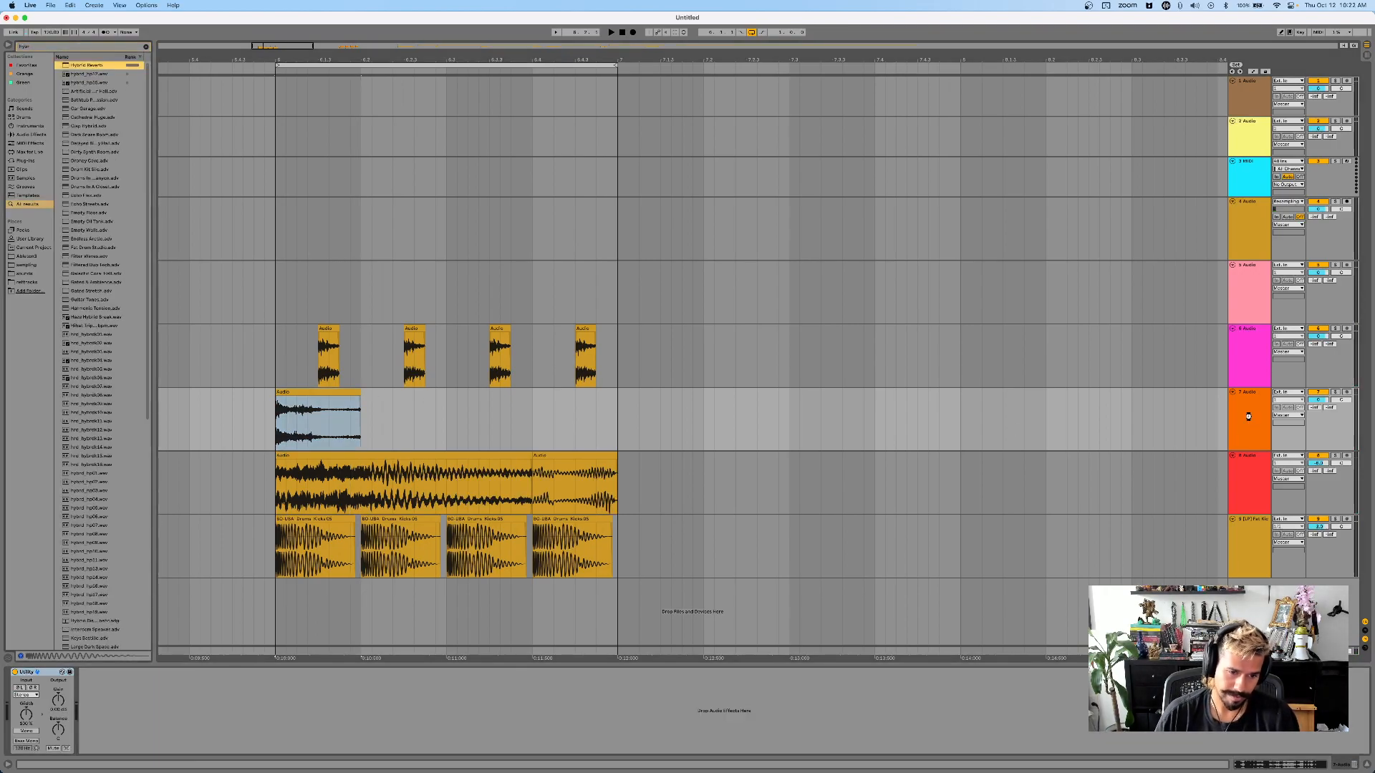
key(Return)
key(Return)
click(427, 678)
key(Delete)
key(space)
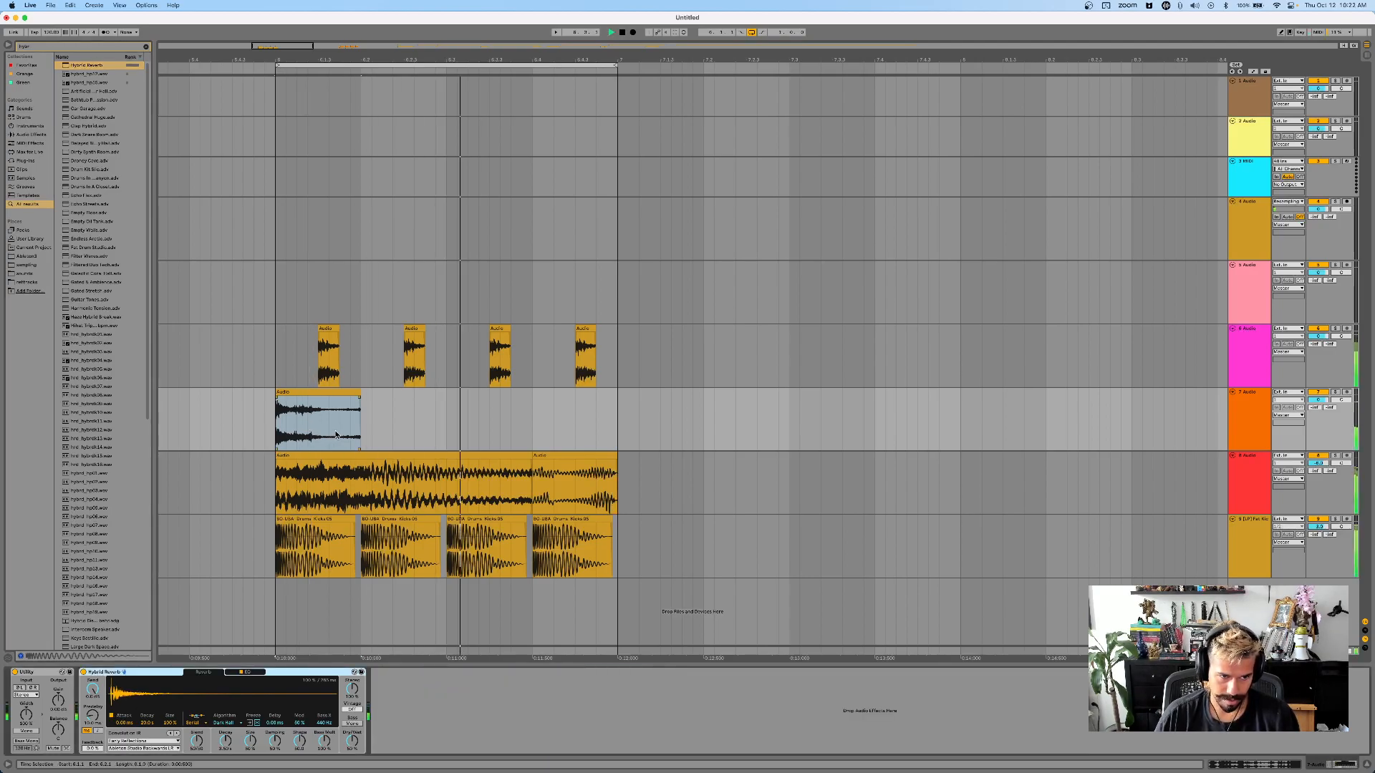
click(303, 394)
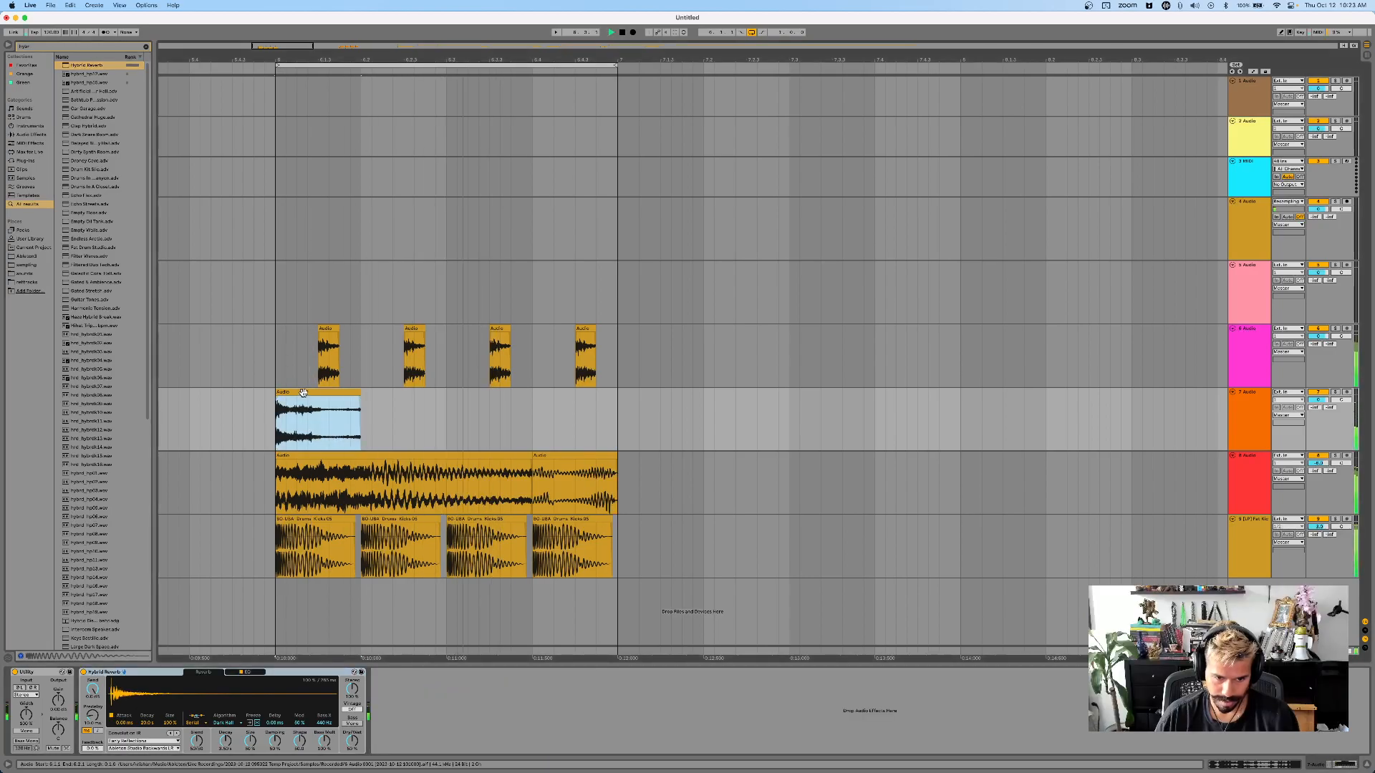
- Duplicate the bar 6 loop into bar 7 and delete the duplicated 7 Audio clip
key(shift+Tab)
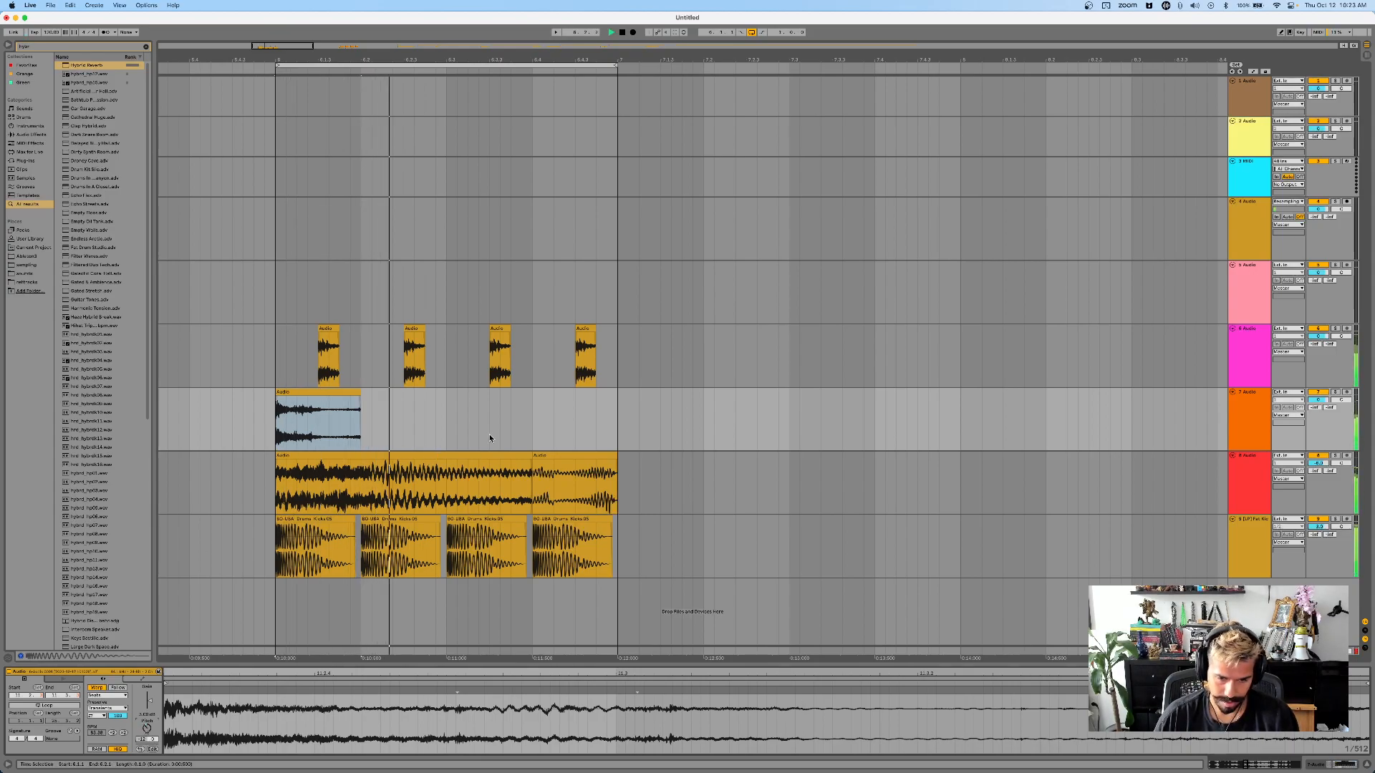
drag(613, 530, 276, 343)
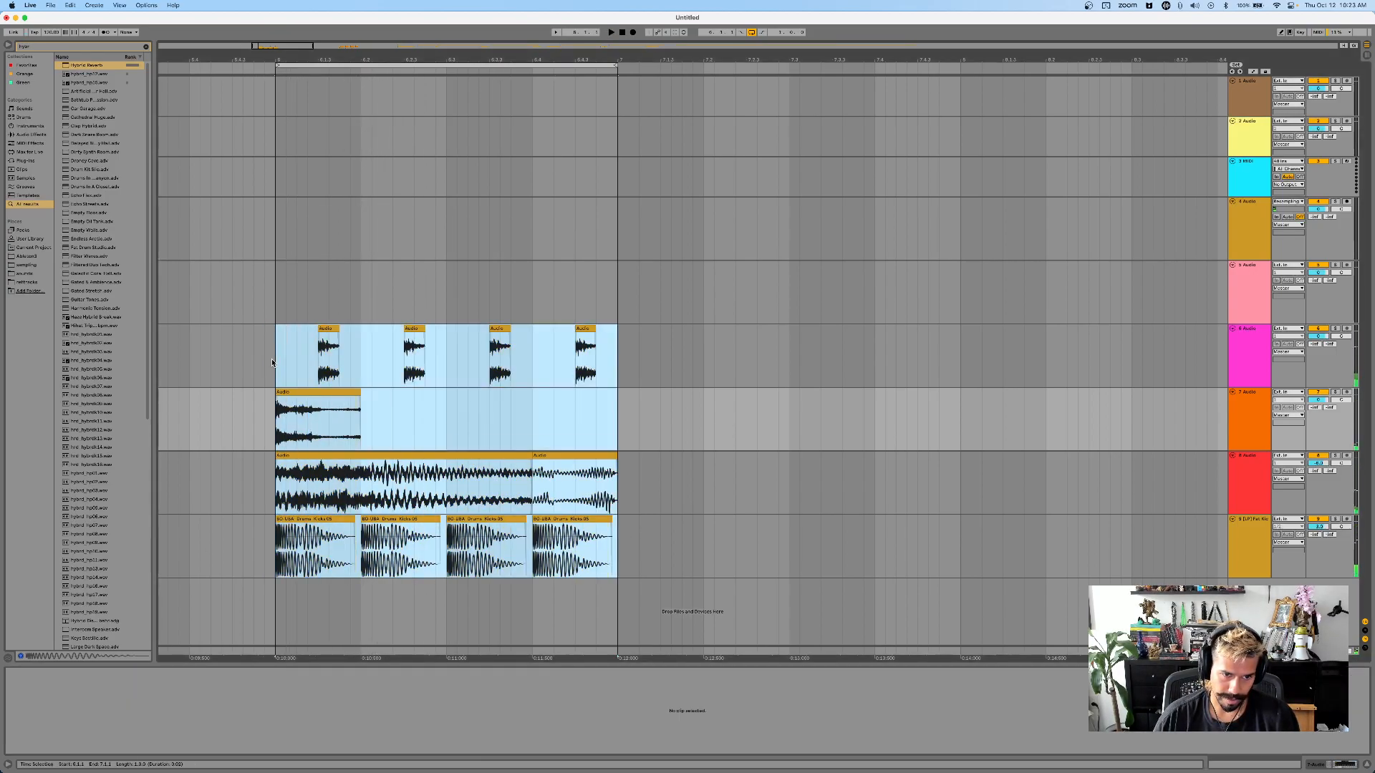
key(ctrl+d)
click(650, 392)
key(Delete)
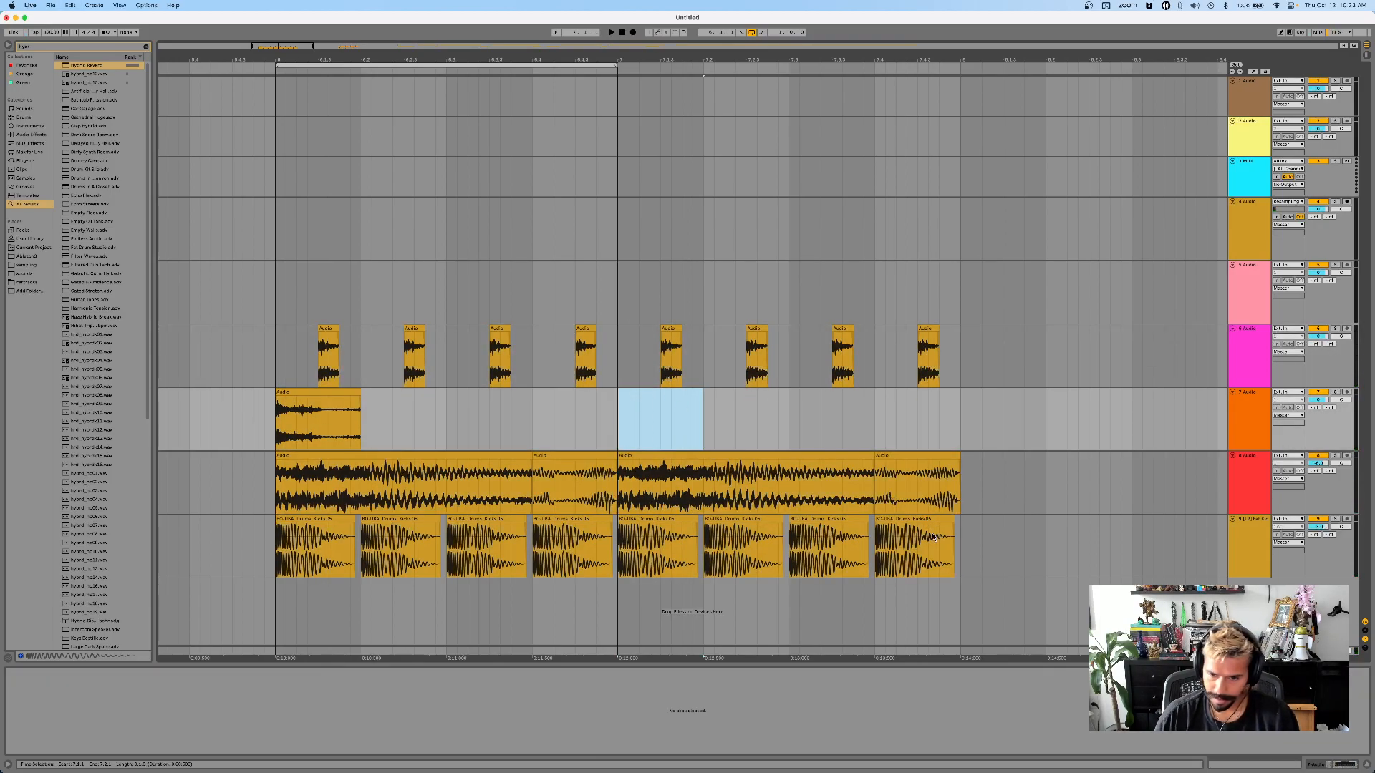
- Set the loop to cover bars 6 and 7, delete the last kick clip of bar 7 and start playback
drag(962, 549, 272, 367)
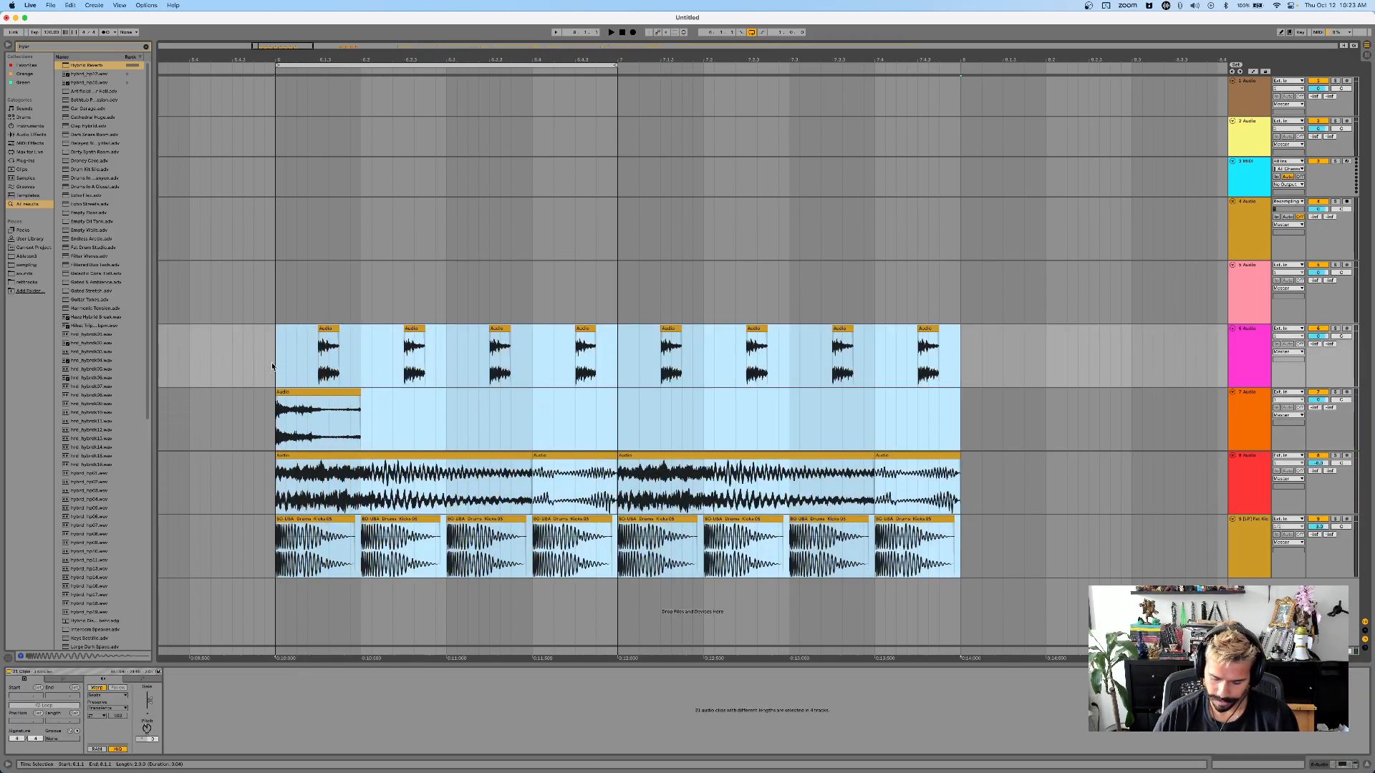
click(562, 358)
scroll(688, 380, right, 3)
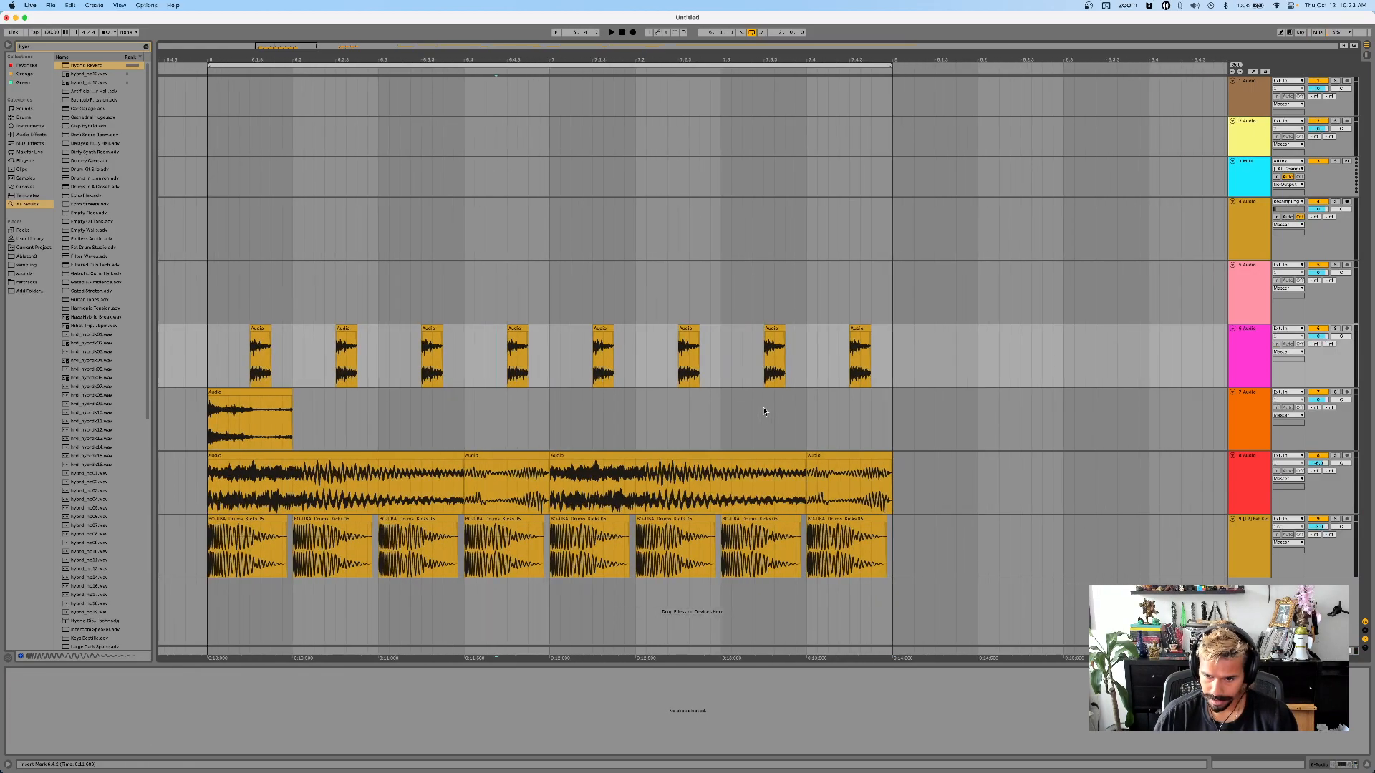
drag(779, 367, 862, 370)
click(809, 518)
key(Delete)
click(497, 421)
key(space)
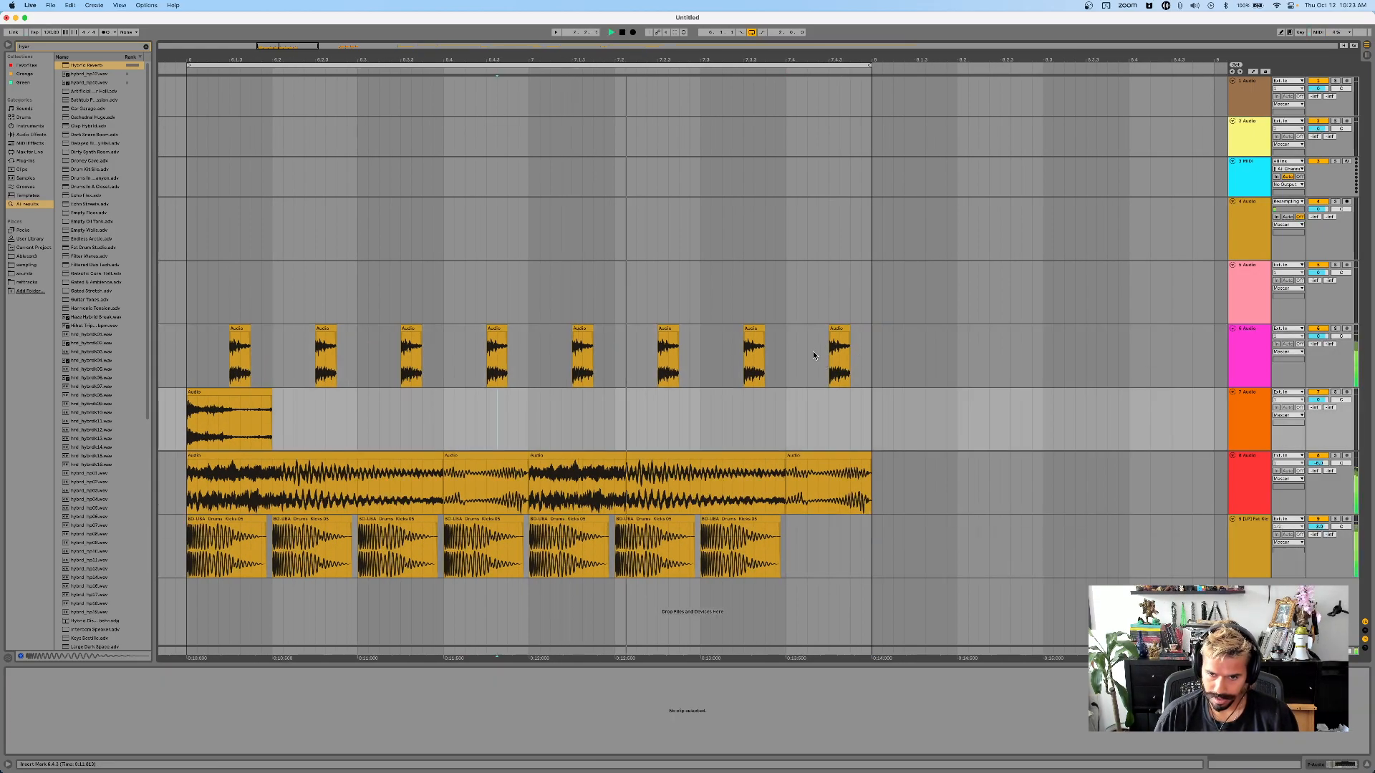
- Copy the last 6 Audio clip in bar 7 and place the copy just before it, at about 7.4.2
click(843, 329)
drag(843, 330, 806, 339)
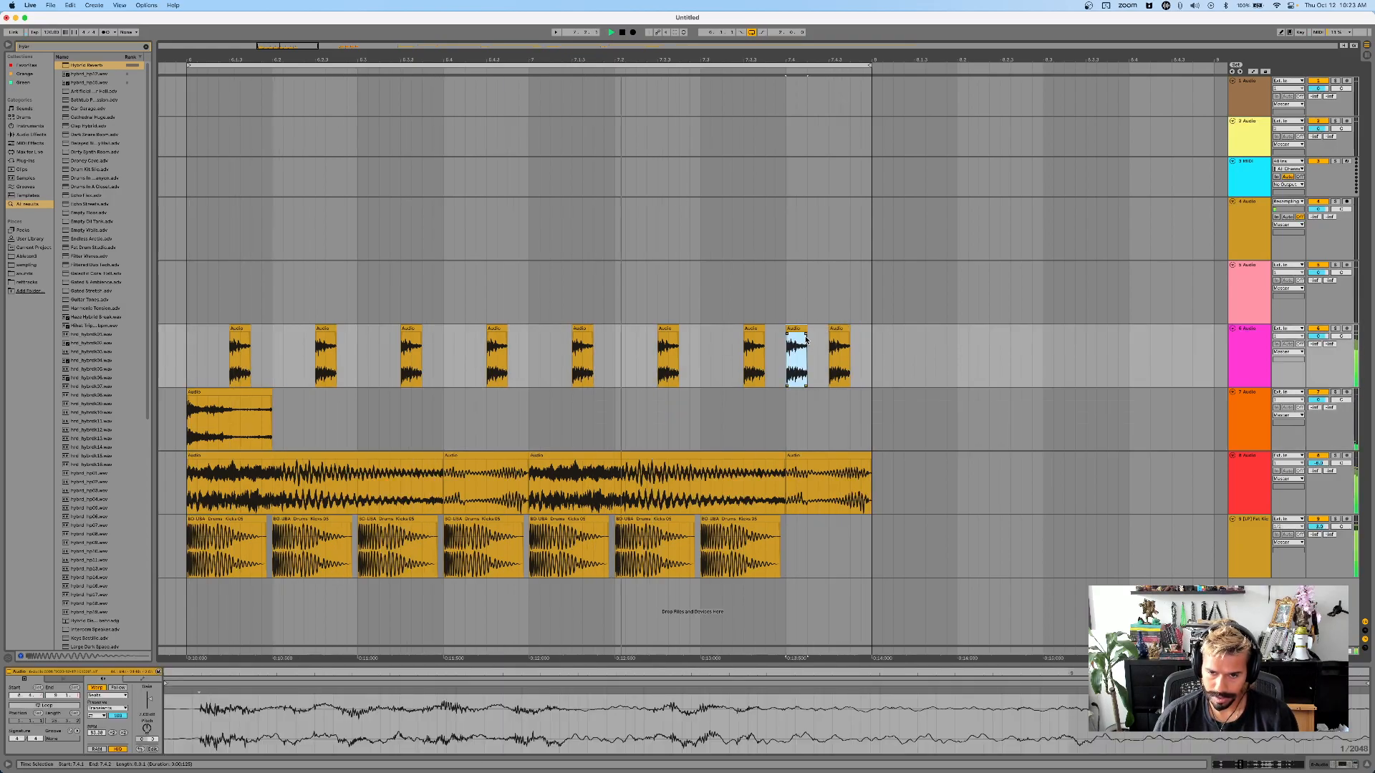
key(Right)
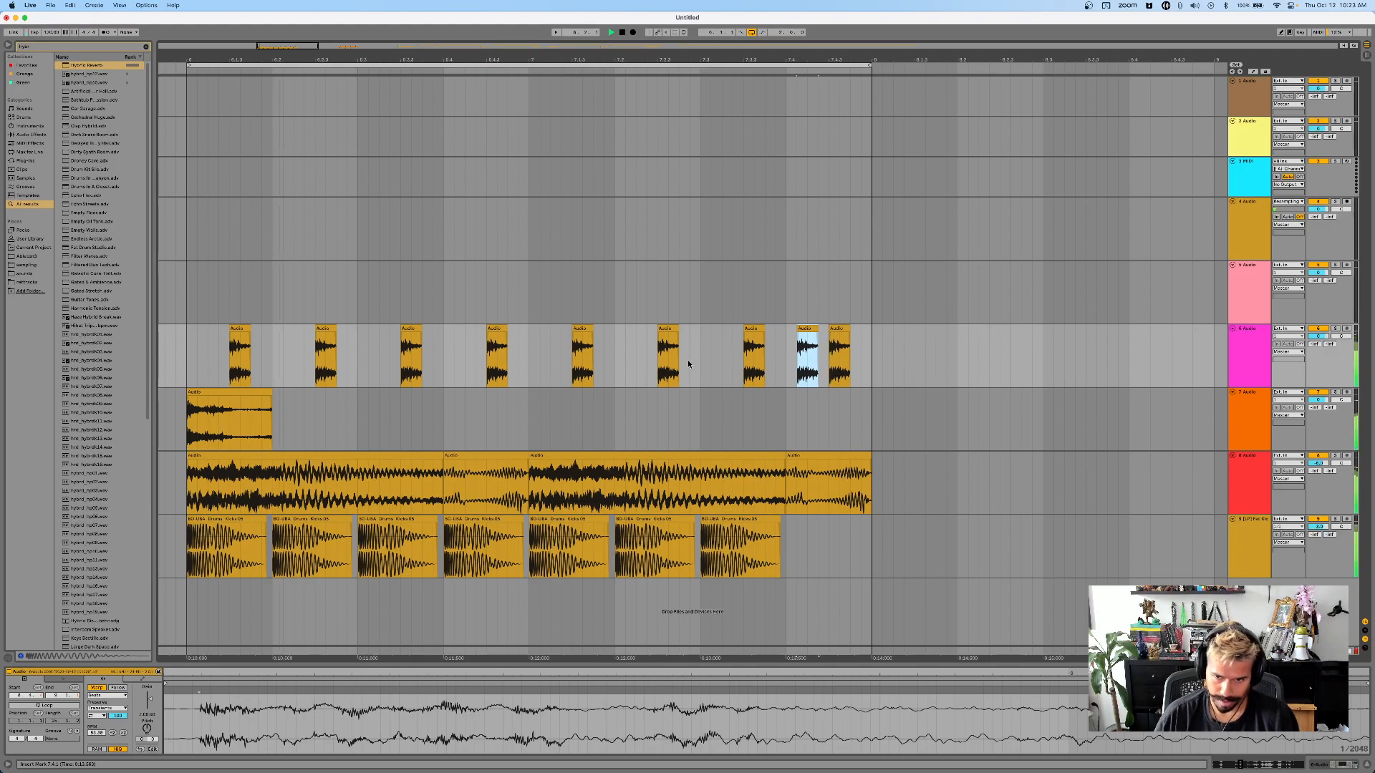
key(Right)
drag(828, 336, 813, 340)
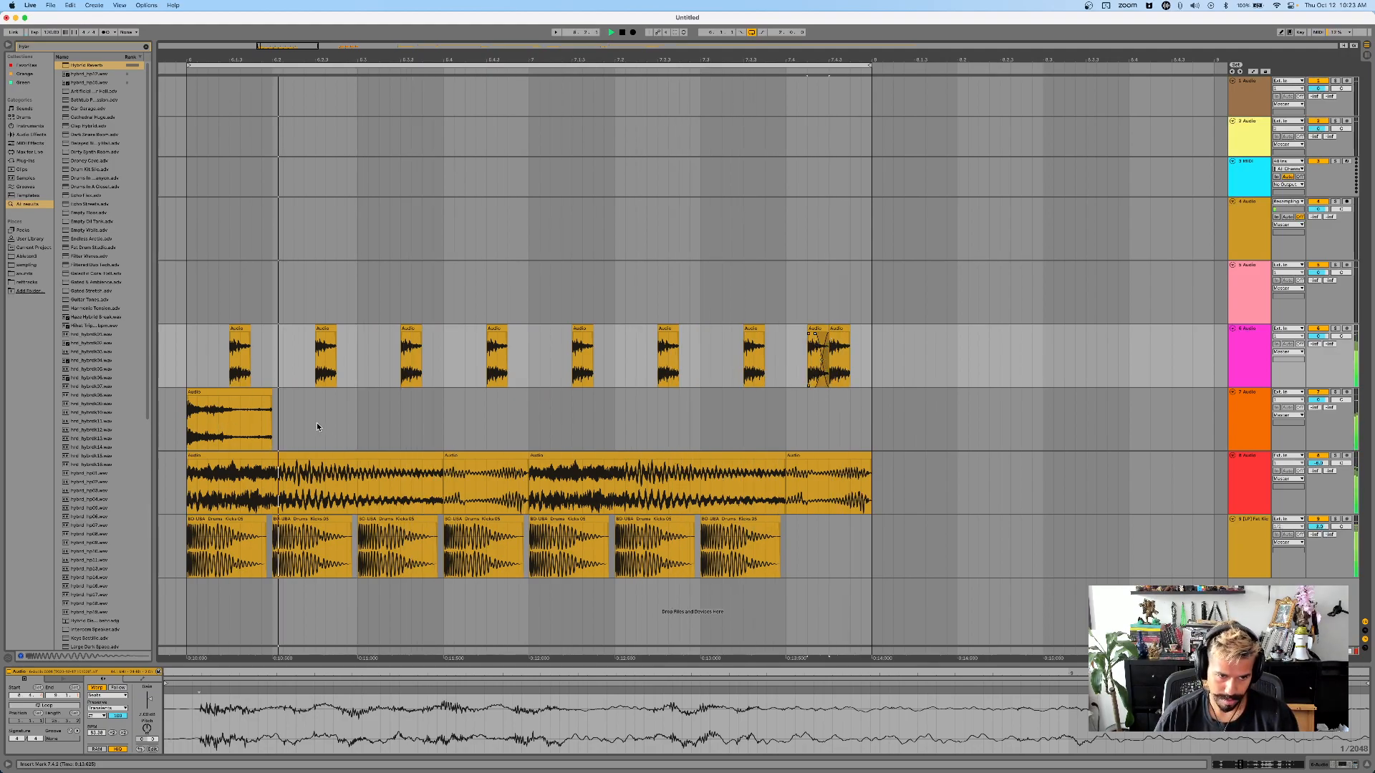
scroll(319, 423, left, 1)
scroll(872, 331, up, 5)
drag(880, 330, 857, 331)
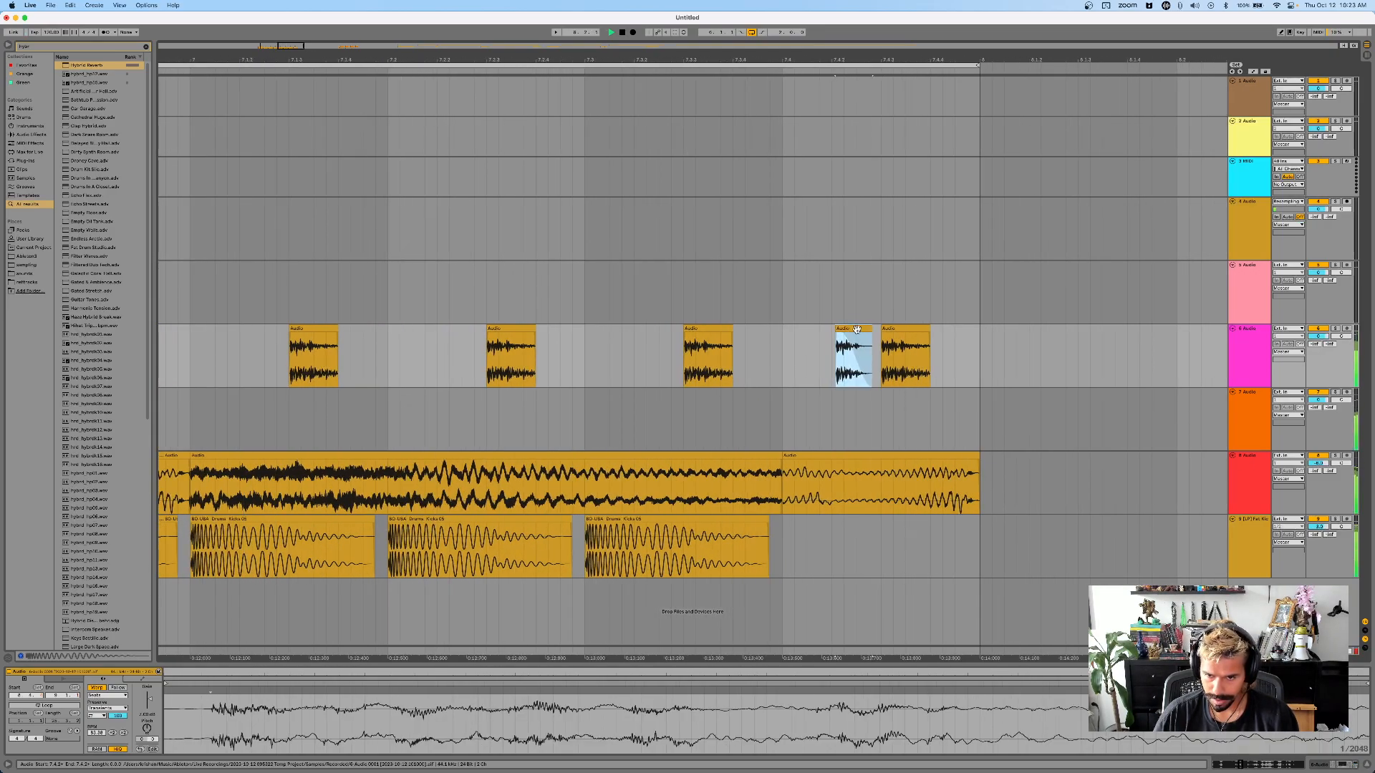
scroll(854, 329, down, 5)
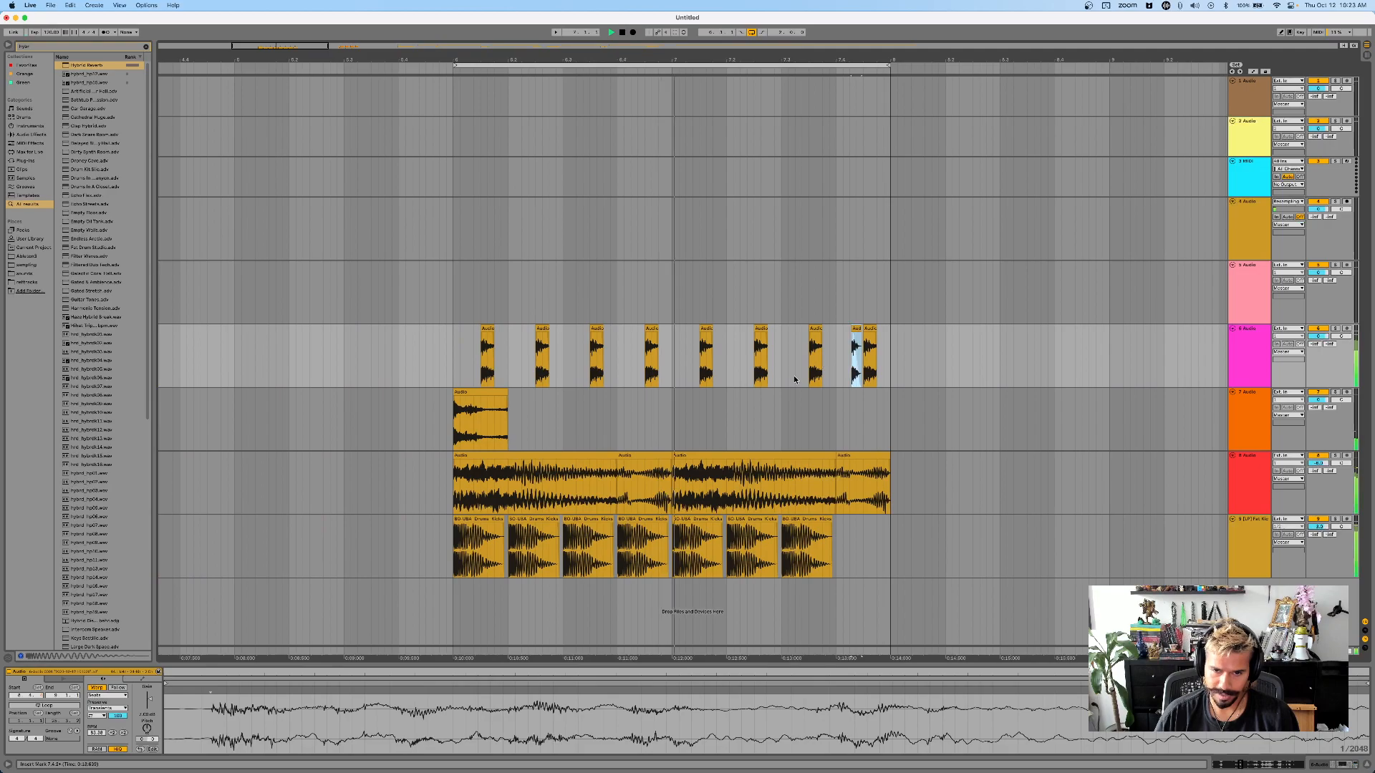
- Lower the pitch of the bar 6 clip on 7 Audio and play the two-bar loop
click(478, 392)
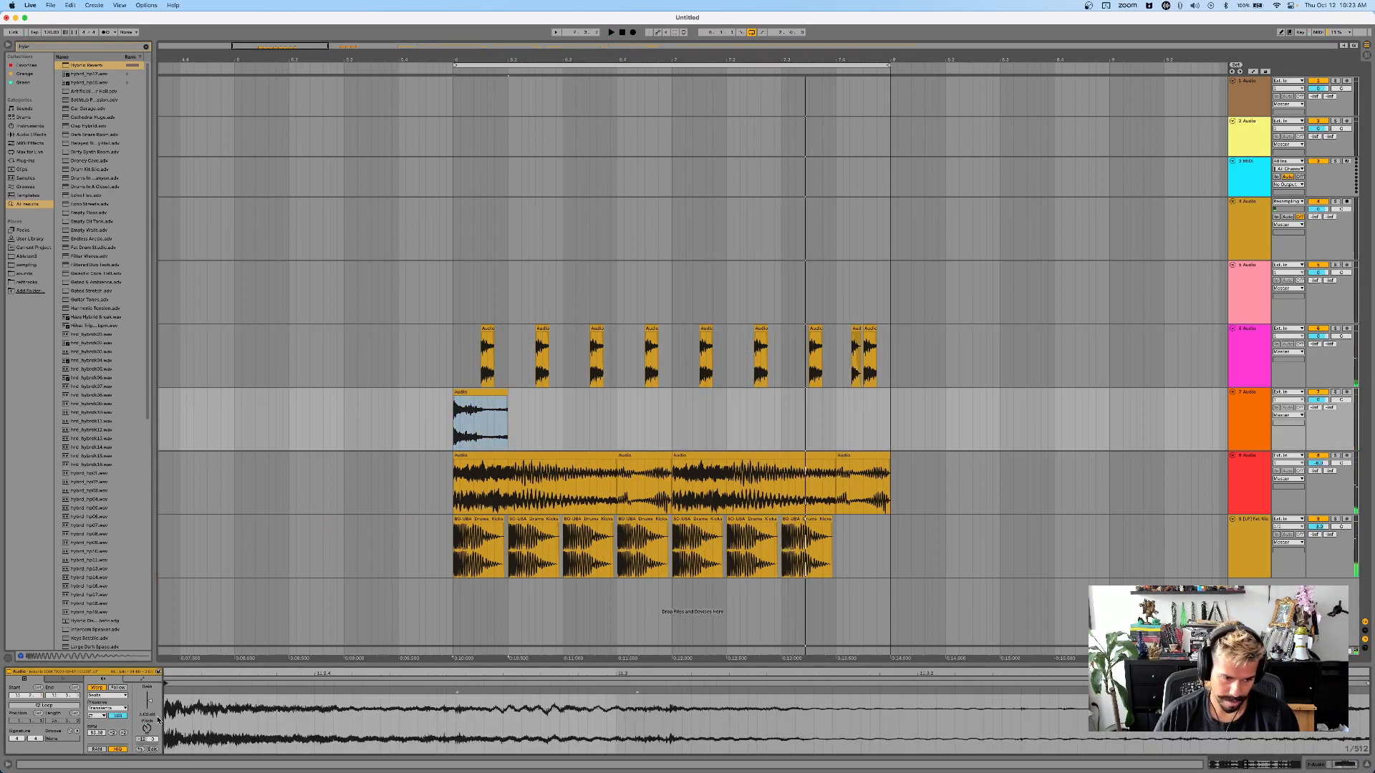
key(space)
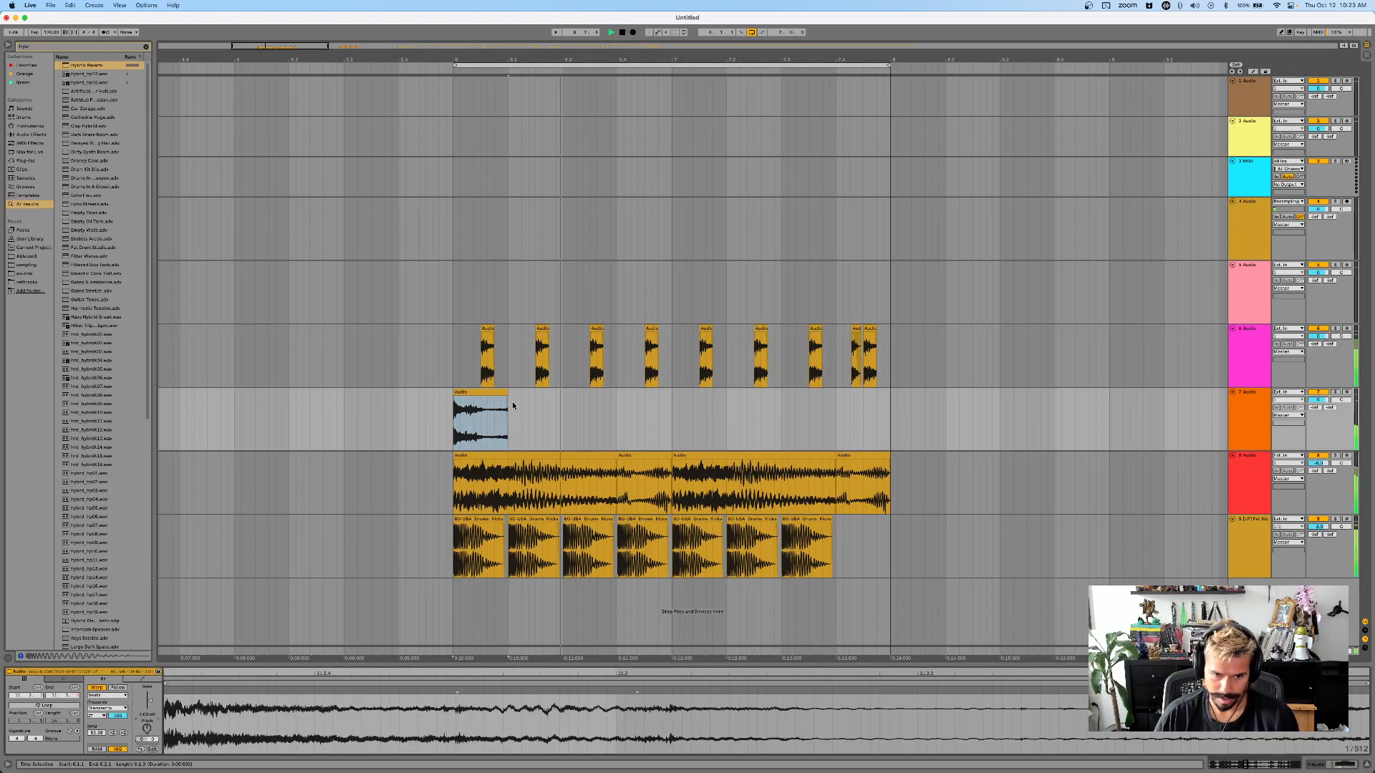
click(481, 392)
drag(147, 728, 147, 736)
key(space)
key(space)
key(space)
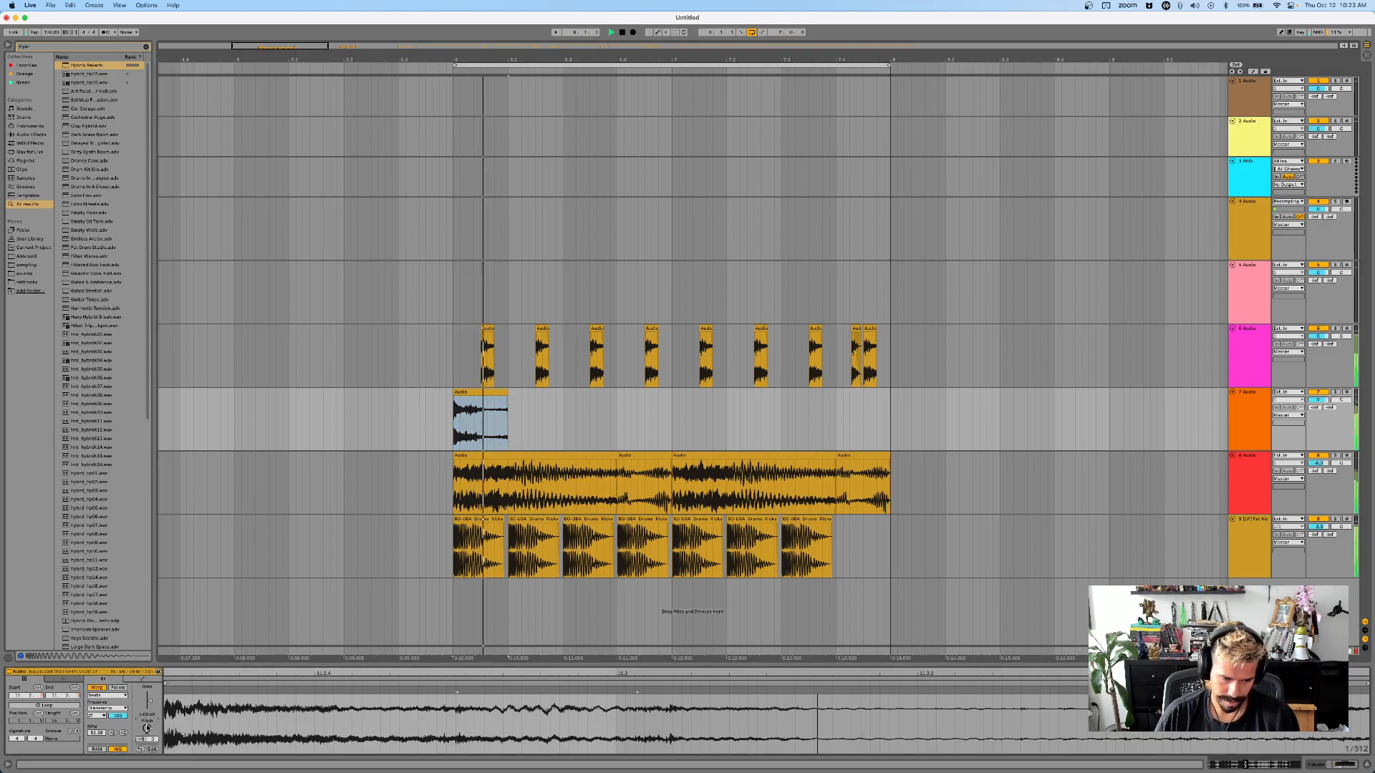
key(space)
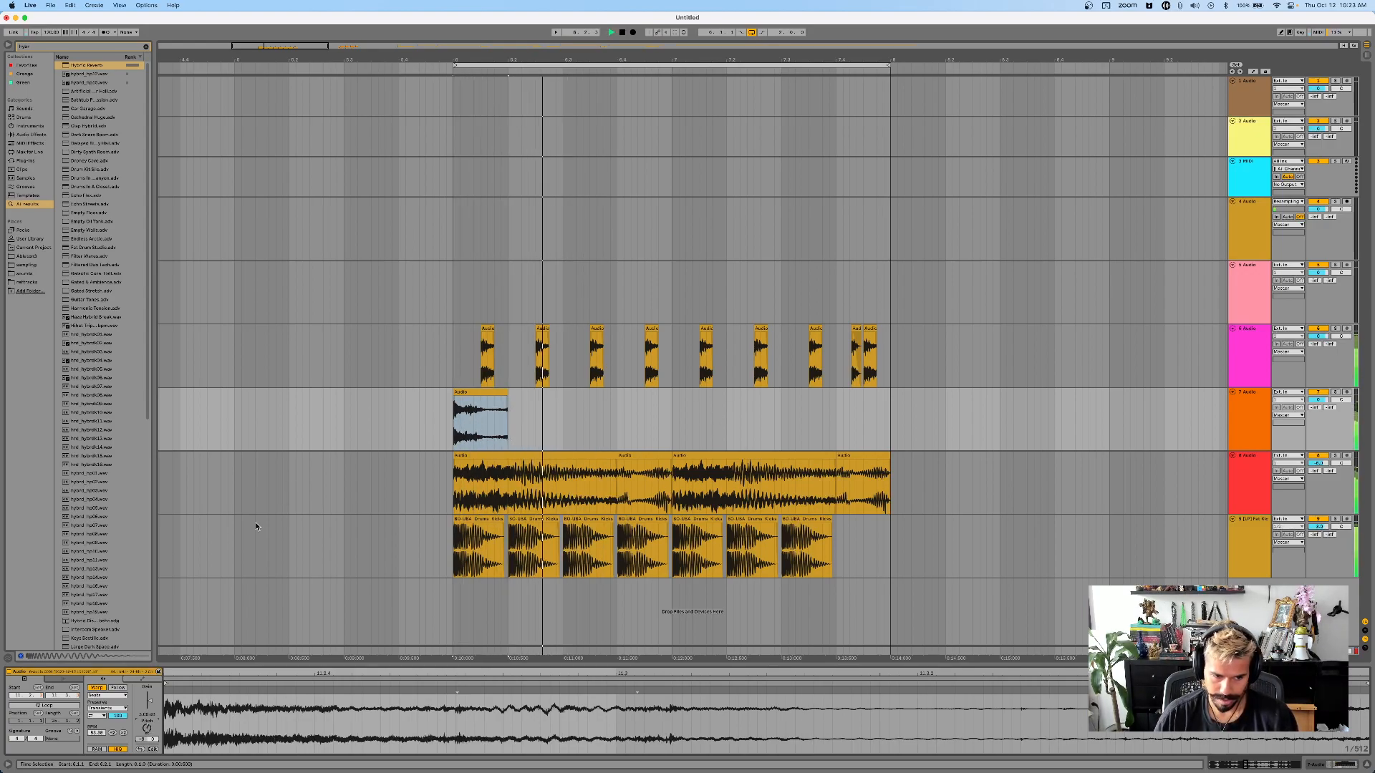
key(space)
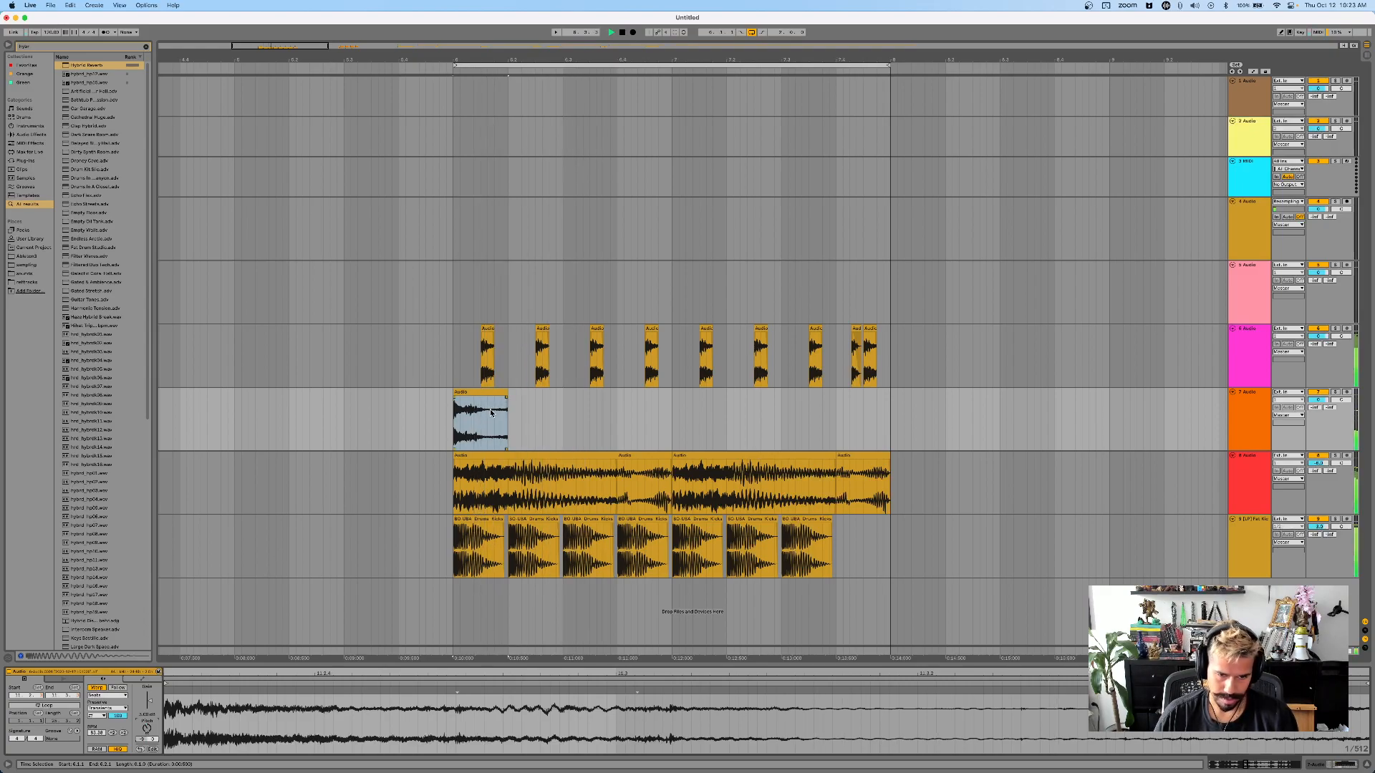
- Lower the volume of the 6 Audio track while the loop plays
scroll(507, 413, down, 5)
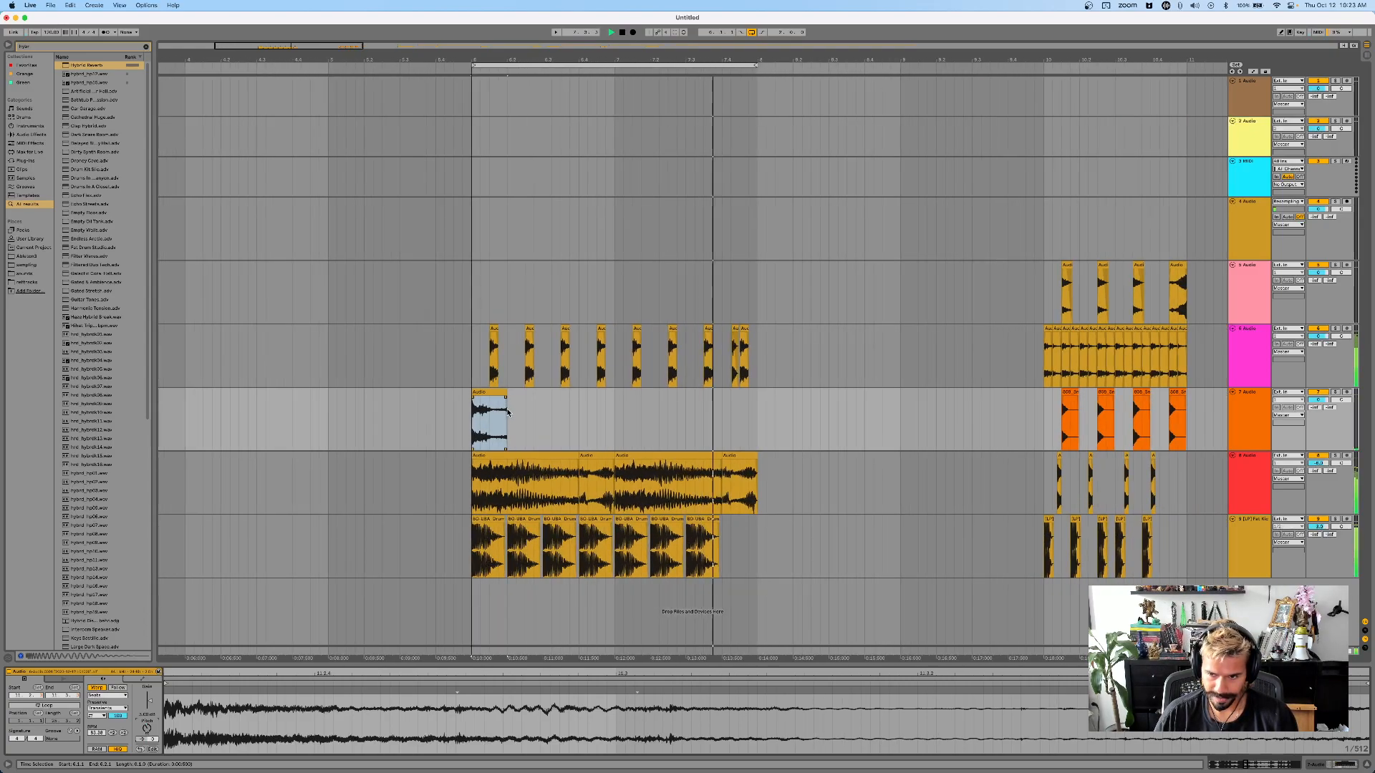
scroll(507, 413, right, 5)
scroll(506, 414, down, 4)
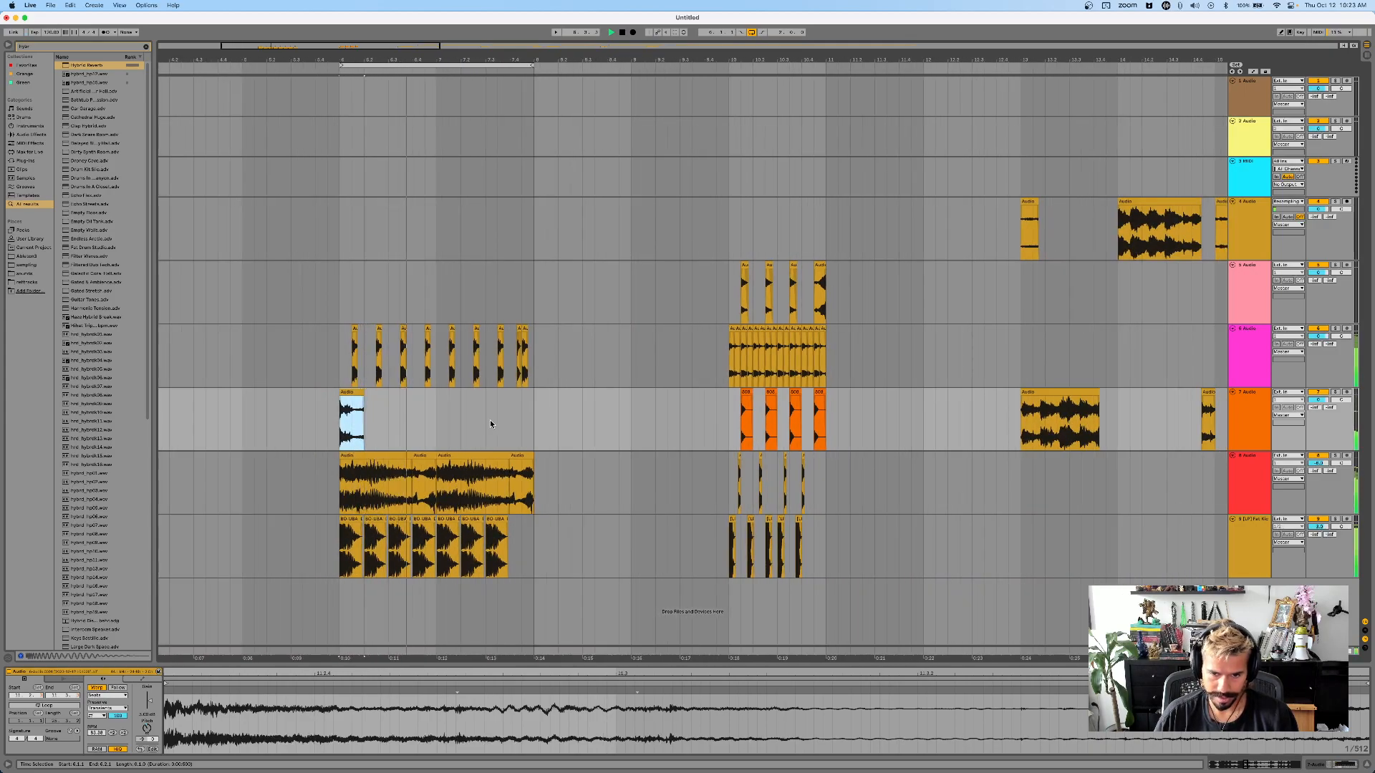
scroll(510, 409, down, 2)
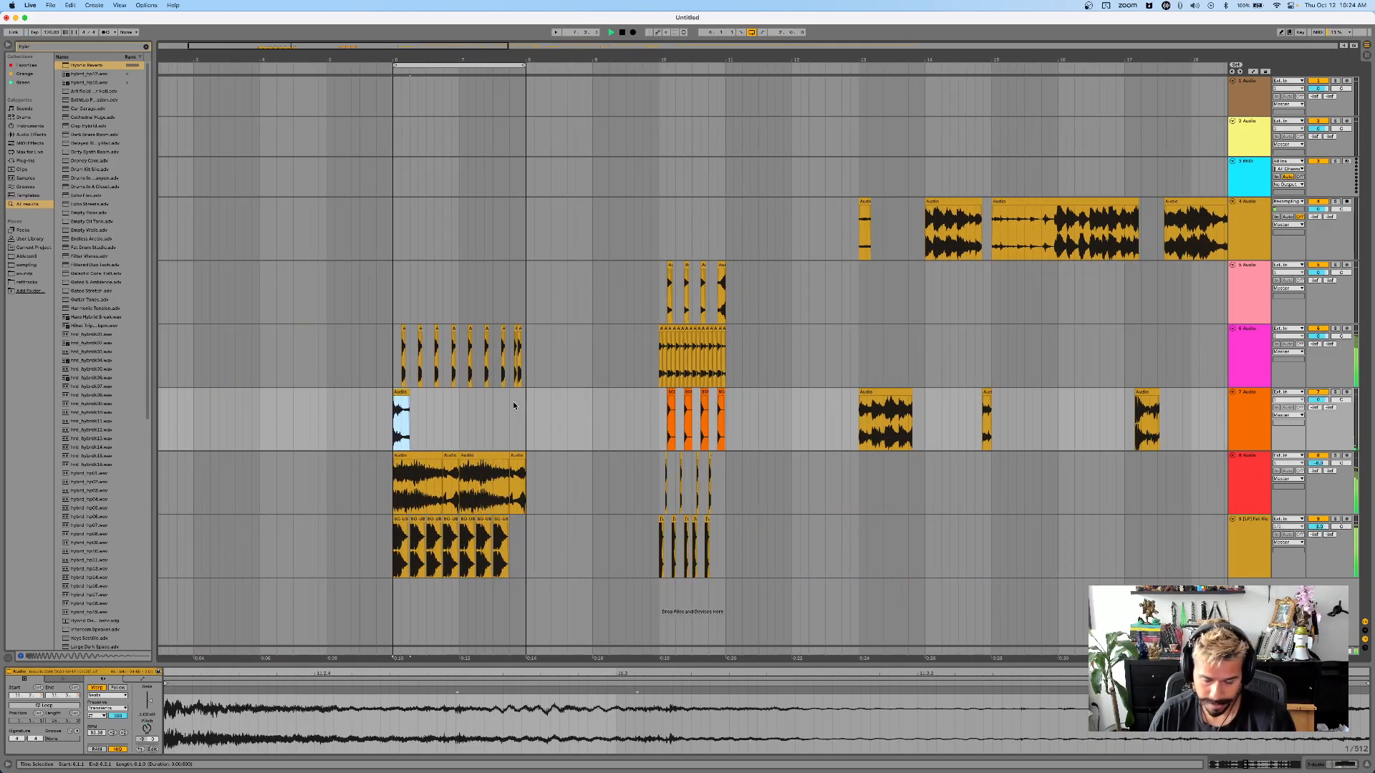
drag(1321, 337, 1321, 352)
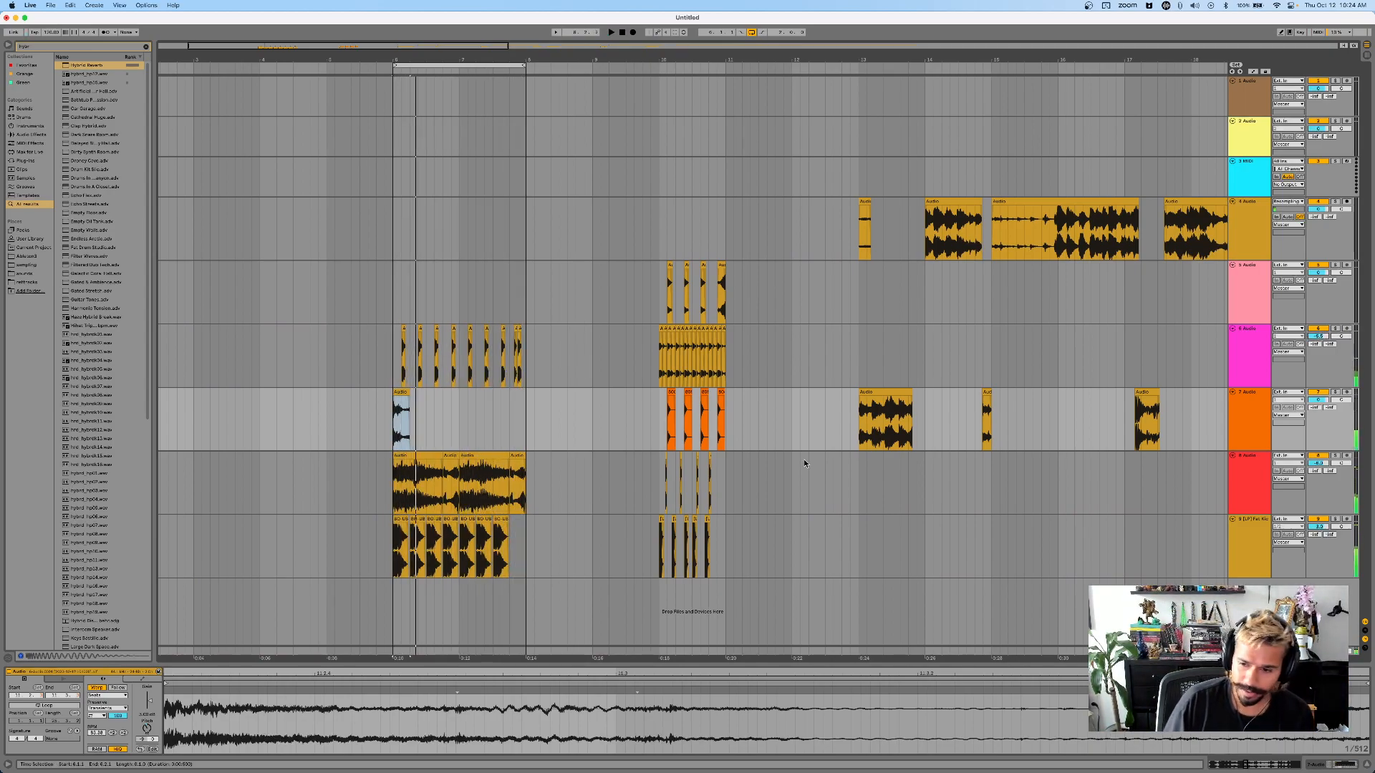
- Insert a new audio track below the kick track with Resampling as its input and record bars 6 and 7 onto it
click(1234, 538)
key(super+t)
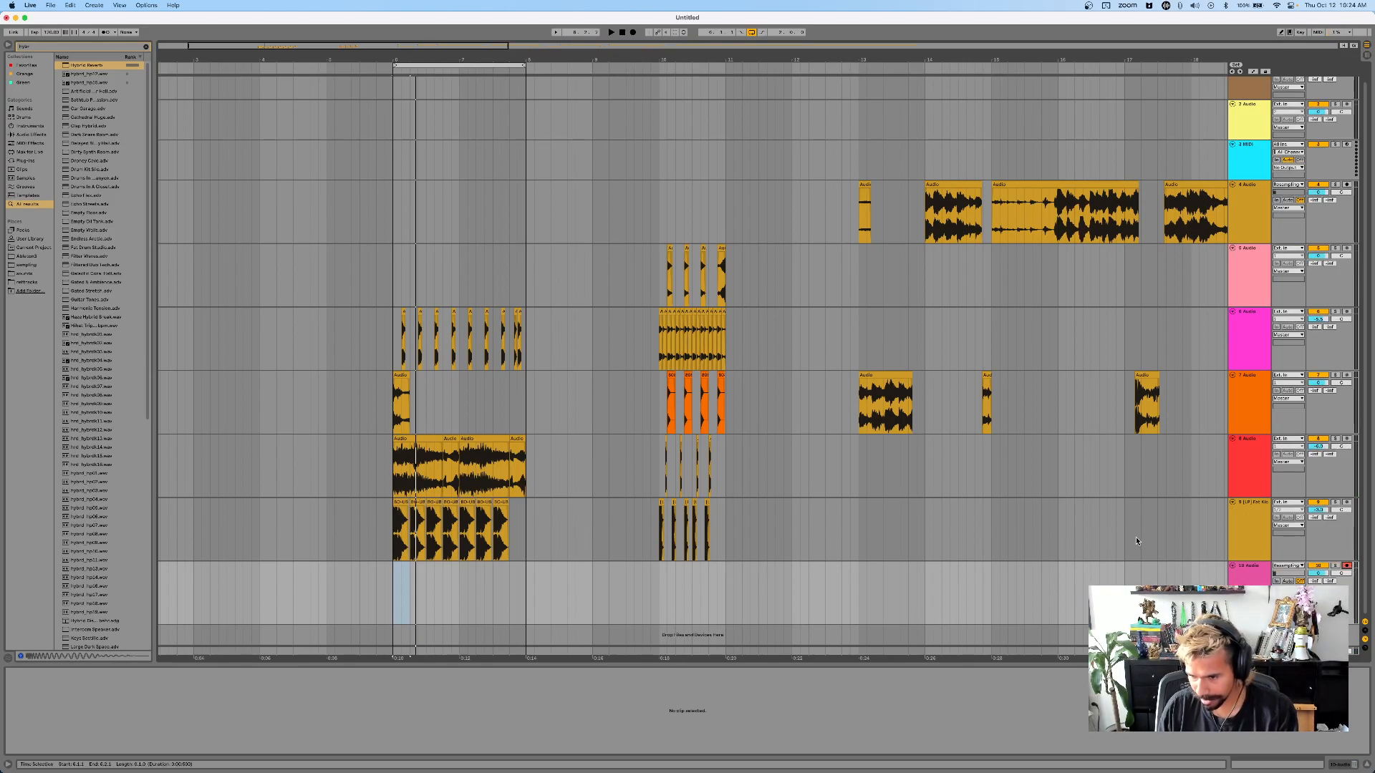
click(390, 609)
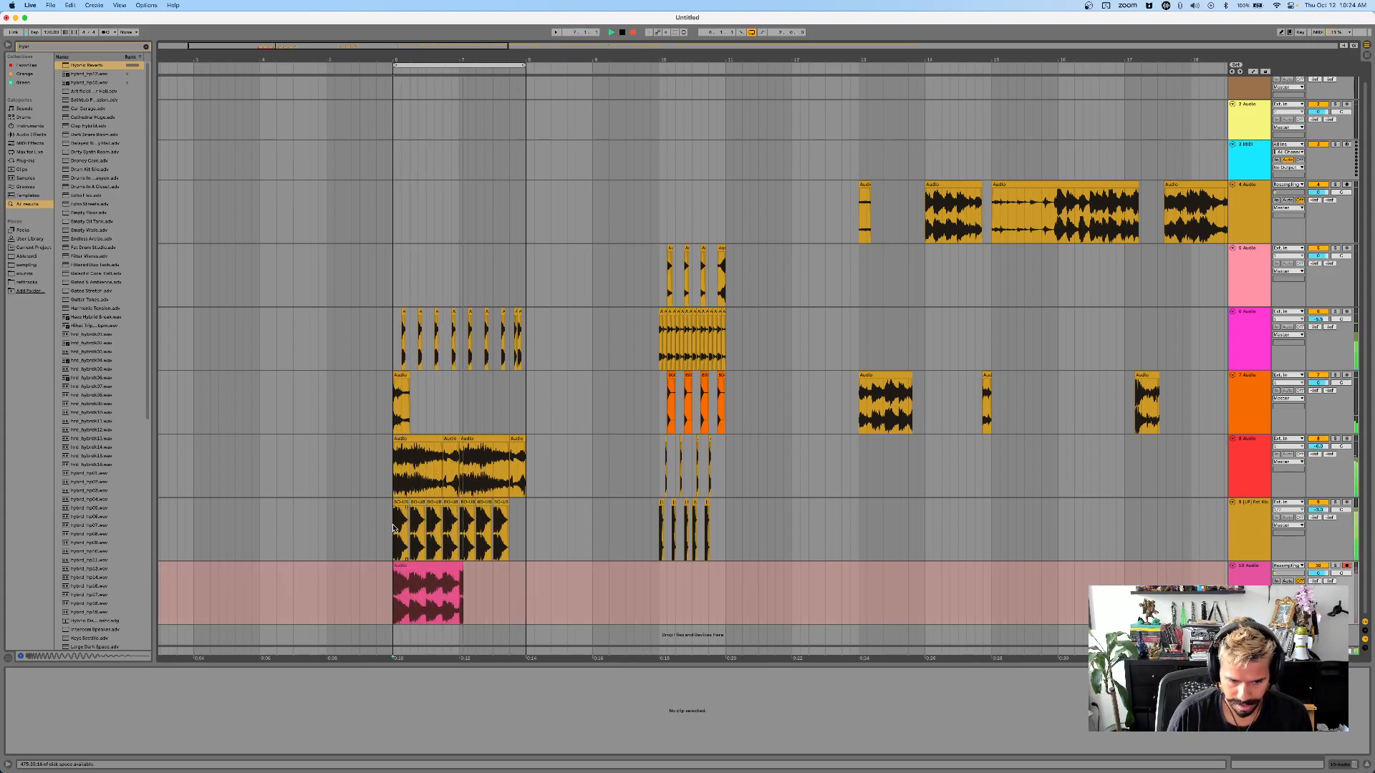
key(space)
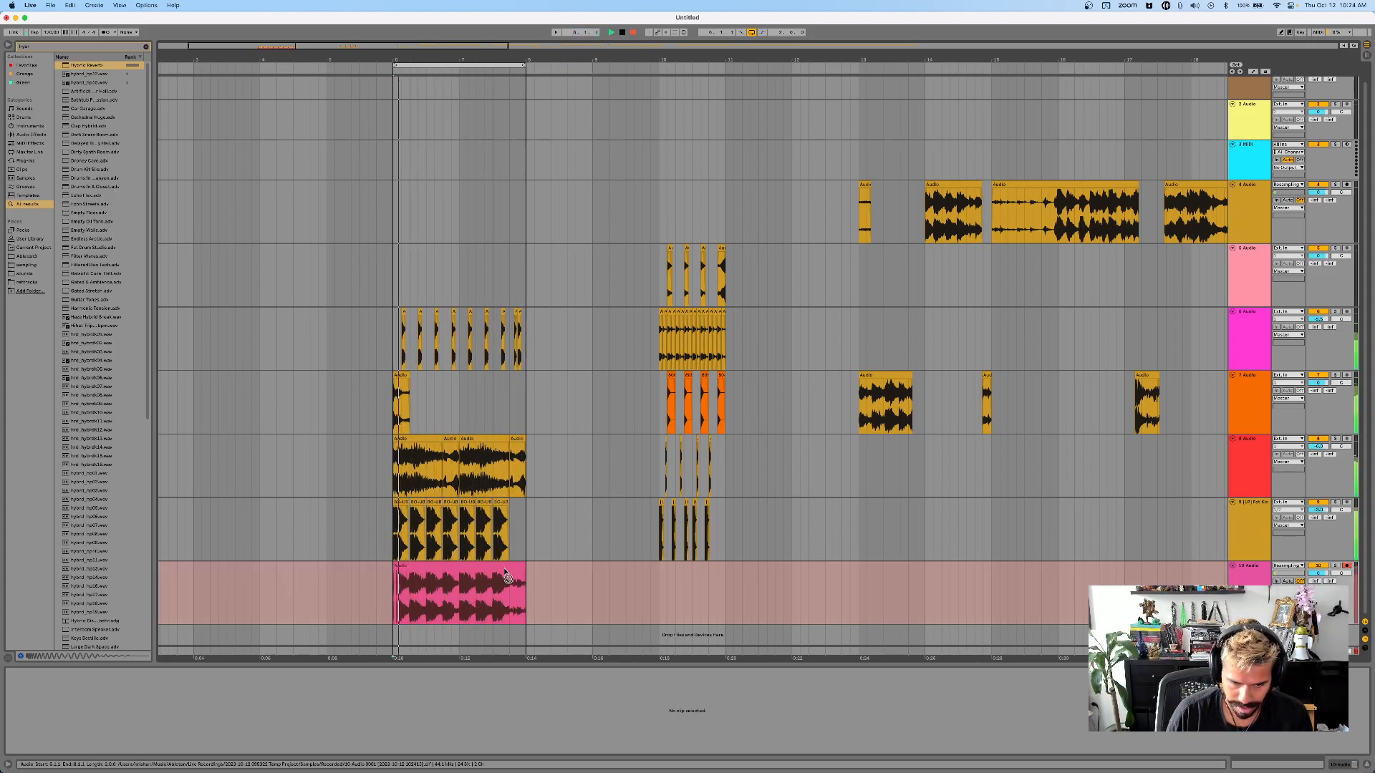
- Move the resampled two-bar clip on 10 Audio to the start of bar 3 and loop it
click(432, 564)
scroll(431, 563, left, 3)
drag(544, 574, 346, 576)
click(346, 564)
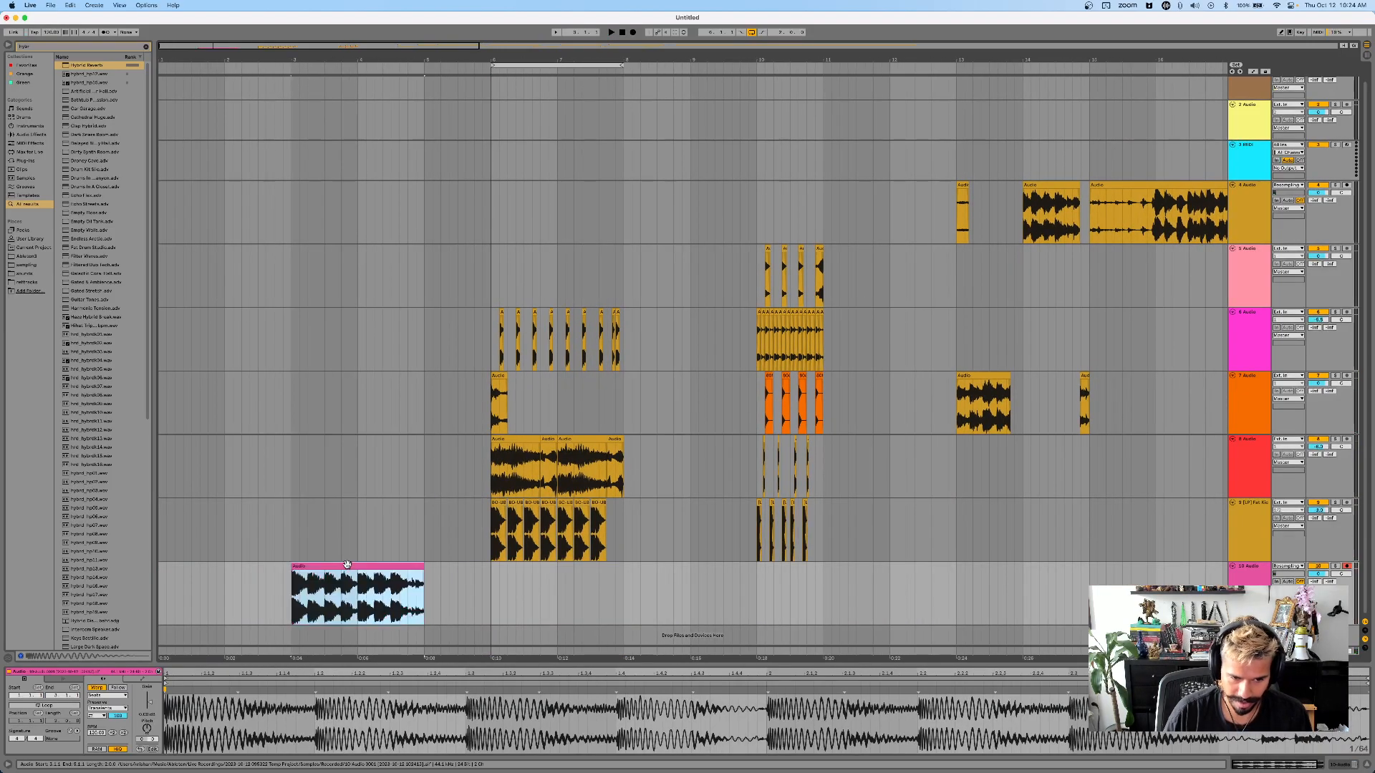
key(super+l)
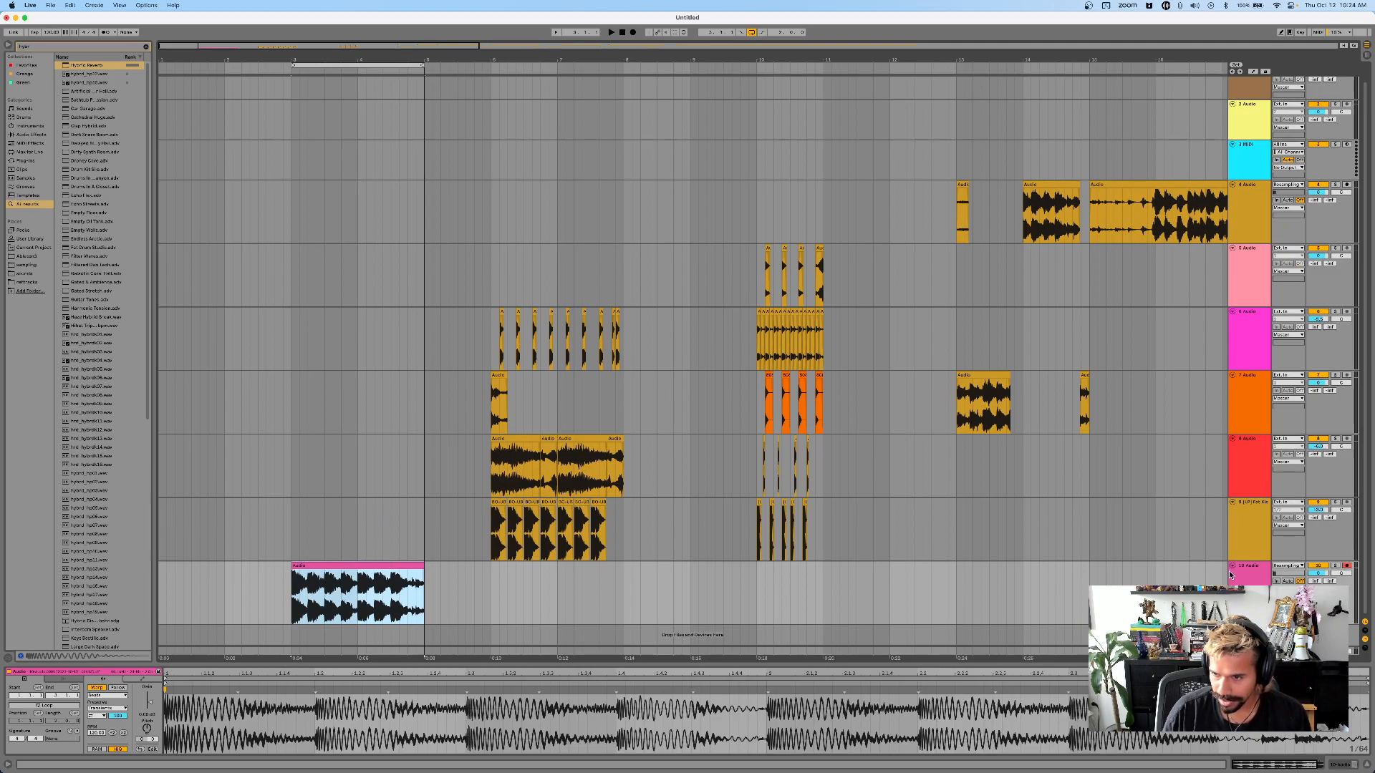
click(1248, 266)
key(Up)
key(Down)
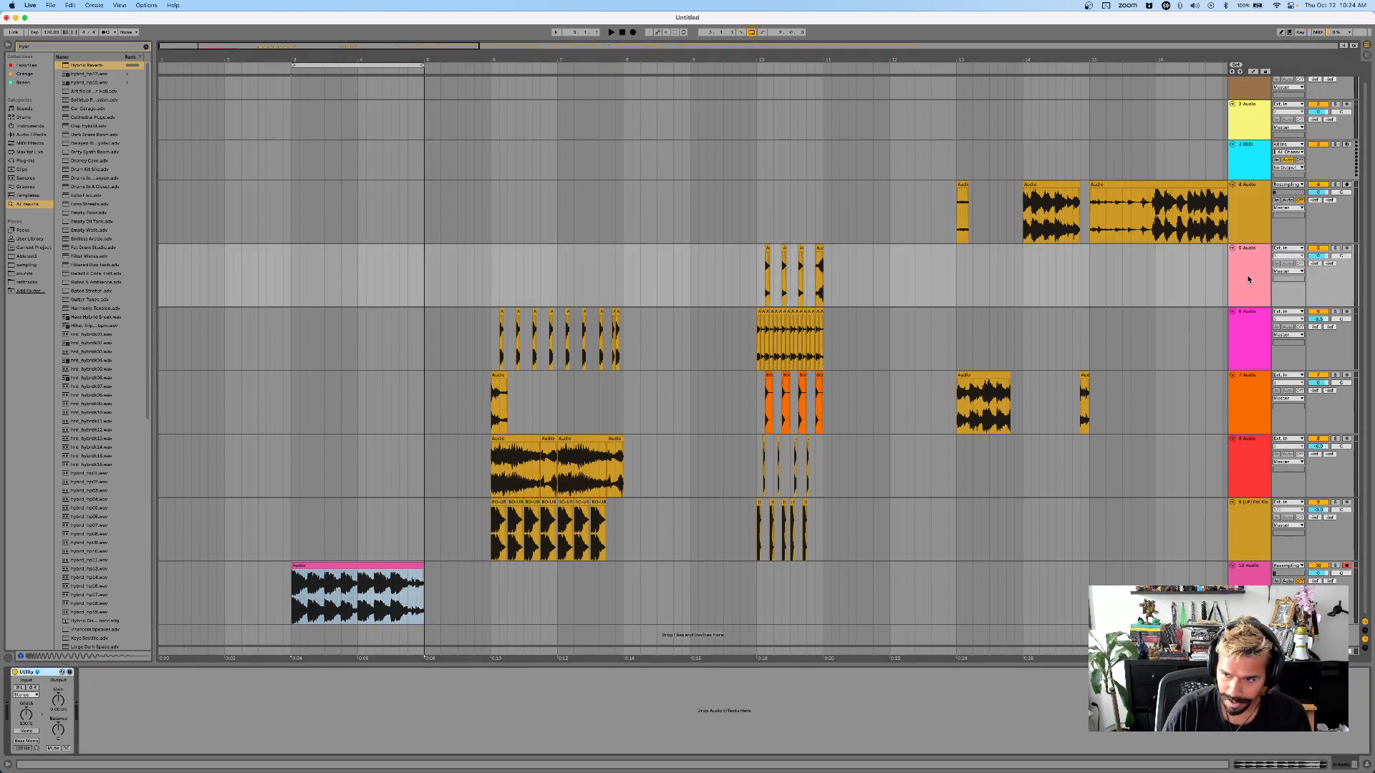
click(1232, 366)
key(Up)
key(Up)
key(Up)
key(Up)
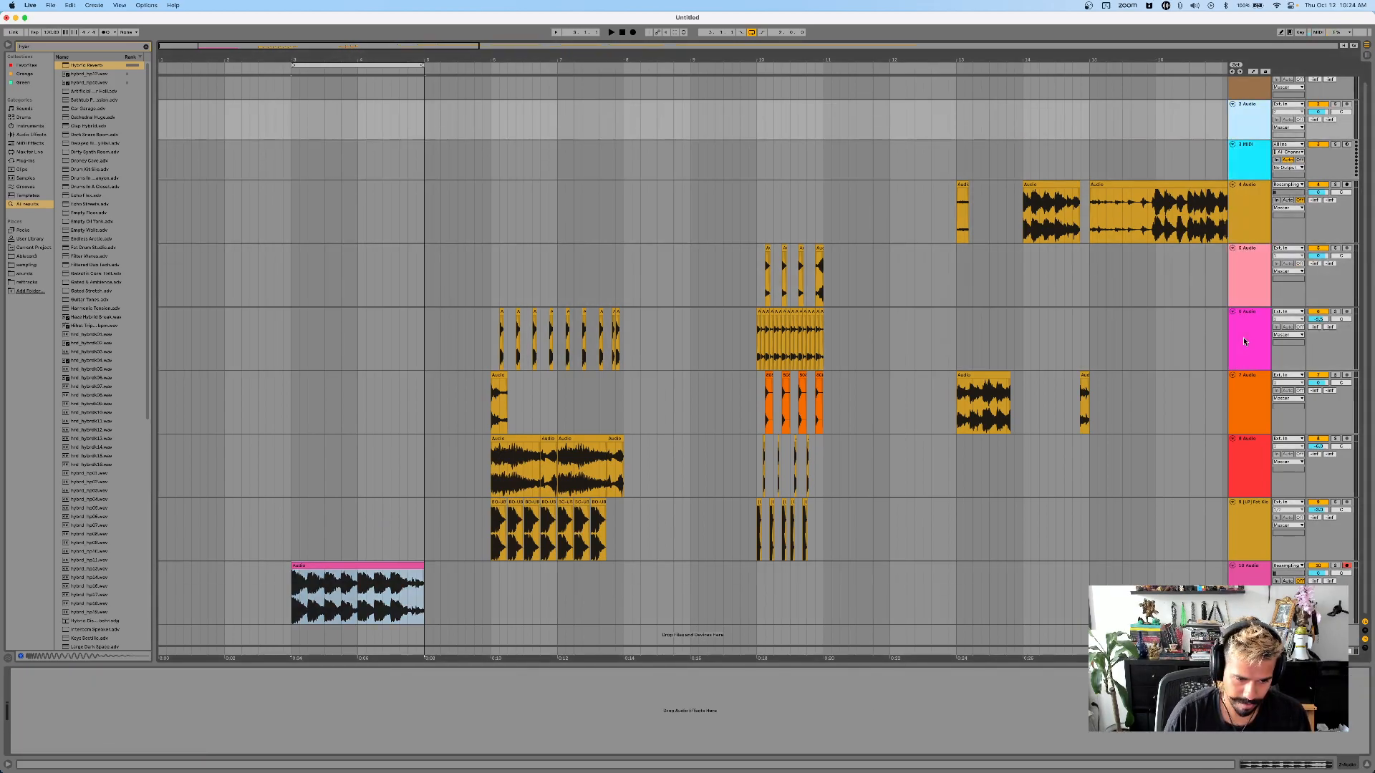
scroll(779, 582, down, 1)
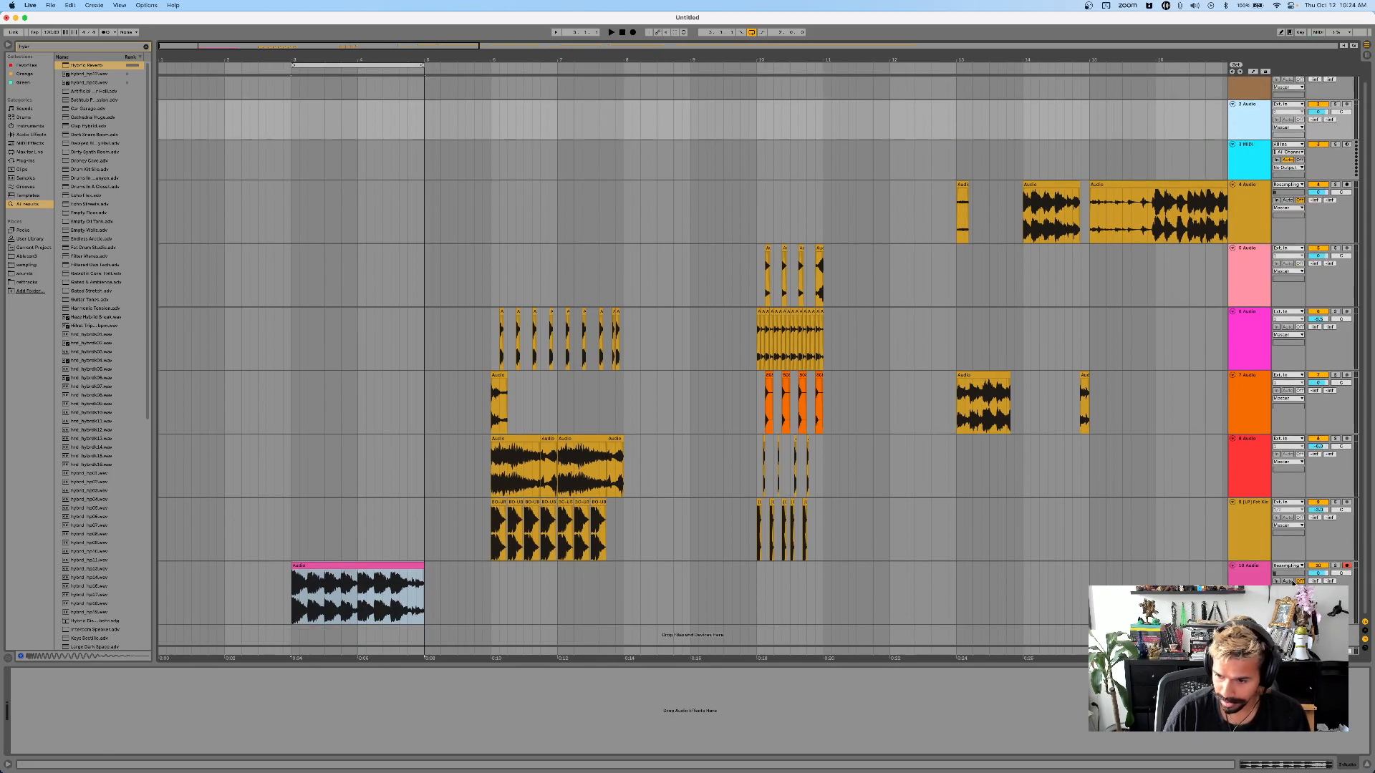
- Add the Beat Repeat preset Chopping Block to the 10 Audio track
click(1291, 596)
click(146, 47)
click(28, 136)
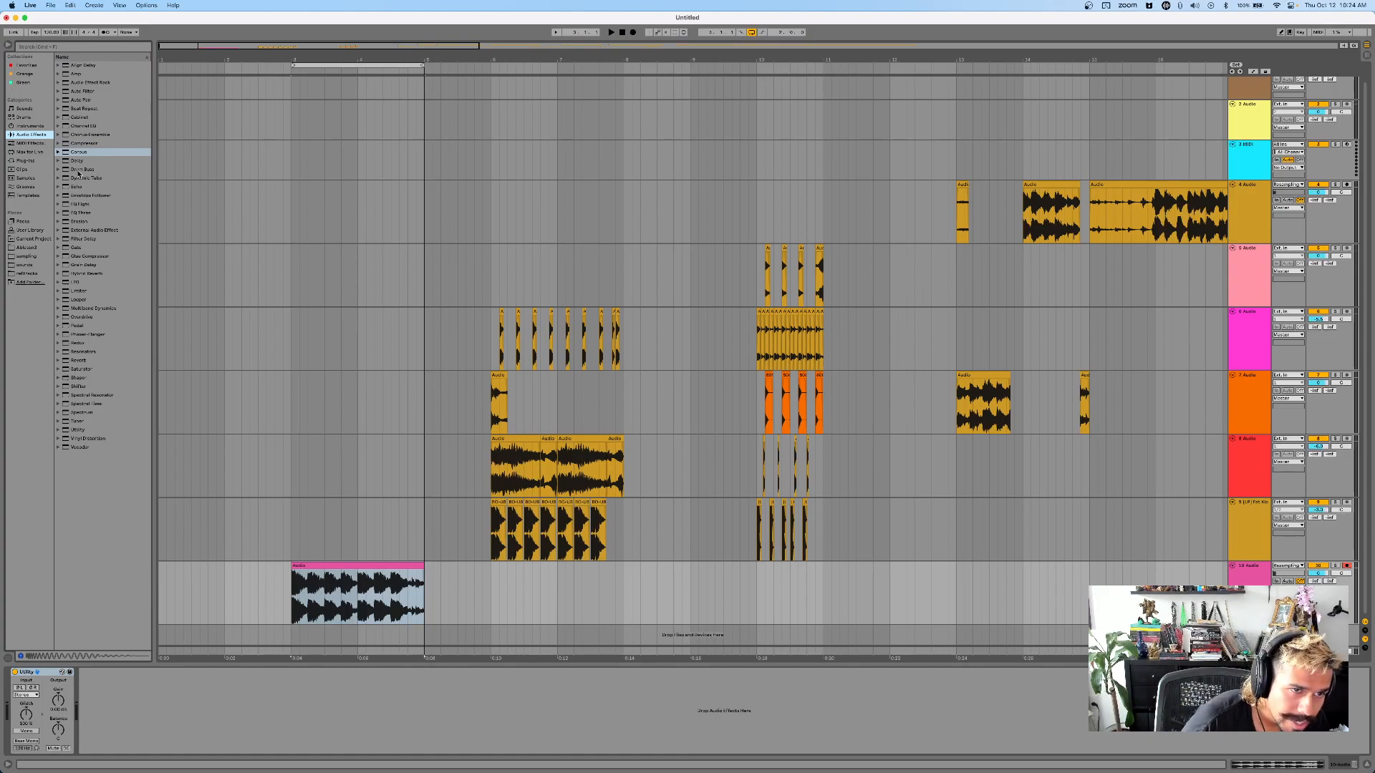
click(59, 109)
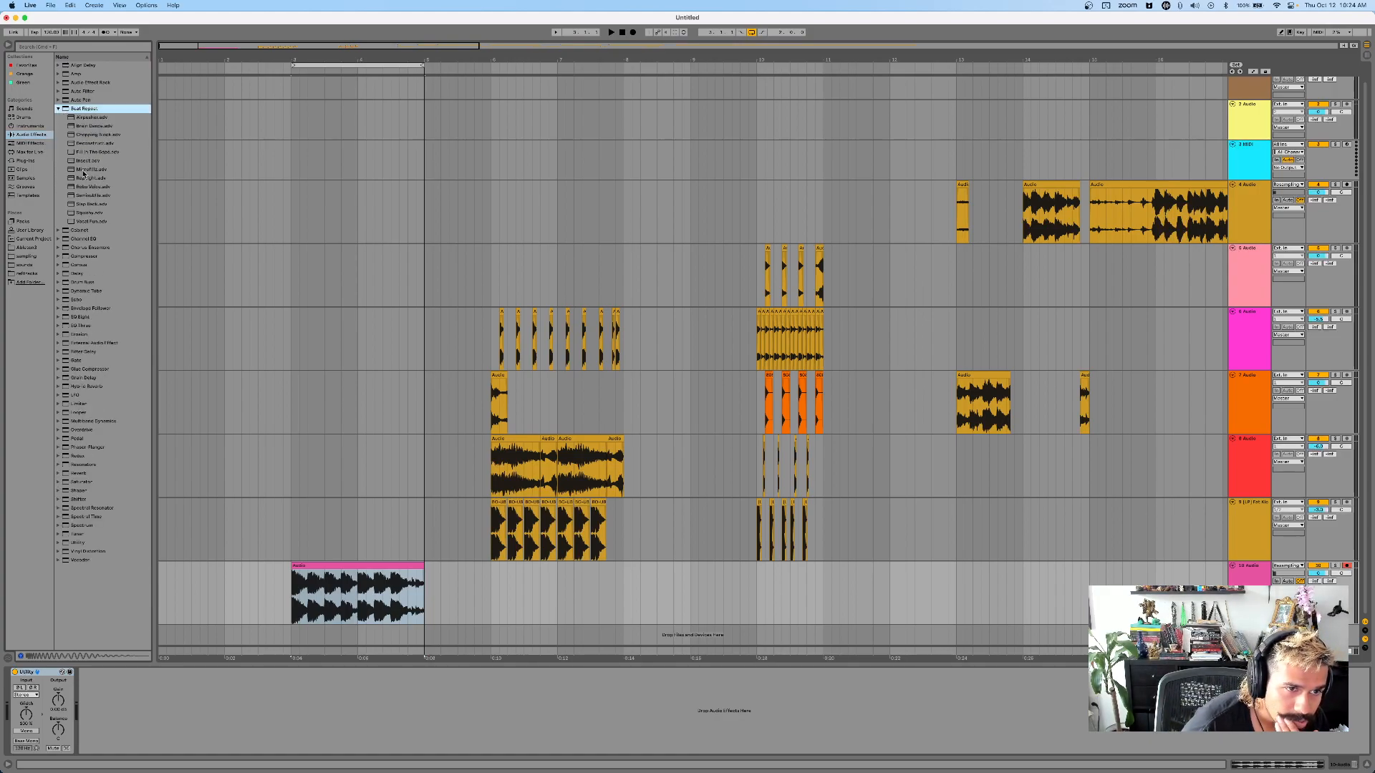
click(97, 135)
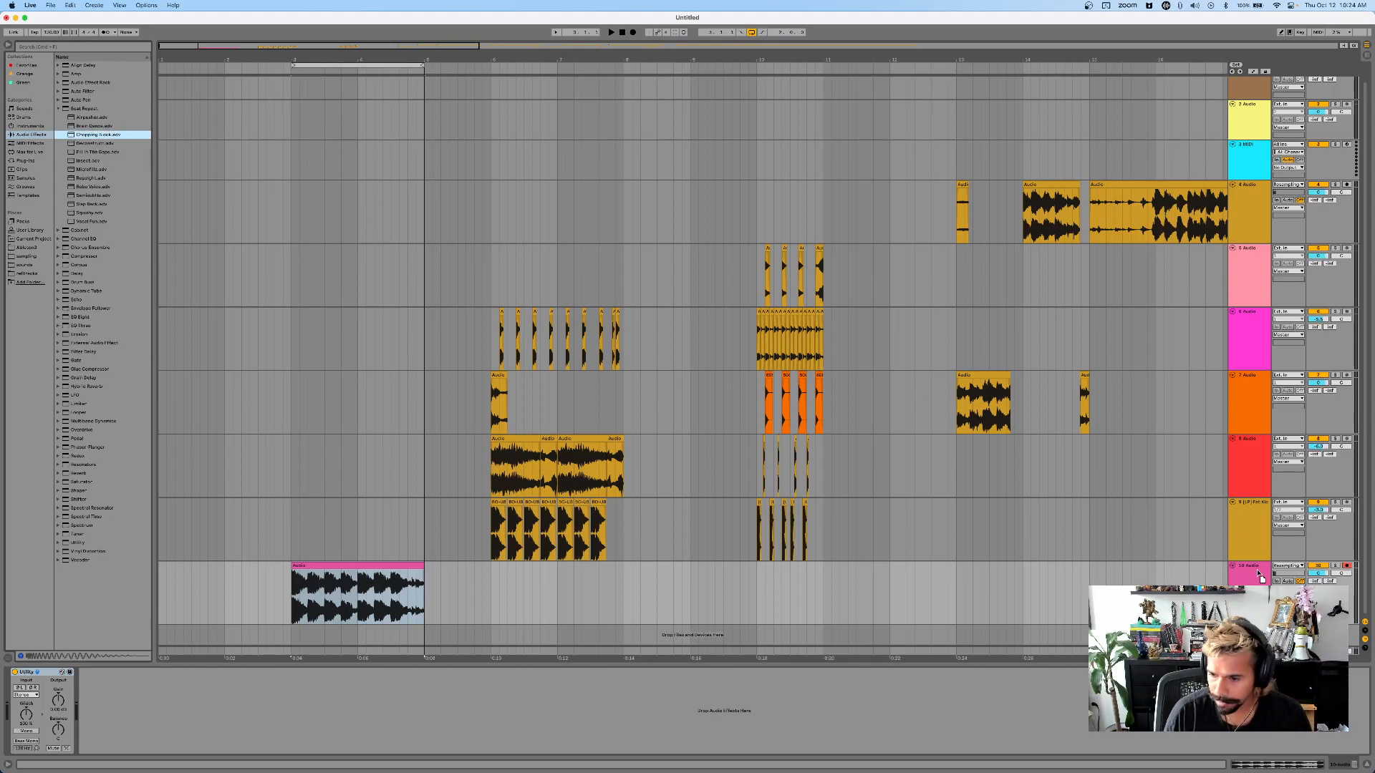
drag(1258, 576, 1257, 576)
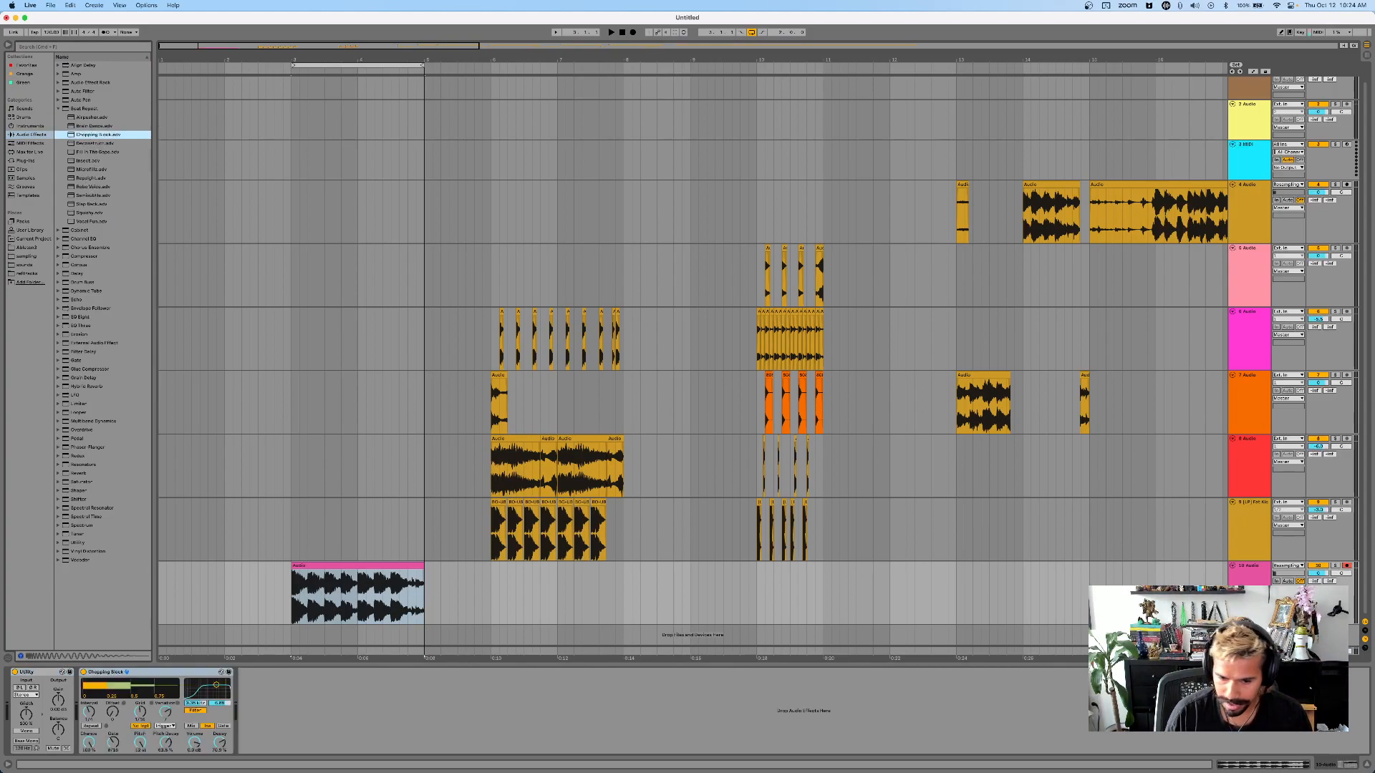
- Add the first Erosion preset after the Chopping Block device on the 10 Audio track
click(57, 108)
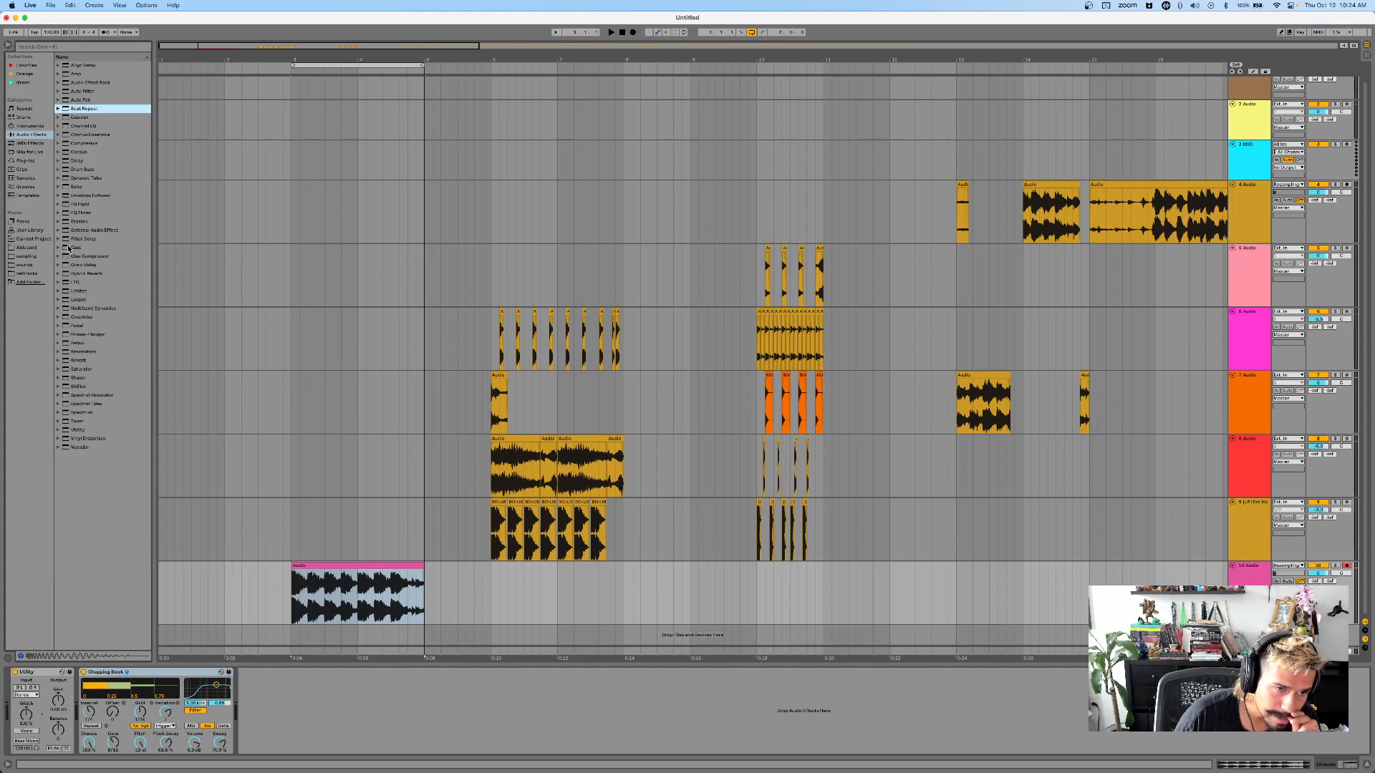
click(58, 222)
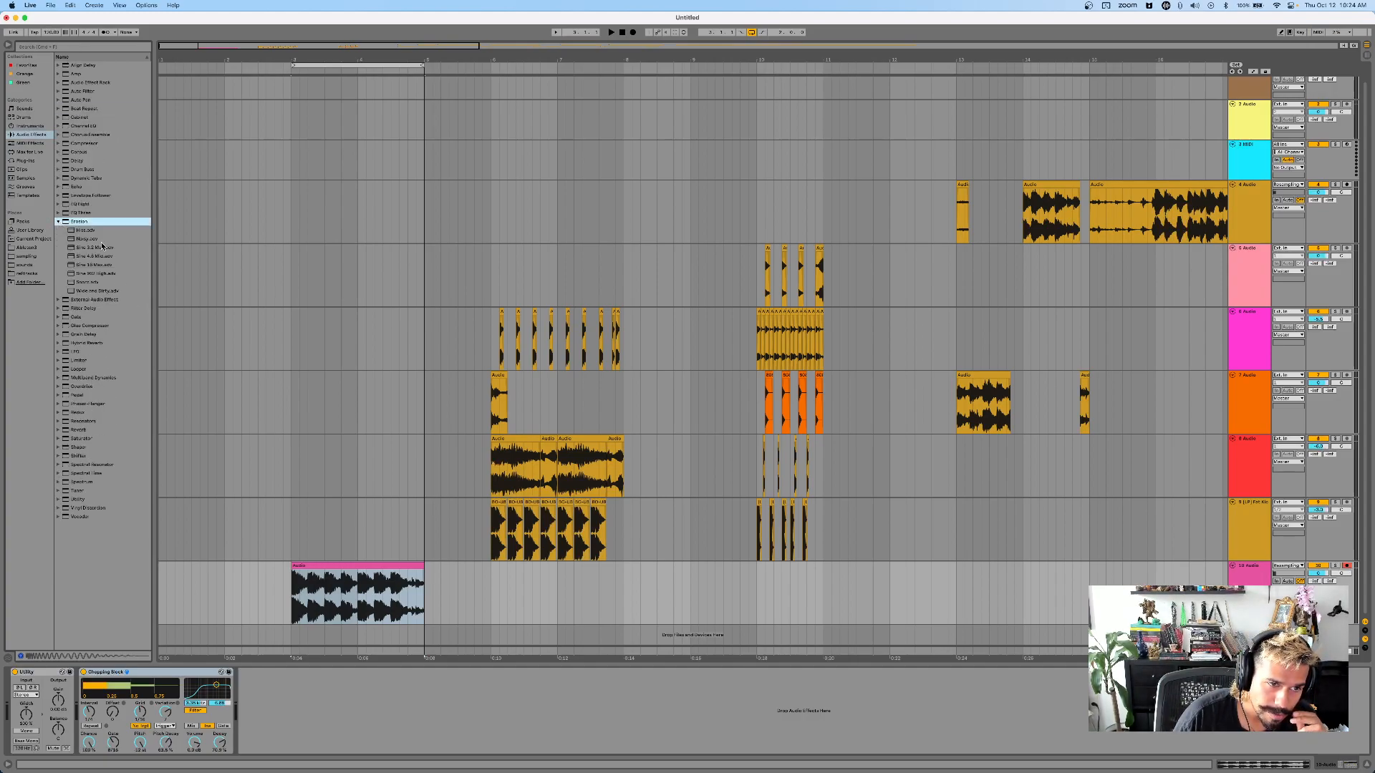
drag(81, 232, 233, 247)
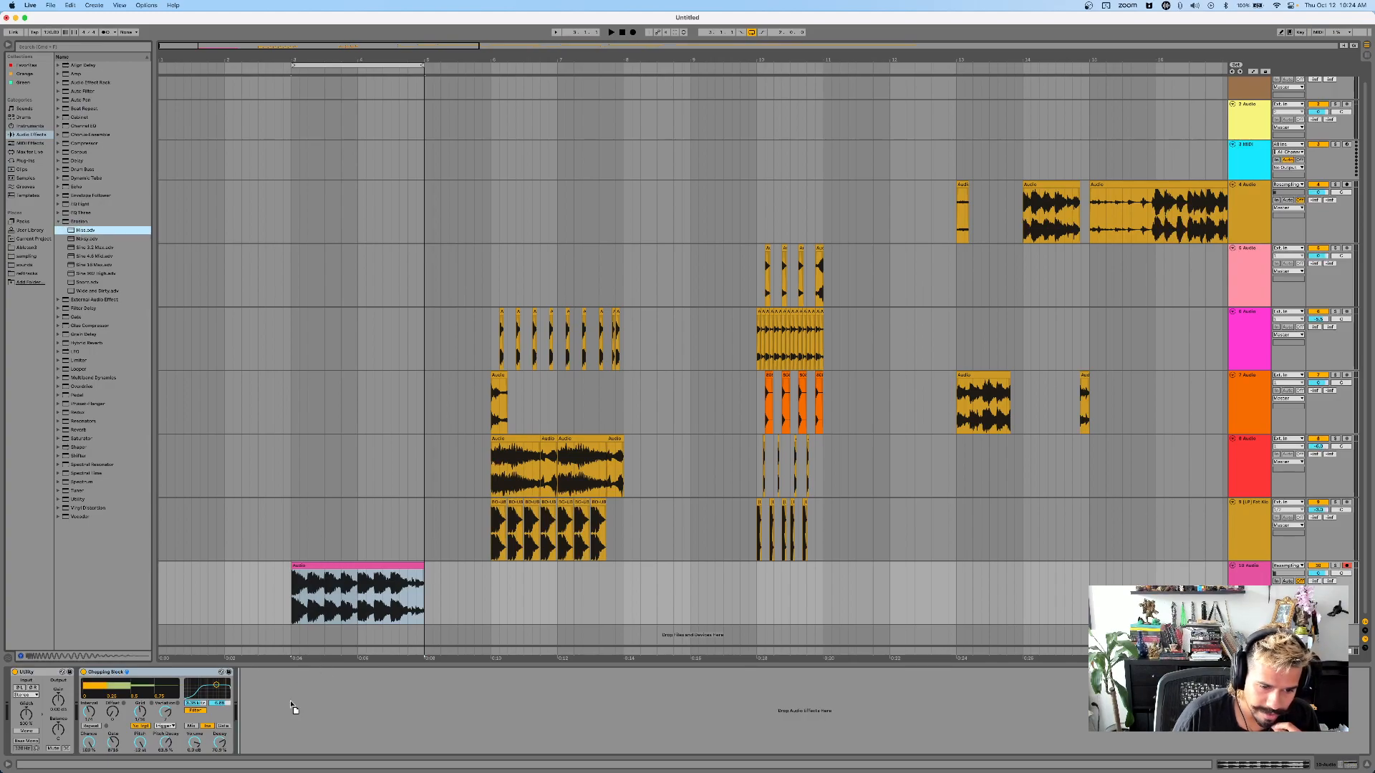
drag(289, 703, 289, 703)
click(58, 222)
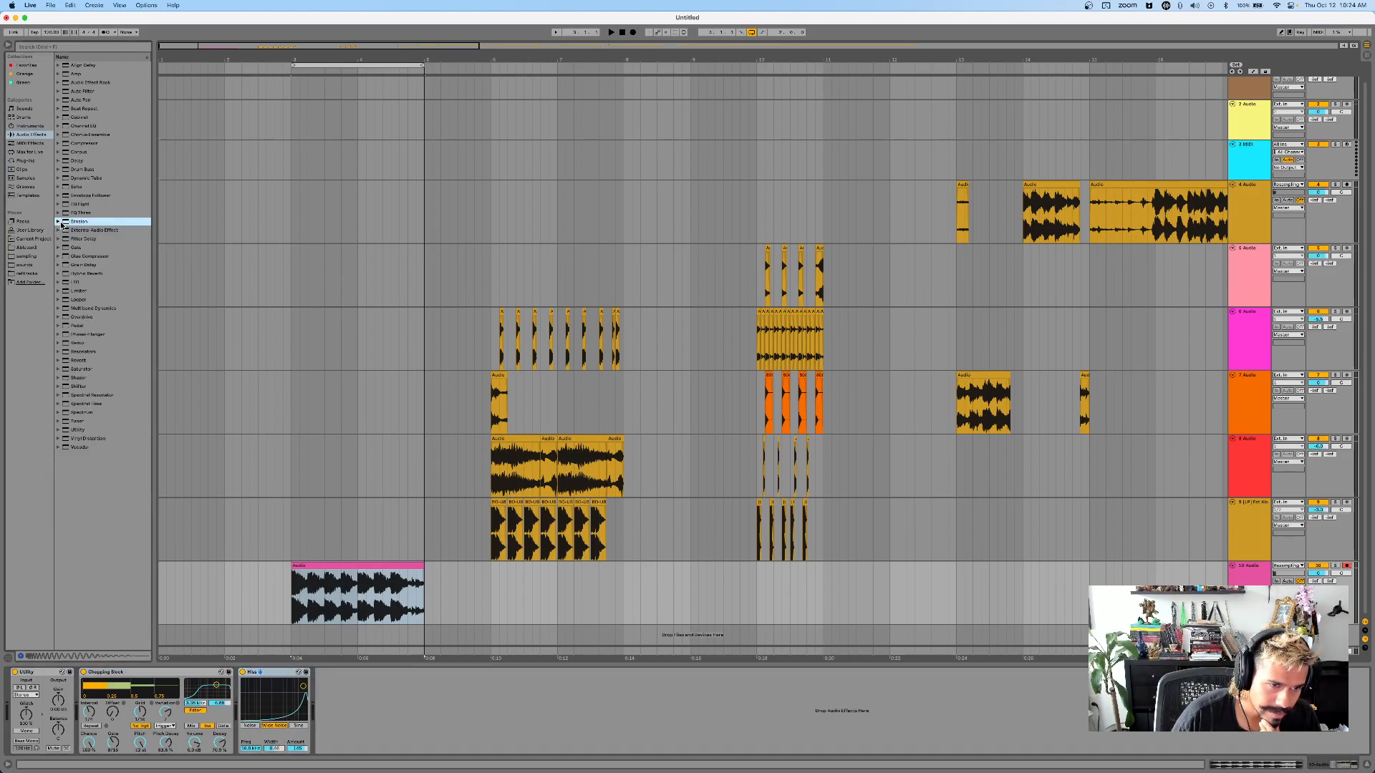
- Append the Grain Delay preset Drive High and the Saturator preset Hot Tubes to the 10 Audio effect chain
click(59, 265)
drag(121, 300, 122, 304)
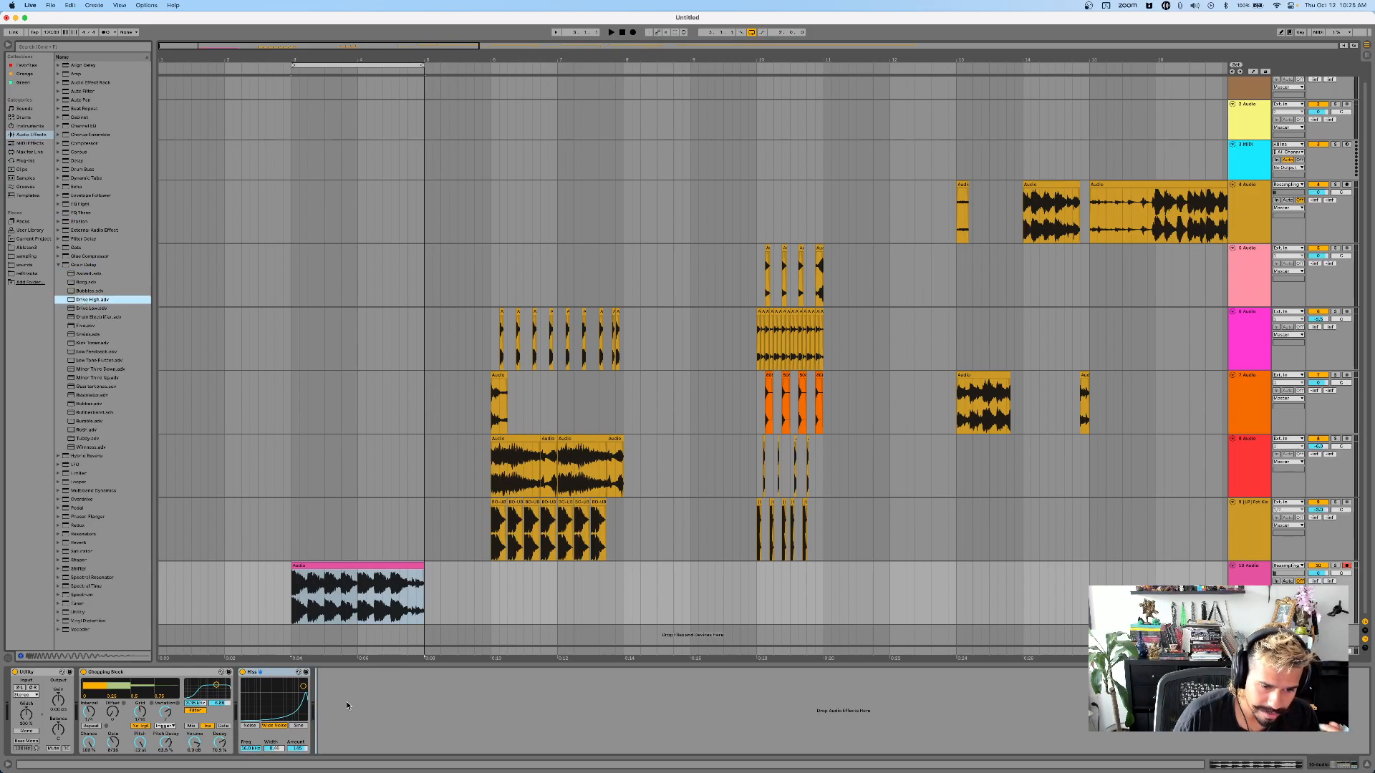
drag(357, 710, 357, 709)
click(58, 265)
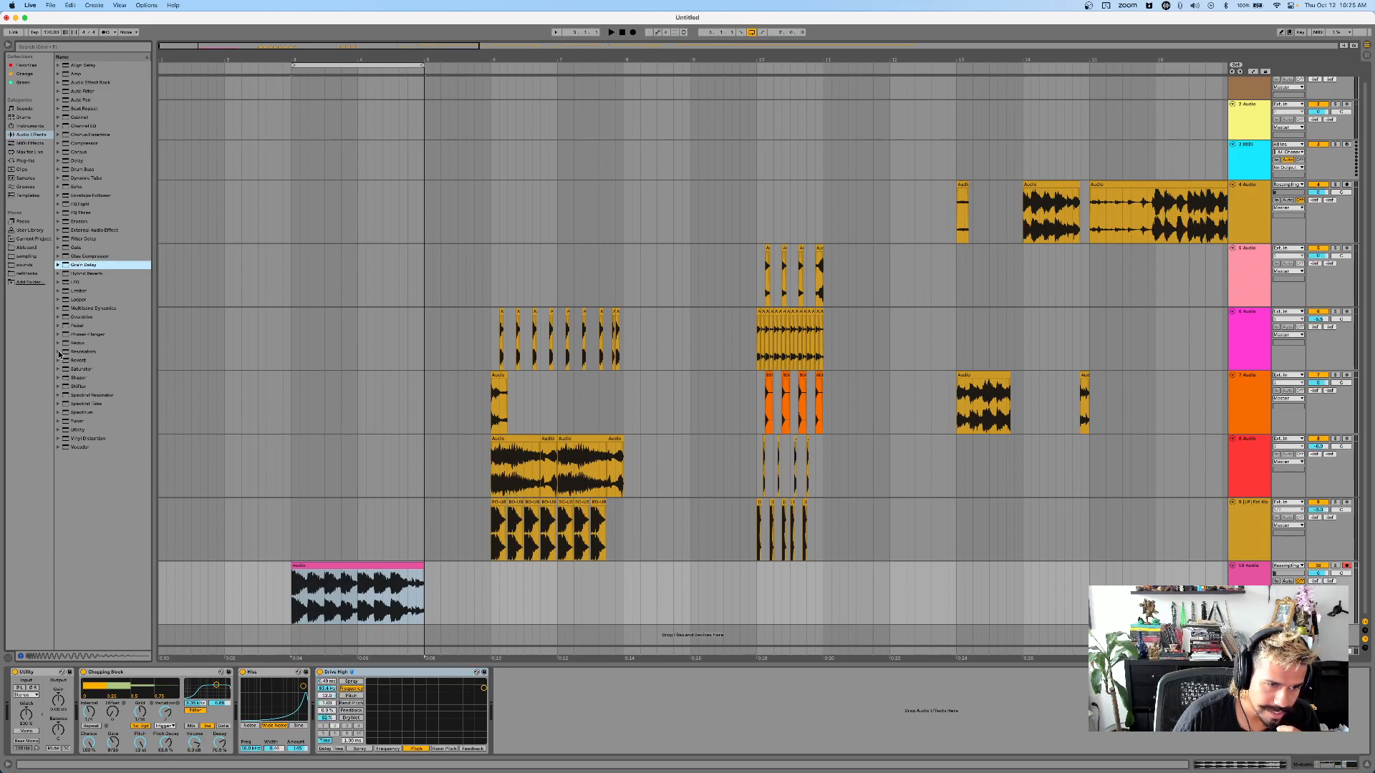
click(59, 369)
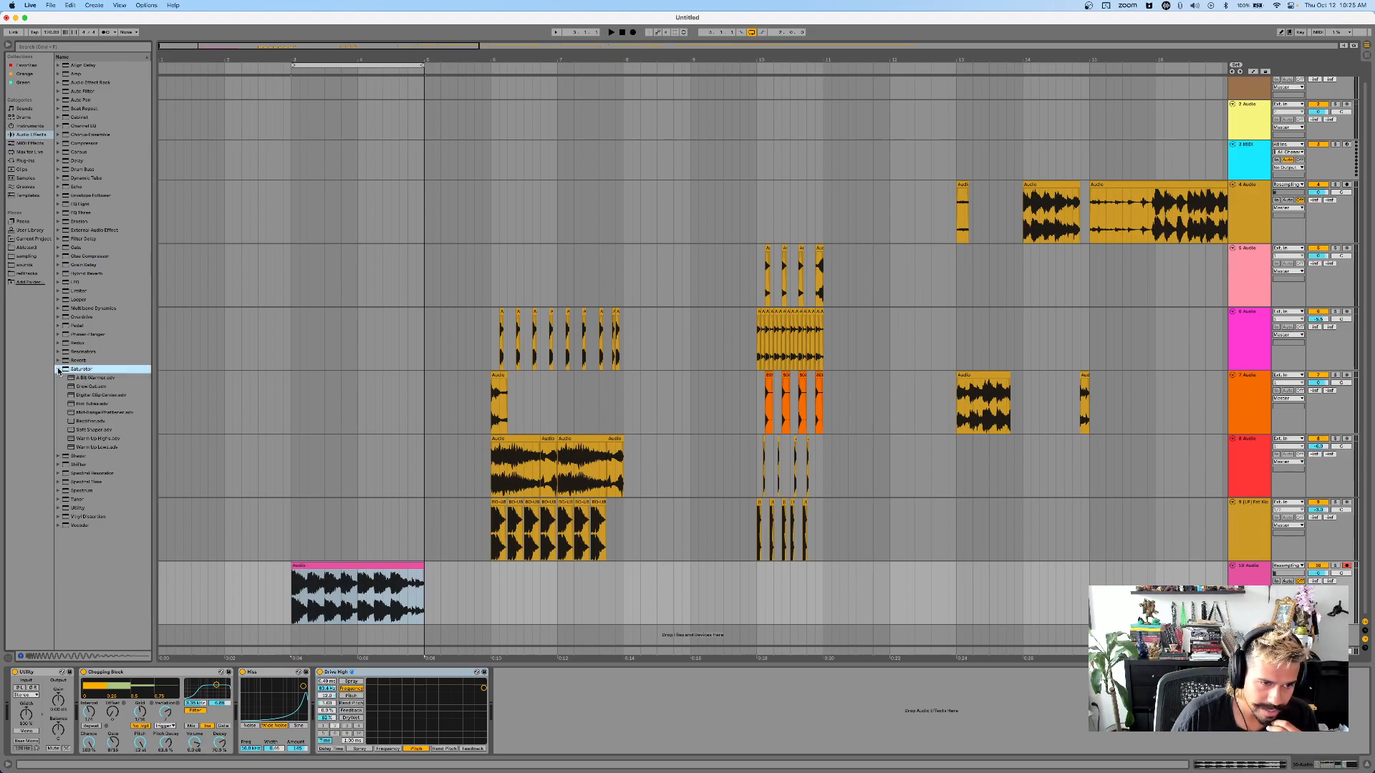
drag(91, 404, 550, 690)
- Group the devices from Chopping Block through Hot Tubes into an Audio Effect Rack and show its macro controls
click(169, 678)
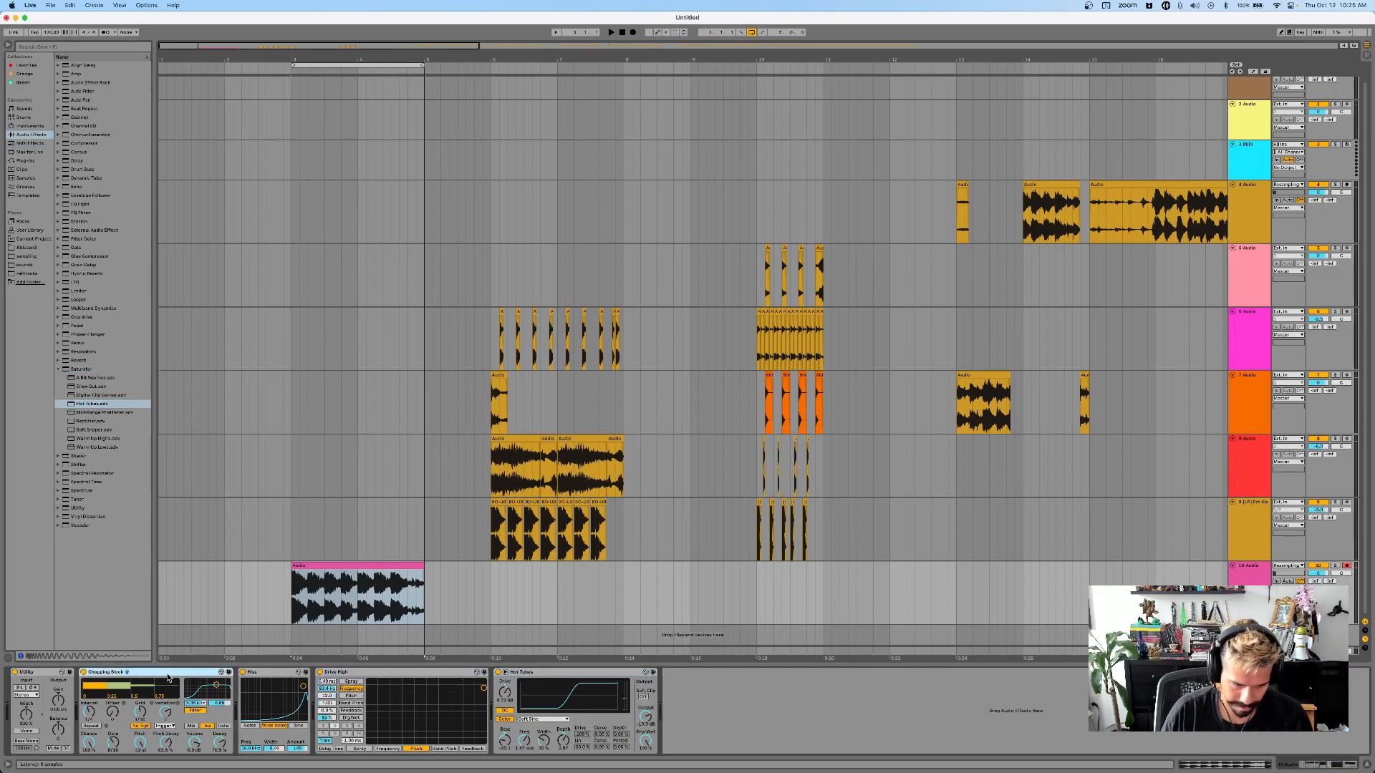
shift+click(576, 675)
key(super+g)
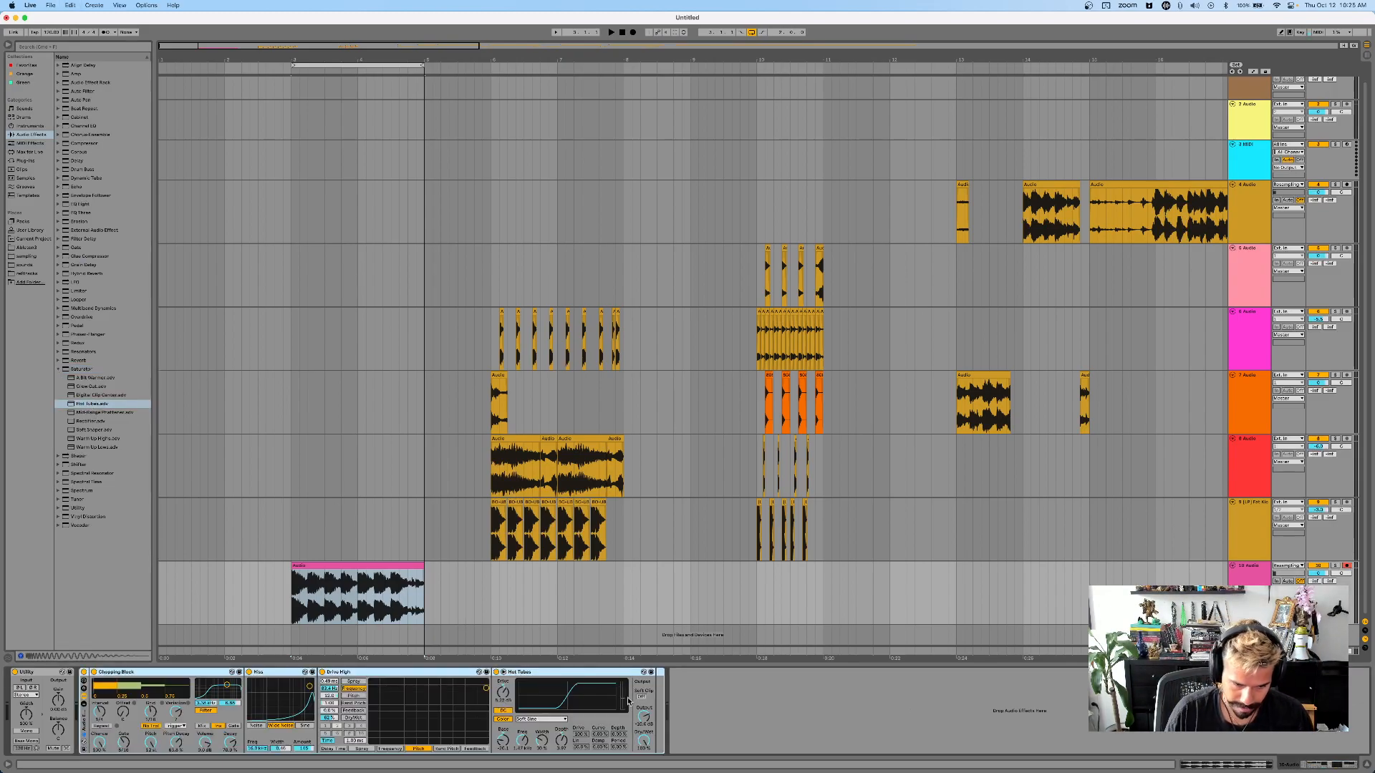
click(84, 683)
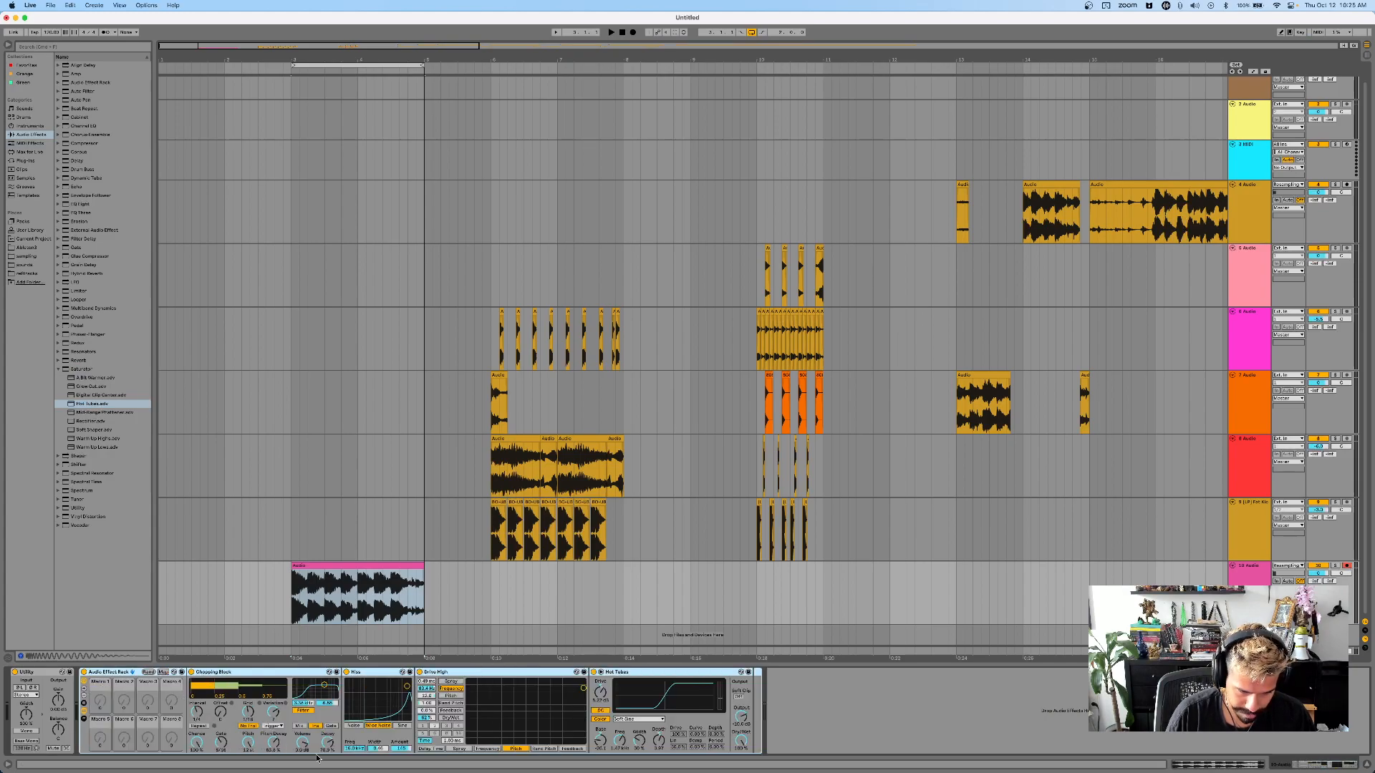
- Map Erosion's Amount to Macro 1 and the Grain Delay's Spray, Pitch and Feedback to Macros 2, 3 and 4
right_click(400, 749)
click(426, 639)
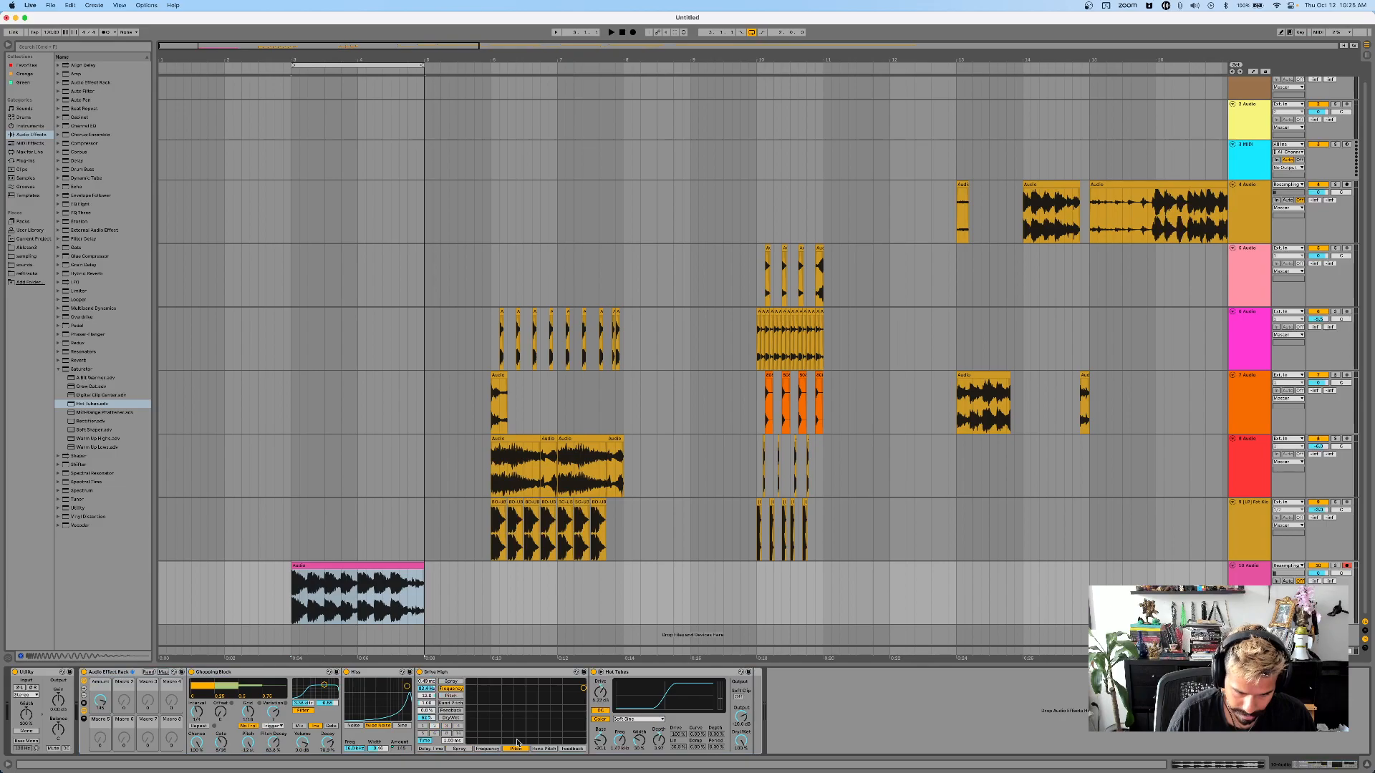
right_click(431, 691)
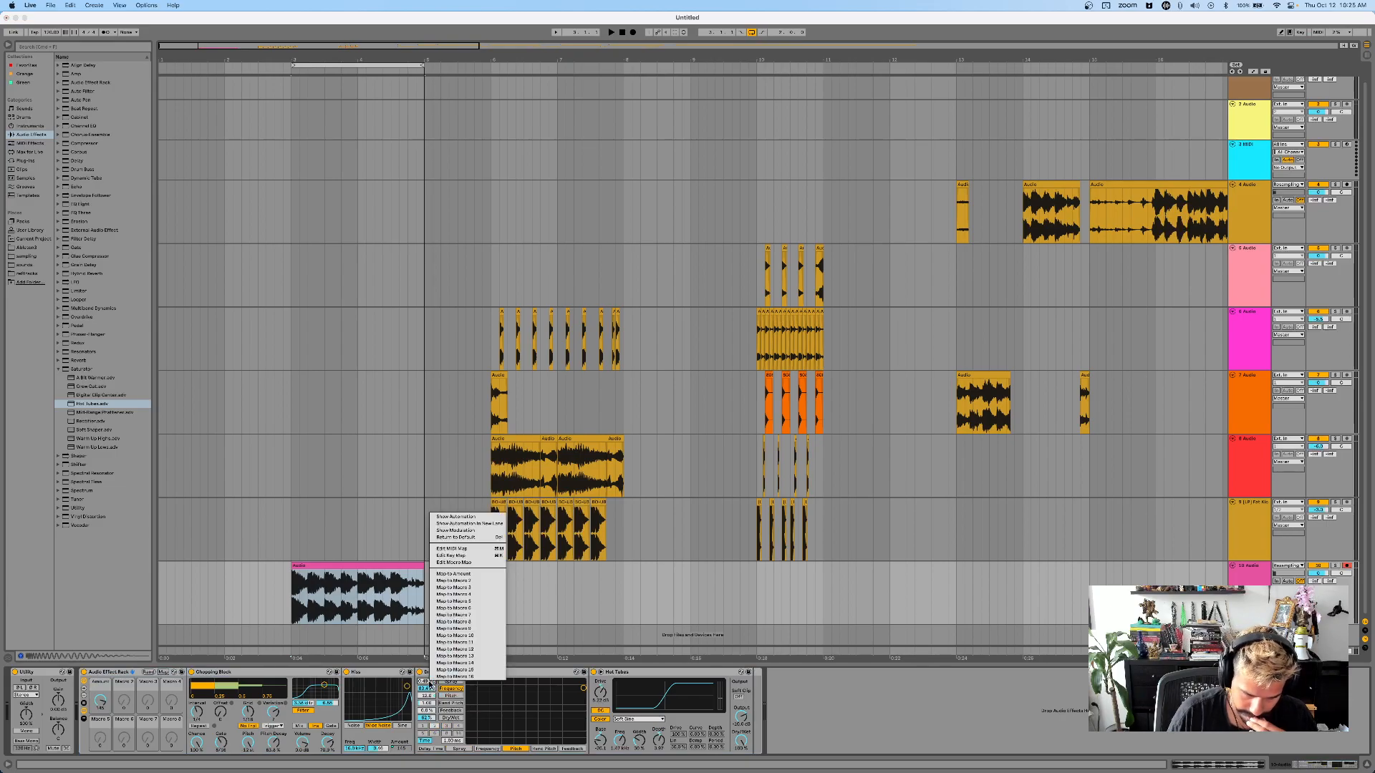
click(475, 582)
right_click(429, 699)
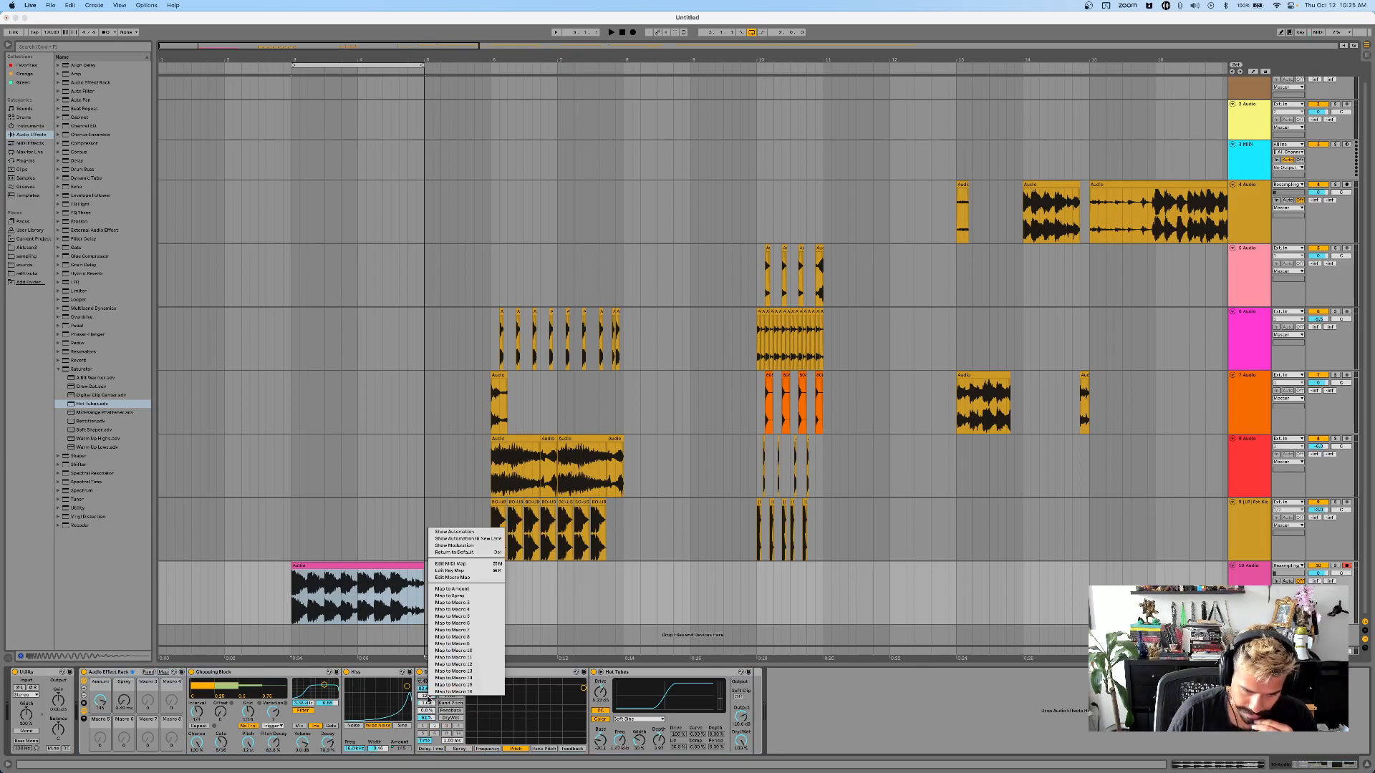
click(475, 603)
right_click(432, 703)
click(421, 713)
right_click(423, 710)
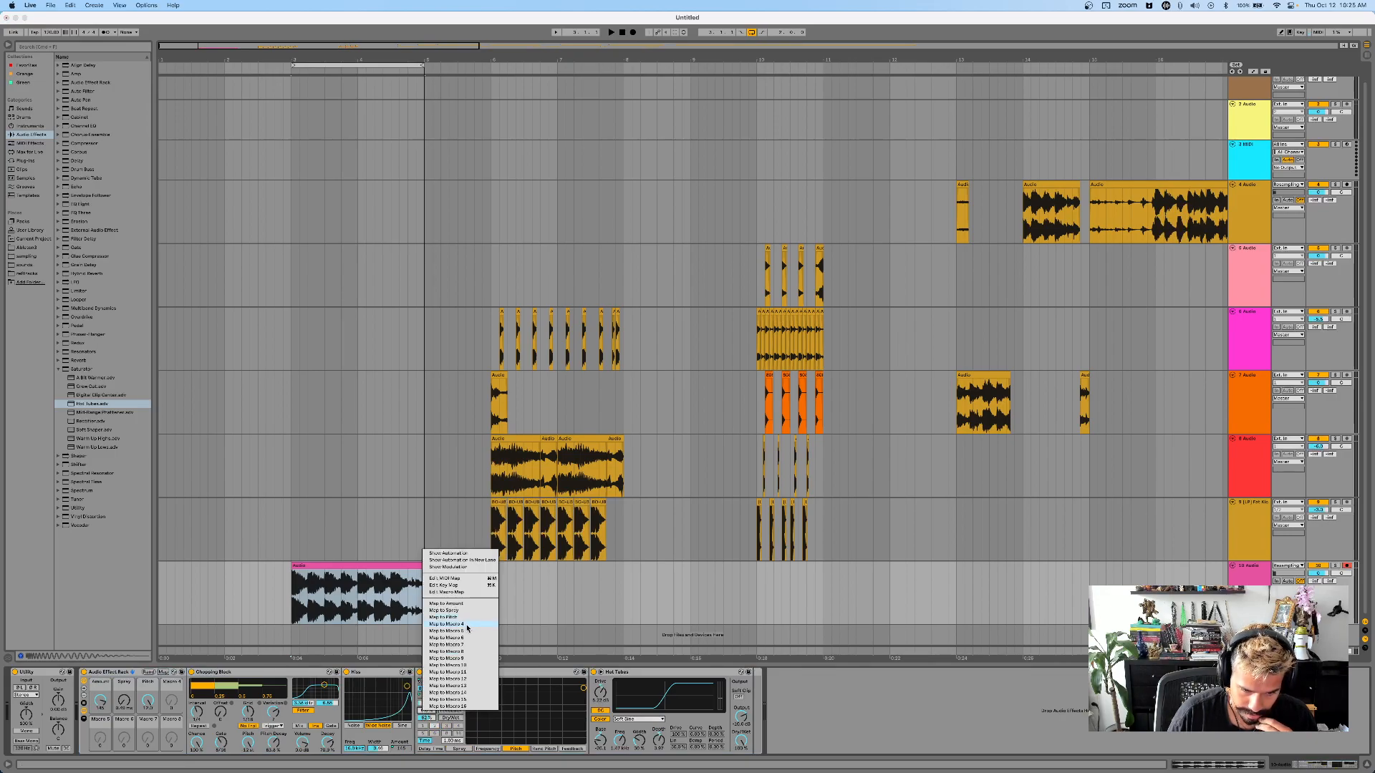
click(466, 625)
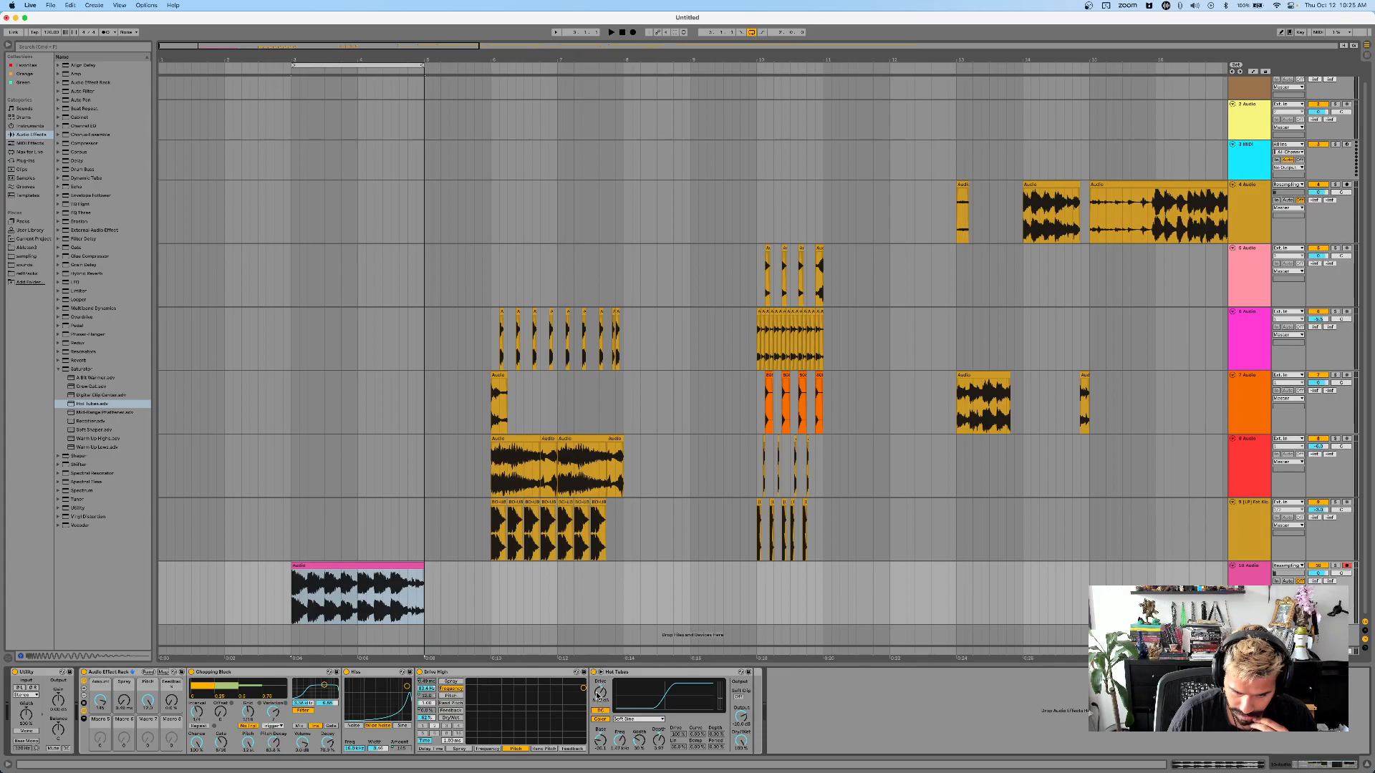
- Play the looped two-bar clip on 10 Audio through the new effect rack
key(space)
key(z)
scroll(347, 552, up, 3)
scroll(359, 552, left, 4)
scroll(360, 552, down, 5)
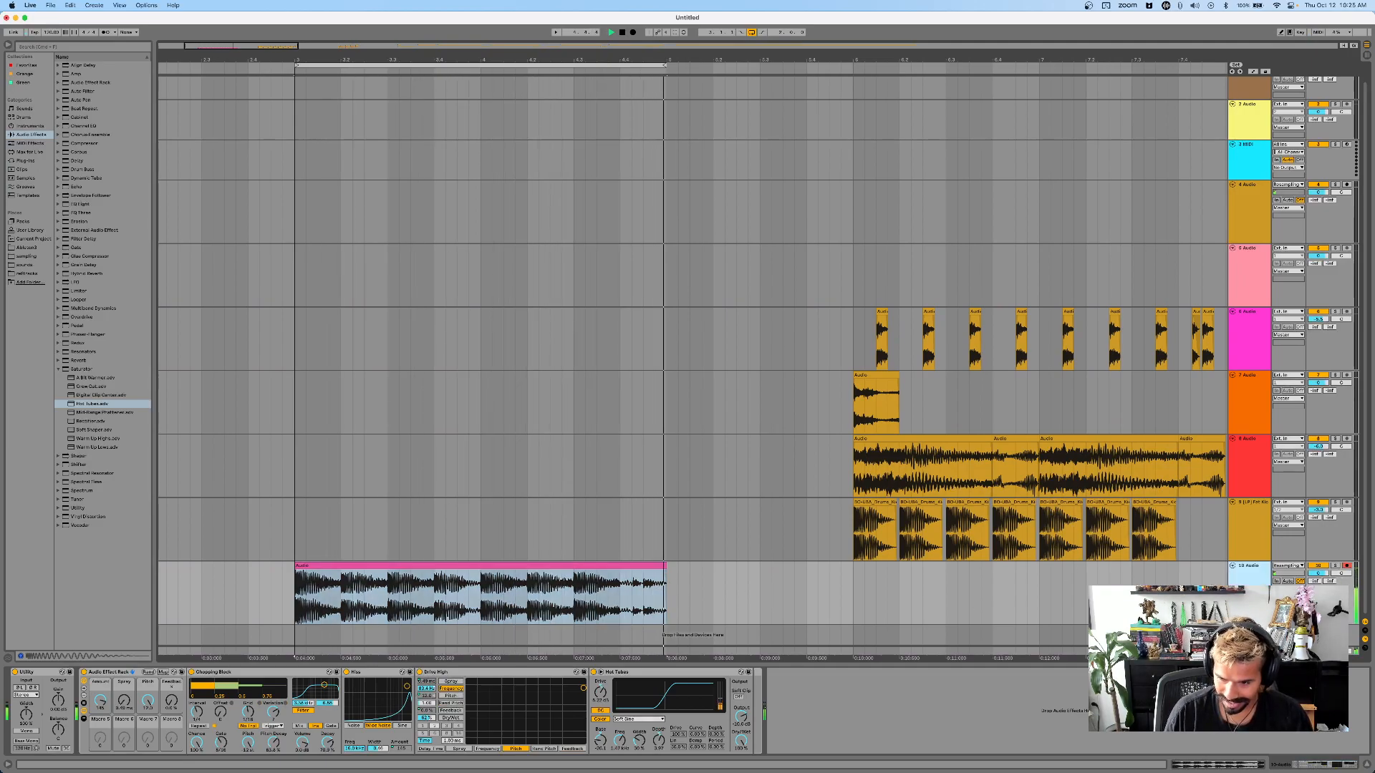
- Insert an armed audio track below 10 Audio with Resampling as its input and start recording at bar 3
key(super+t)
click(1287, 566)
click(1286, 586)
click(1347, 566)
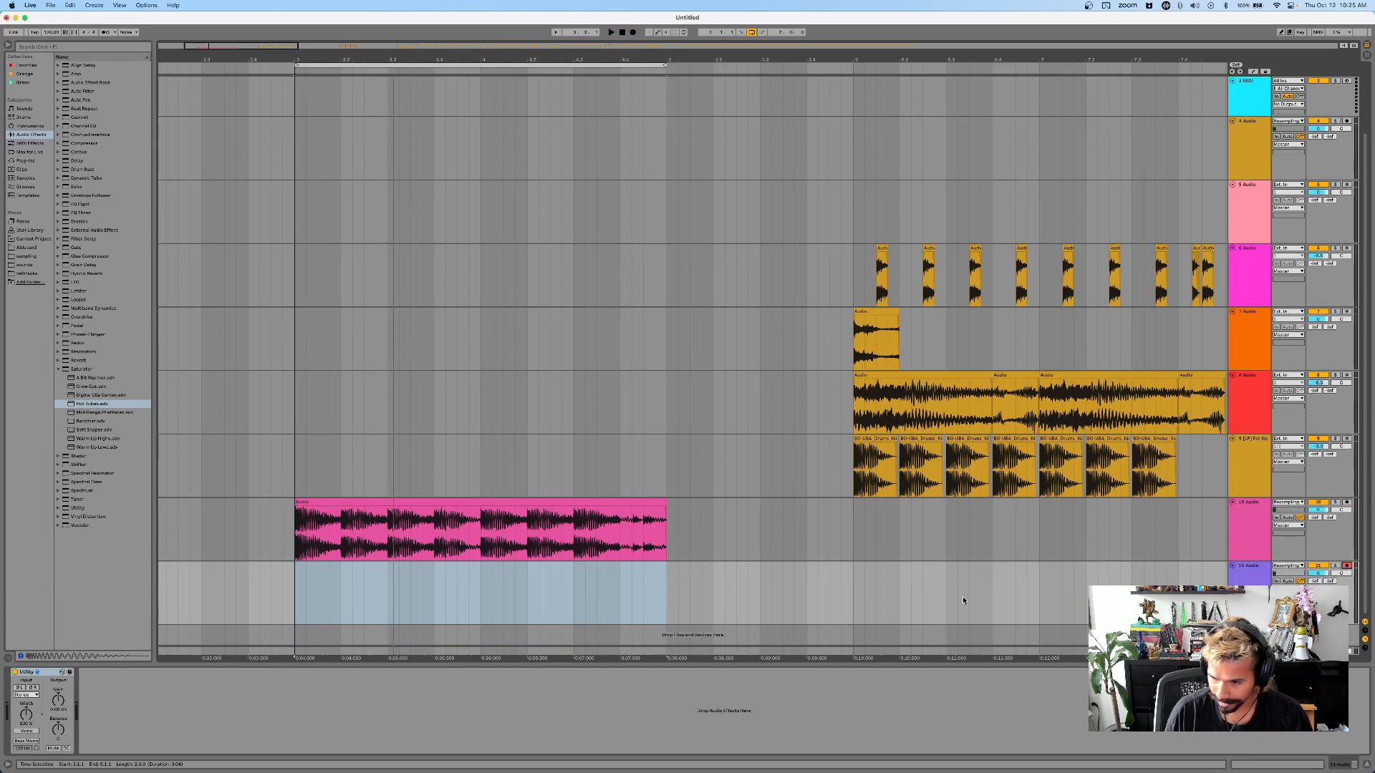
click(300, 612)
click(295, 612)
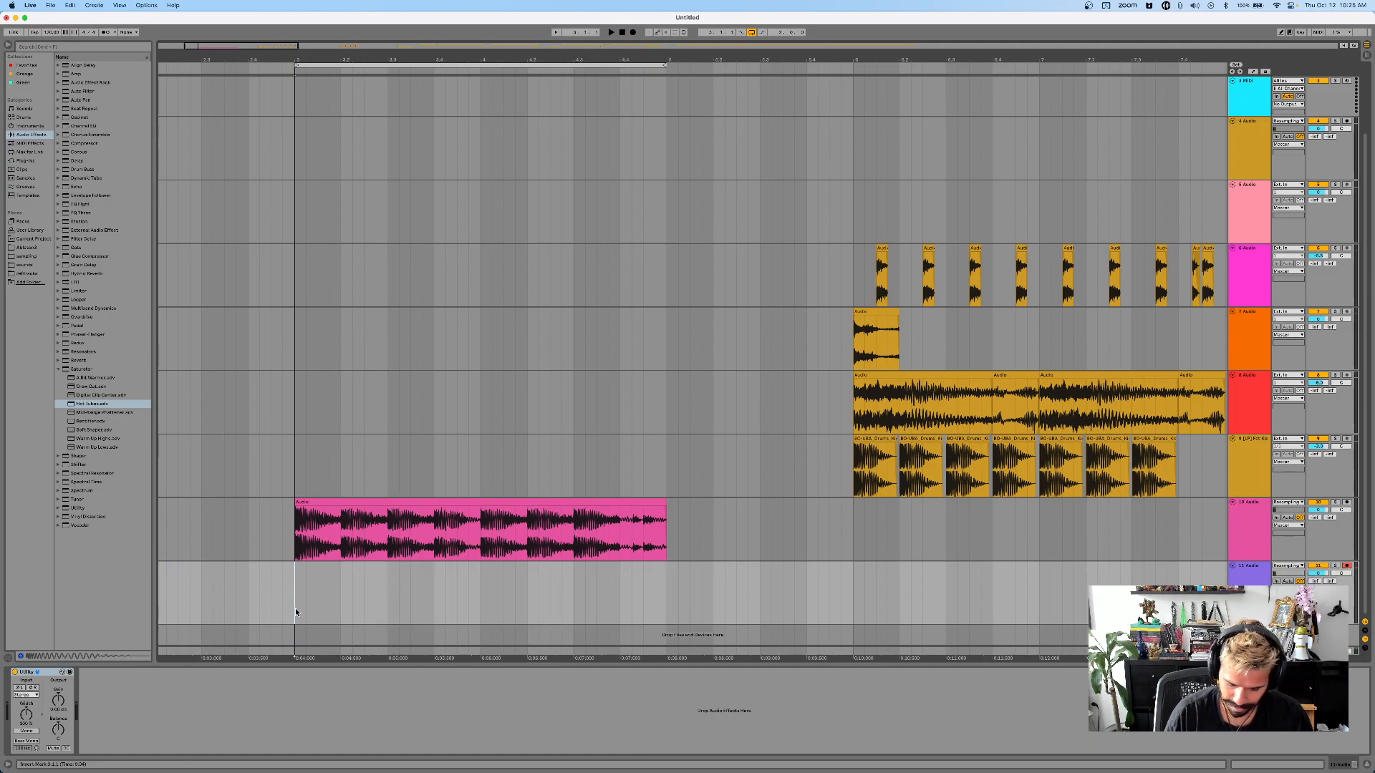
key(F9)
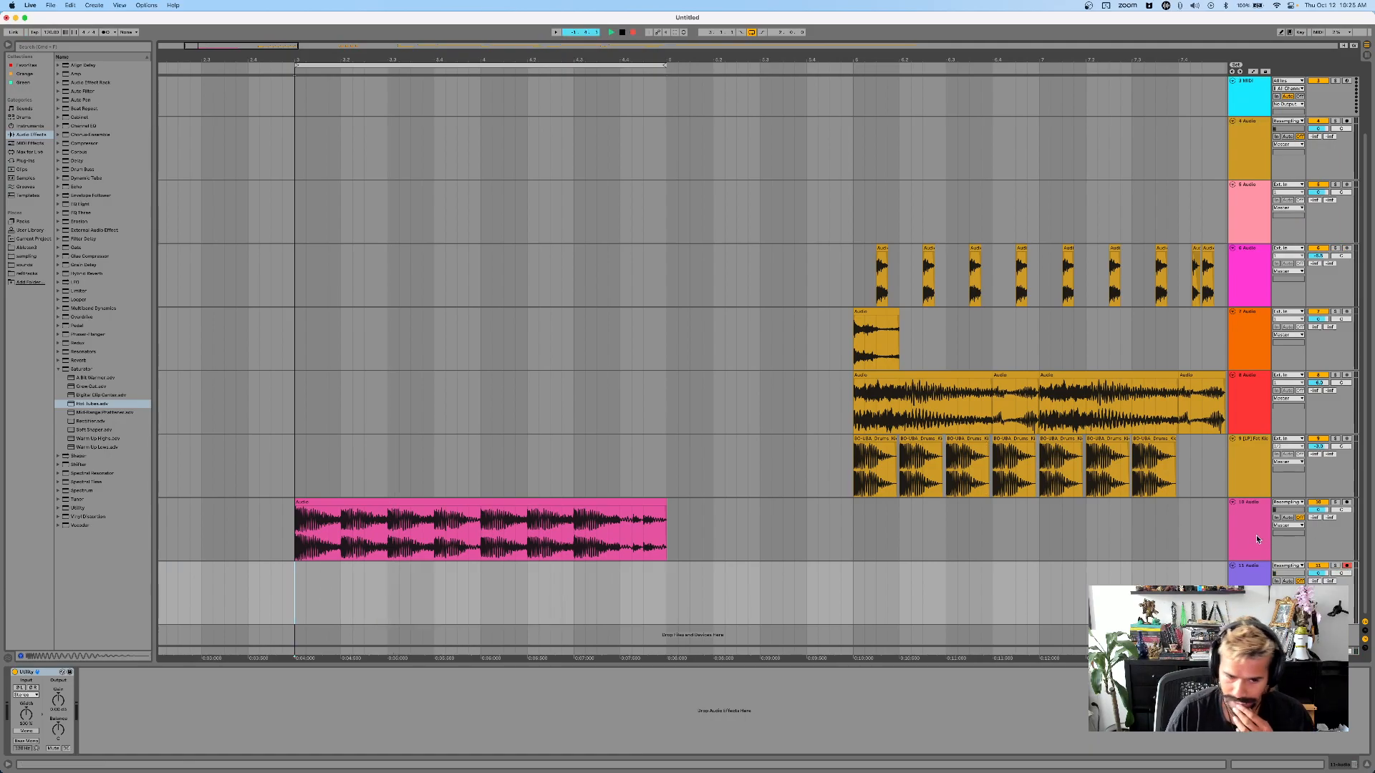
- Randomize the macros of the 10 Audio effect rack several times while the loop is being recorded
click(1254, 534)
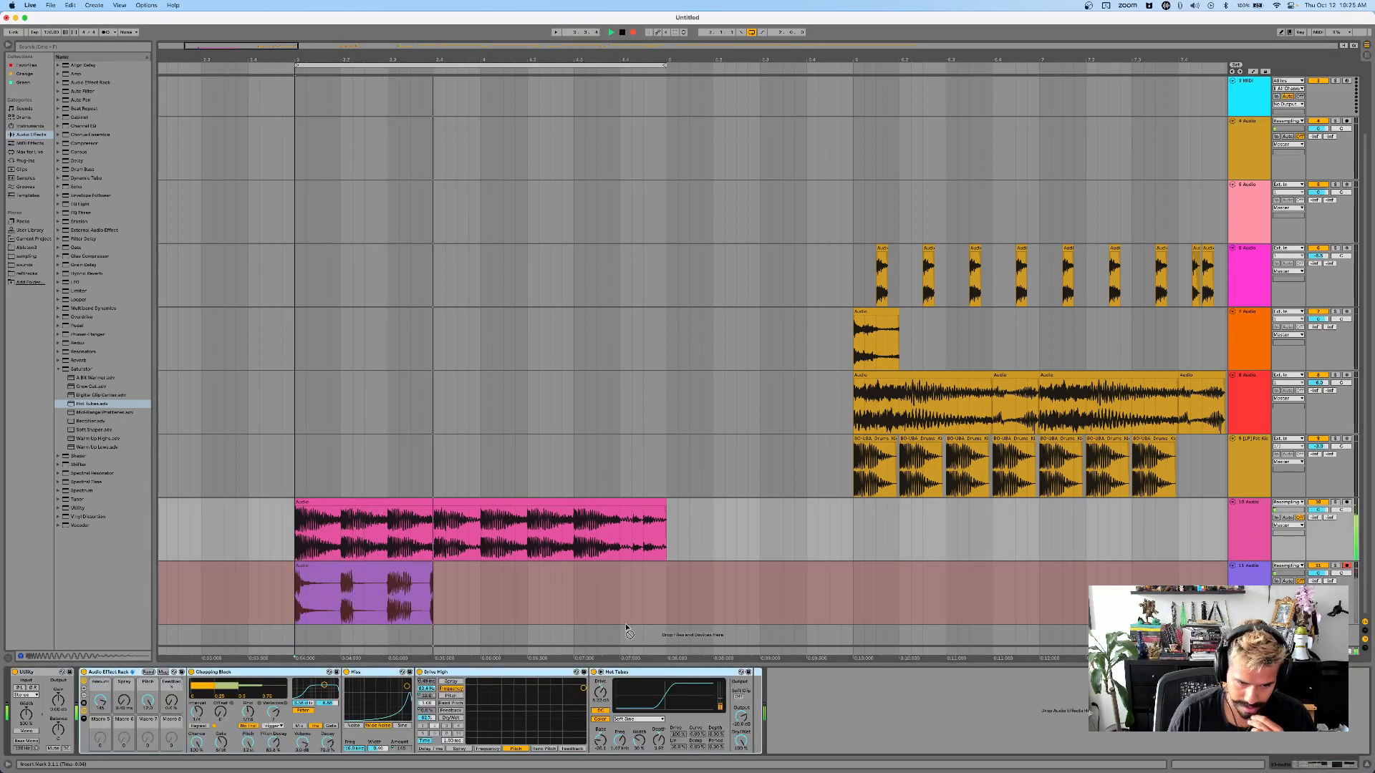
click(148, 672)
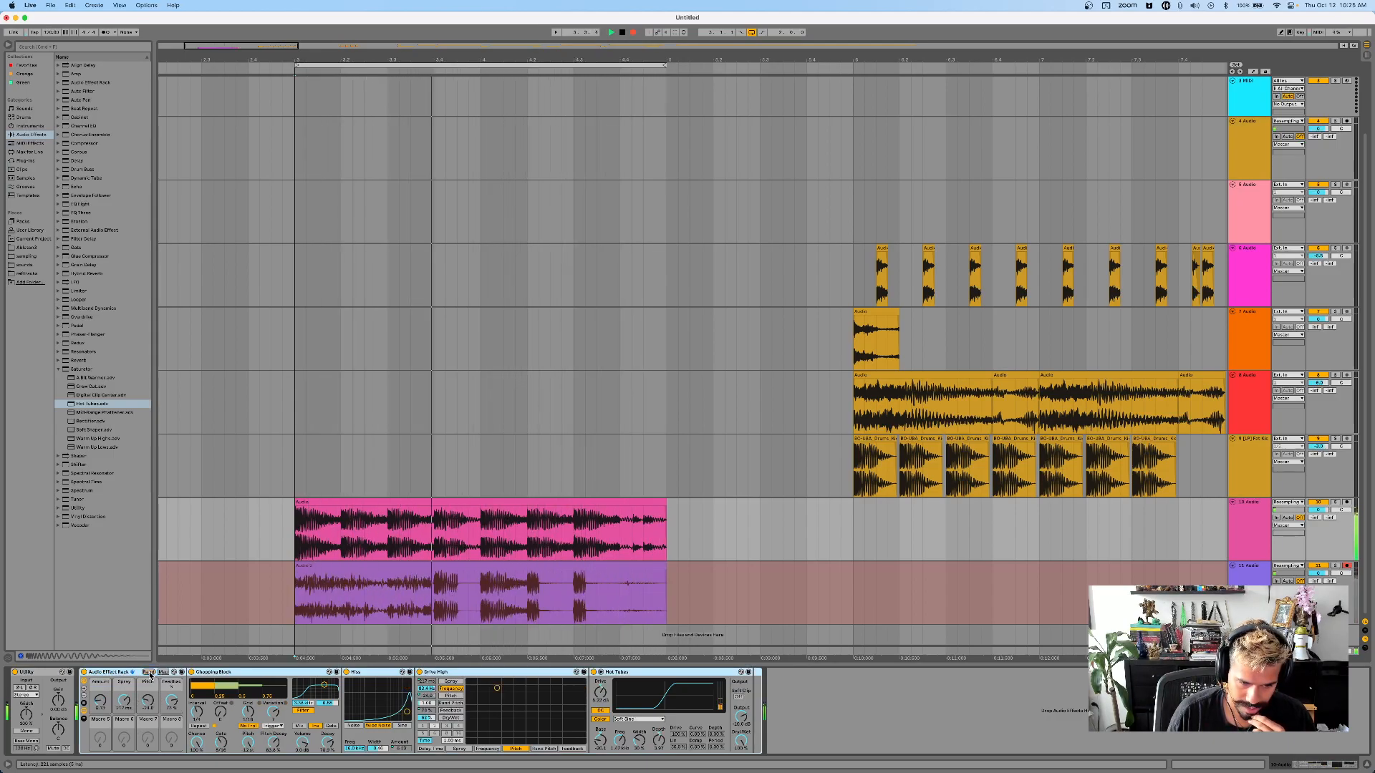
click(149, 673)
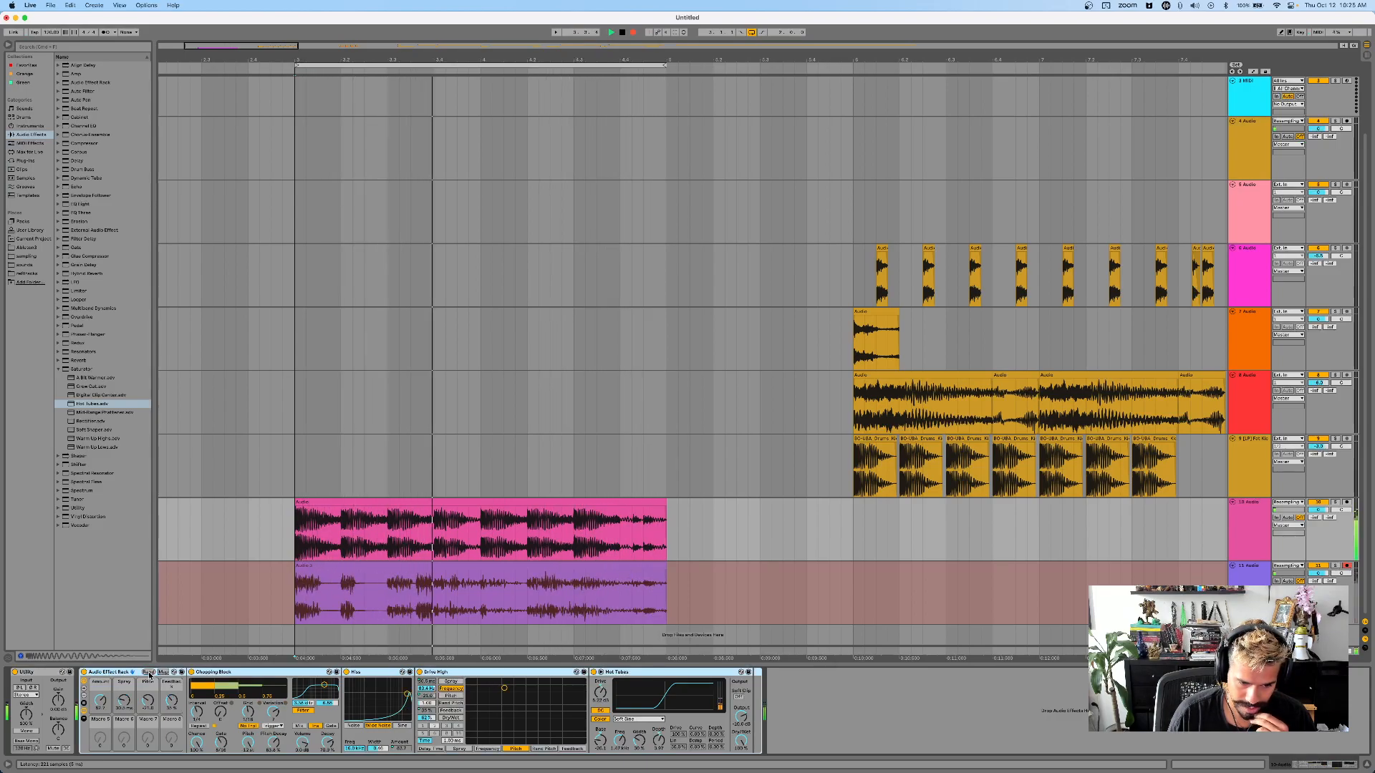
click(148, 673)
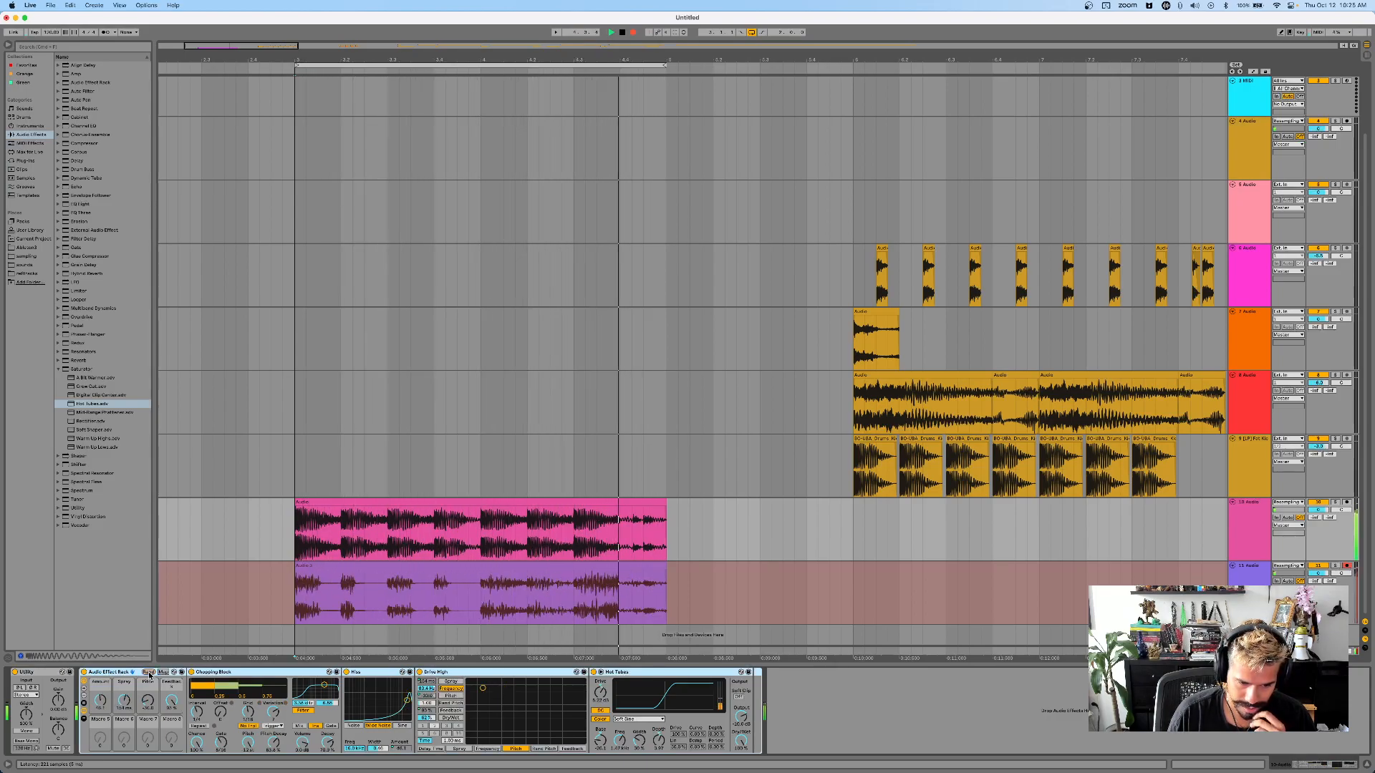
click(149, 673)
- Vary the rack's Feedback, Pitch, Spray and Amount macros during recording, then stop the transport
drag(172, 701, 171, 653)
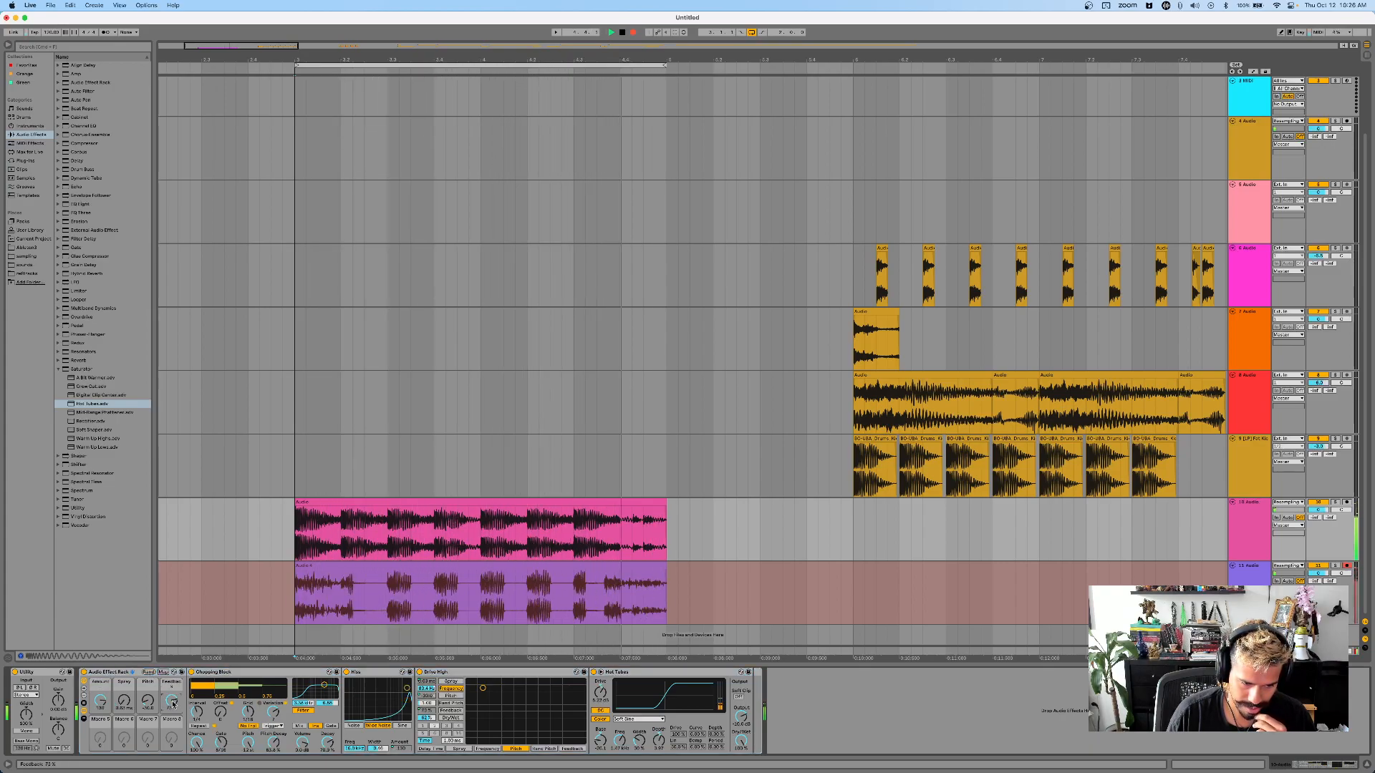
mouse_move(148, 700)
mouse_down()
mouse_move(148, 640)
mouse_move(124, 693)
mouse_move(124, 643)
mouse_up()
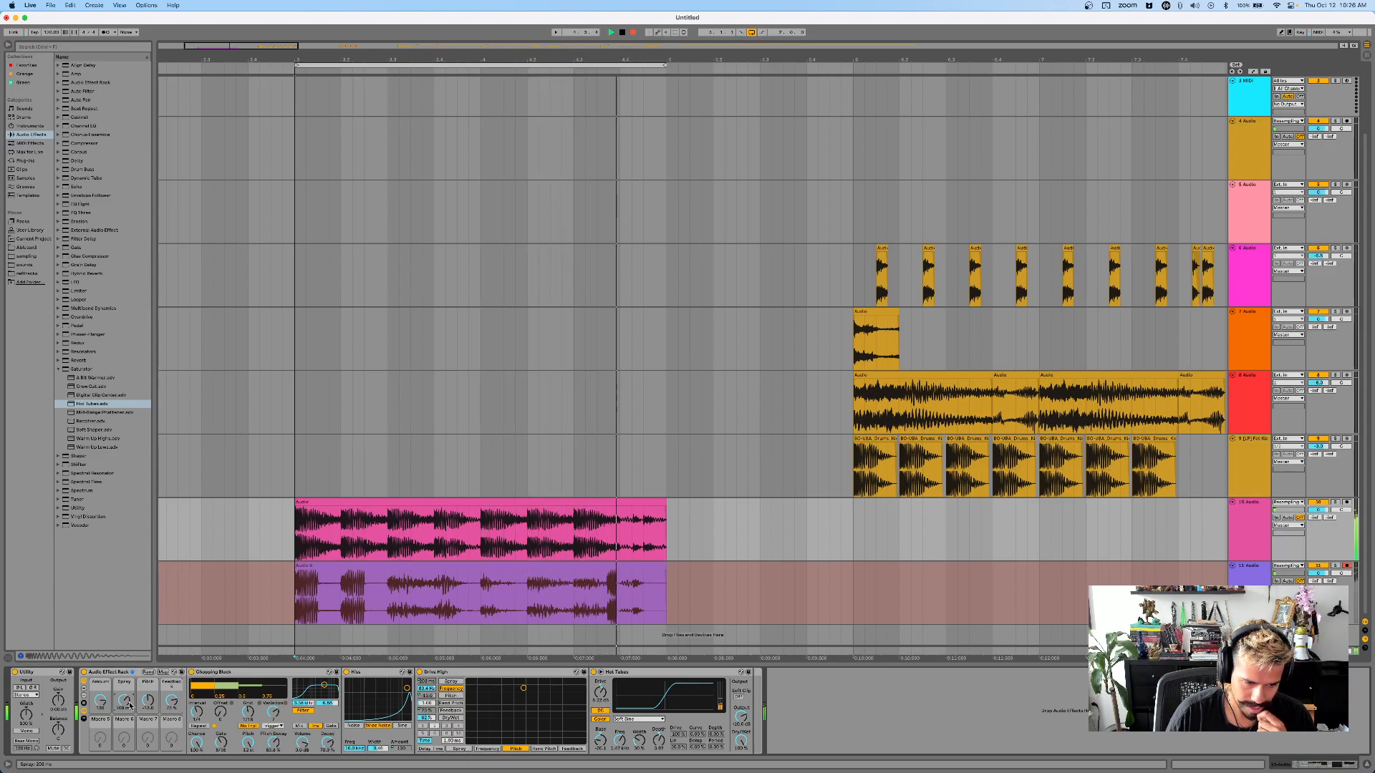
mouse_move(100, 701)
mouse_down()
mouse_move(100, 679)
mouse_move(124, 693)
mouse_move(124, 672)
mouse_move(124, 716)
mouse_up()
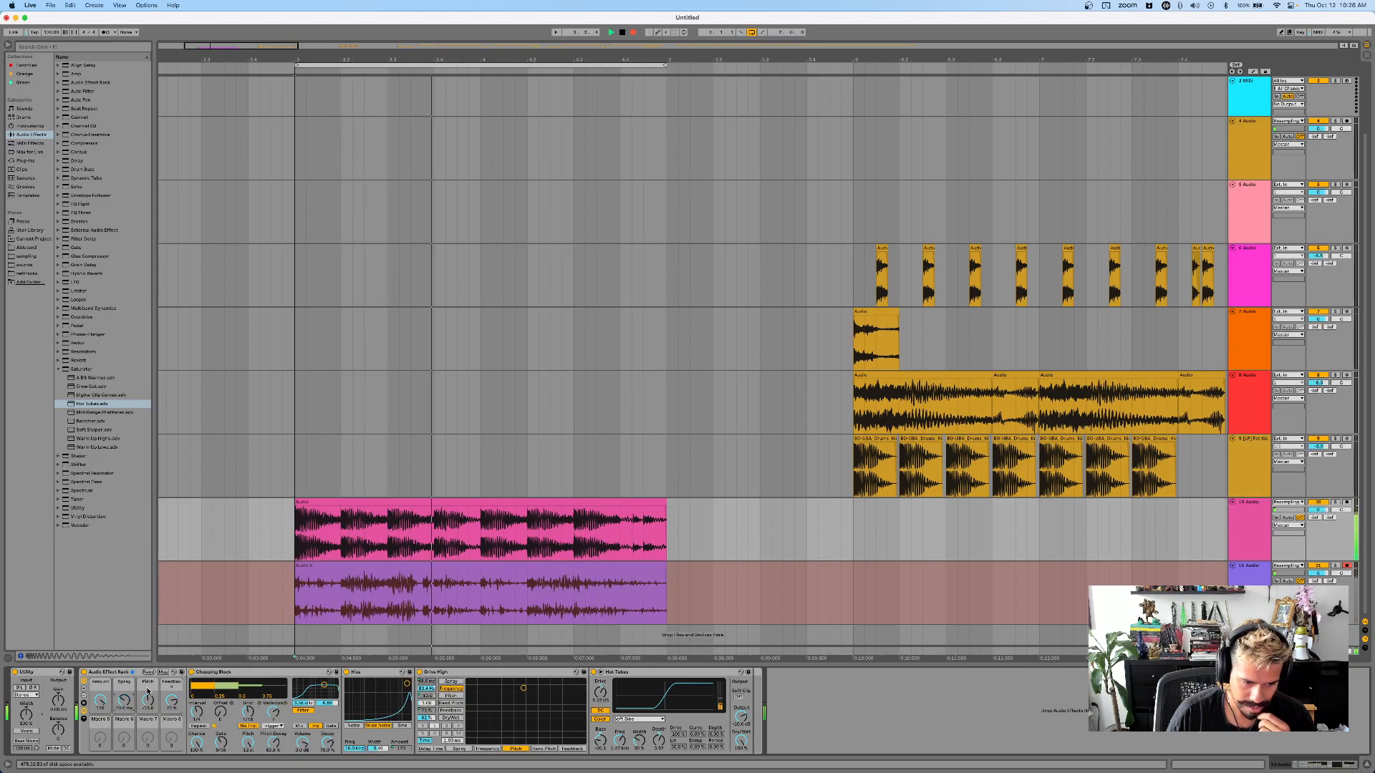
key(space)
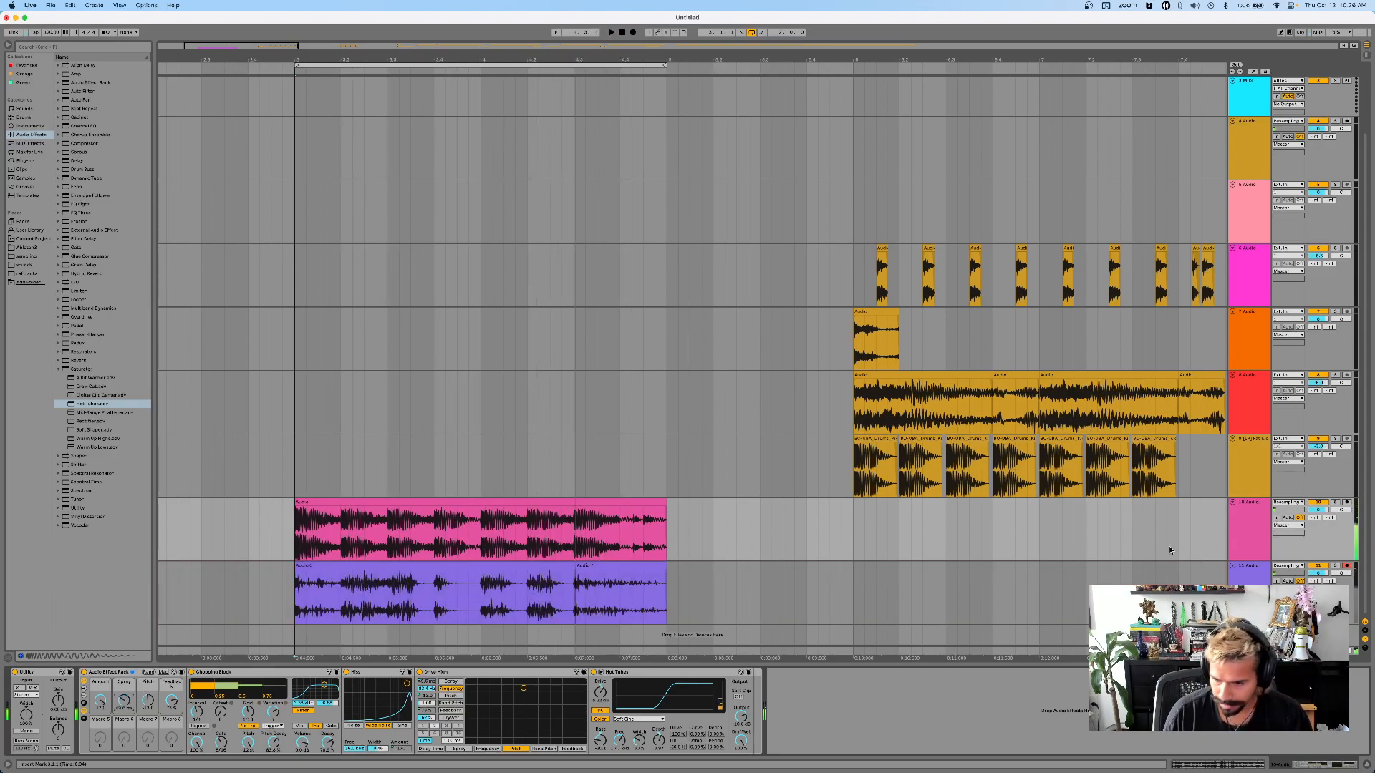
- Extend the recorded clip on 11 Audio to span bar 1 to bar 8 and add new audio tracks below it
key(minus)
drag(425, 584, 160, 584)
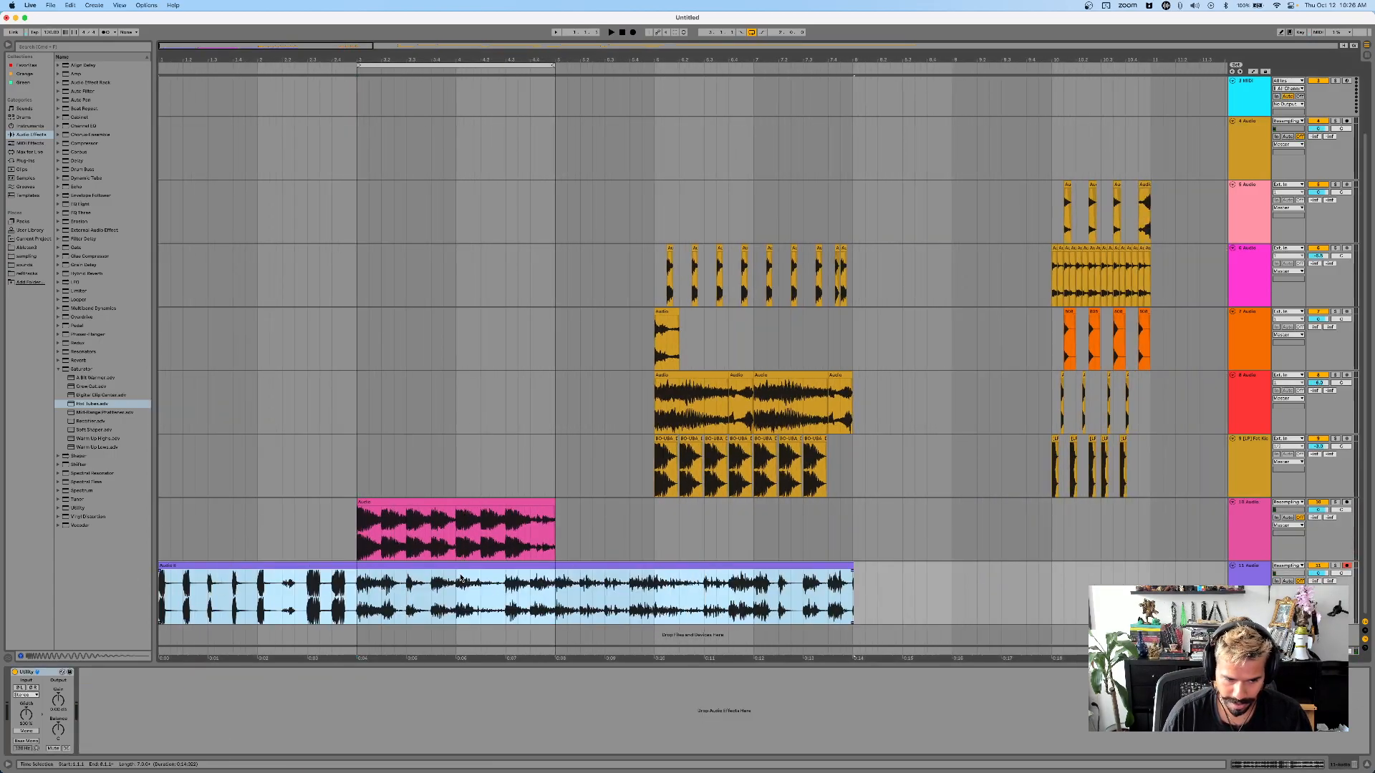
key(minus)
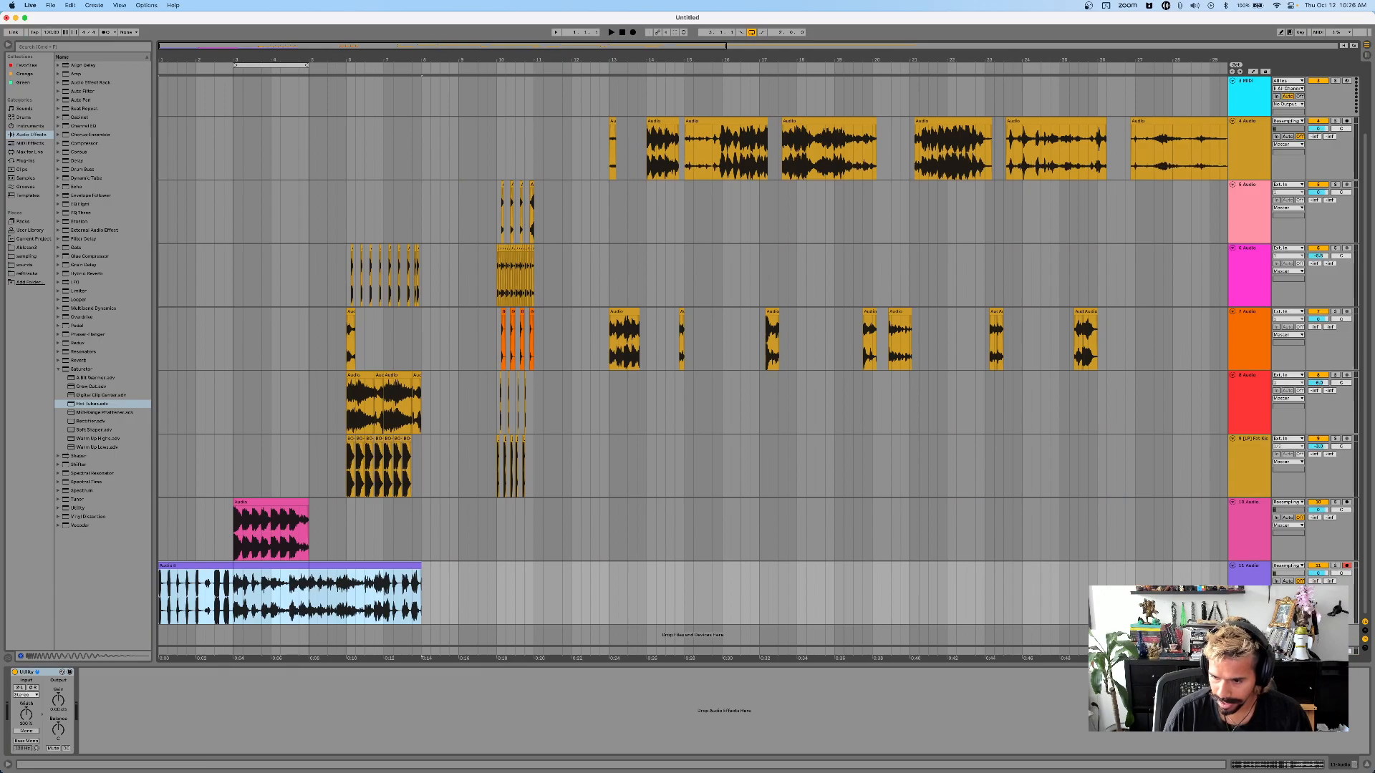
key(super+t)
scroll(341, 449, down, 4)
- Insert four bars of silence into the arrangement from bar 5 to bar 9
scroll(304, 471, up, 7)
scroll(305, 471, left, 5)
drag(507, 434, 760, 431)
key(Right)
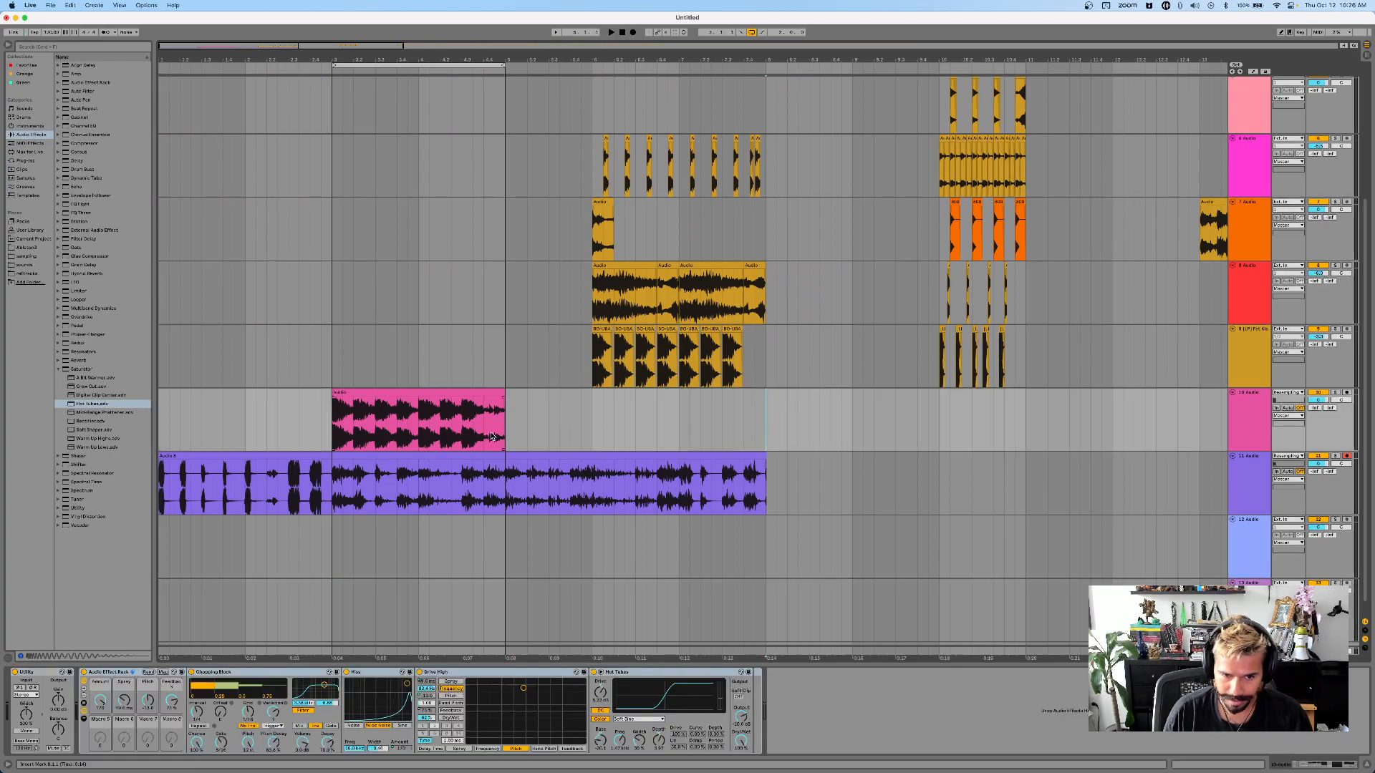
drag(507, 434, 858, 432)
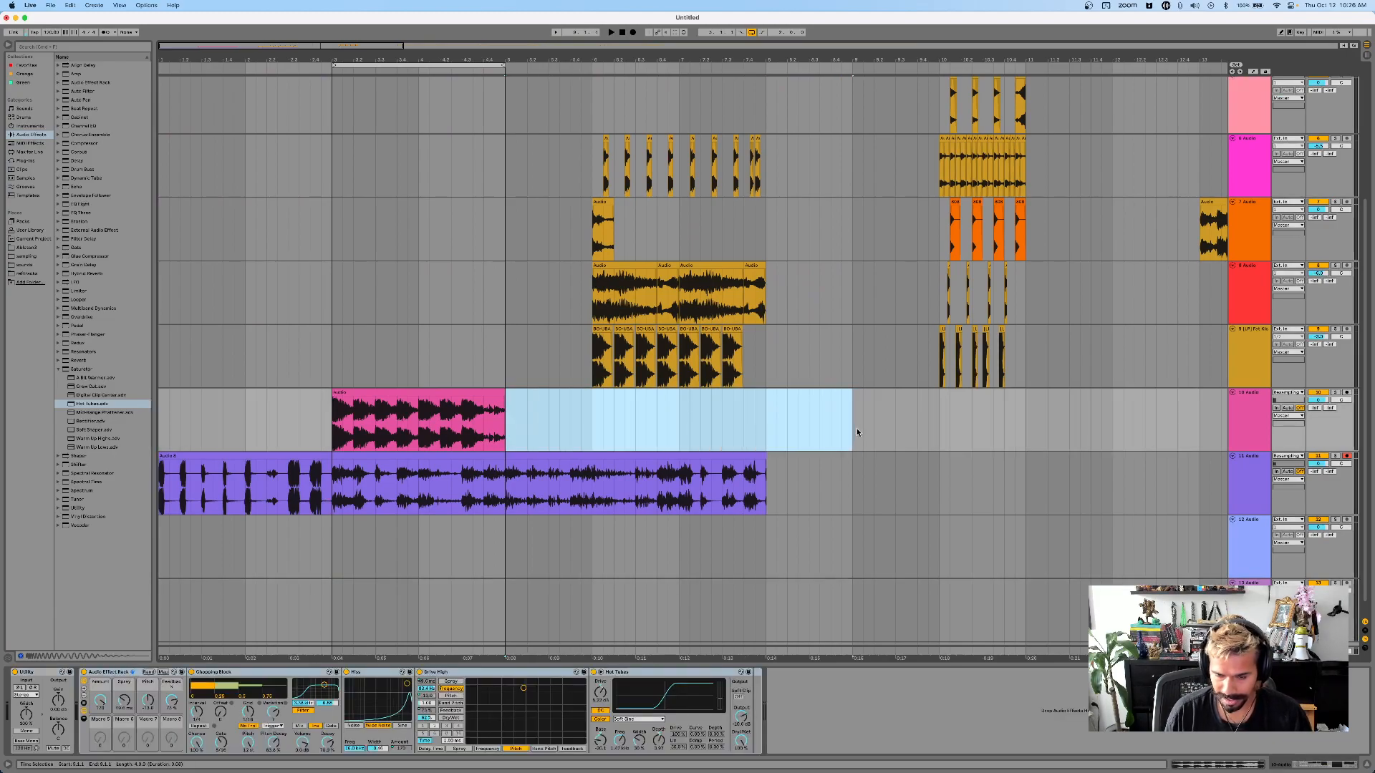
key(super+i)
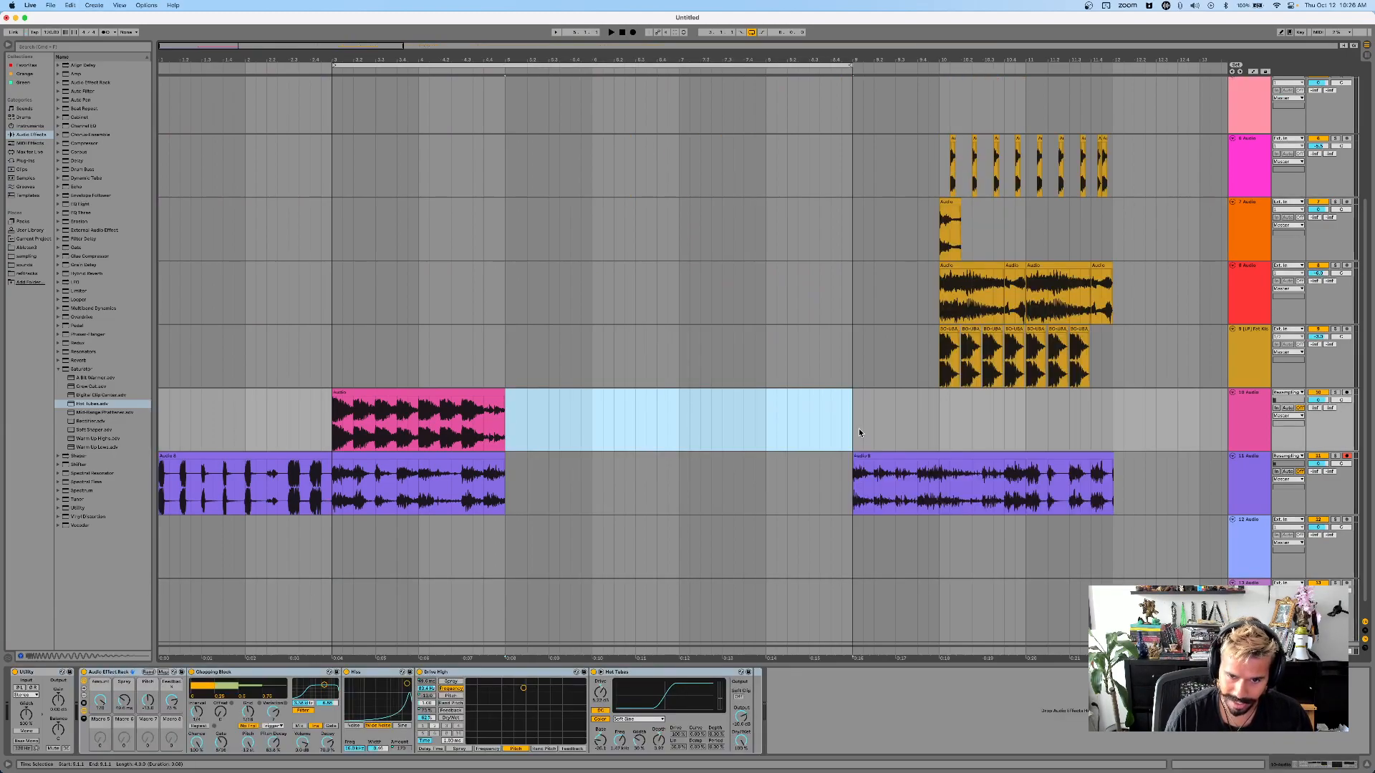
- Delete the two-bar source clip from the 10 Audio track
click(593, 458)
click(446, 456)
click(399, 392)
key(Delete)
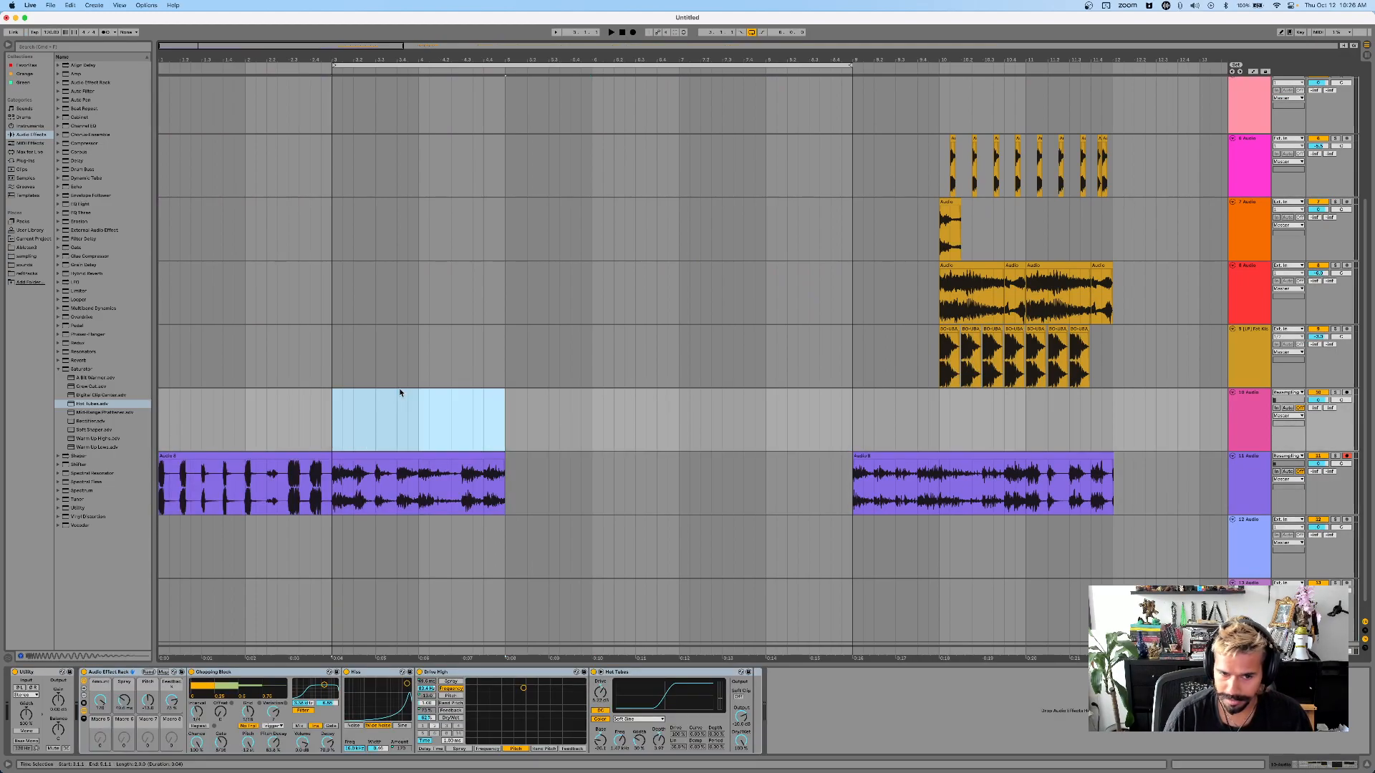
- Move the first four-bar section of the recording on 11 Audio to start at bar 3 and play it from there
drag(260, 457, 437, 464)
click(334, 493)
scroll(355, 479, up, 3)
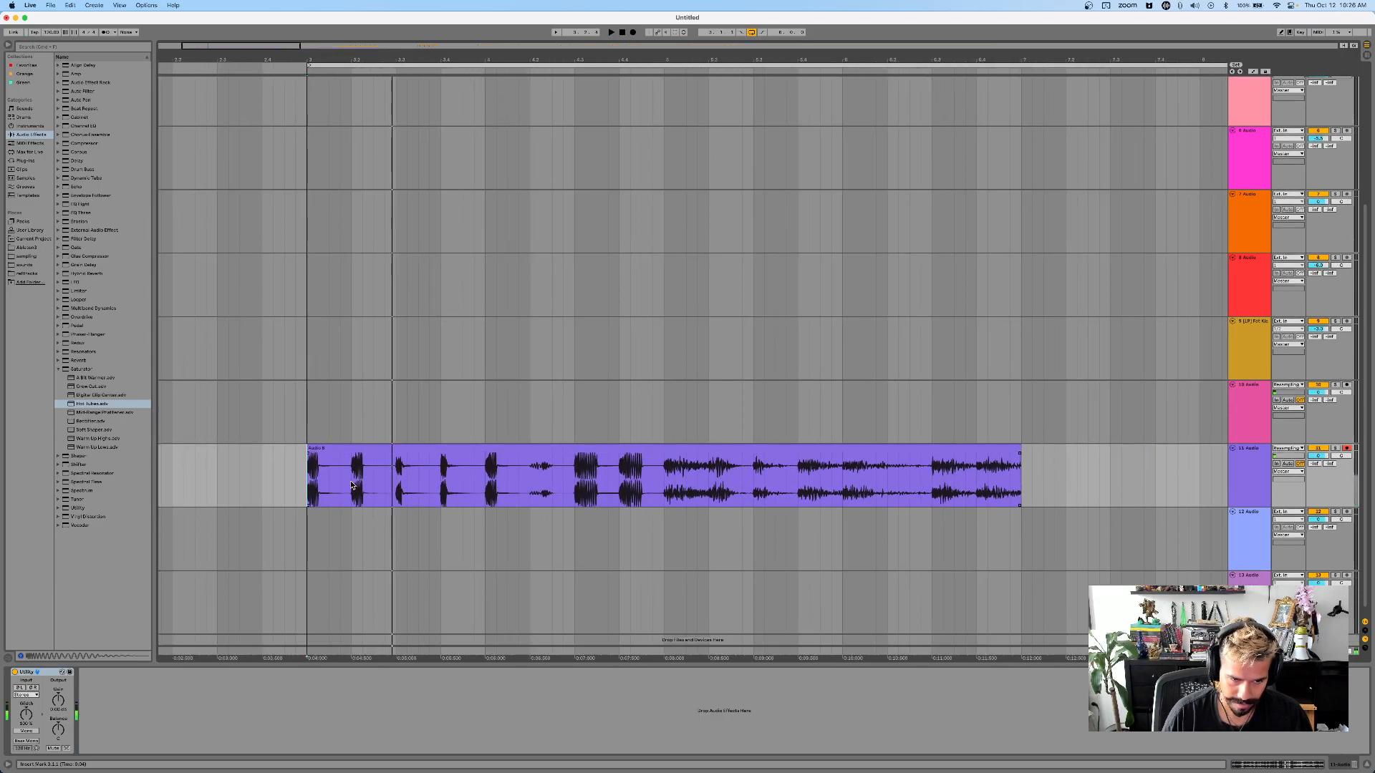
- Duplicate the first beat of the 11 Audio clip four times over the following beats and play back the result
drag(365, 481, 322, 475)
click(349, 471)
key(super+d)
key(super+d)
key(super+d)
key(super+d)
key(space)
click(457, 480)
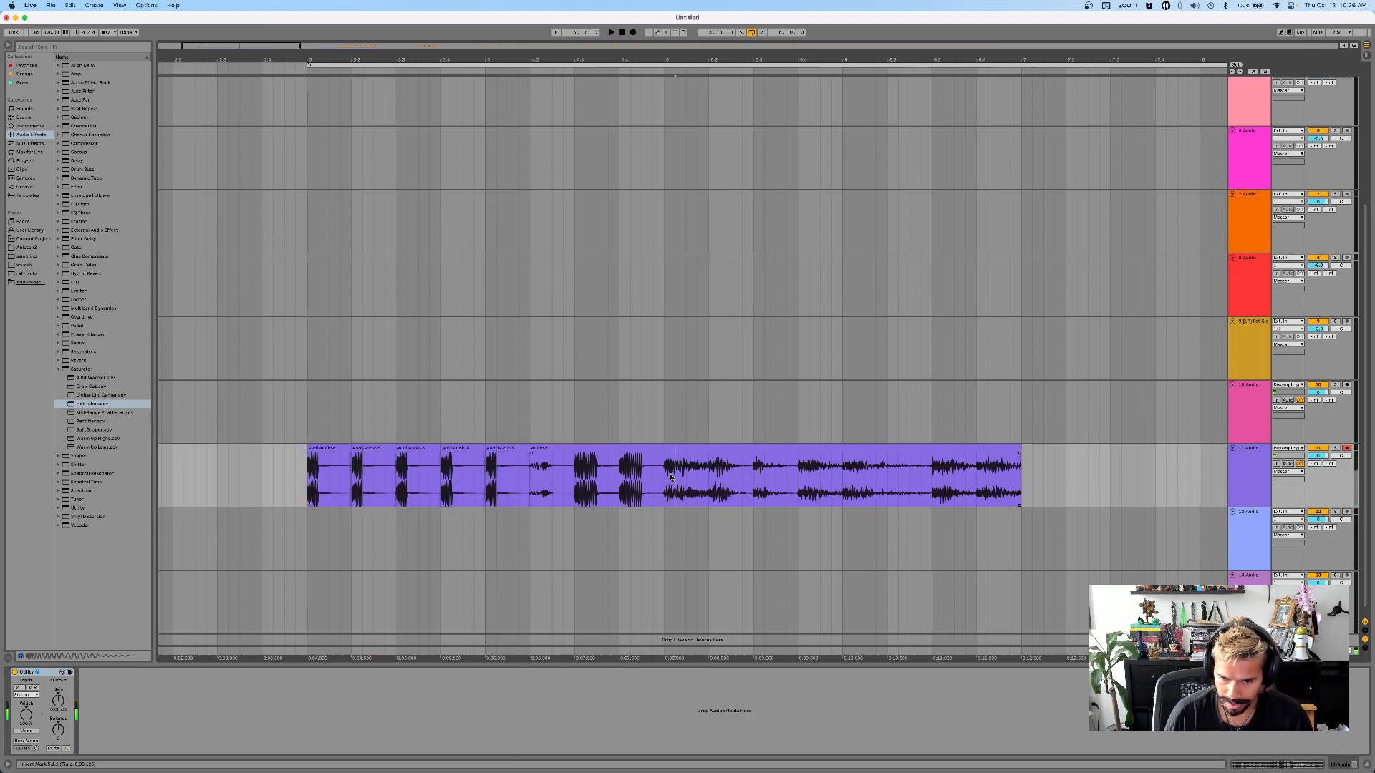
- Move the half-bar slice starting at bar 5 on 11 Audio to bar 3 on 12 Audio and audition the remaining recording
drag(676, 477, 758, 474)
drag(664, 479, 341, 542)
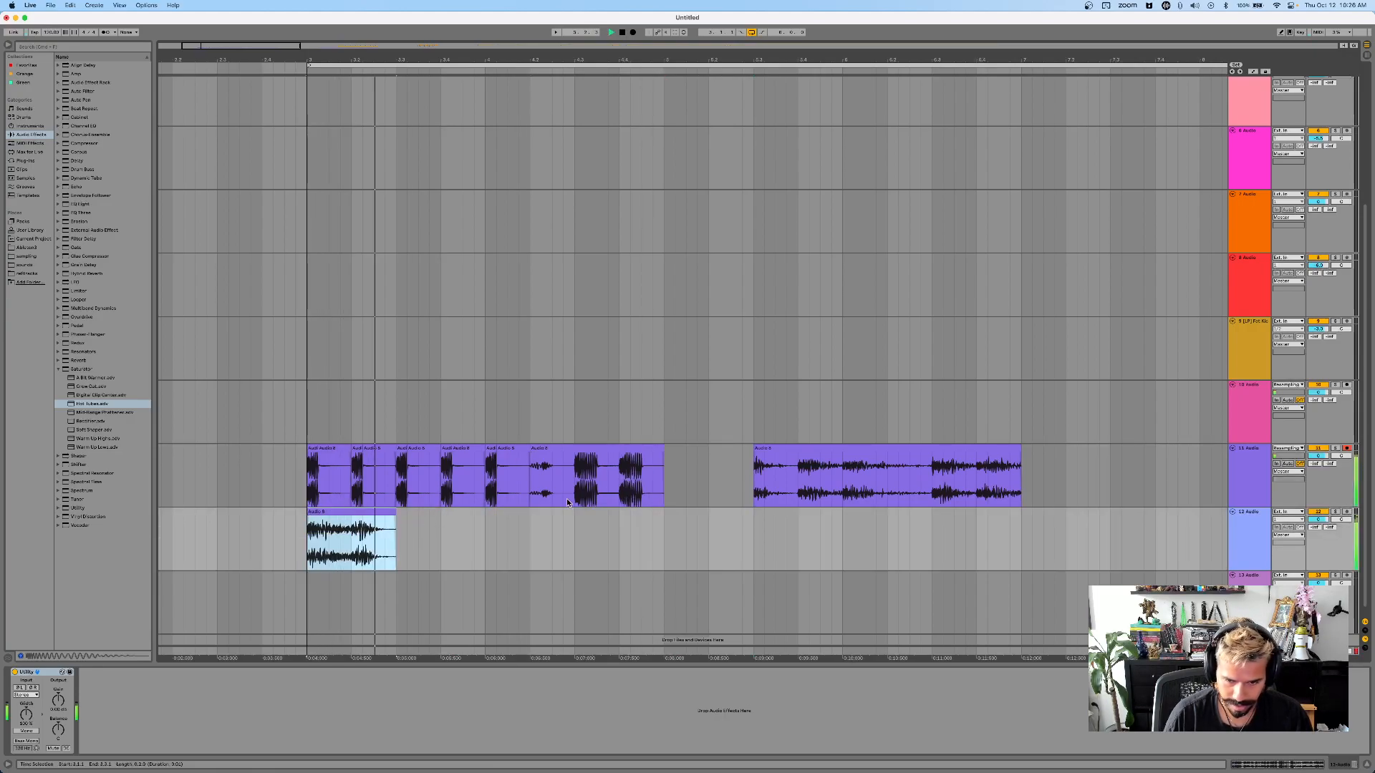
click(806, 486)
click(795, 485)
key(space)
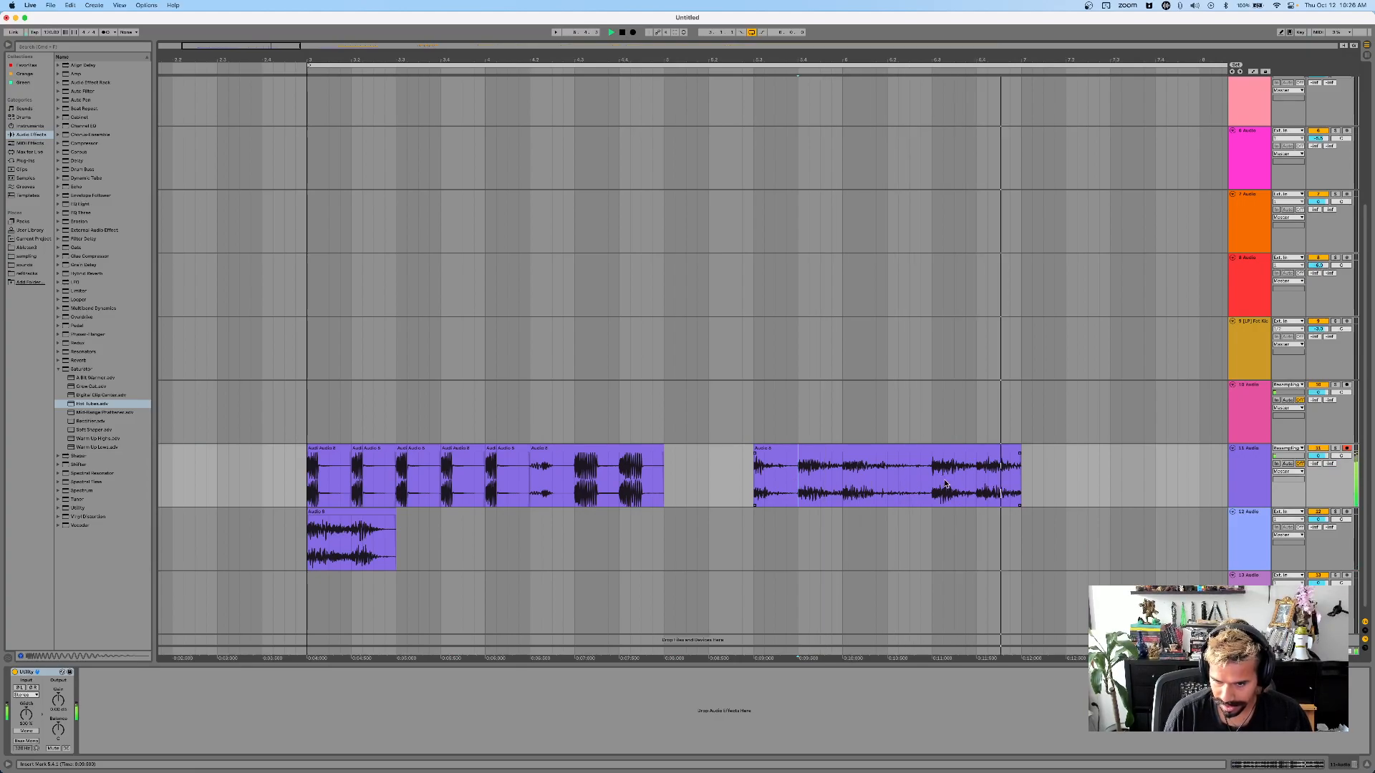
key(space)
- Move the last section of the recording on 11 Audio earlier so it directly continues the preceding clip, and play it
scroll(937, 453, down, 5)
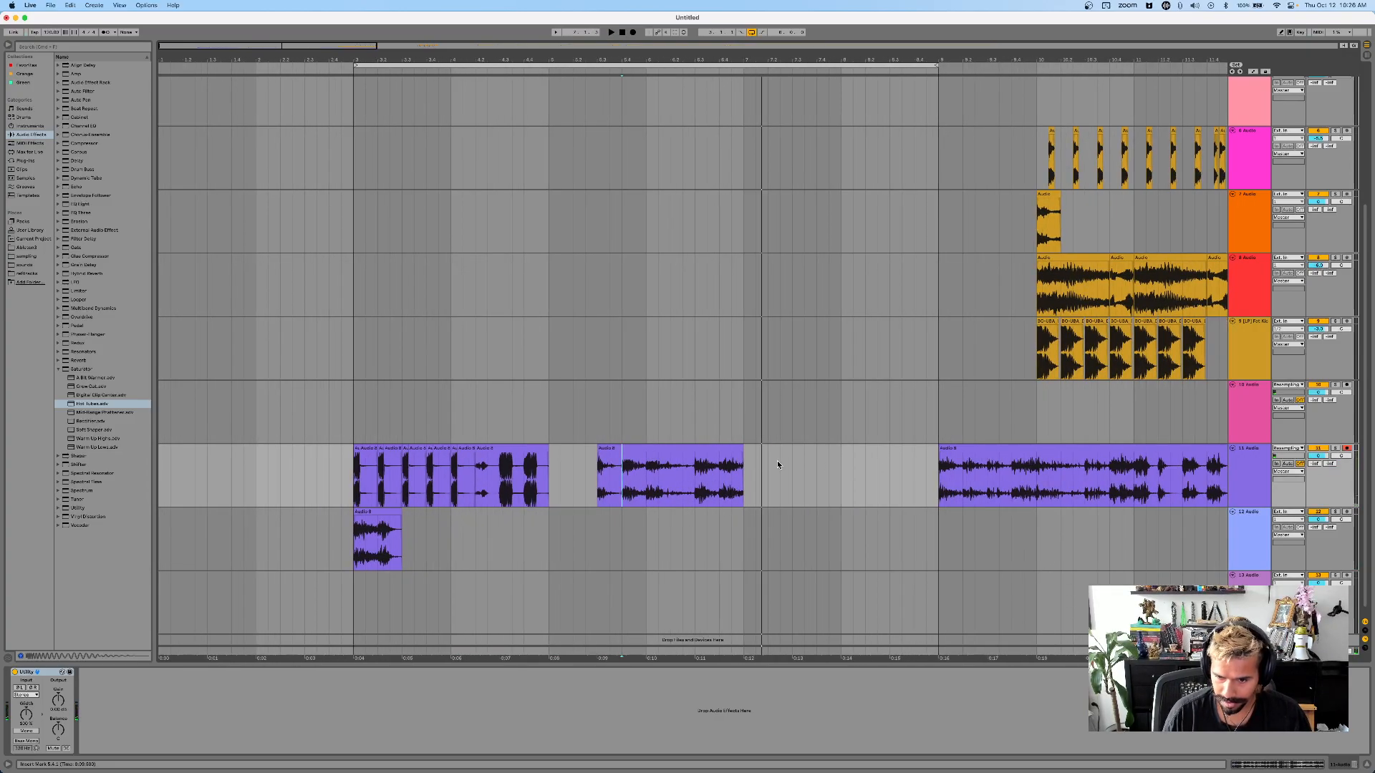
scroll(777, 462, down, 5)
drag(640, 449, 488, 449)
click(484, 475)
key(space)
scroll(484, 476, up, 5)
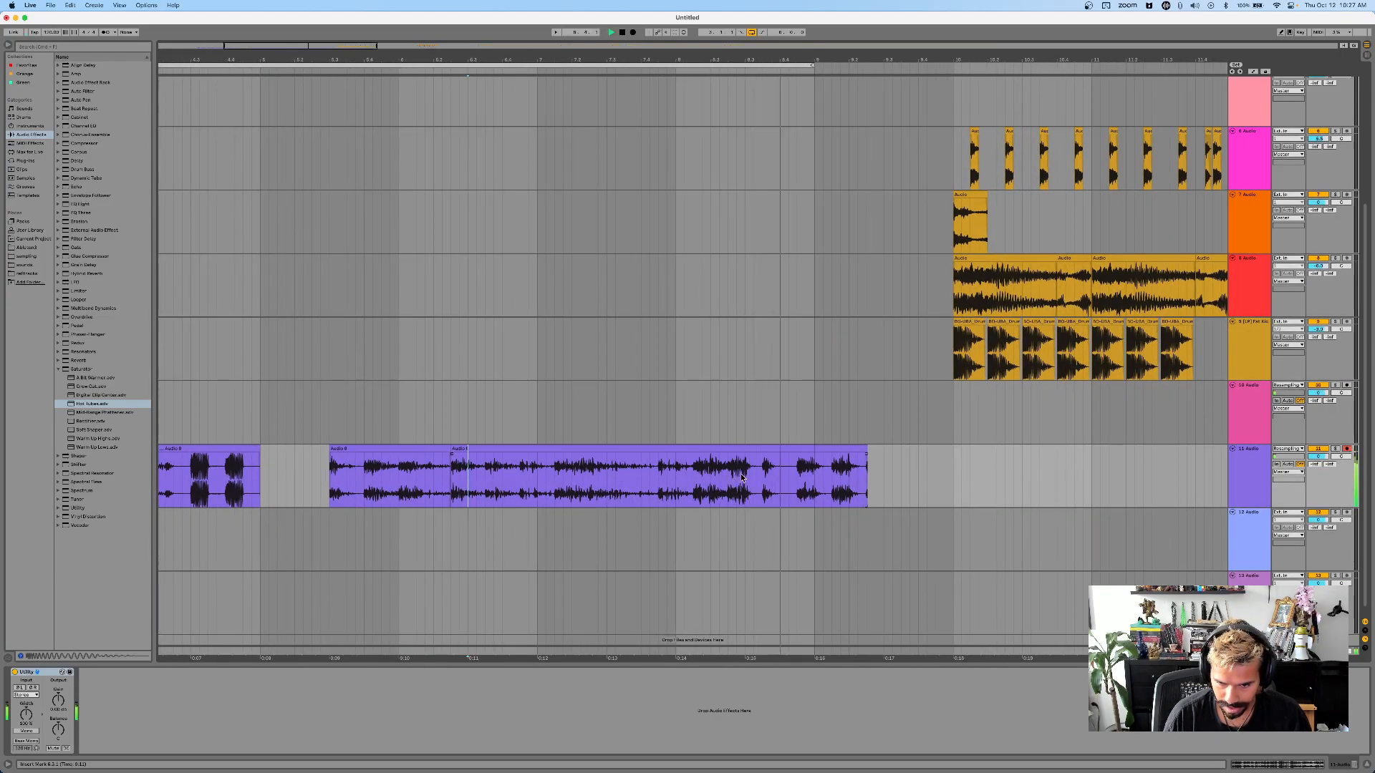
key(space)
- Duplicate the half-bar slice on 12 Audio to fill bar 3 and loop that bar during playback
scroll(863, 451, down, 5)
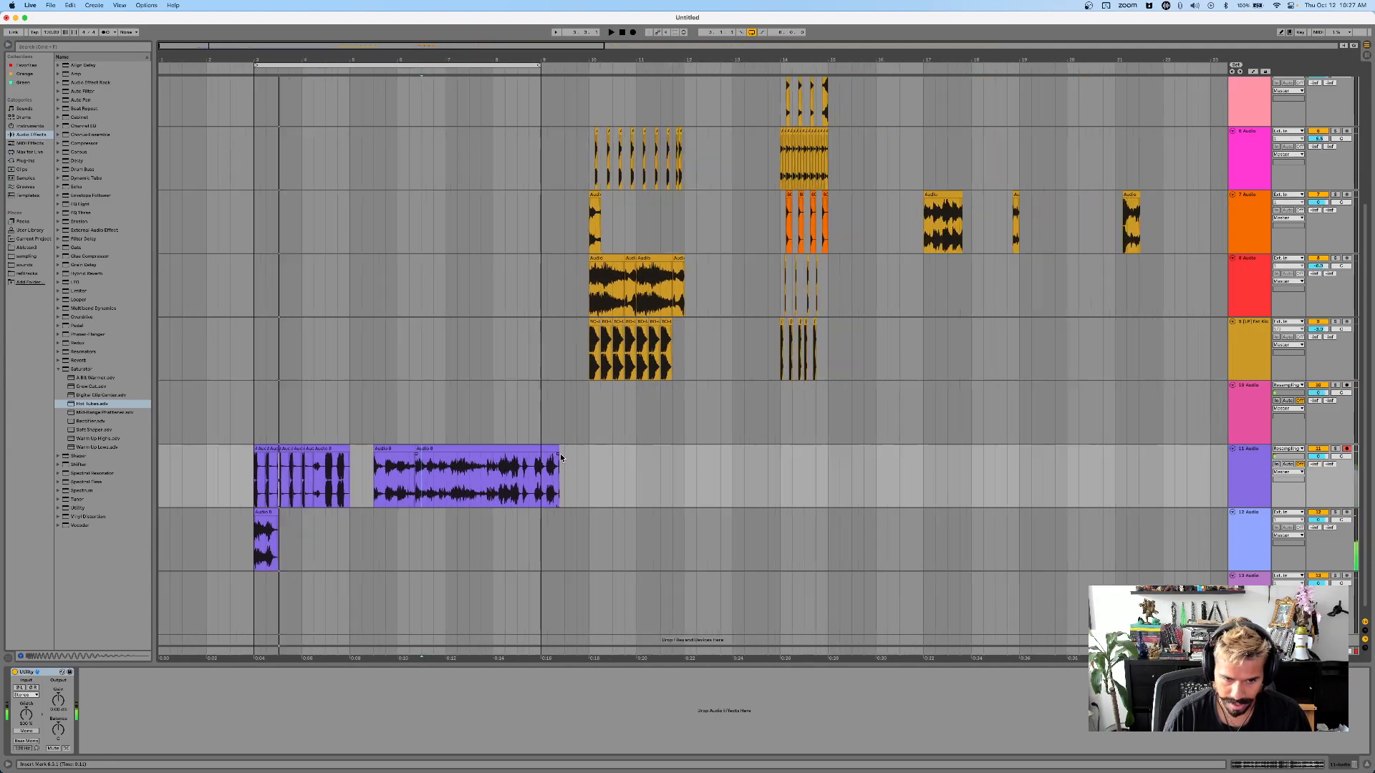
scroll(272, 512, up, 4)
scroll(376, 526, left, 3)
click(376, 526)
key(super+d)
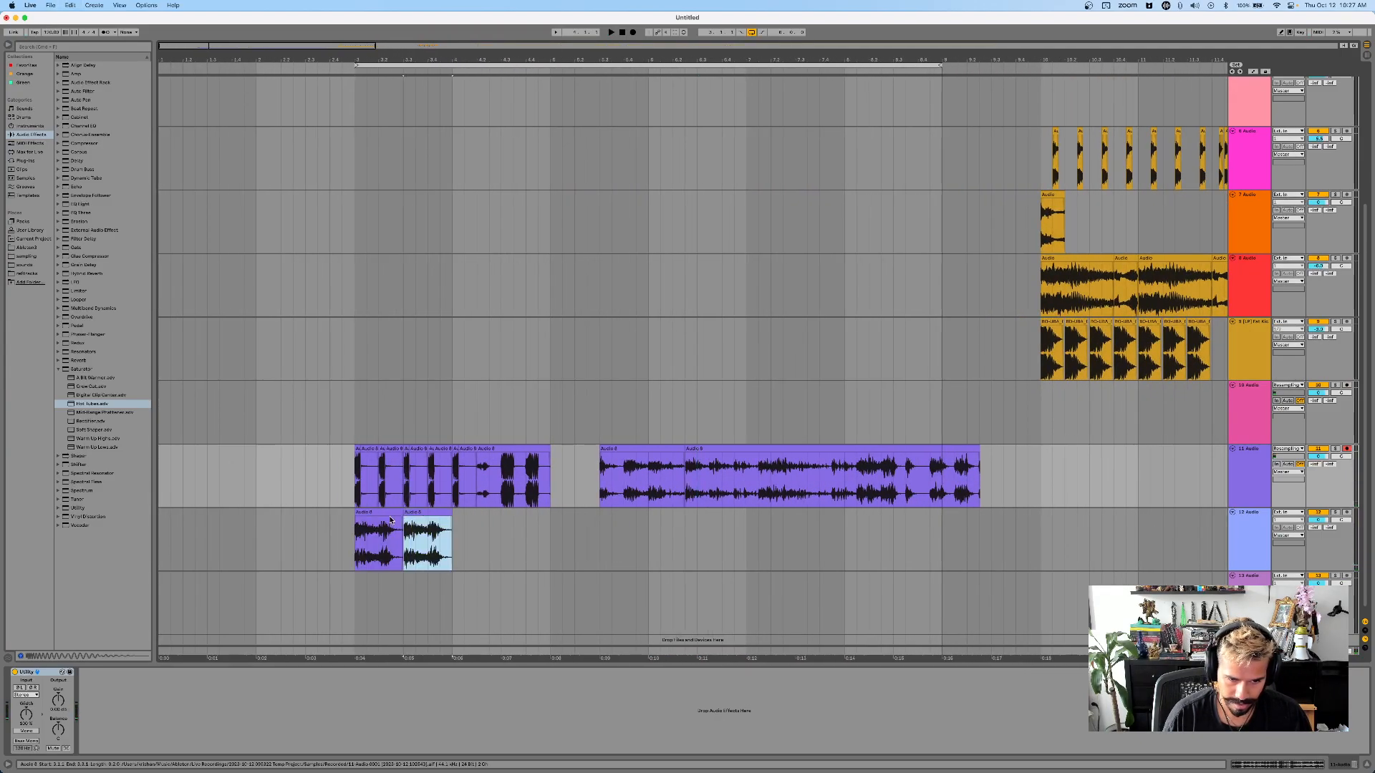
drag(350, 534, 351, 534)
key(super+l)
key(space)
scroll(500, 364, up, 2)
scroll(525, 332, down, 3)
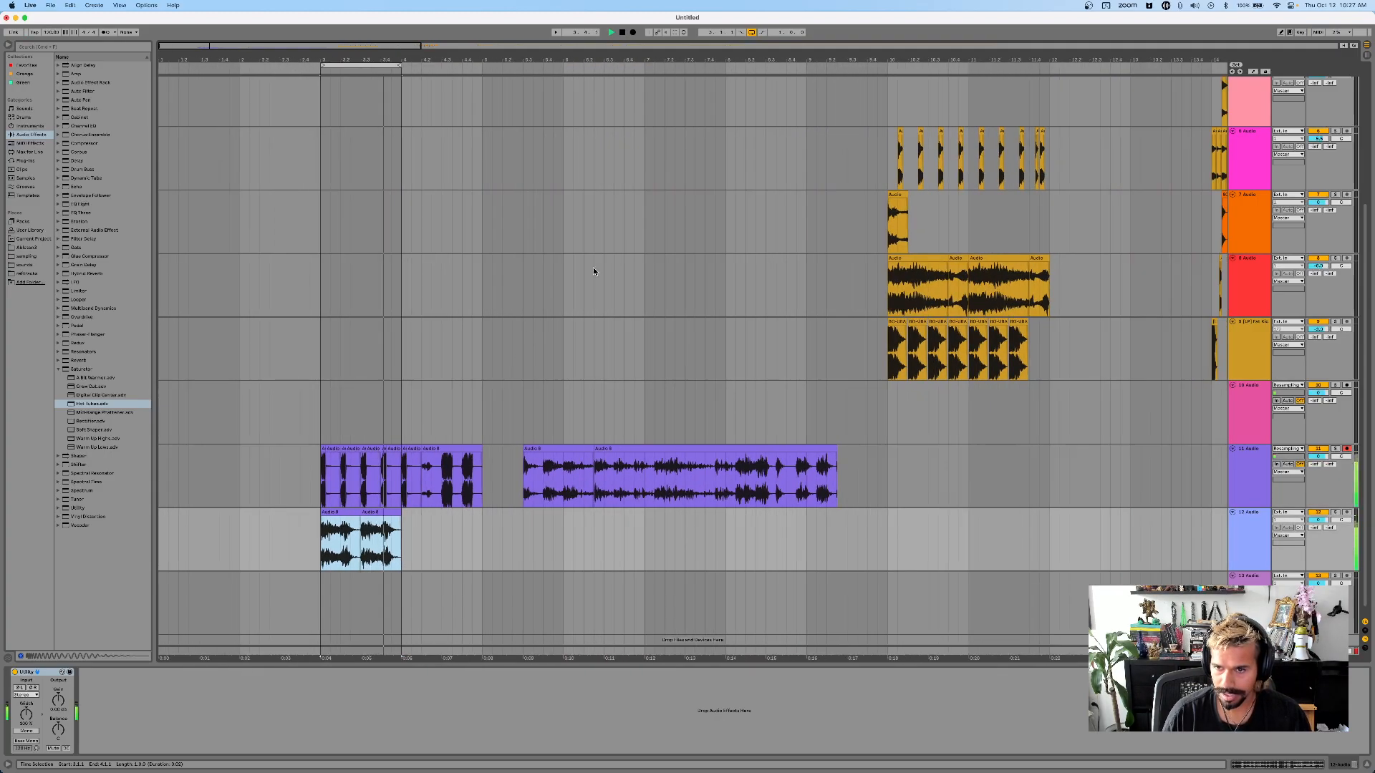
scroll(376, 533, up, 3)
key(space)
- Remove the duplicate slice from 12 Audio and place a new copy of the first slice in the second half of bar 3
drag(384, 514, 461, 516)
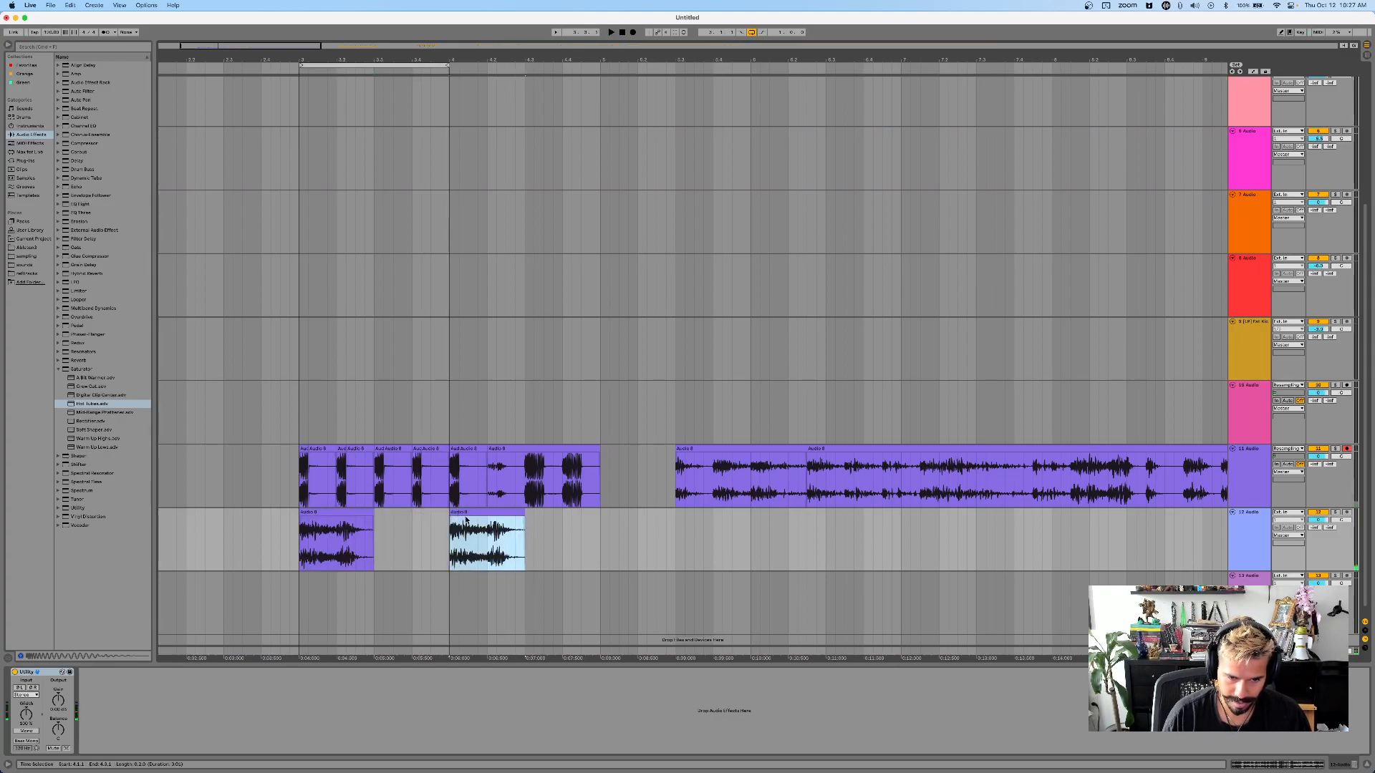
key(Delete)
drag(329, 513, 400, 520)
- Slip the audio inside the second 12 Audio clip to a different part of the recording while bar 3 loops
drag(407, 555, 352, 561)
key(space)
click(401, 553)
drag(381, 550, 326, 559)
scroll(354, 547, up, 2)
scroll(356, 548, left, 2)
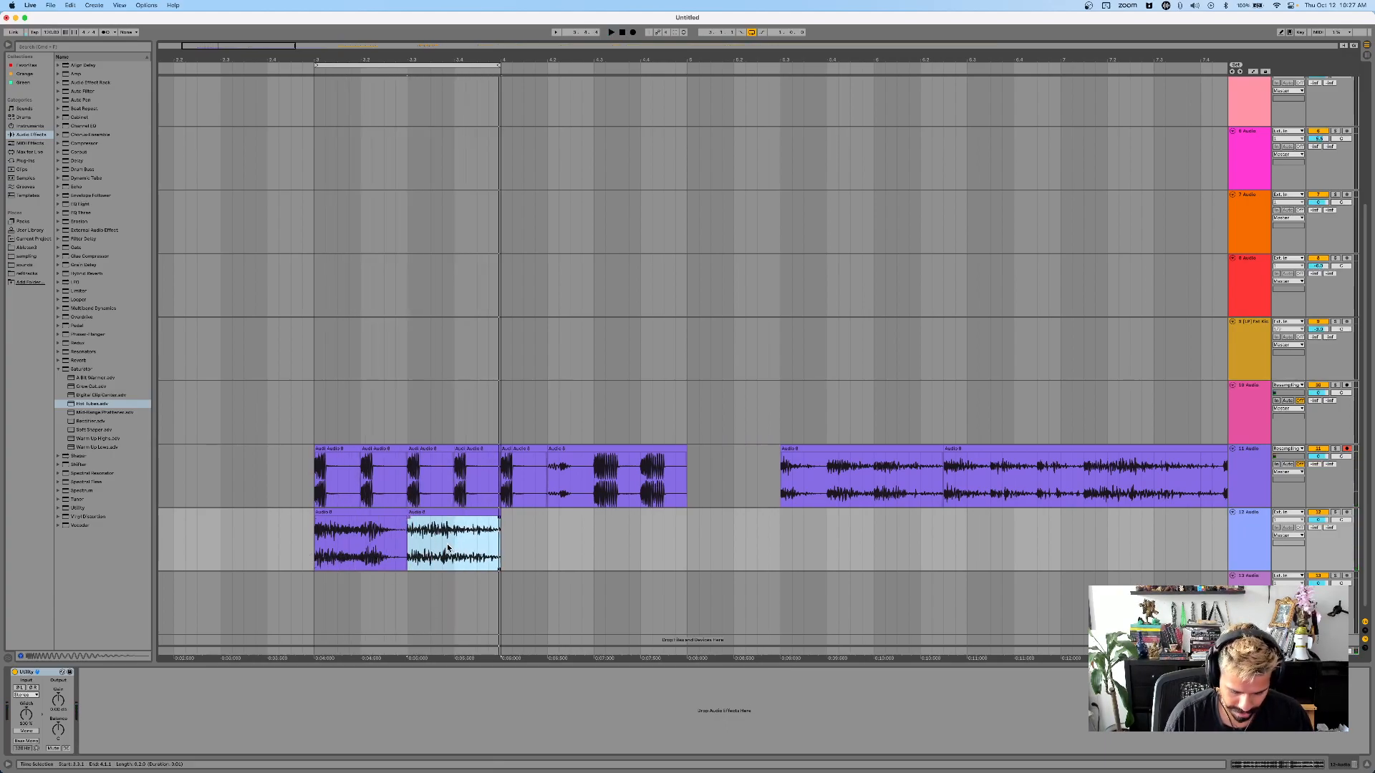
drag(481, 550, 260, 575)
key(space)
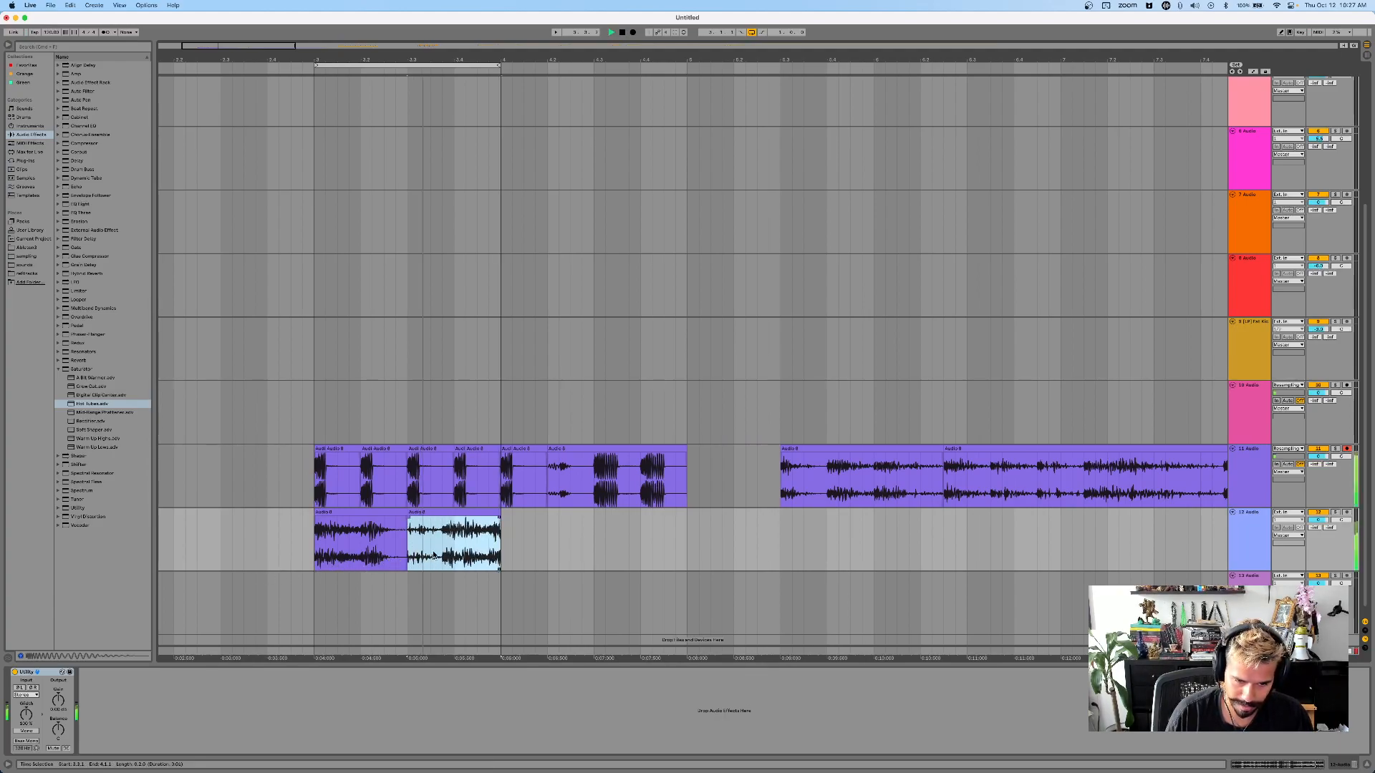
drag(464, 550, 358, 563)
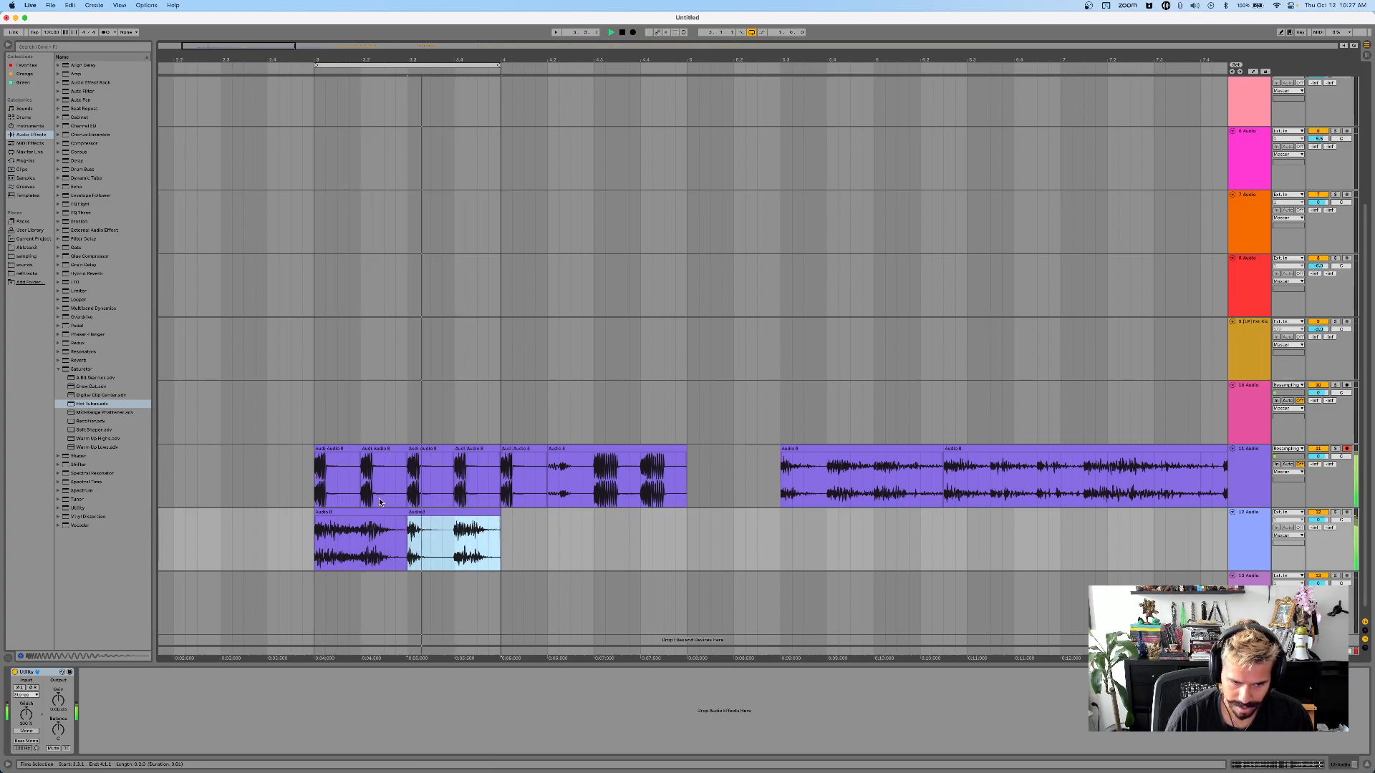
- Duplicate bar 3 of 11 Audio and 12 Audio into bar 4 and loop both bars for playback
scroll(380, 560, down, 3)
drag(459, 542, 338, 481)
key(super+d)
key(minus)
drag(399, 542, 280, 484)
key(super+l)
key(space)
- Copy the first clip at bar 10 on 8 Audio to bar 3 of the same track and play the loop
click(716, 259)
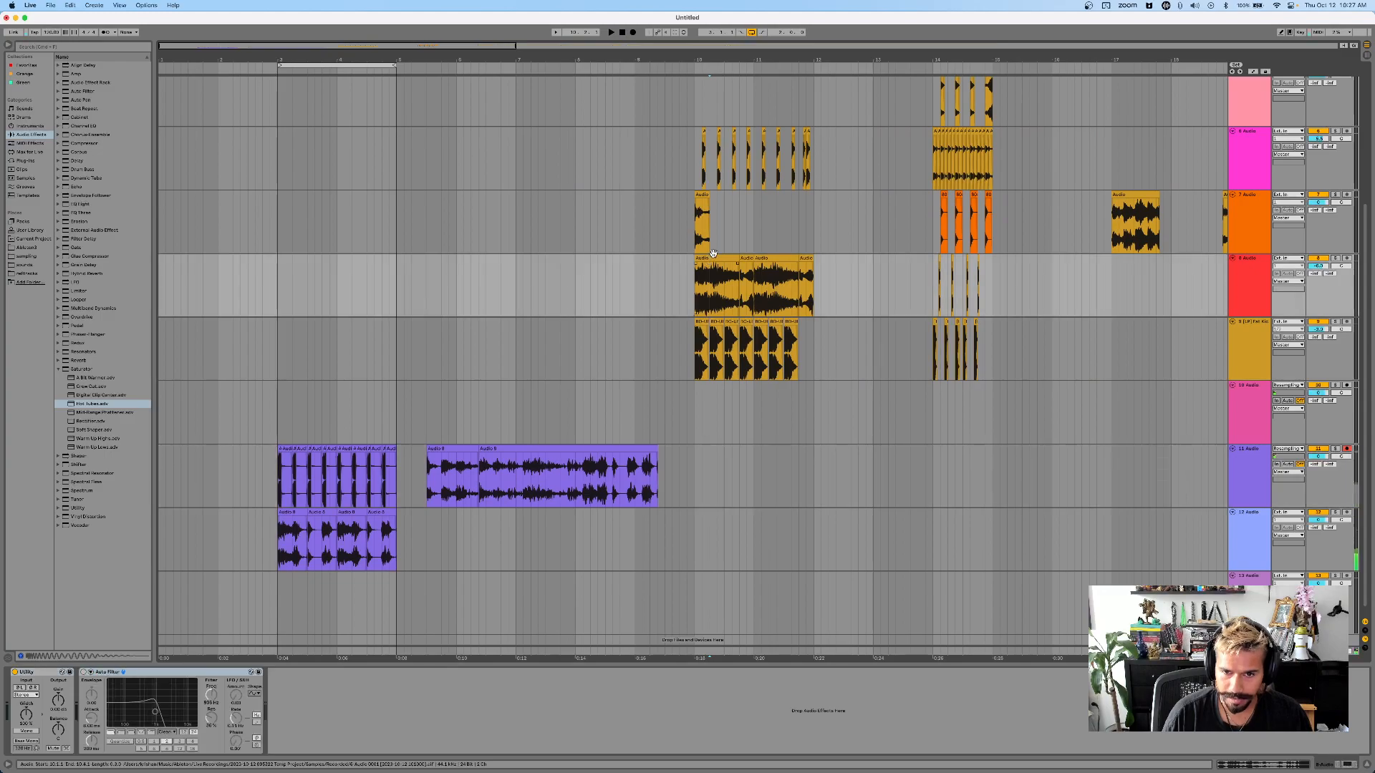
click(274, 295)
key(super+v)
key(space)
key(plus)
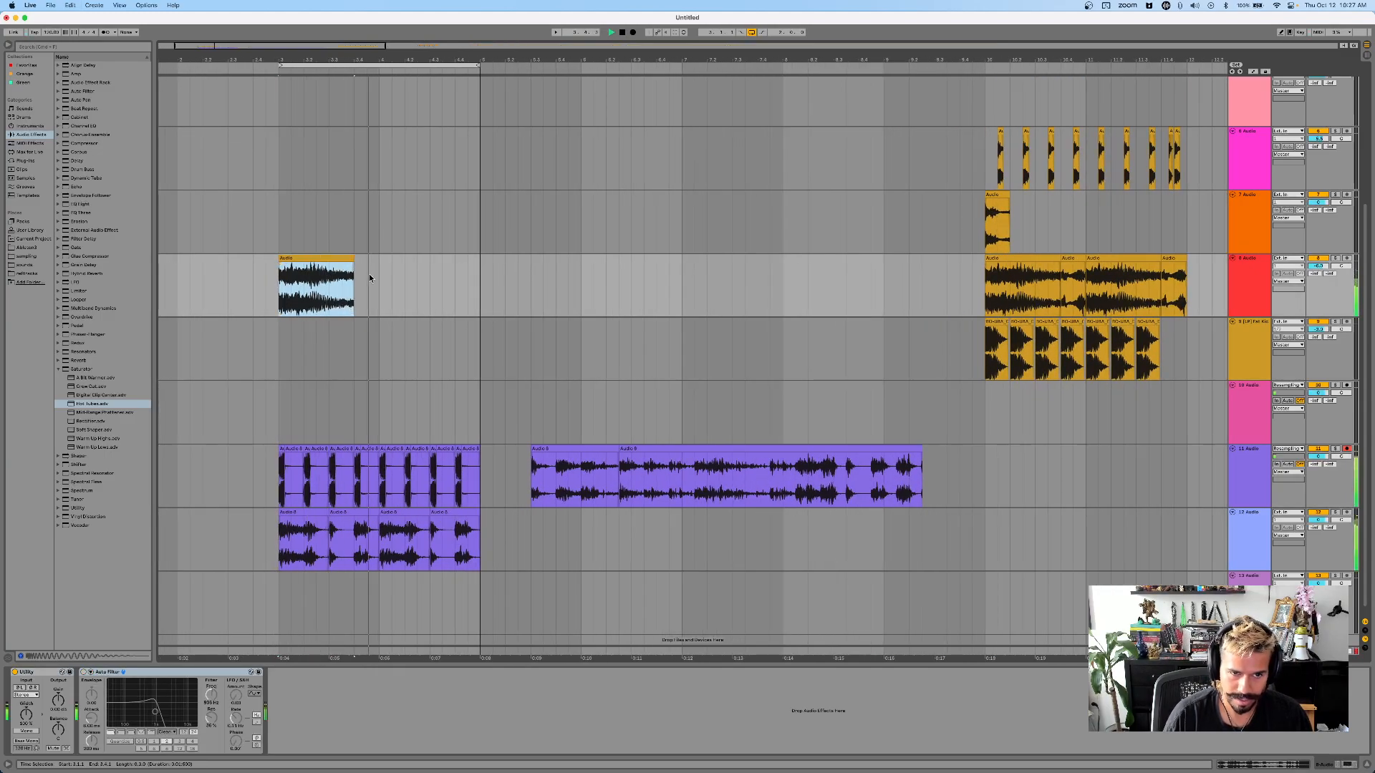
drag(380, 273, 277, 290)
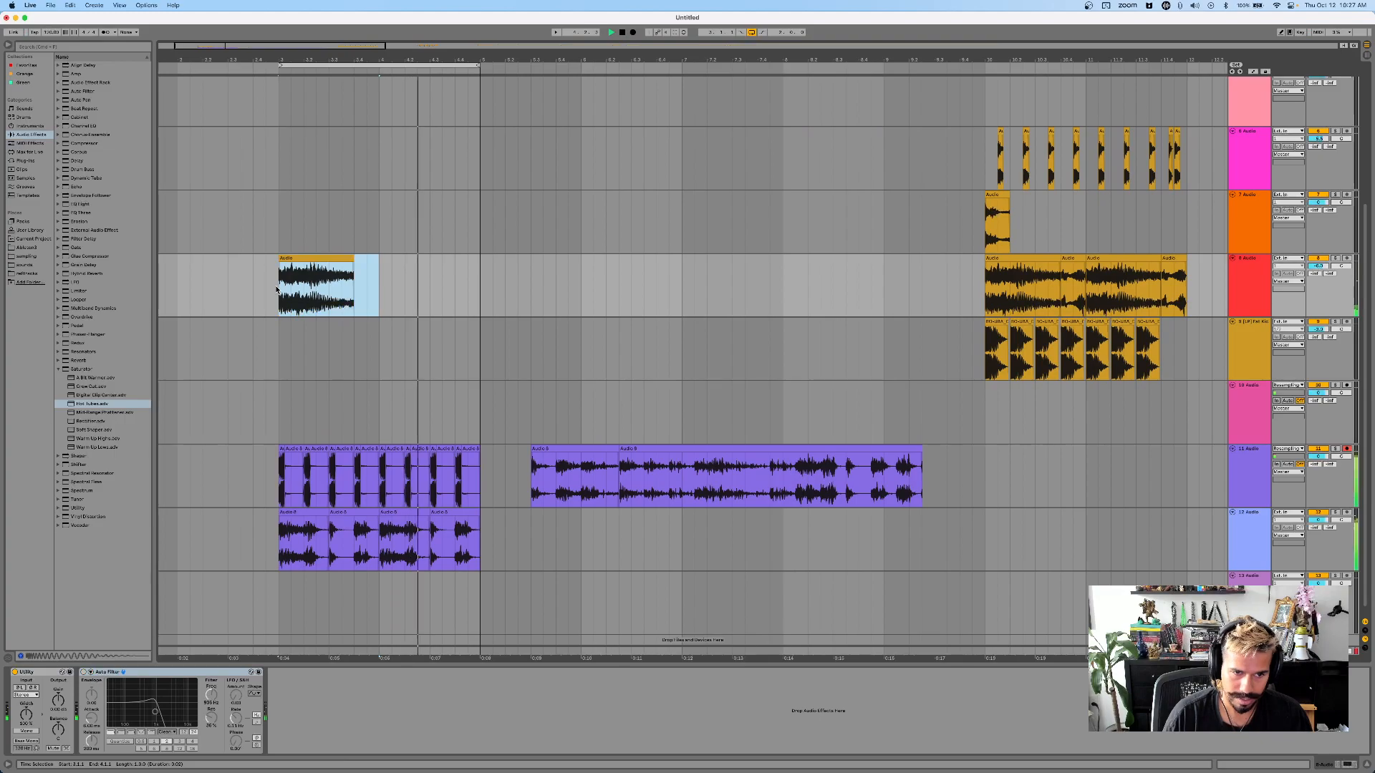
click(988, 159)
key(shift+Right)
key(shift+Right)
key(shift+Right)
key(shift+Right)
key(shift+Right)
key(shift+Right)
- Copy the one-bar pattern at bar 14 on 6 Audio to bar 3, repeat it over bar 4 and audition the loop
key(minus)
scroll(892, 206, up, 3)
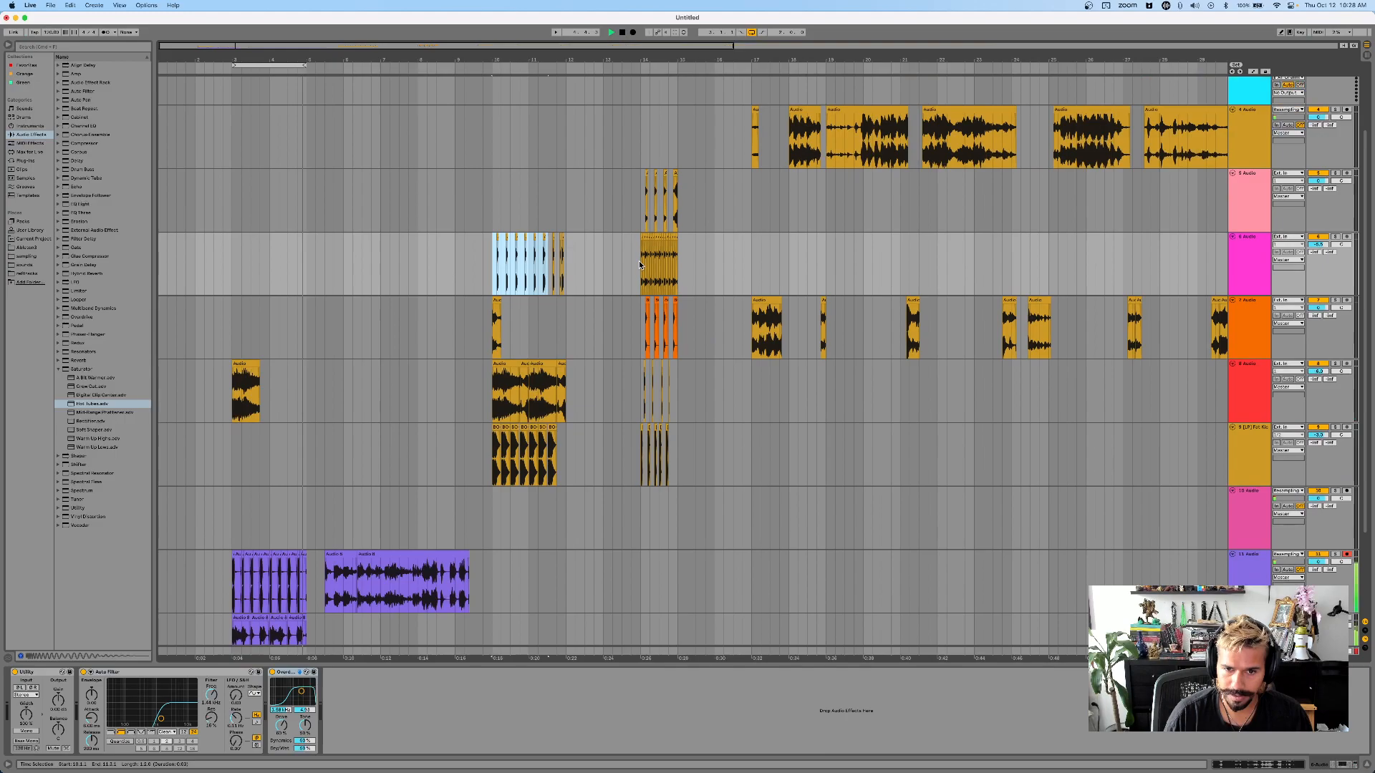
drag(641, 261, 679, 259)
click(231, 275)
key(super+v)
key(plus)
scroll(232, 280, up, 3)
key(super+d)
scroll(307, 270, down, 5)
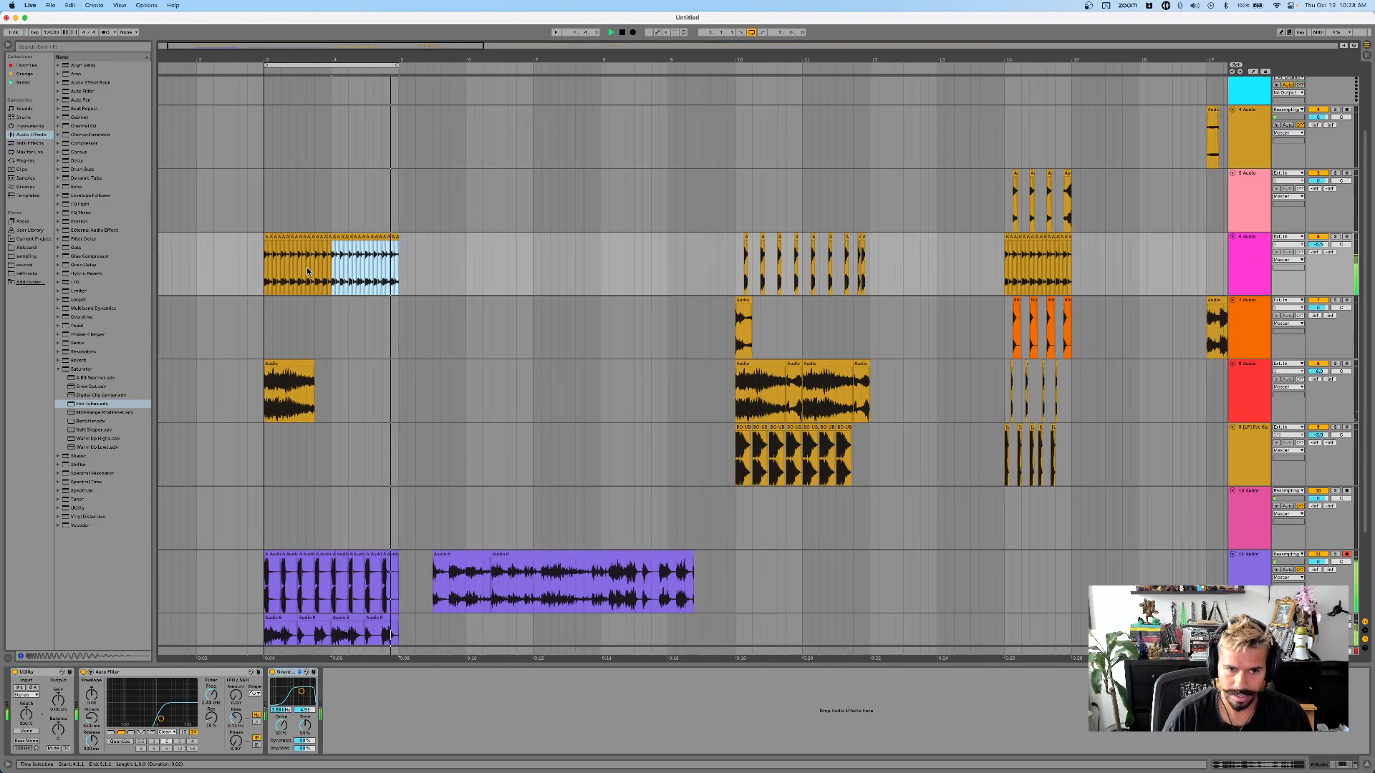
scroll(519, 248, down, 5)
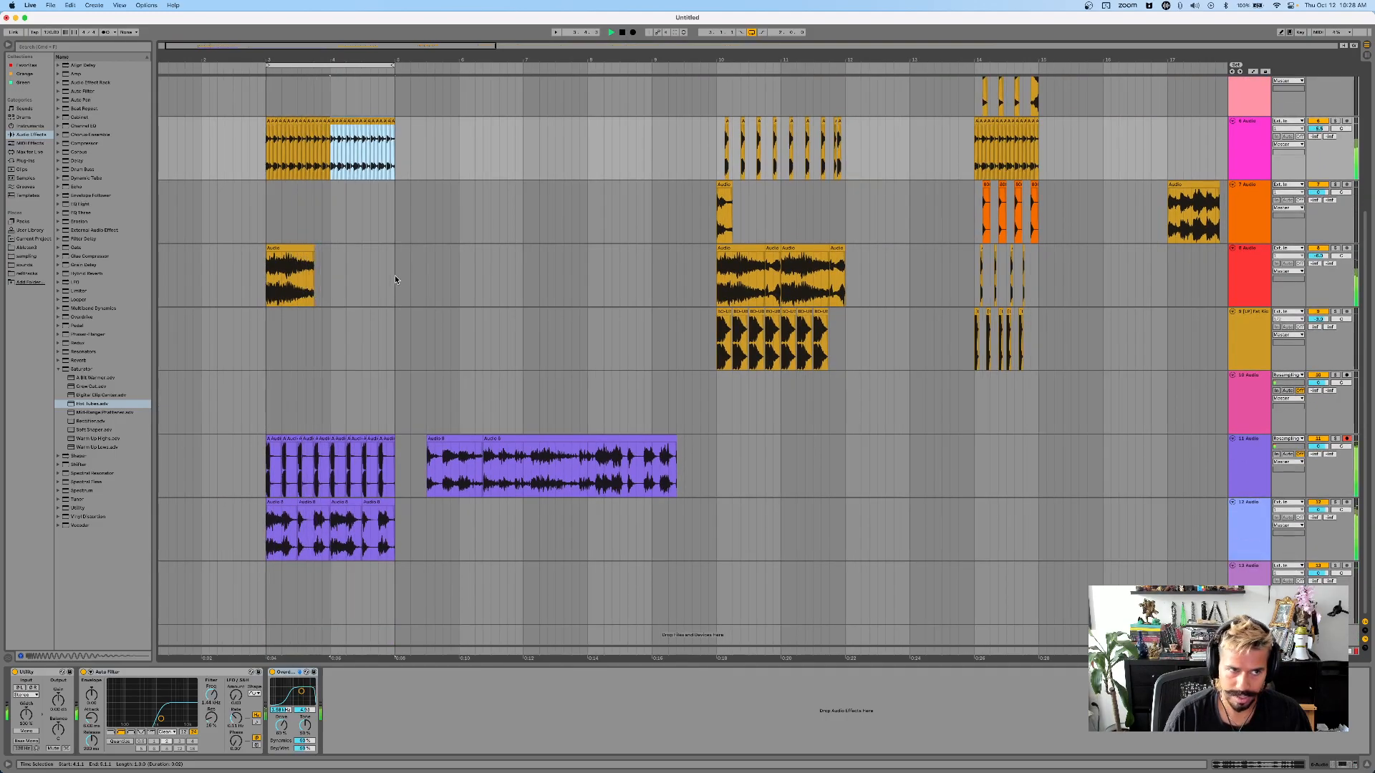
key(space)
- Review the whole arrangement, from the two-bar loop at bar 3 to the chopped clips and long recordings on 4 Audio
scroll(446, 269, down, 5)
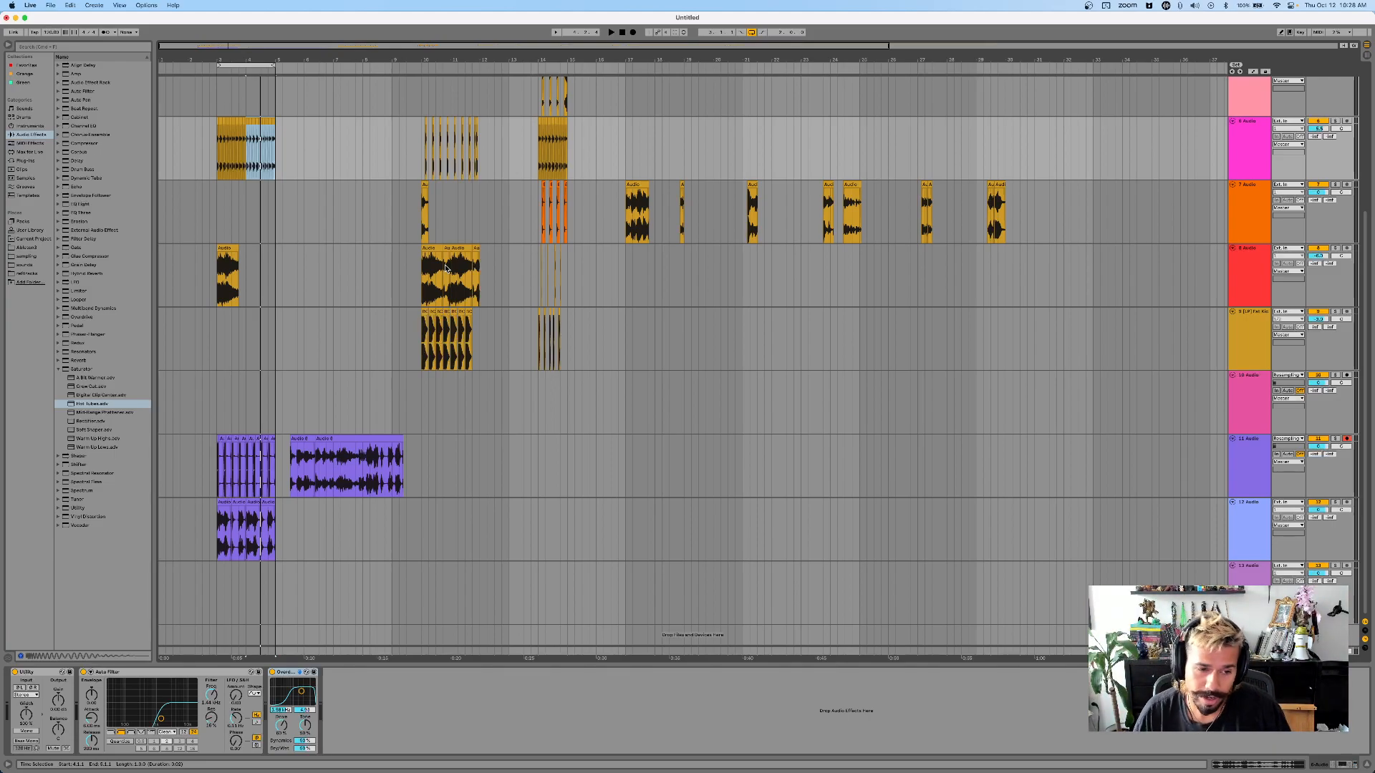
drag(231, 61, 282, 106)
drag(360, 538, 256, 221)
click(256, 220)
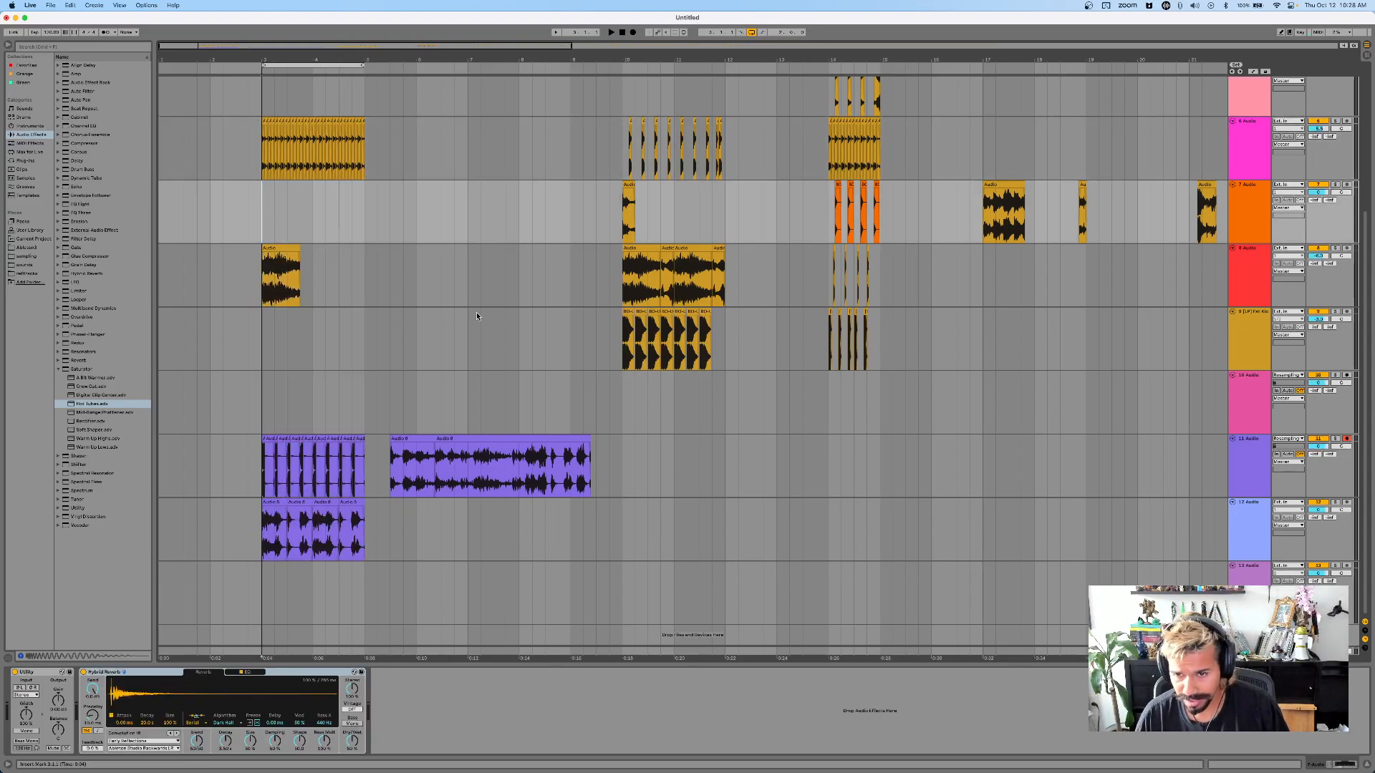
scroll(879, 294, up, 3)
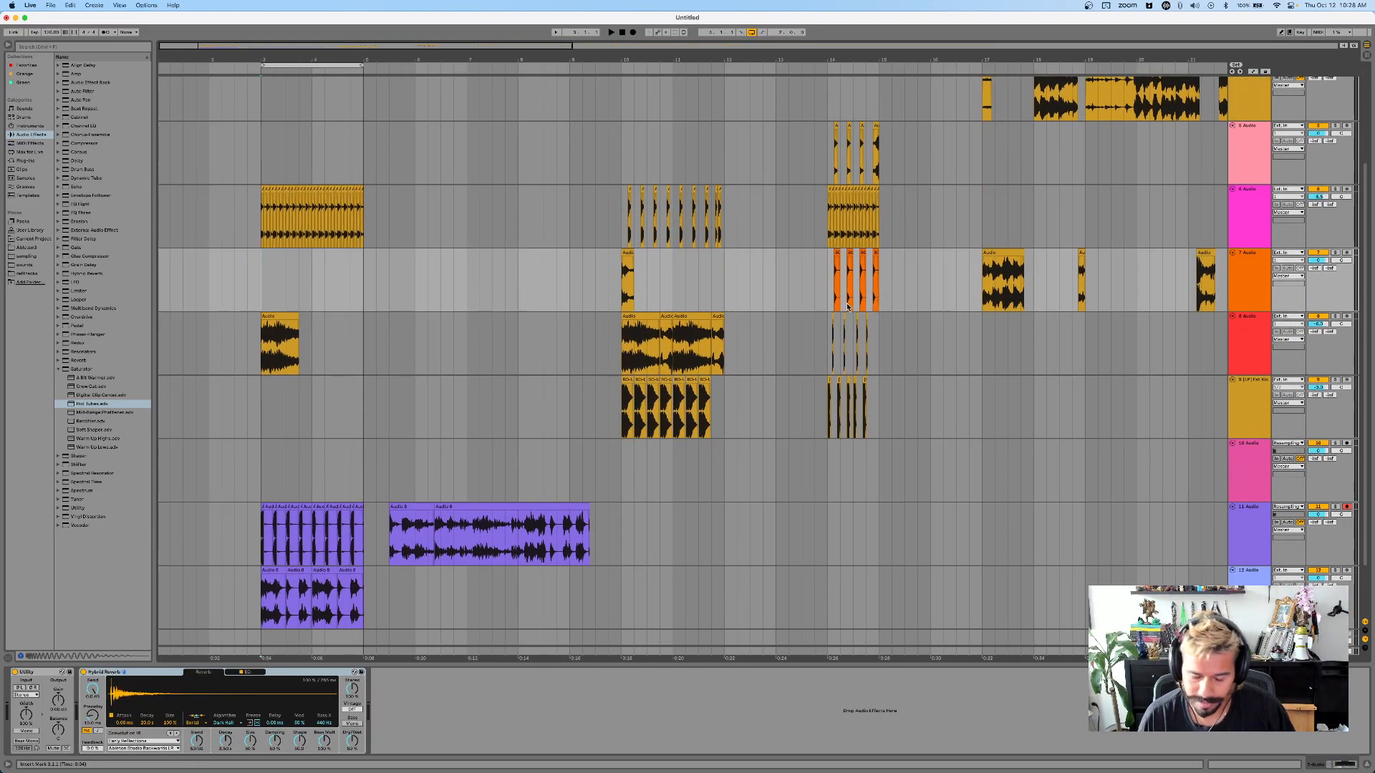
scroll(807, 306, down, 3)
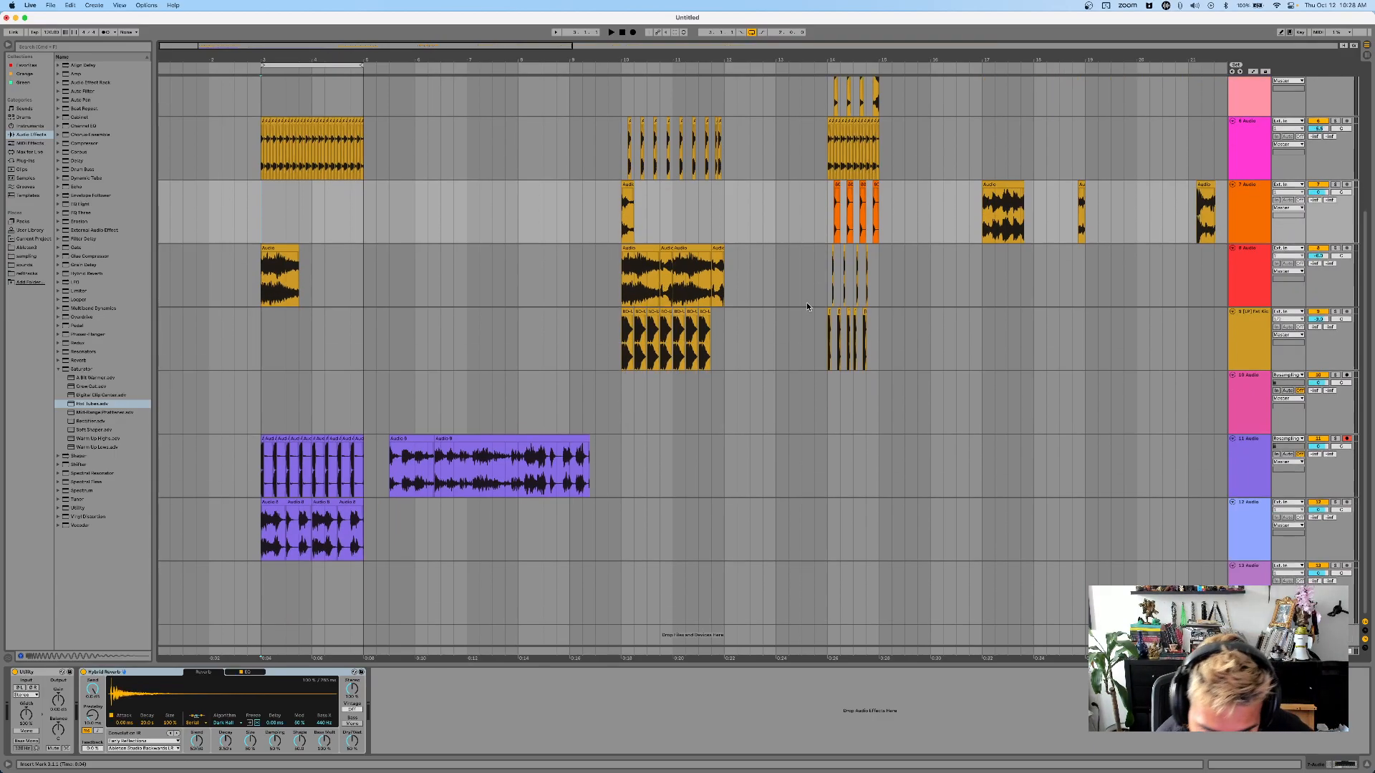
scroll(620, 279, right, 2)
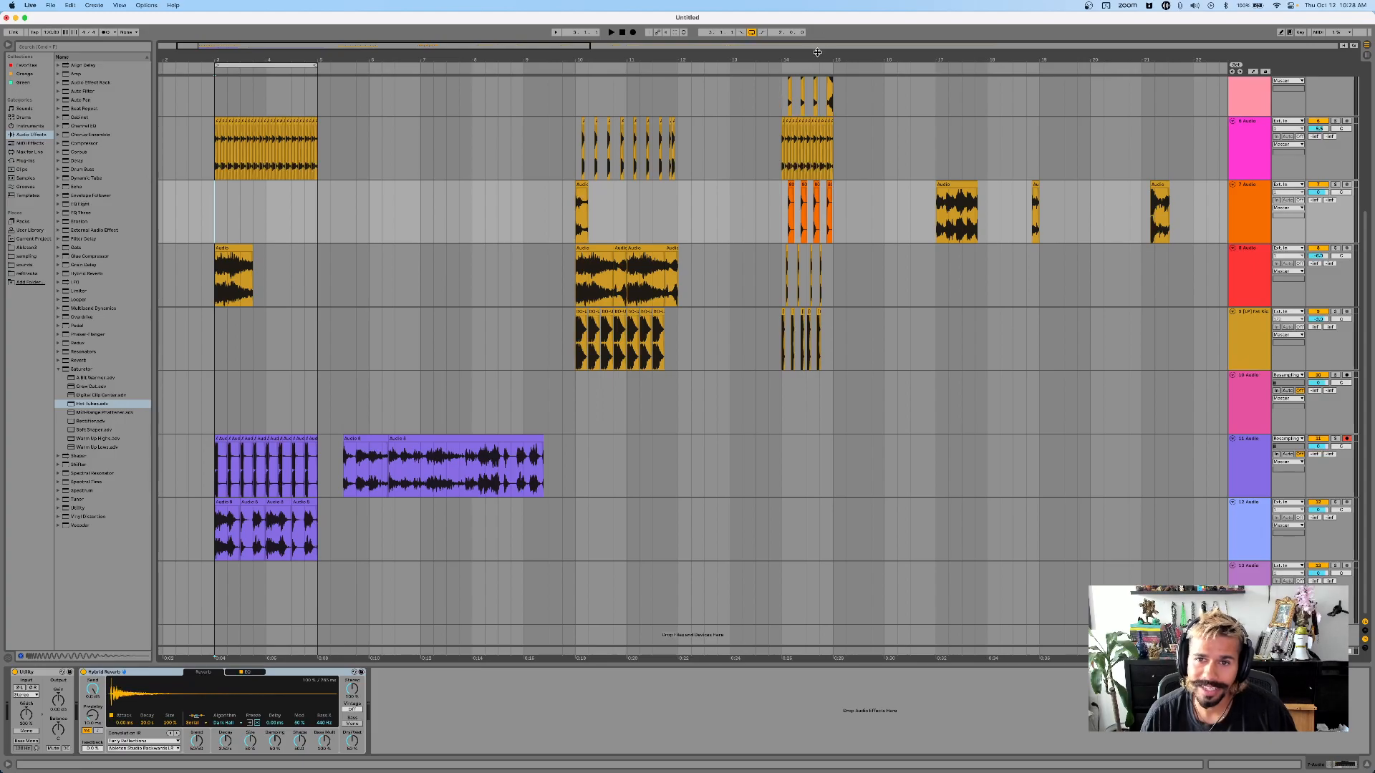
key(minus)
key(minus)
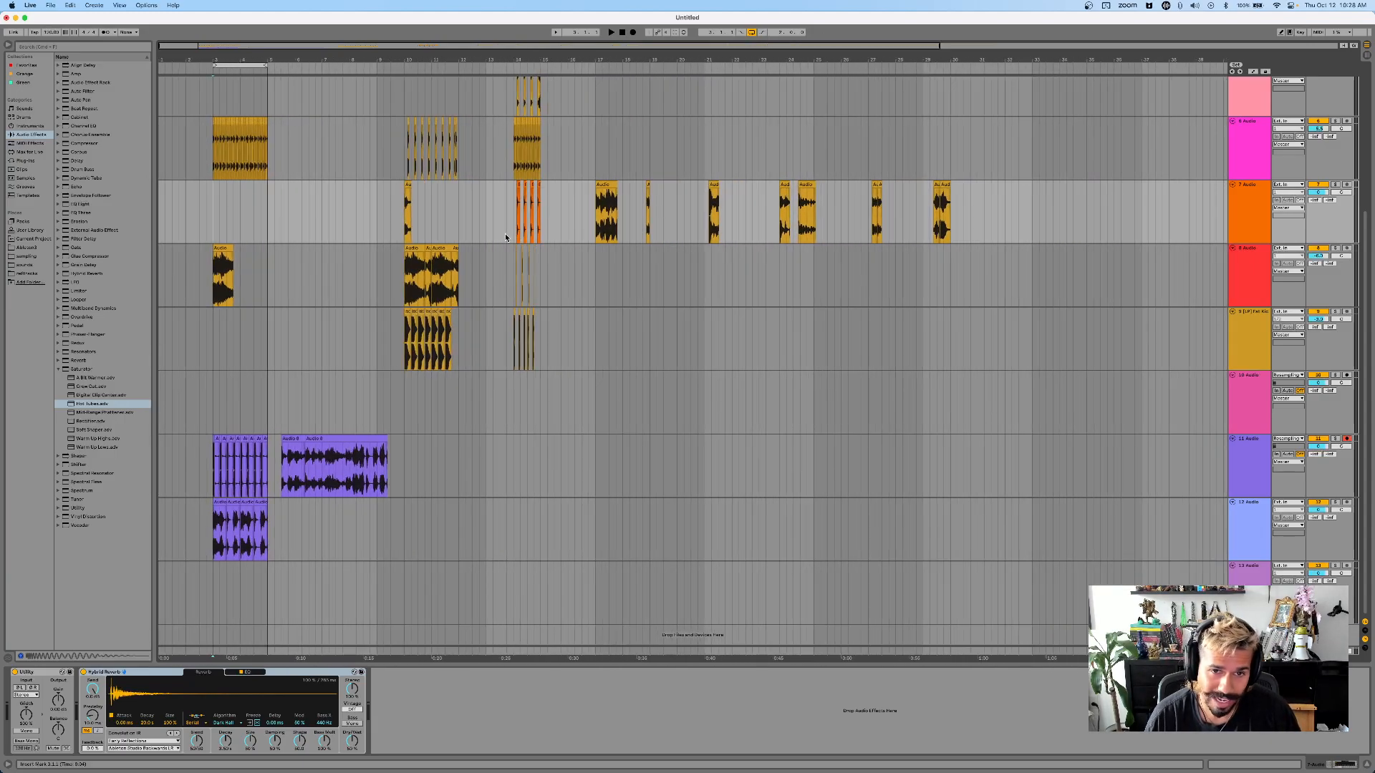
scroll(504, 234, up, 3)
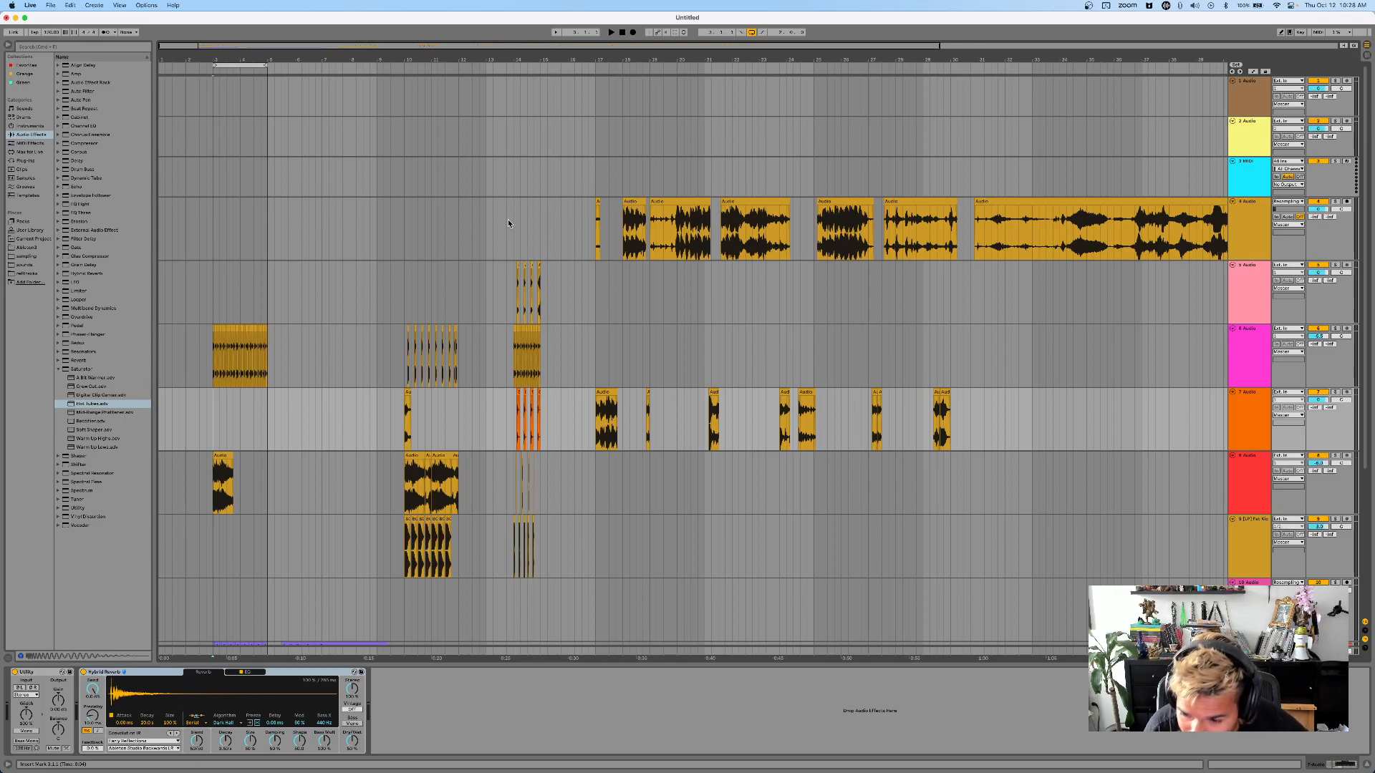
key(minus)
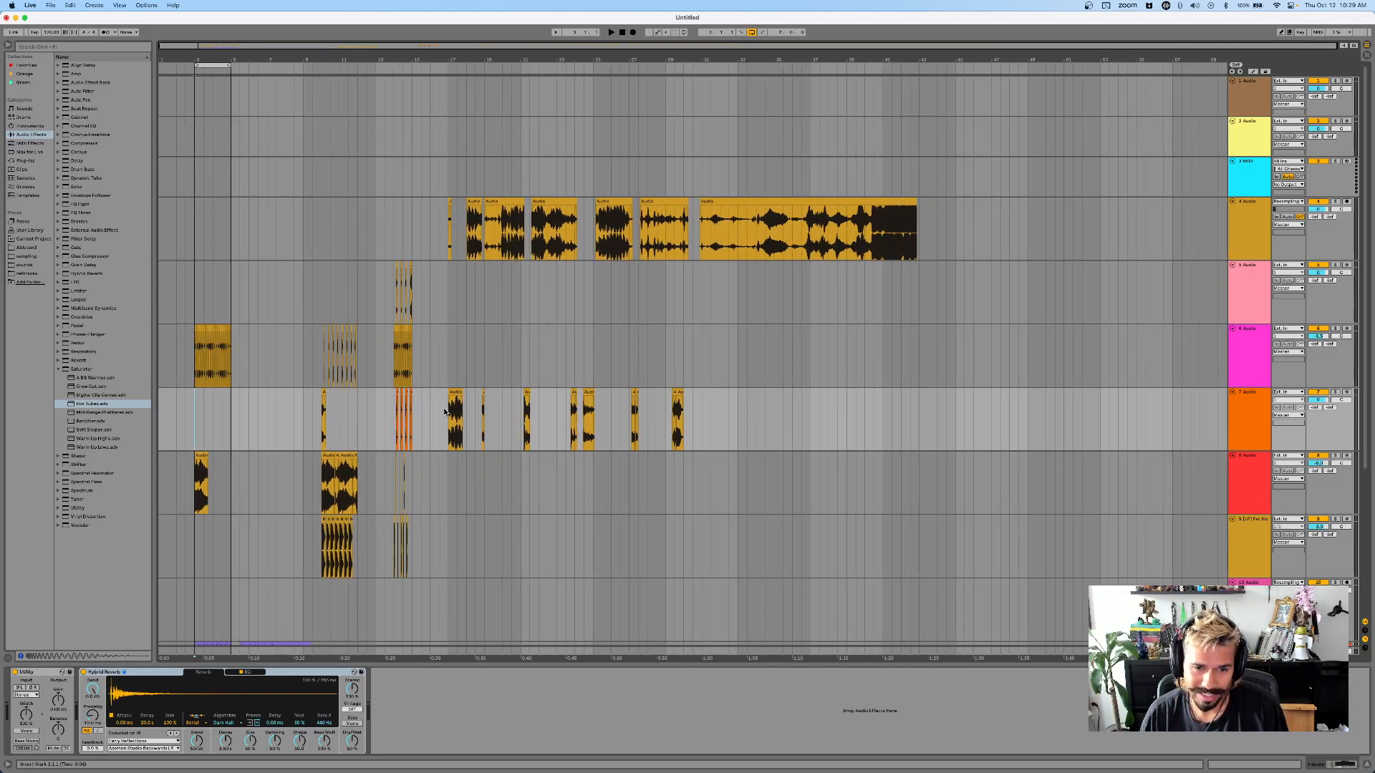
key(plus)
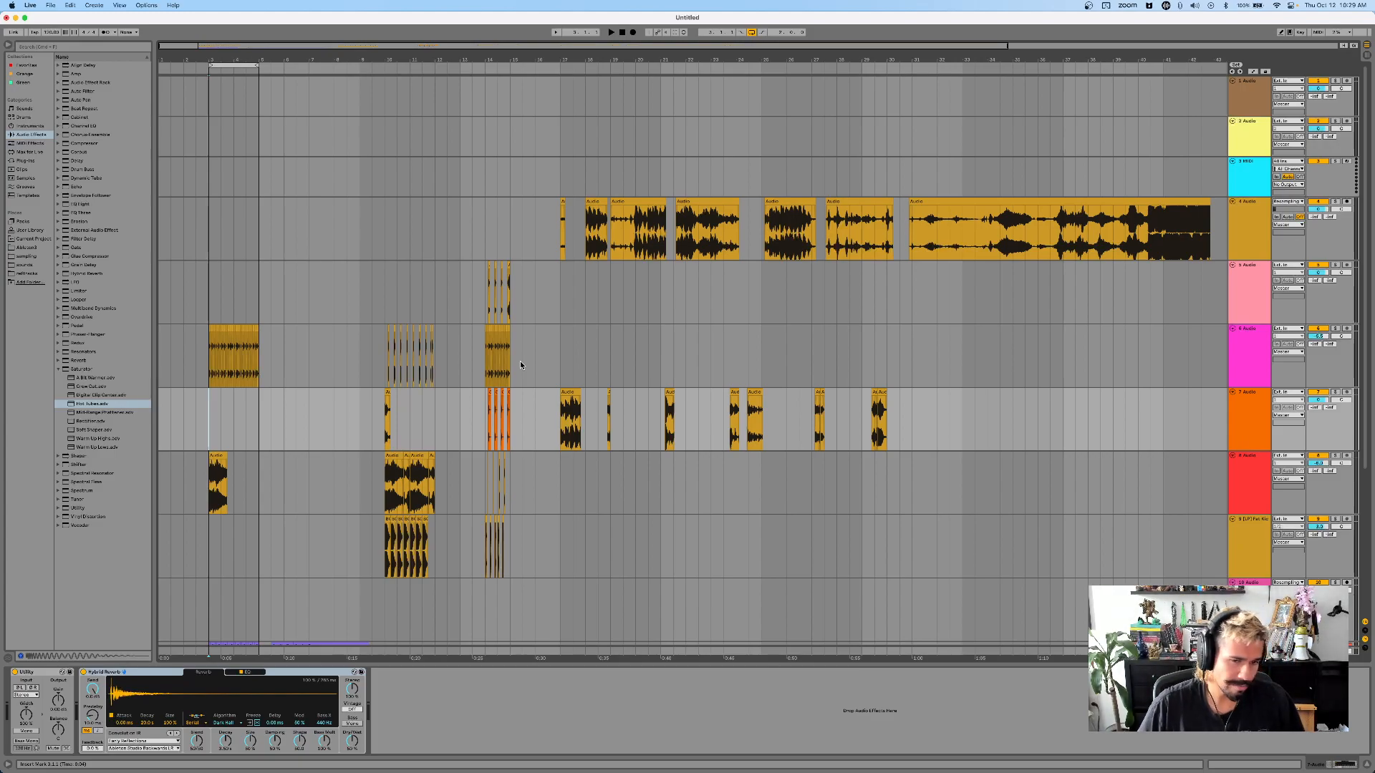
scroll(540, 378, down, 5)
scroll(546, 365, up, 5)
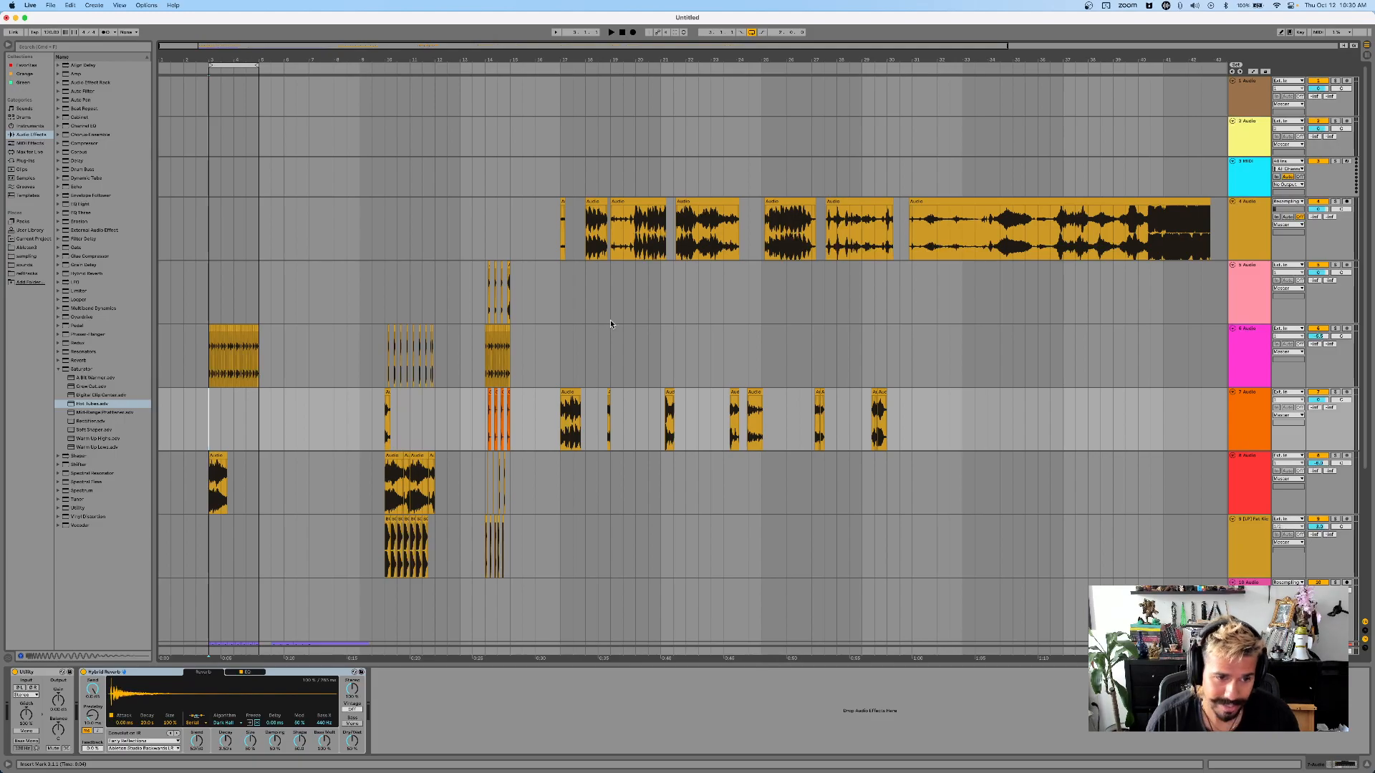
- Copy the two-bar chopped pattern on 11 Audio from bar 3 to bar 1 and play it back
scroll(229, 340, up, 5)
scroll(320, 380, left, 3)
scroll(326, 398, down, 4)
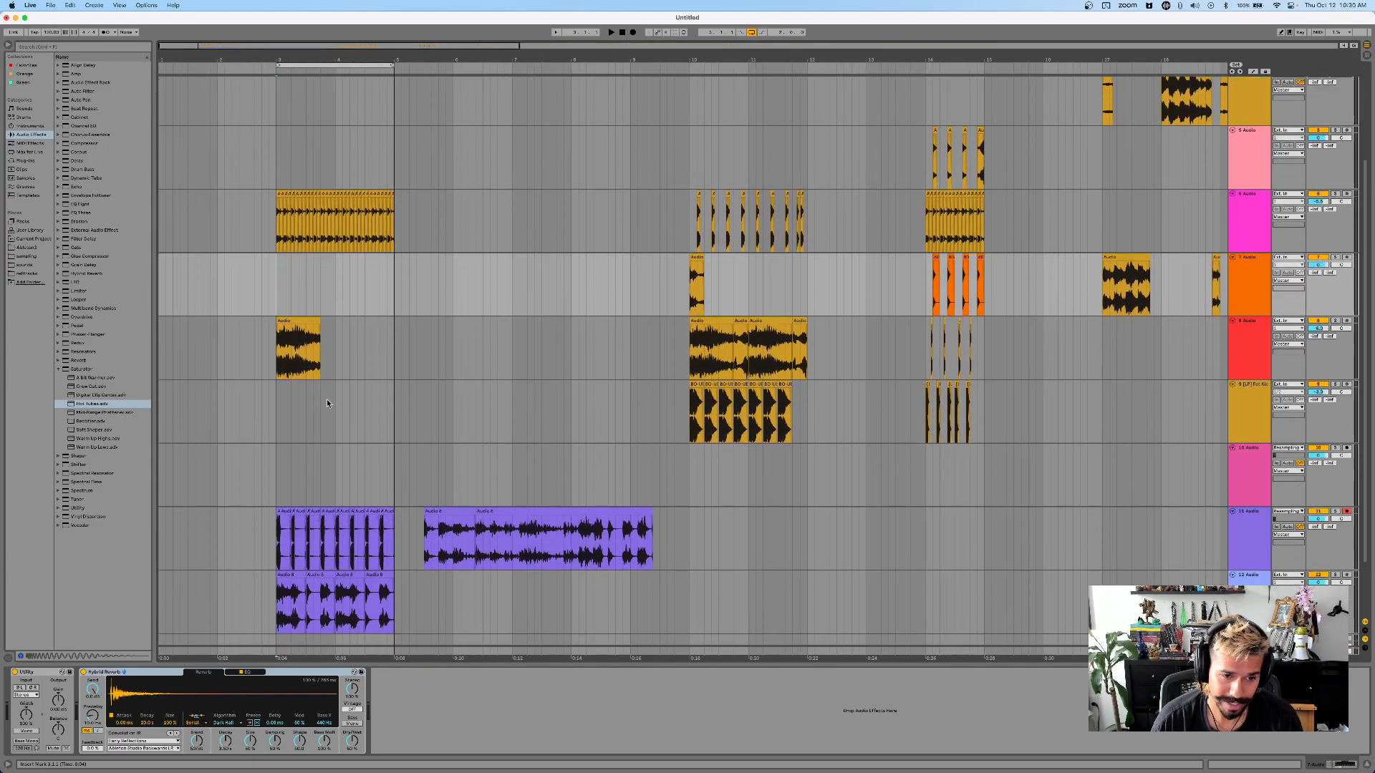
scroll(314, 399, up, 5)
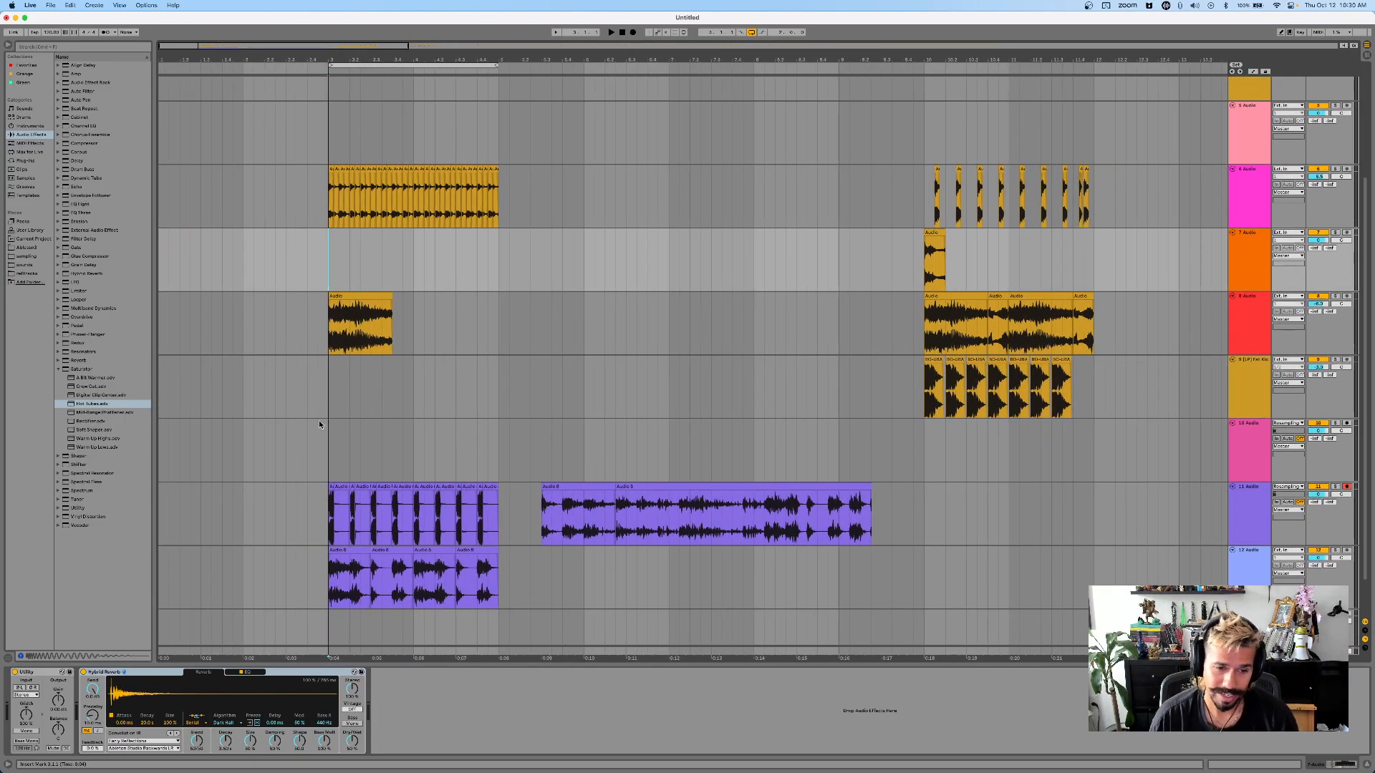
click(457, 517)
drag(499, 514, 328, 519)
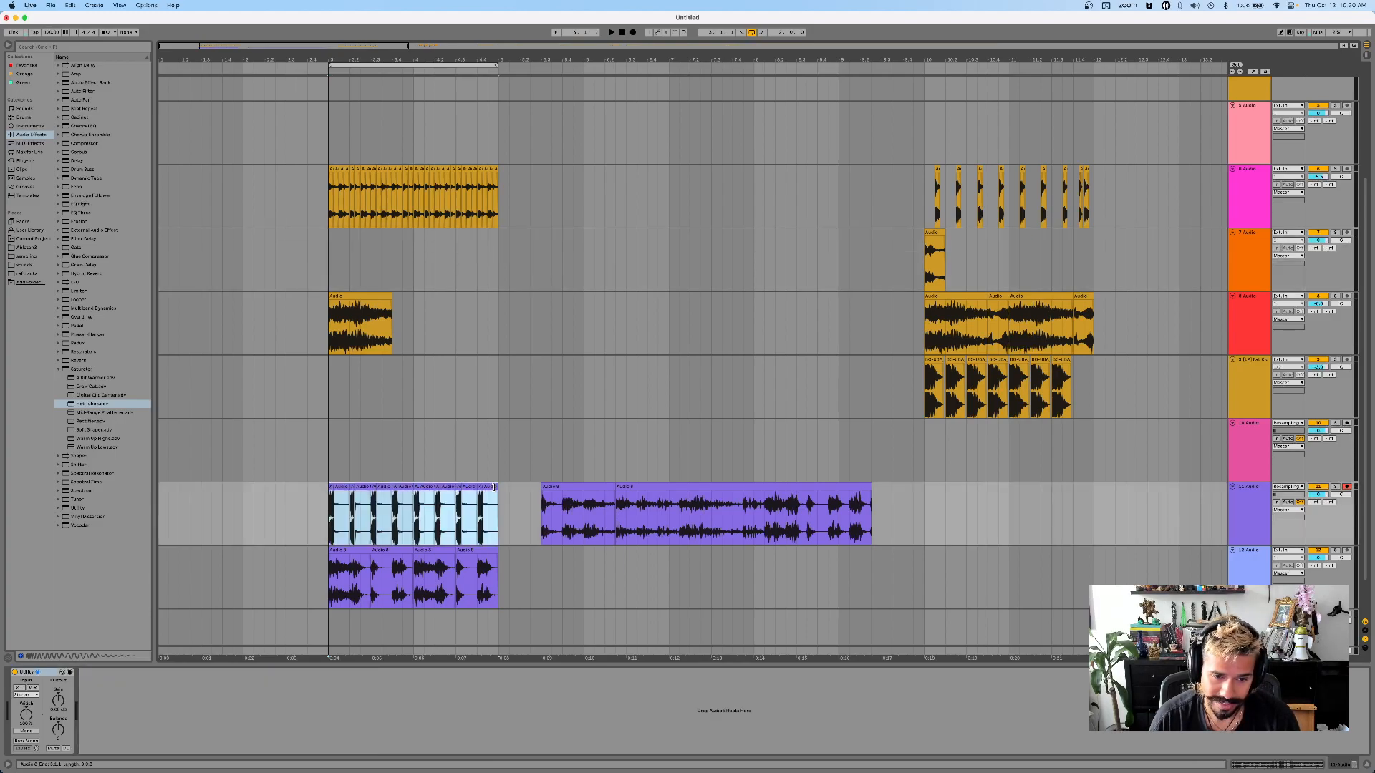
click(165, 520)
key(super+v)
key(space)
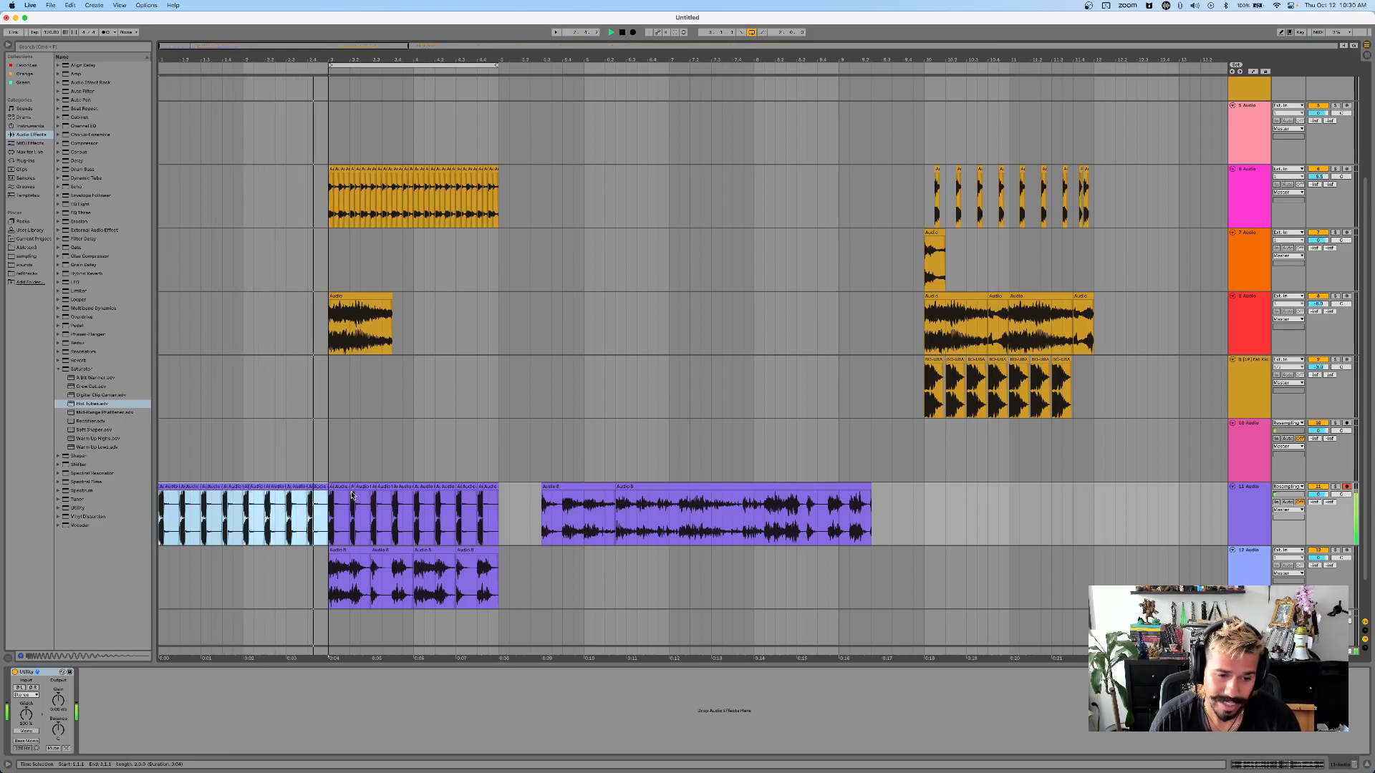
key(space)
- Copy the two-bar pattern on 6 Audio from bar 3 to bar 1
drag(329, 197, 504, 199)
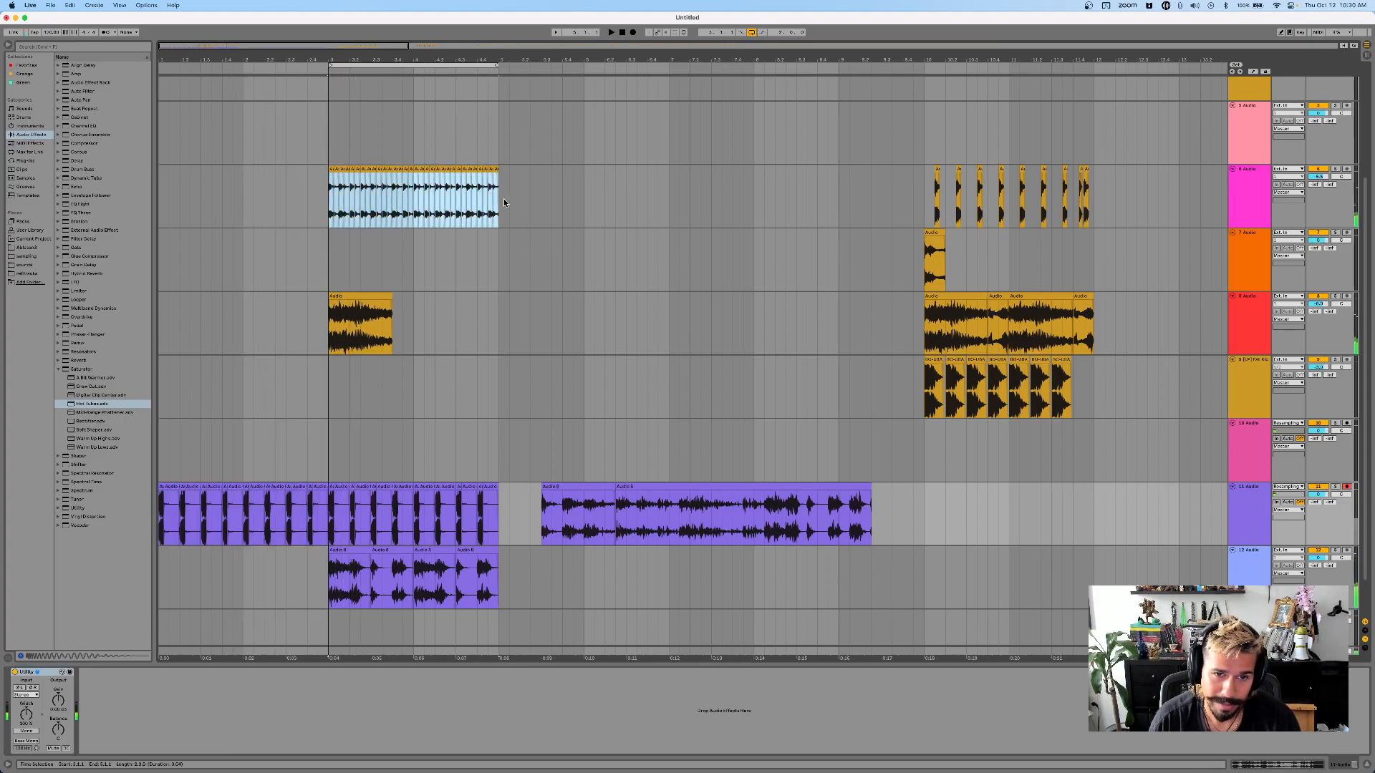
click(160, 211)
key(ctrl+v)
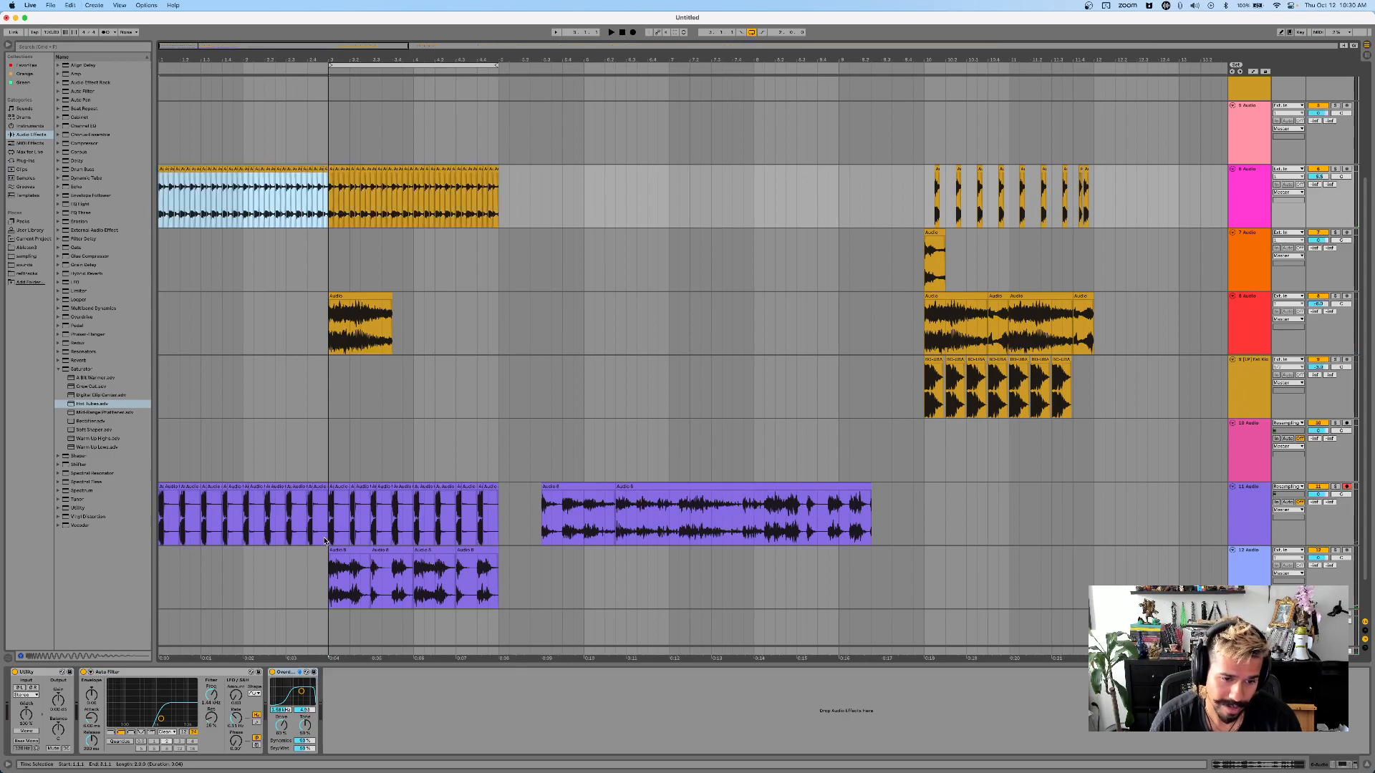
- Replace the pattern in bars 1 and 2 of 11 Audio with a copied piece of the later recording, ending at bar 3
drag(324, 542, 132, 518)
key(Delete)
click(956, 325)
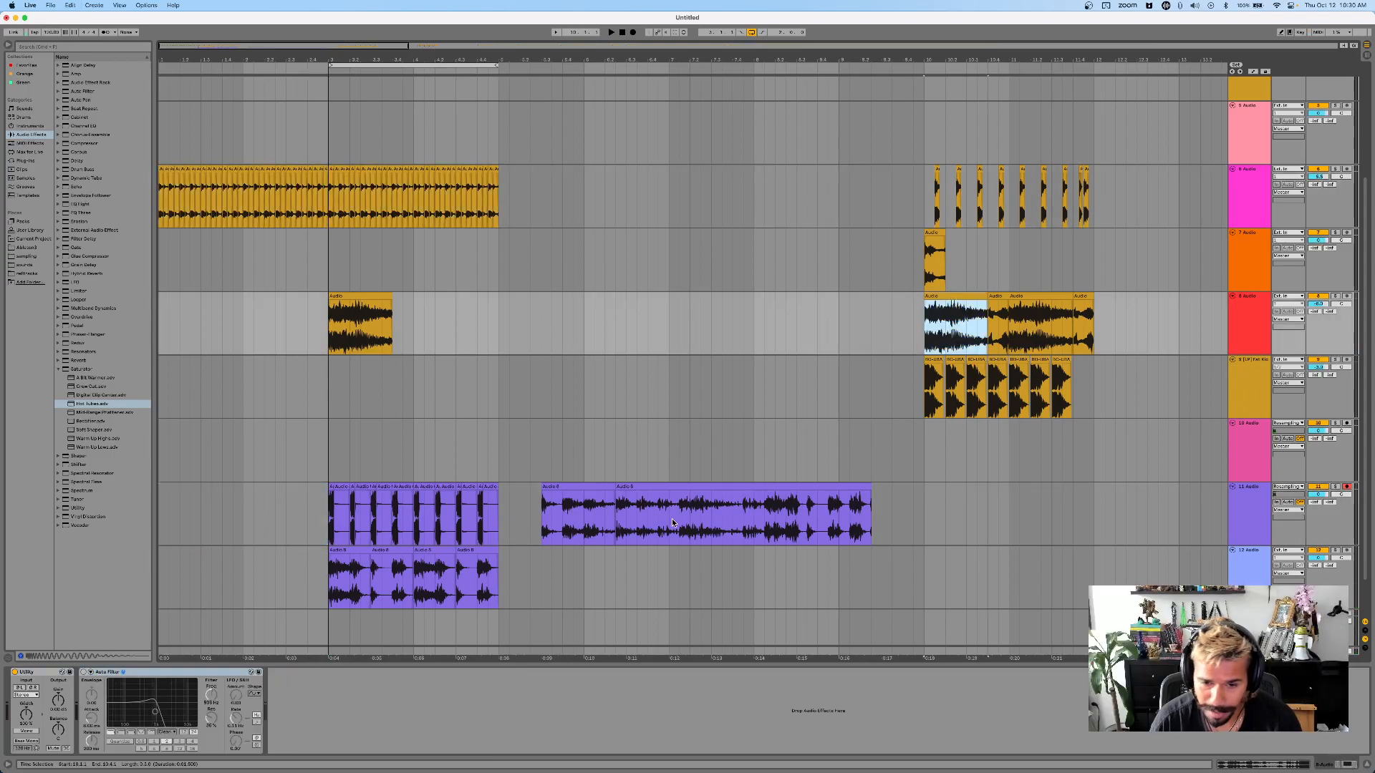
drag(659, 500, 159, 488)
drag(288, 493, 327, 492)
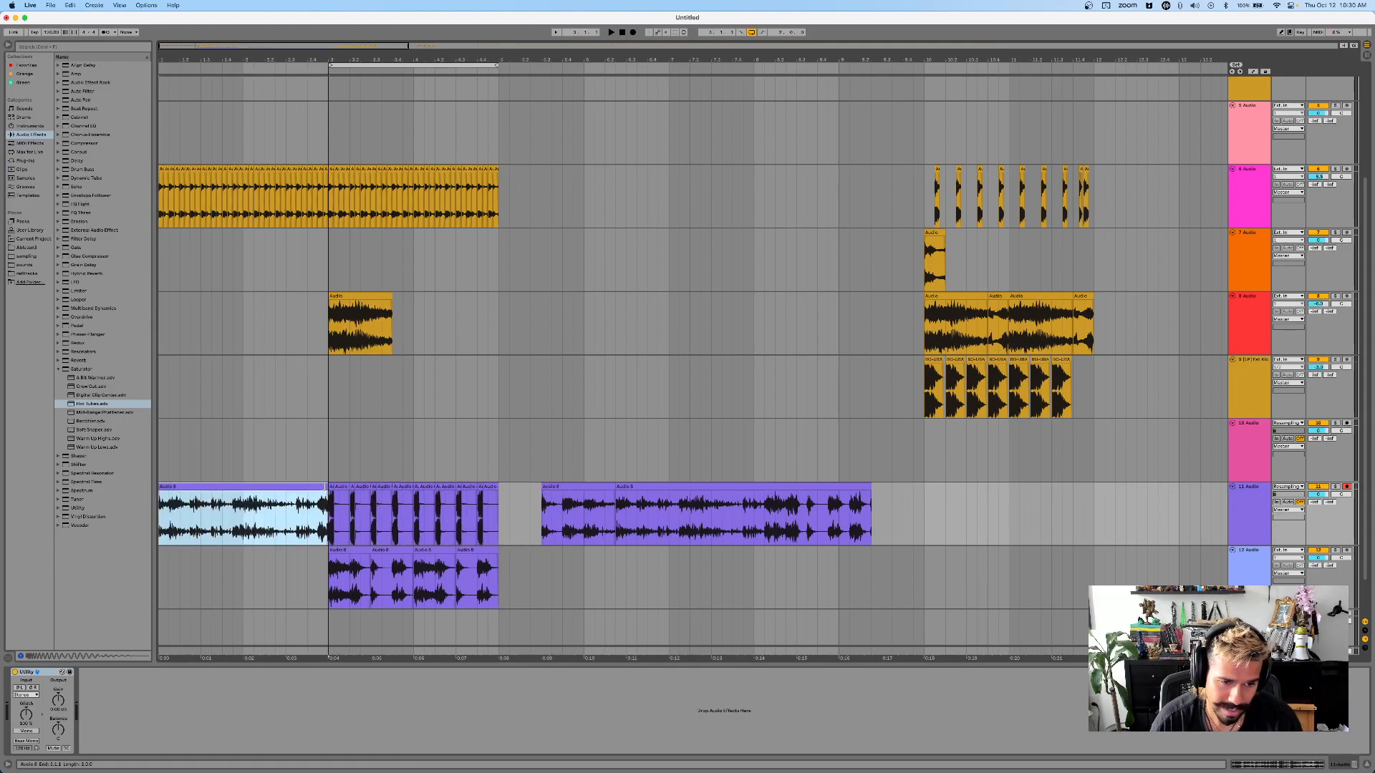
- Move the short clip on 8 Audio from bar 3 to bar 5
click(265, 486)
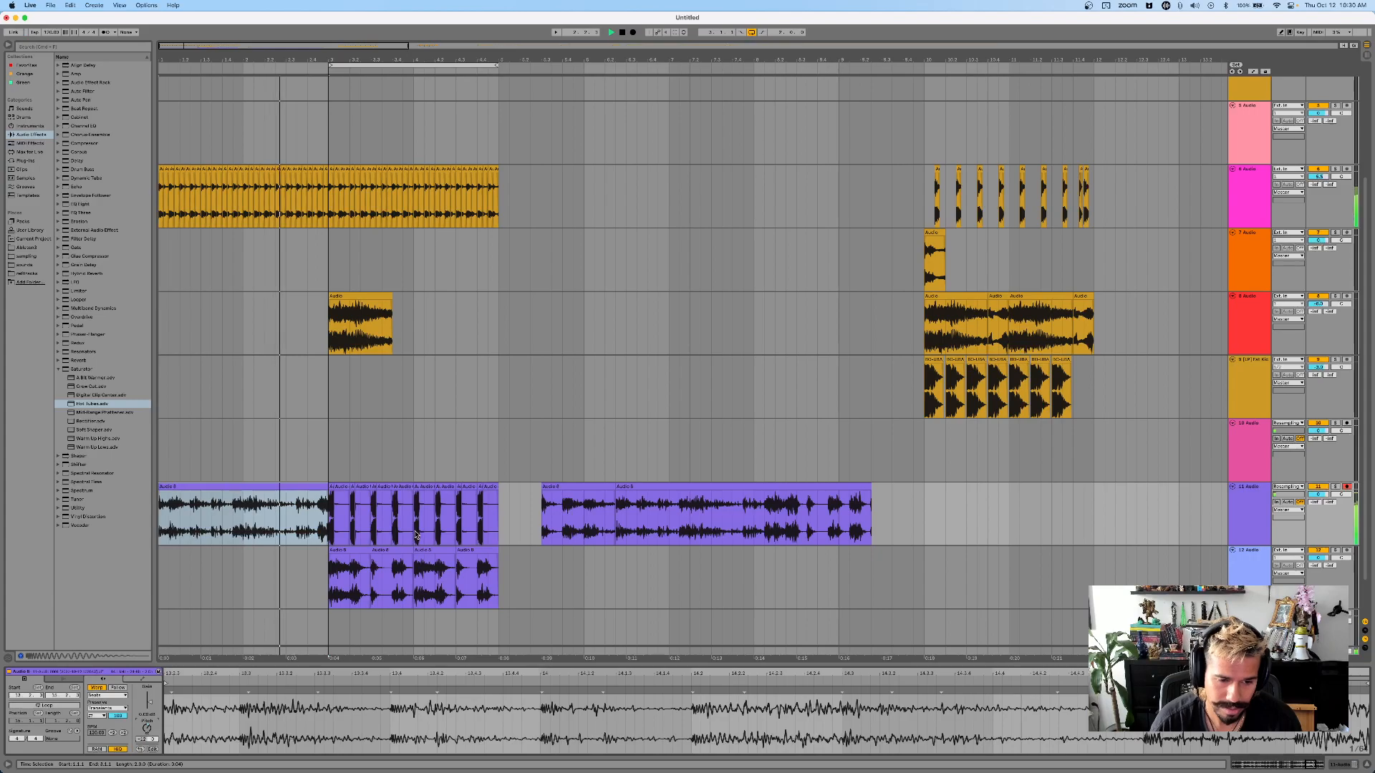
drag(381, 341, 524, 304)
key(space)
scroll(481, 340, down, 3)
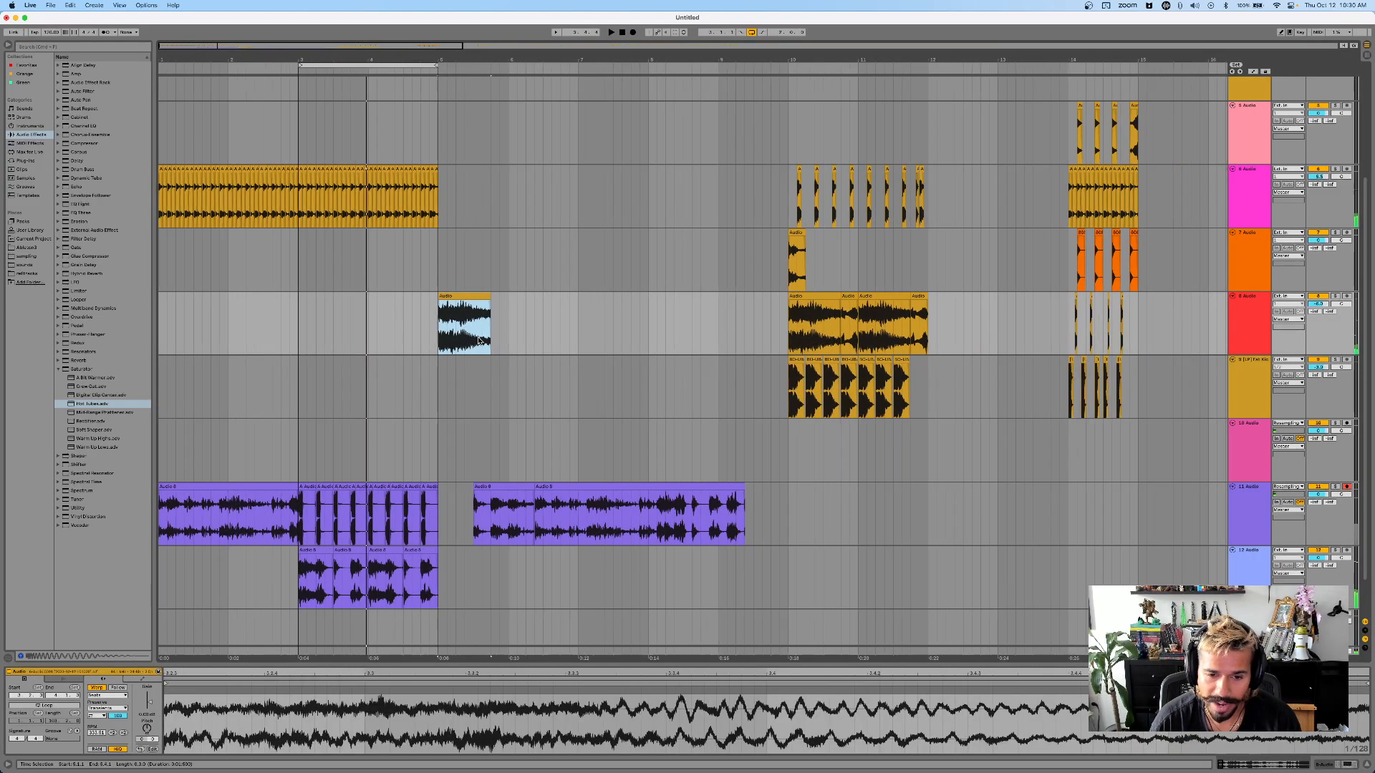
- Move the later recording on 11 Audio to bar 10 and the short 8 Audio clip to bar 9, and play the loop back
drag(441, 520, 800, 517)
drag(616, 504, 927, 496)
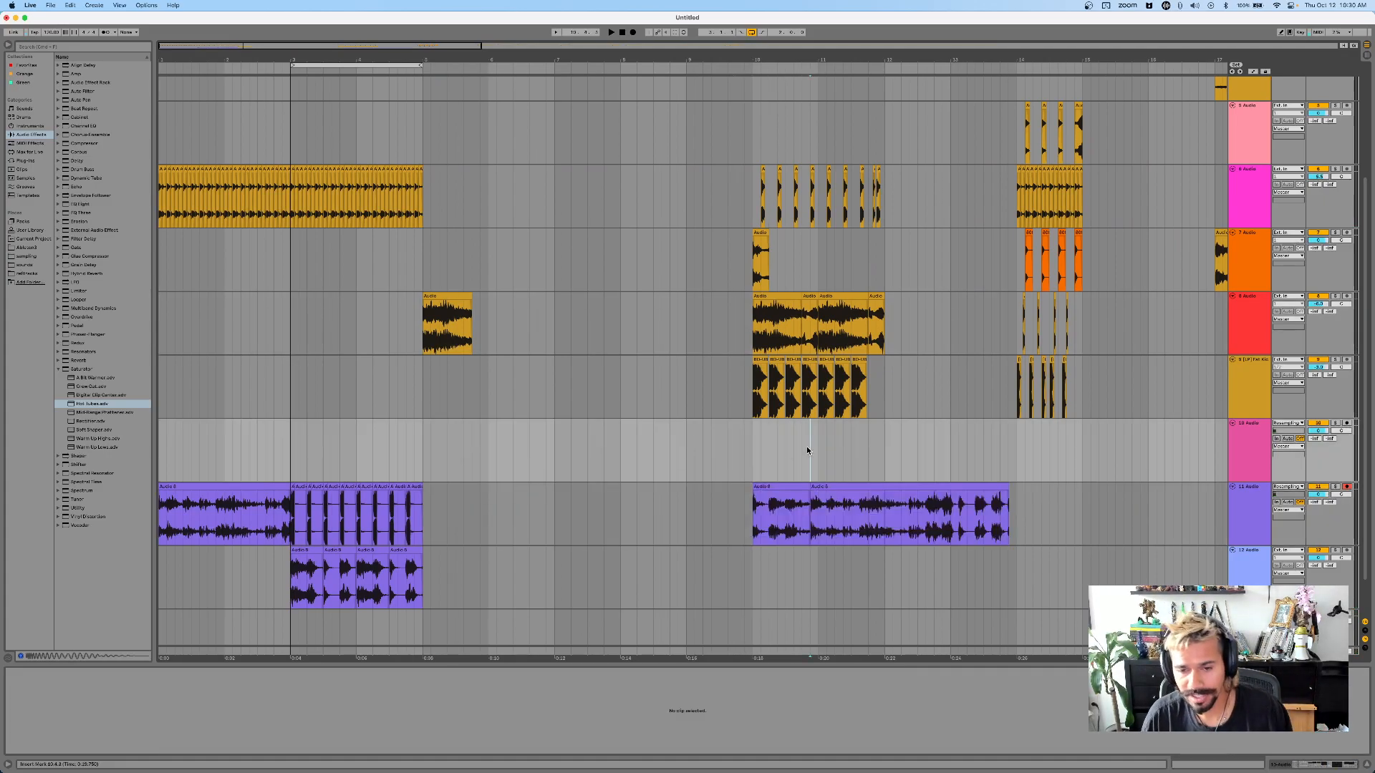
click(452, 301)
drag(441, 297, 739, 304)
key(super+z)
drag(422, 300, 686, 299)
click(282, 307)
key(space)
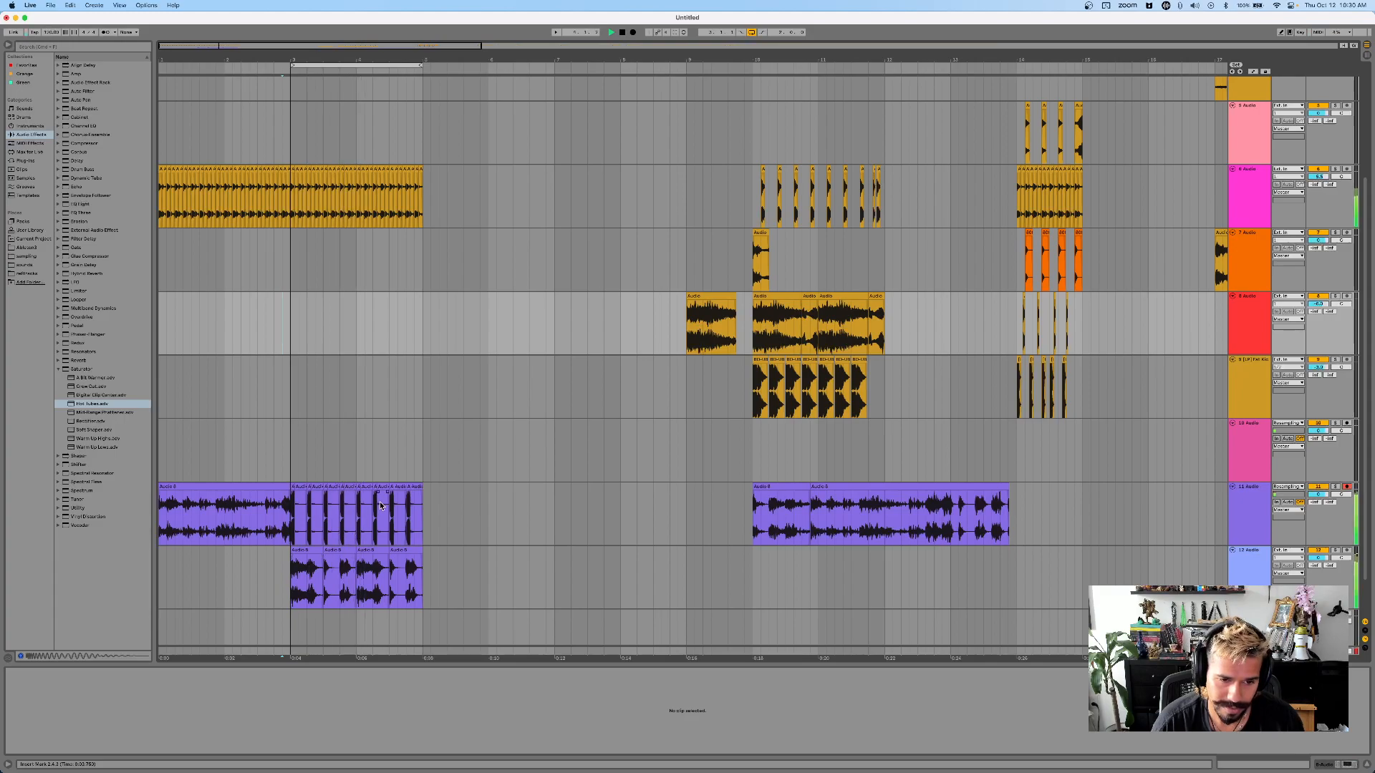
- Move the two-bar chopped pattern on 12 Audio from bar 3 to bar 5 and play the arrangement
mouse_move(422, 566)
mouse_down()
mouse_move(283, 561)
mouse_move(403, 566)
mouse_up()
key(super+d)
key(Delete)
click(230, 389)
key(space)
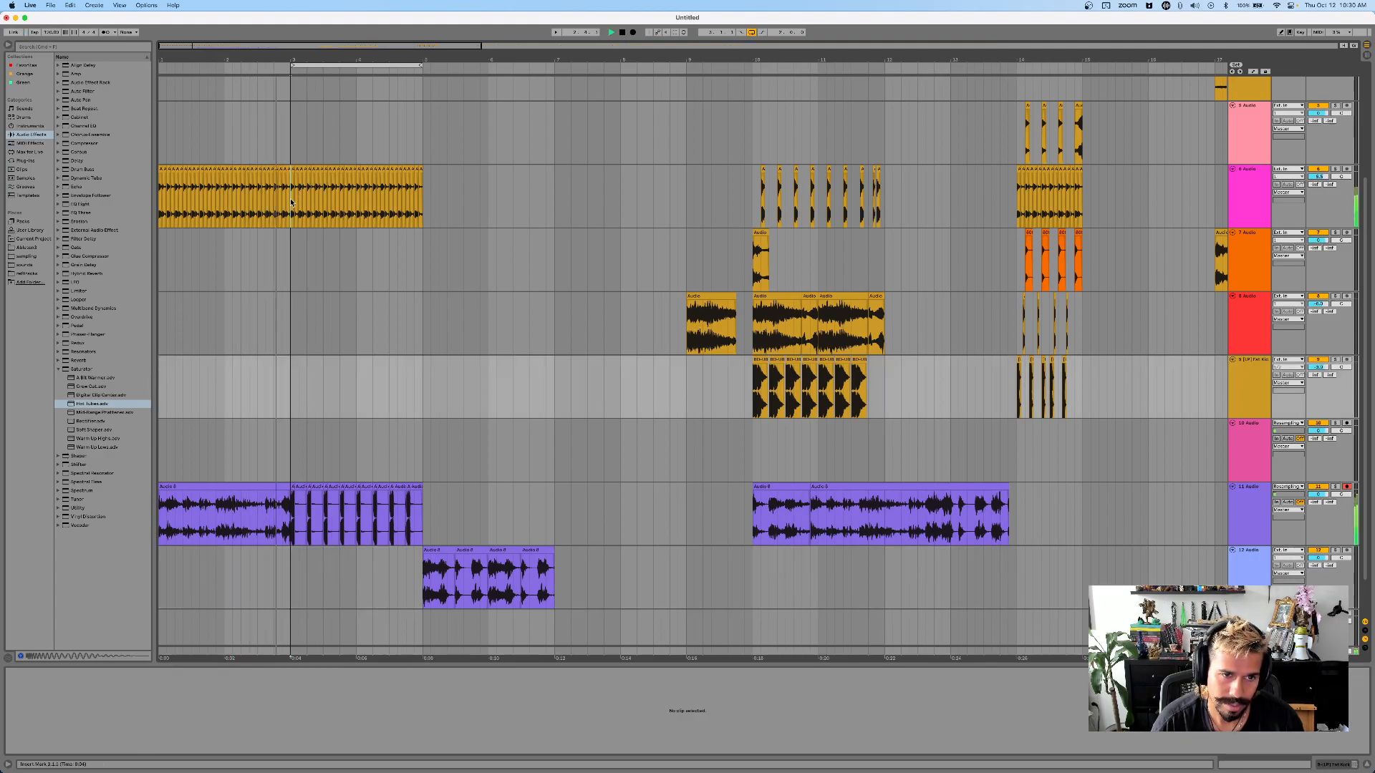
- Duplicate bars 3 and 4 of 6 Audio into bar 5 and play the arrangement with looping turned off
drag(291, 202, 422, 205)
key(super+d)
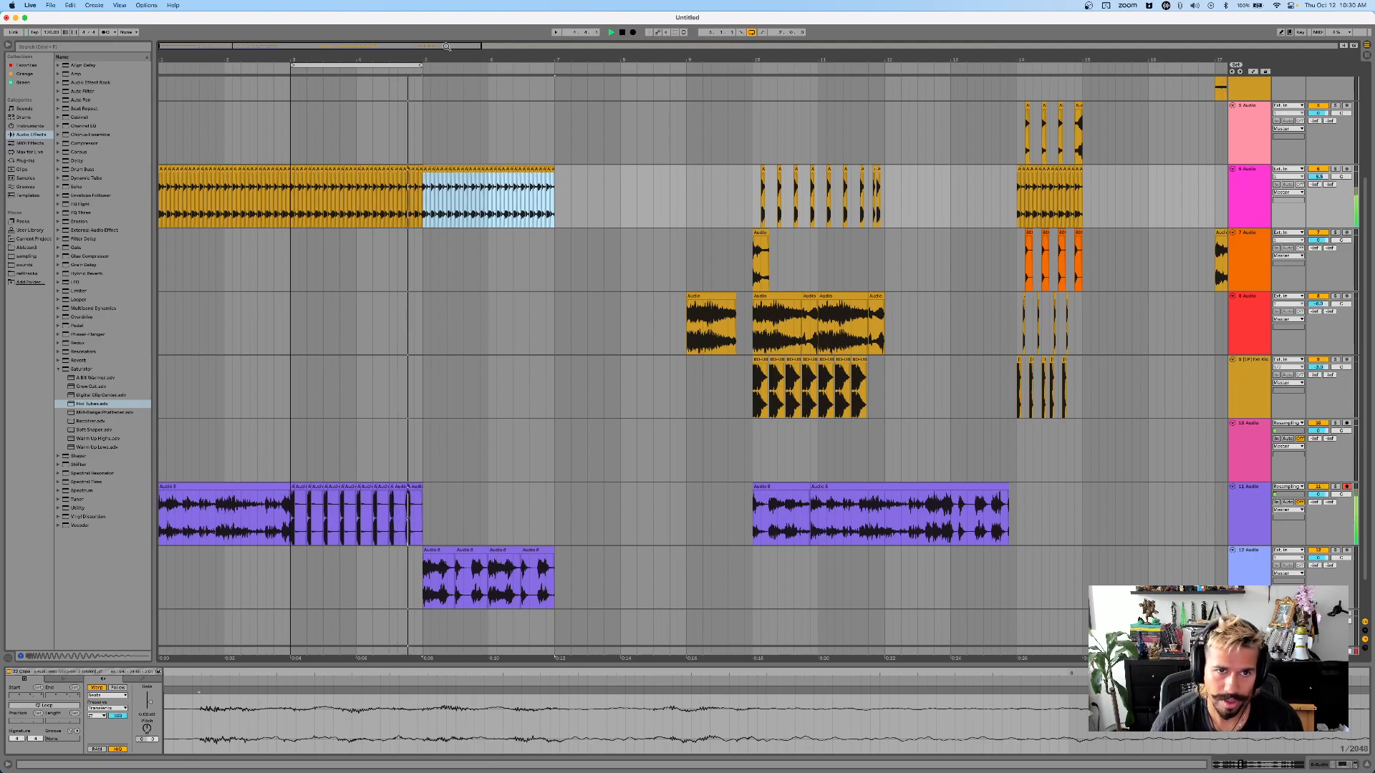
click(751, 32)
click(398, 212)
key(space)
key(space)
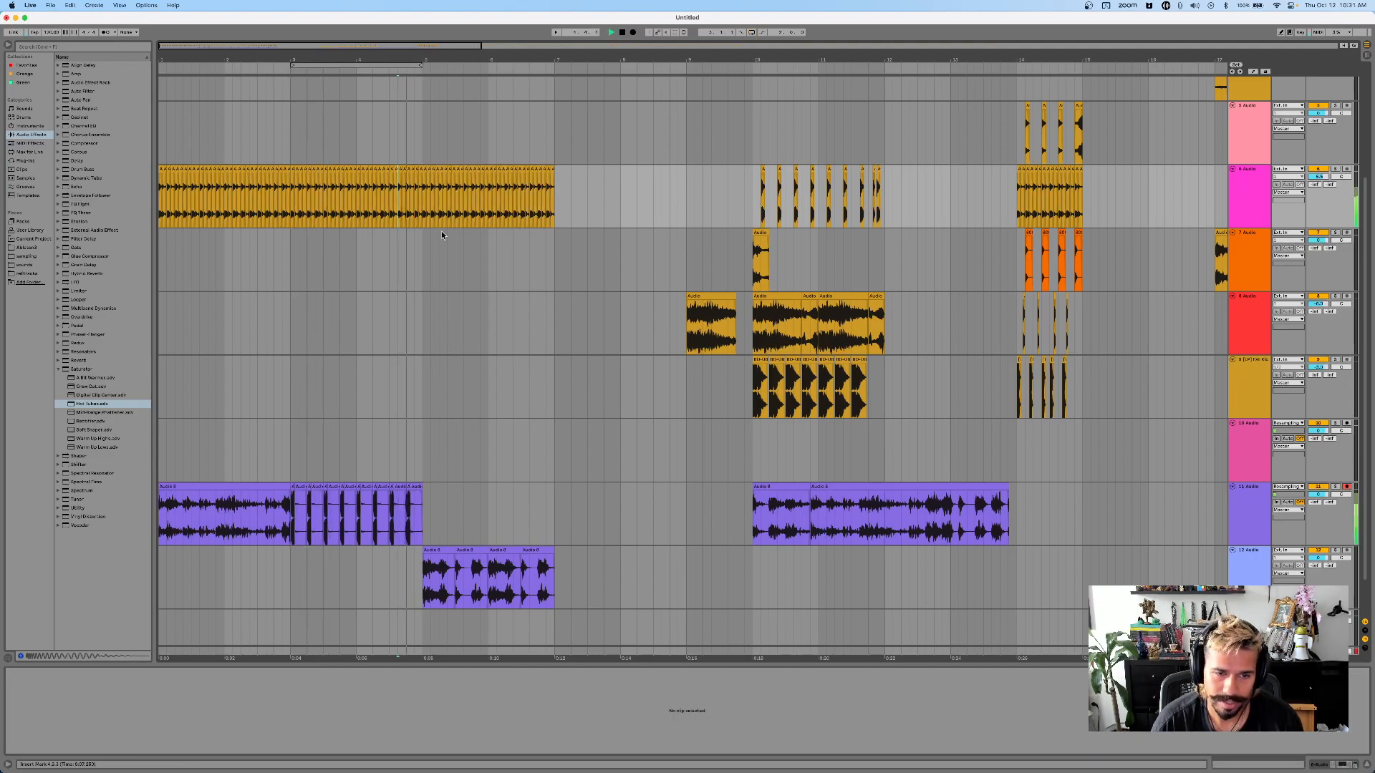
- Copy the opening two-bar recording on 11 Audio to bar 5 and play it back
click(416, 502)
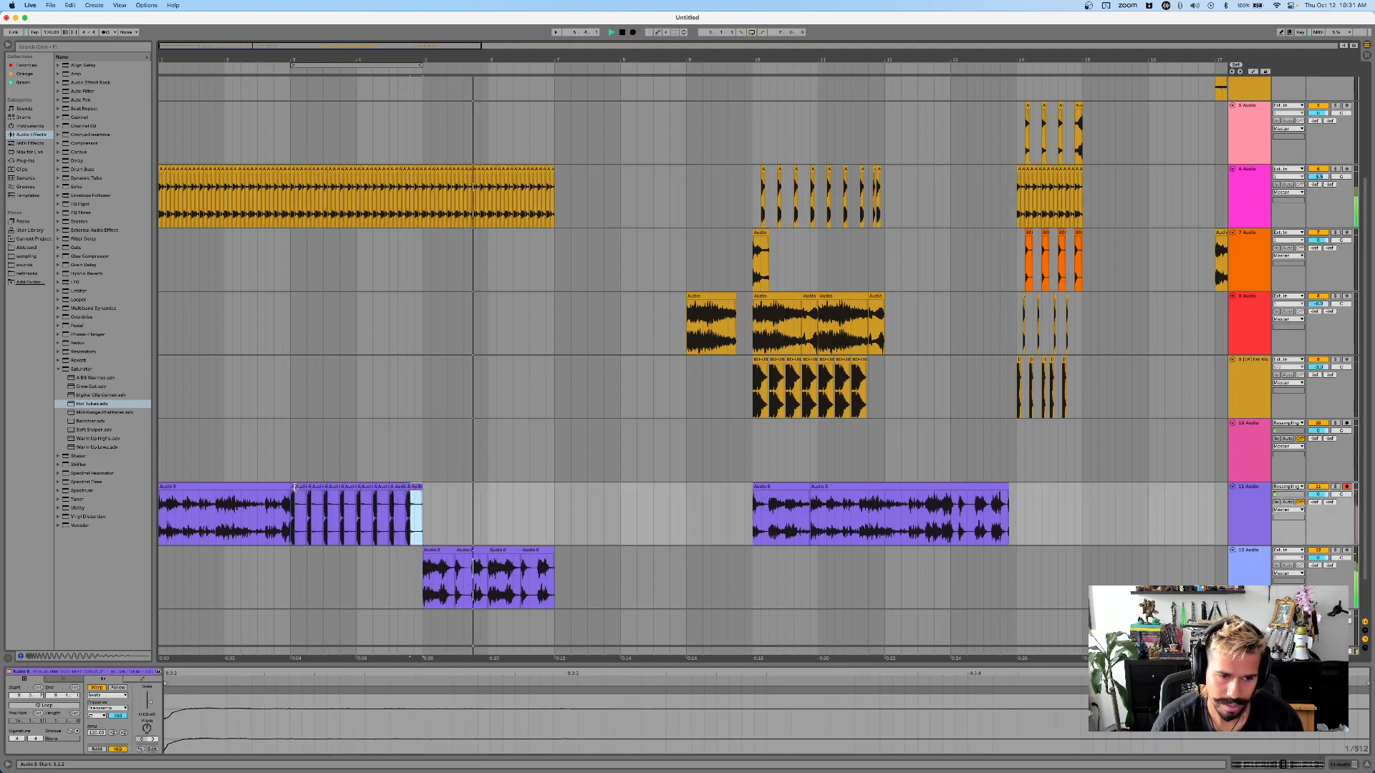
click(219, 513)
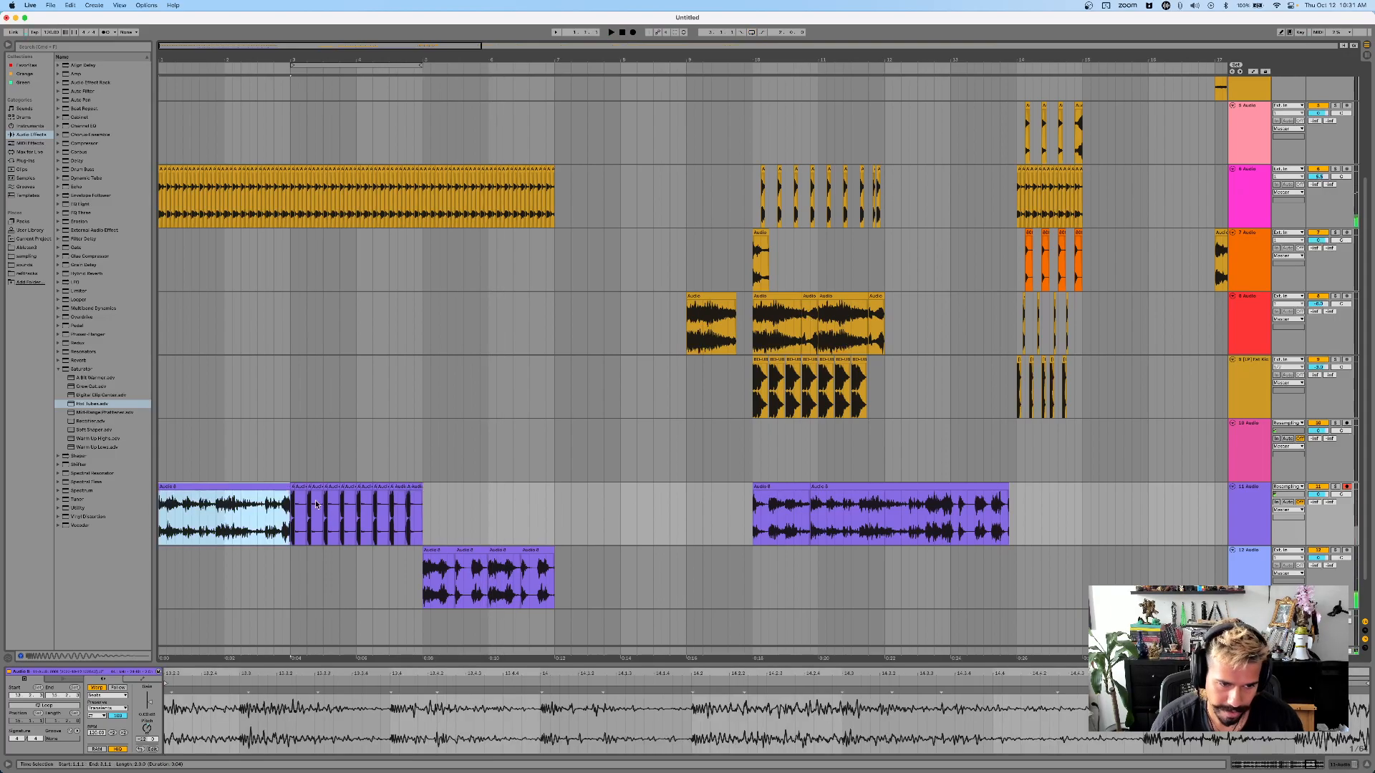
click(422, 521)
key(super+v)
key(space)
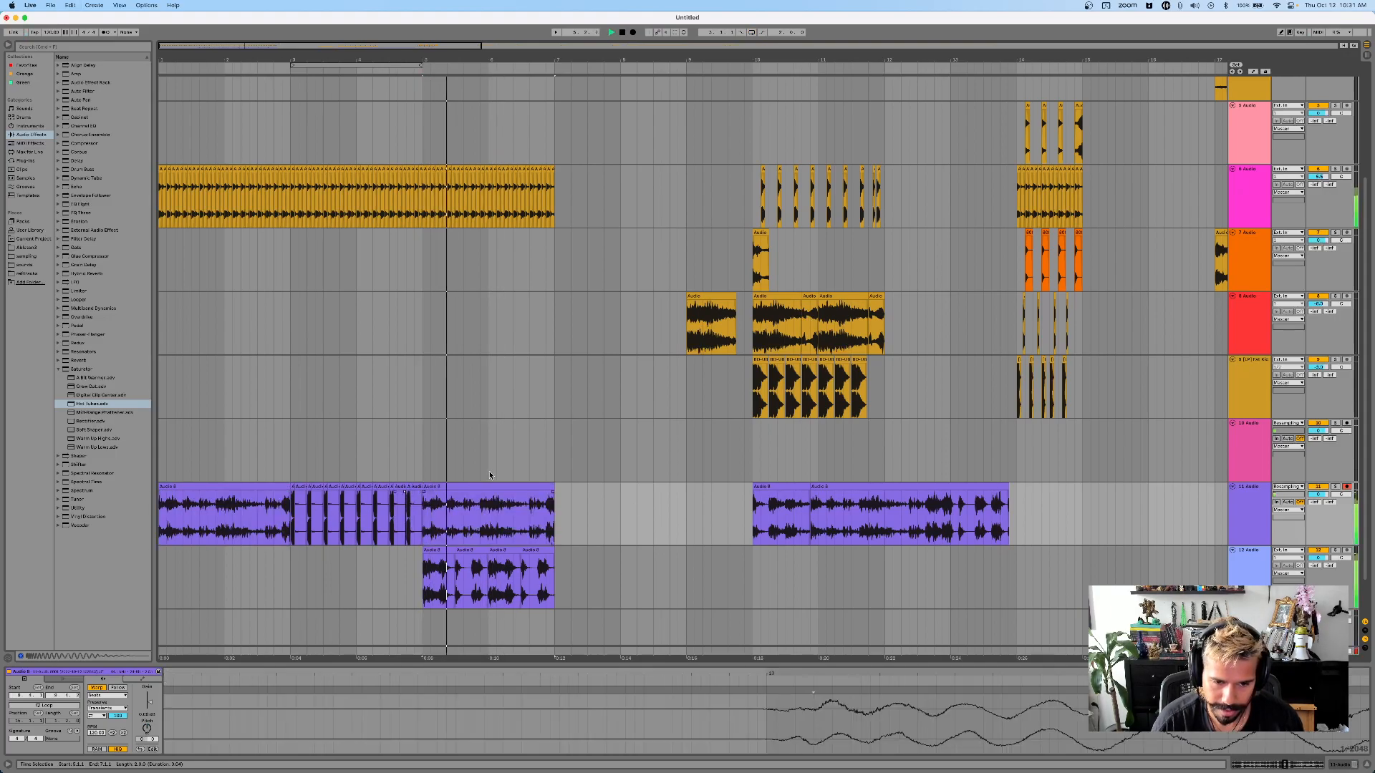
- Copy bars 3 and 4 of tracks 6 through 11 to bar 7 and play the transition
mouse_move(423, 533)
mouse_down()
mouse_move(290, 208)
mouse_move(369, 209)
mouse_move(423, 515)
mouse_up()
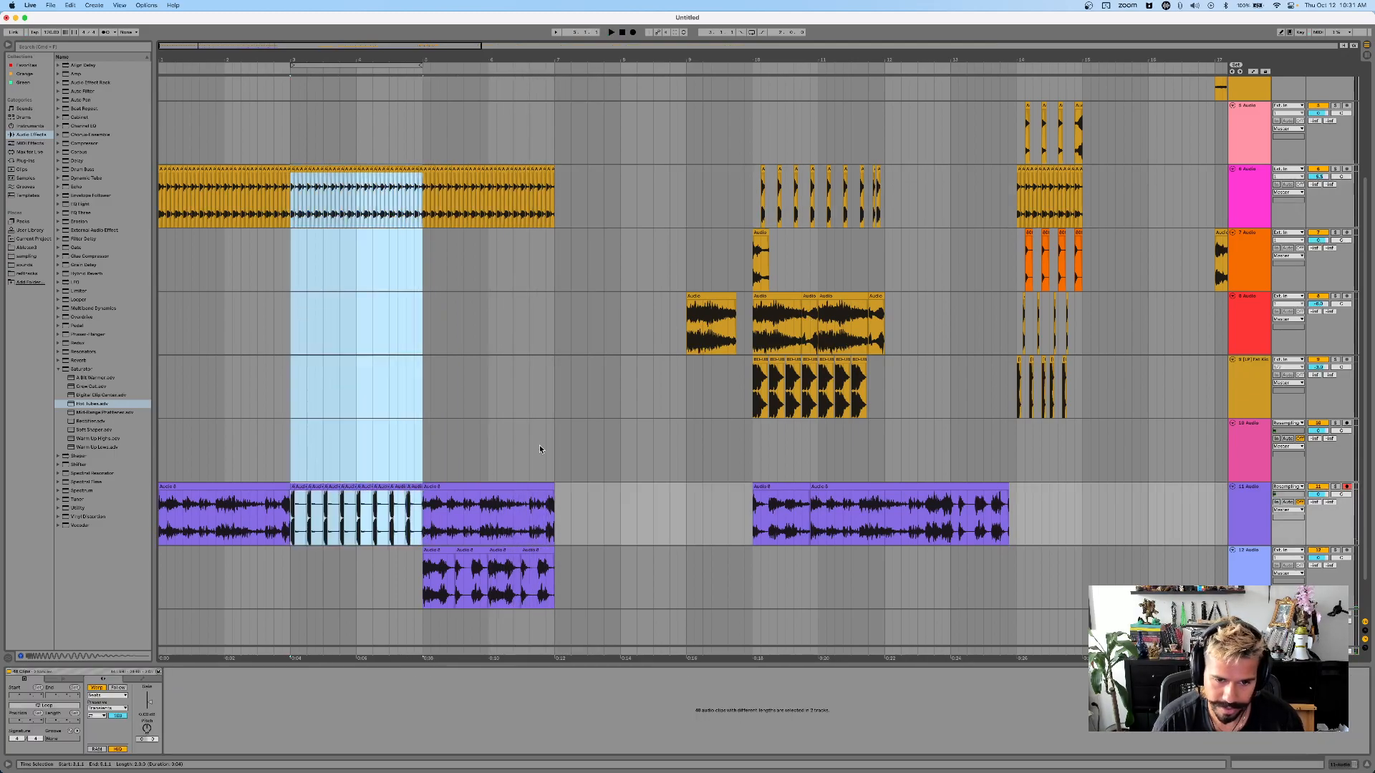
key(super+d)
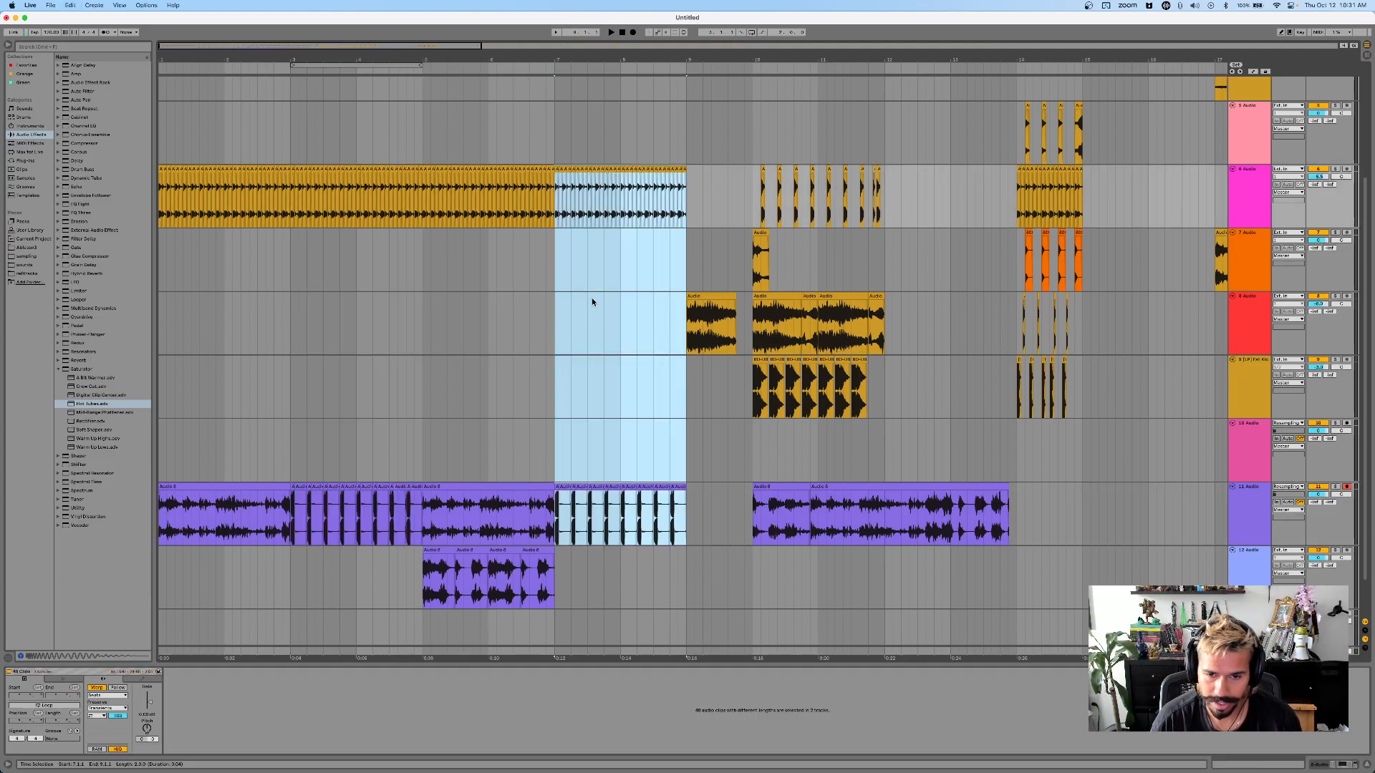
click(547, 381)
key(space)
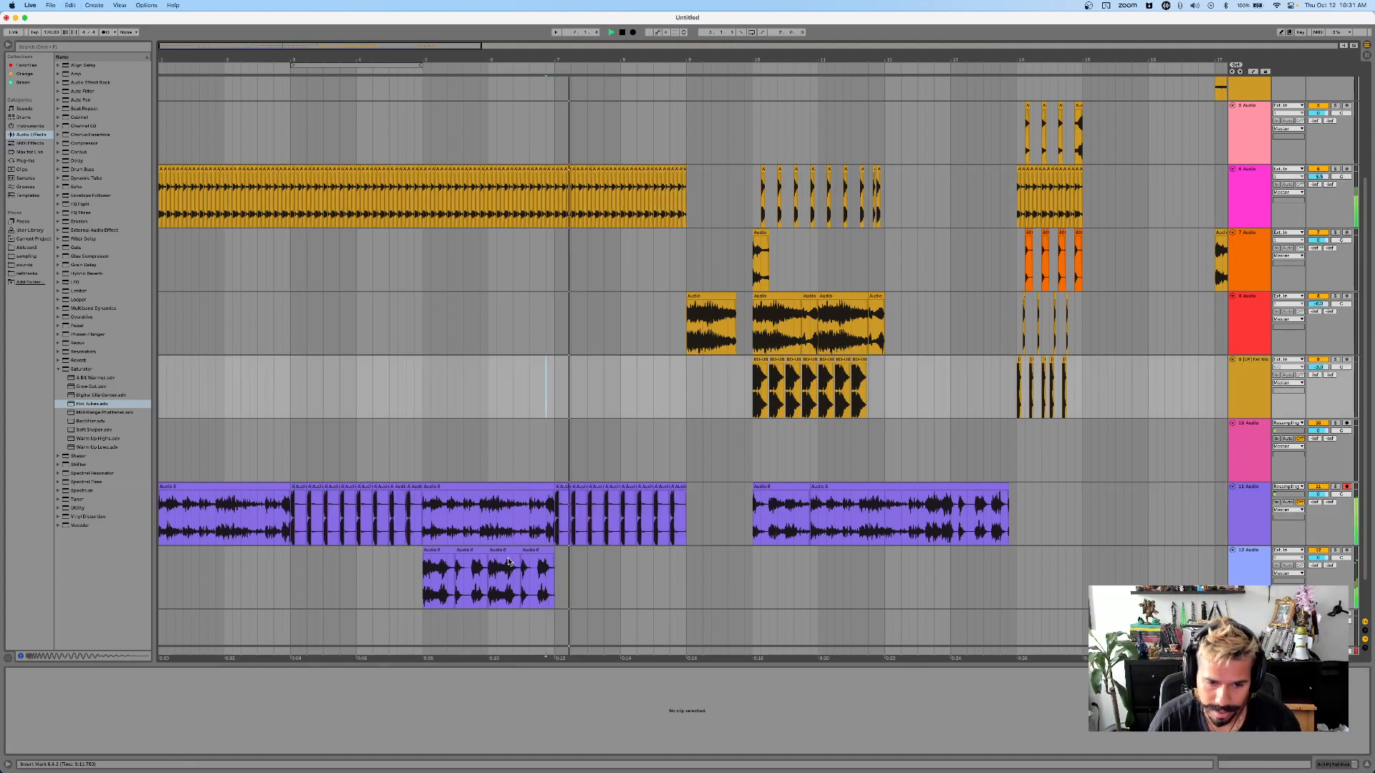
- Duplicate the two-bar pattern on 12 Audio from bar 5 to bar 7
click(435, 558)
key(super+d)
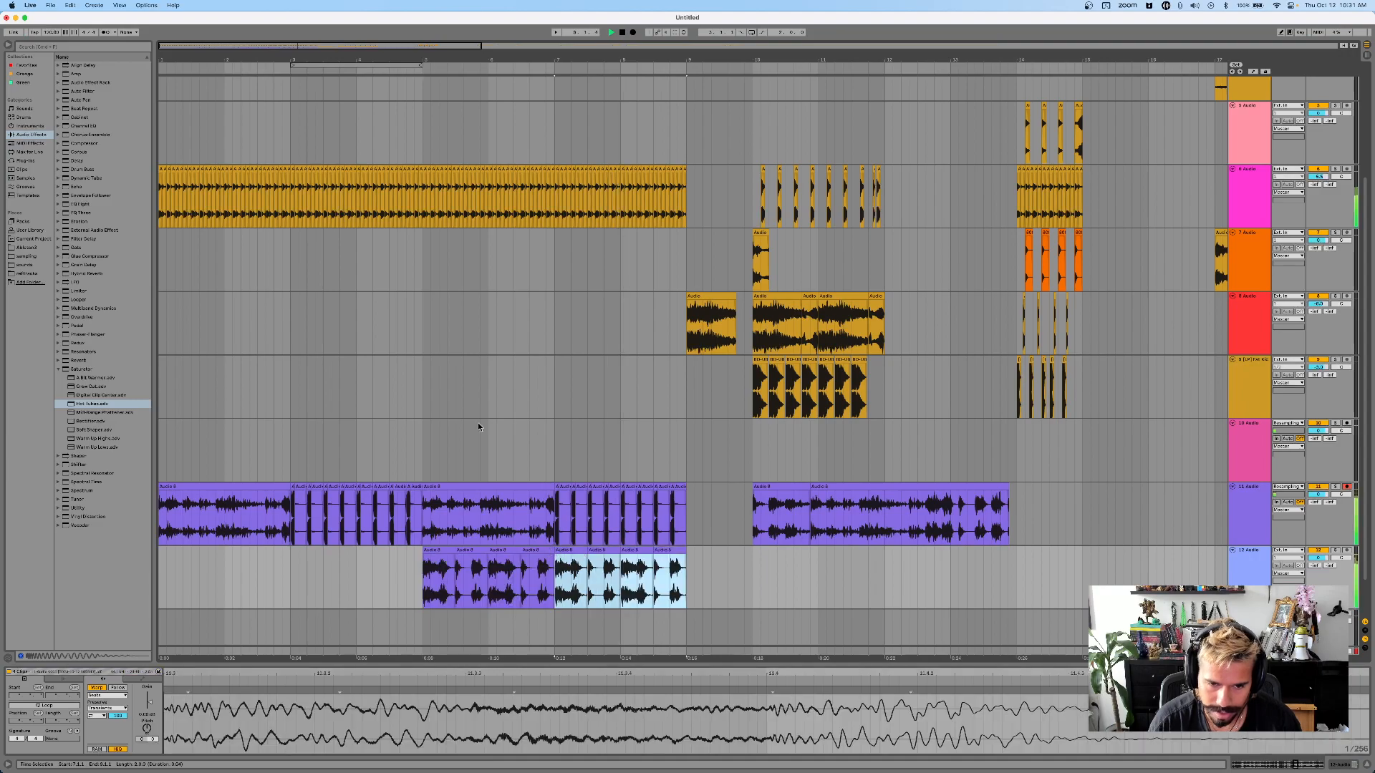
click(478, 428)
scroll(479, 428, down, 3)
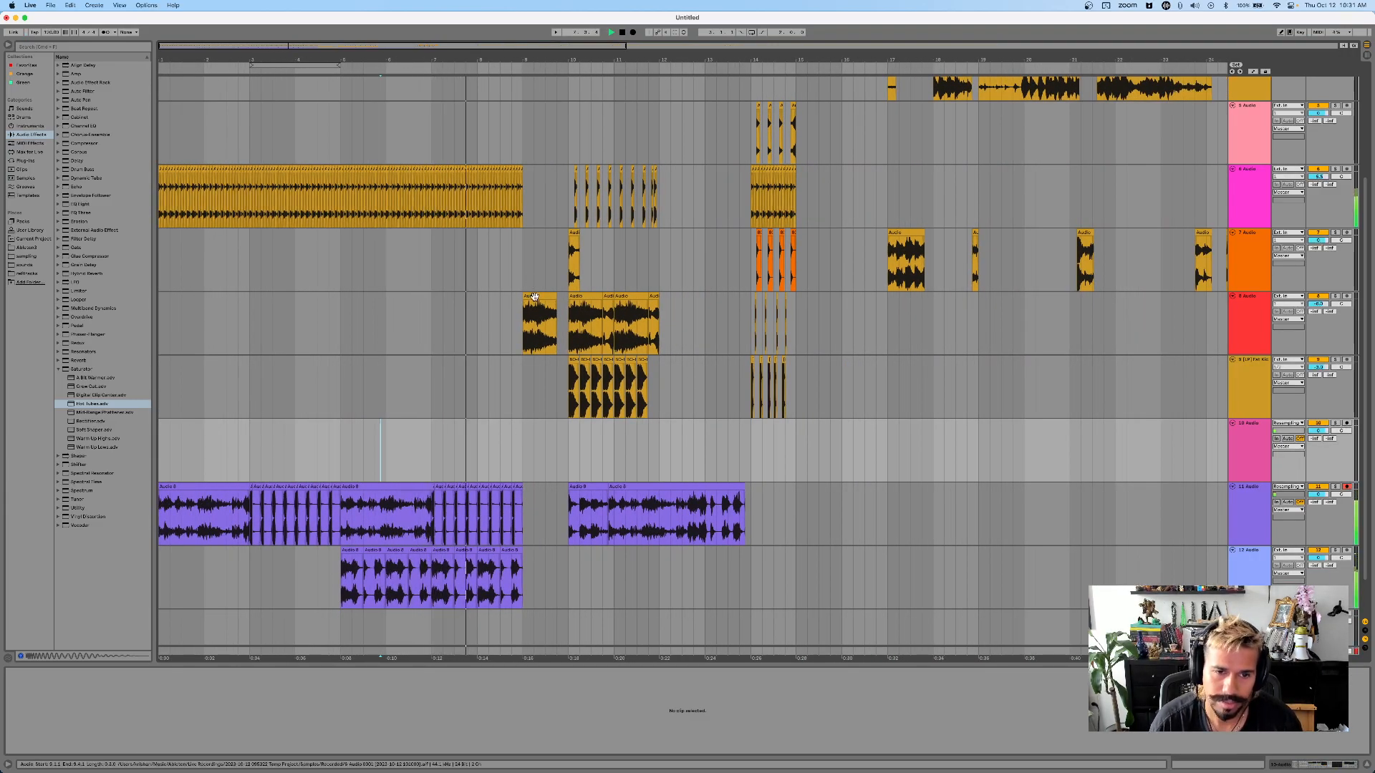
- Duplicate the time span of bars 7 and 8 across all tracks and play it back
click(513, 514)
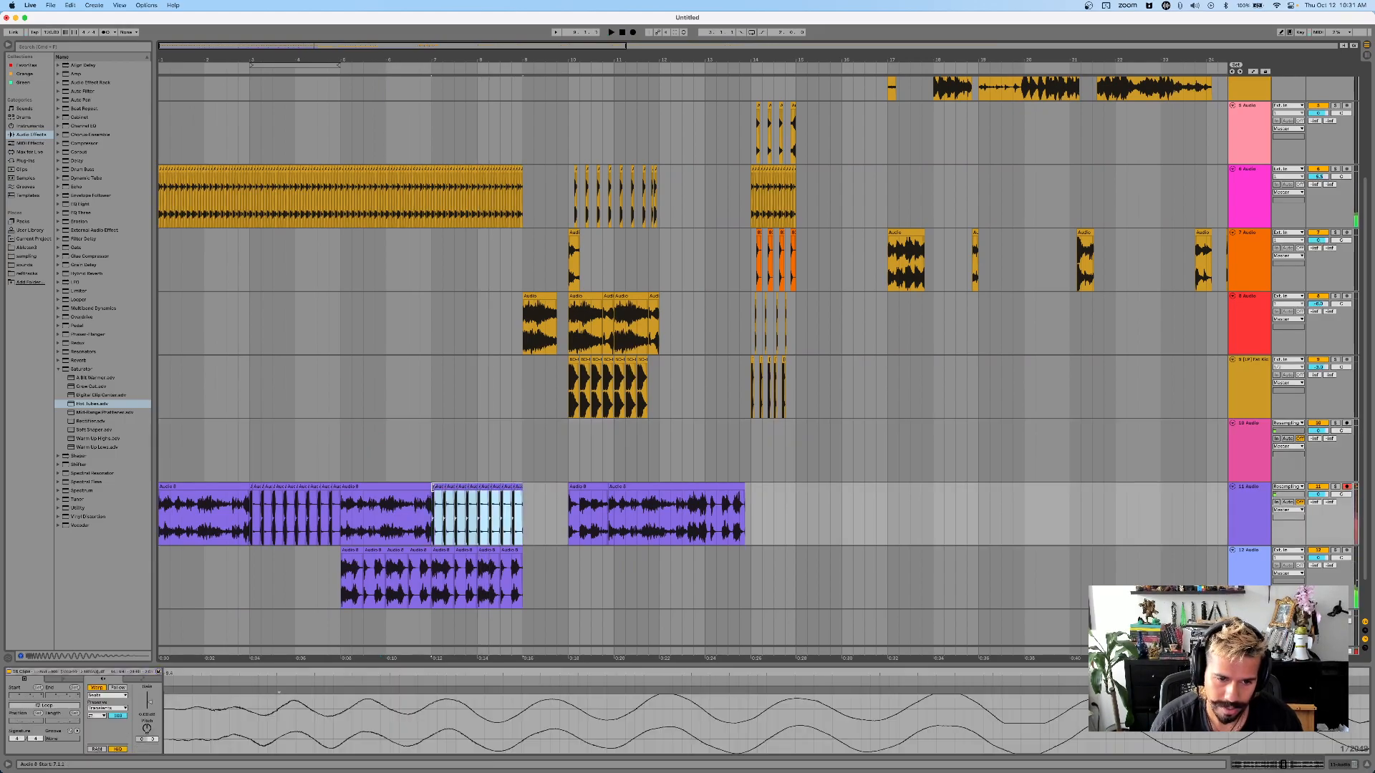
key(super+shift+d)
click(482, 408)
key(space)
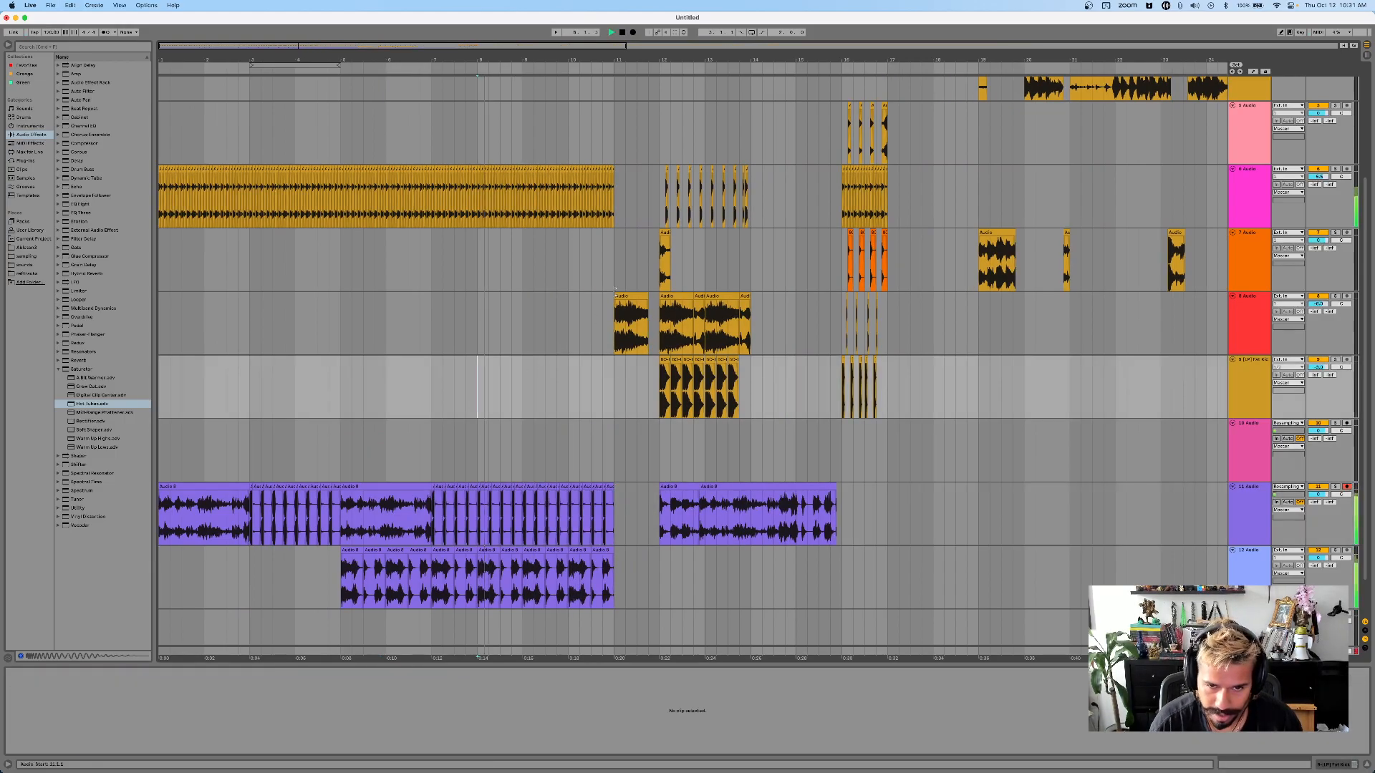
- Copy the two-bar clip pattern on 8 Audio from bar 12 to bar 9 and play it back
drag(628, 296, 536, 296)
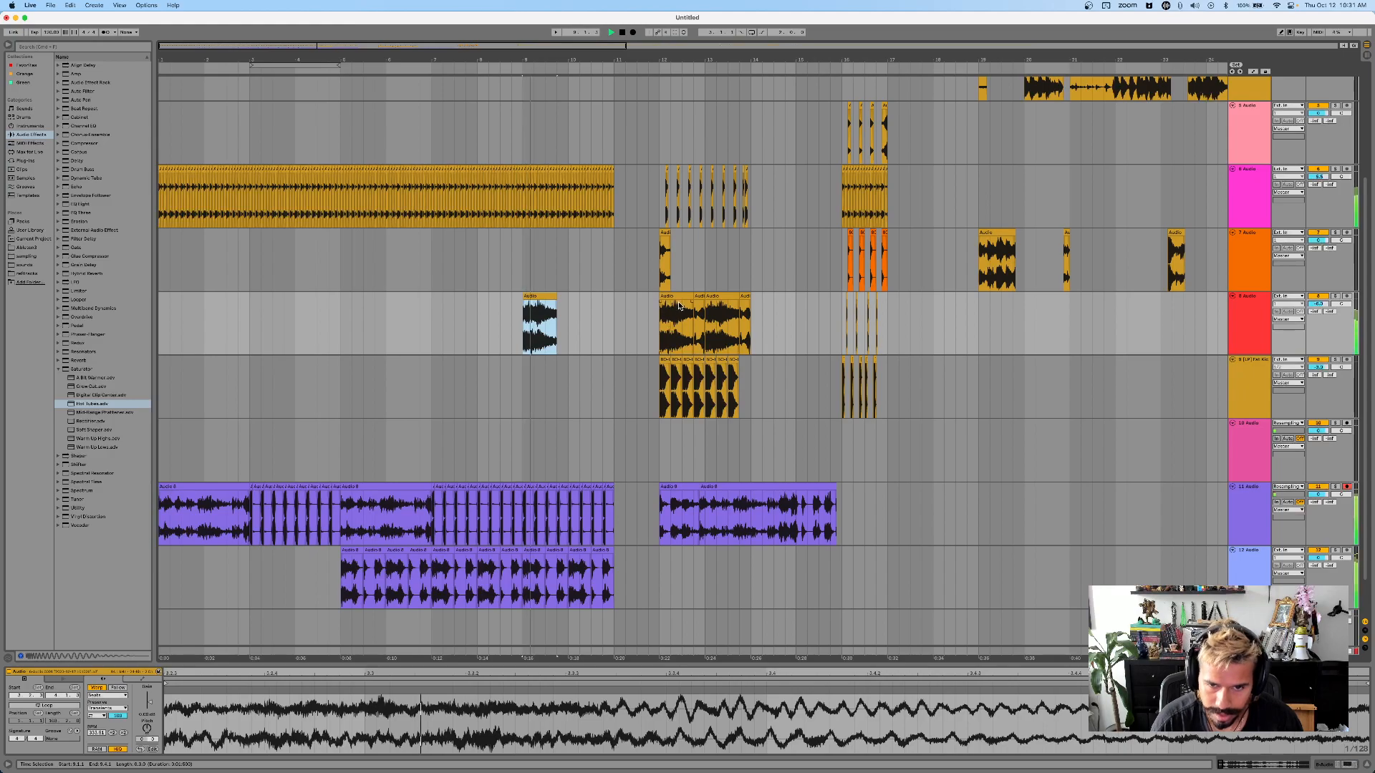
key(super+z)
drag(660, 320, 749, 327)
key(space)
key(super+c)
click(520, 323)
key(super+v)
click(514, 321)
key(space)
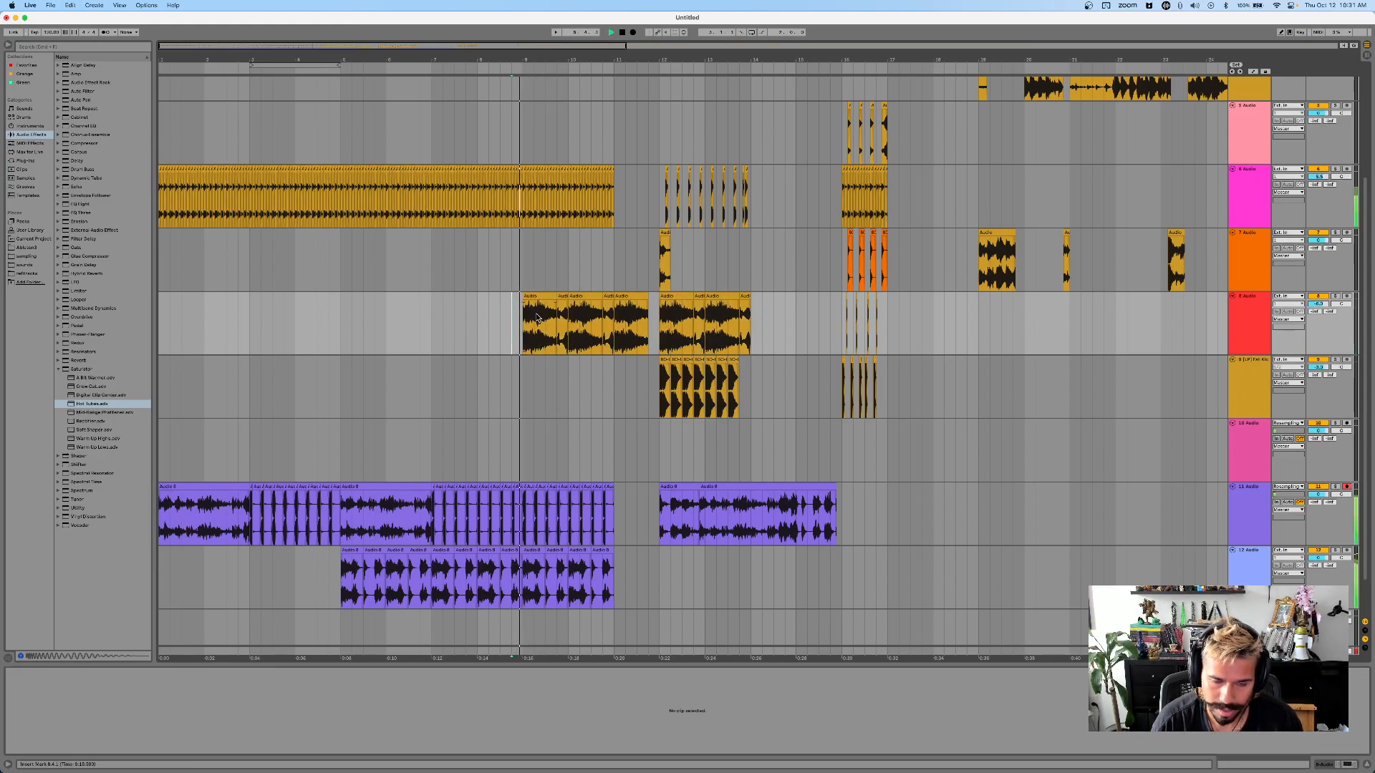
- Duplicate the two-bar time span starting at bar 9 three times across all tracks and play from bar 9
key(minus)
scroll(459, 420, up, 2)
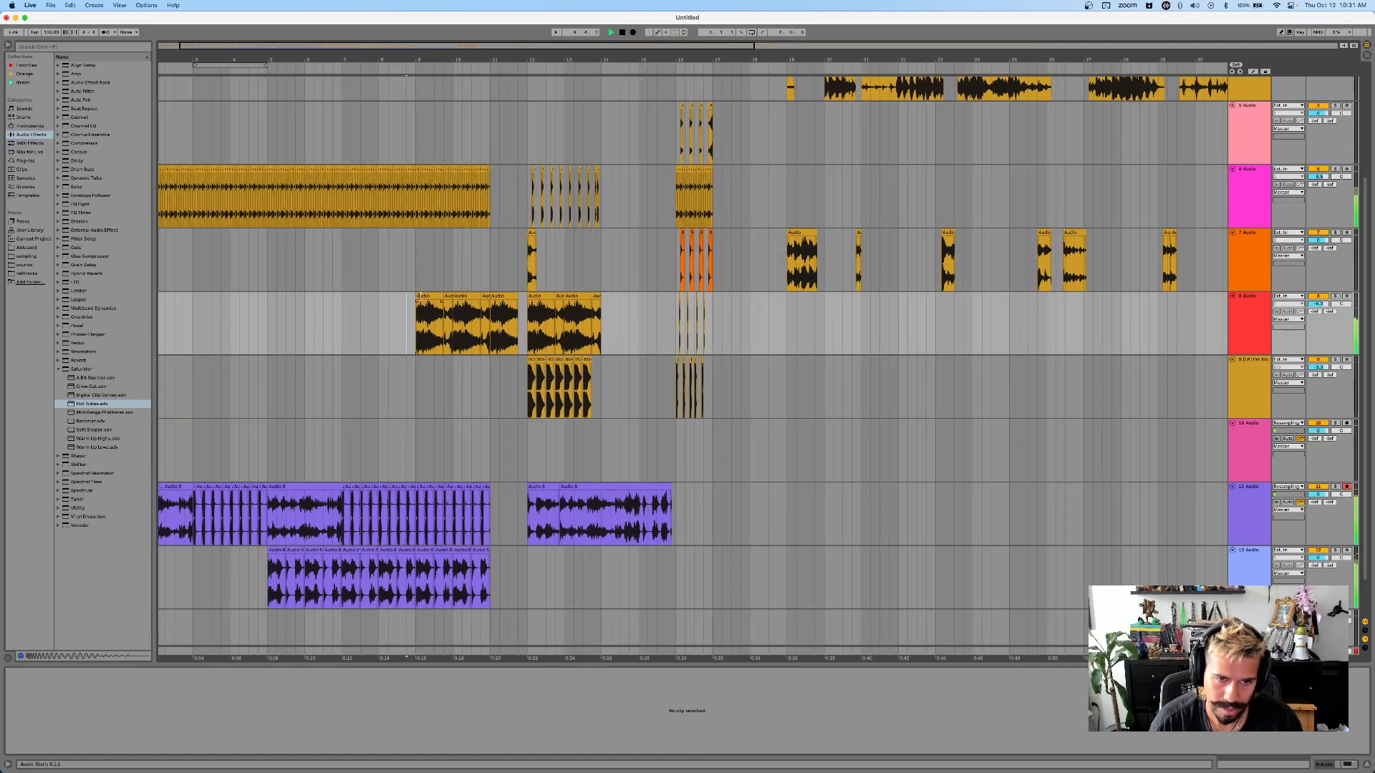
click(431, 297)
shift+click(500, 296)
key(space)
click(484, 296)
click(434, 296)
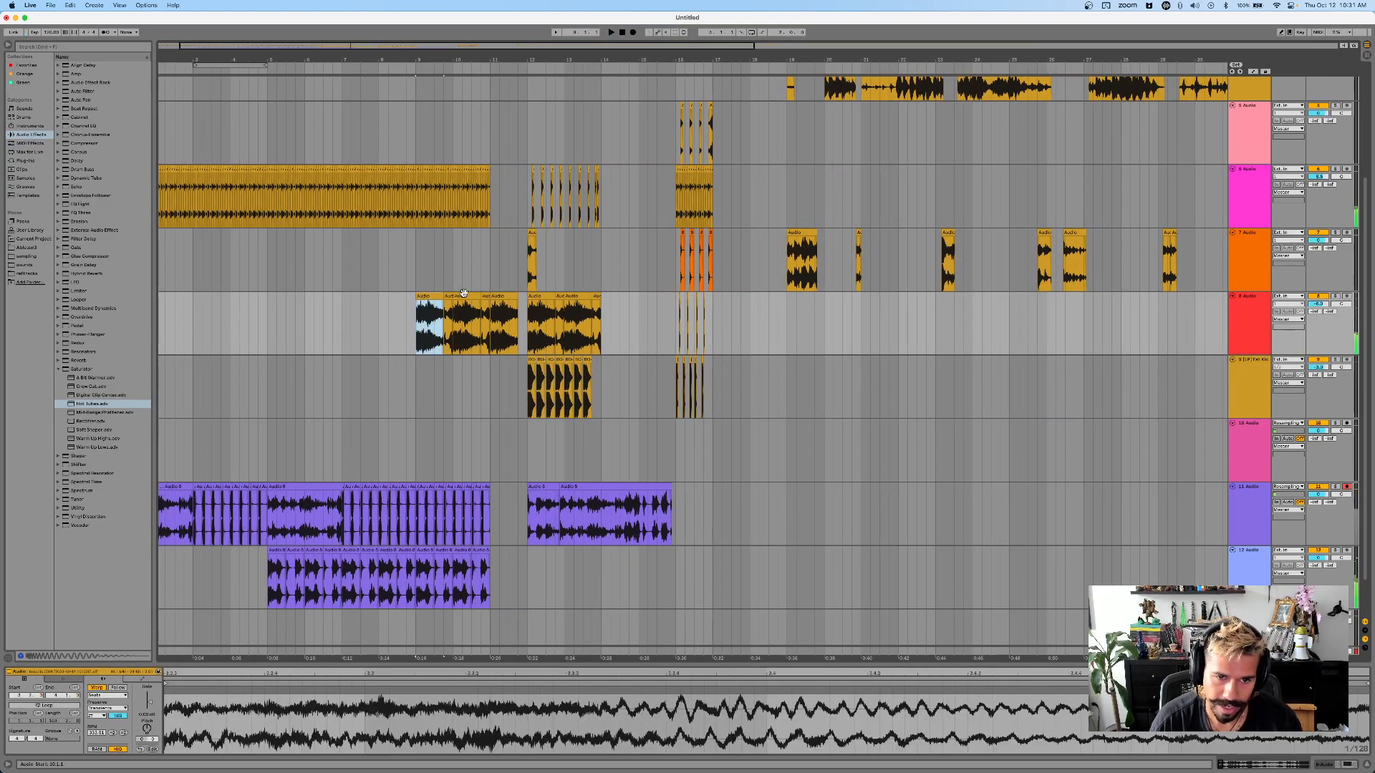
key(super+shift+d)
key(super+shift+d)
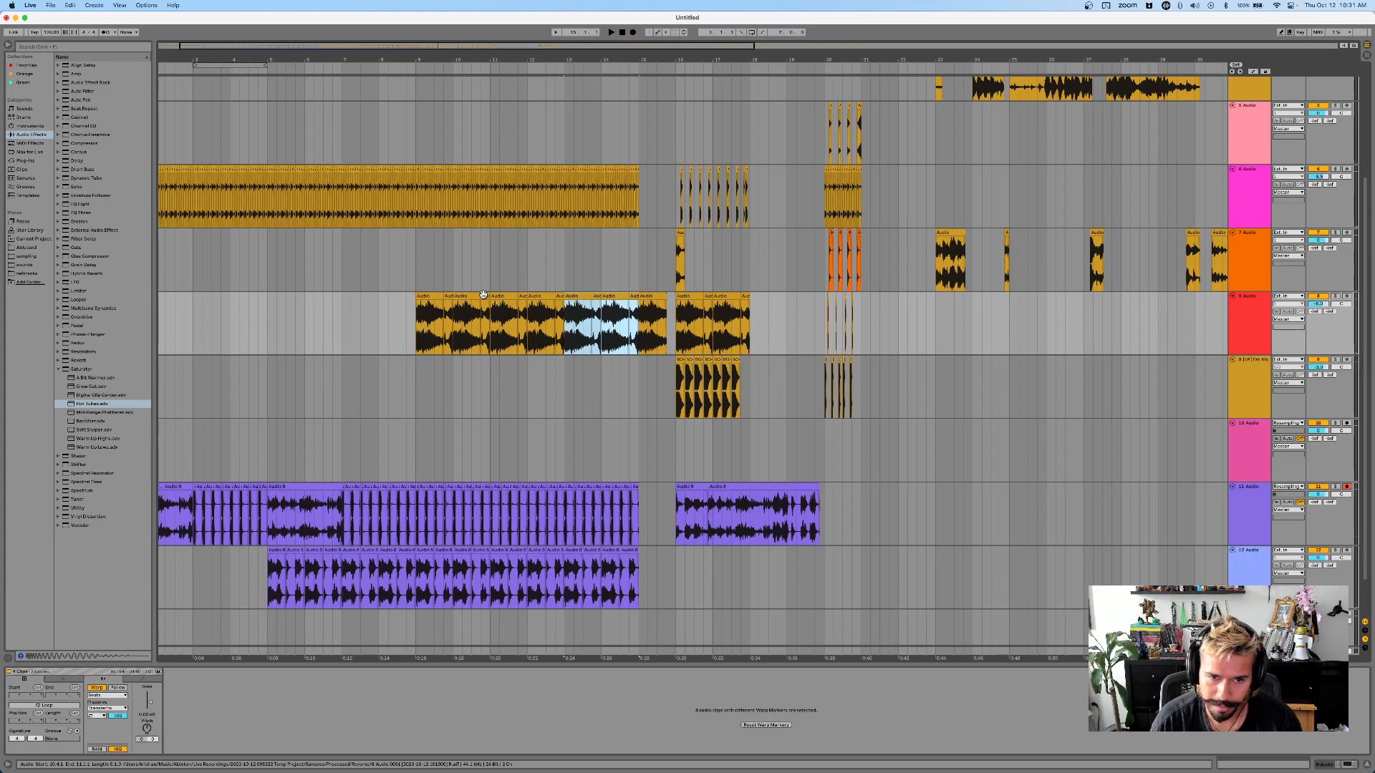
key(super+shift+d)
click(418, 328)
key(space)
scroll(425, 330, up, 5)
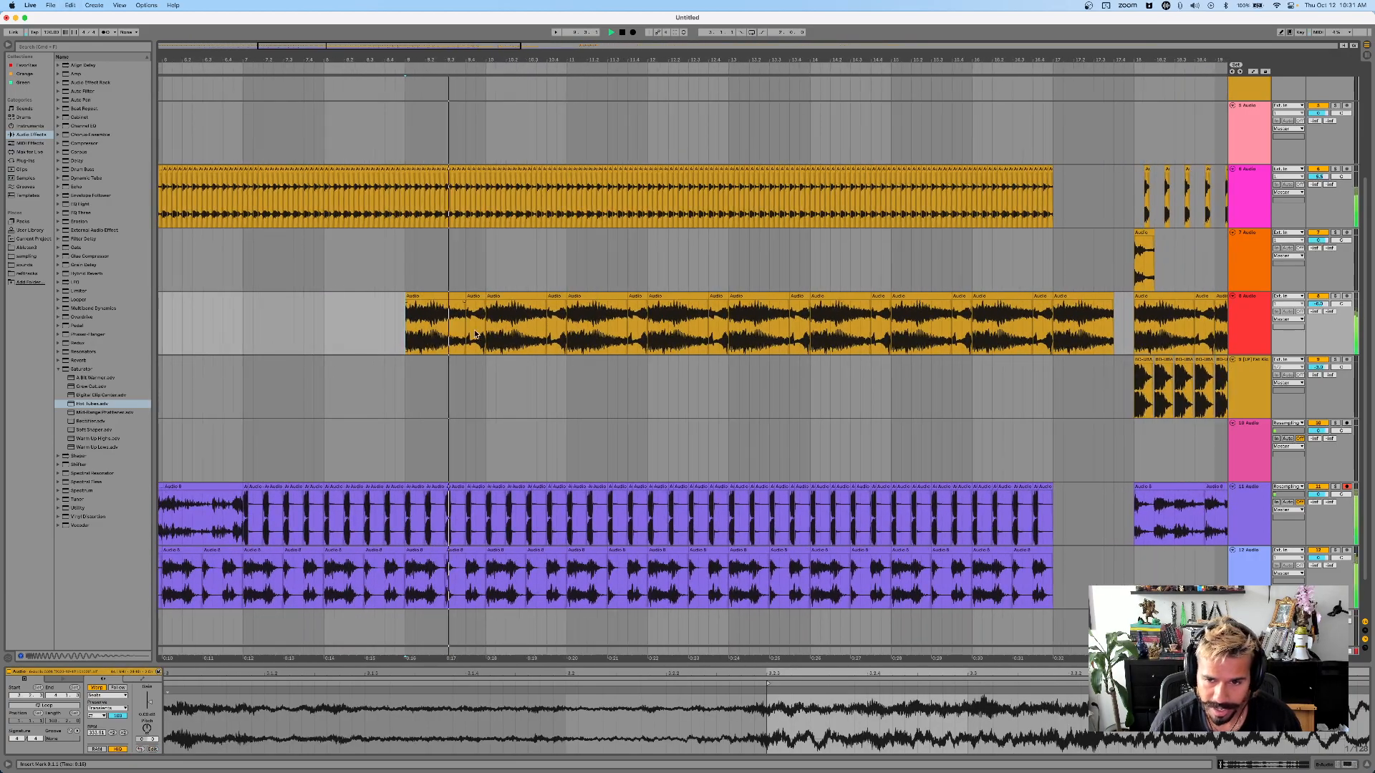
scroll(466, 337, right, 4)
key(space)
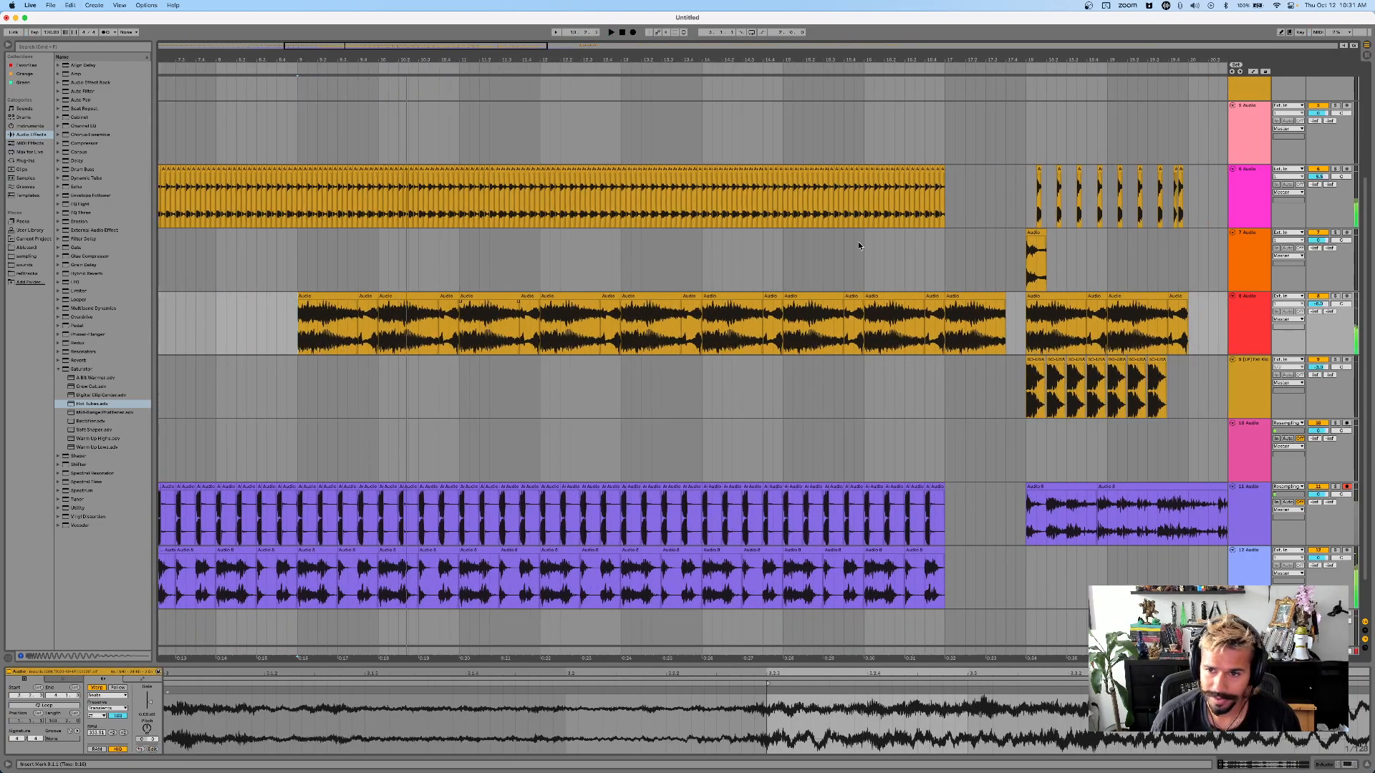
- Copy the short clip on 7 Audio from bar 18 to bars 9 and 13
click(1044, 241)
click(294, 271)
key(super+v)
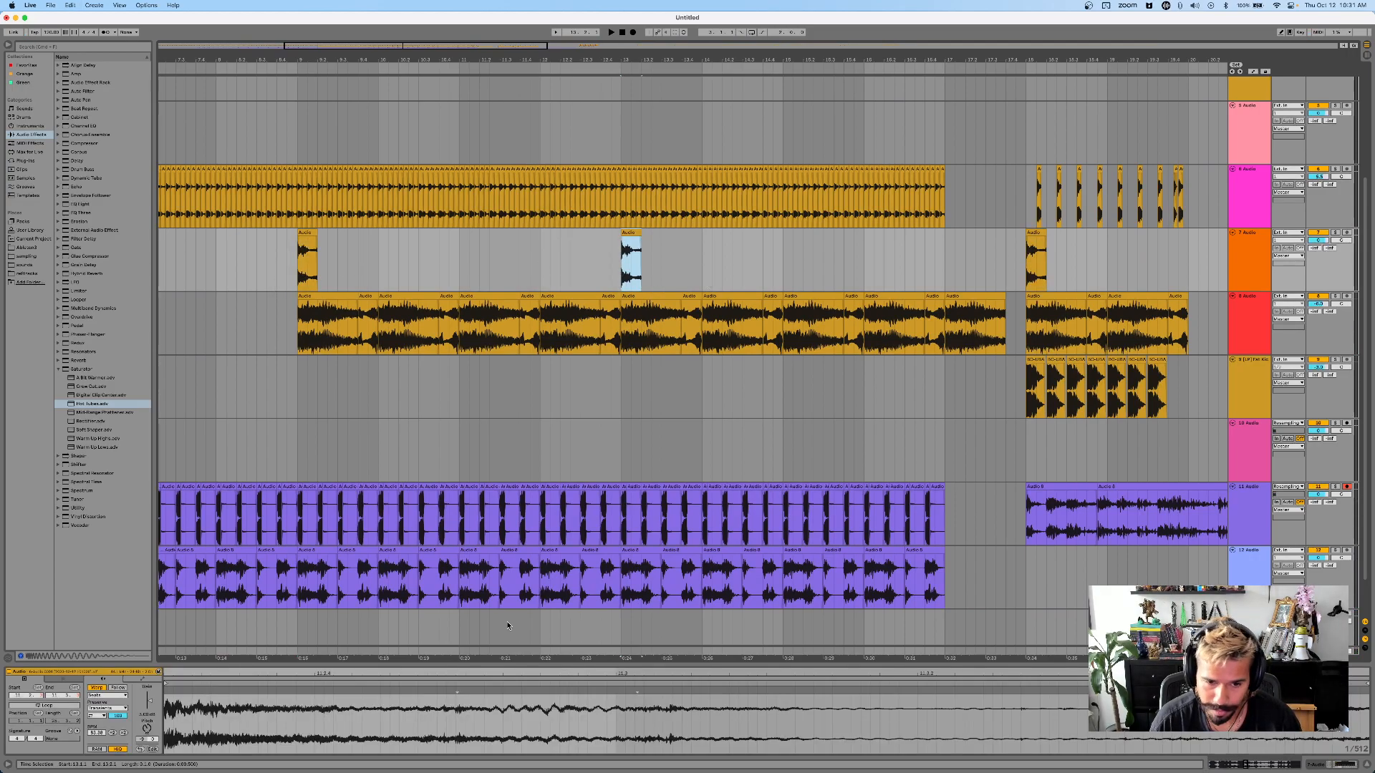
mouse_move(538, 567)
mouse_down()
mouse_move(514, 502)
mouse_move(538, 563)
mouse_up()
key(Delete)
key(super+z)
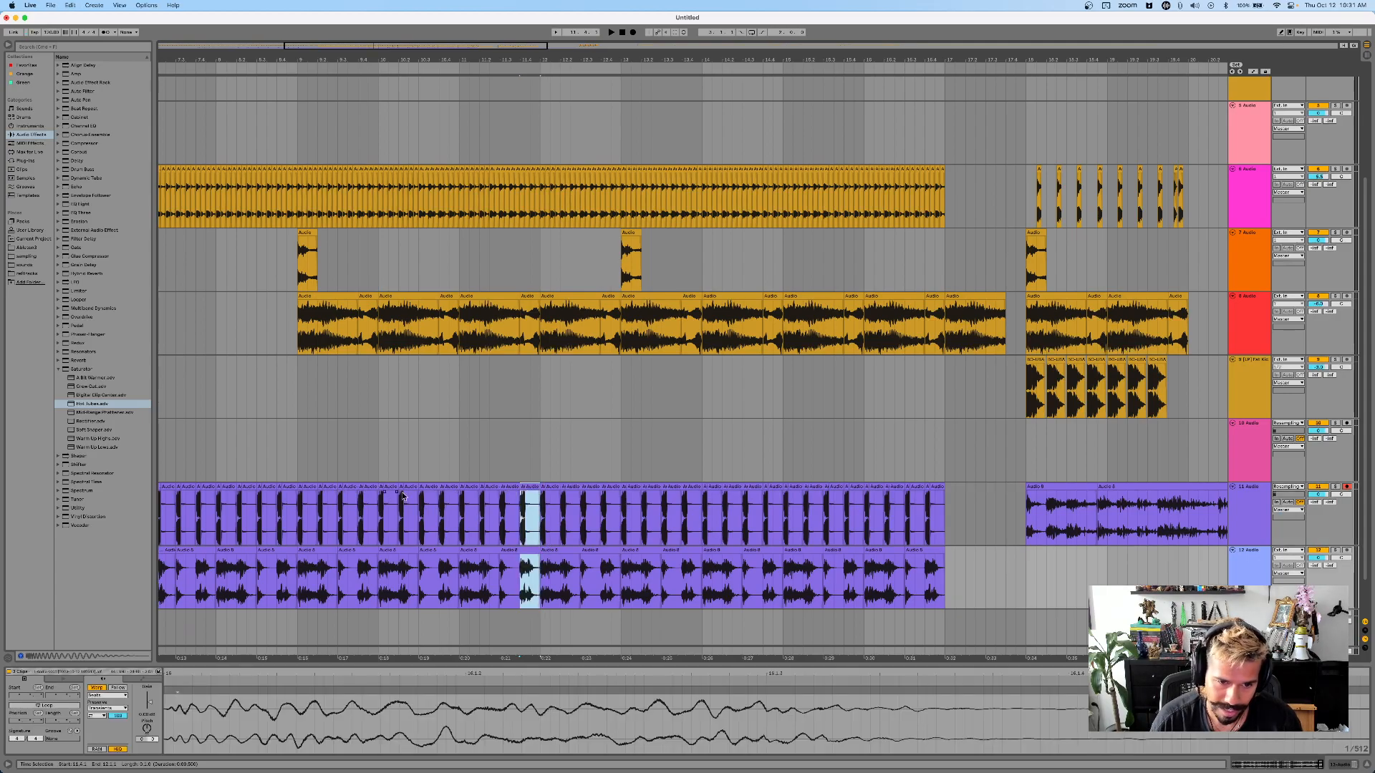
- Delete the last beat of bars 10 and 14 on 11 Audio and 12 Audio
drag(439, 499, 460, 548)
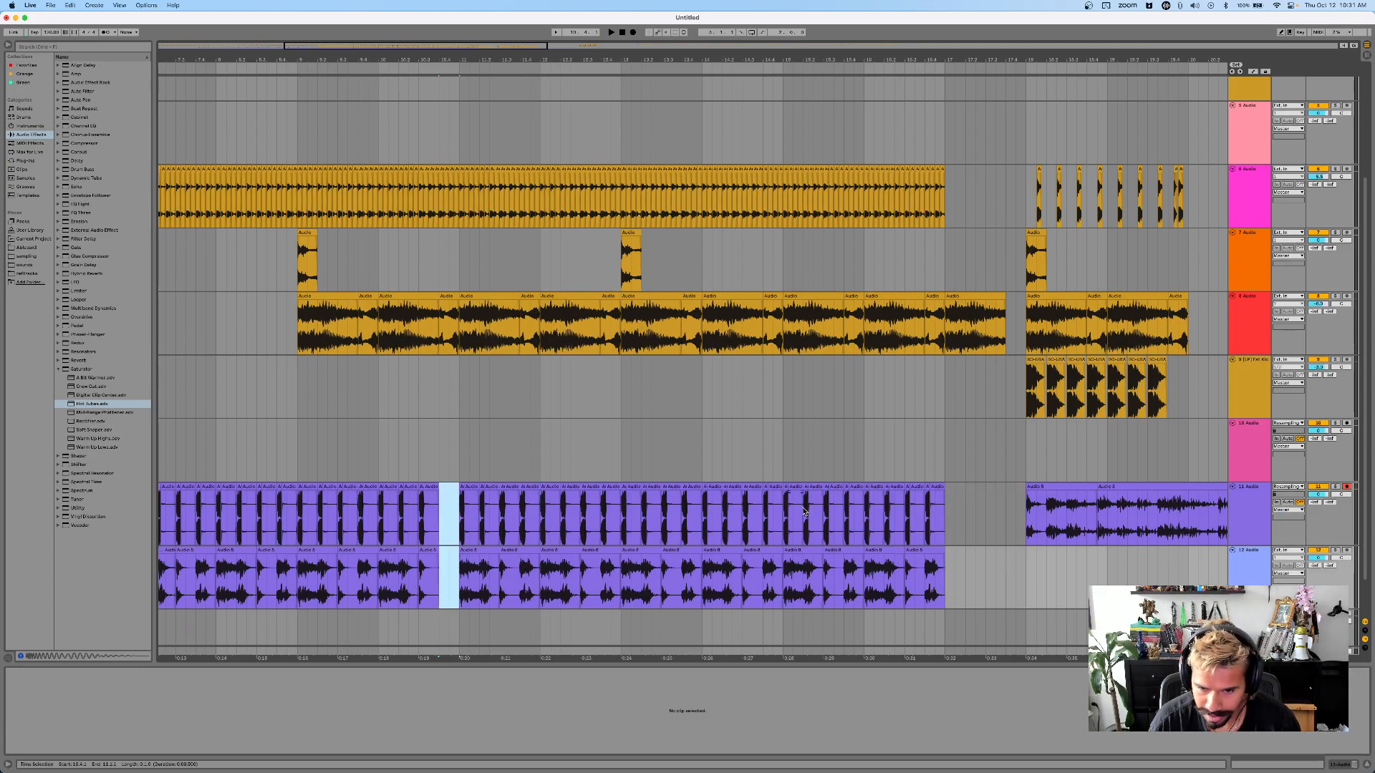
drag(764, 501, 784, 550)
click(924, 373)
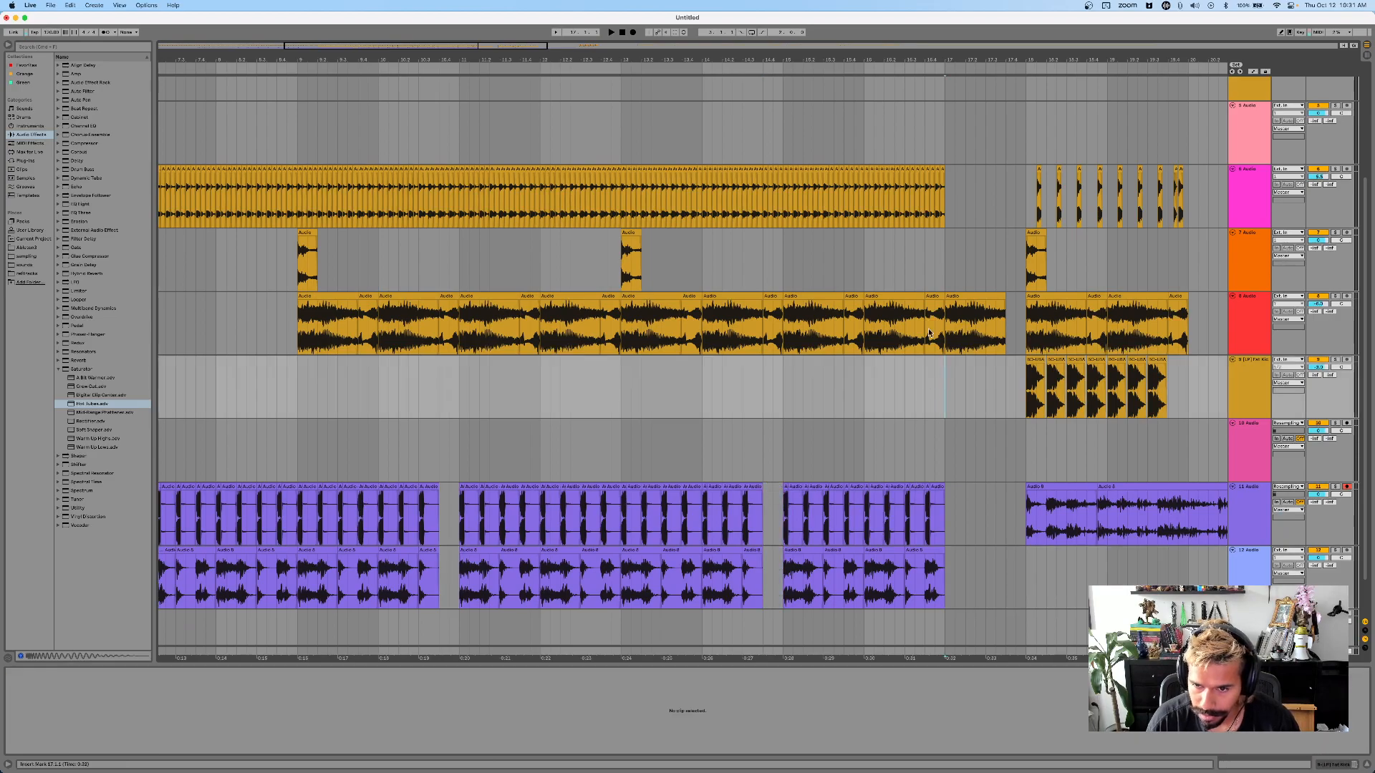
- Delete the last two beats of bar 16 on 11 Audio, 12 Audio and 6 Audio
drag(940, 575, 910, 505)
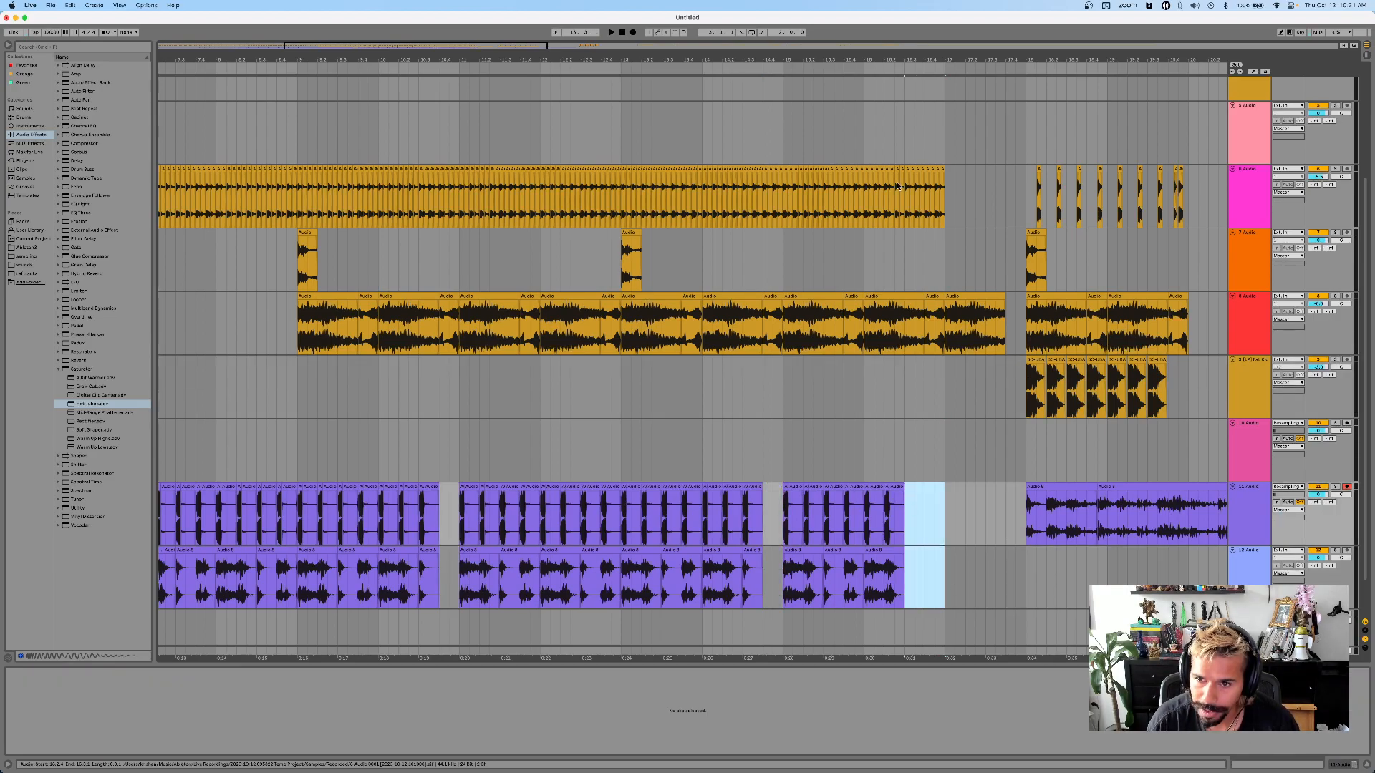
drag(900, 181, 945, 197)
key(Delete)
- Copy the two-bar sparse pattern on 6 Audio at bar 18 to track 9 at bar 13 and play it
scroll(622, 256, right, 1)
scroll(945, 269, down, 2)
scroll(991, 272, right, 1)
drag(958, 198, 1100, 203)
key(super+c)
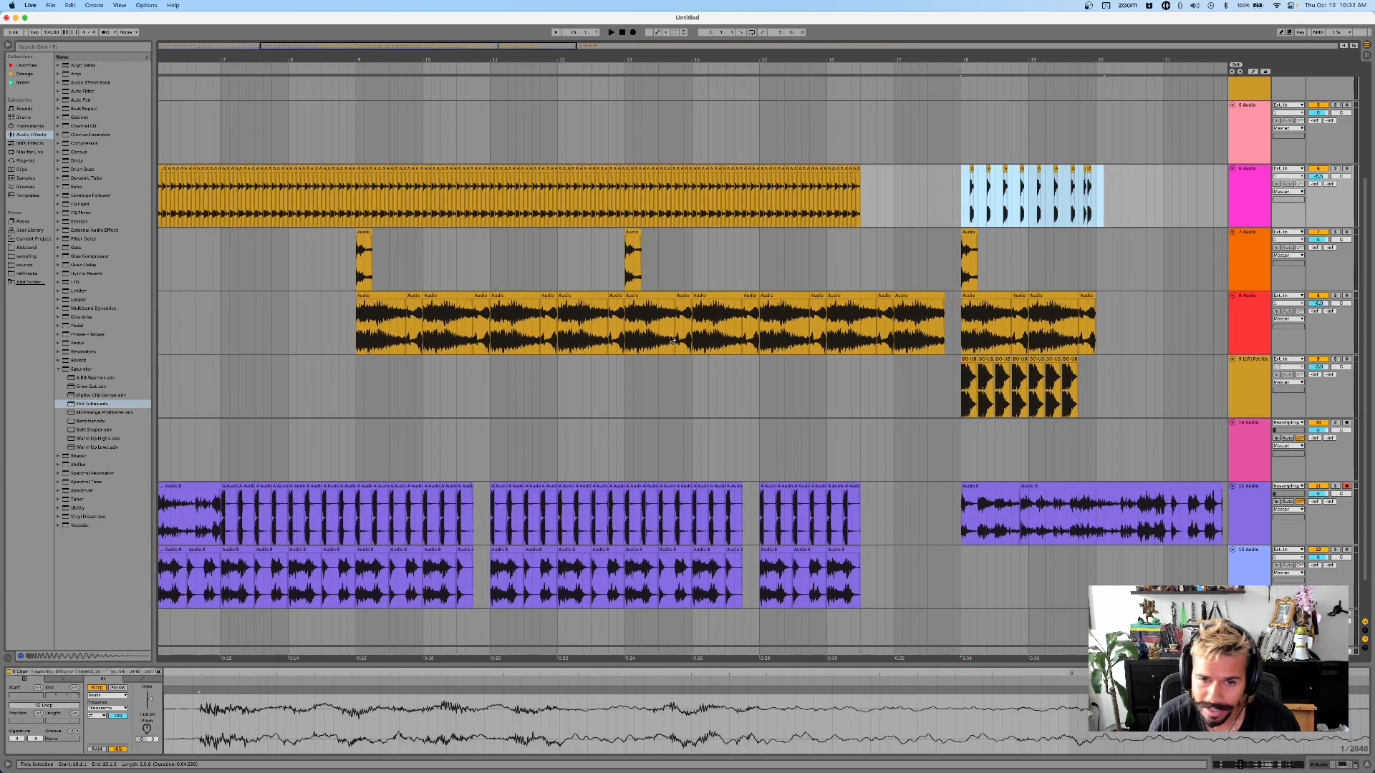
click(622, 389)
key(super+v)
key(space)
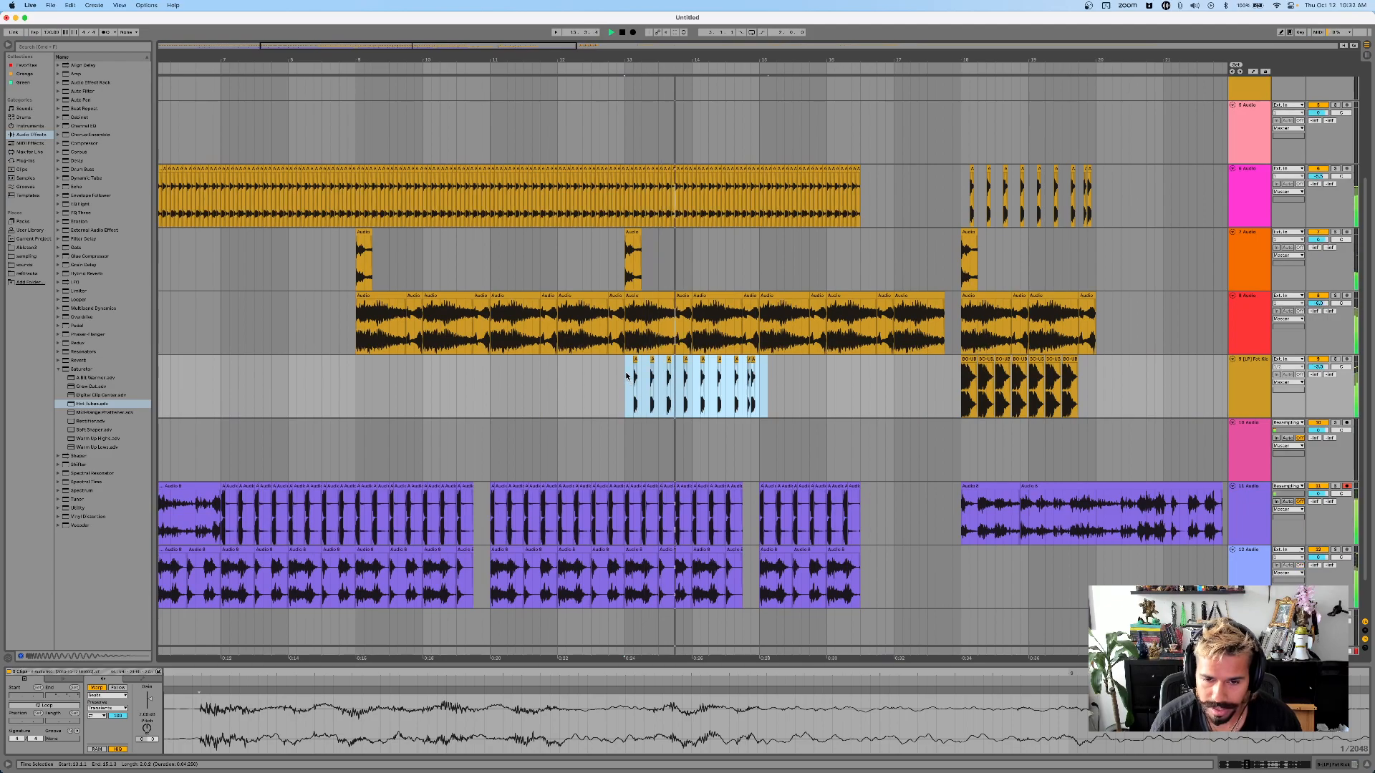
- Duplicate the two-bar pattern on track 9 from bar 13 to bar 15
drag(759, 390, 625, 387)
key(super+d)
key(minus)
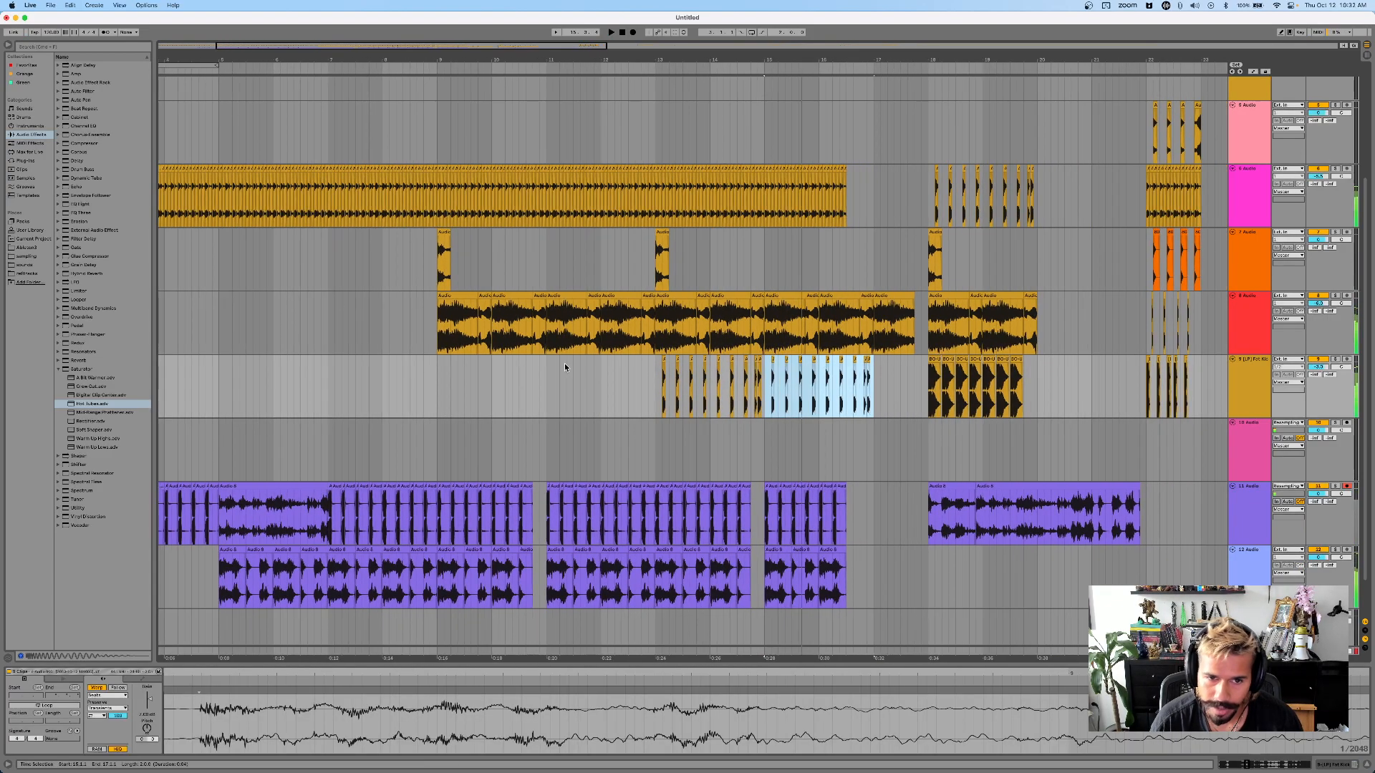
scroll(397, 280, right, 2)
click(420, 286)
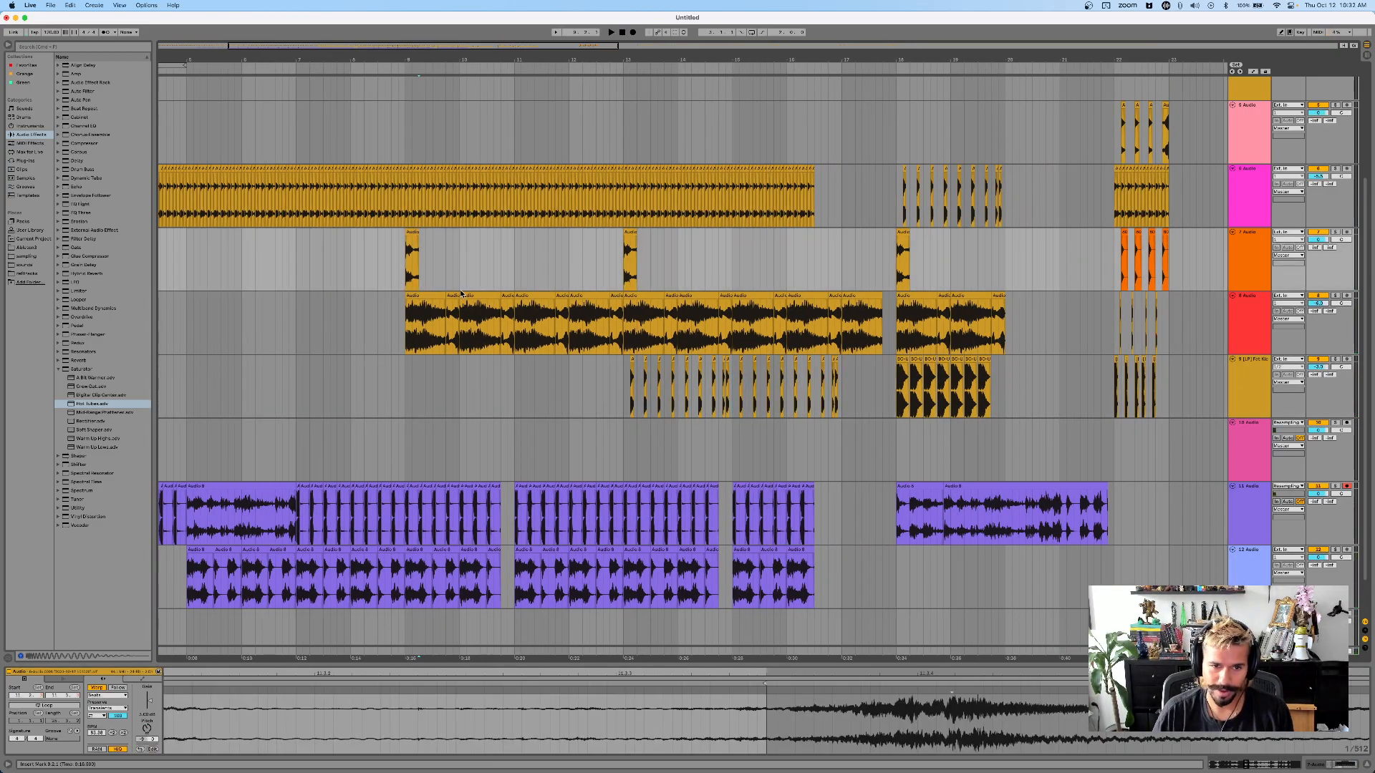
drag(410, 440, 834, 449)
click(833, 449)
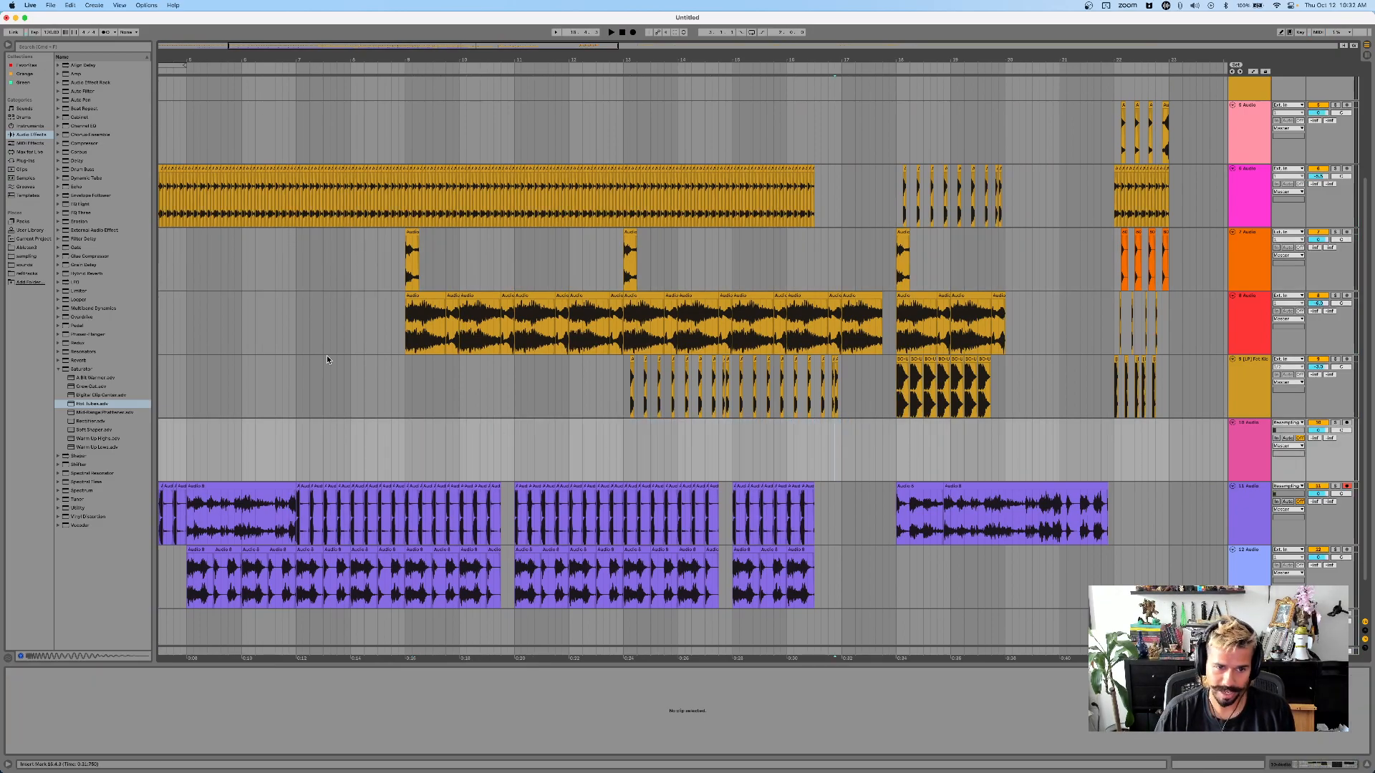
drag(399, 370, 402, 366)
click(385, 371)
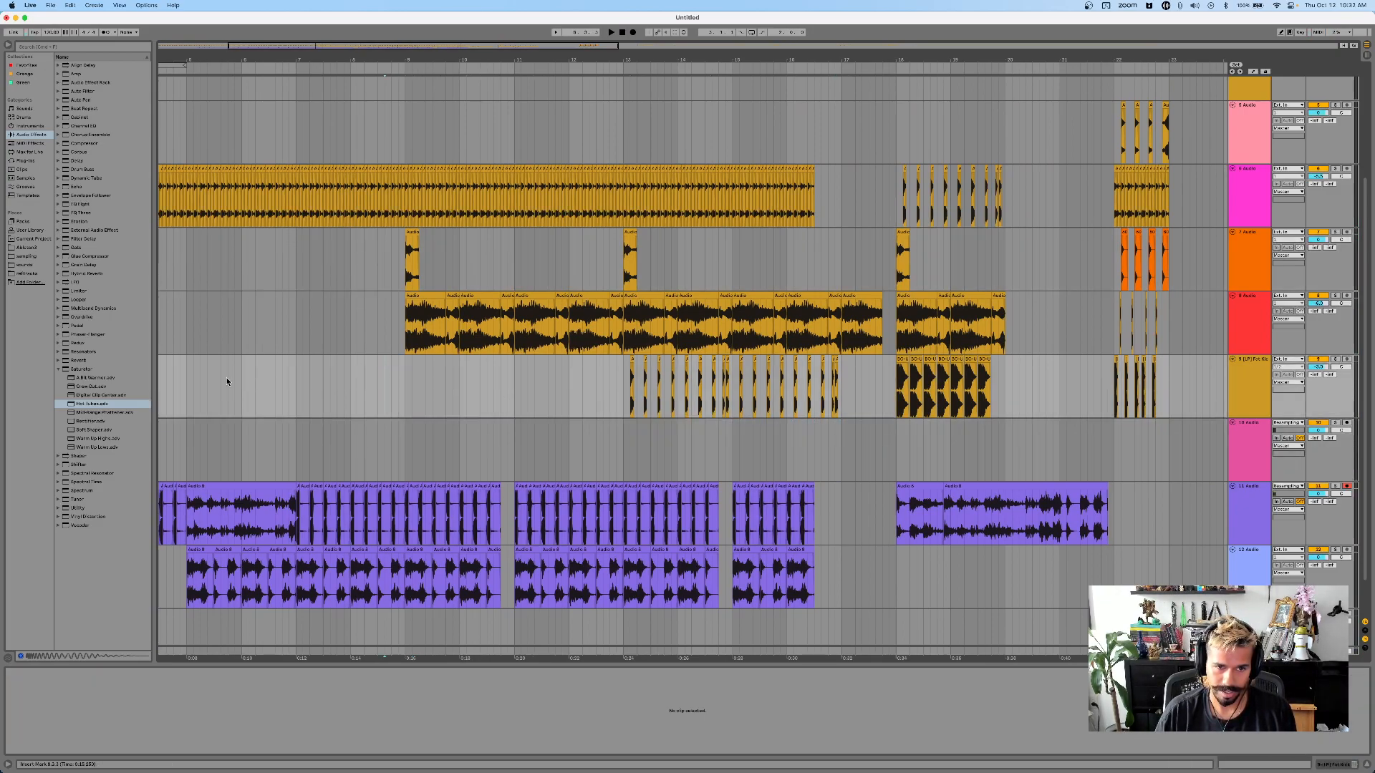
- Play the arrangement from bar 7, and duplicate bars 9 to 16 on tracks 6 to 12 directly after, starting at bar 17
click(309, 375)
key(space)
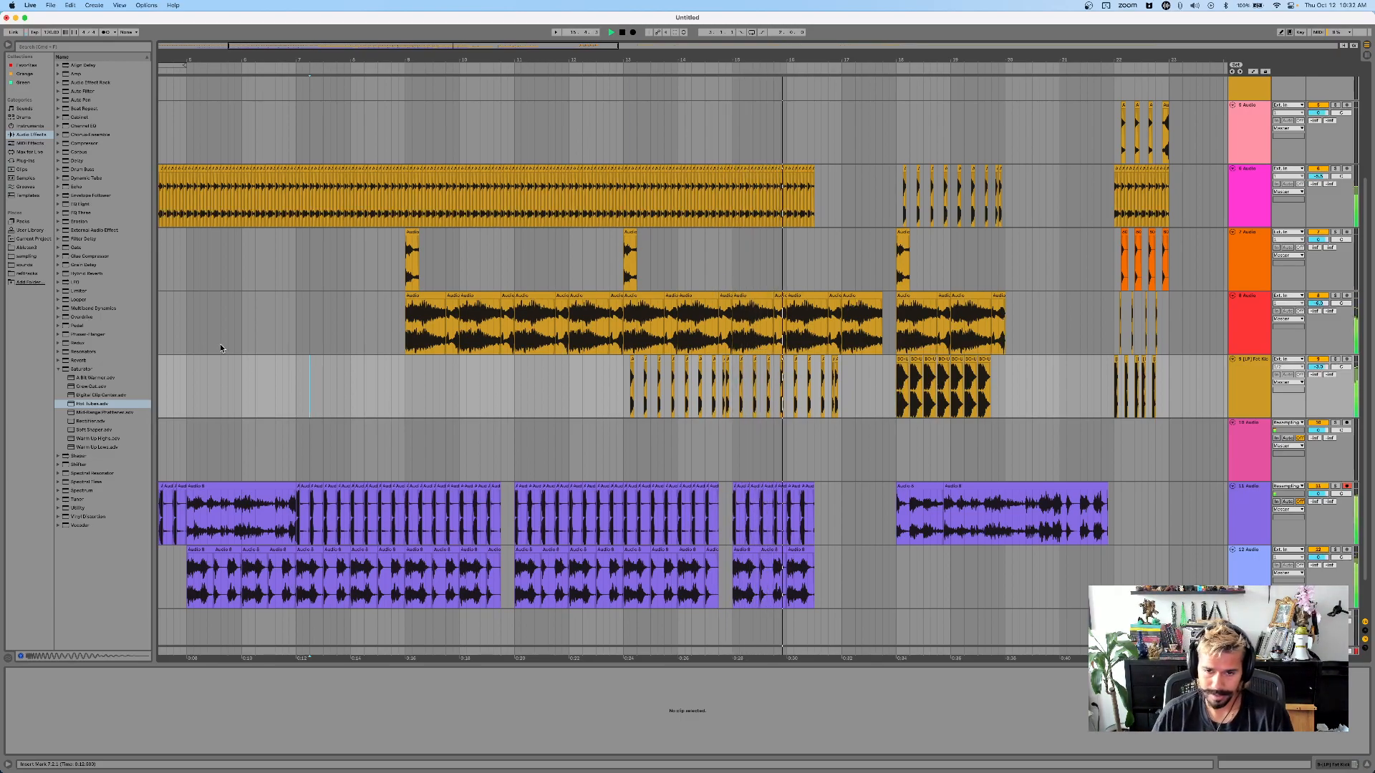
scroll(348, 264, down, 2)
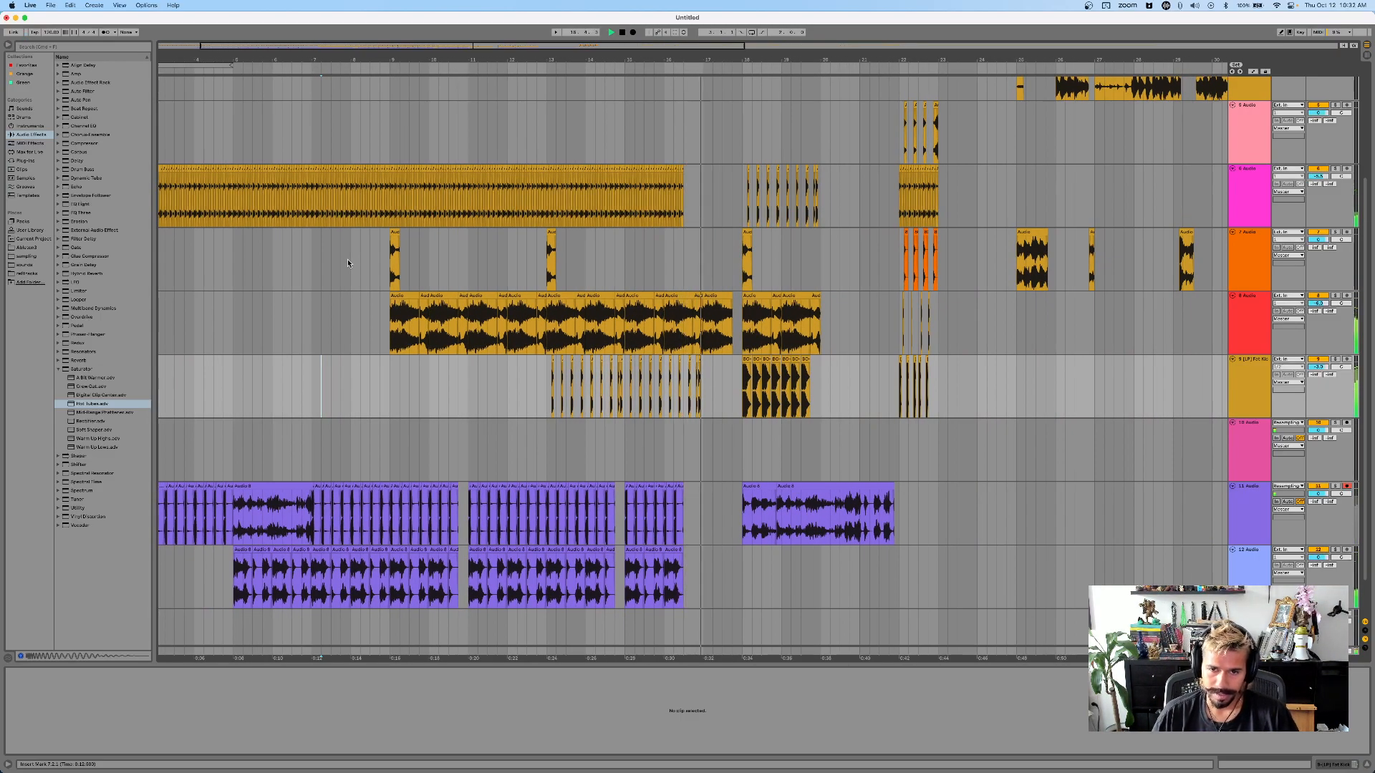
drag(701, 569, 392, 183)
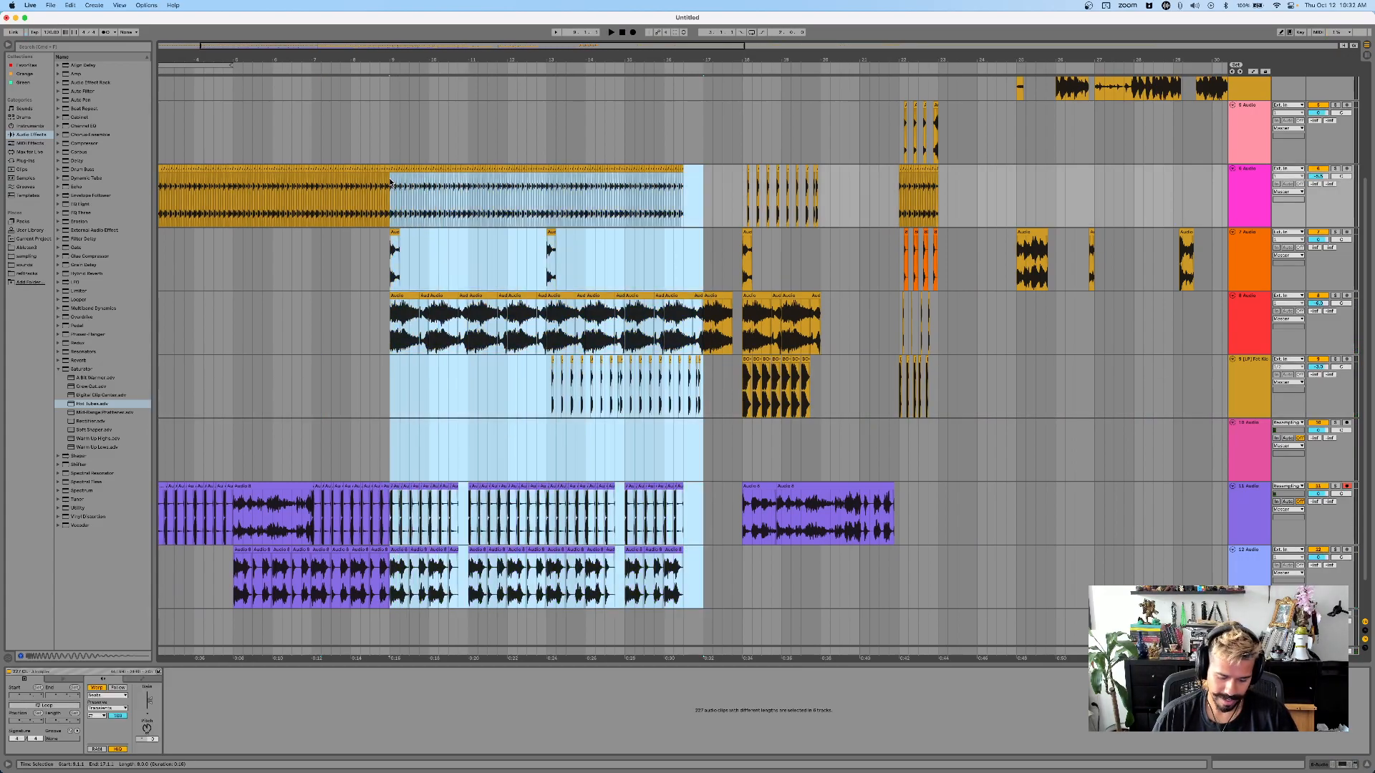
key(super+d)
scroll(786, 295, right, 1)
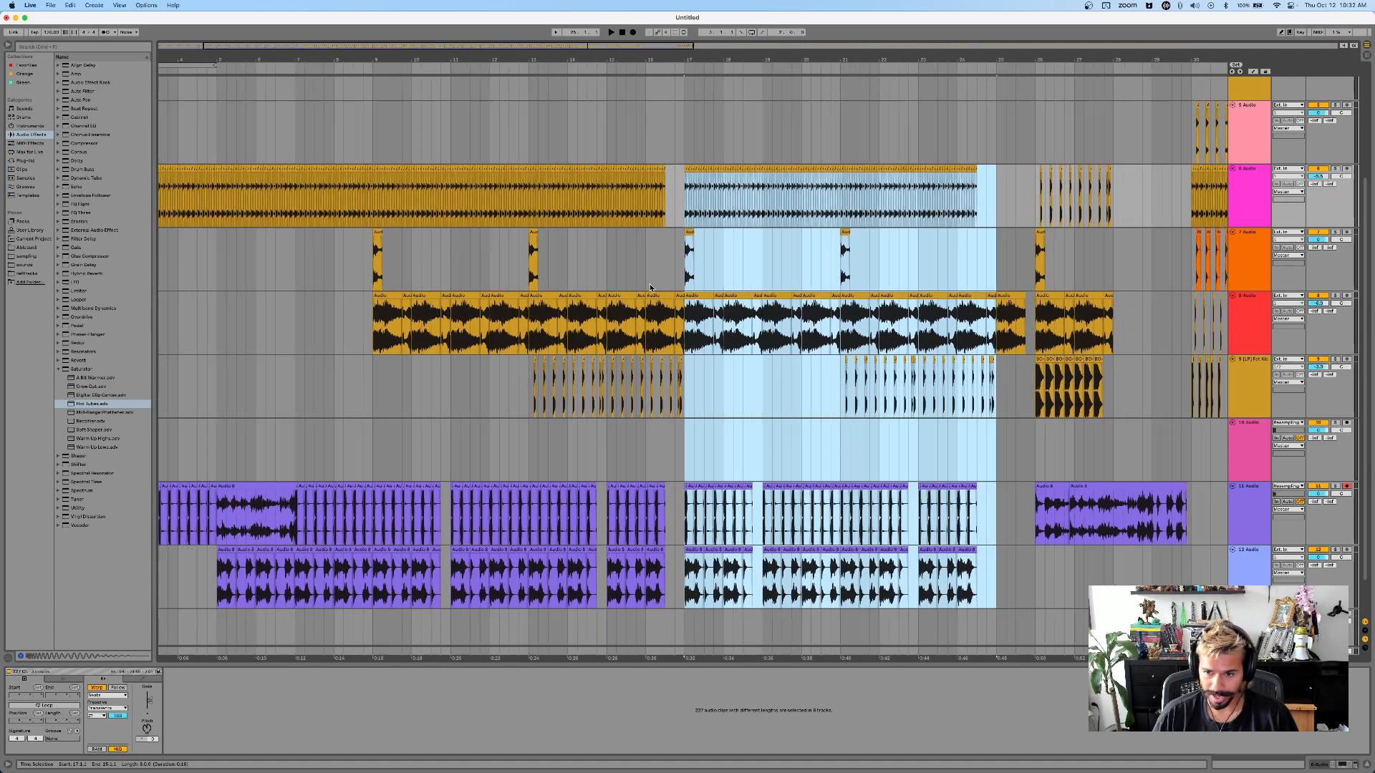
- Delete the audio on track 8 from bar 17 to bar 21
scroll(651, 290, down, 3)
click(631, 445)
scroll(643, 366, up, 3)
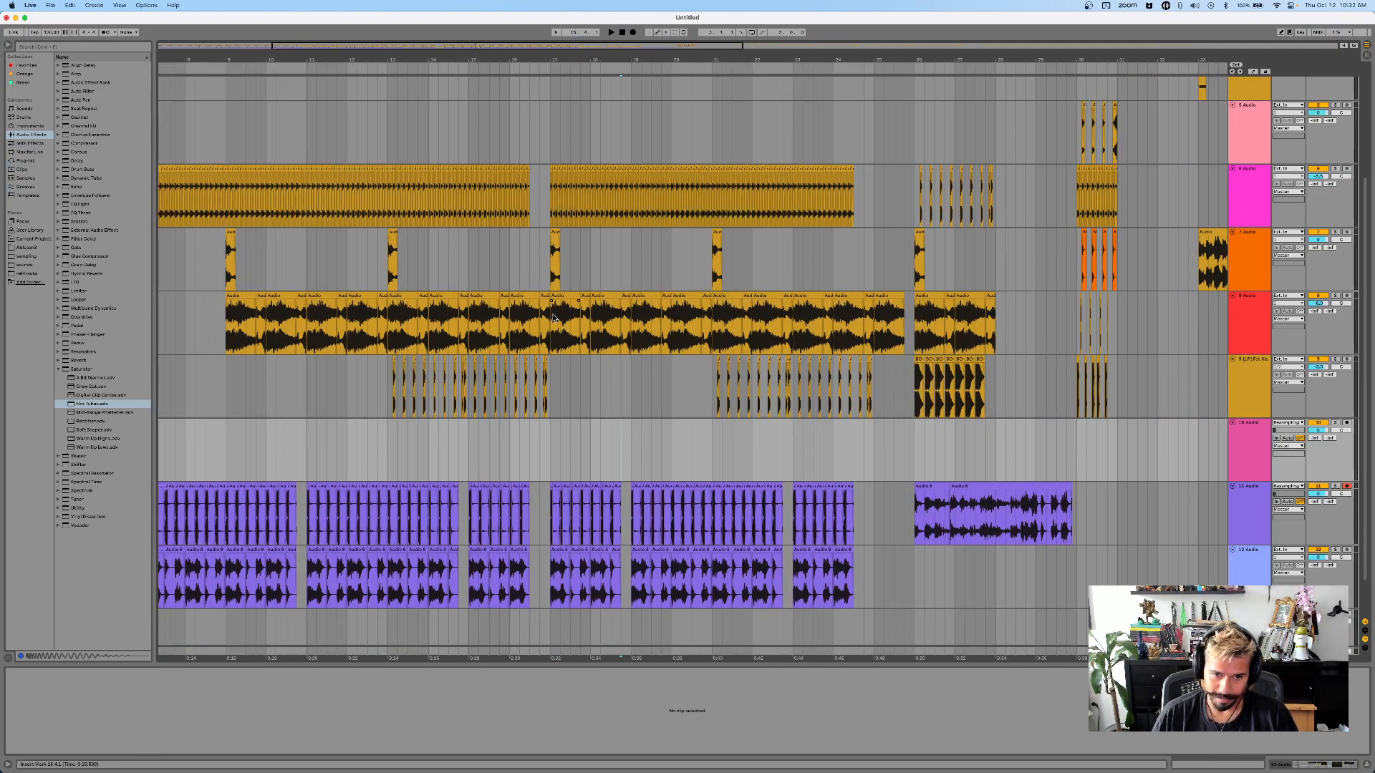
drag(552, 320, 714, 329)
key(Delete)
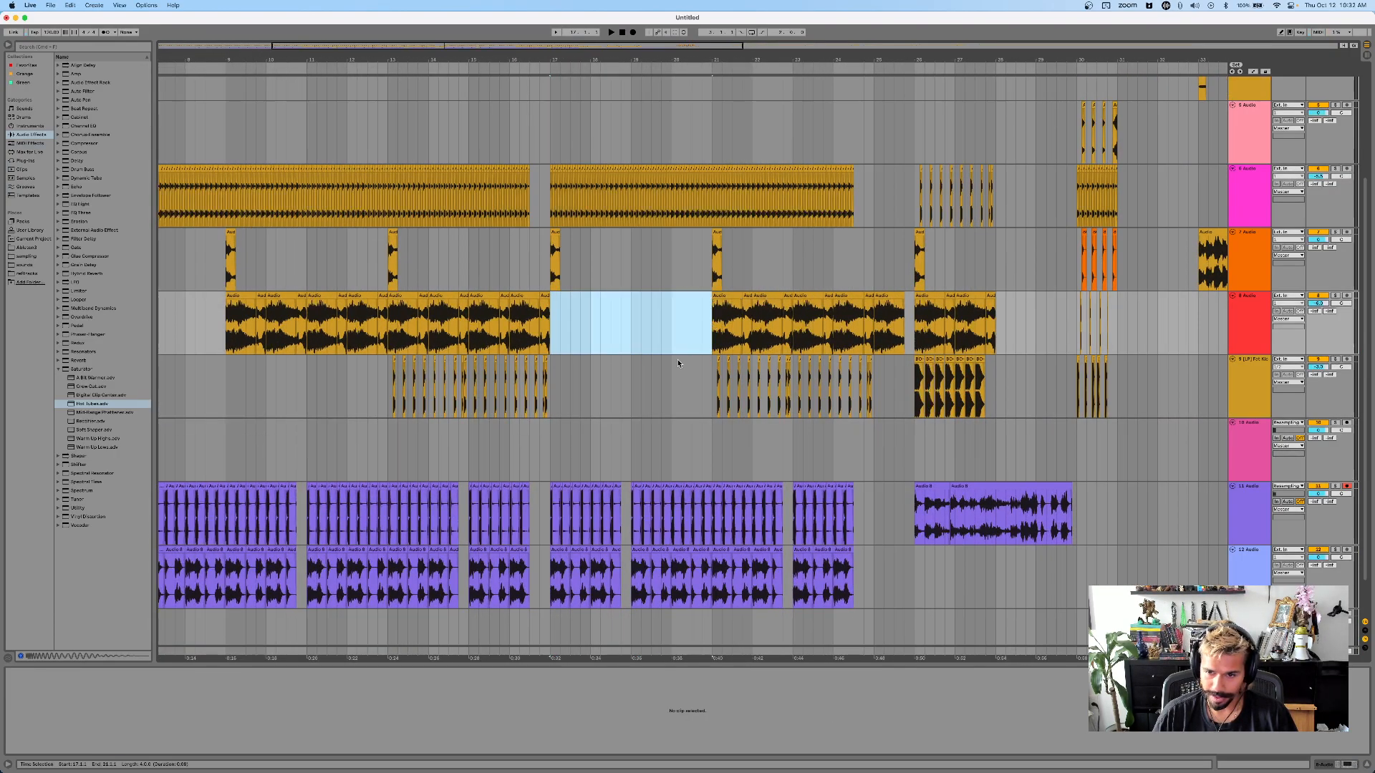
- Copy the 7 Audio clip at bar 33 to track 8 at bar 17, duplicate it three times and play it
scroll(726, 350, right, 1)
click(1194, 254)
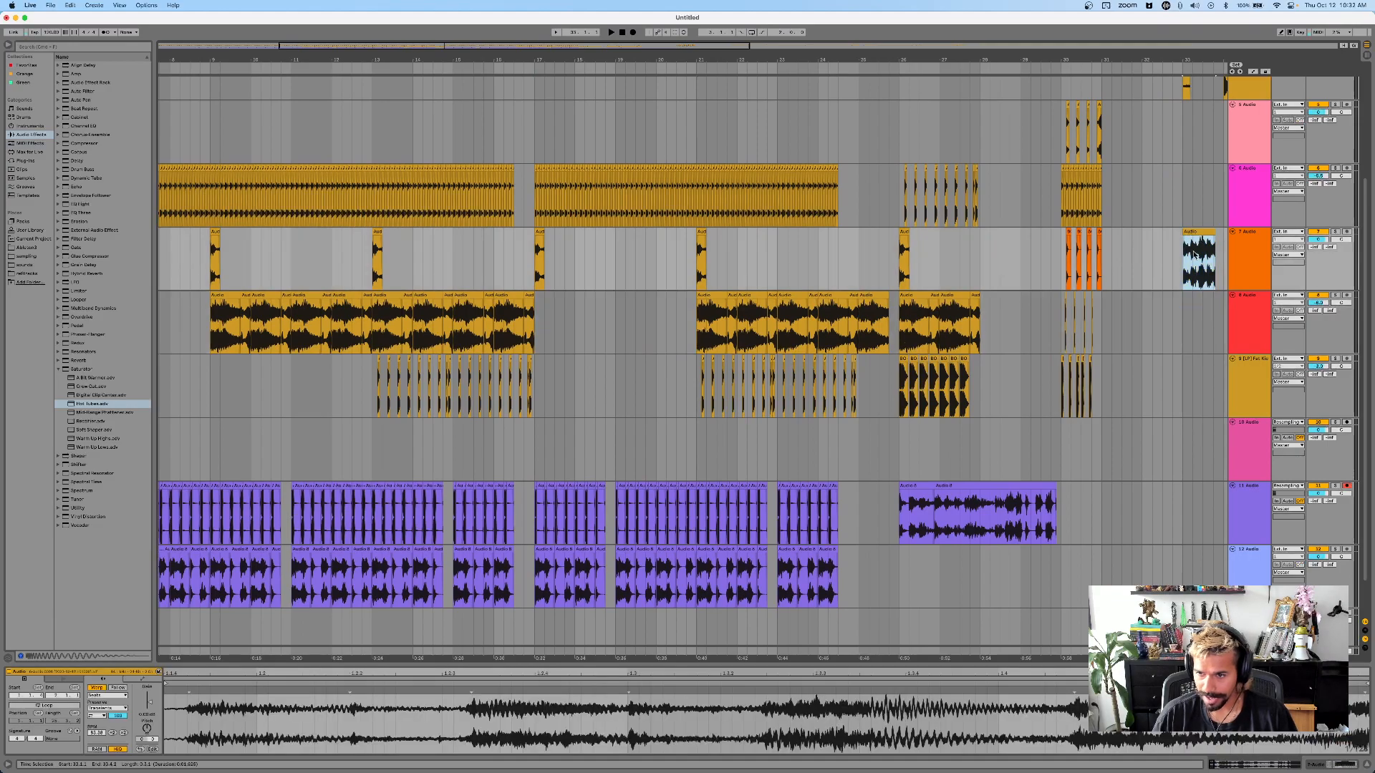
click(534, 345)
key(super+v)
key(super+d)
key(super+d)
key(super+d)
click(515, 326)
key(space)
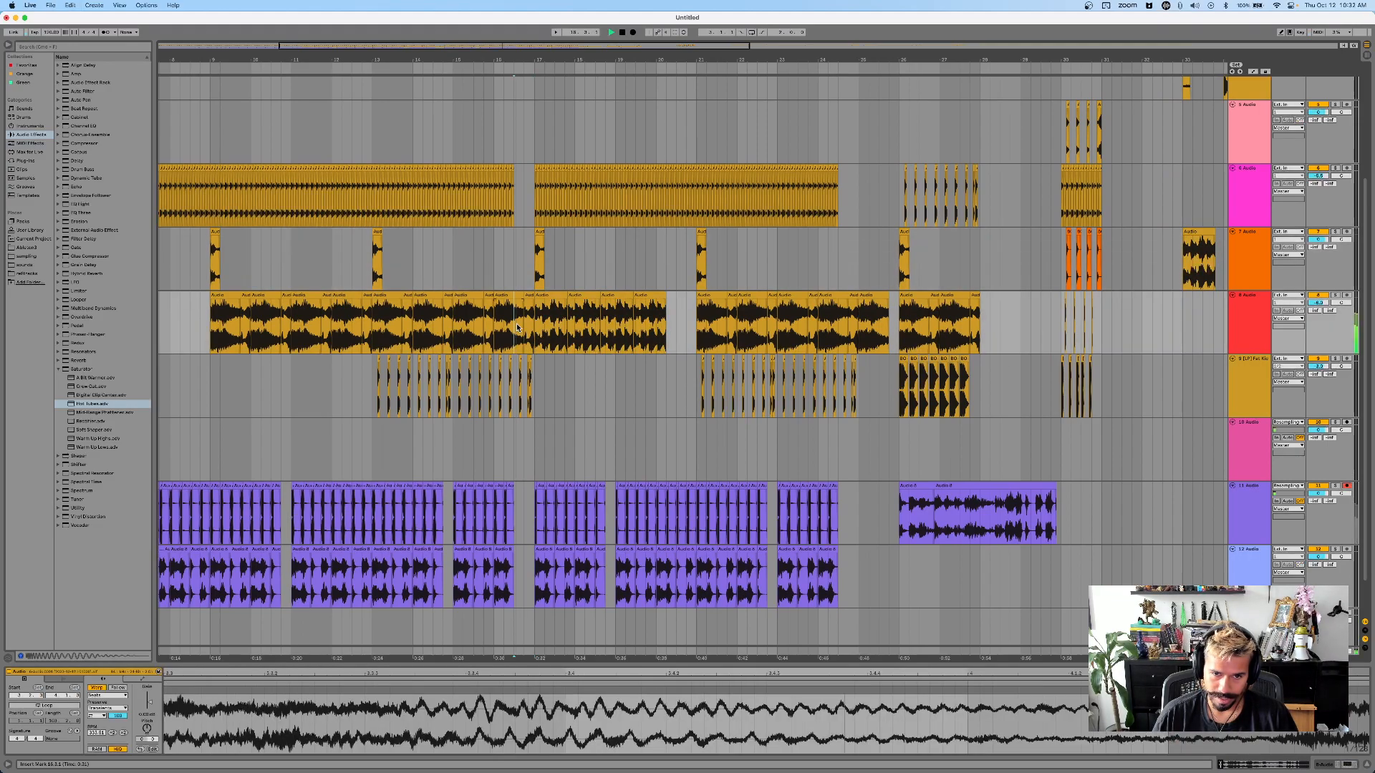
- Duplicate the last pasted clip on track 8 to fill the remaining gap before bar 21
scroll(567, 336, up, 3)
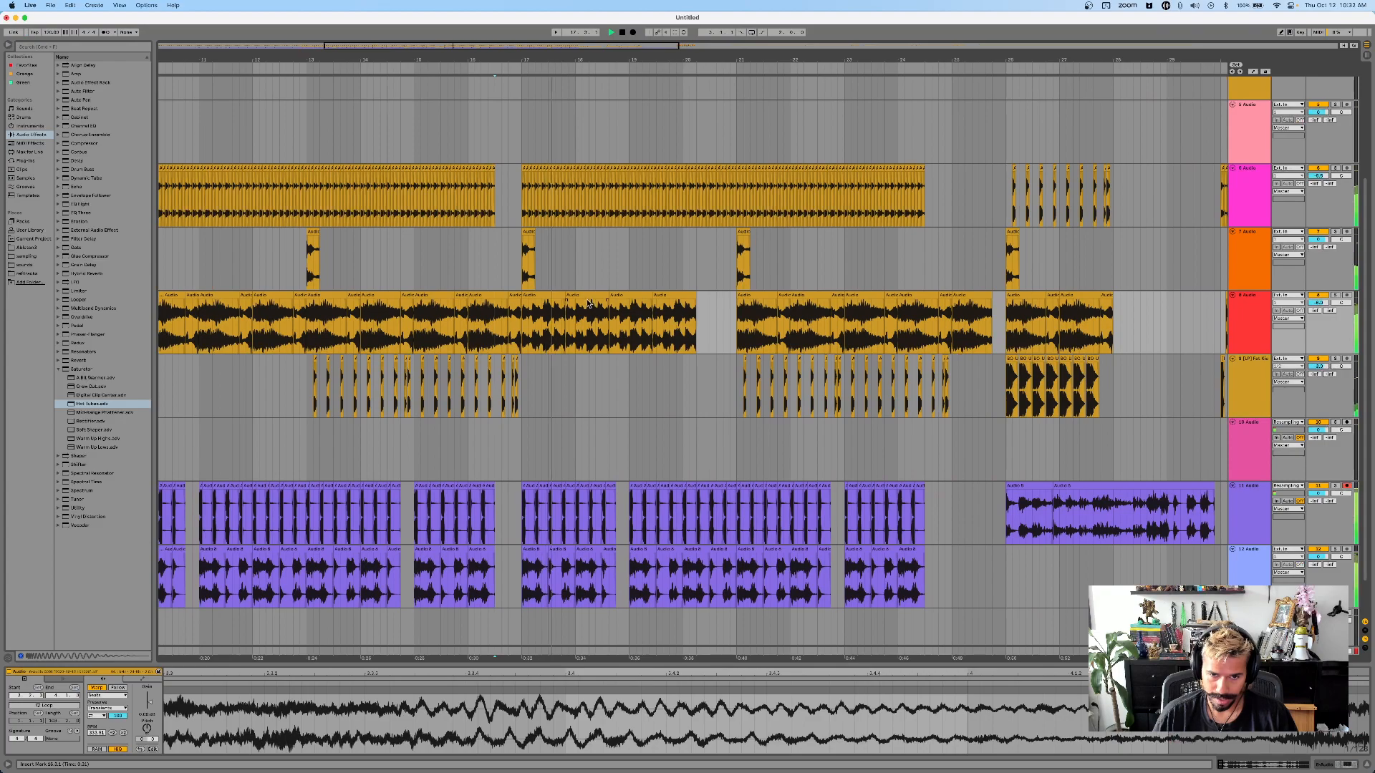
click(669, 295)
key(super+d)
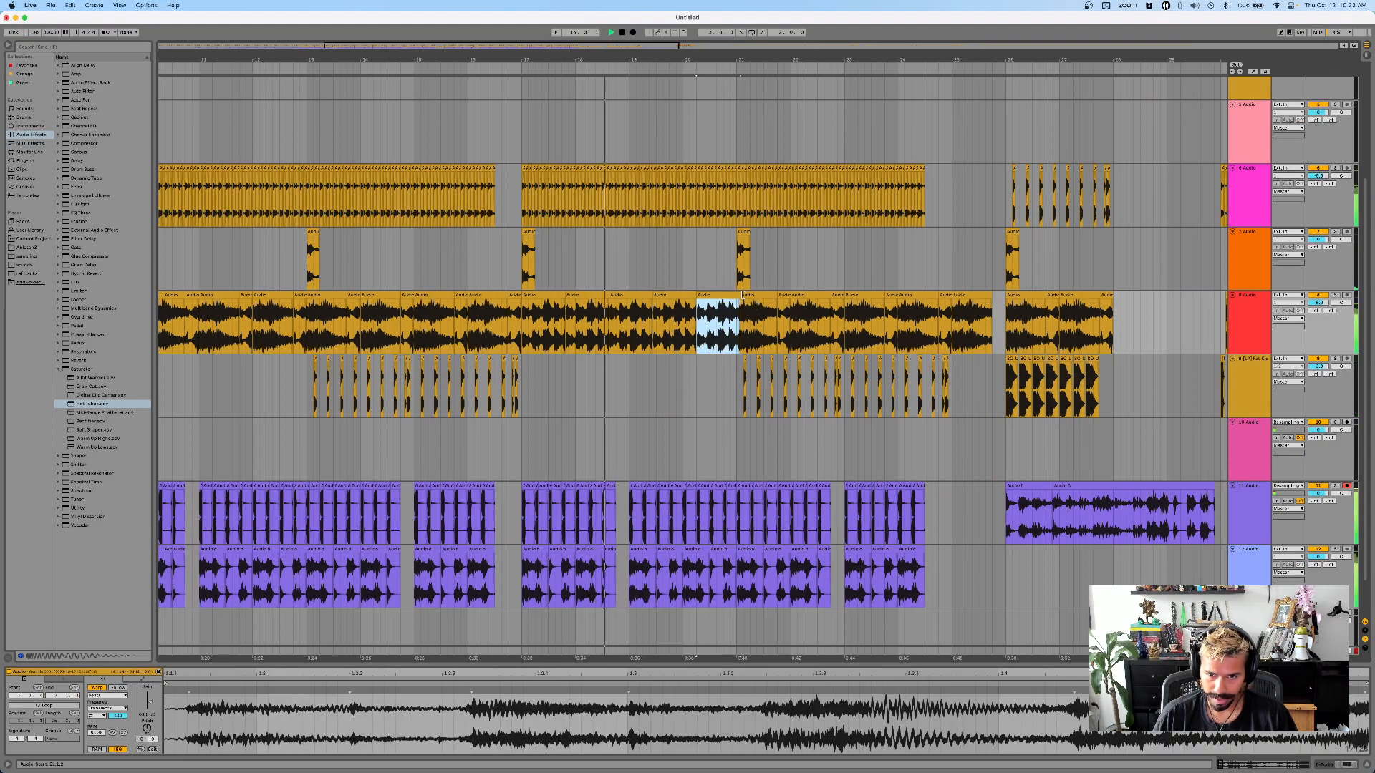
key(super+d)
- Delete the 6 Audio clips from bar 17 to bar 21 and play the section
drag(523, 214, 726, 212)
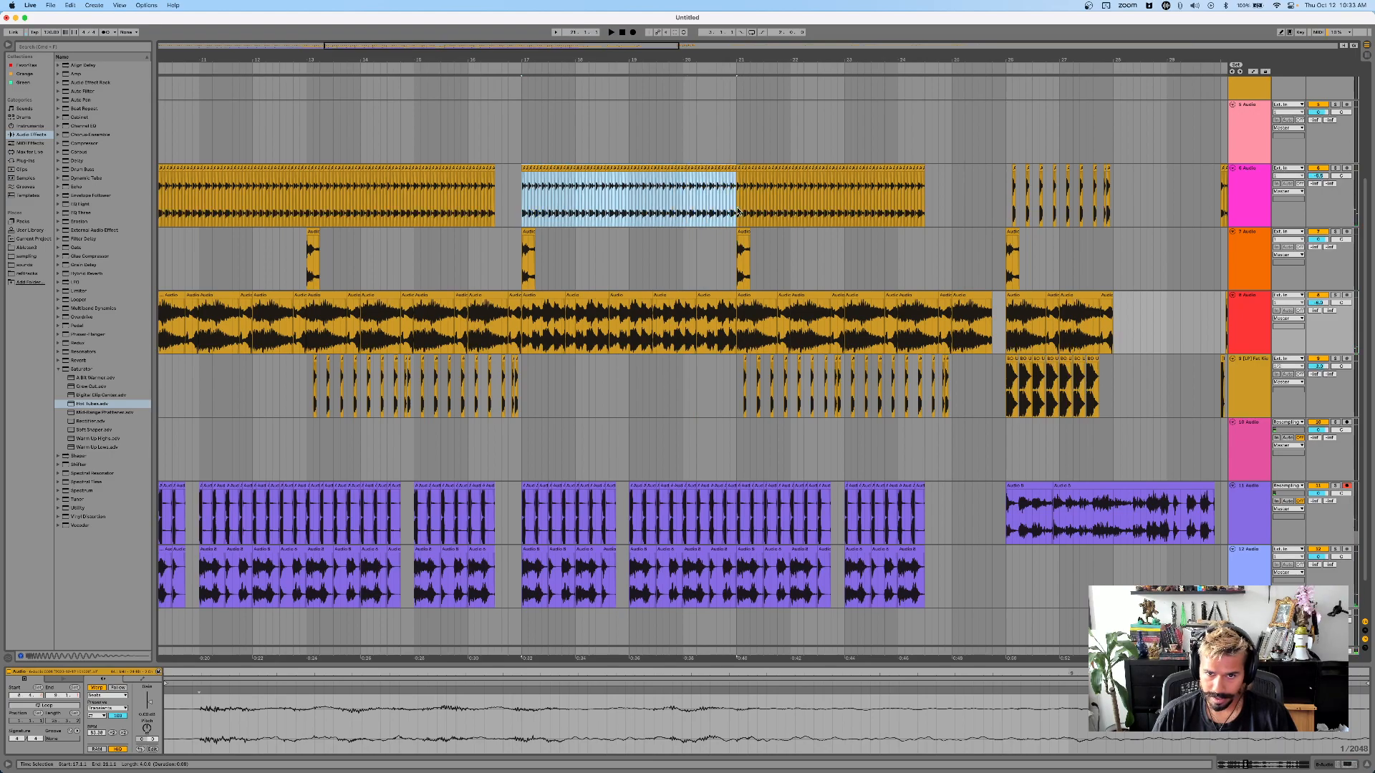
key(Delete)
key(space)
key(minus)
key(minus)
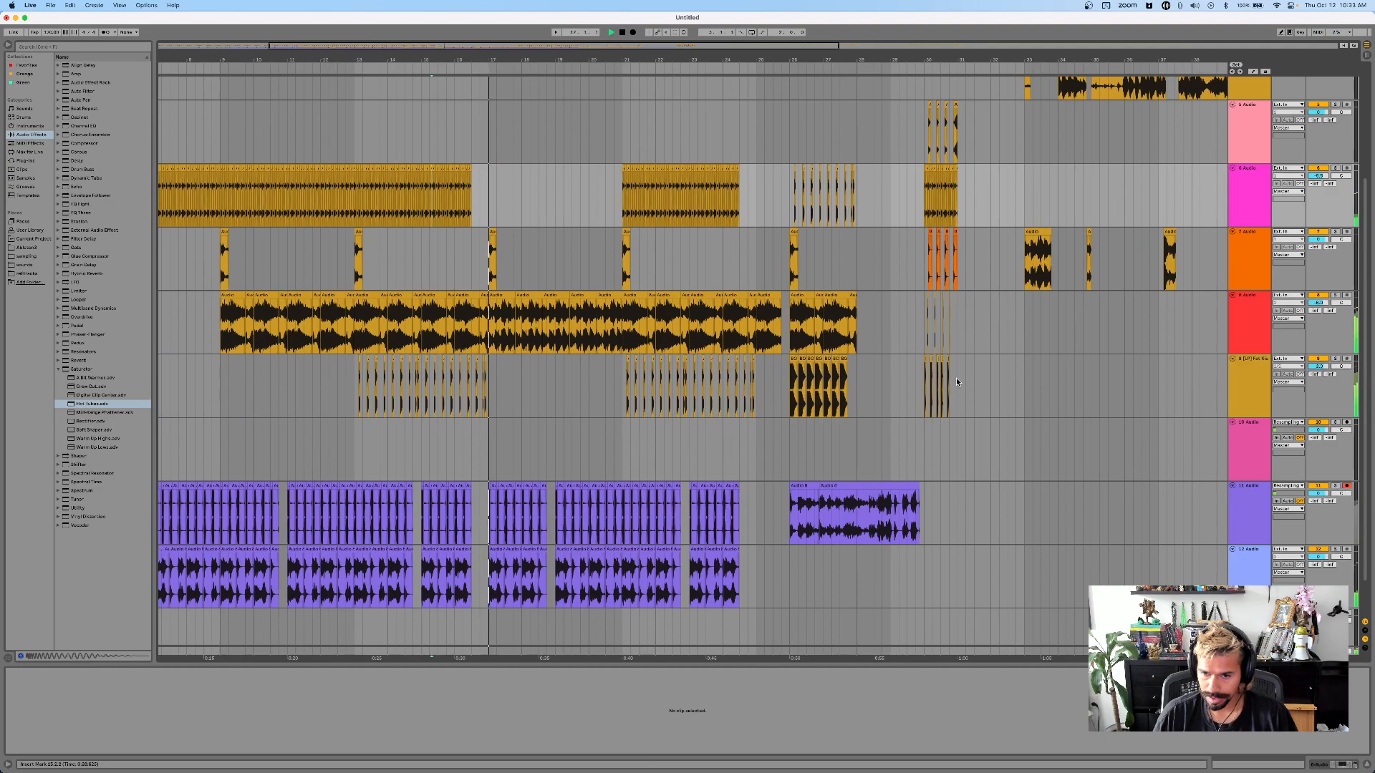
- Try layering copies of the long second 11 Audio clip near bar 26 on track 10 from bar 17
click(832, 487)
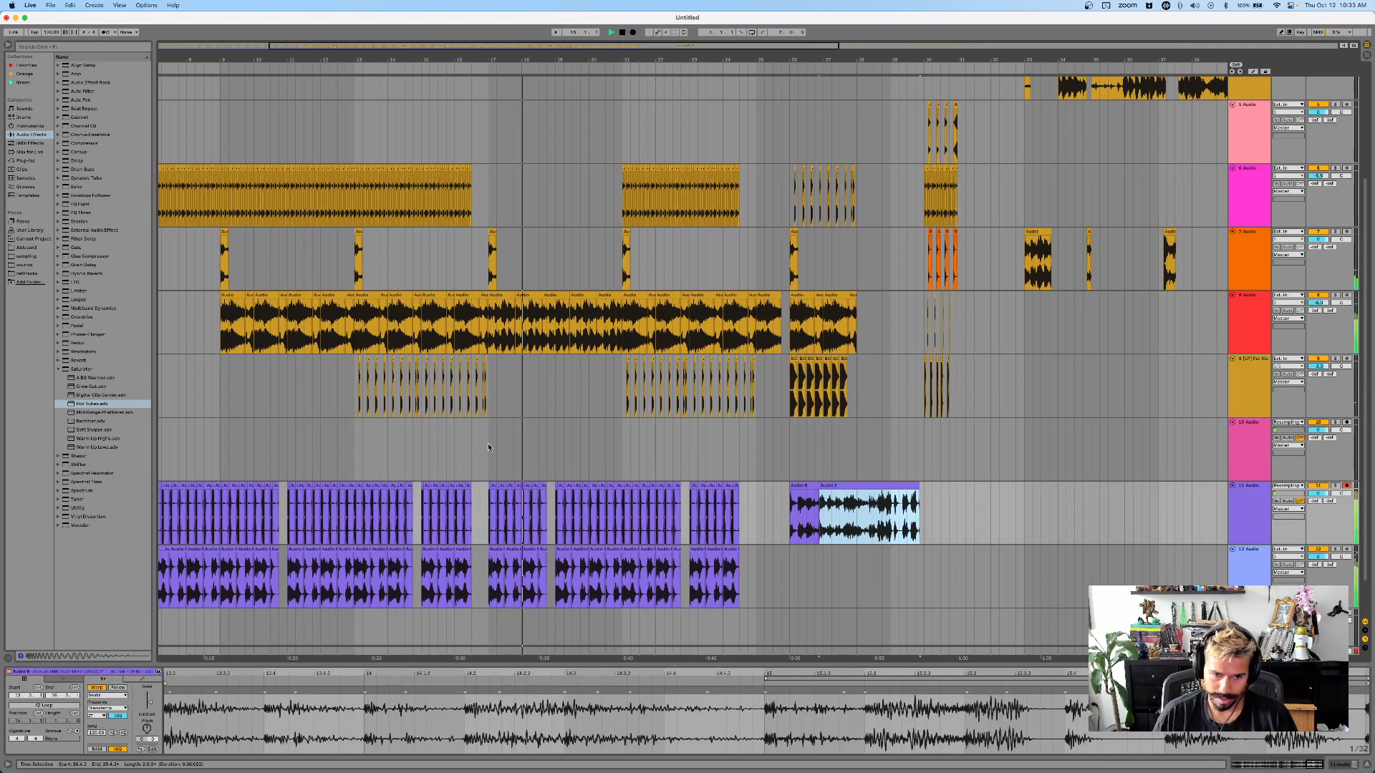
drag(833, 487, 539, 418)
key(super+d)
drag(622, 444, 733, 441)
key(Delete)
scroll(553, 445, up, 3)
mouse_move(401, 453)
mouse_down()
mouse_move(674, 453)
mouse_move(409, 453)
mouse_up()
key(space)
key(Delete)
- Play from bar 17, and duplicate the two bars on track 8 from bar 17 to bar 19
click(447, 326)
key(space)
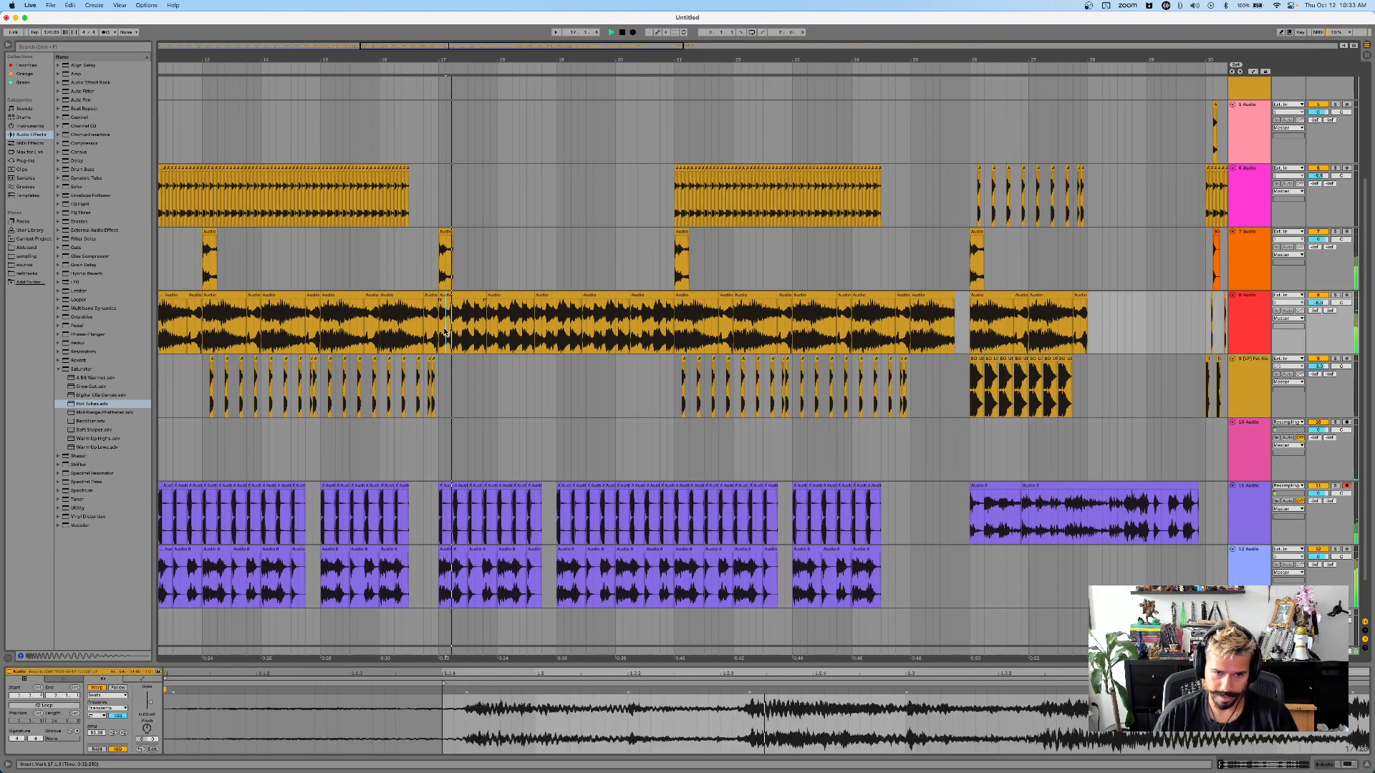
scroll(467, 328, down, 3)
drag(528, 327, 453, 328)
key(super+d)
scroll(513, 342, up, 3)
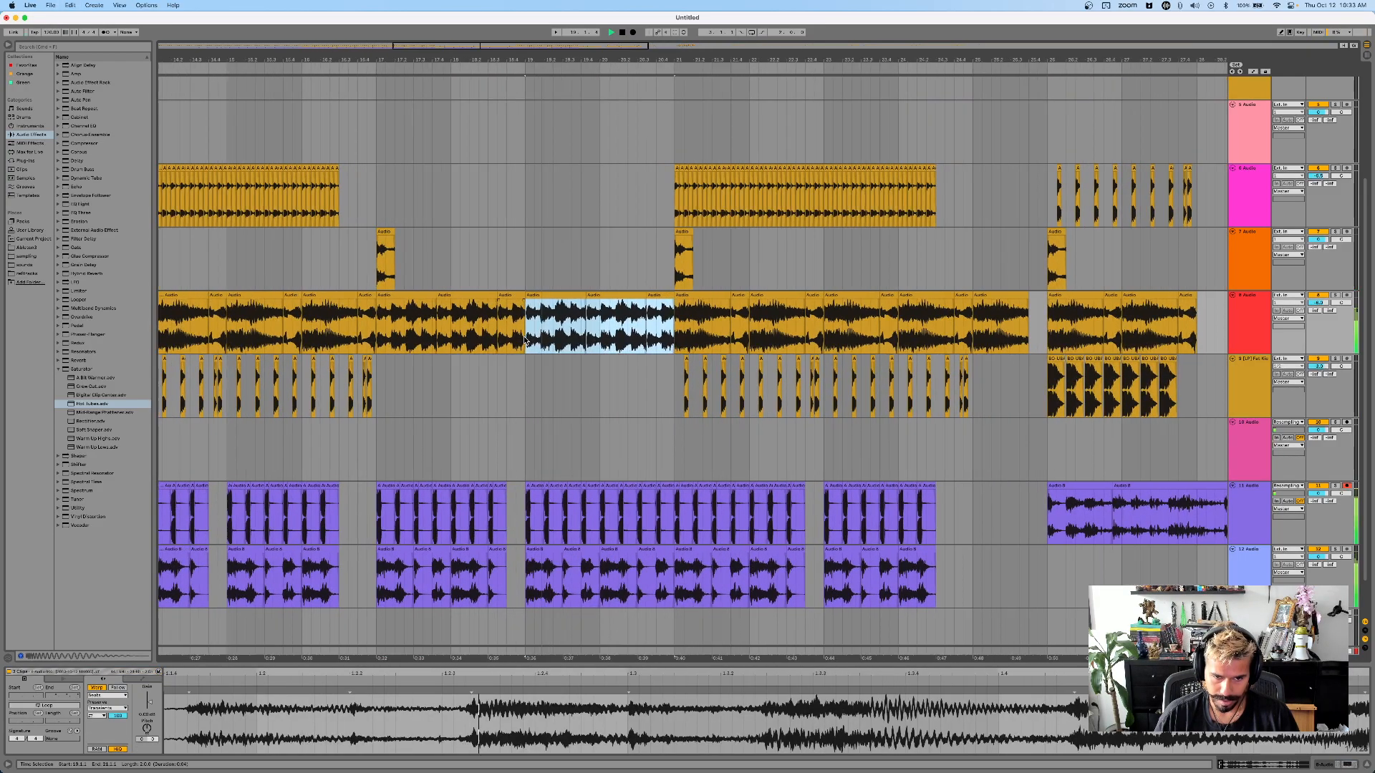
scroll(659, 467, down, 4)
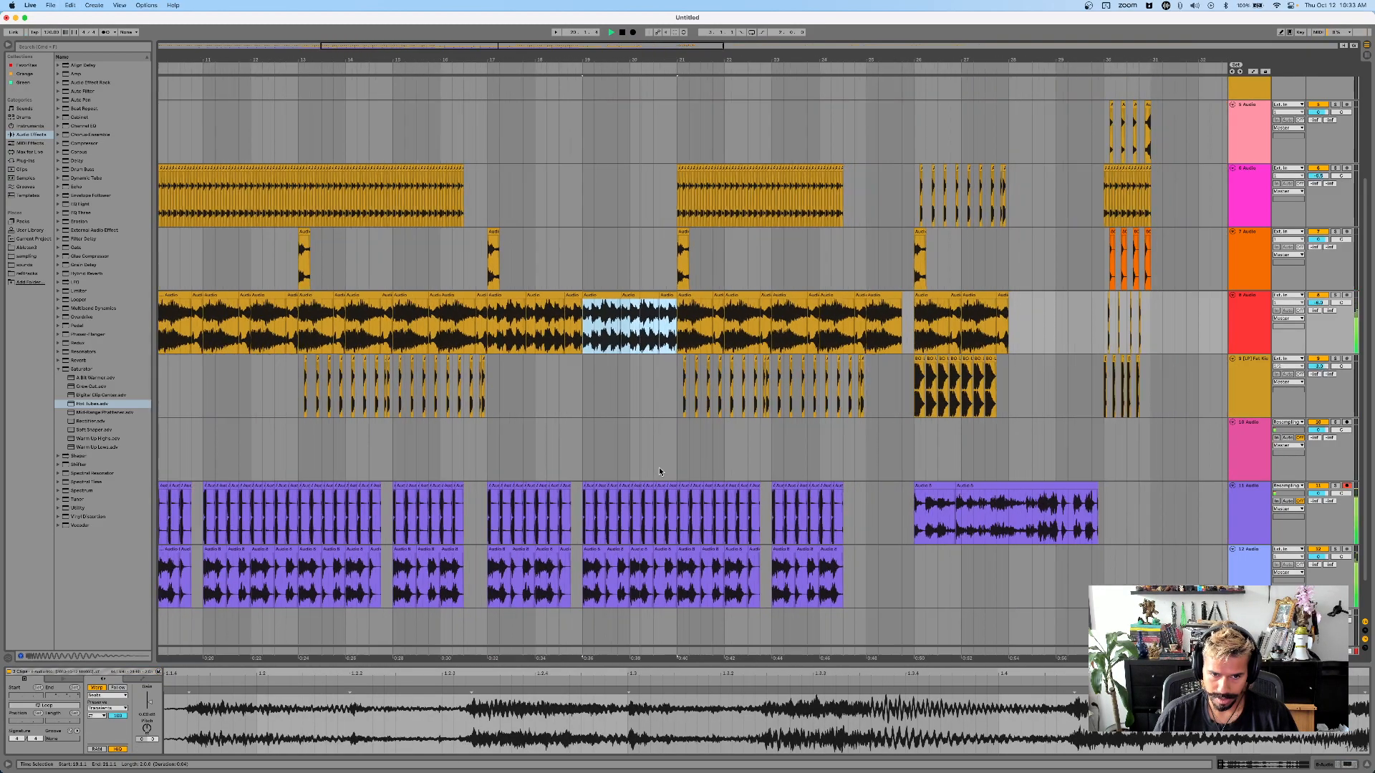
scroll(644, 464, down, 2)
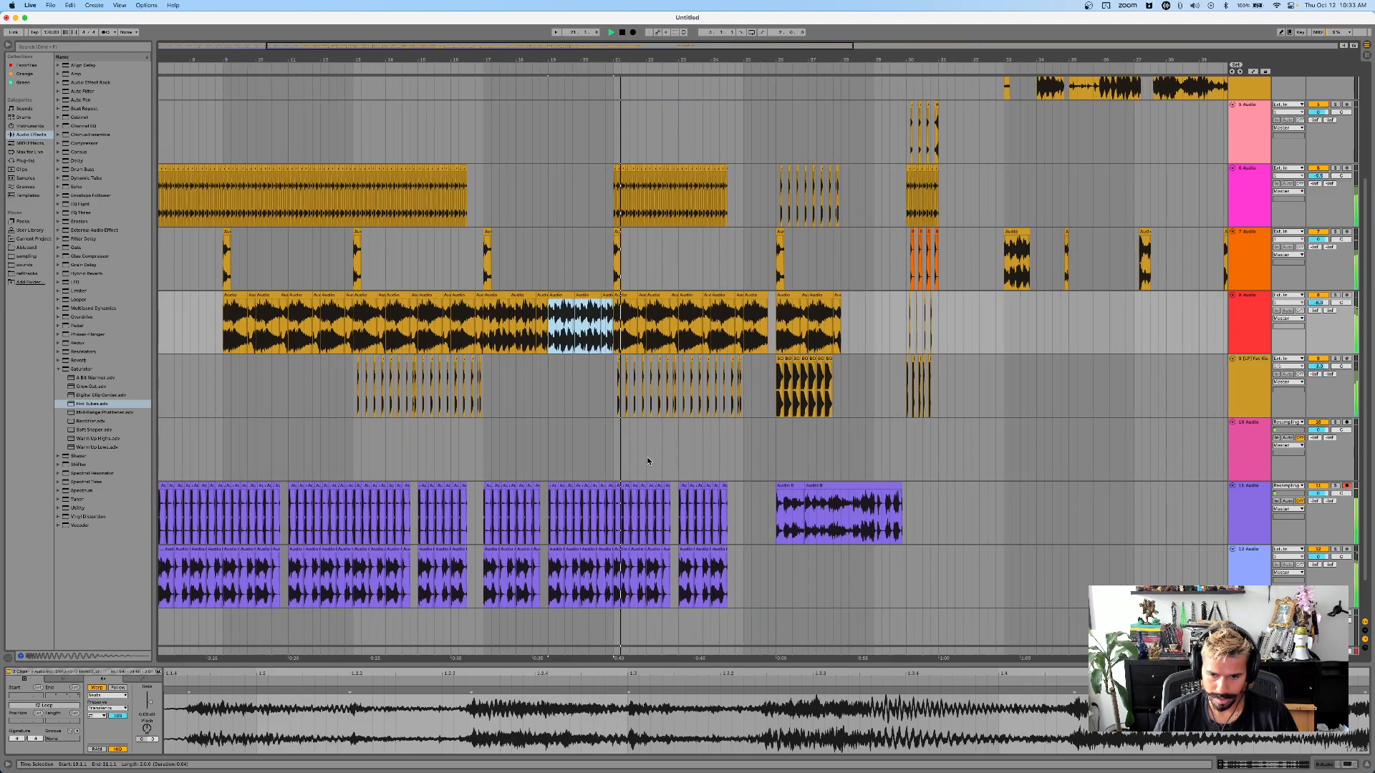
scroll(635, 451, down, 2)
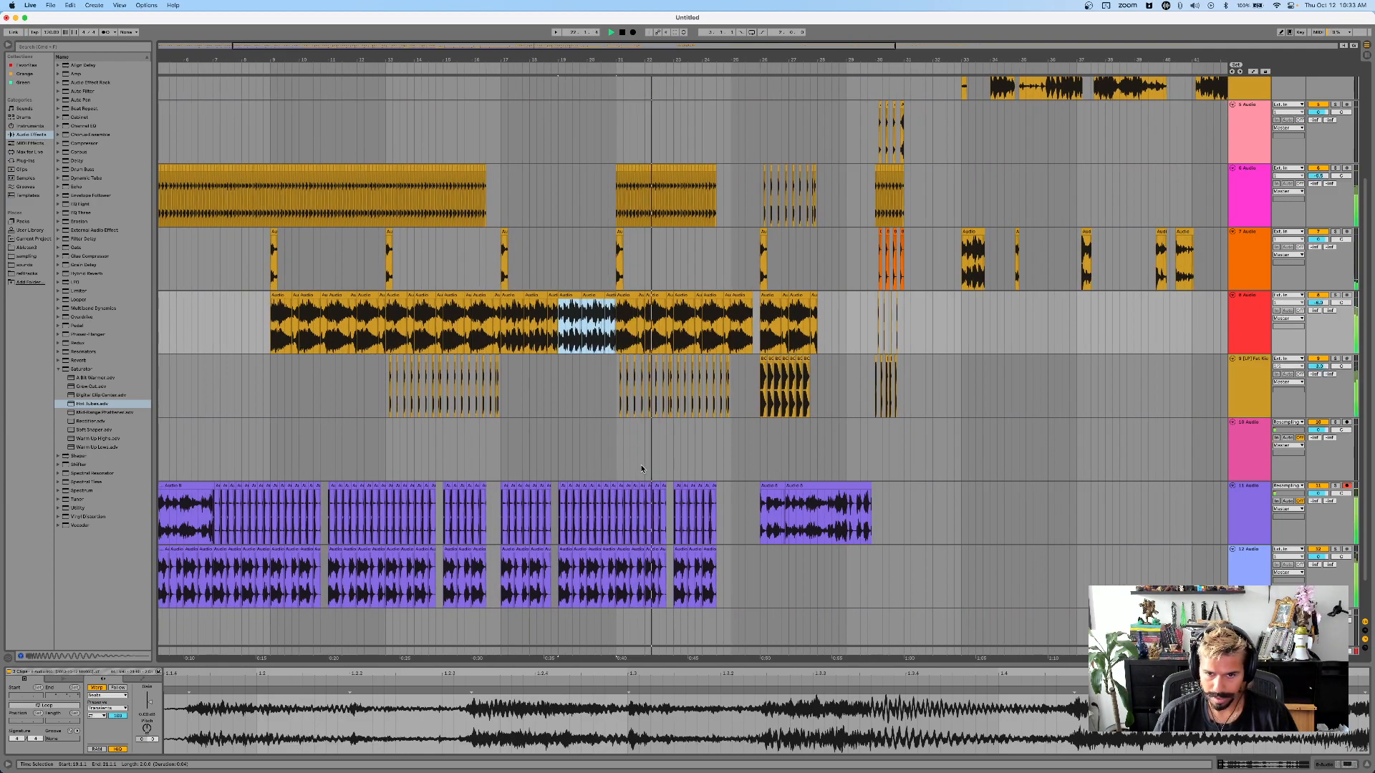
- Copy the orange 808 snare clip on 7 Audio near bar 30 to track 10 at bar 21 and play it
scroll(693, 427, up, 3)
drag(566, 379, 744, 380)
click(785, 376)
click(810, 359)
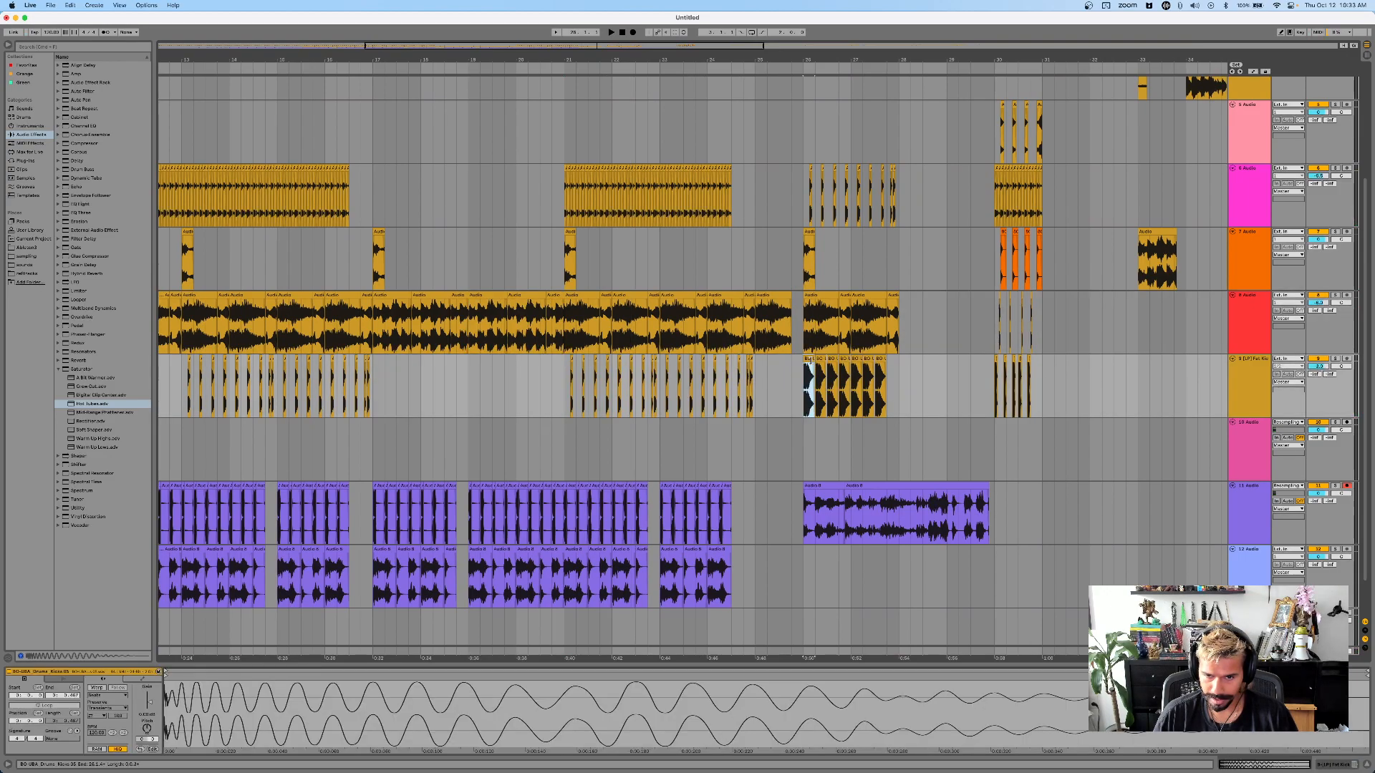
click(1005, 241)
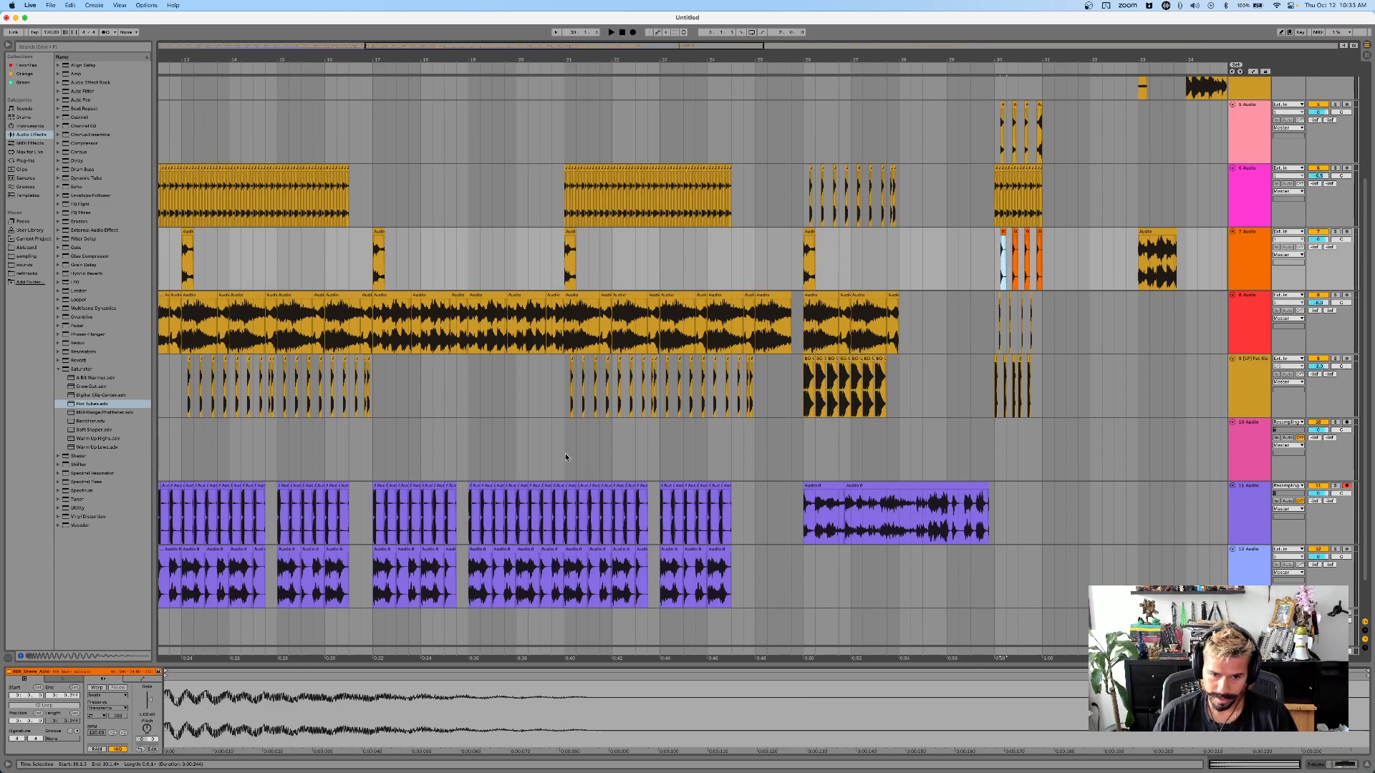
click(566, 457)
key(super+v)
key(space)
- Build a short repeating snare pattern on track 10 at bar 21 by duplicating the snare clip, and play it
scroll(575, 457, up, 5)
drag(540, 419, 545, 419)
key(super+d)
drag(563, 416, 531, 450)
key(super+d)
click(529, 449)
key(space)
- Repeat the snare pattern on track 10 from bar 21 up to the middle of bar 24
drag(538, 430, 617, 438)
key(super+d)
key(super+d)
key(super+d)
key(super+d)
key(super+d)
key(super+d)
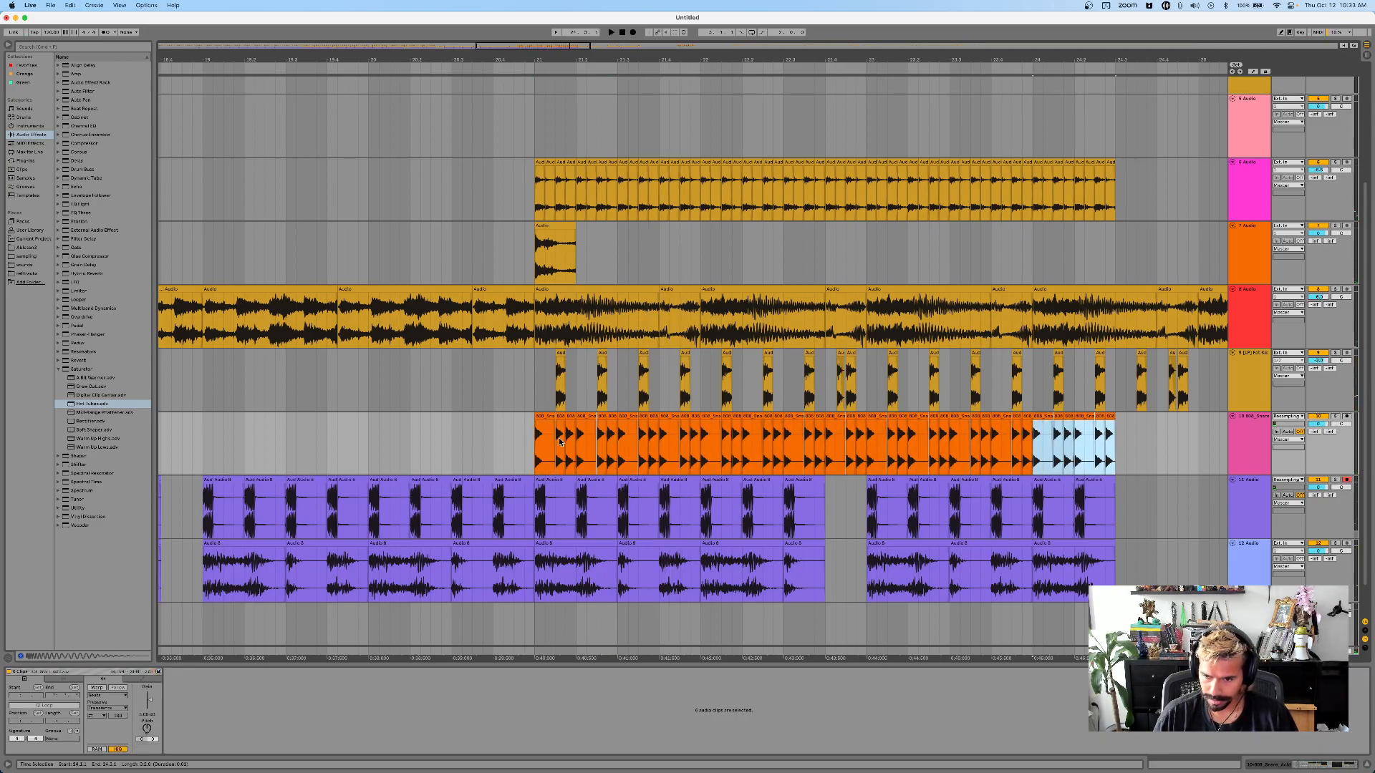
- Play the section from bar 21 to check the snare pattern against the other tracks
click(557, 442)
key(space)
scroll(555, 443, down, 5)
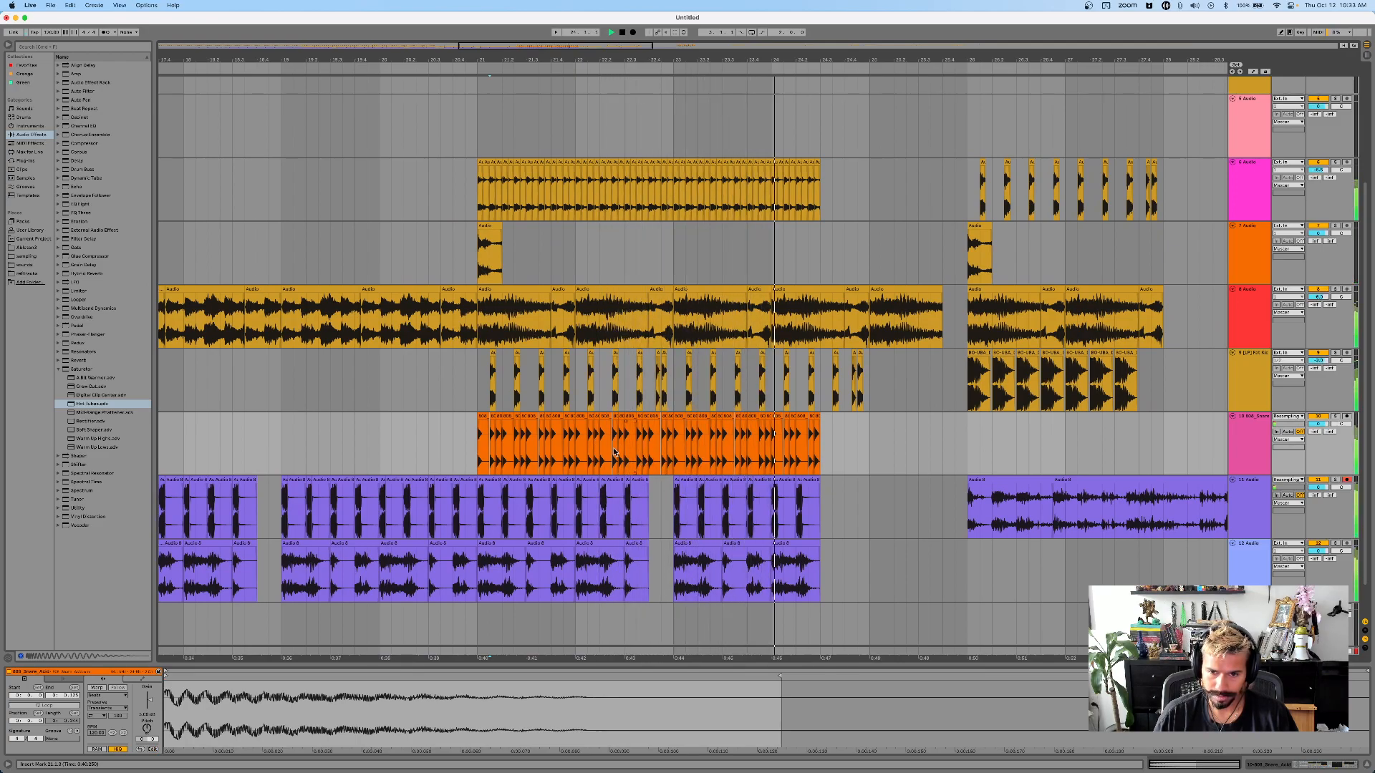
click(481, 447)
key(space)
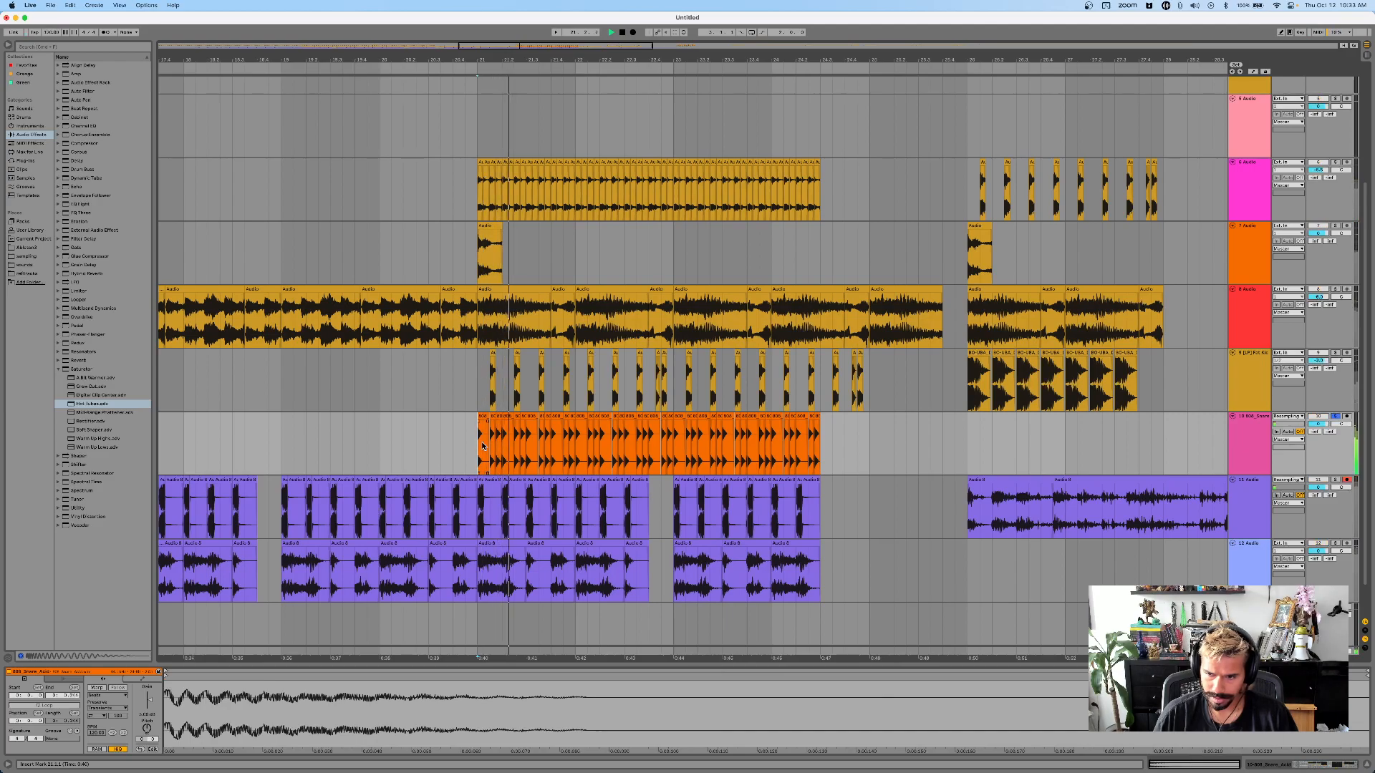
- Delete the 6 Audio clips from bar 21 to the middle of bar 24 and play the section without them
drag(474, 158, 805, 190)
key(Delete)
click(484, 211)
key(space)
click(462, 210)
key(space)
key(space)
scroll(452, 208, down, 4)
scroll(457, 203, left, 10)
scroll(459, 202, down, 3)
scroll(463, 203, right, 2)
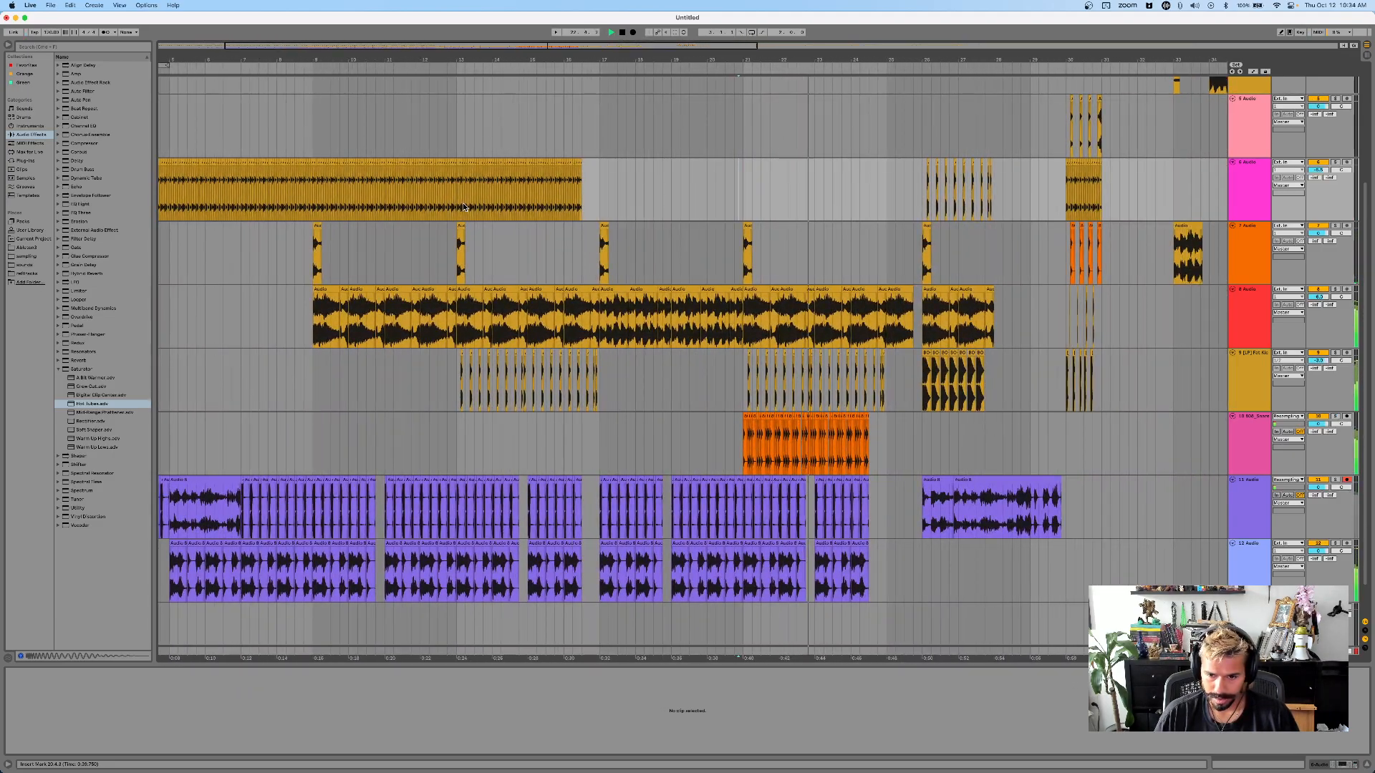
scroll(462, 203, right, 3)
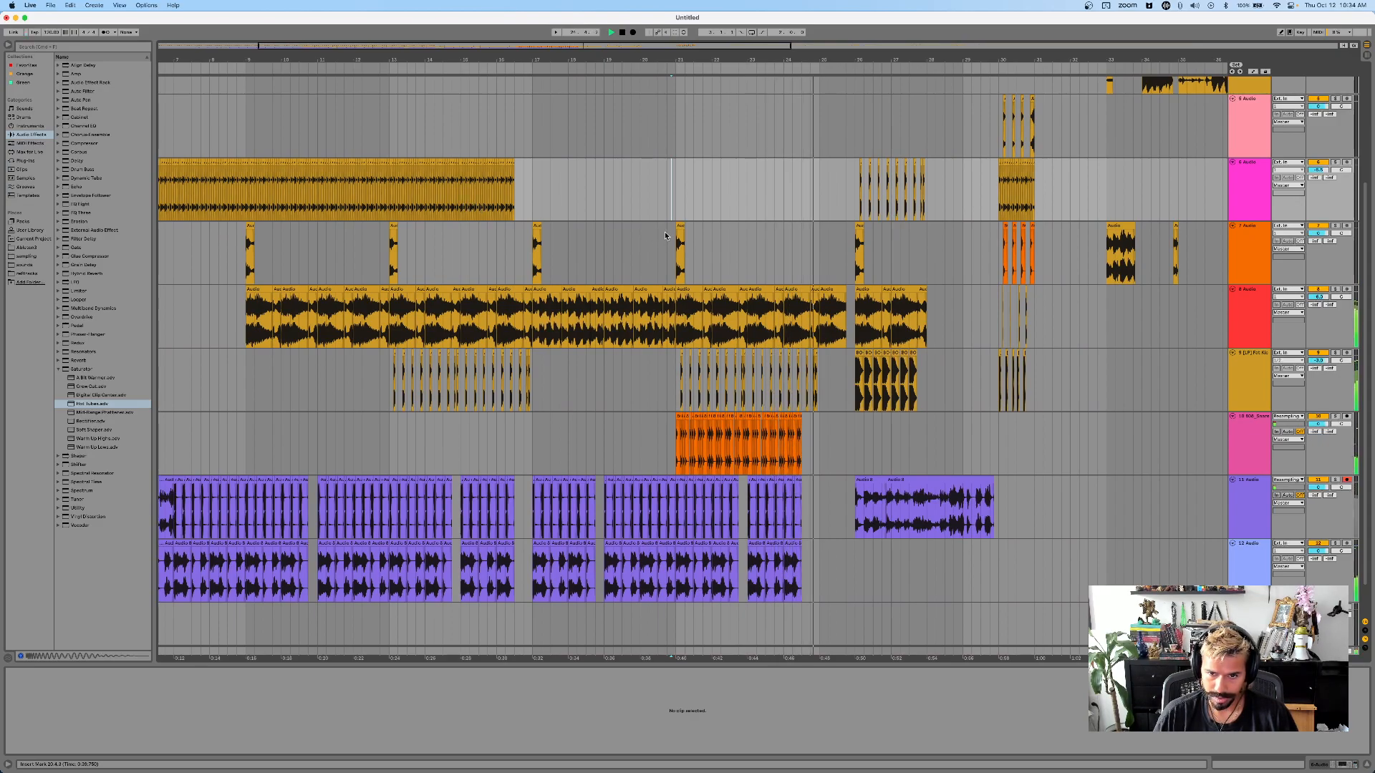
- Play the arrangement from bar 9 and examine the layered section across all tracks
click(241, 256)
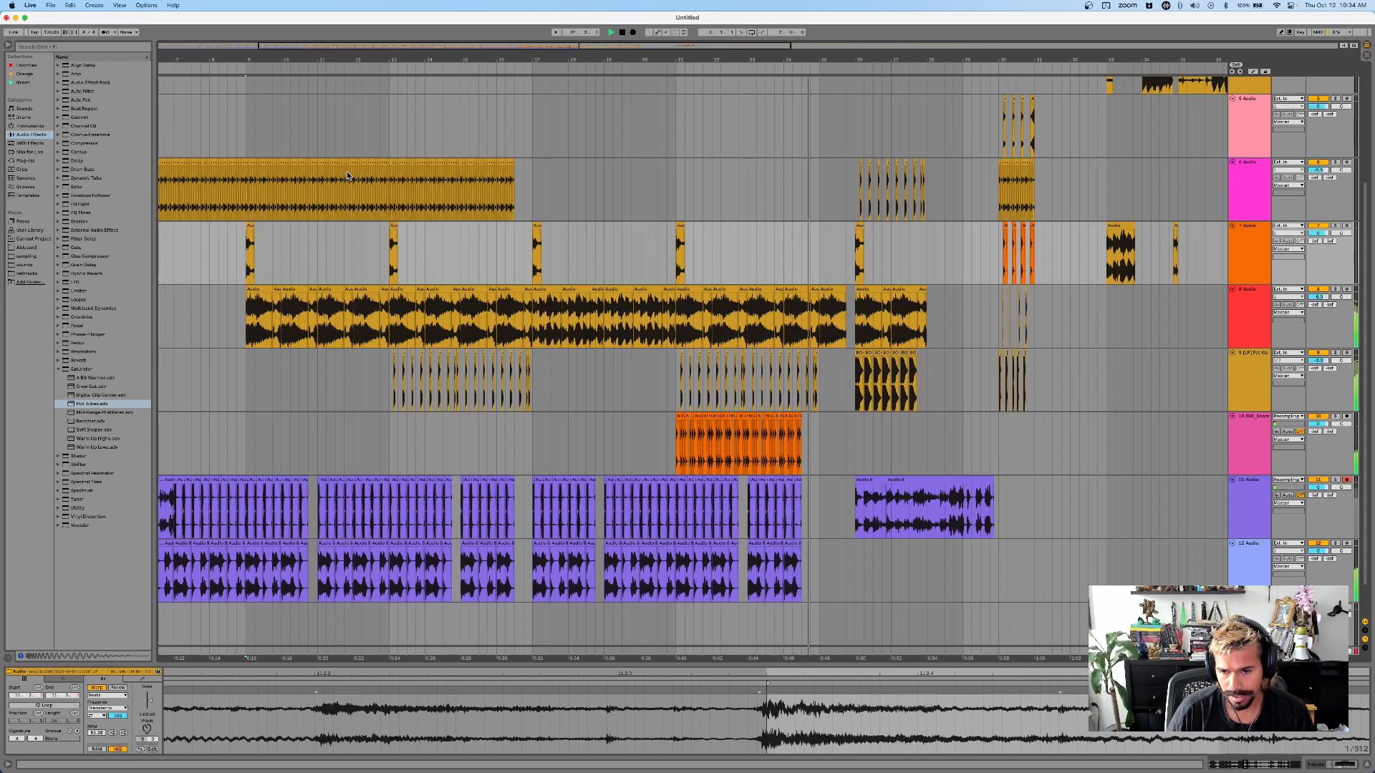
key(space)
scroll(350, 169, down, 5)
scroll(351, 172, up, 2)
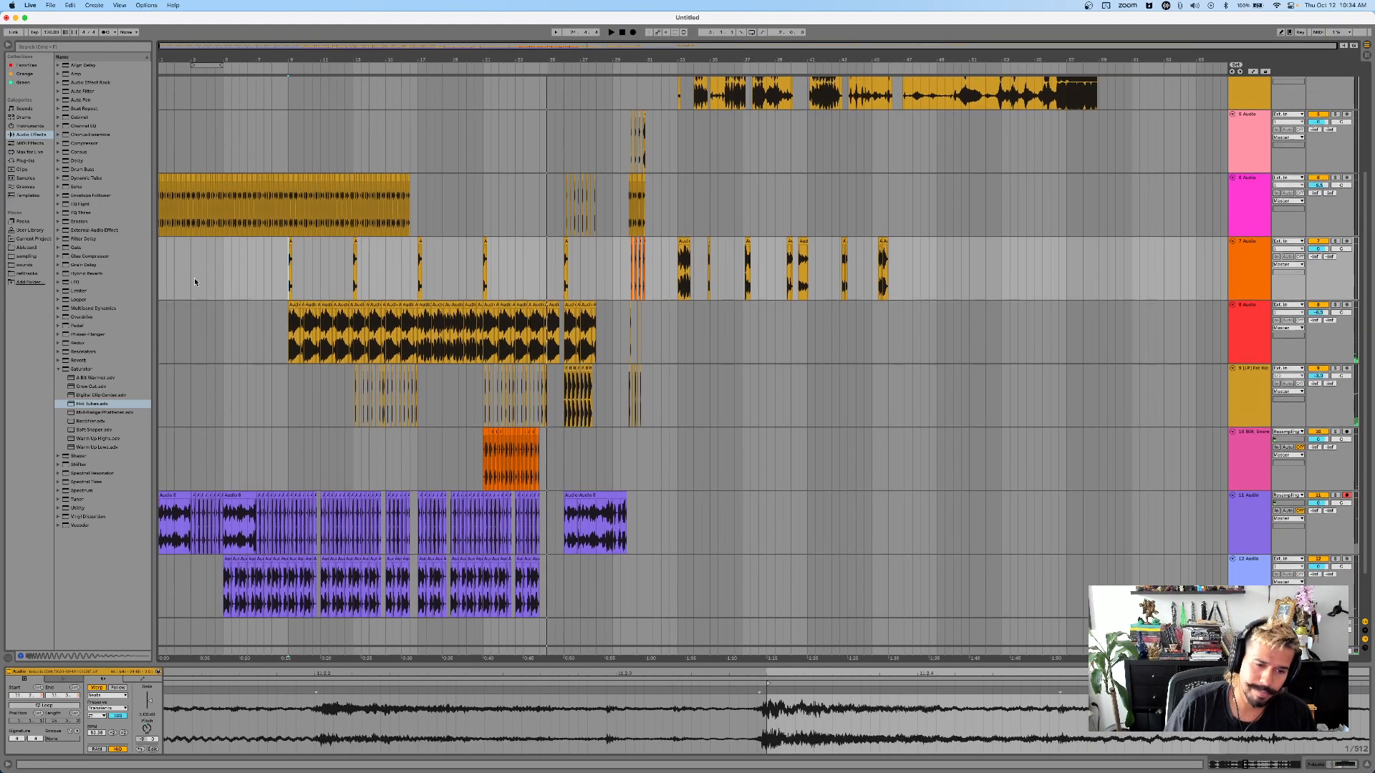
scroll(401, 269, up, 4)
scroll(402, 269, down, 5)
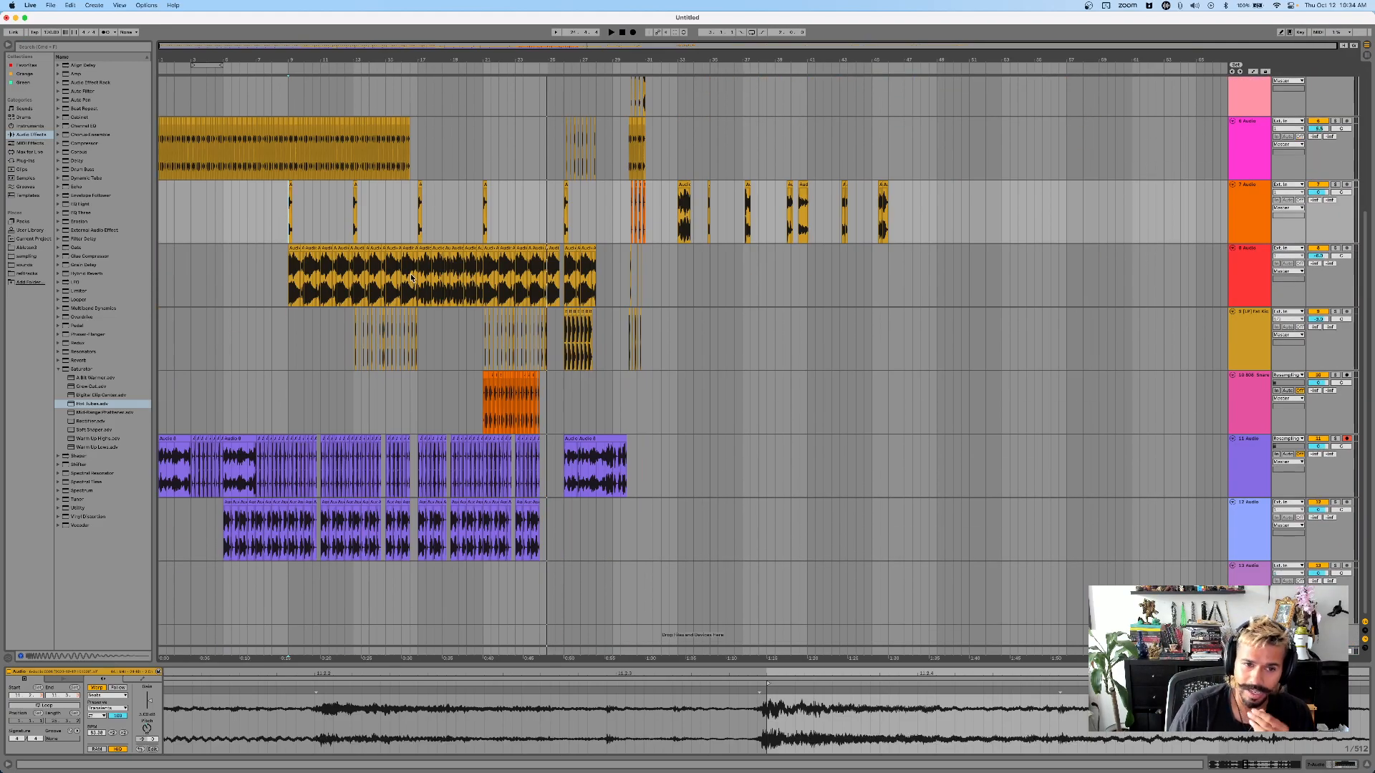
drag(289, 265, 551, 555)
click(395, 372)
scroll(337, 230, up, 5)
scroll(341, 232, down, 5)
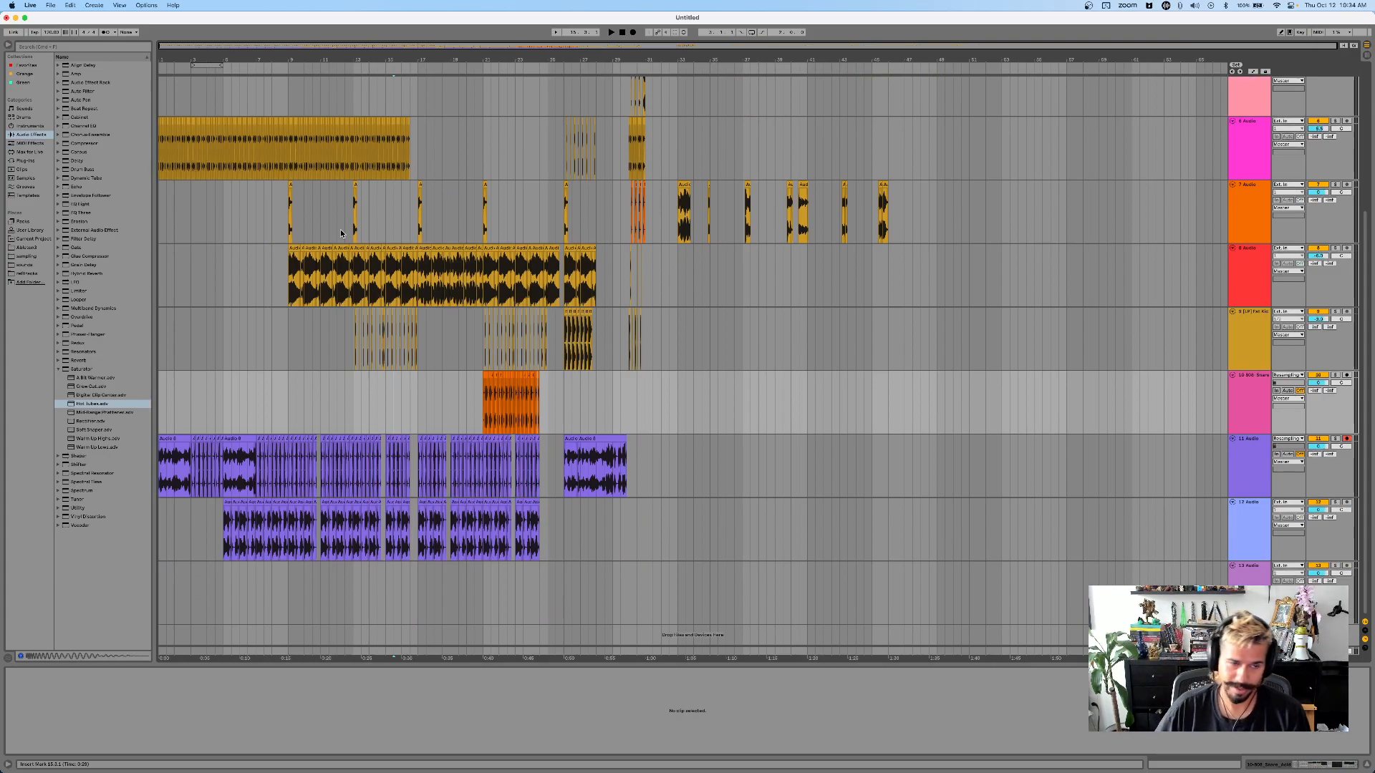
- Show an overview of all open windows and desktops
key(ctrl+Up)
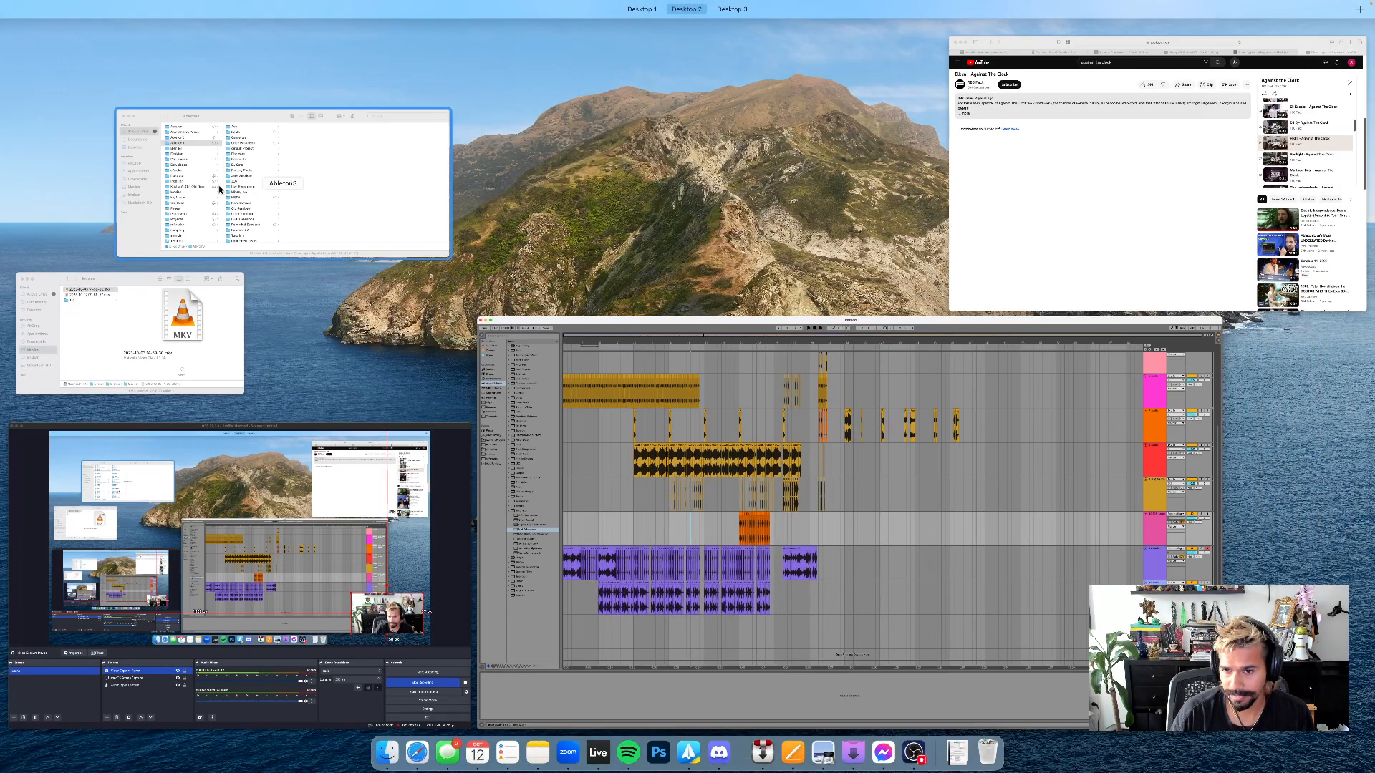